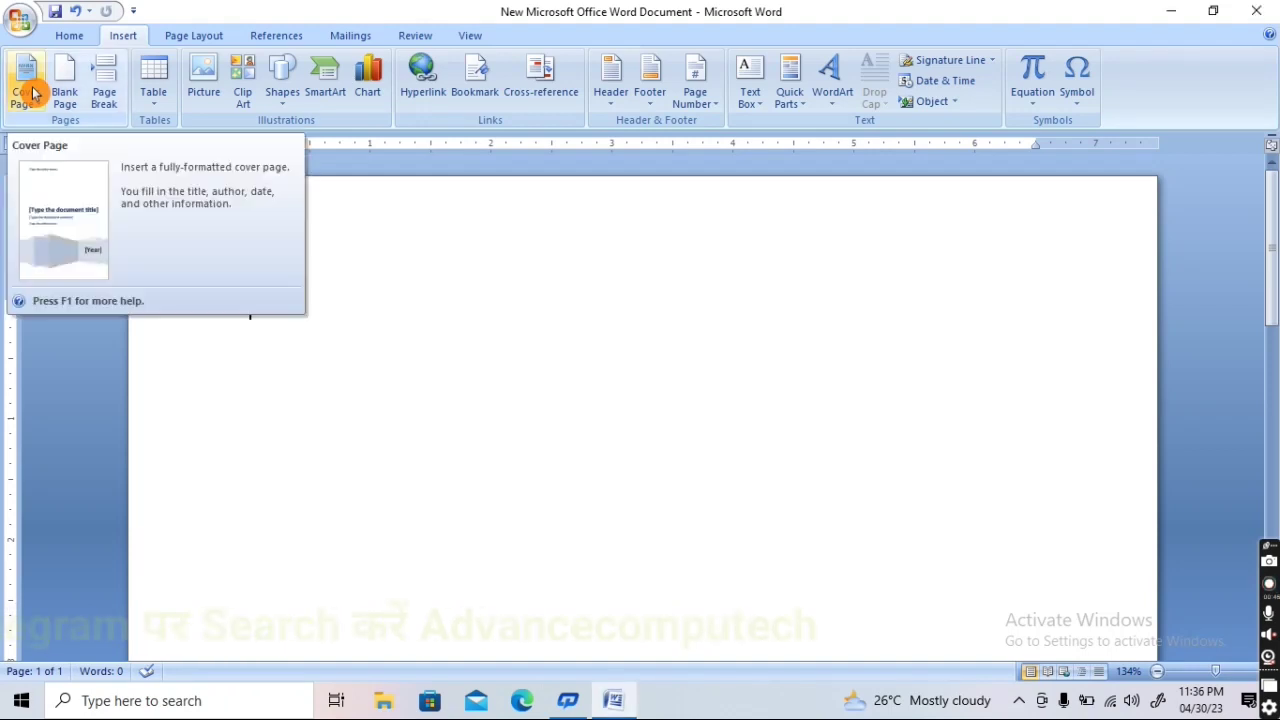
Insert the Motion cover page, with its train photo and [Year] panel, from the Cover Page gallery
{"action": "left_click", "coordinate": [33, 91]}
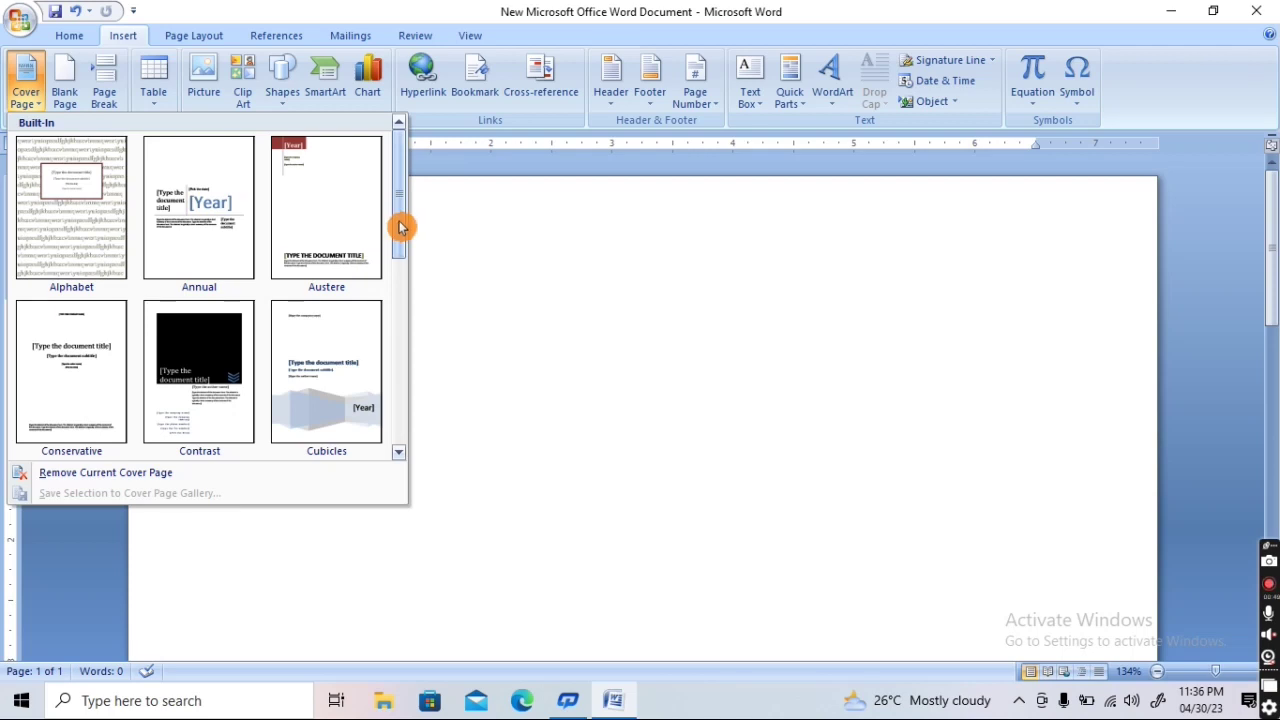
{"action": "mouse_move", "coordinate": [399, 227]}
{"action": "left_mouse_down"}
{"action": "mouse_move", "coordinate": [390, 413]}
{"action": "mouse_move", "coordinate": [403, 286]}
{"action": "mouse_move", "coordinate": [403, 323]}
{"action": "left_mouse_up"}
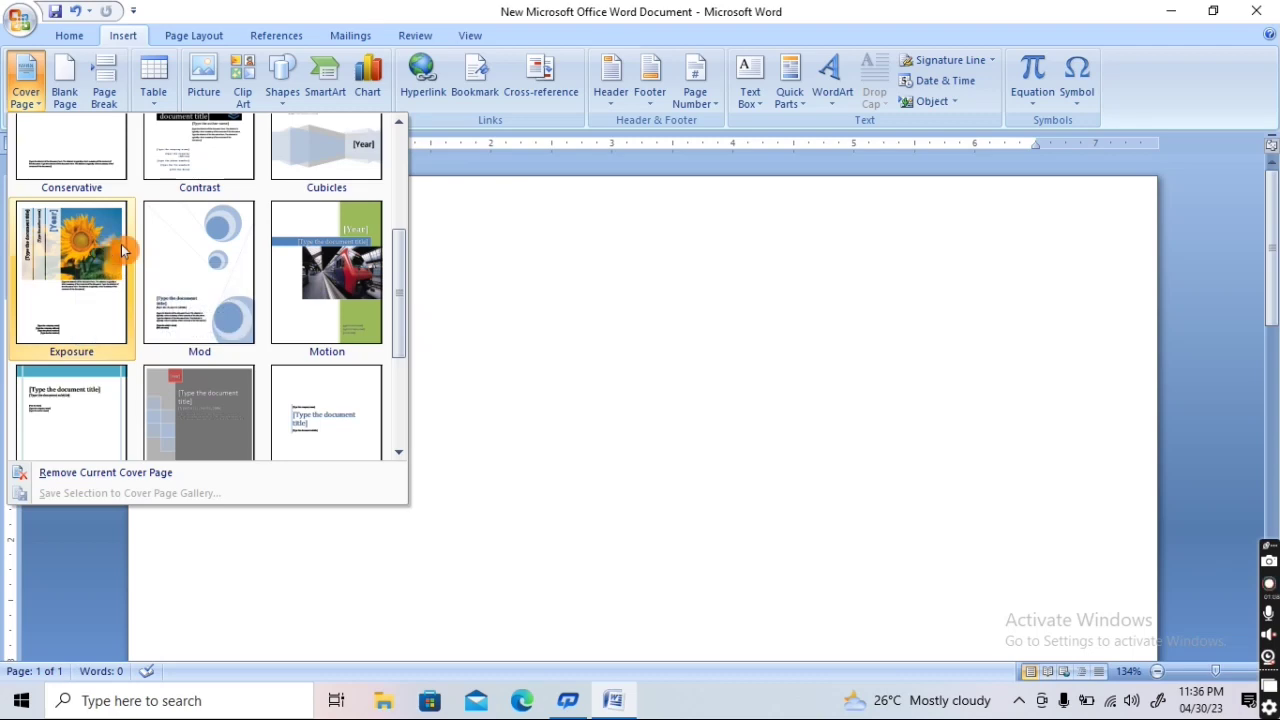
{"action": "left_click", "coordinate": [303, 260]}
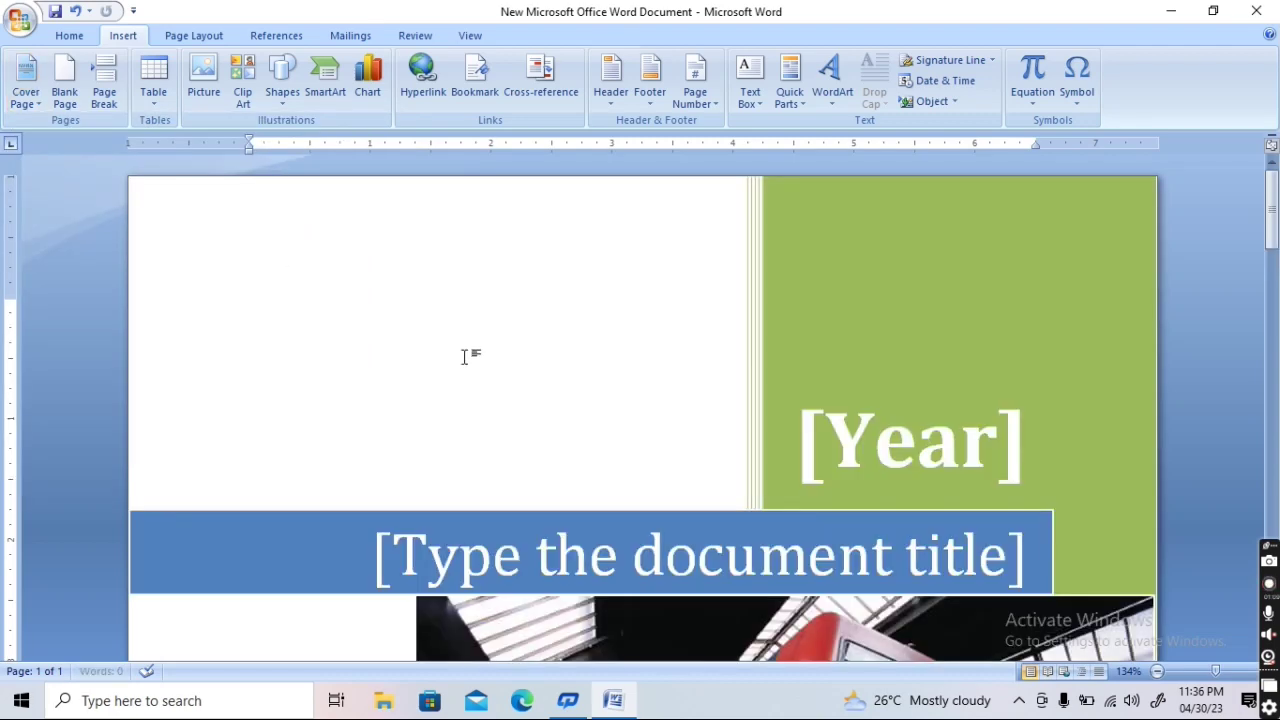
{"action": "scroll", "coordinate": [538, 375], "scroll_direction": "down", "scroll_amount": 2}
{"action": "scroll", "coordinate": [538, 375], "scroll_direction": "down", "scroll_amount": 1}
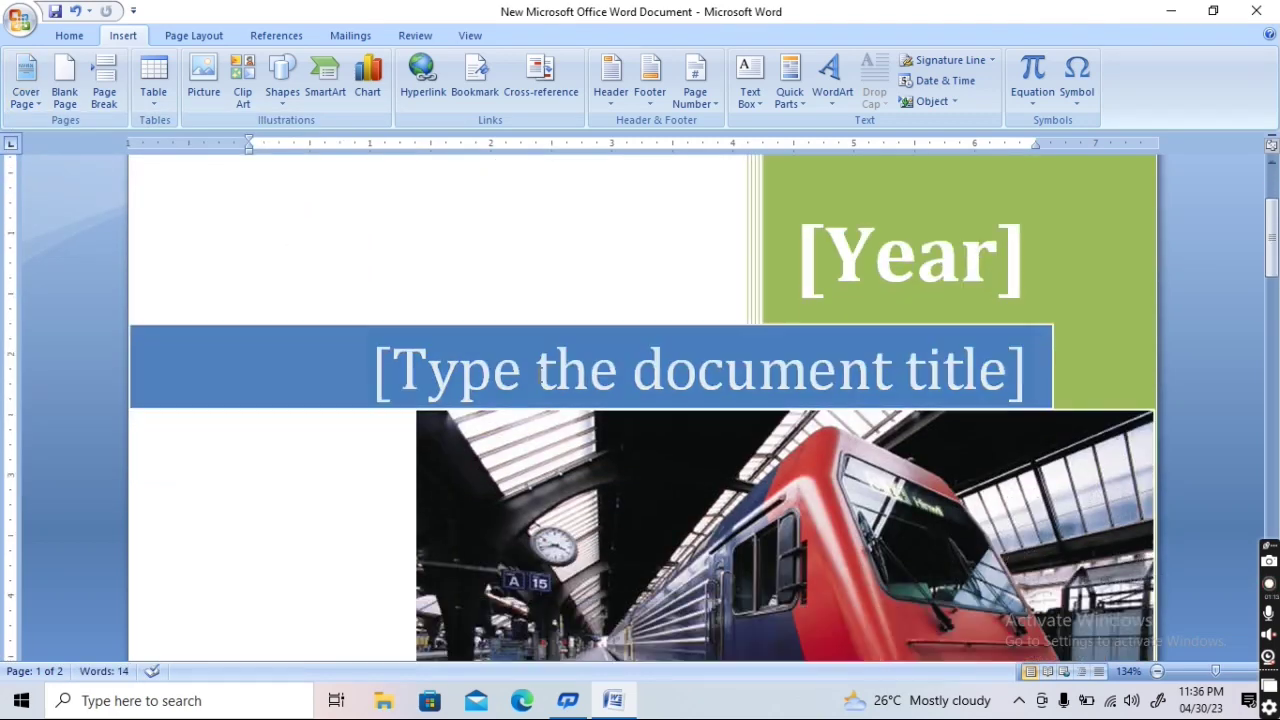
{"action": "scroll", "coordinate": [538, 375], "scroll_direction": "down", "scroll_amount": 1}
{"action": "scroll", "coordinate": [538, 375], "scroll_direction": "down", "scroll_amount": 1}
{"action": "scroll", "coordinate": [538, 375], "scroll_direction": "down", "scroll_amount": 1}
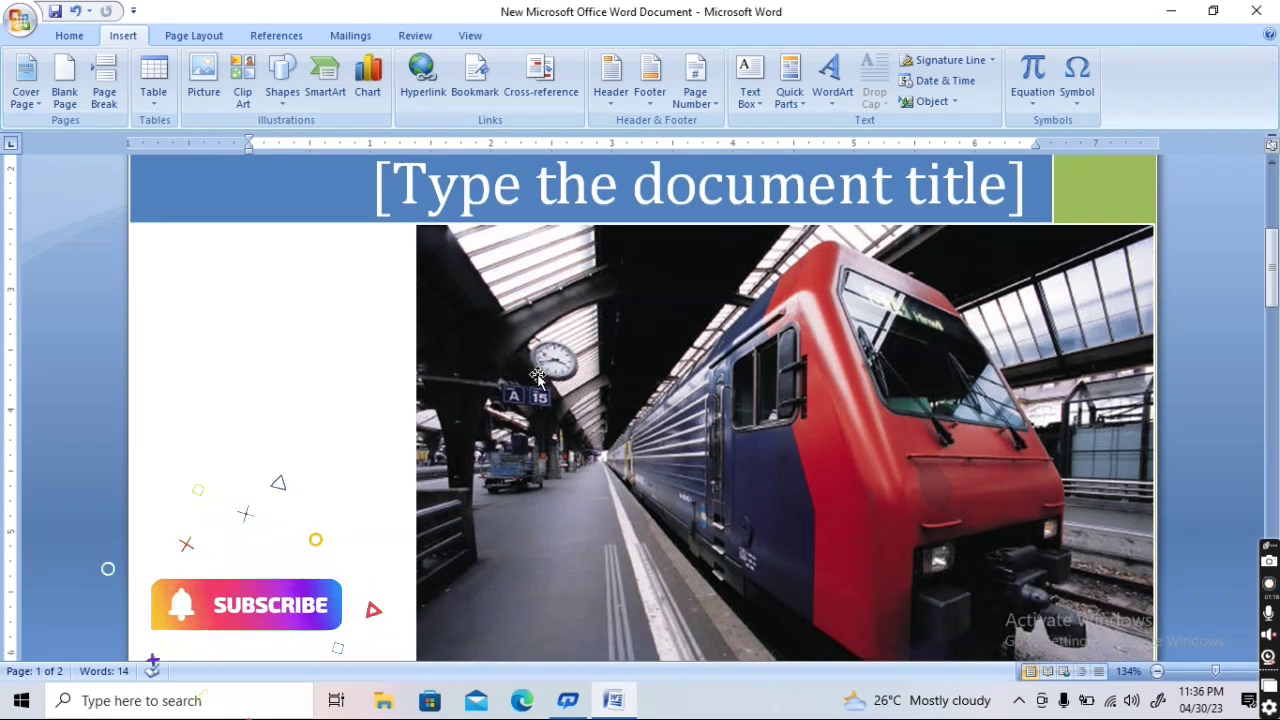
{"action": "scroll", "coordinate": [538, 375], "scroll_direction": "up", "scroll_amount": 3}
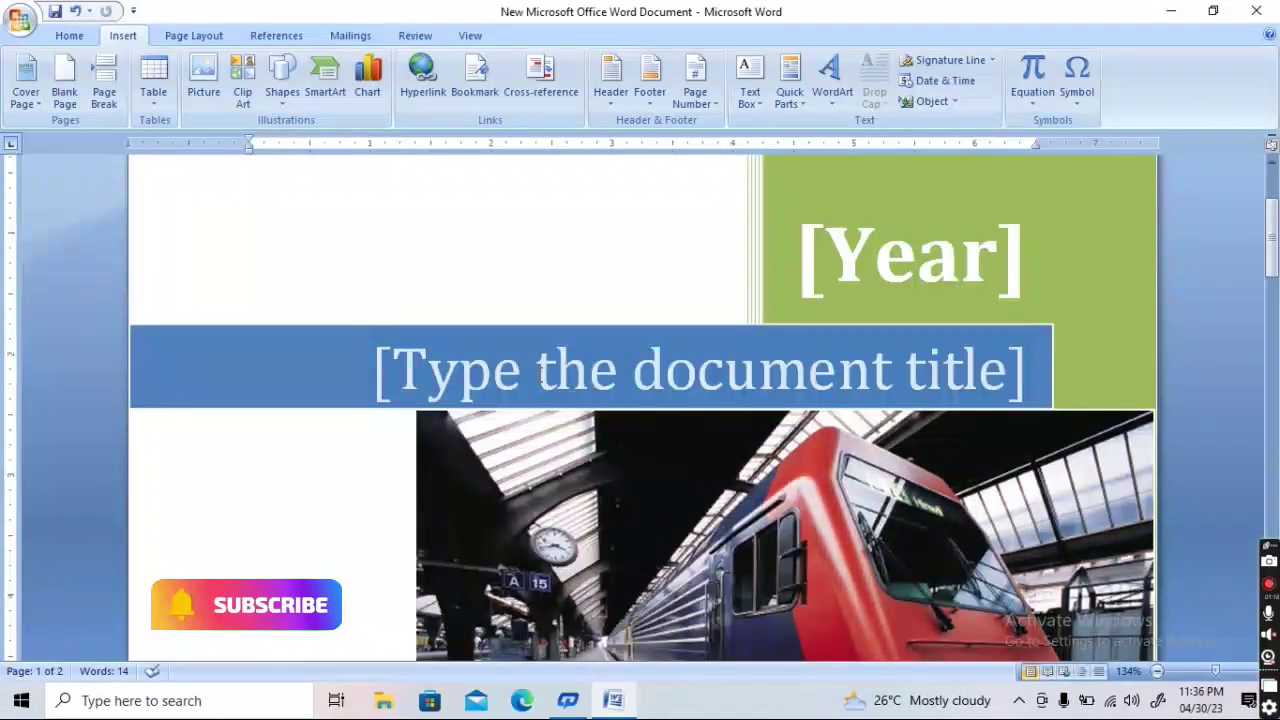
{"action": "scroll", "coordinate": [538, 375], "scroll_direction": "up", "scroll_amount": 3}
{"action": "scroll", "coordinate": [538, 375], "scroll_direction": "down", "scroll_amount": 3}
{"action": "scroll", "coordinate": [538, 375], "scroll_direction": "down", "scroll_amount": 2}
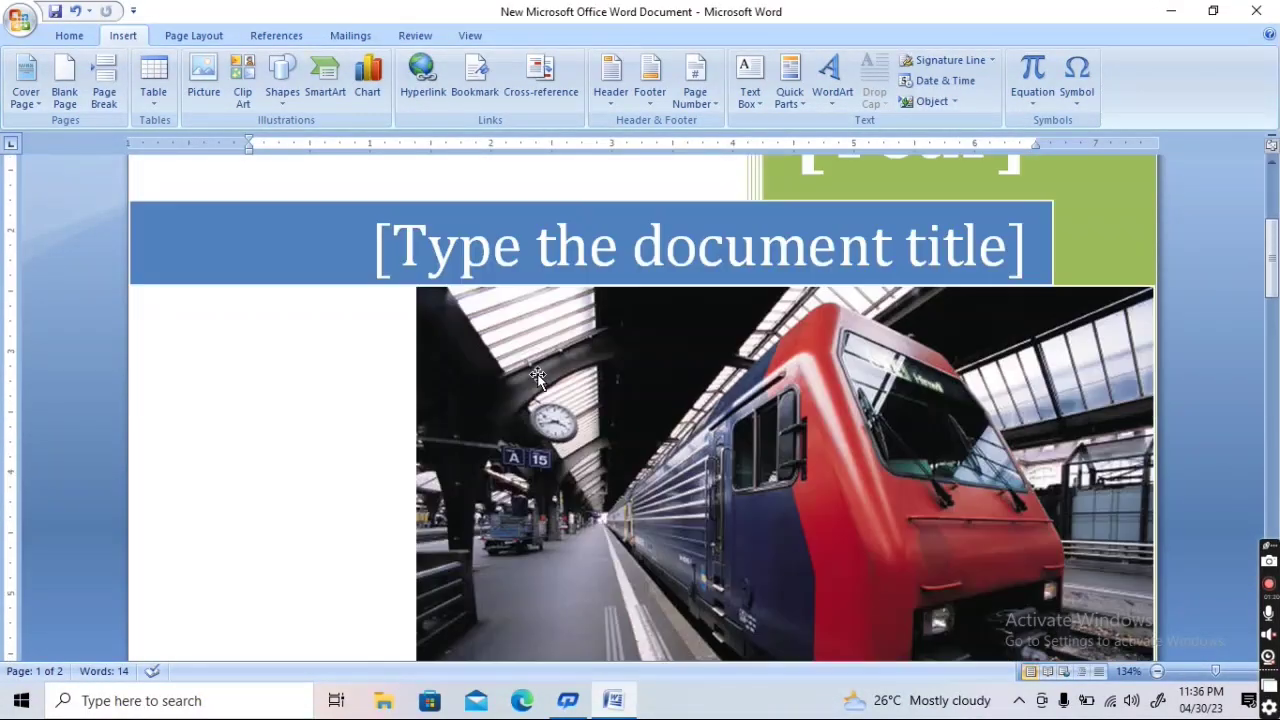
{"action": "scroll", "coordinate": [538, 375], "scroll_direction": "down", "scroll_amount": 1}
{"action": "scroll", "coordinate": [538, 375], "scroll_direction": "down", "scroll_amount": 1}
{"action": "scroll", "coordinate": [538, 375], "scroll_direction": "down", "scroll_amount": 3}
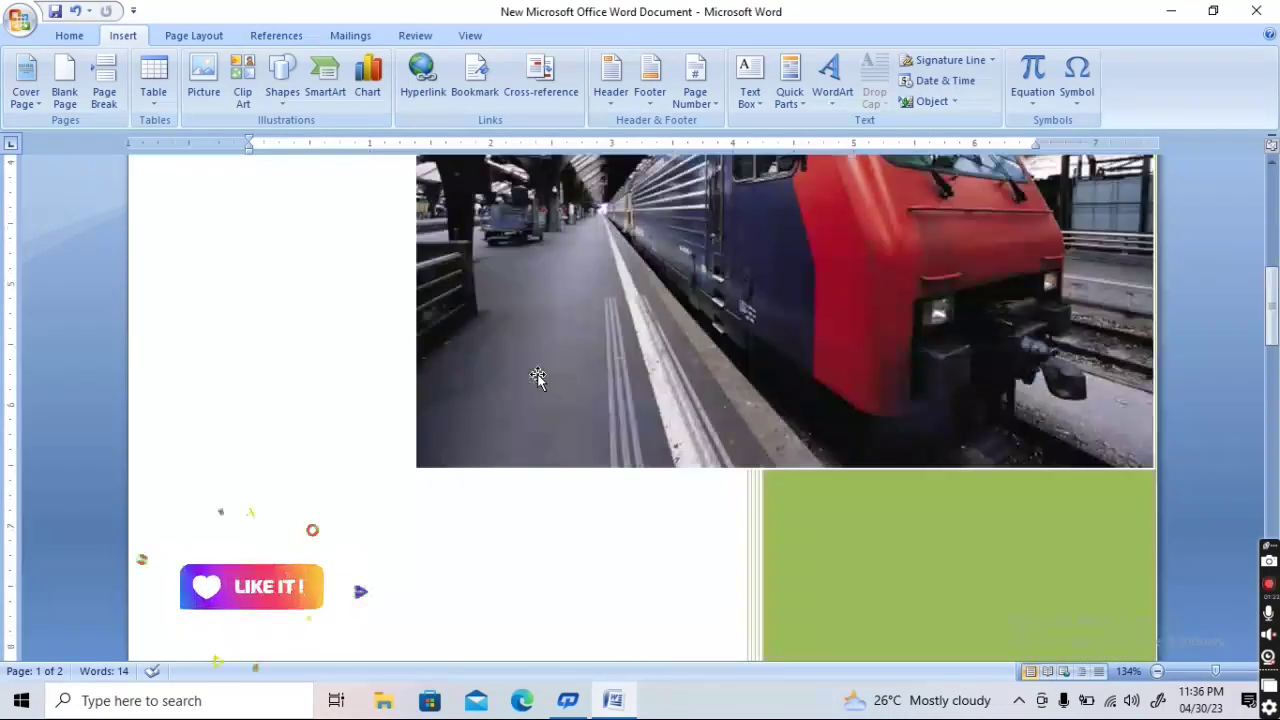
{"action": "scroll", "coordinate": [538, 375], "scroll_direction": "down", "scroll_amount": 1}
{"action": "scroll", "coordinate": [537, 375], "scroll_direction": "down", "scroll_amount": 1}
{"action": "scroll", "coordinate": [537, 375], "scroll_direction": "up", "scroll_amount": 2}
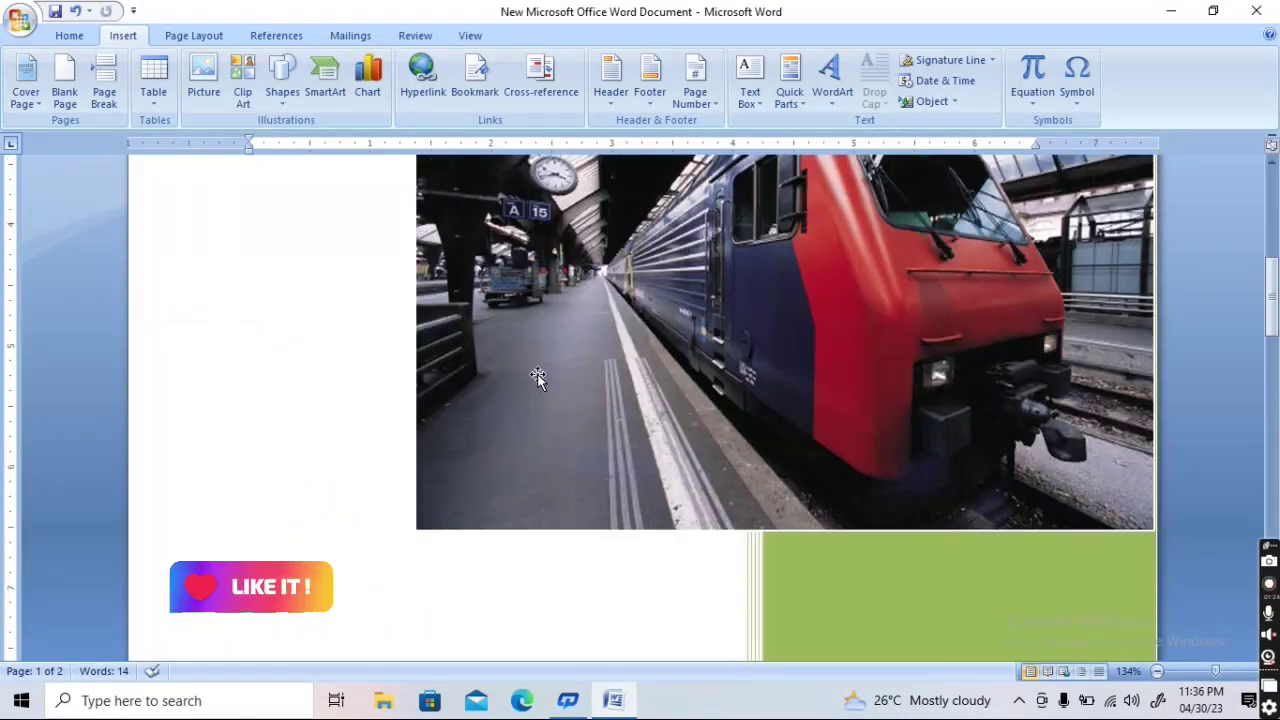
{"action": "scroll", "coordinate": [537, 375], "scroll_direction": "up", "scroll_amount": 1}
{"action": "scroll", "coordinate": [537, 375], "scroll_direction": "up", "scroll_amount": 1}
{"action": "scroll", "coordinate": [537, 375], "scroll_direction": "up", "scroll_amount": 5}
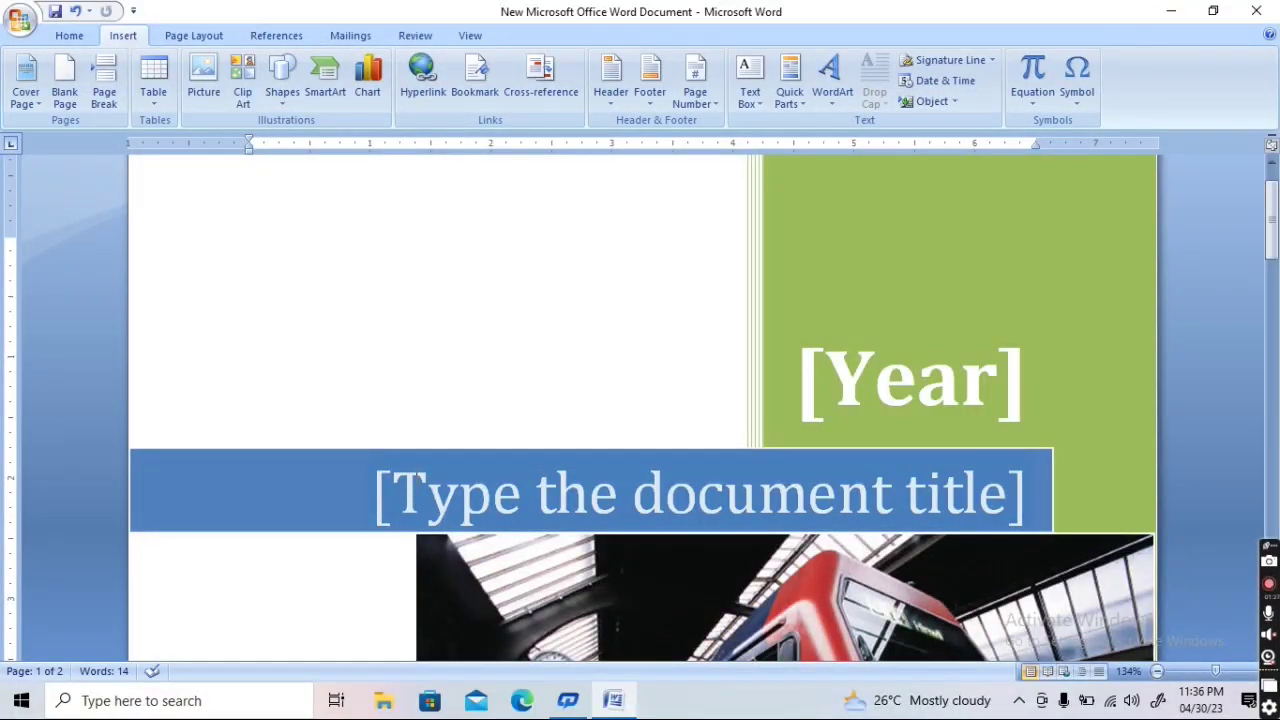
Replace the [Type the document title] placeholder with 'name is' and return to the page body
{"action": "left_click", "coordinate": [417, 482]}
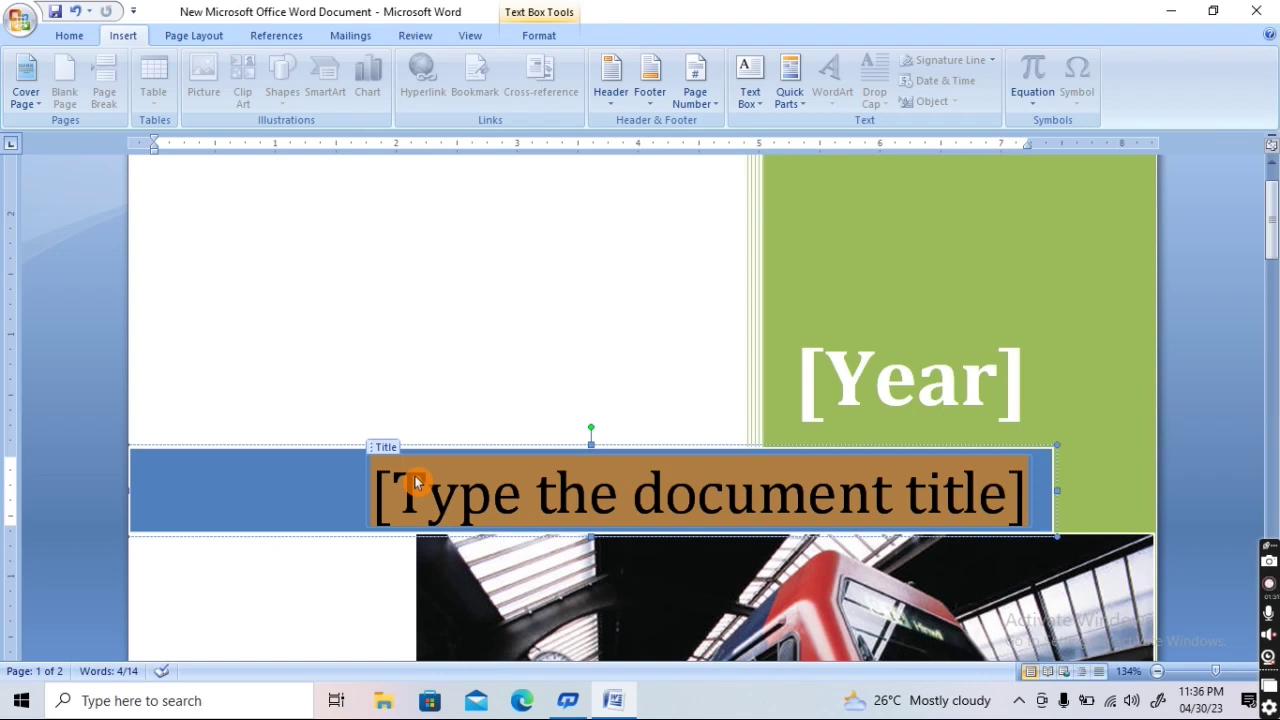
{"action": "type", "text": "name"}
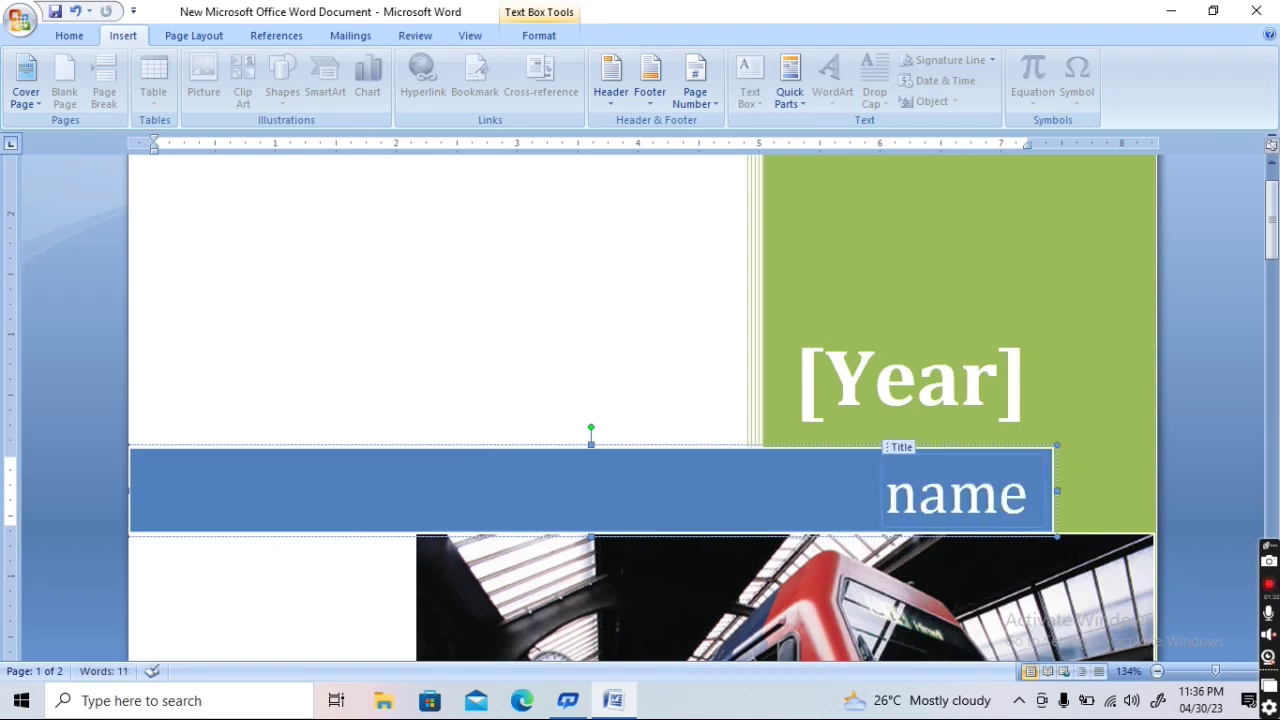
{"action": "type", "text": " is"}
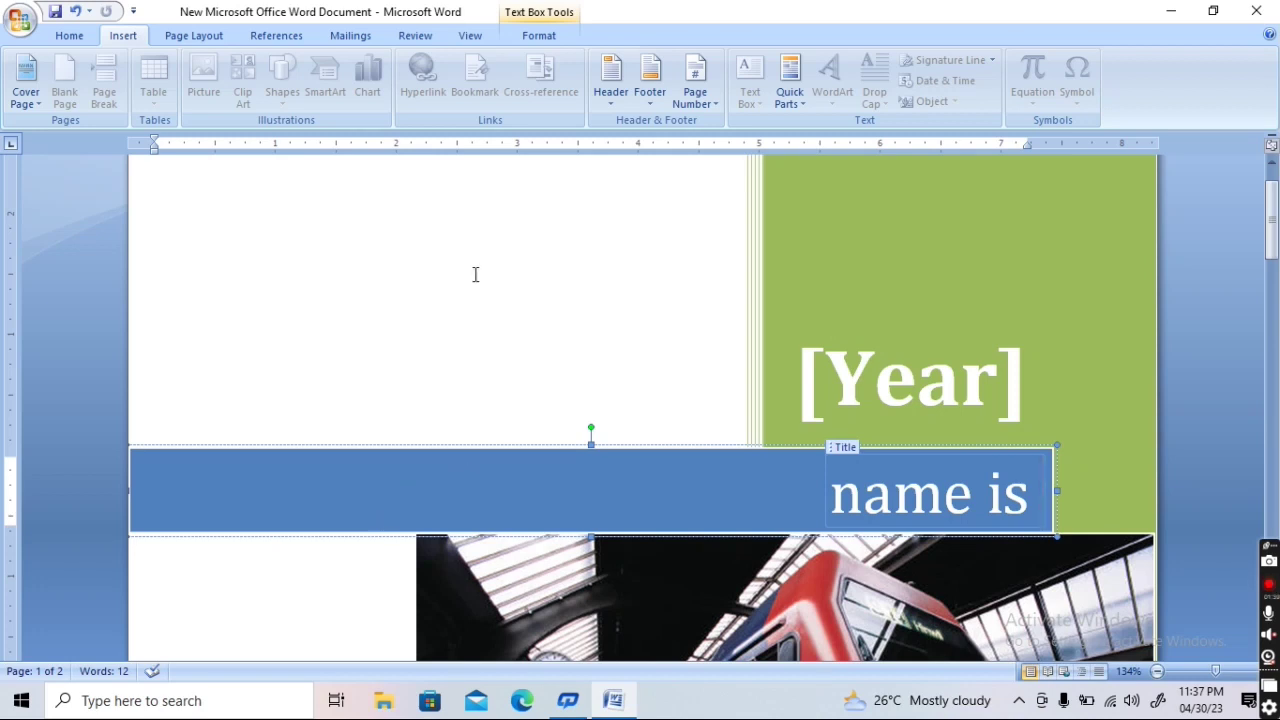
{"action": "left_click", "coordinate": [414, 257]}
{"action": "scroll", "coordinate": [412, 270], "scroll_direction": "down", "scroll_amount": 1}
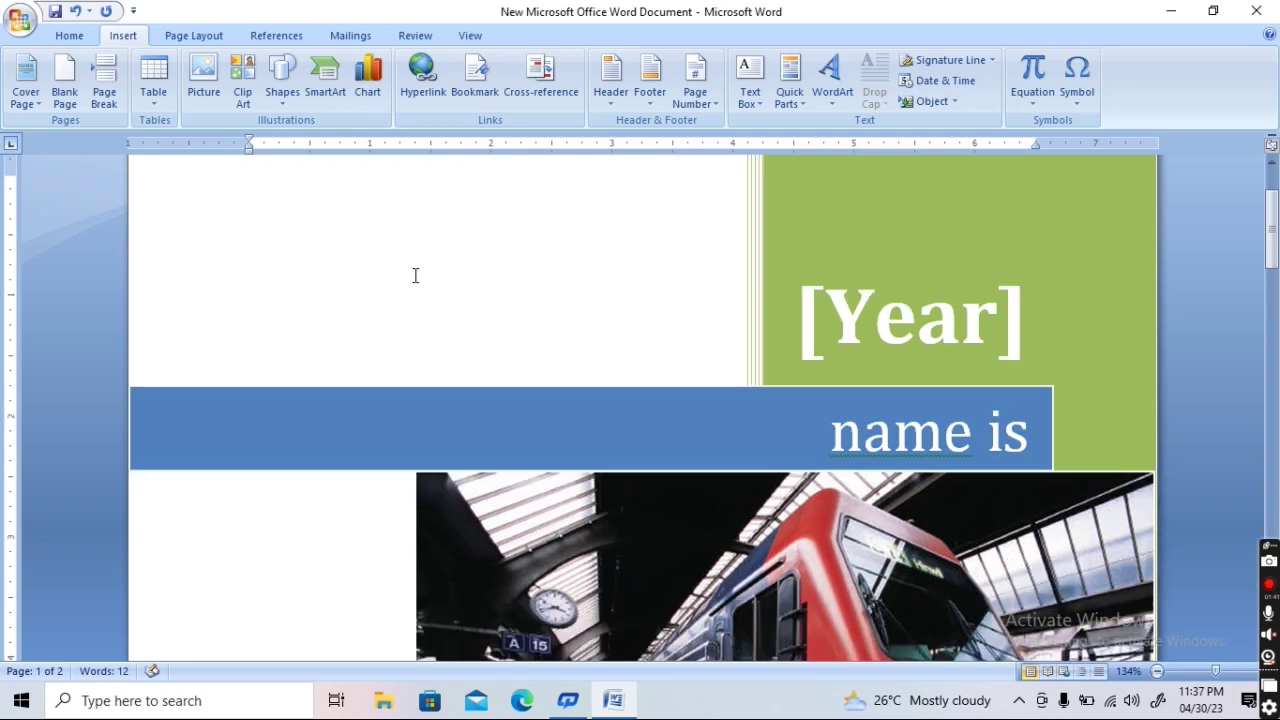
{"action": "scroll", "coordinate": [410, 280], "scroll_direction": "down", "scroll_amount": 2}
{"action": "scroll", "coordinate": [410, 283], "scroll_direction": "down", "scroll_amount": 3}
{"action": "scroll", "coordinate": [412, 282], "scroll_direction": "down", "scroll_amount": 1}
{"action": "scroll", "coordinate": [415, 280], "scroll_direction": "down", "scroll_amount": 3}
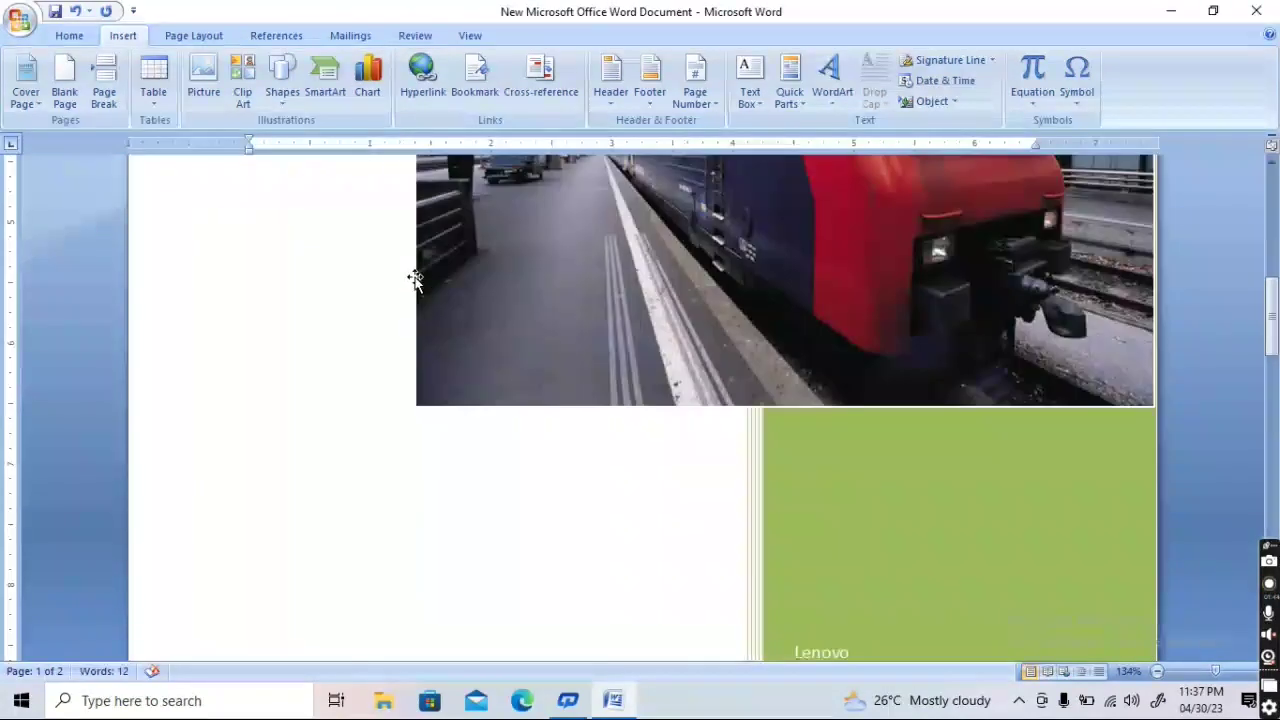
{"action": "scroll", "coordinate": [415, 280], "scroll_direction": "up", "scroll_amount": 2}
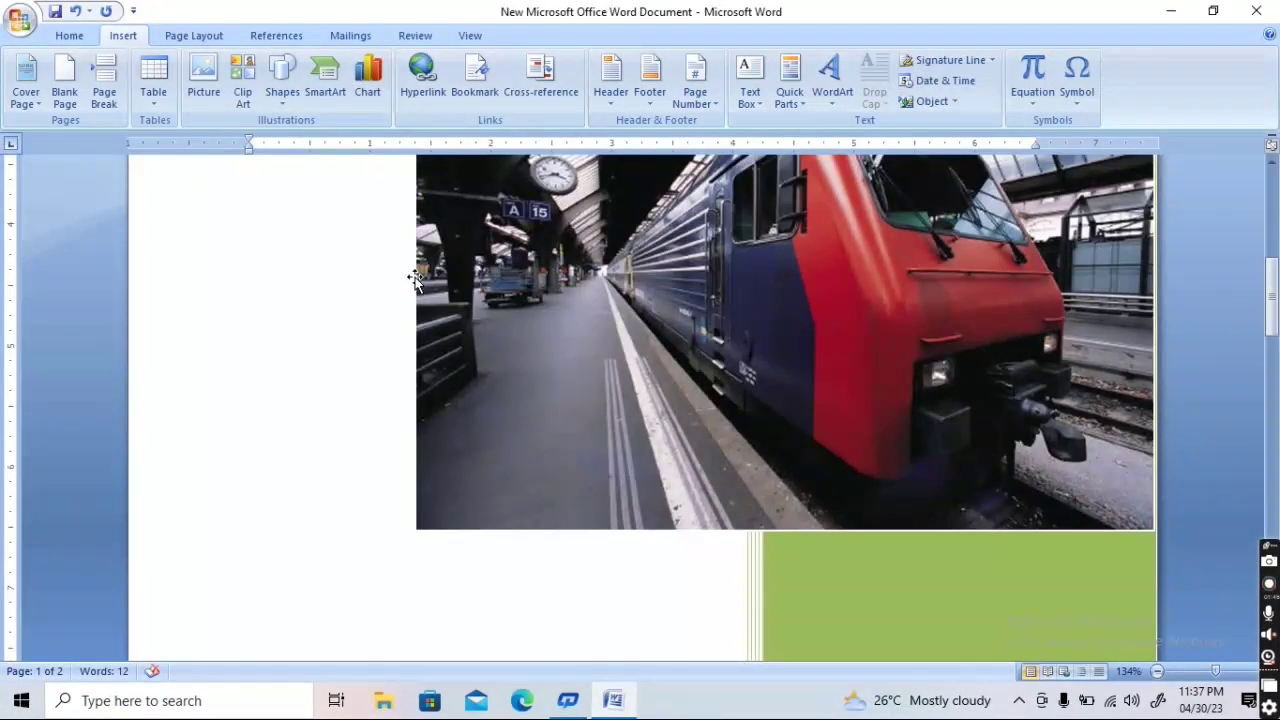
{"action": "scroll", "coordinate": [415, 280], "scroll_direction": "up", "scroll_amount": 4}
{"action": "scroll", "coordinate": [417, 278], "scroll_direction": "up", "scroll_amount": 5}
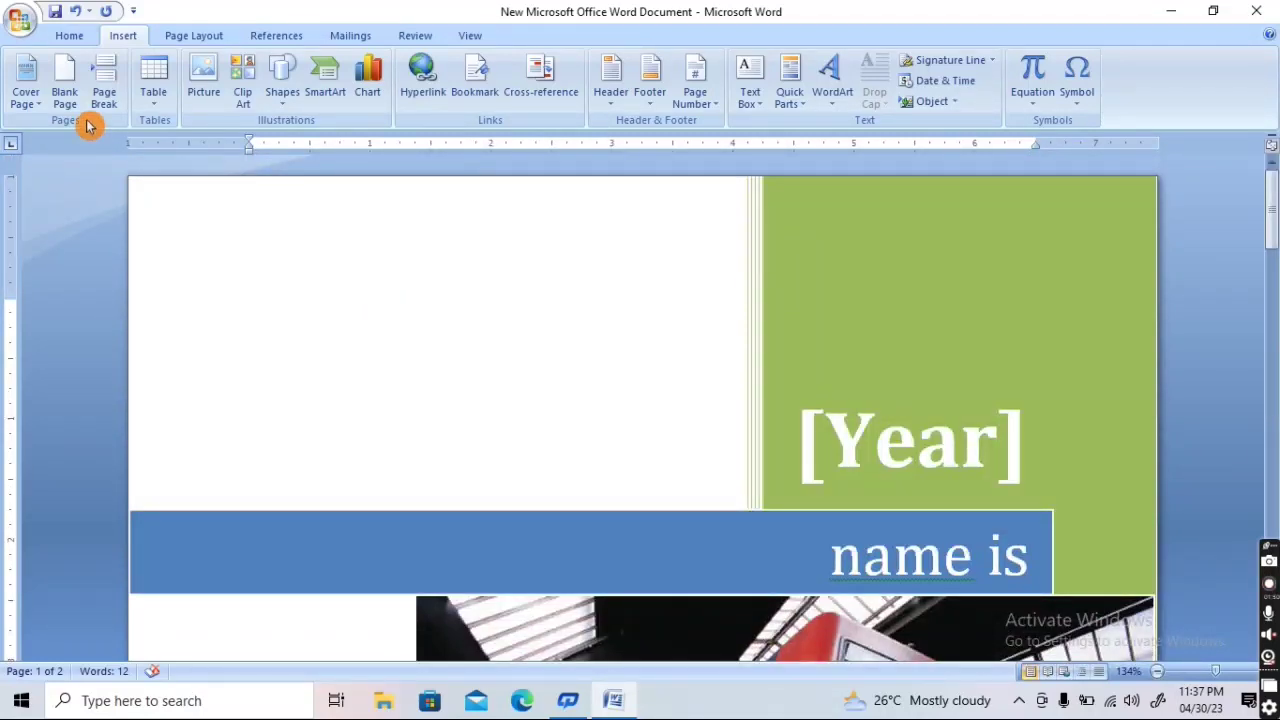
Swap the train cover for the Exposure sunflower cover page design from the Cover Page gallery
{"action": "left_click", "coordinate": [22, 108]}
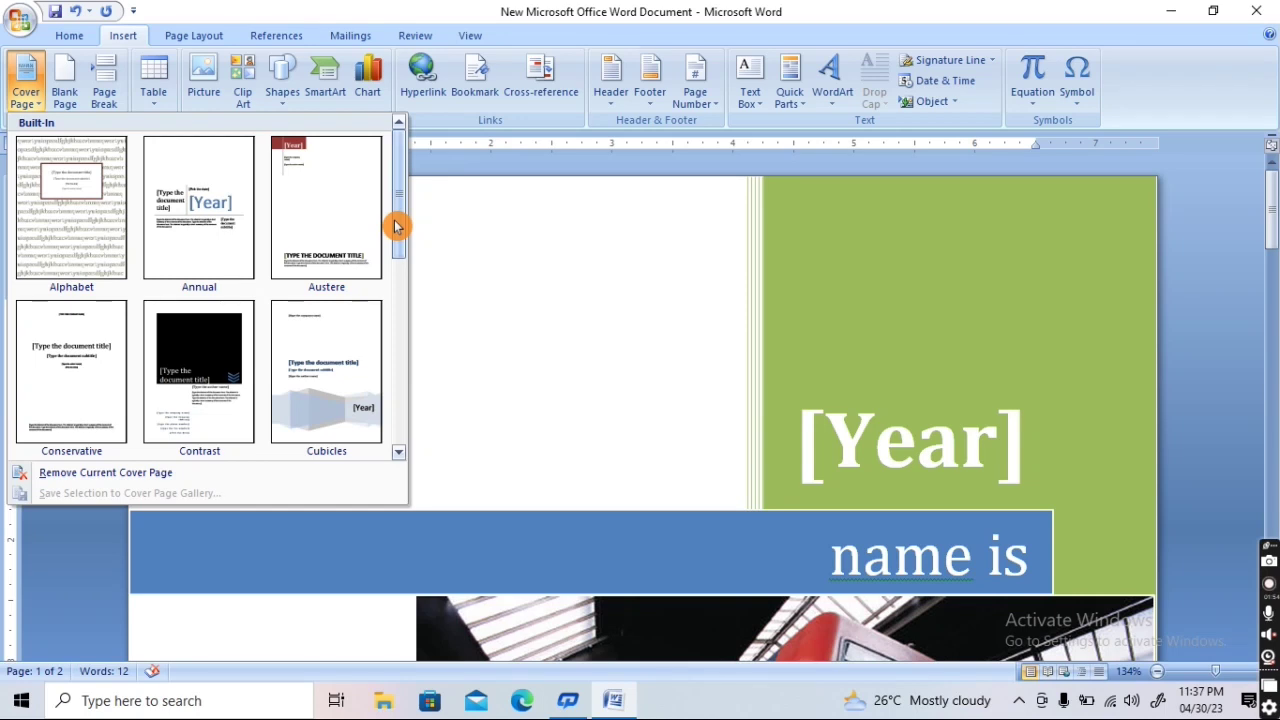
{"action": "left_click_drag", "start_coordinate": [395, 226], "coordinate": [395, 333]}
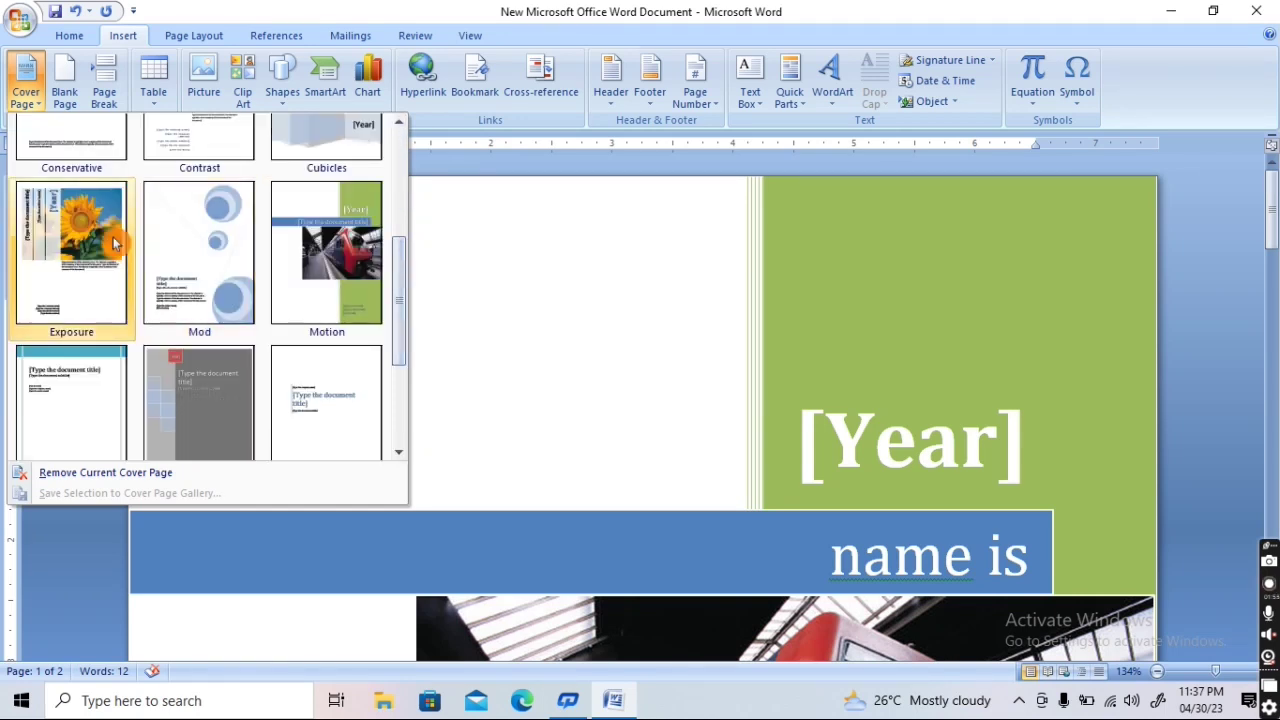
{"action": "left_click", "coordinate": [84, 236]}
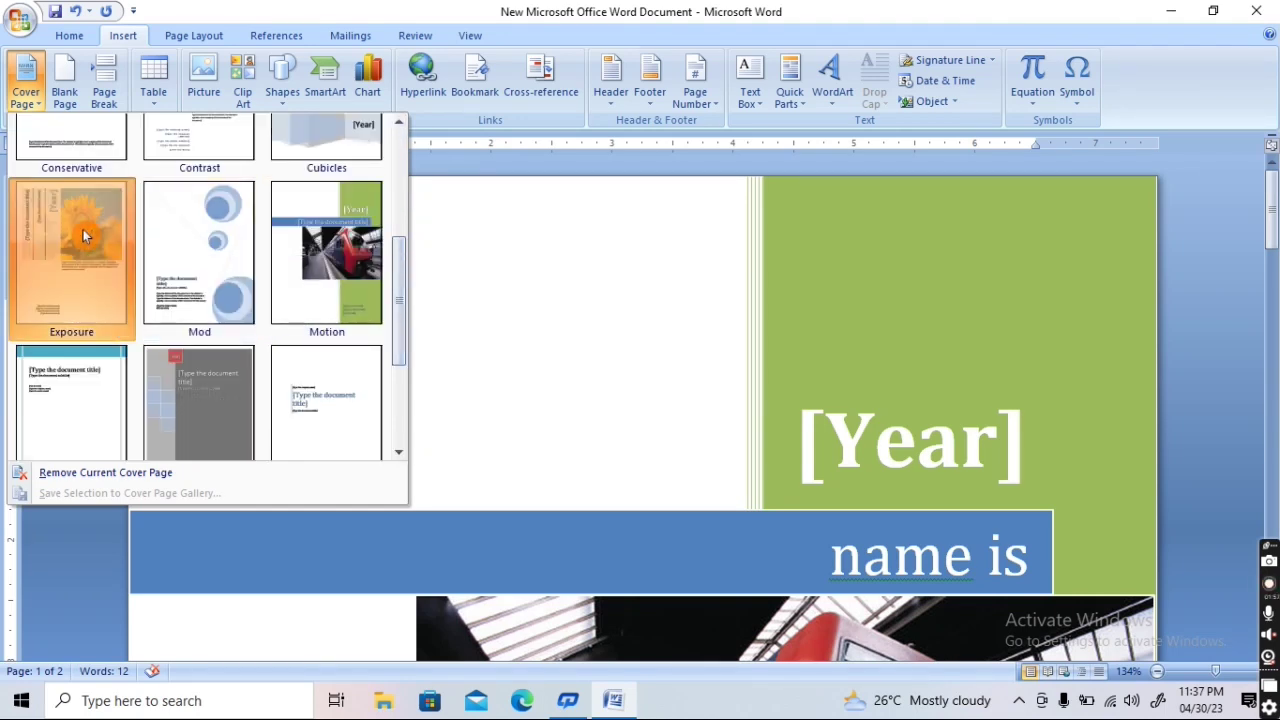
{"action": "scroll", "coordinate": [796, 351], "scroll_direction": "down", "scroll_amount": 1}
{"action": "scroll", "coordinate": [796, 351], "scroll_direction": "down", "scroll_amount": 1}
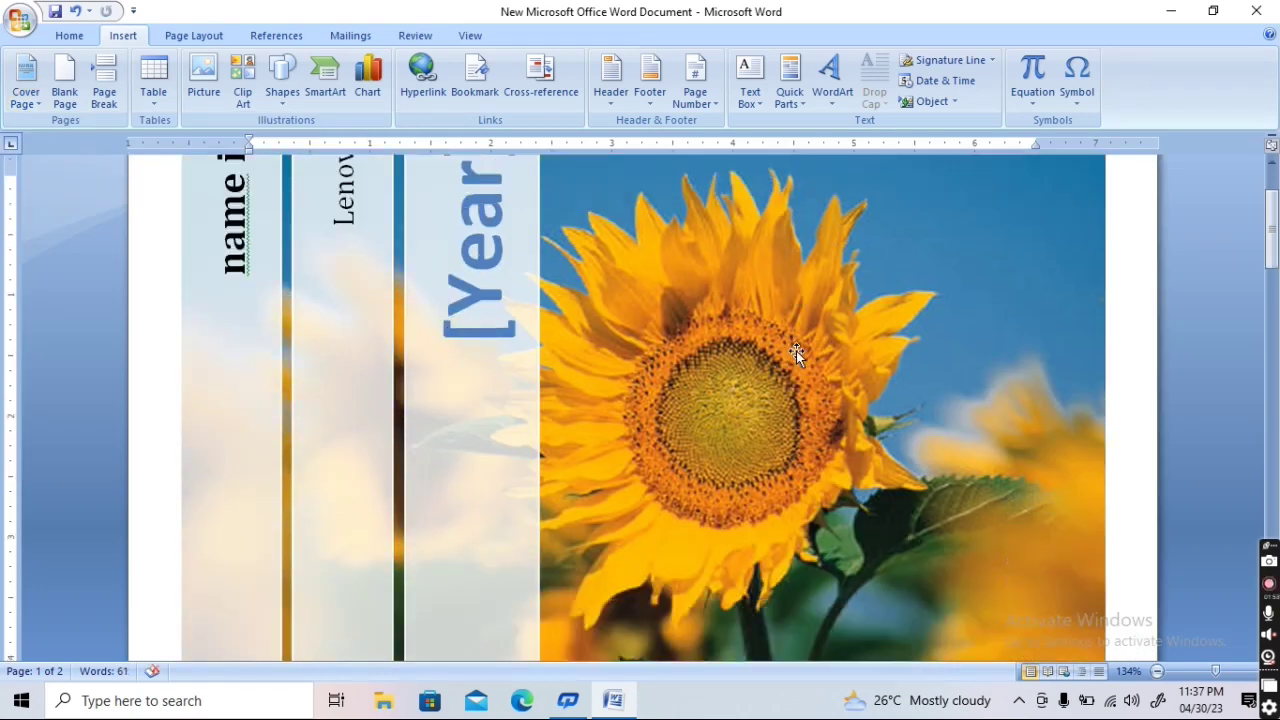
{"action": "scroll", "coordinate": [796, 351], "scroll_direction": "up", "scroll_amount": 2}
{"action": "scroll", "coordinate": [796, 351], "scroll_direction": "down", "scroll_amount": 1}
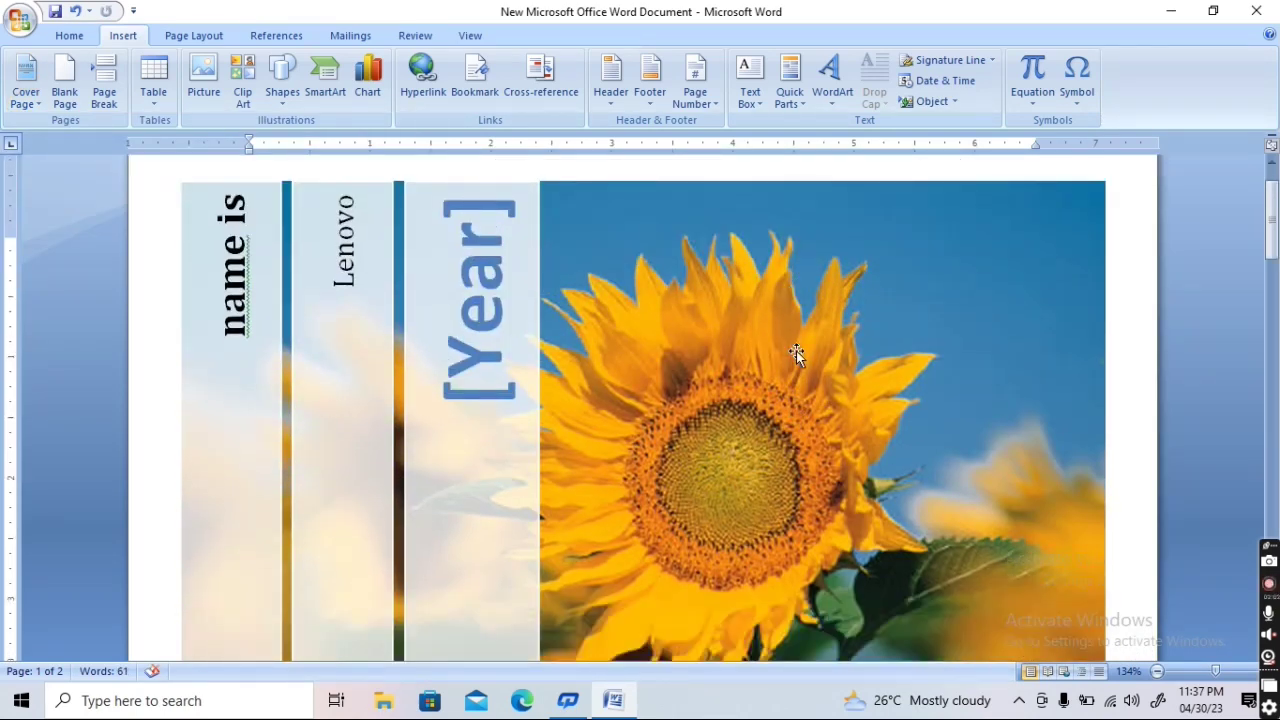
{"action": "scroll", "coordinate": [796, 351], "scroll_direction": "down", "scroll_amount": 3}
{"action": "scroll", "coordinate": [796, 351], "scroll_direction": "down", "scroll_amount": 5}
{"action": "scroll", "coordinate": [798, 352], "scroll_direction": "down", "scroll_amount": 3}
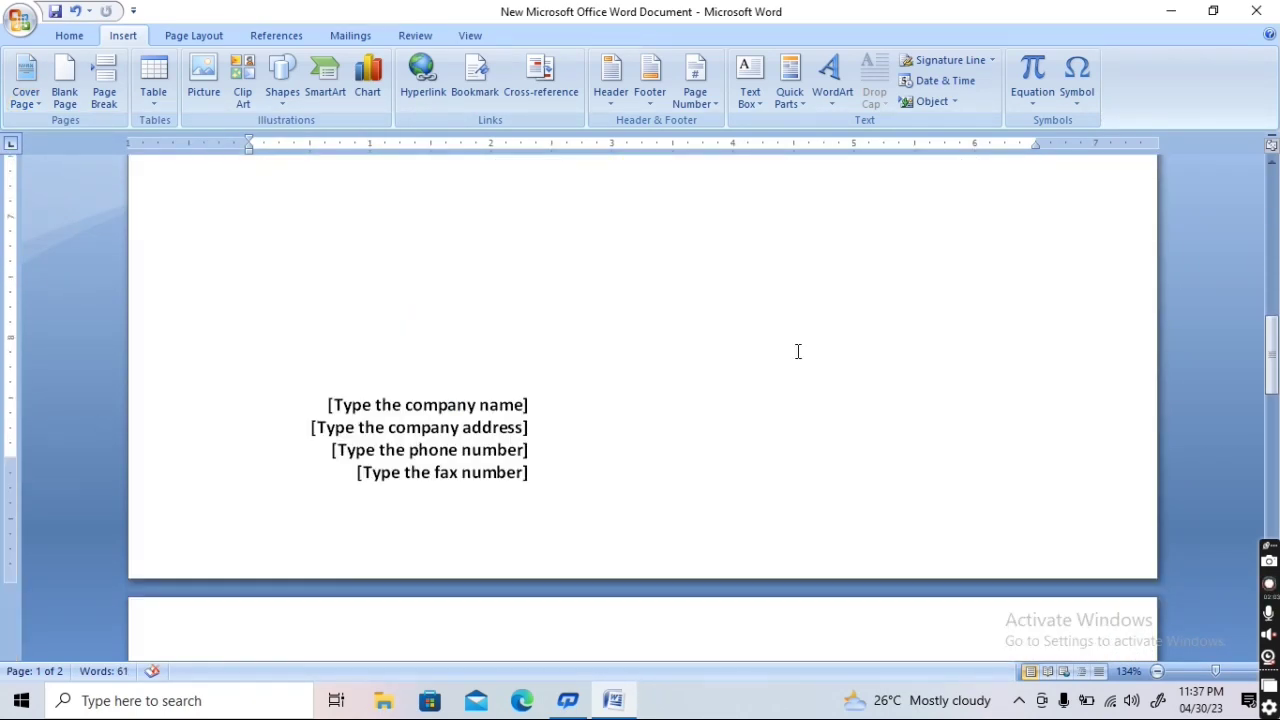
{"action": "scroll", "coordinate": [798, 352], "scroll_direction": "up", "scroll_amount": 3}
{"action": "scroll", "coordinate": [796, 351], "scroll_direction": "up", "scroll_amount": 5}
{"action": "scroll", "coordinate": [796, 351], "scroll_direction": "up", "scroll_amount": 1}
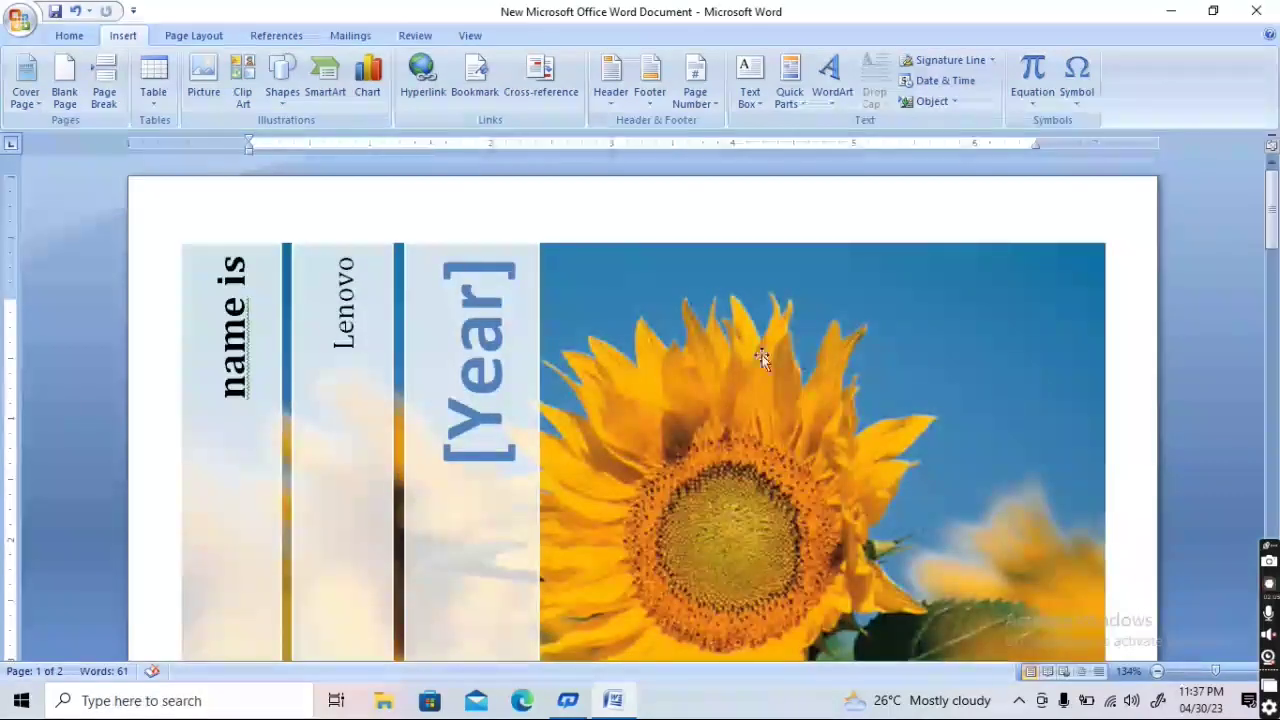
{"action": "left_click", "coordinate": [26, 85]}
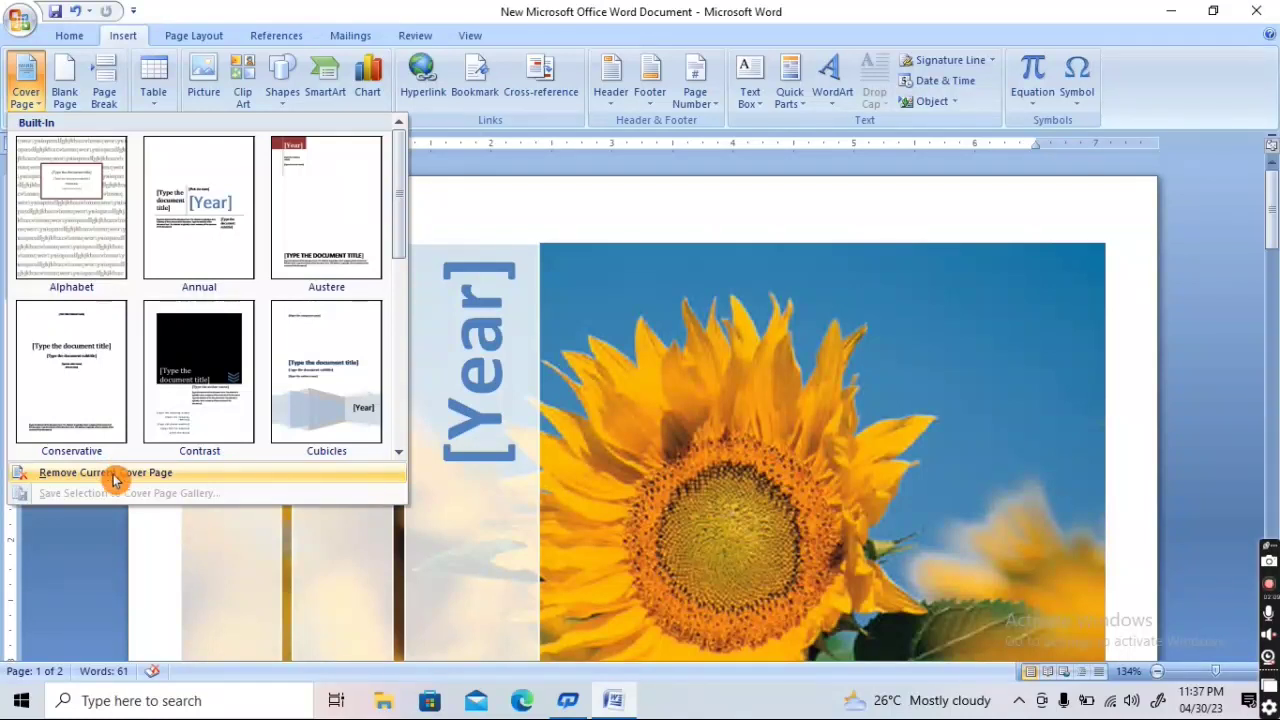
Choose Remove Current Cover Page to delete the sunflower cover, leaving one empty page
{"action": "left_click", "coordinate": [185, 476]}
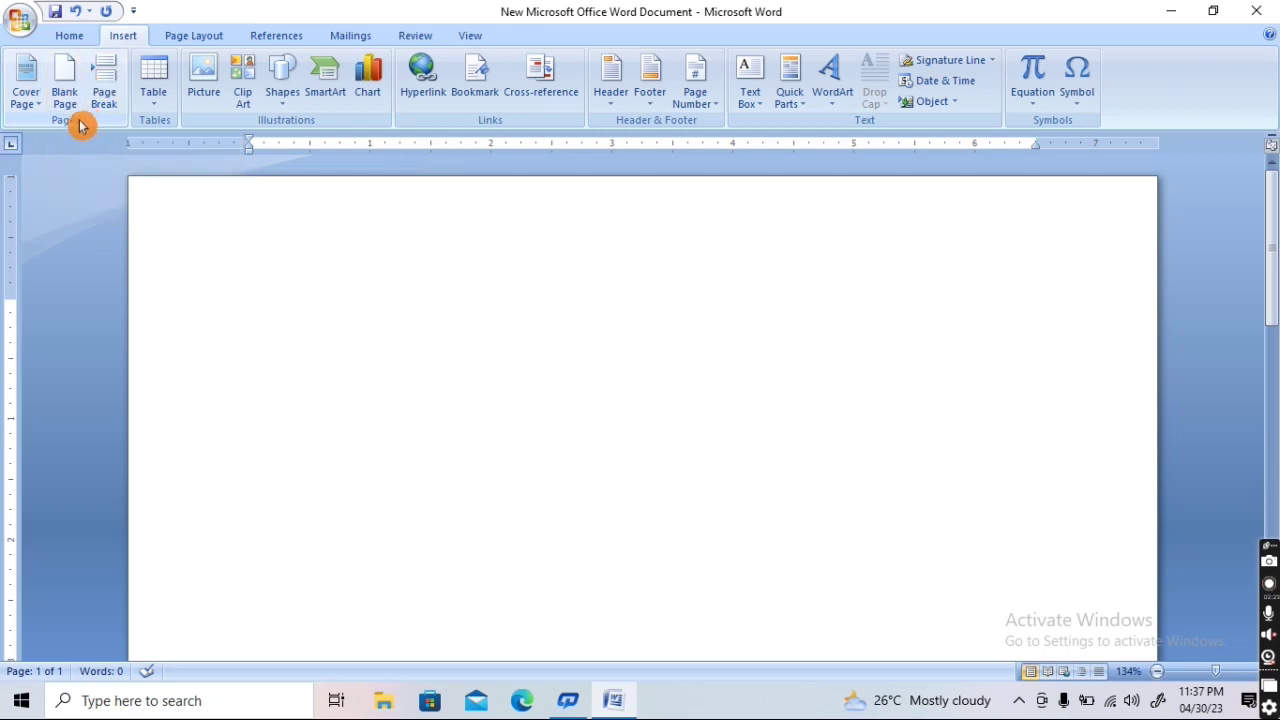
{"action": "left_click", "coordinate": [67, 68]}
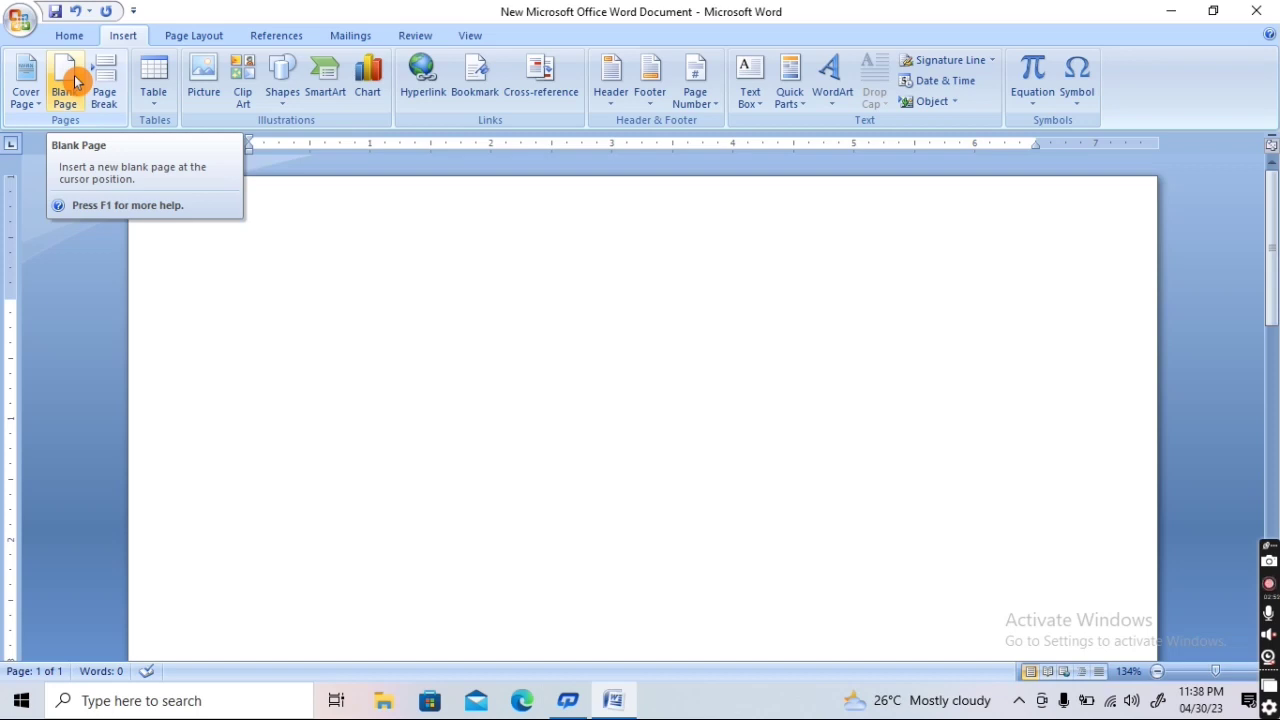
Add a blank page so the document spans two pages, then jump to its start with Ctrl+Home
{"action": "left_click", "coordinate": [66, 80]}
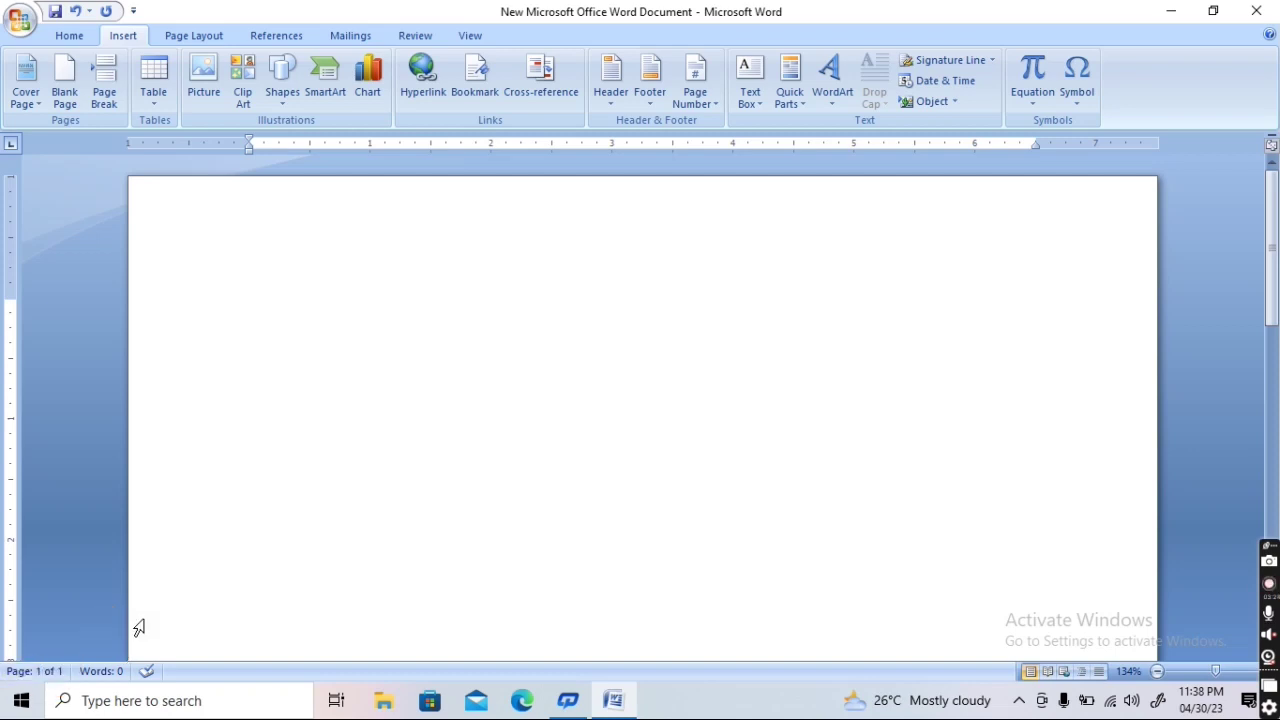
{"action": "left_click", "coordinate": [66, 80]}
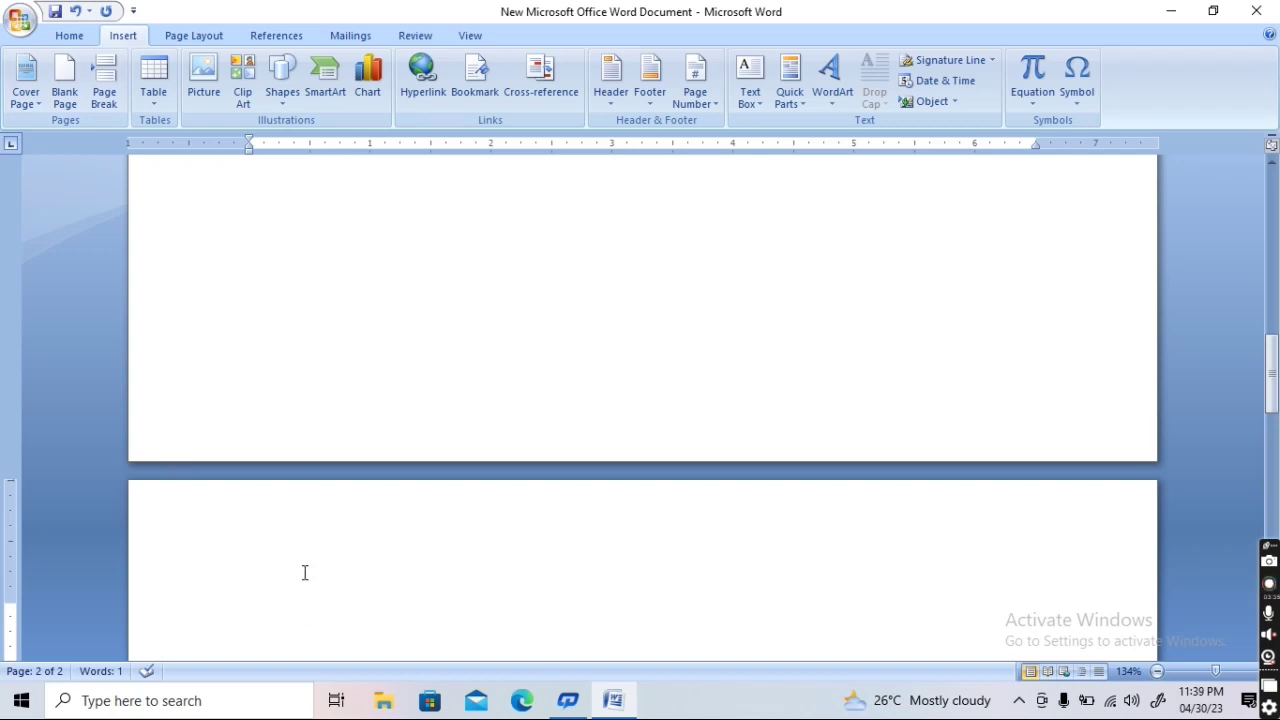
{"action": "left_click", "coordinate": [44, 684]}
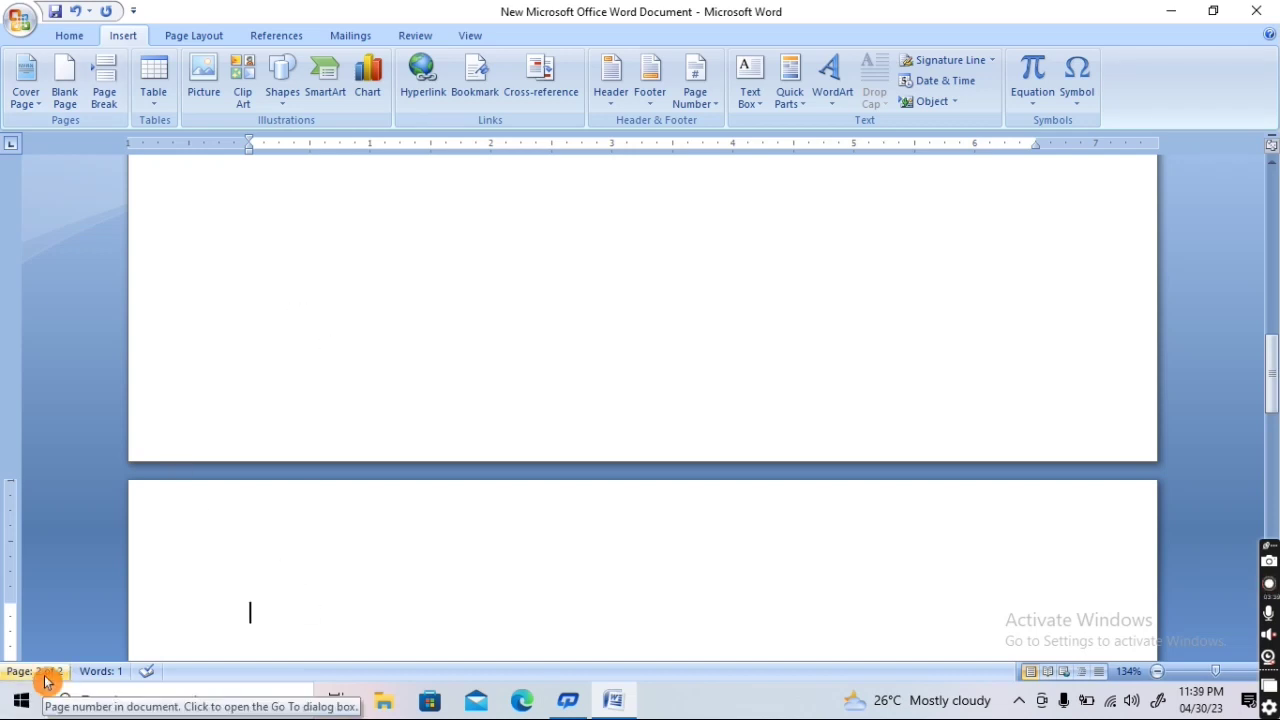
{"action": "key", "text": "ctrl+Home"}
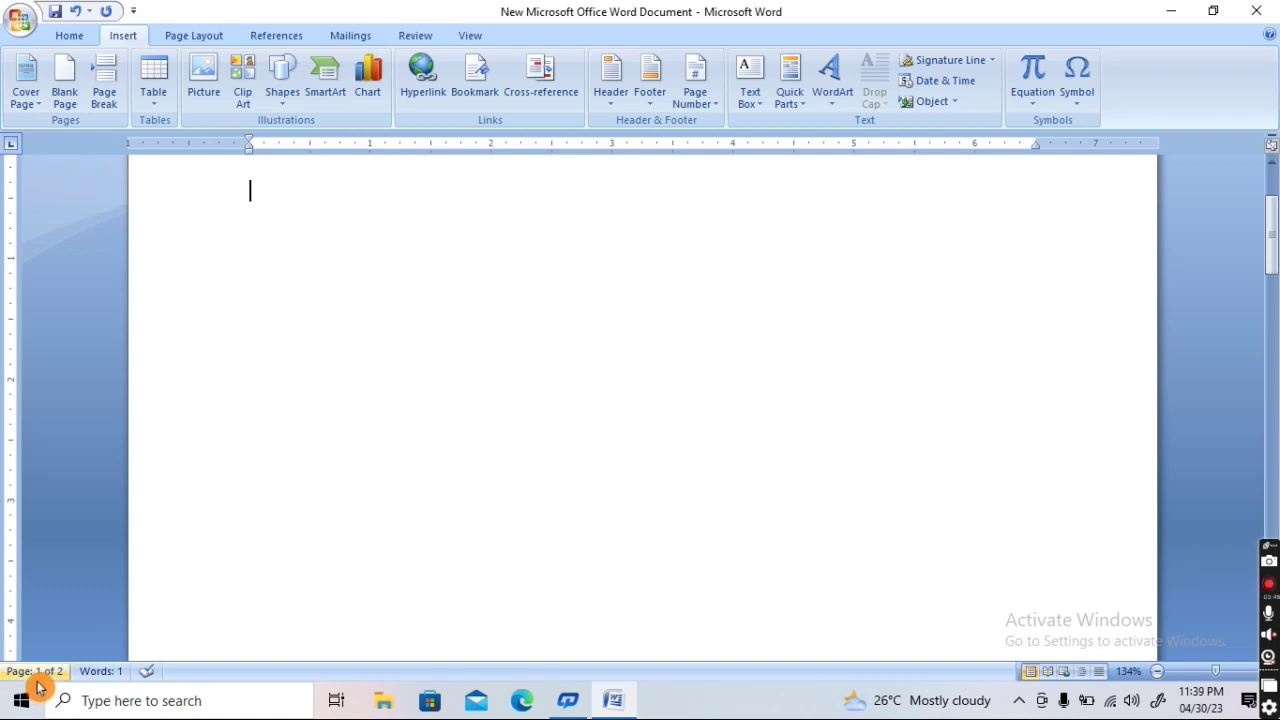
Insert a page break at the cursor, bringing the document to three pages
{"action": "left_click", "coordinate": [98, 85]}
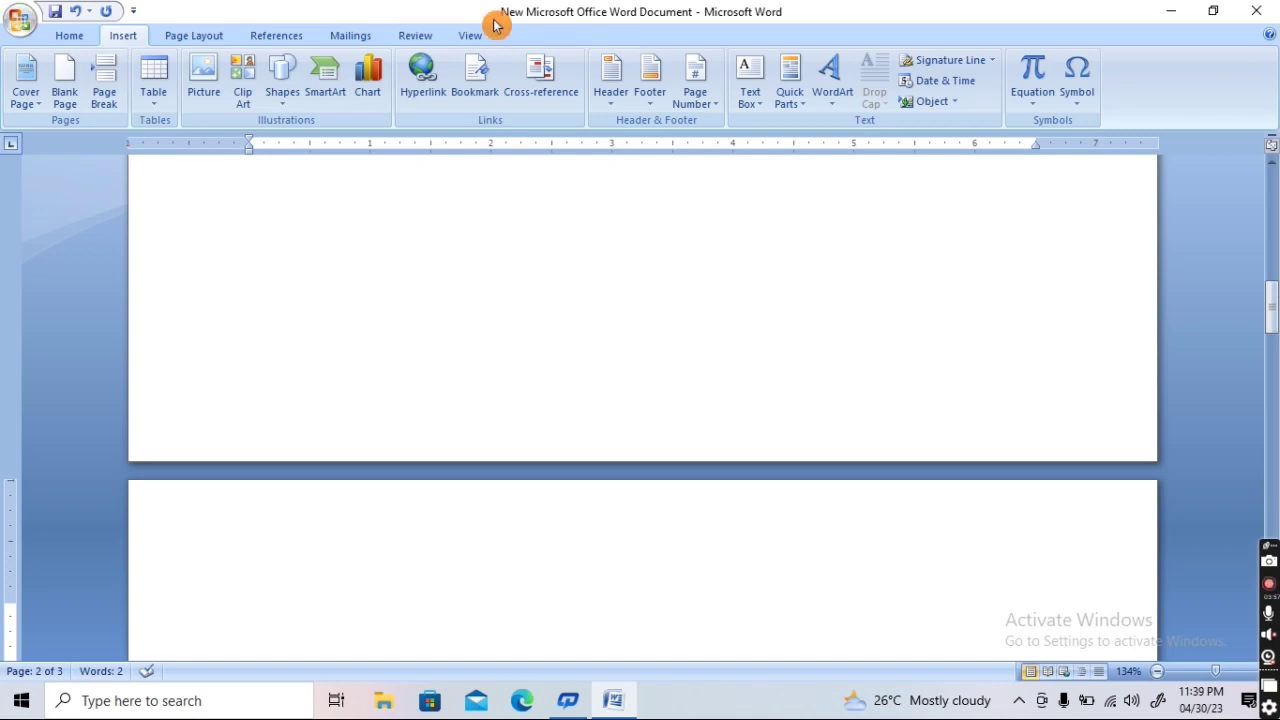
In a new blank document, insert an empty 8-column by 7-row table and click below it
{"action": "key", "text": "ctrl+n"}
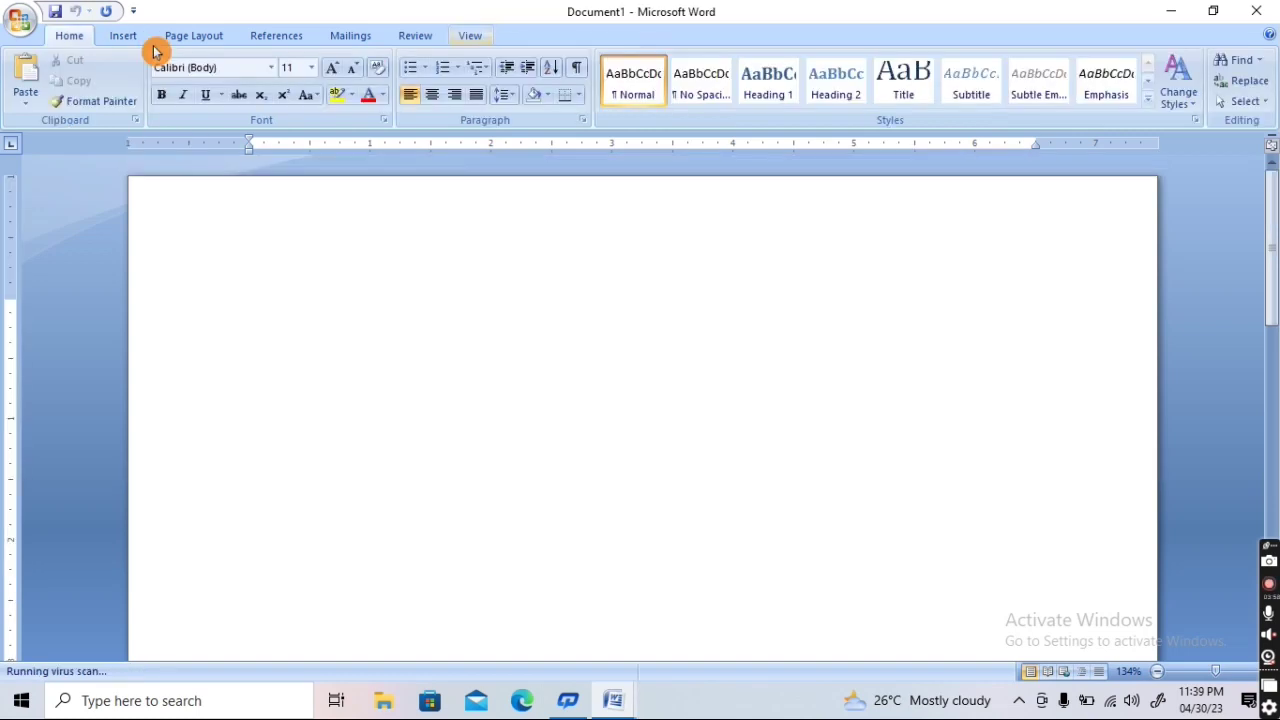
{"action": "left_click", "coordinate": [143, 40]}
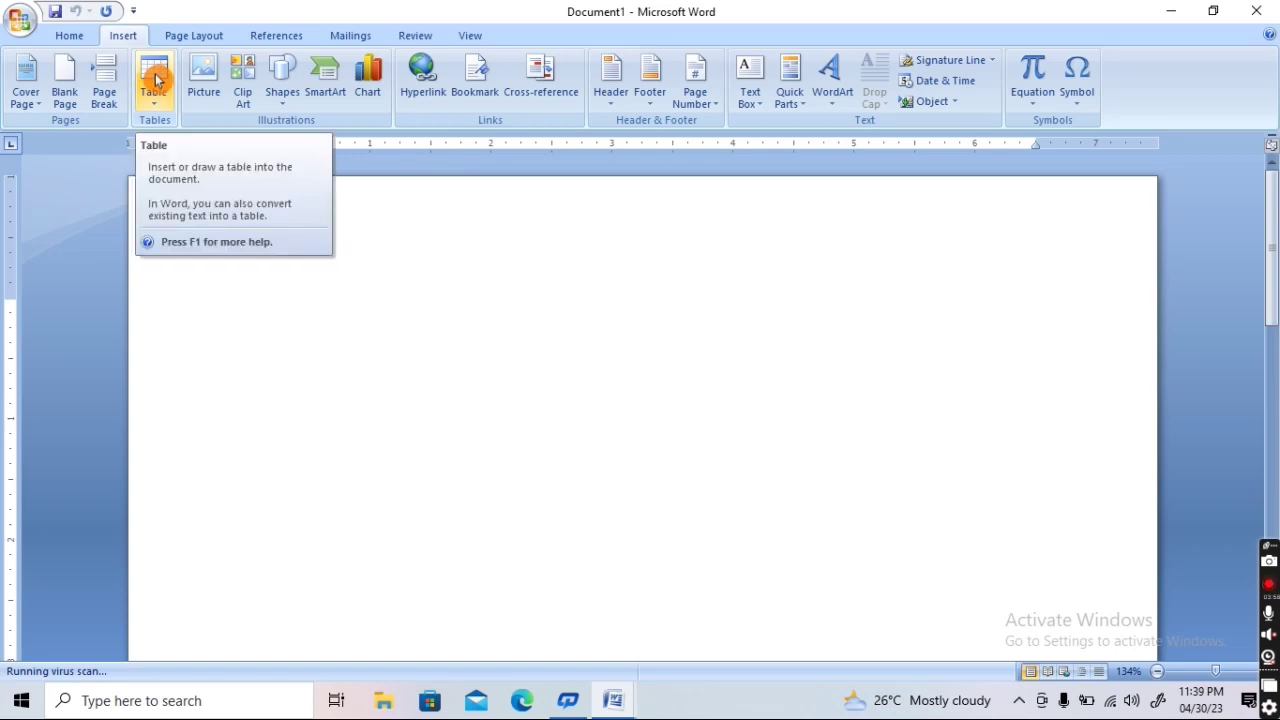
{"action": "left_click", "coordinate": [155, 80]}
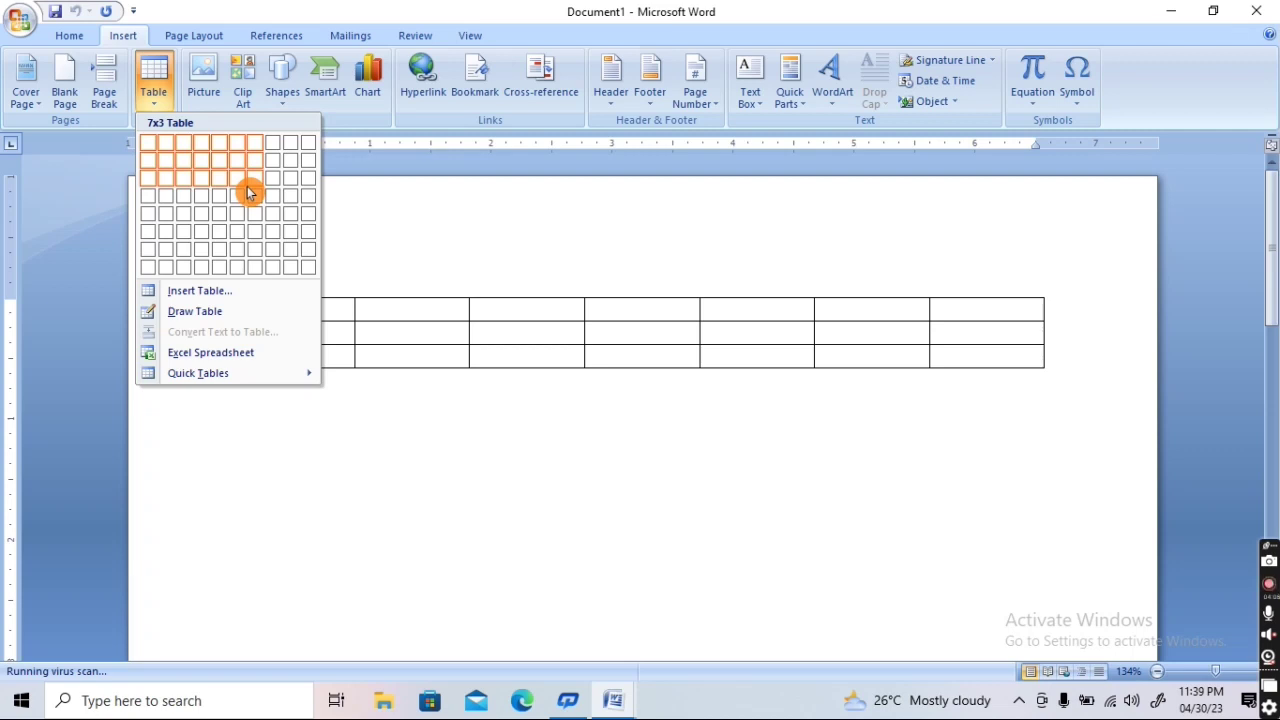
{"action": "left_click", "coordinate": [275, 256]}
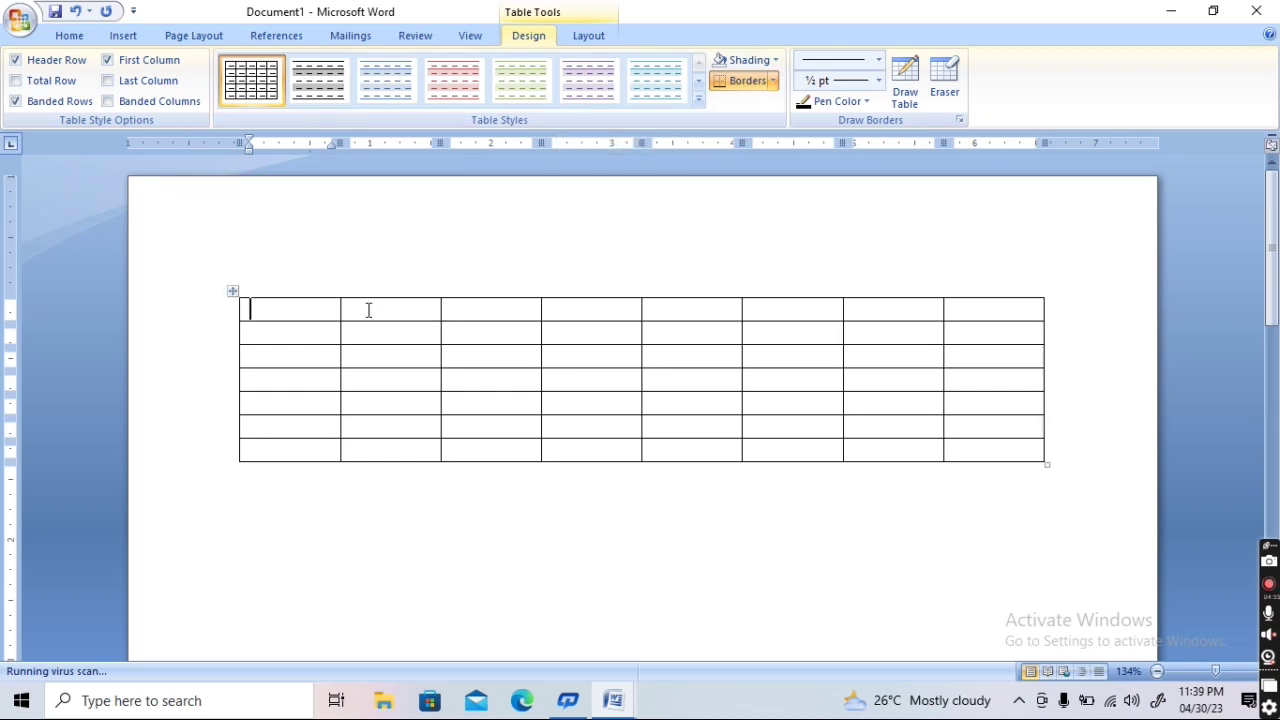
{"action": "left_click", "coordinate": [404, 536]}
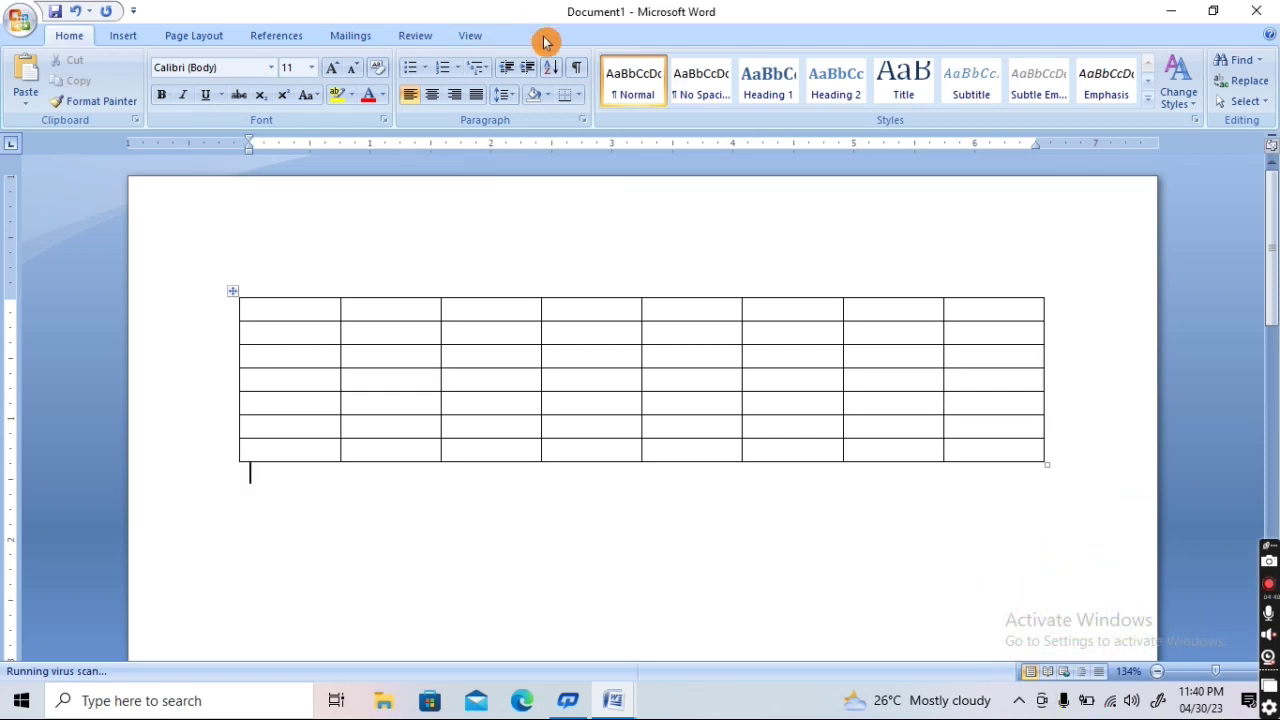
Shade the second cell of the first row red and a second-row cell green
{"action": "left_click", "coordinate": [404, 315]}
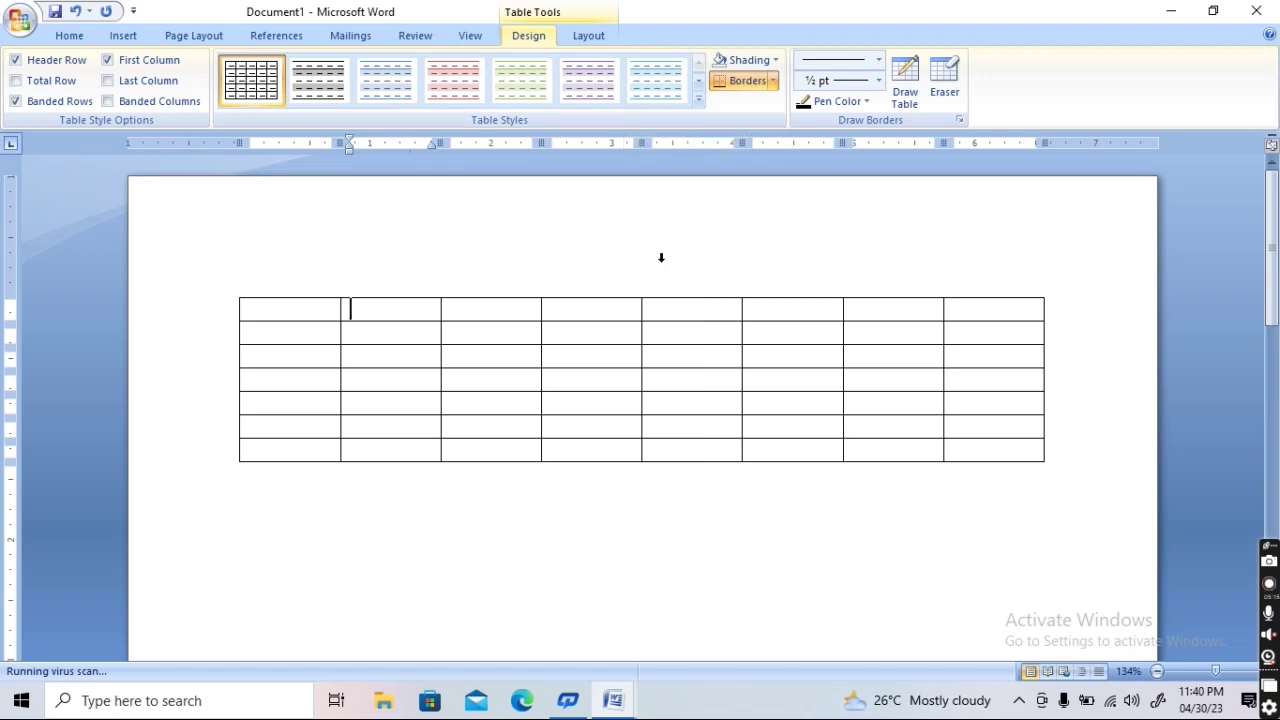
{"action": "left_click", "coordinate": [748, 62]}
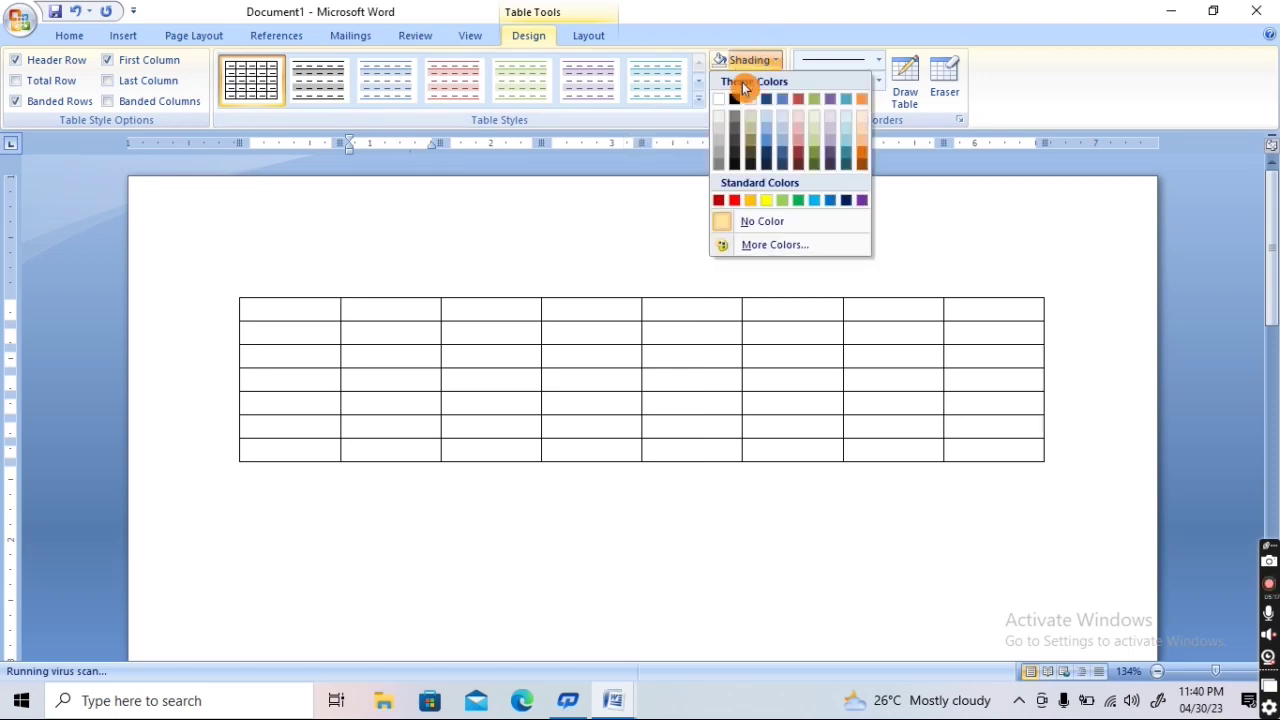
{"action": "left_click", "coordinate": [734, 199]}
{"action": "left_click", "coordinate": [563, 338]}
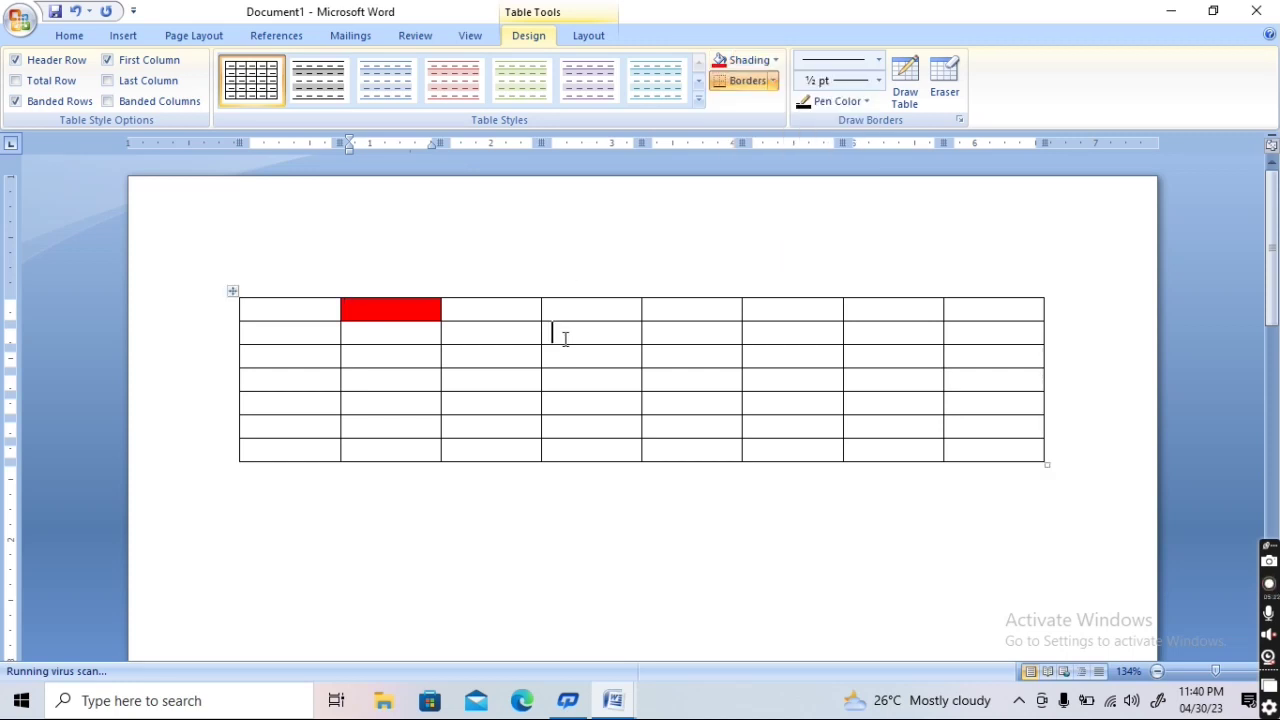
{"action": "left_click", "coordinate": [748, 62]}
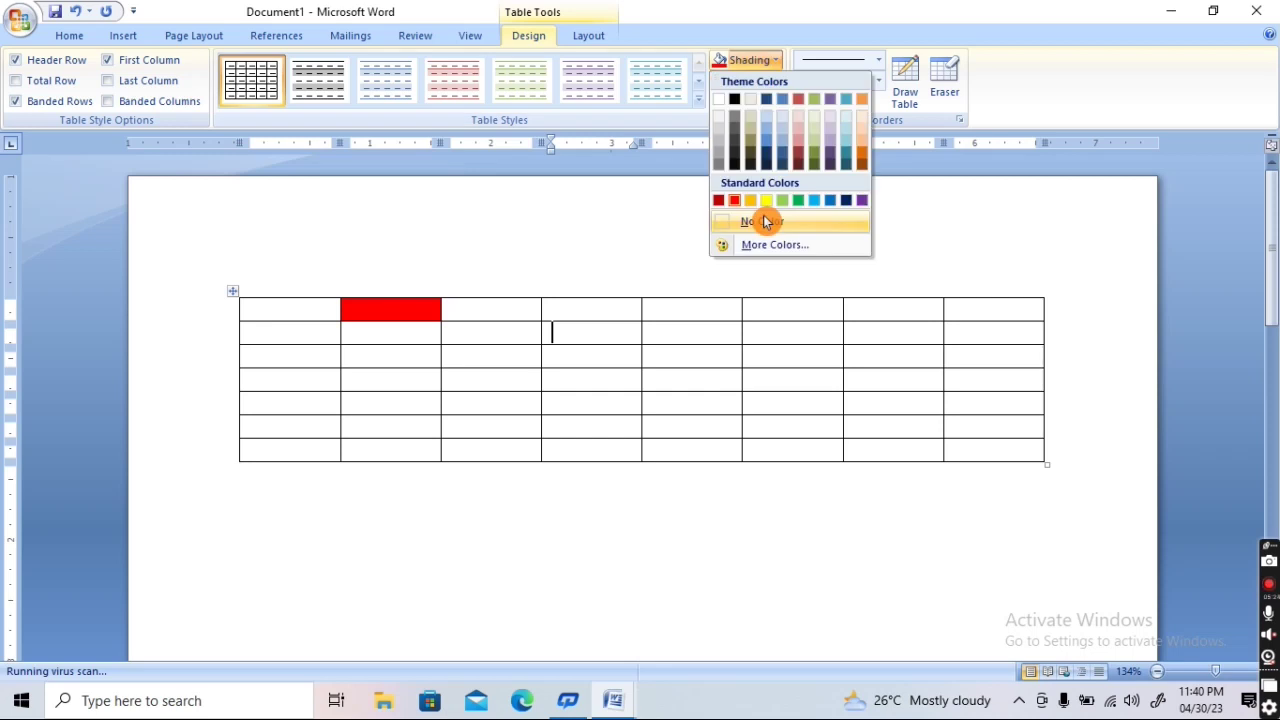
{"action": "left_click", "coordinate": [797, 201]}
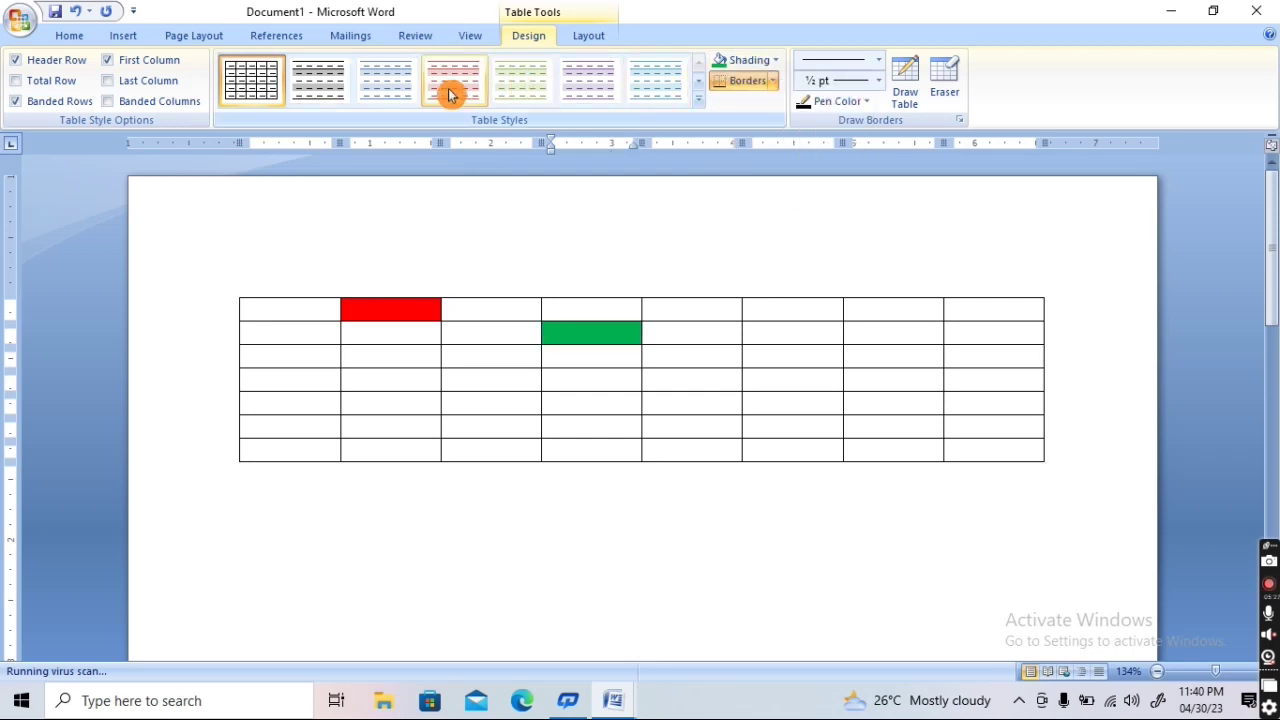
Apply the Light List - Accent 4 style, shade a cell red, then switch to the black-header style
{"action": "left_click", "coordinate": [698, 100]}
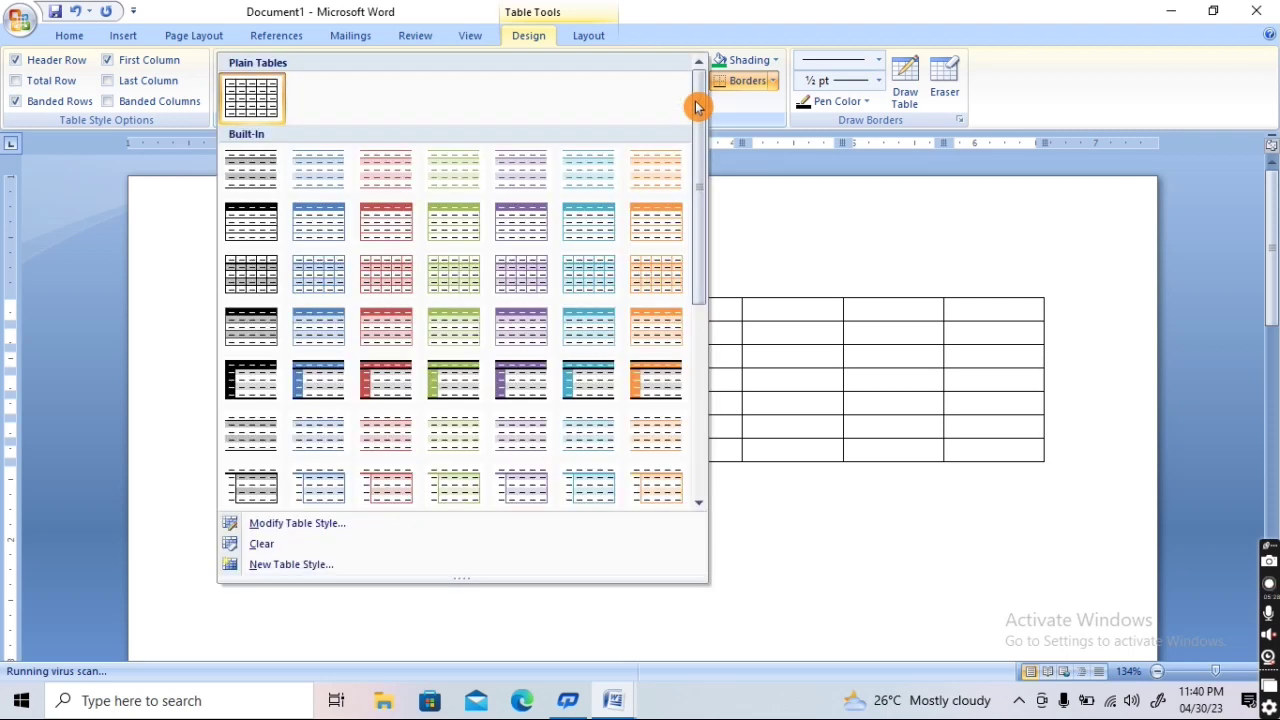
{"action": "left_click", "coordinate": [521, 225]}
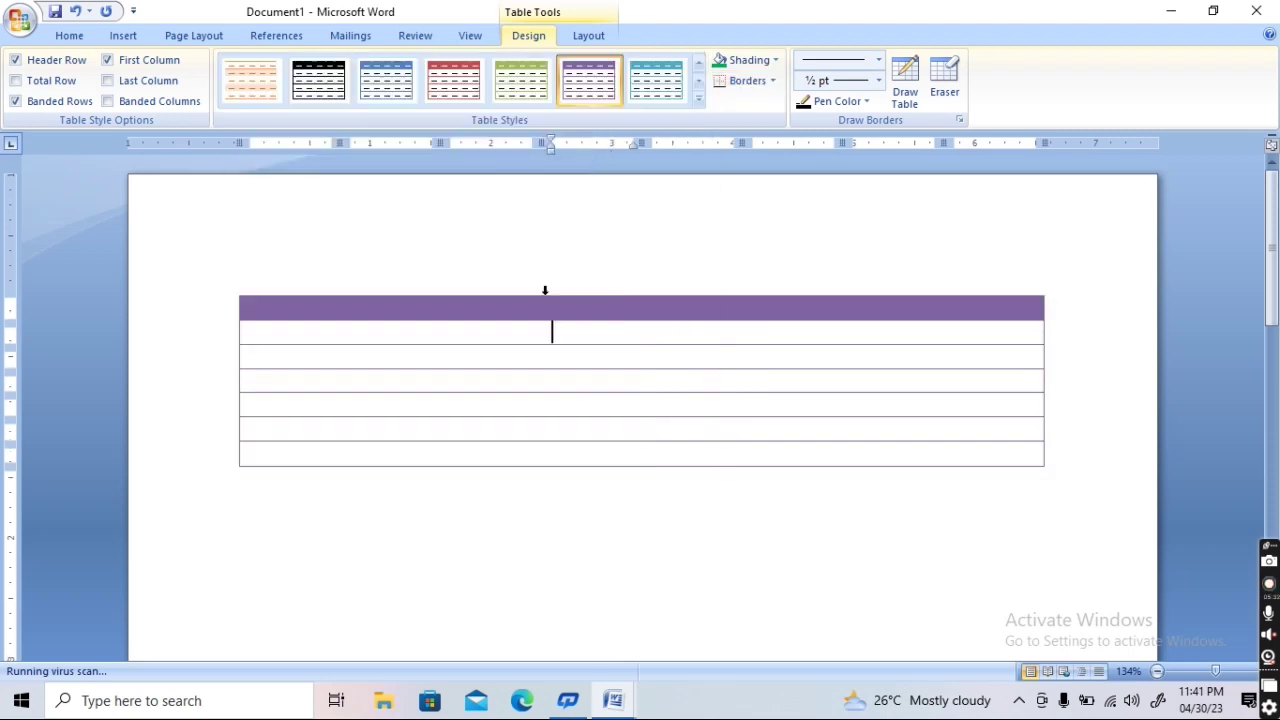
{"action": "left_click", "coordinate": [762, 64]}
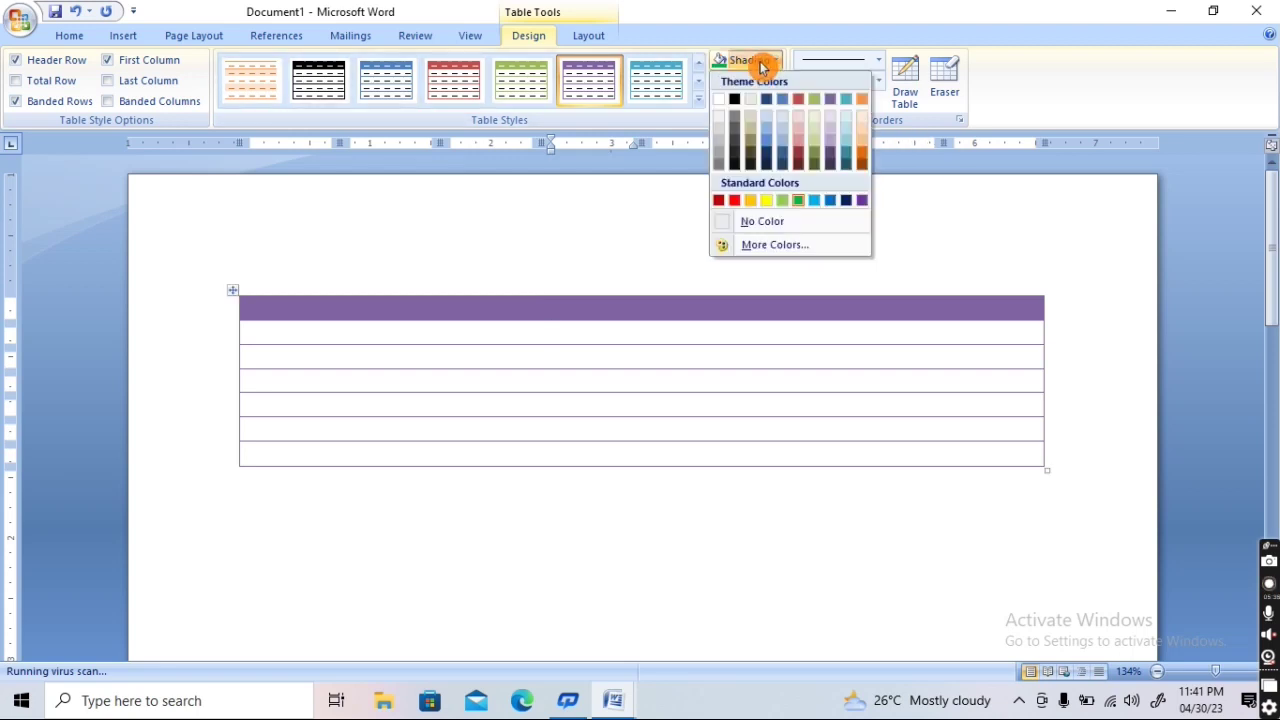
{"action": "left_click", "coordinate": [731, 202]}
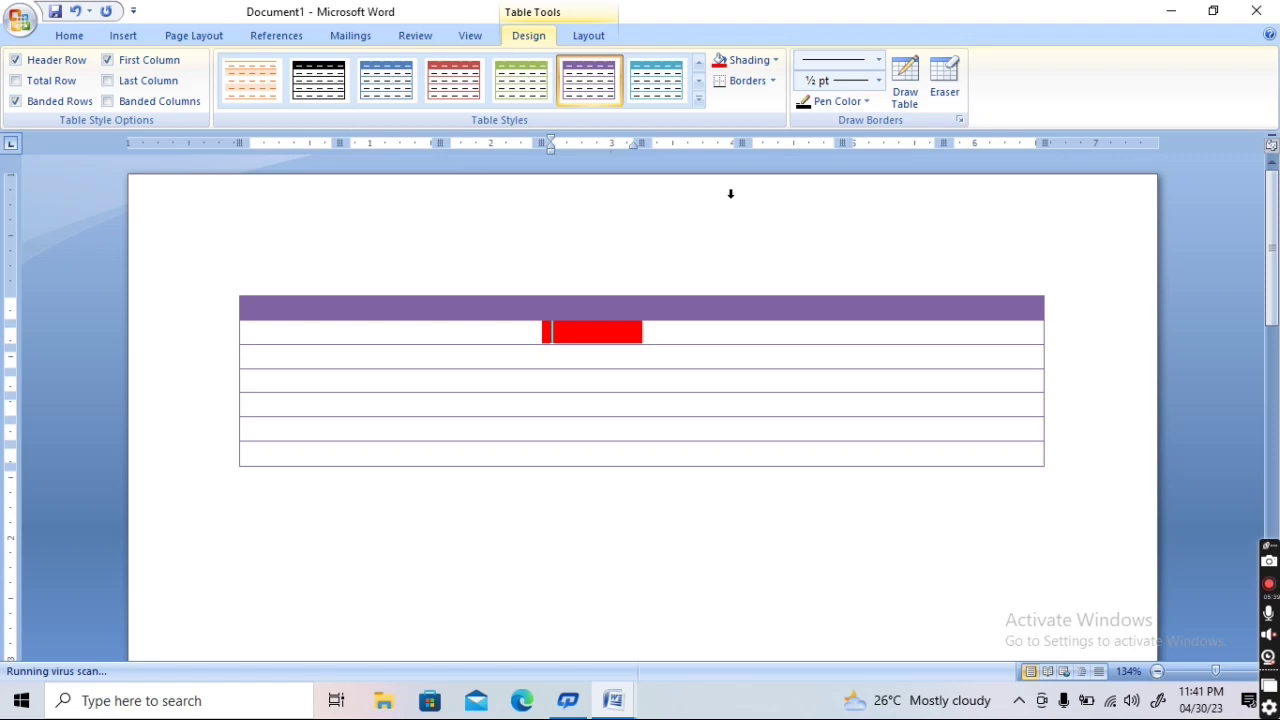
{"action": "left_click", "coordinate": [311, 87]}
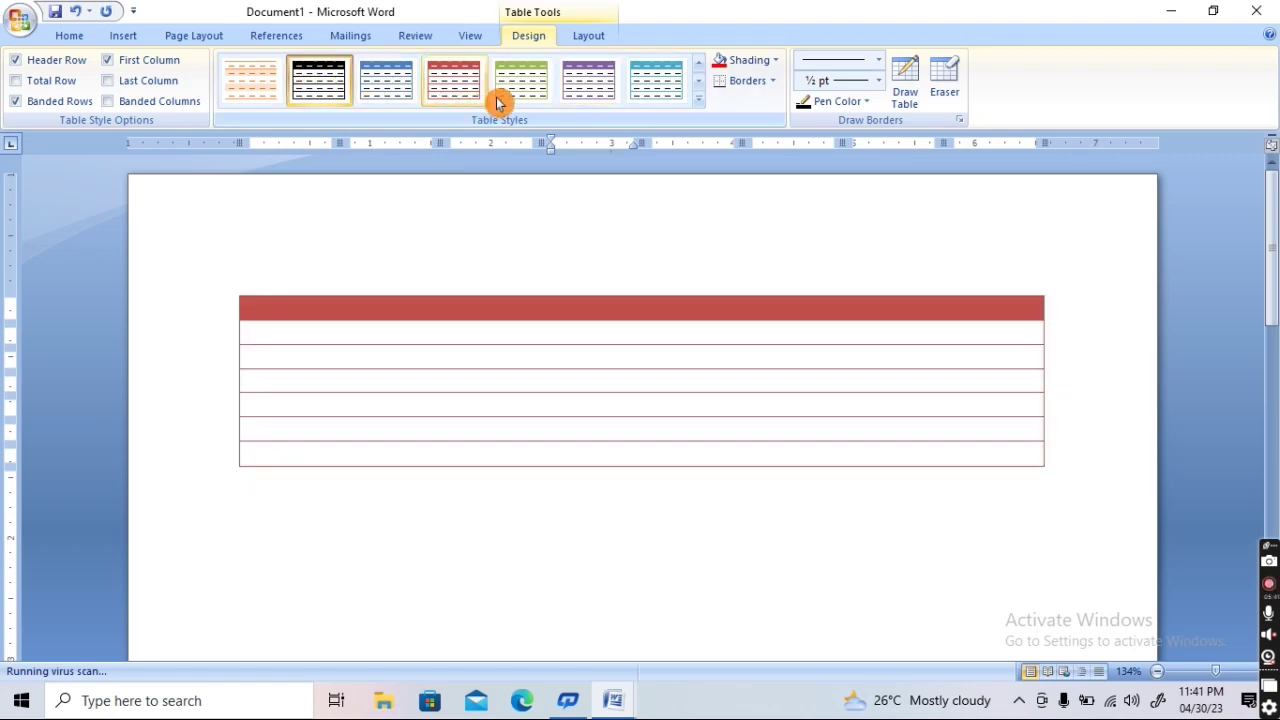
{"action": "left_click", "coordinate": [880, 63]}
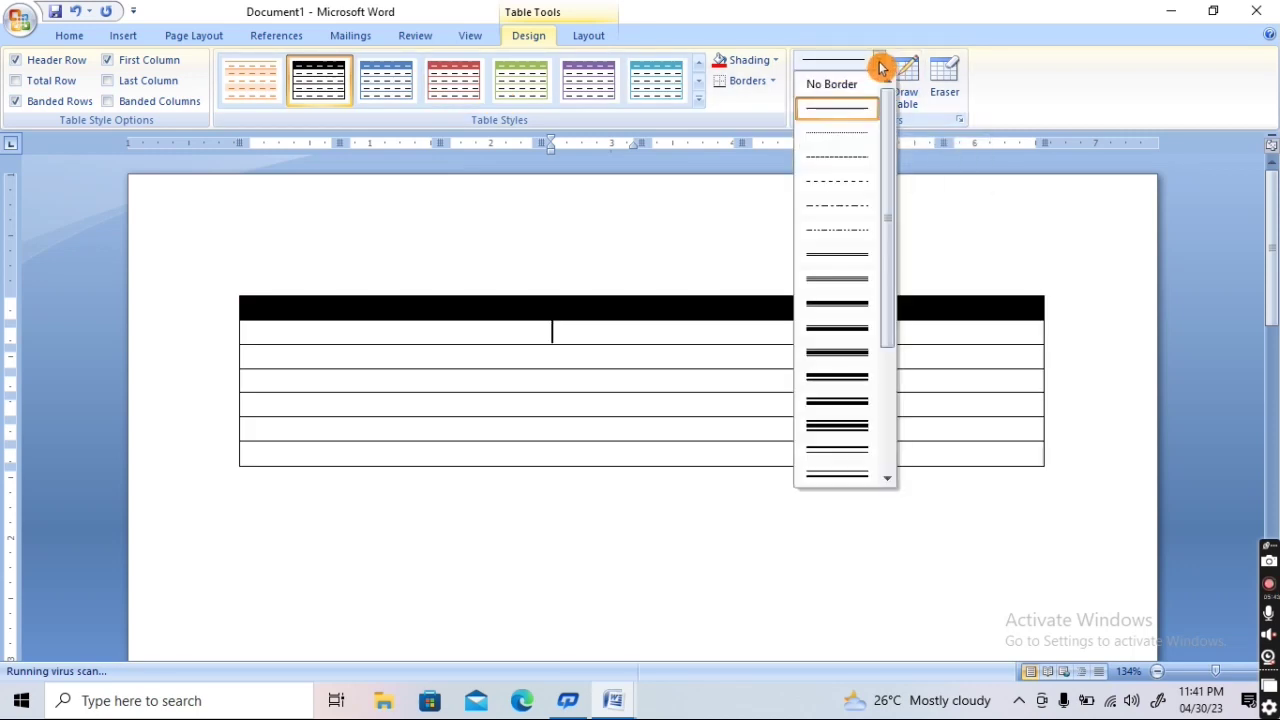
Draw a double column line and a red column line into the table, then erase the whole table
{"action": "left_click", "coordinate": [838, 258]}
{"action": "left_click_drag", "start_coordinate": [817, 298], "coordinate": [811, 448]}
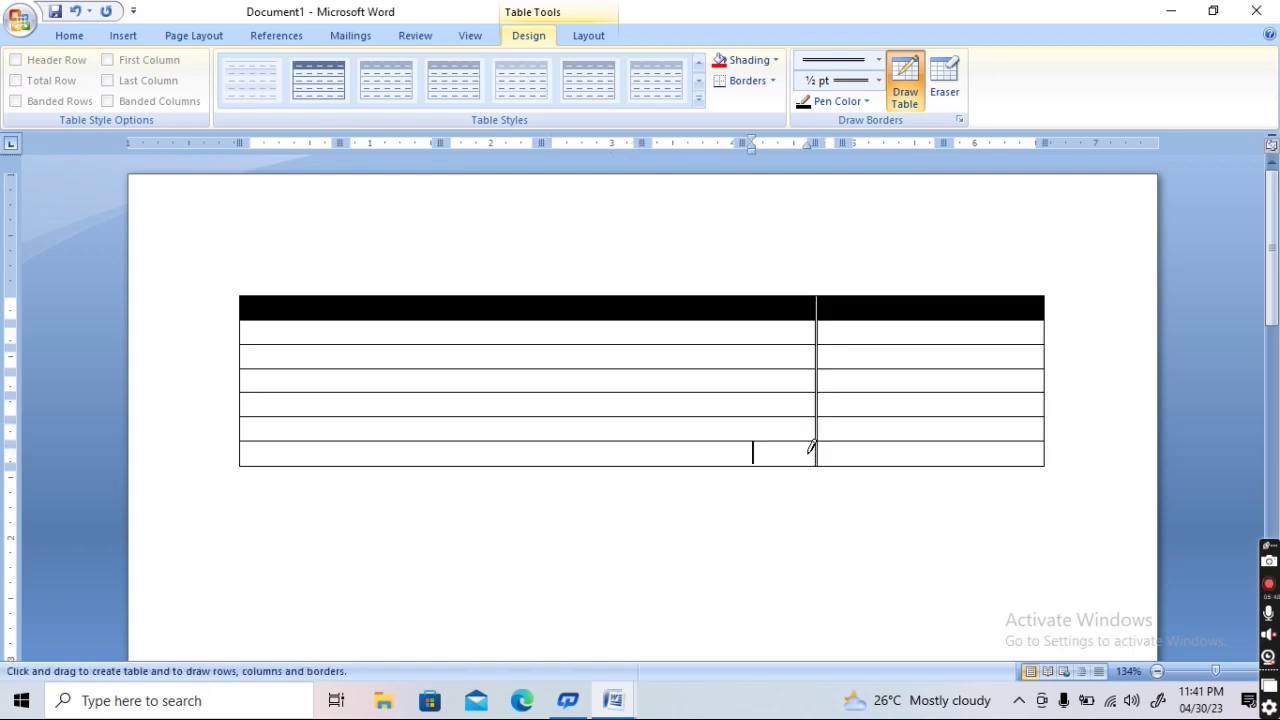
{"action": "left_click", "coordinate": [866, 101]}
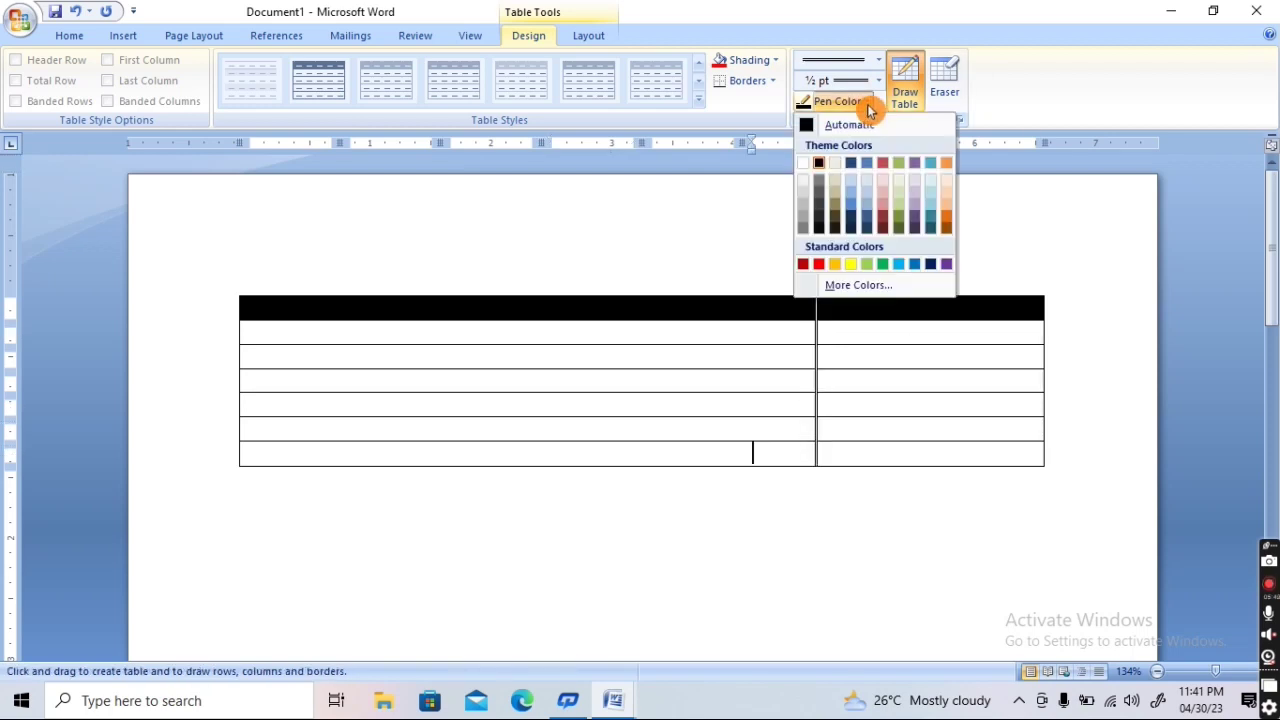
{"action": "left_click", "coordinate": [820, 264]}
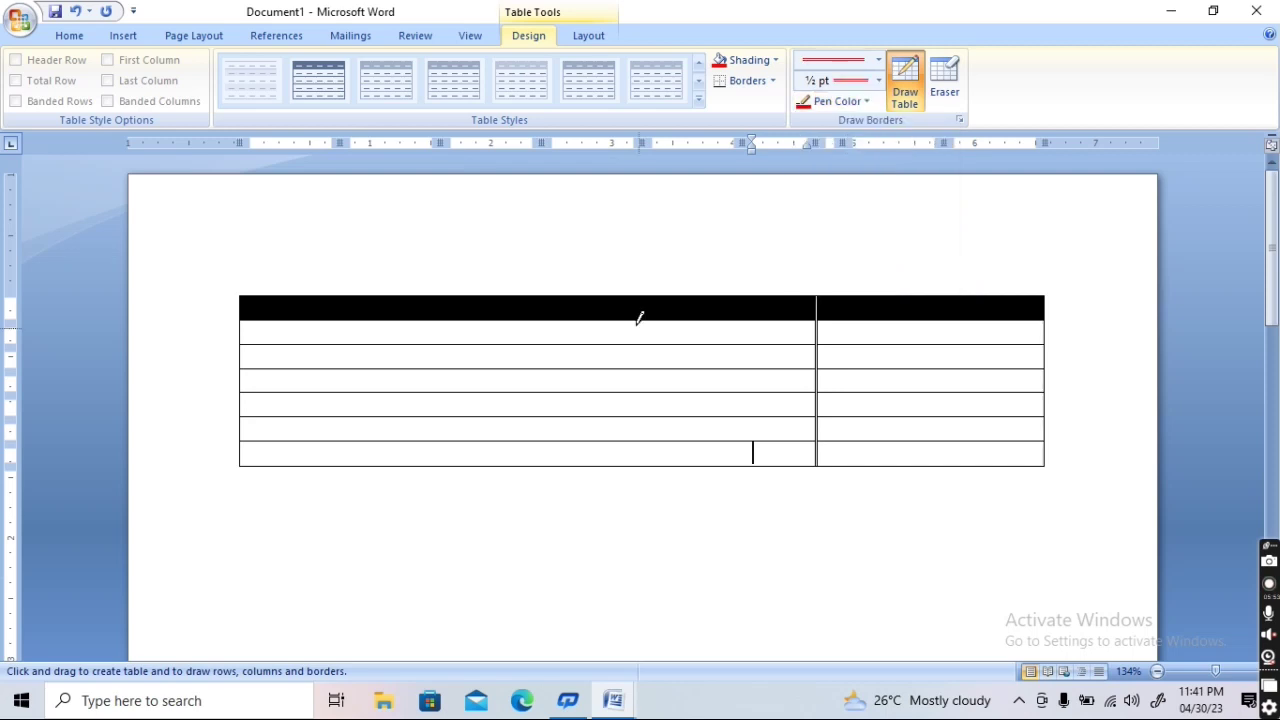
{"action": "left_click_drag", "start_coordinate": [627, 298], "coordinate": [620, 455]}
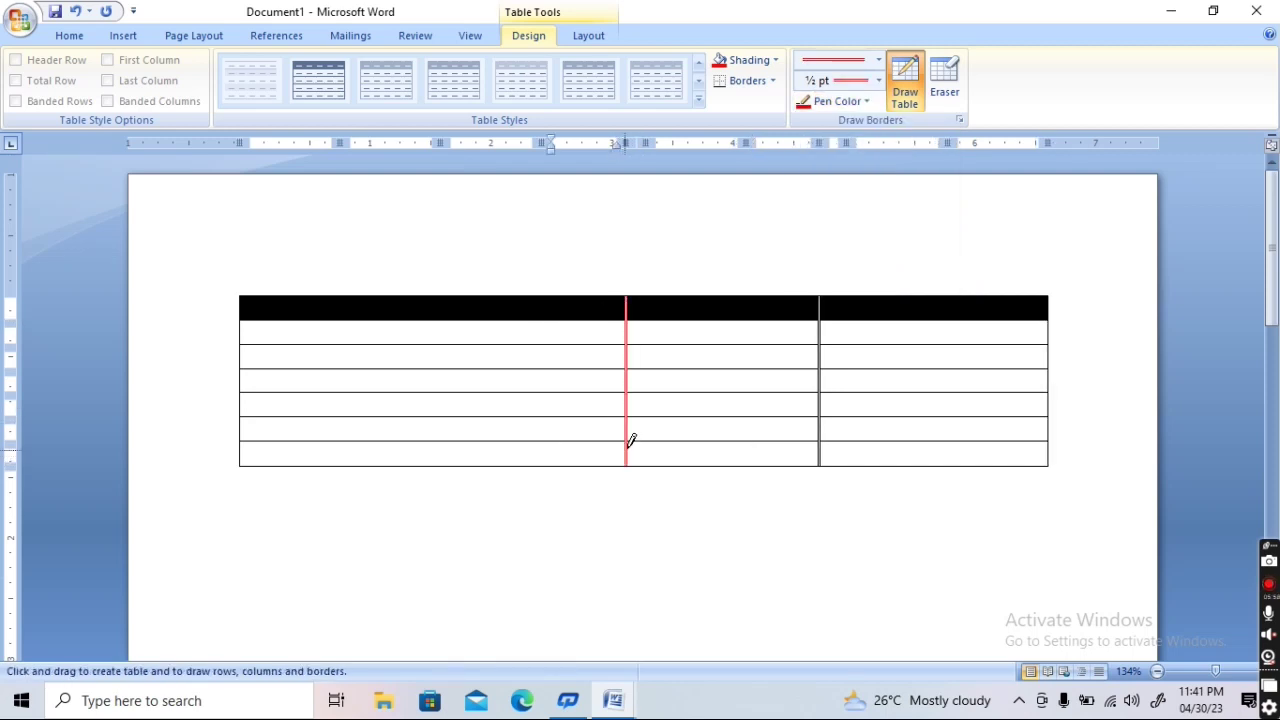
{"action": "left_click", "coordinate": [946, 100]}
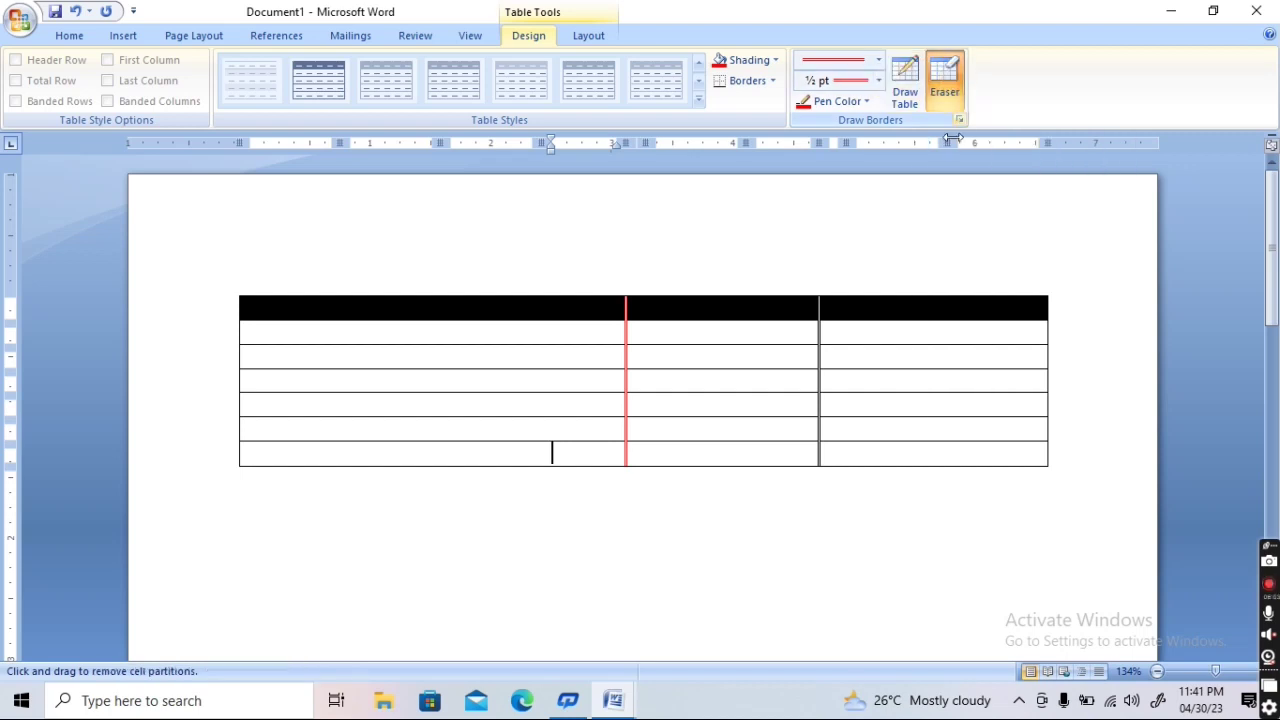
{"action": "mouse_move", "coordinate": [1062, 503]}
{"action": "left_mouse_down"}
{"action": "mouse_move", "coordinate": [902, 279]}
{"action": "mouse_move", "coordinate": [459, 240]}
{"action": "mouse_move", "coordinate": [191, 234]}
{"action": "left_mouse_up"}
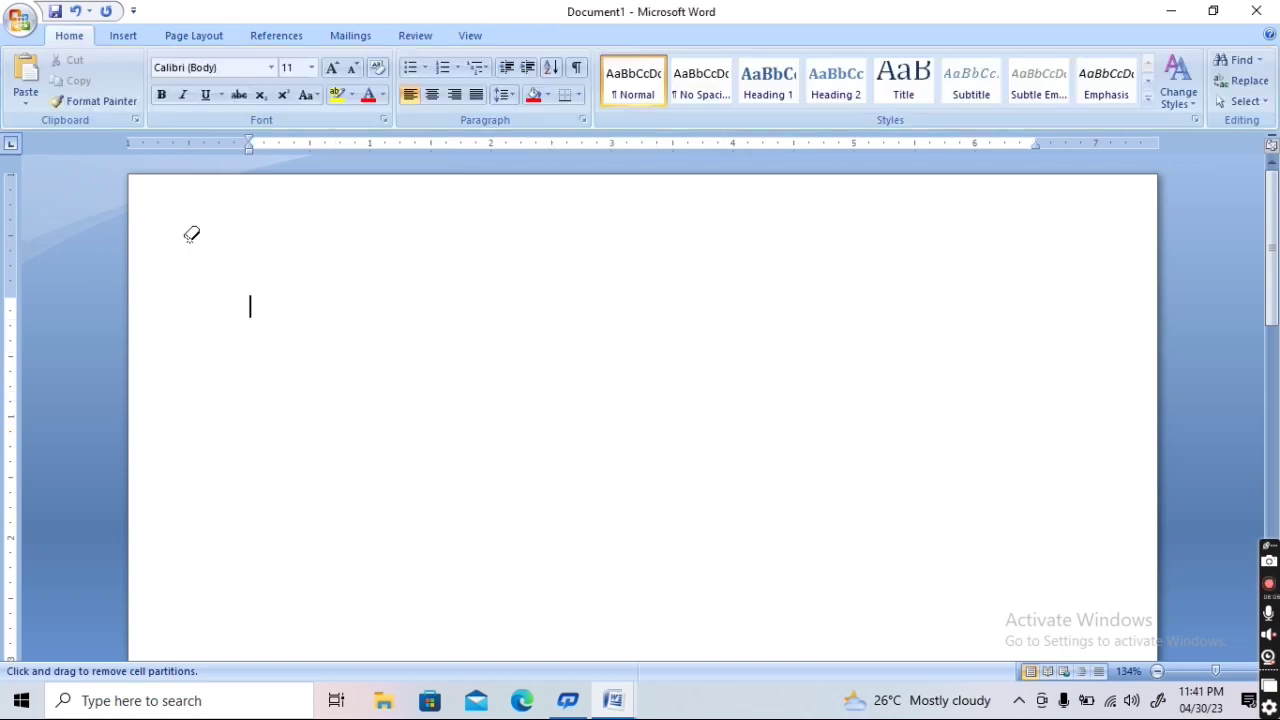
In the Insert Table dialog, set 50 columns and 20 rows and confirm with OK
{"action": "left_click", "coordinate": [130, 42]}
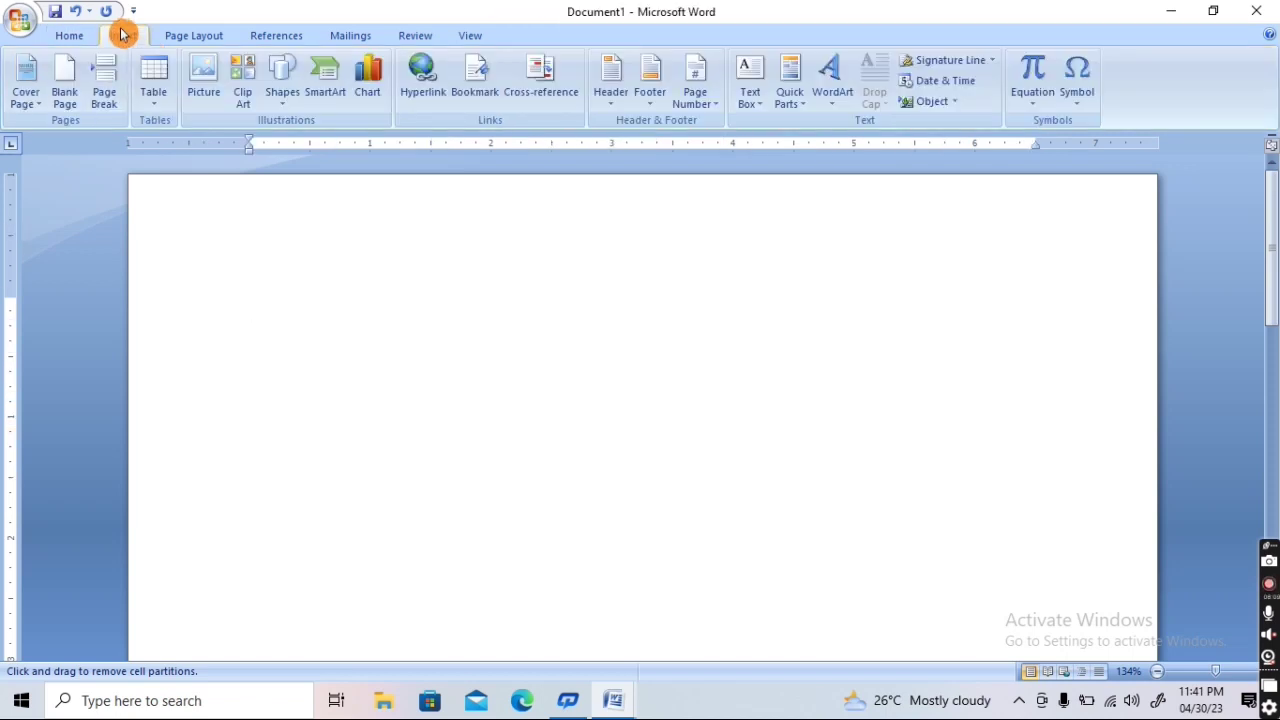
{"action": "left_click", "coordinate": [160, 88]}
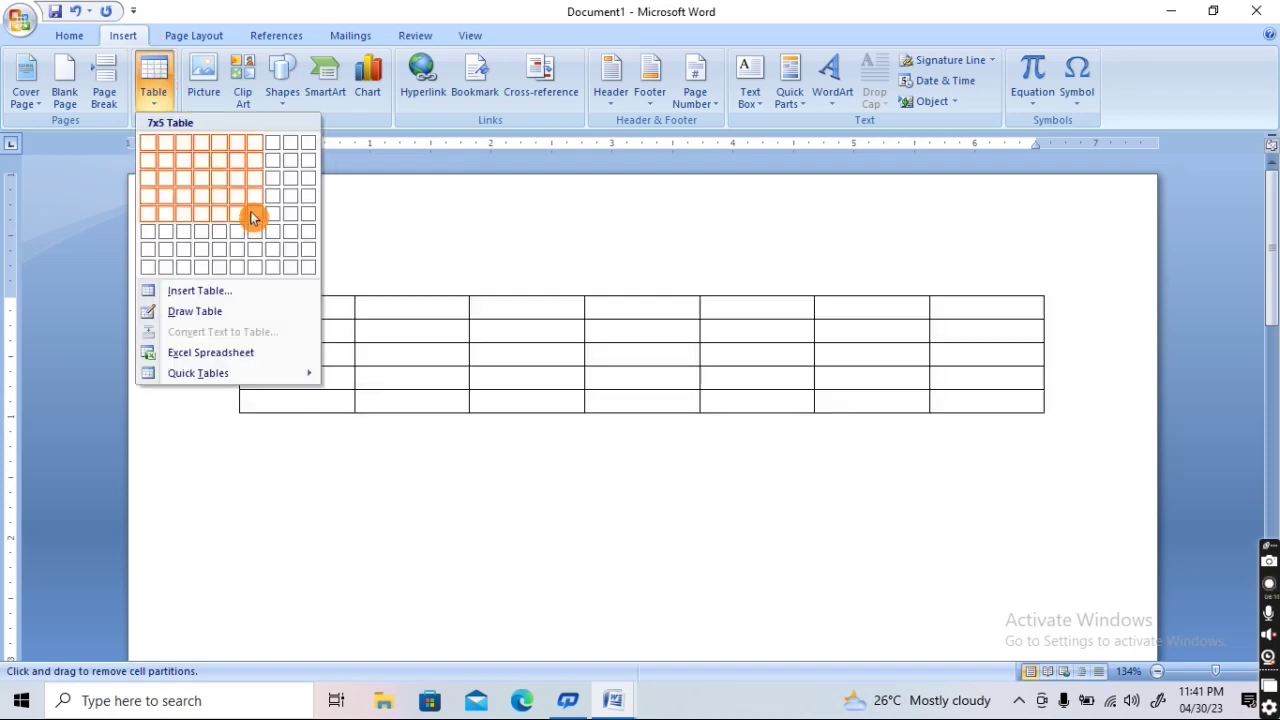
{"action": "left_click", "coordinate": [245, 292]}
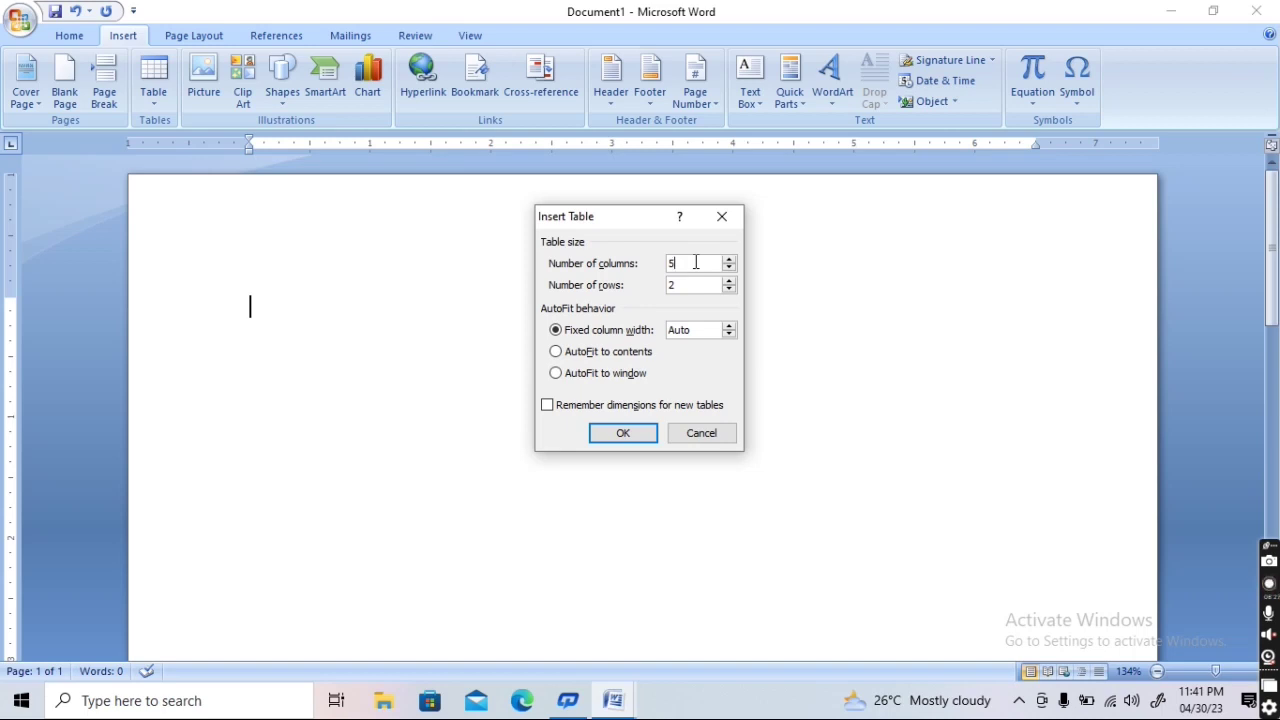
{"action": "type", "text": "0"}
{"action": "type", "text": "0"}
{"action": "left_click", "coordinate": [636, 439]}
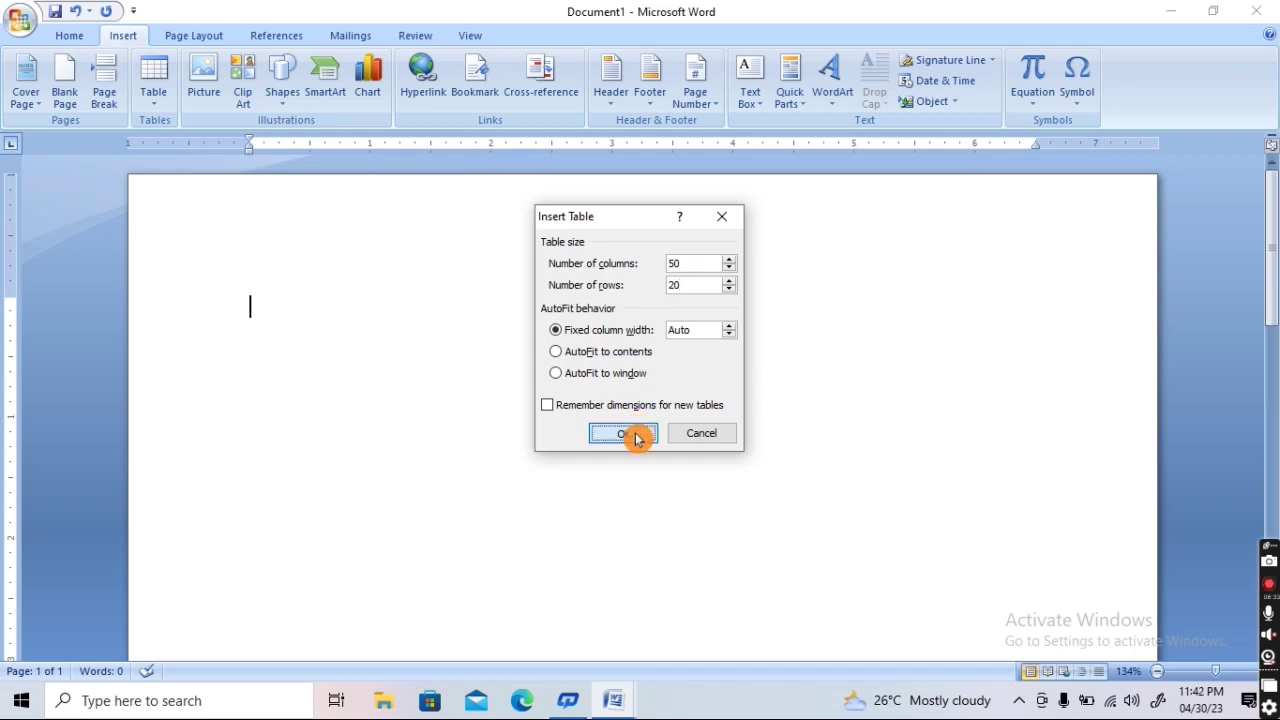
Use the Eraser to remove every cell partition of the 50-column grid table
{"action": "scroll", "coordinate": [709, 383], "scroll_direction": "down", "scroll_amount": 3}
{"action": "scroll", "coordinate": [709, 383], "scroll_direction": "down", "scroll_amount": 1}
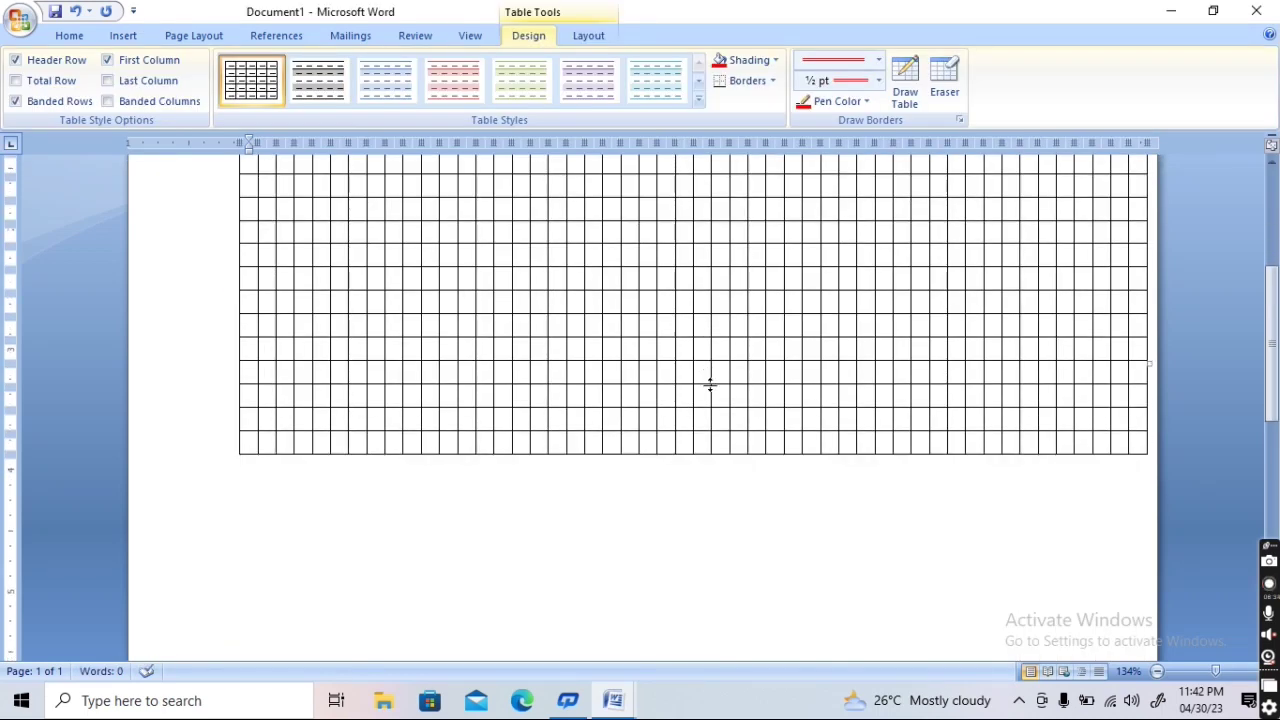
{"action": "scroll", "coordinate": [709, 383], "scroll_direction": "up", "scroll_amount": 4}
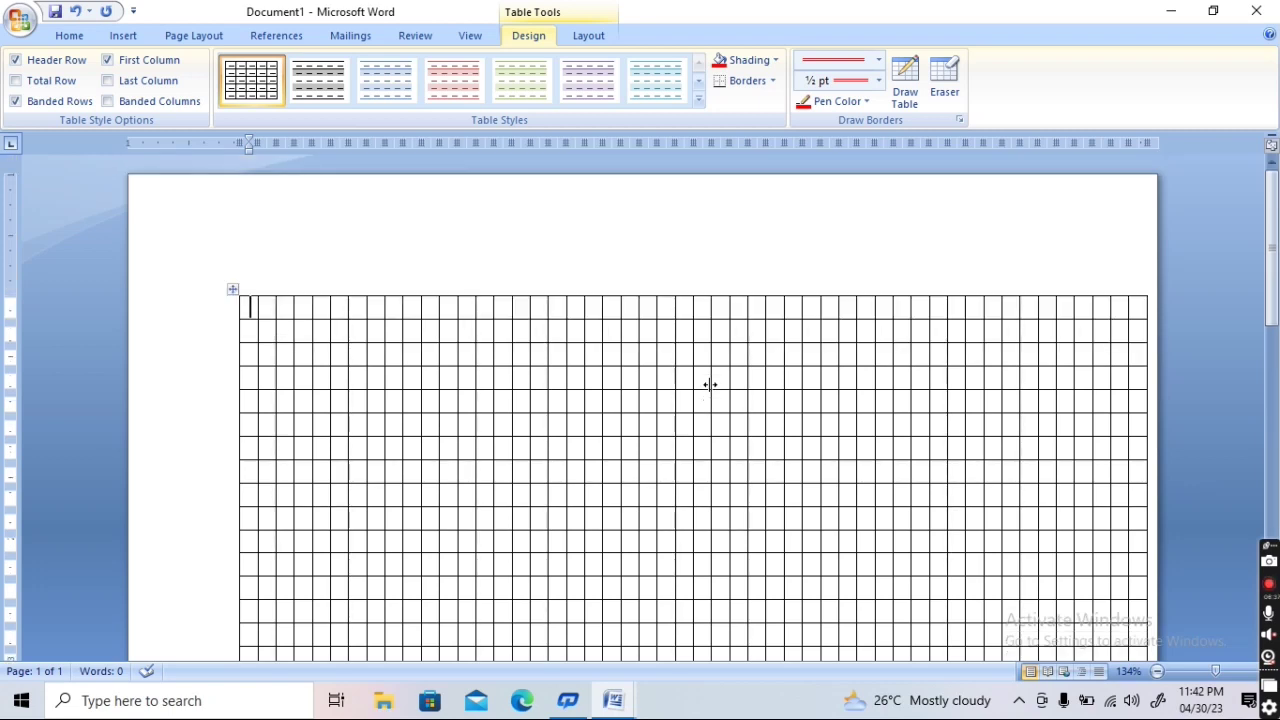
{"action": "scroll", "coordinate": [709, 384], "scroll_direction": "down", "scroll_amount": 3}
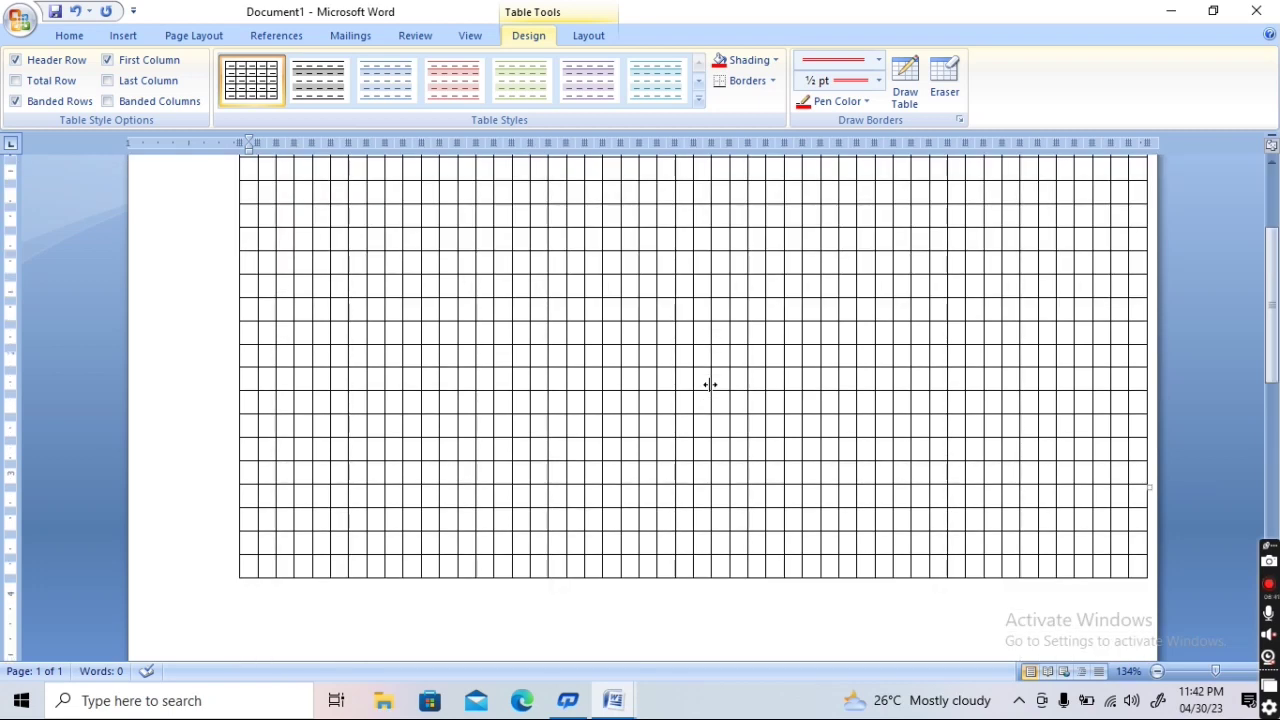
{"action": "scroll", "coordinate": [709, 384], "scroll_direction": "up", "scroll_amount": 3}
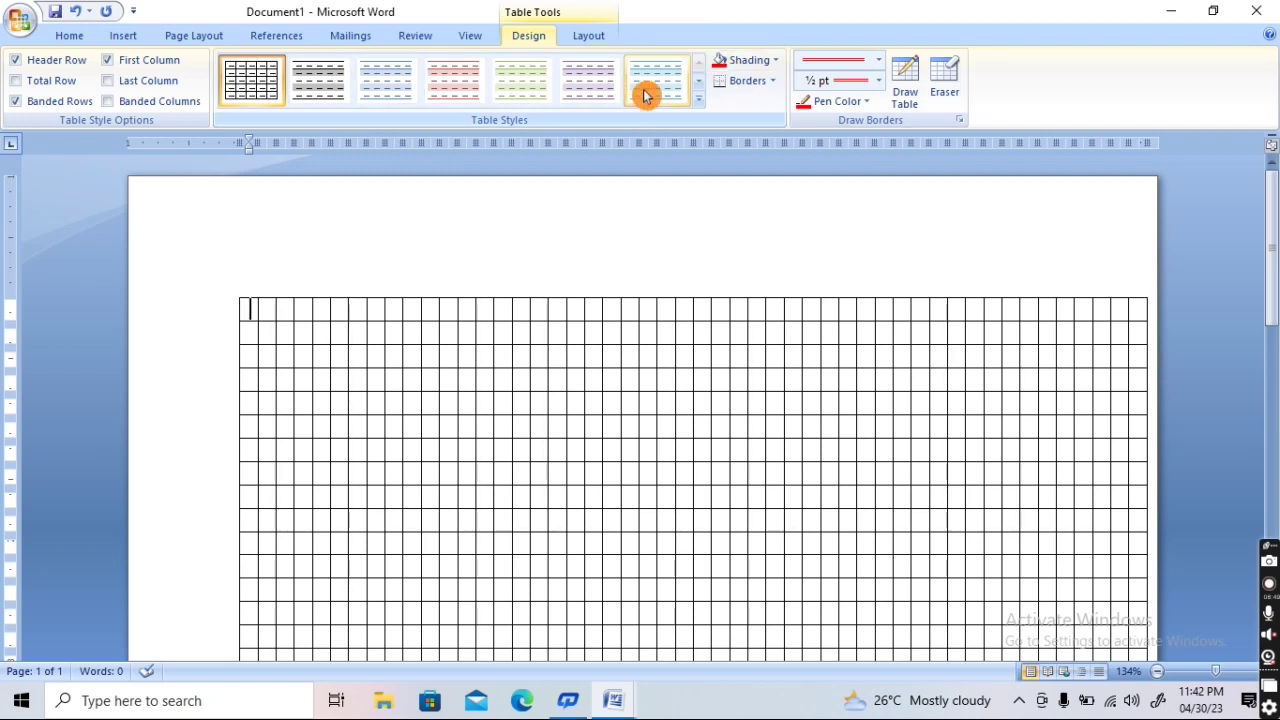
{"action": "left_click", "coordinate": [944, 80]}
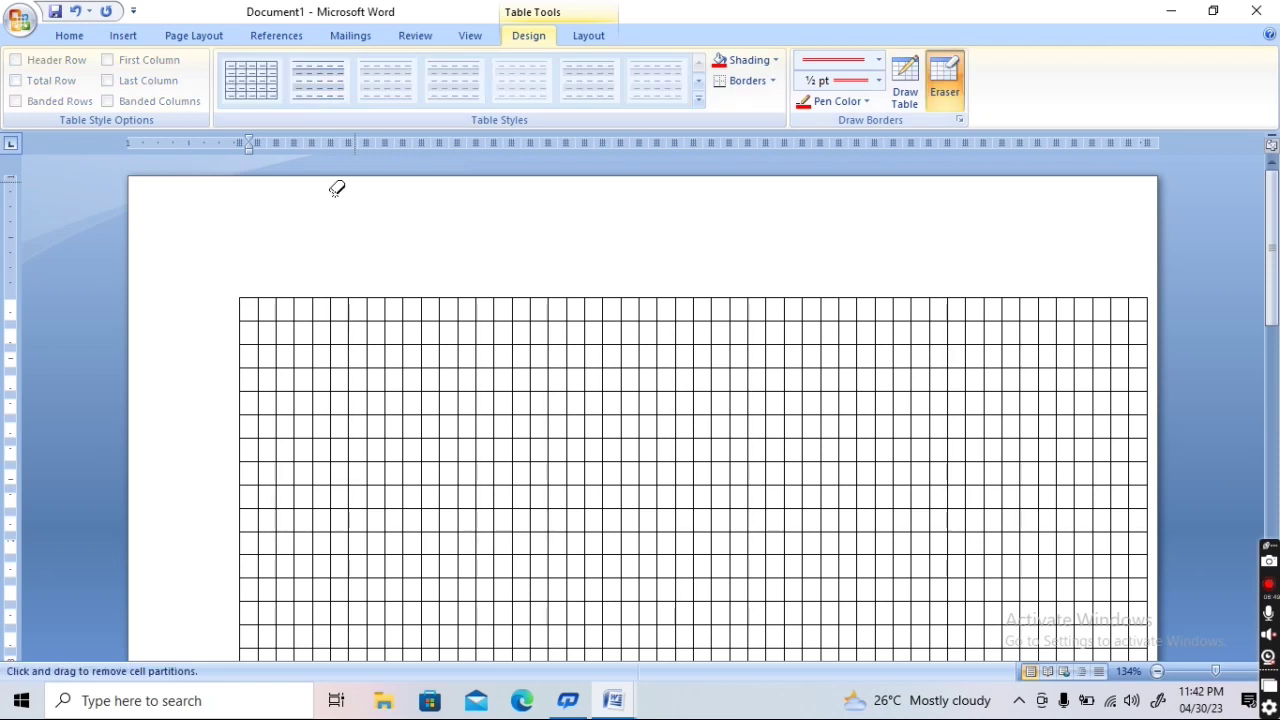
{"action": "left_click_drag", "start_coordinate": [231, 267], "coordinate": [1237, 671]}
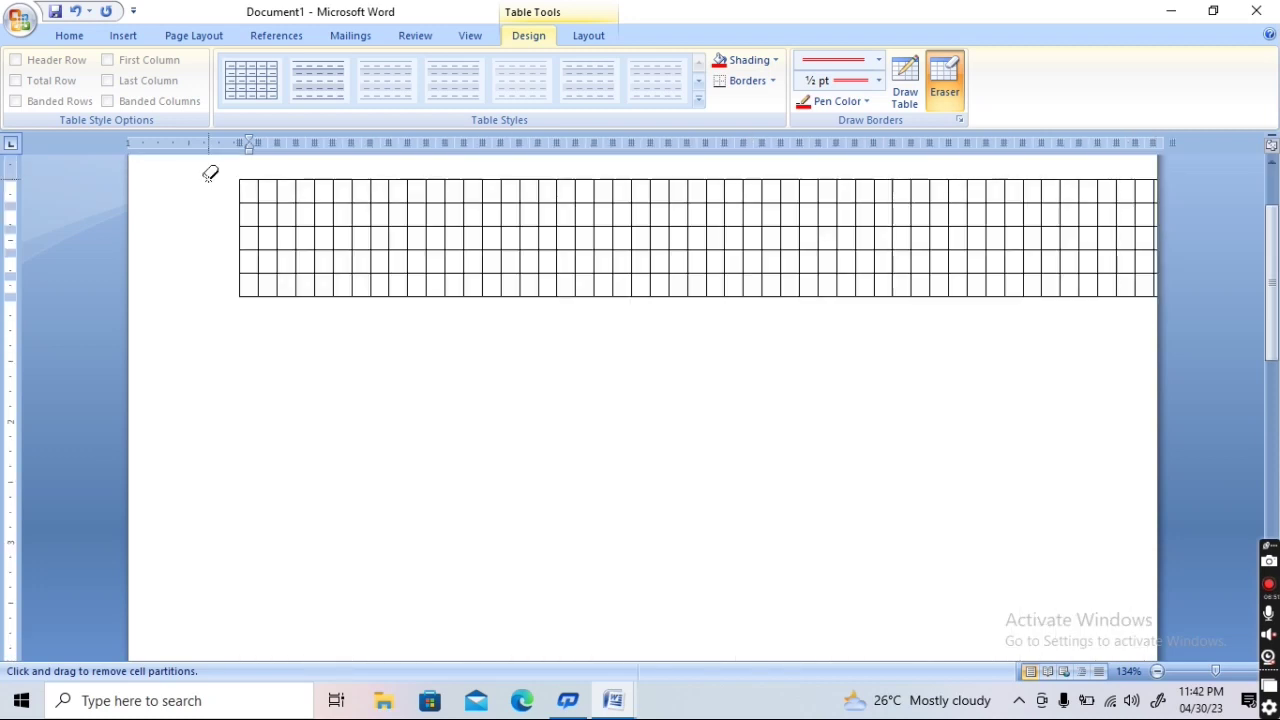
{"action": "left_click_drag", "start_coordinate": [210, 176], "coordinate": [1218, 326]}
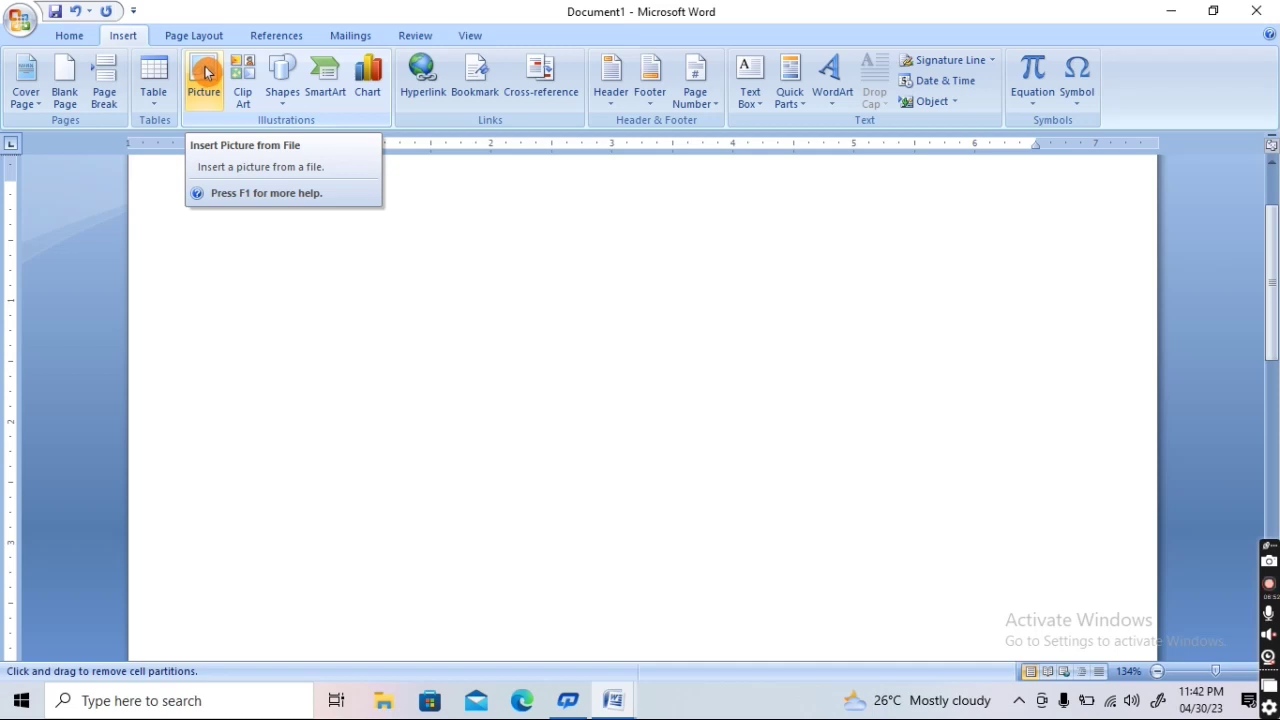
Insert the picture Screenshot (6) from the Screenshots folder into Document1
{"action": "left_click", "coordinate": [204, 75]}
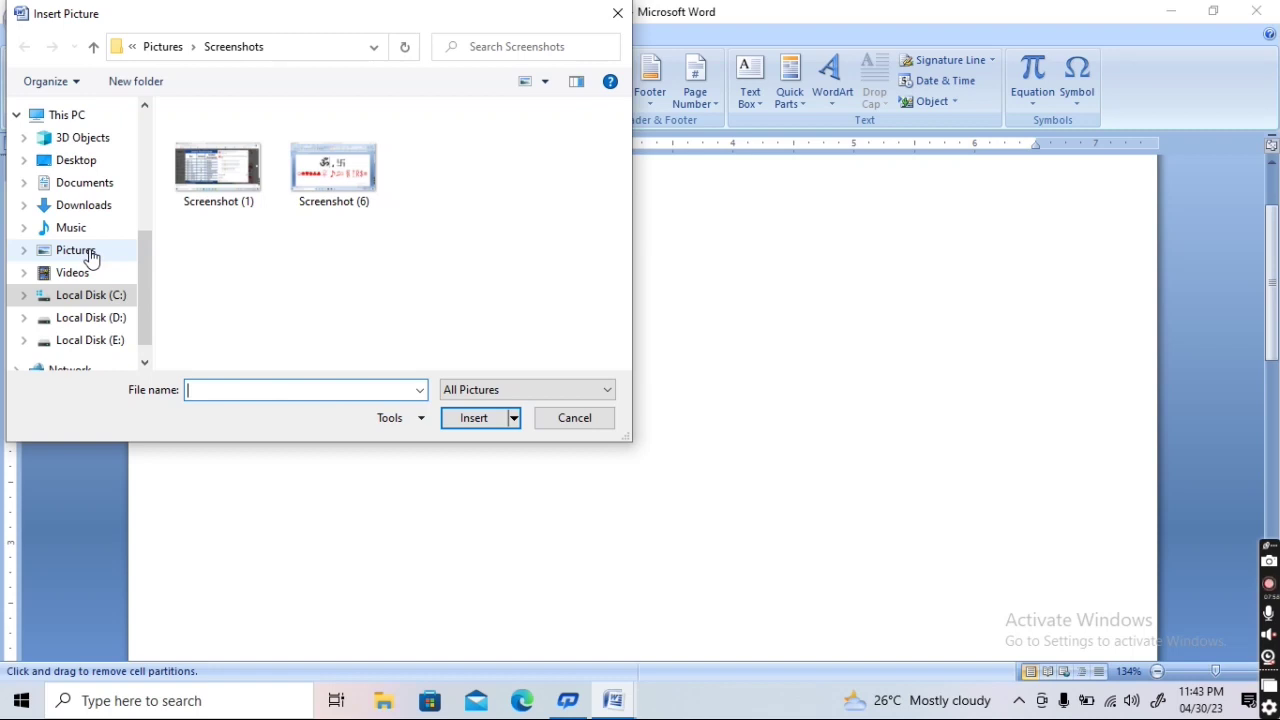
{"action": "left_click", "coordinate": [306, 185]}
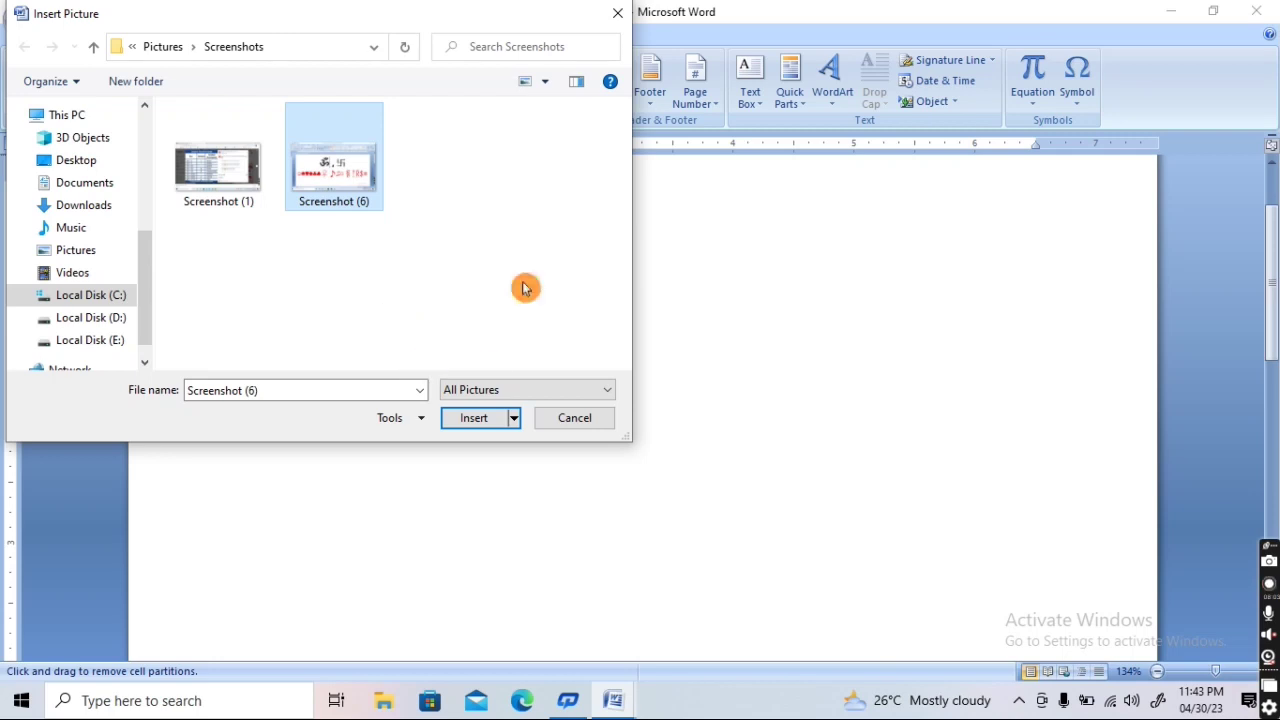
{"action": "left_click", "coordinate": [463, 420]}
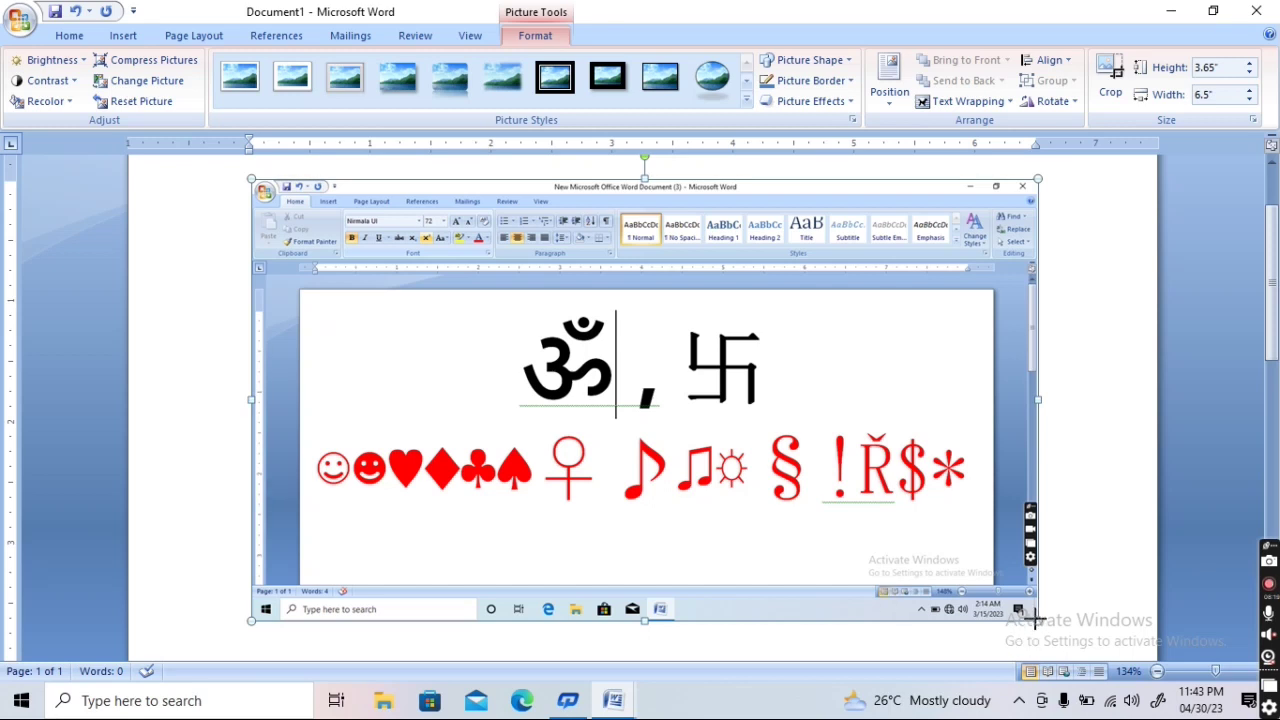
Drag the corner handle to shrink the screenshot to about 1.2 by 2.14 inches
{"action": "left_click_drag", "start_coordinate": [1034, 619], "coordinate": [508, 330]}
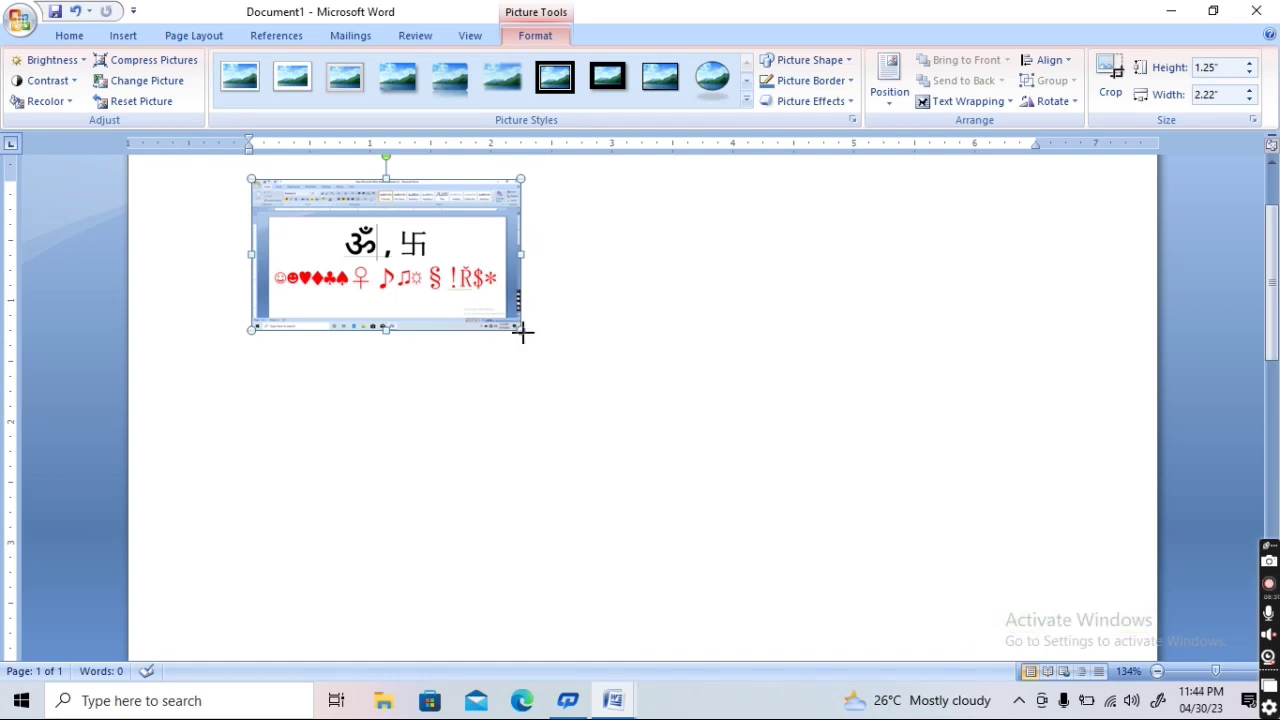
{"action": "left_click_drag", "start_coordinate": [521, 332], "coordinate": [563, 354]}
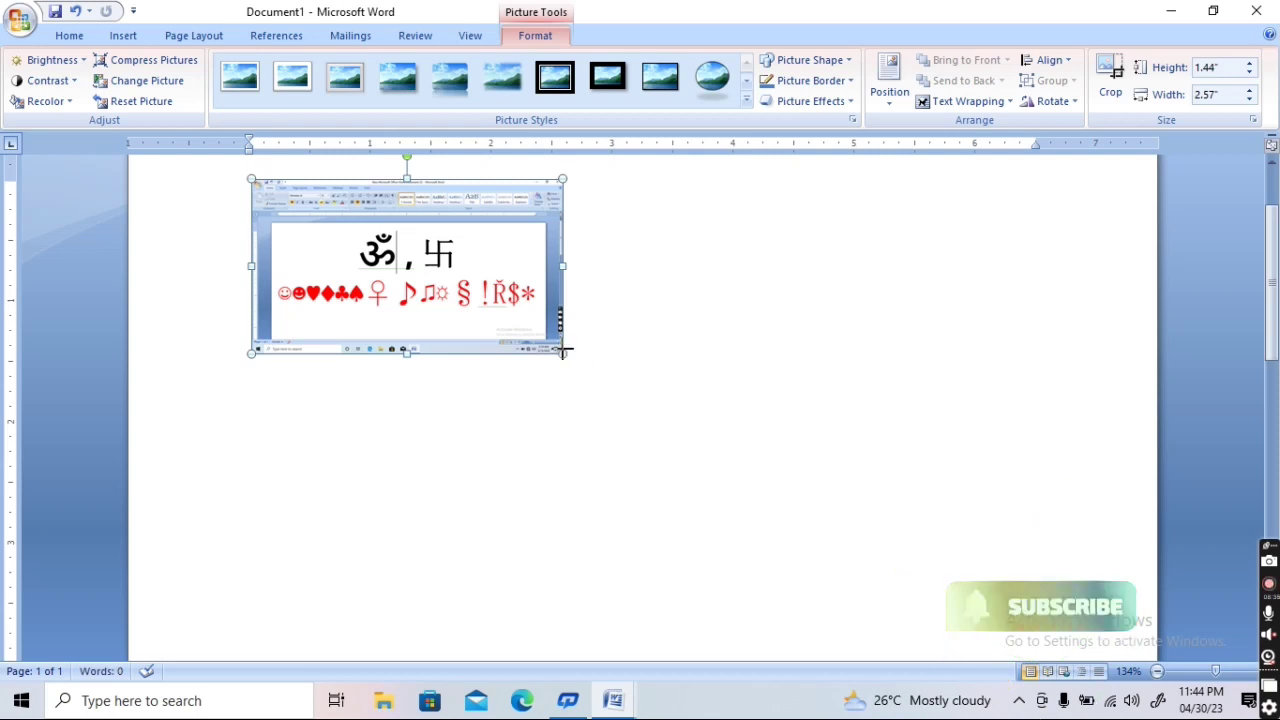
{"action": "left_click_drag", "start_coordinate": [563, 352], "coordinate": [510, 323]}
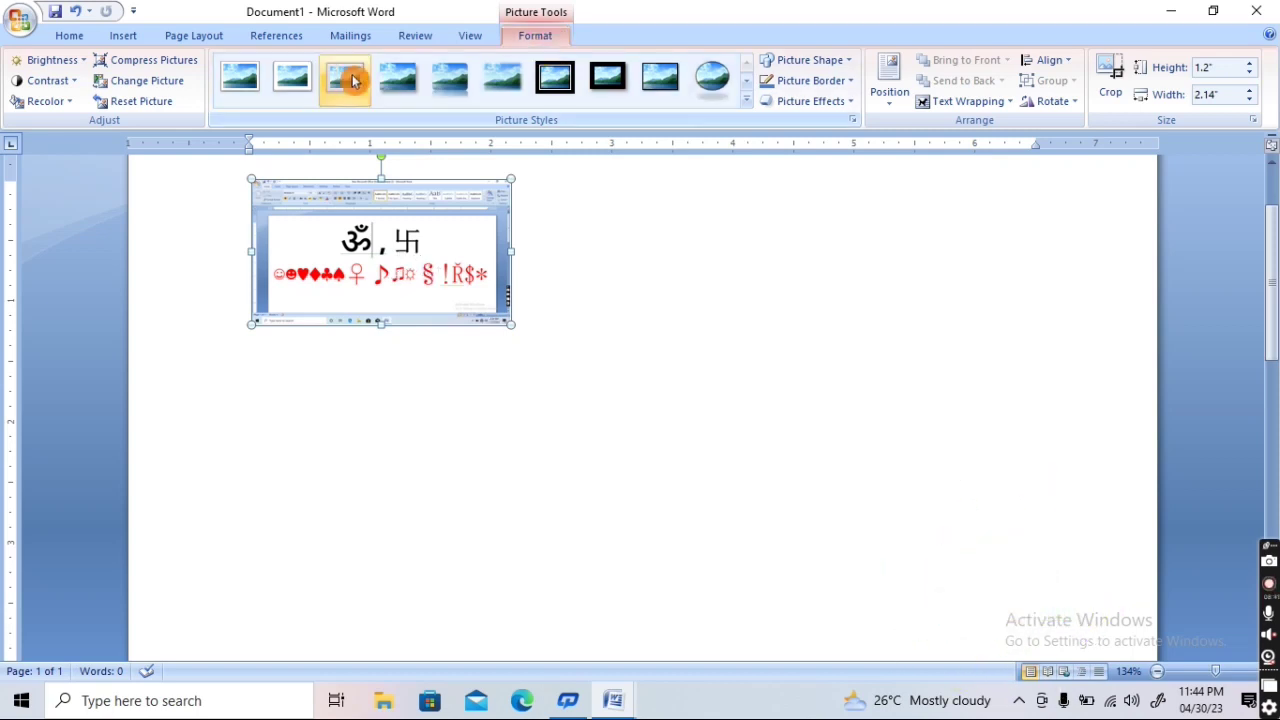
Deselect the screenshot picture and select it again for formatting
{"action": "left_click", "coordinate": [695, 274]}
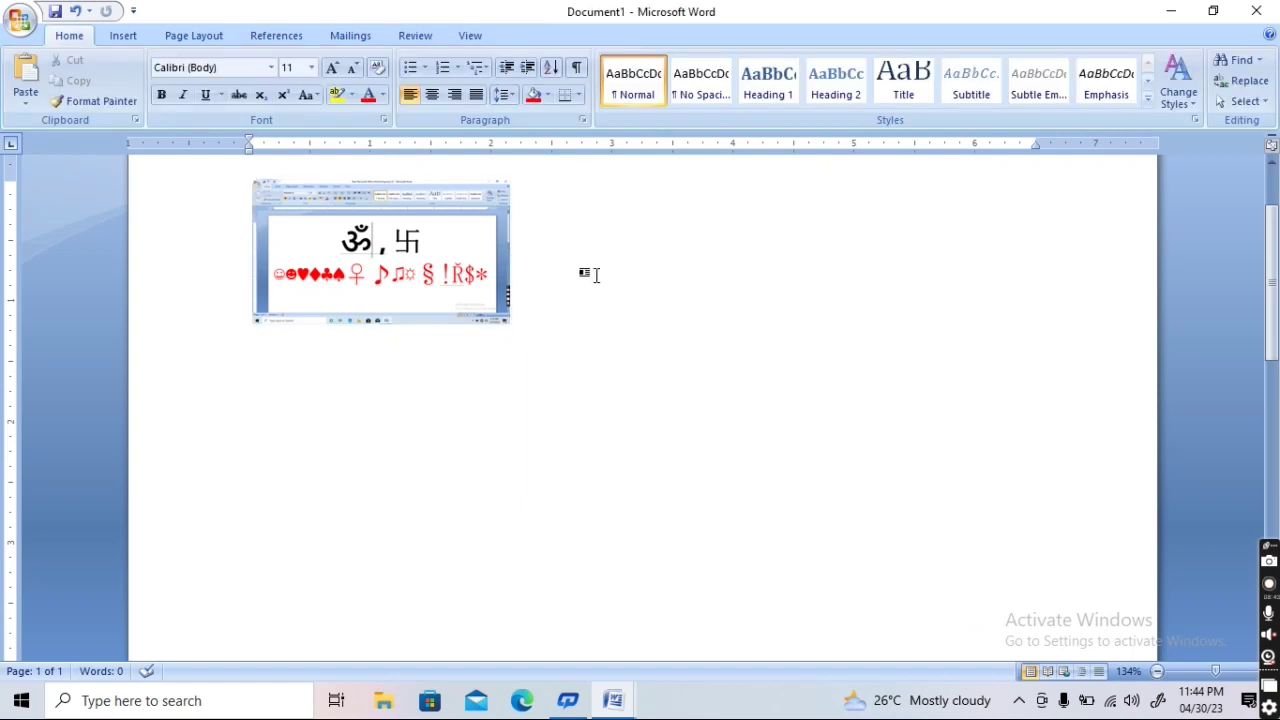
{"action": "left_click", "coordinate": [565, 68]}
{"action": "left_click", "coordinate": [376, 243]}
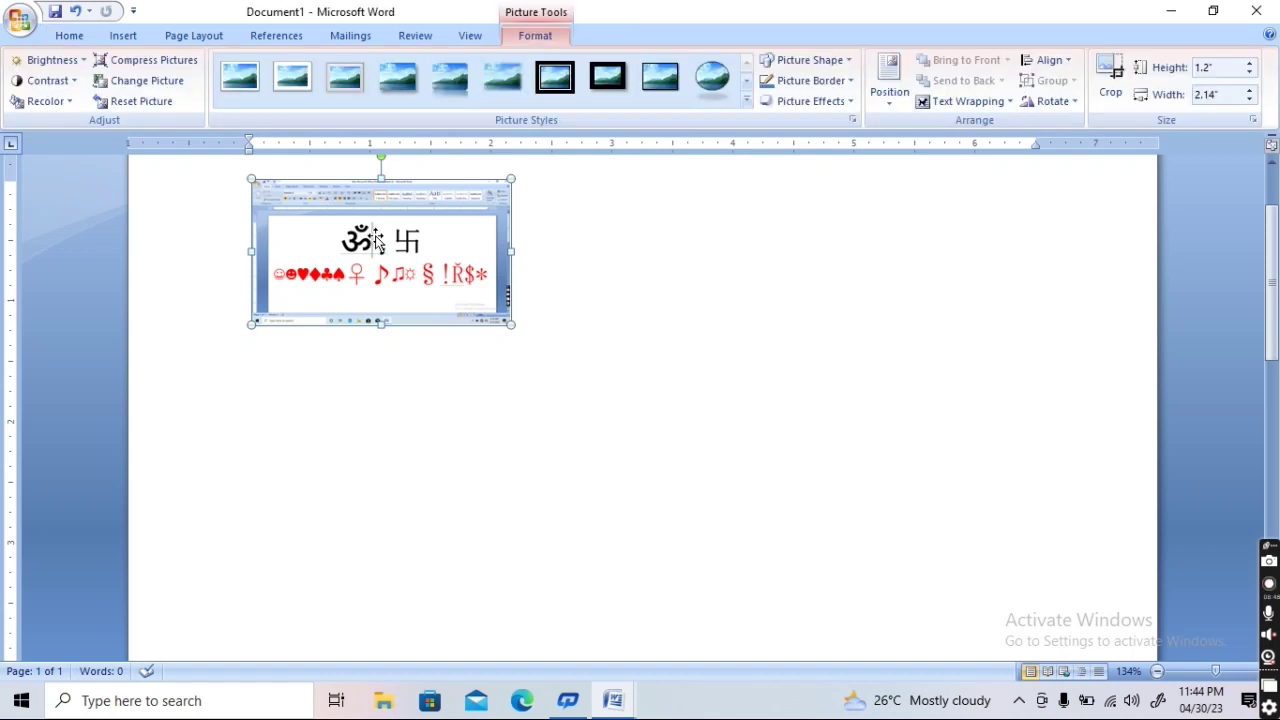
{"action": "left_click", "coordinate": [716, 338]}
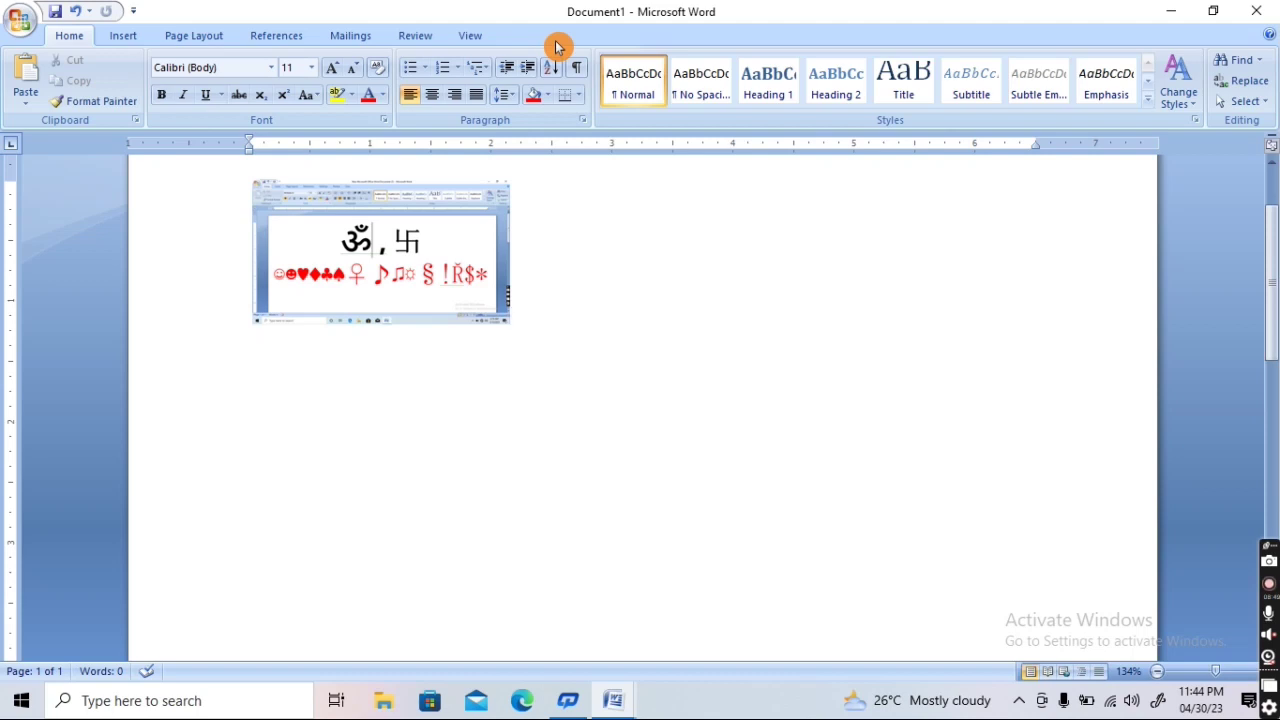
{"action": "double_click", "coordinate": [416, 246]}
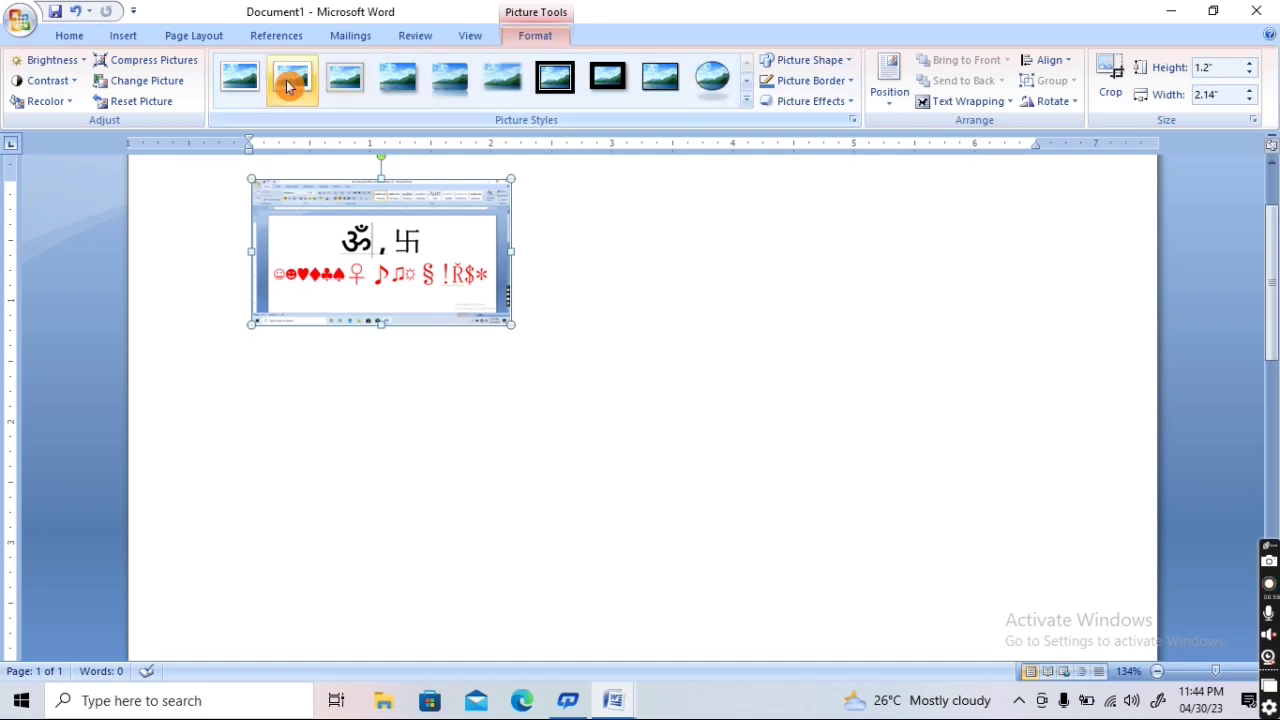
Apply a brightness preset, +30% contrast and a dark blue Recolor variation to the screenshot
{"action": "left_click", "coordinate": [75, 62]}
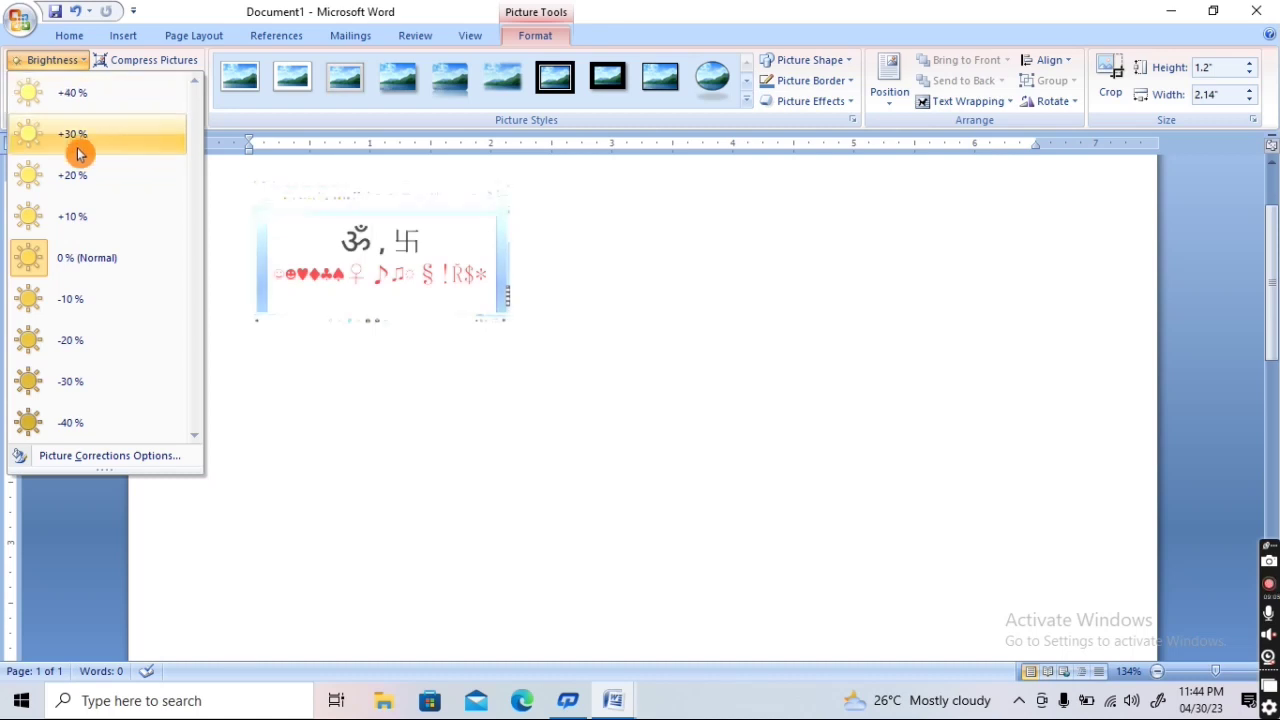
{"action": "left_click", "coordinate": [81, 392]}
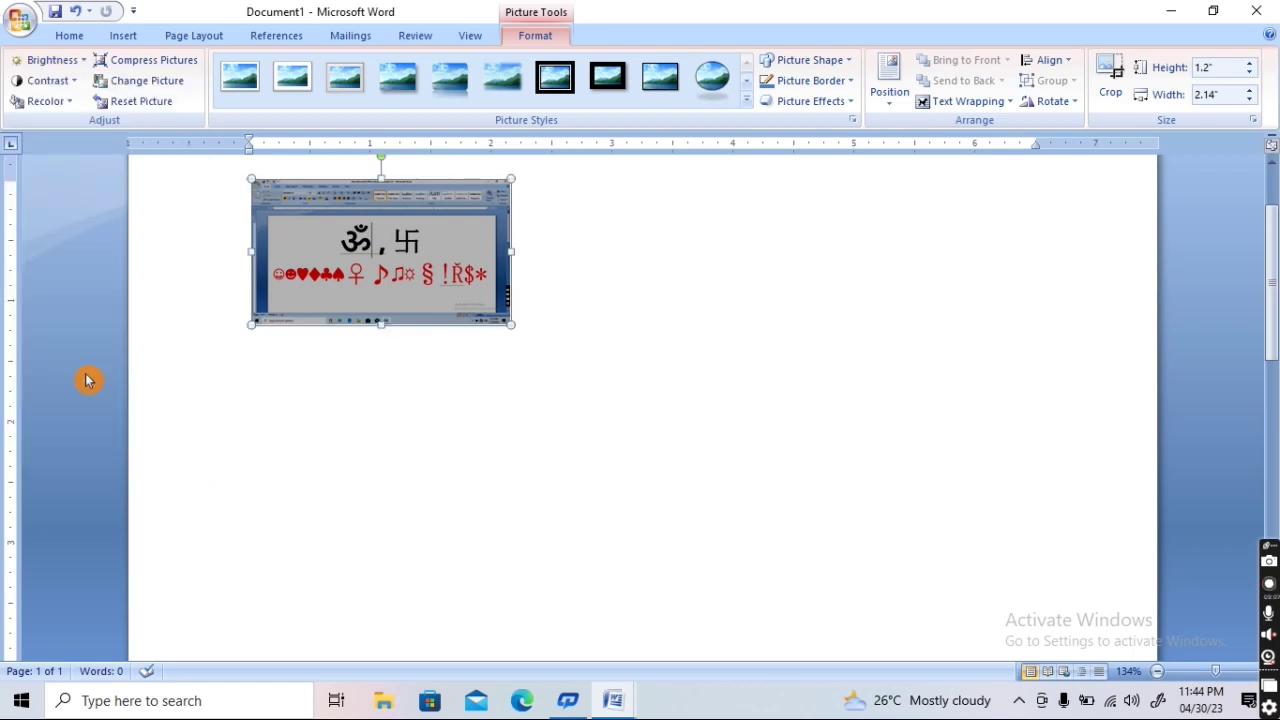
{"action": "left_click", "coordinate": [58, 88]}
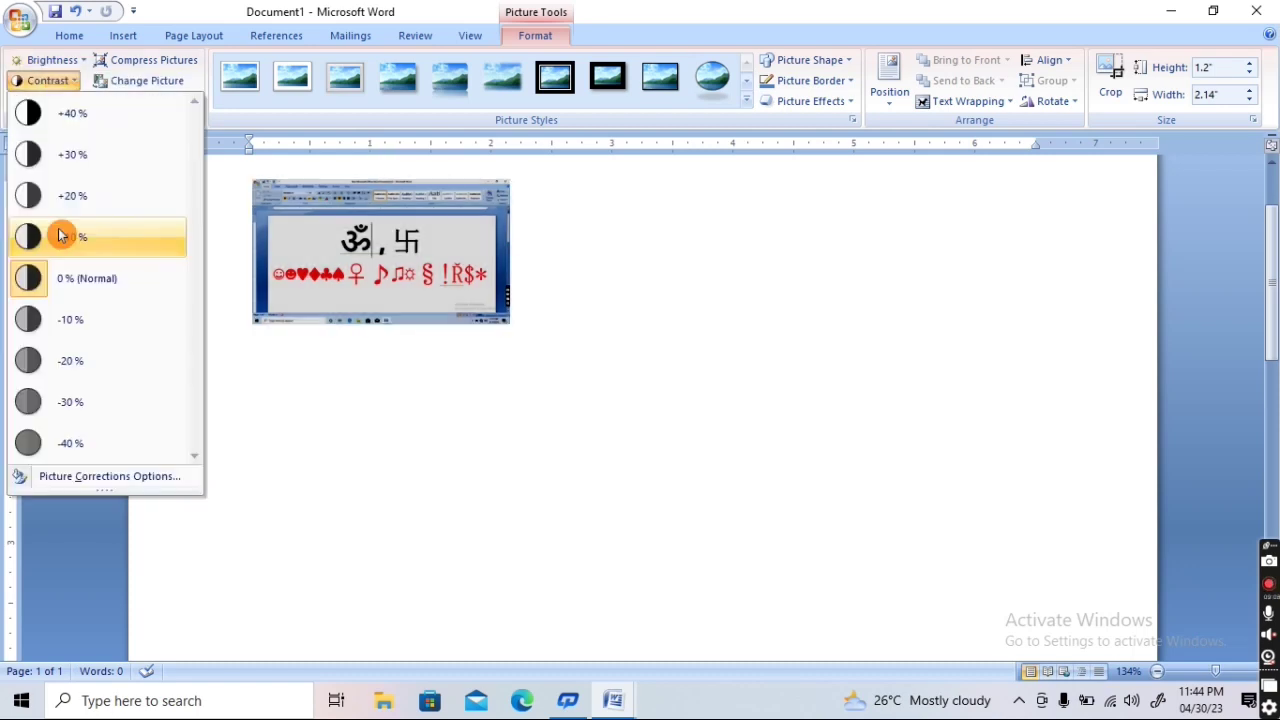
{"action": "left_click", "coordinate": [77, 170]}
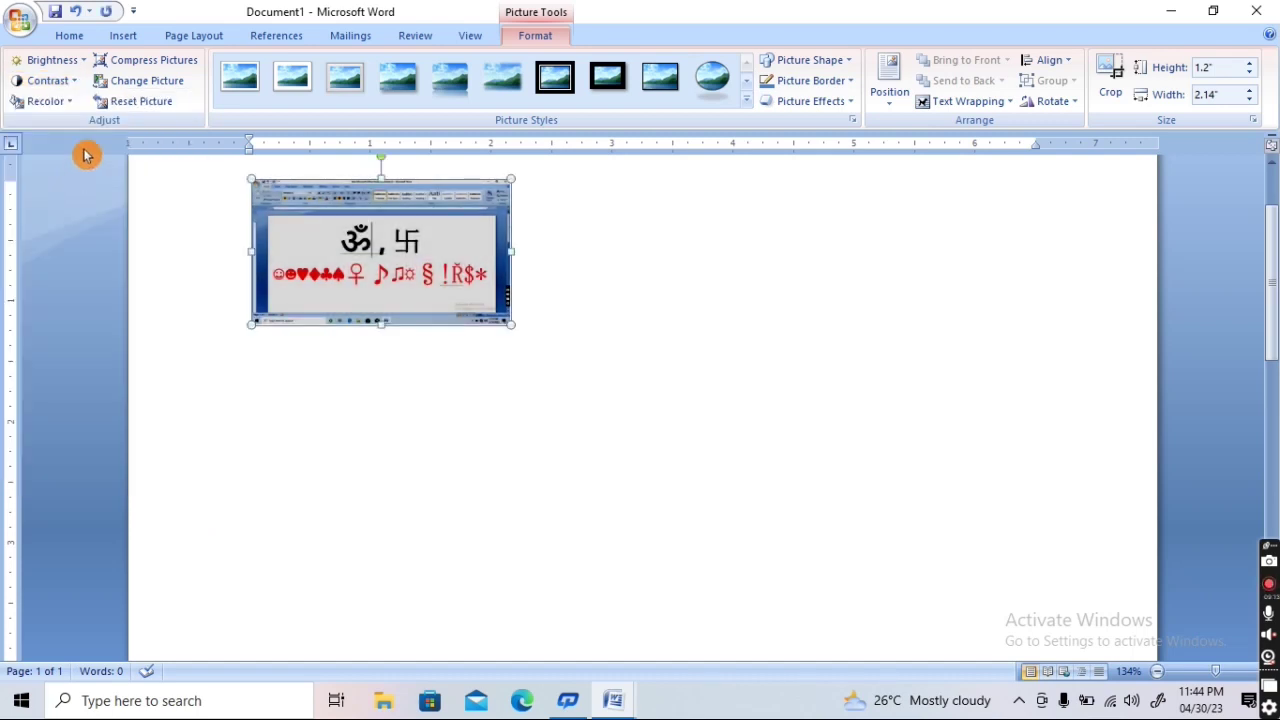
{"action": "left_click", "coordinate": [62, 102]}
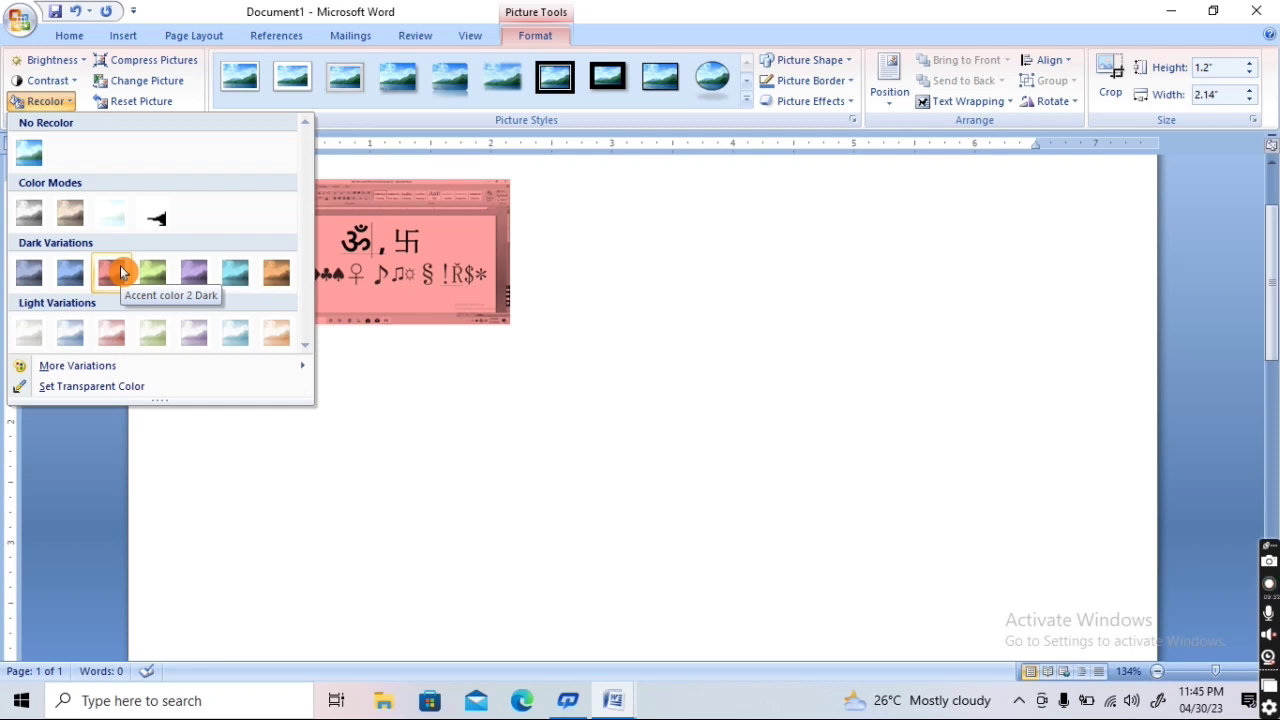
{"action": "left_click", "coordinate": [70, 272]}
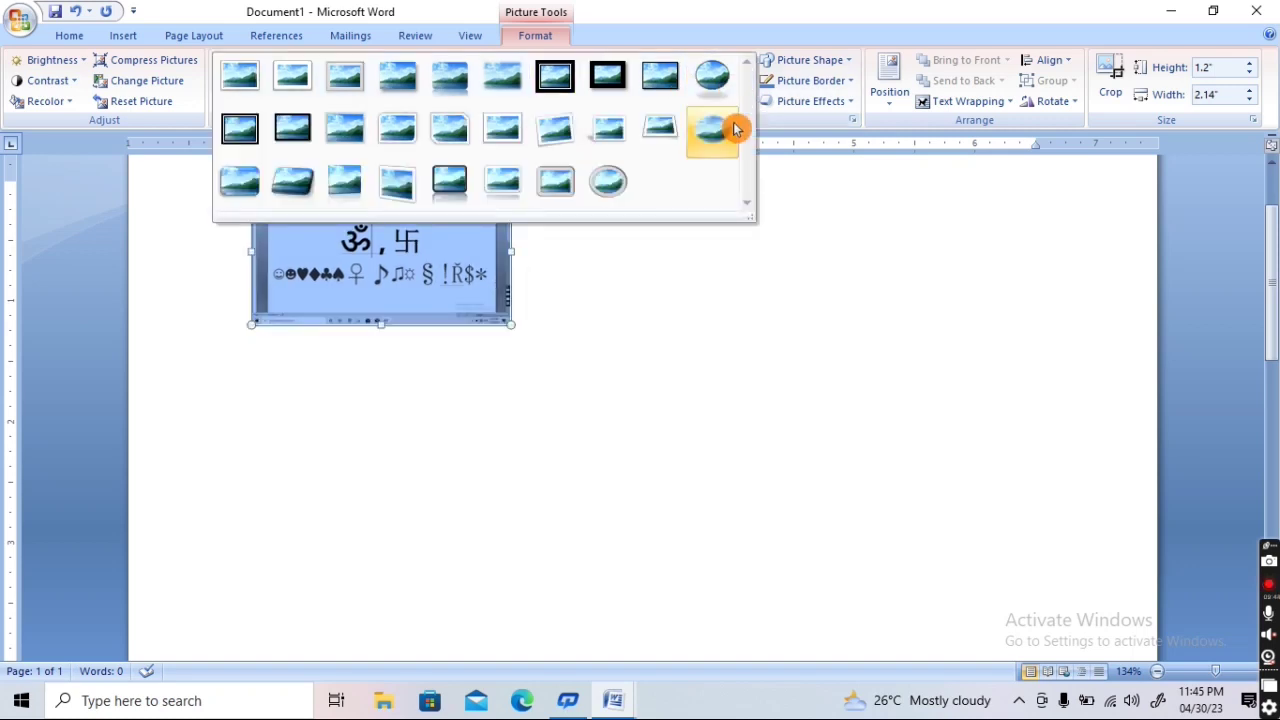
Give the screenshot the beveled metal frame style and clip it to a star shape
{"action": "left_click", "coordinate": [555, 86]}
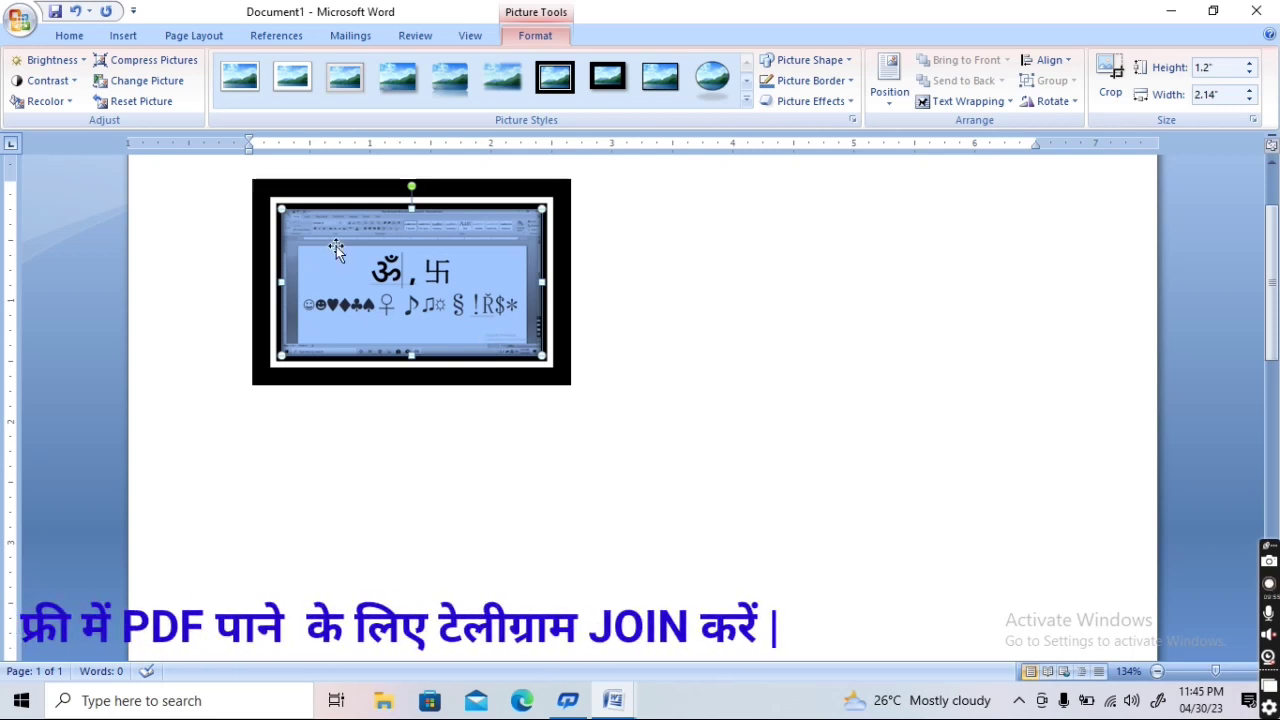
{"action": "left_click", "coordinate": [343, 84]}
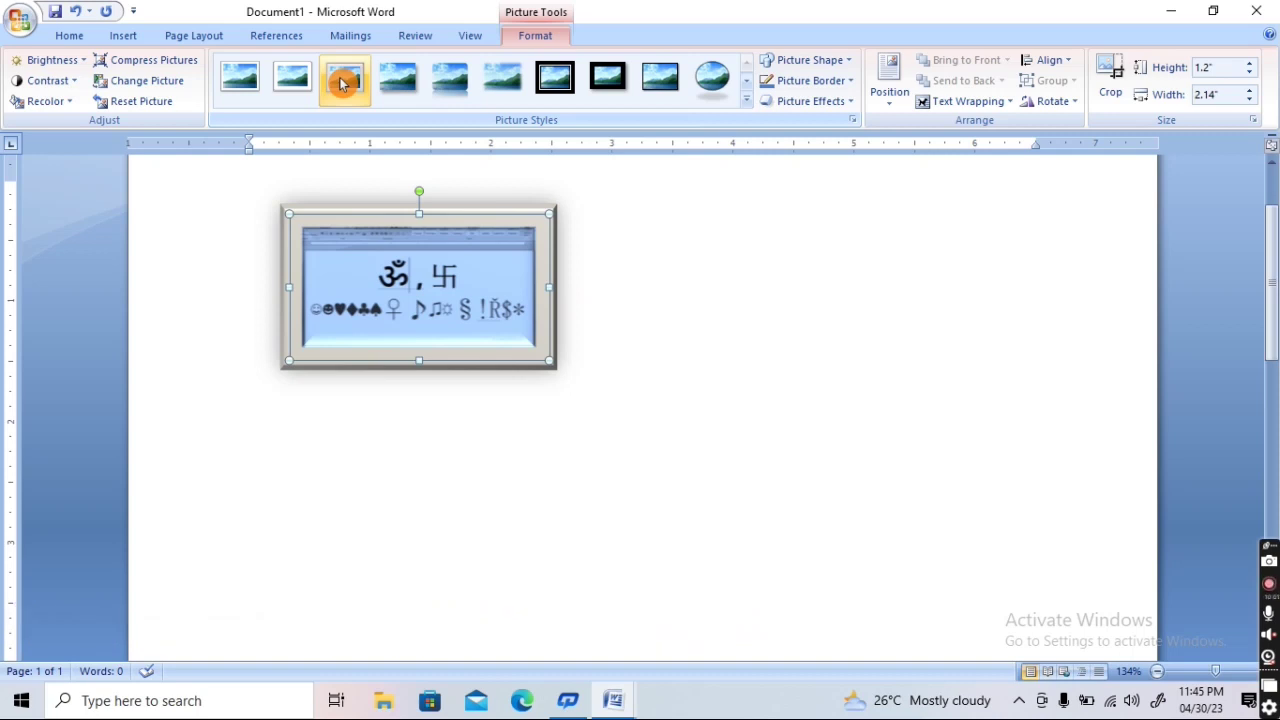
{"action": "left_click", "coordinate": [807, 62]}
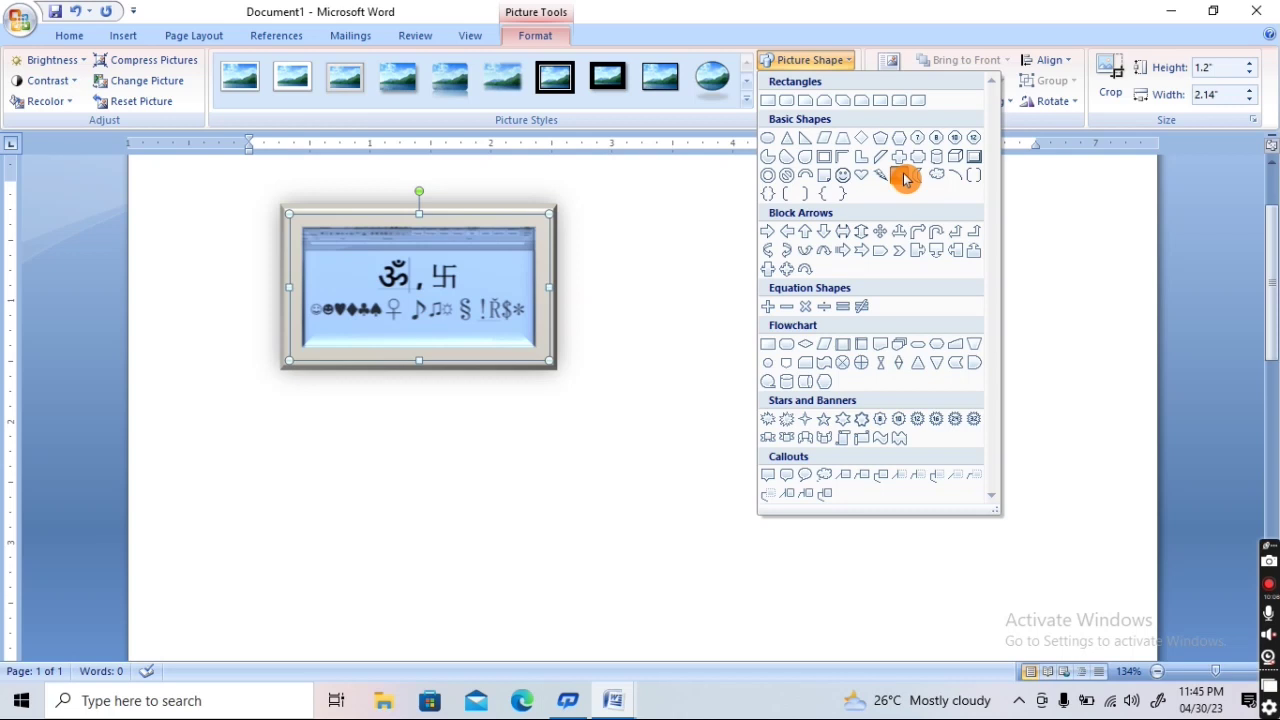
{"action": "left_click", "coordinate": [905, 178]}
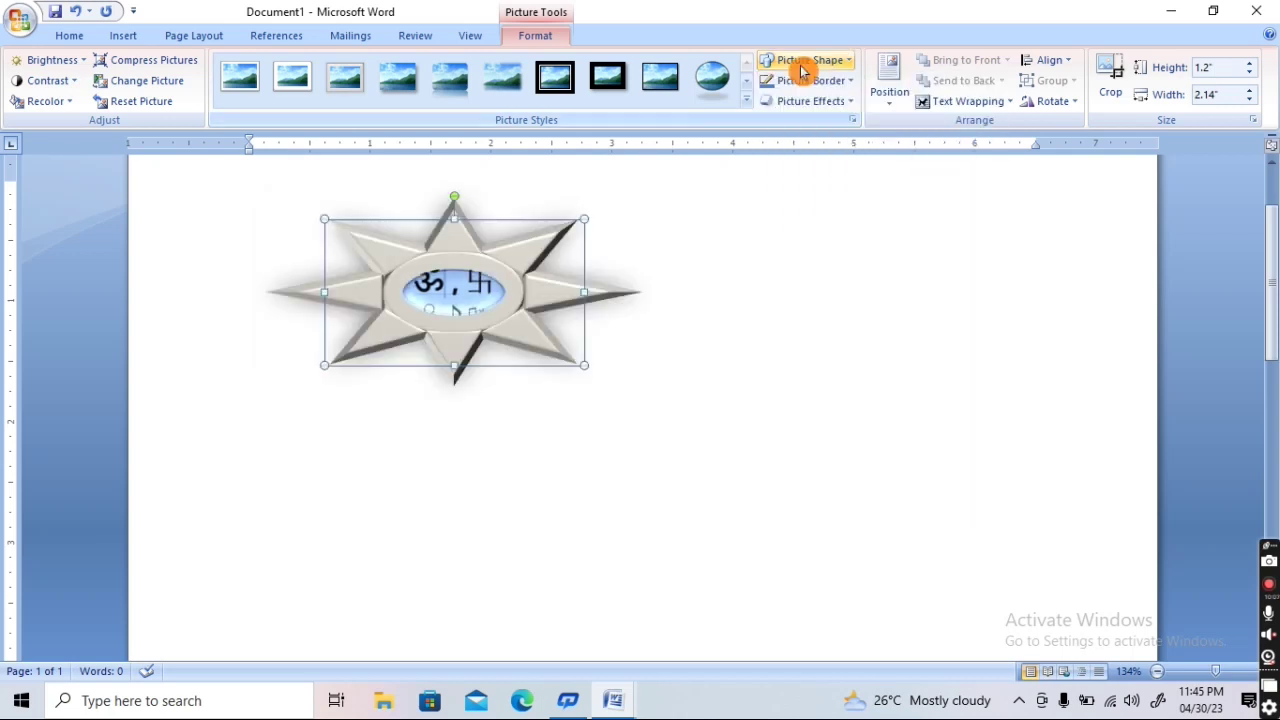
{"action": "left_click", "coordinate": [803, 66]}
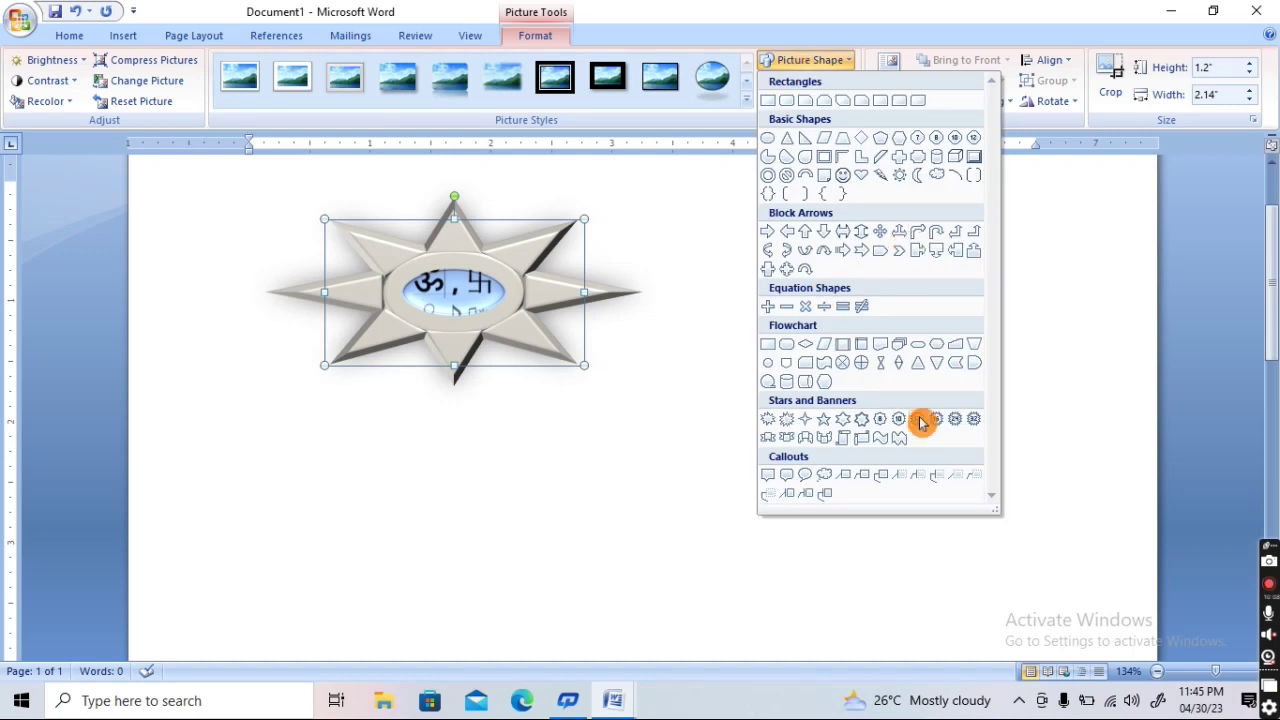
{"action": "left_click", "coordinate": [858, 421]}
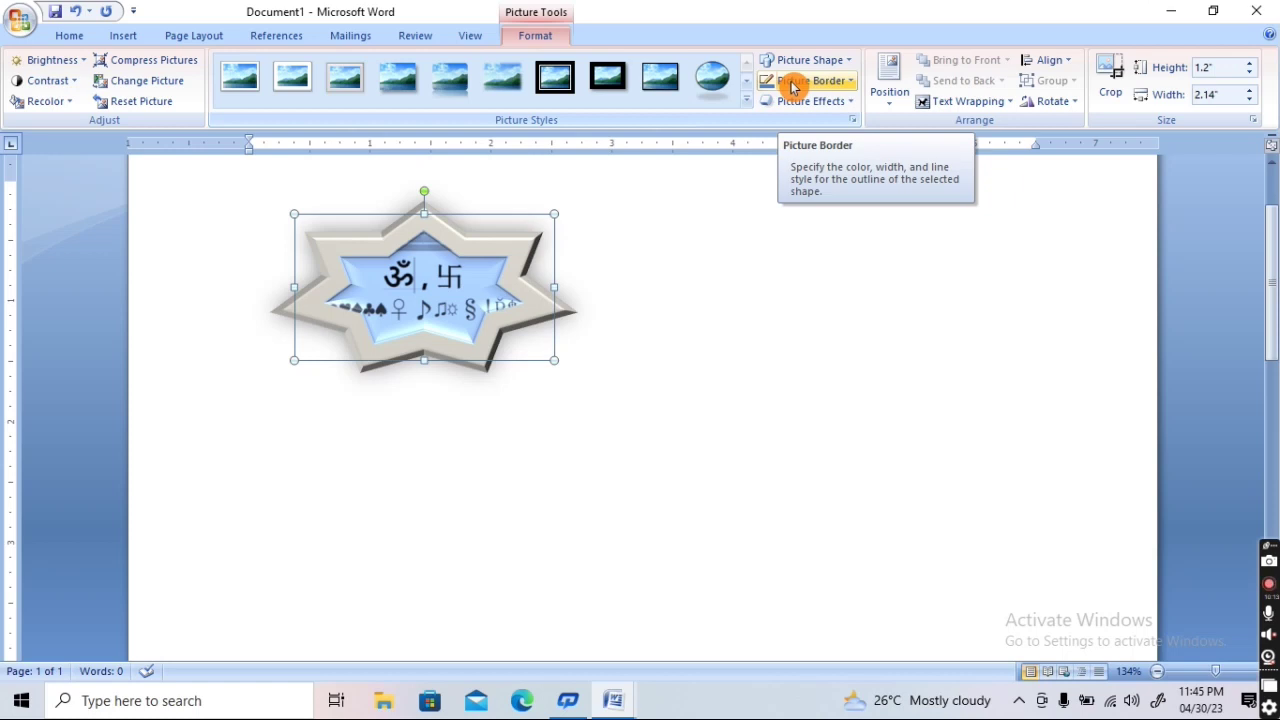
Give the star picture a red outline, then reduce the outline weight to ½ pt
{"action": "left_click", "coordinate": [850, 81]}
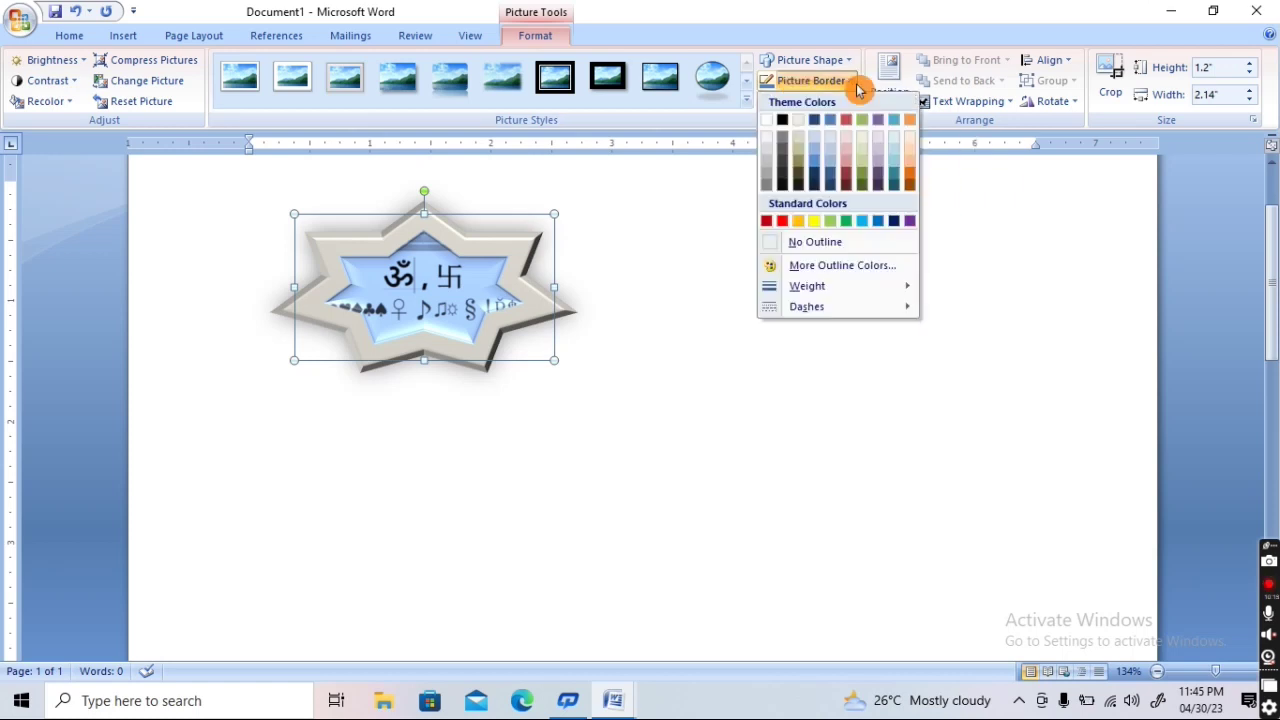
{"action": "left_click", "coordinate": [782, 220]}
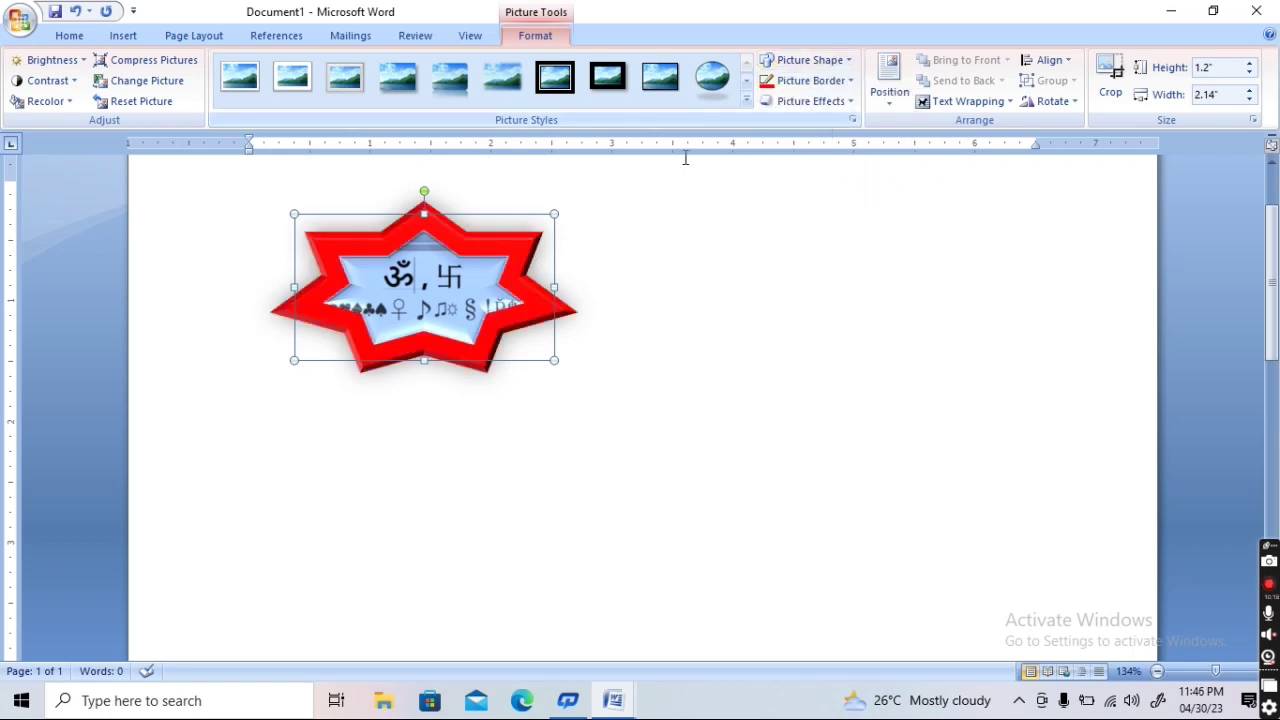
{"action": "left_click", "coordinate": [795, 91]}
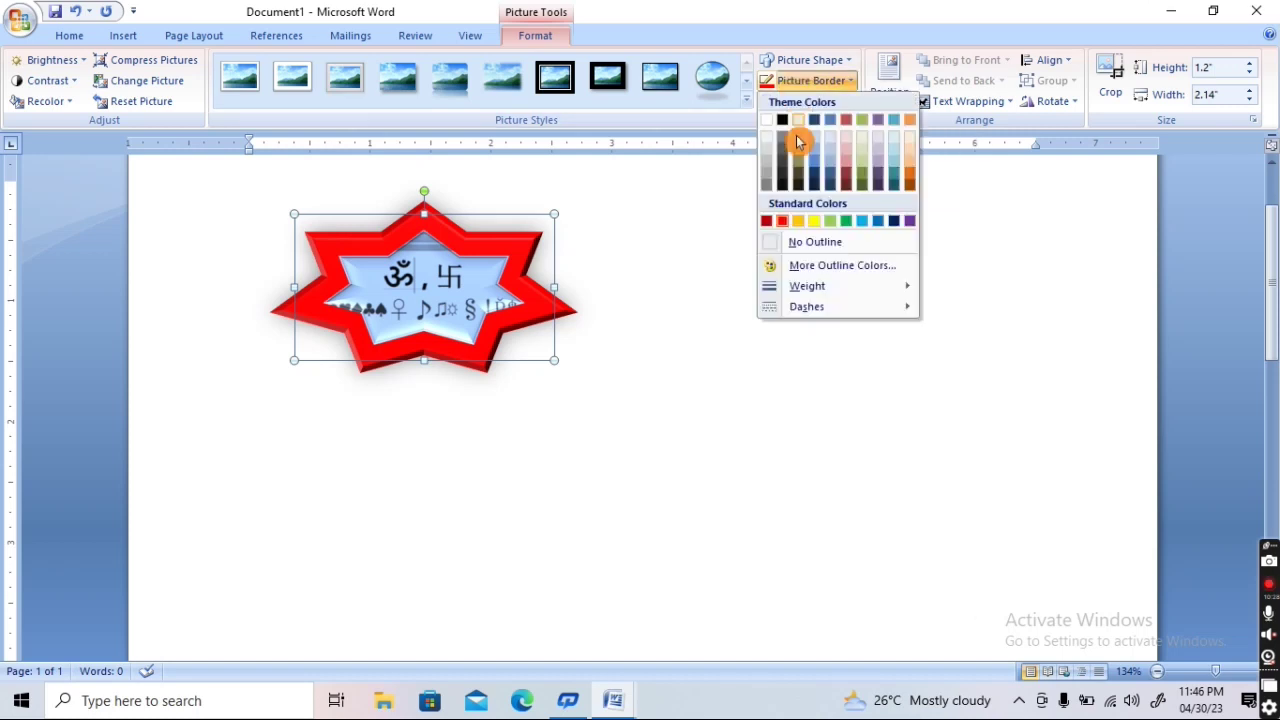
{"action": "mouse_move", "coordinate": [806, 290]}
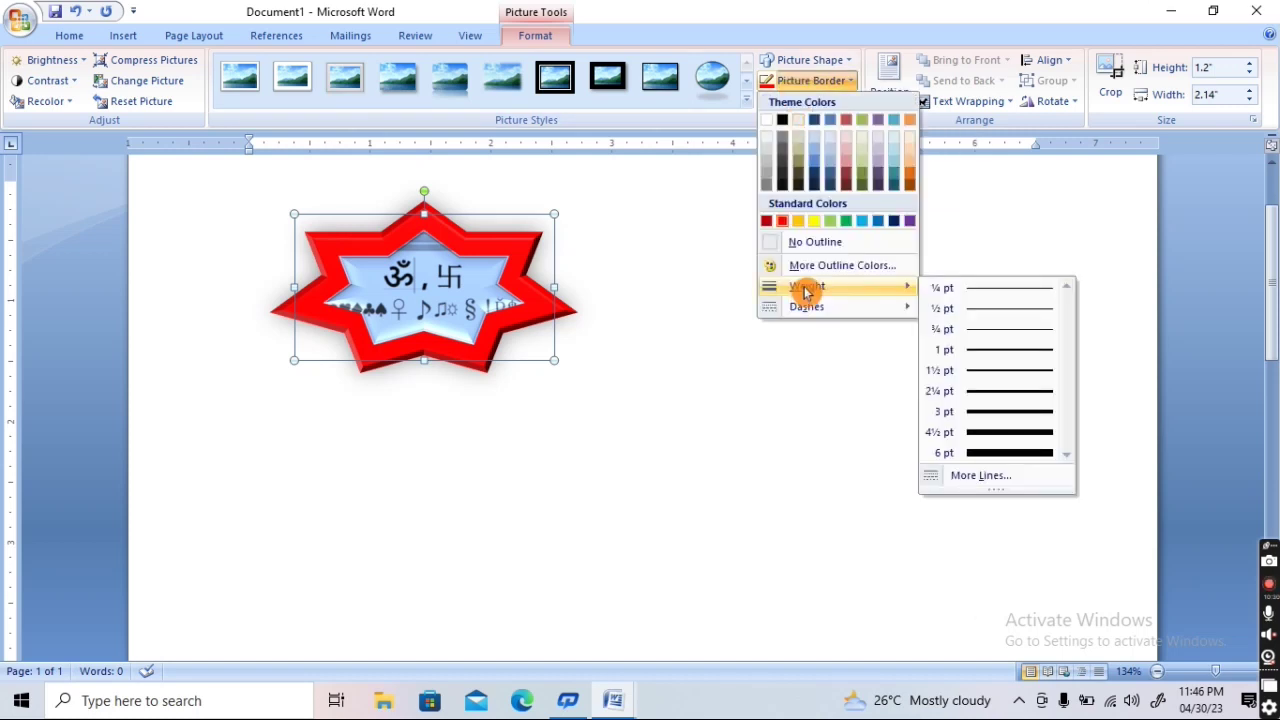
{"action": "left_click", "coordinate": [958, 309]}
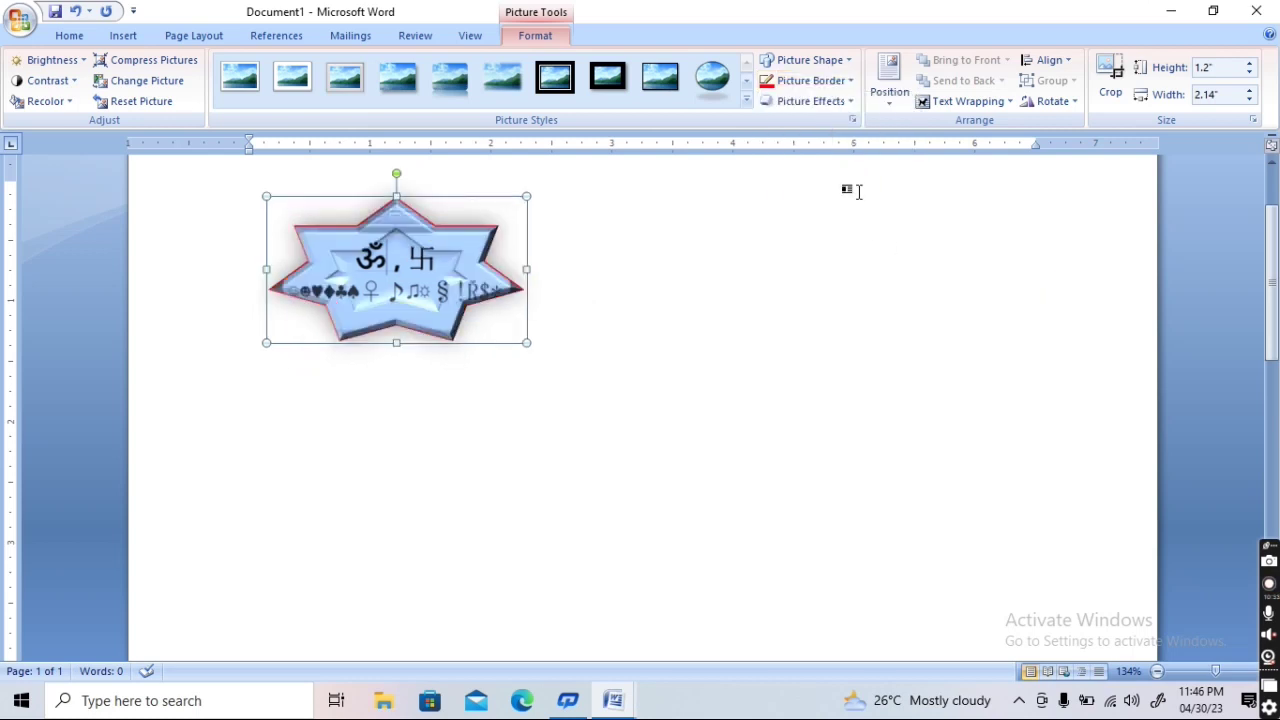
Apply a tilted 3-D preset from Picture Effects to the star picture
{"action": "left_click", "coordinate": [805, 104]}
{"action": "mouse_move", "coordinate": [805, 148]}
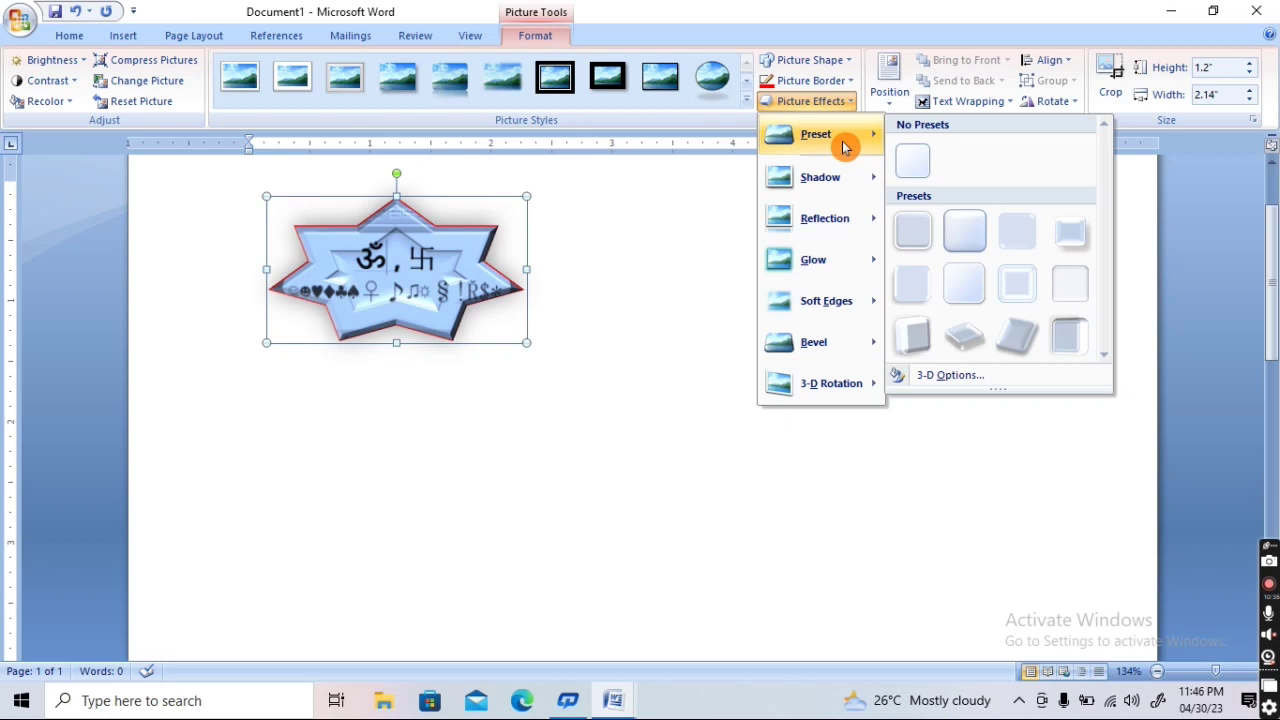
{"action": "left_click", "coordinate": [965, 335]}
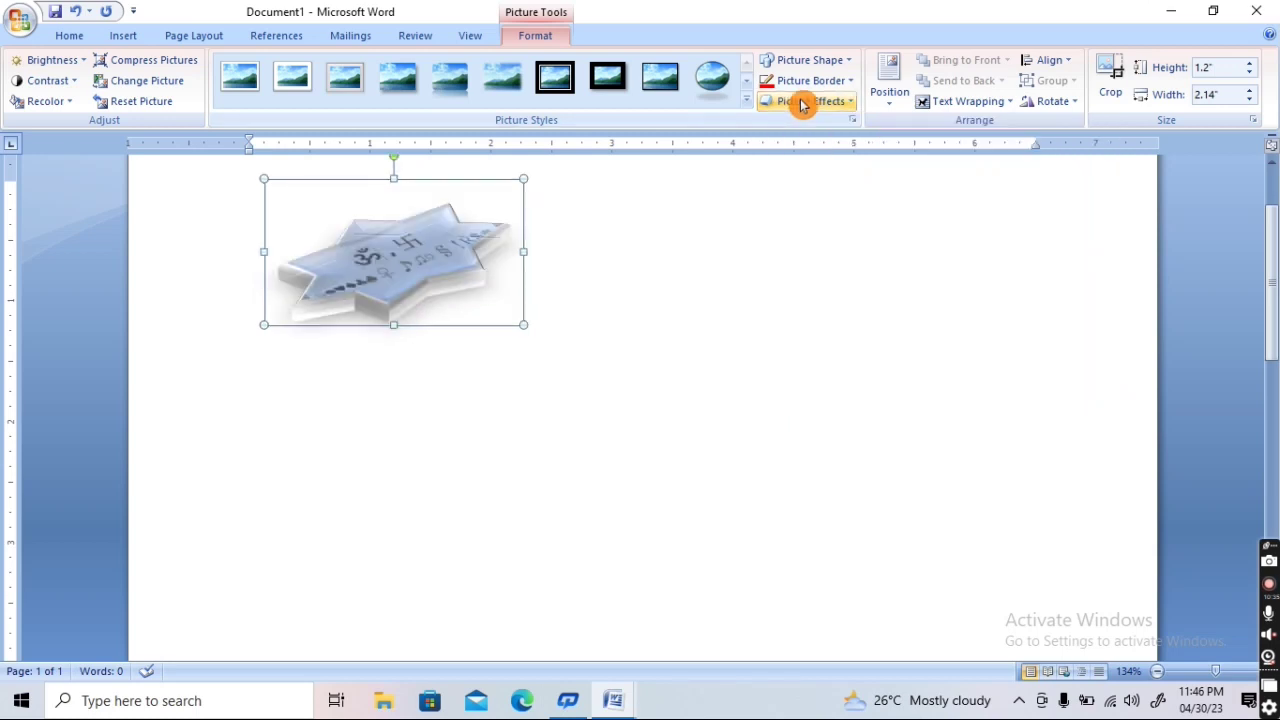
Add an orange glow around the star picture
{"action": "left_click", "coordinate": [803, 103]}
{"action": "mouse_move", "coordinate": [850, 200]}
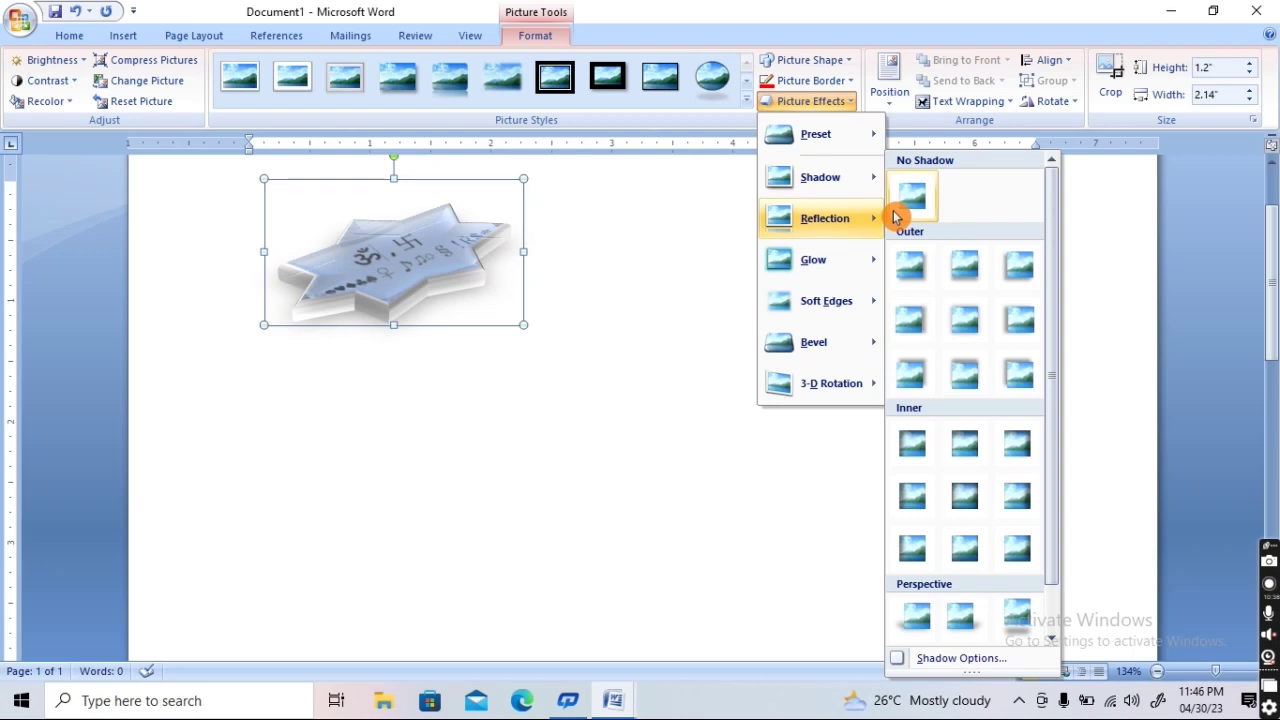
{"action": "left_click", "coordinate": [815, 104]}
{"action": "left_click", "coordinate": [815, 104]}
{"action": "mouse_move", "coordinate": [845, 348]}
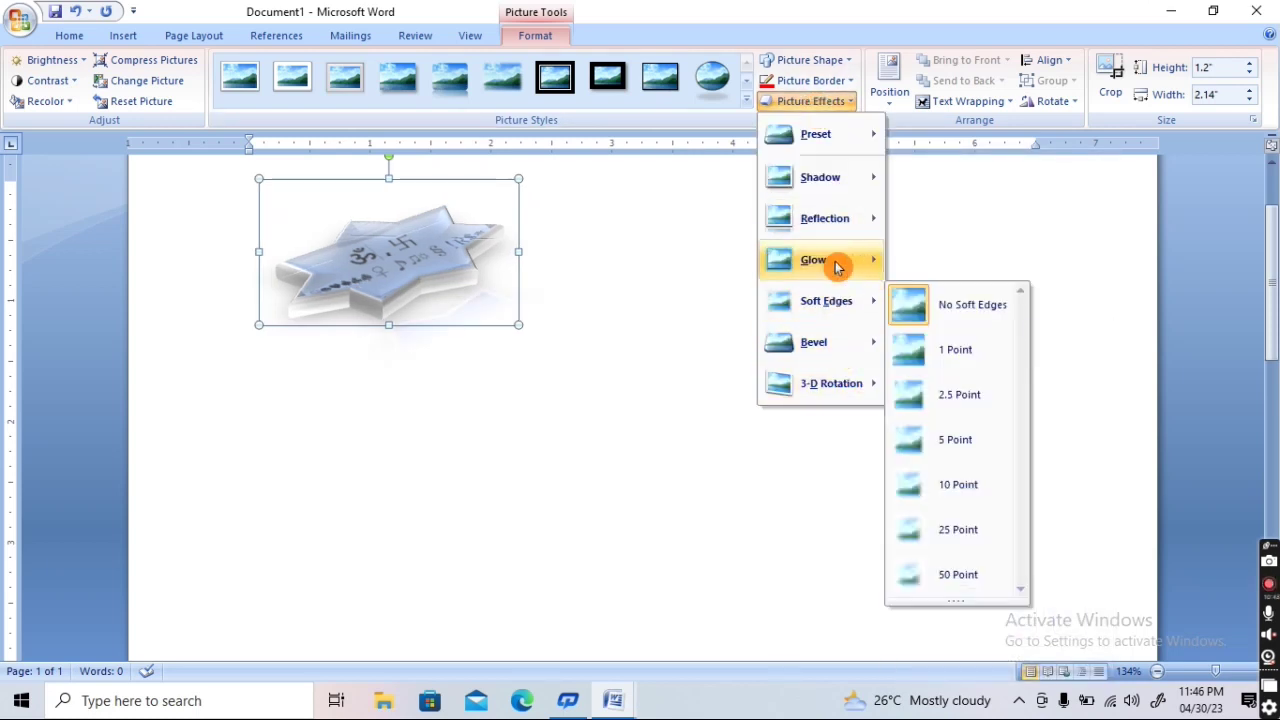
{"action": "mouse_move", "coordinate": [838, 266]}
{"action": "left_click", "coordinate": [977, 510]}
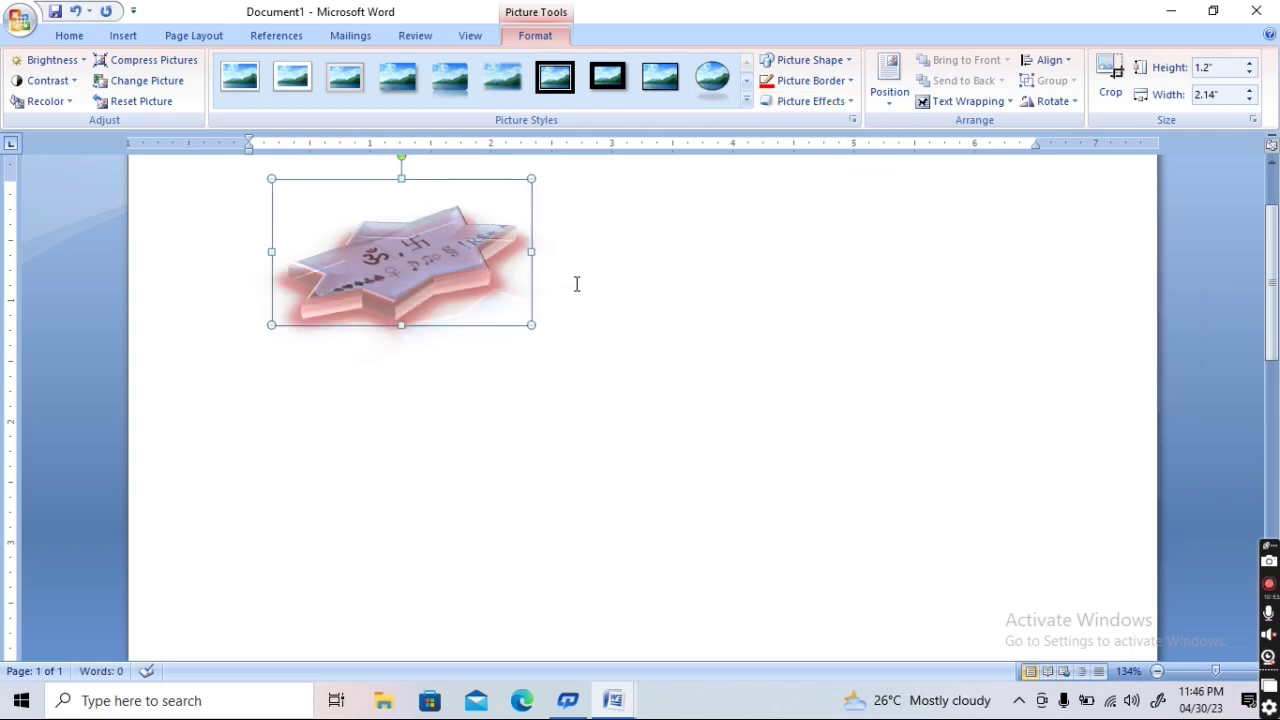
Try the top-centre position preset, then put the star picture back at top left
{"action": "left_click", "coordinate": [891, 80]}
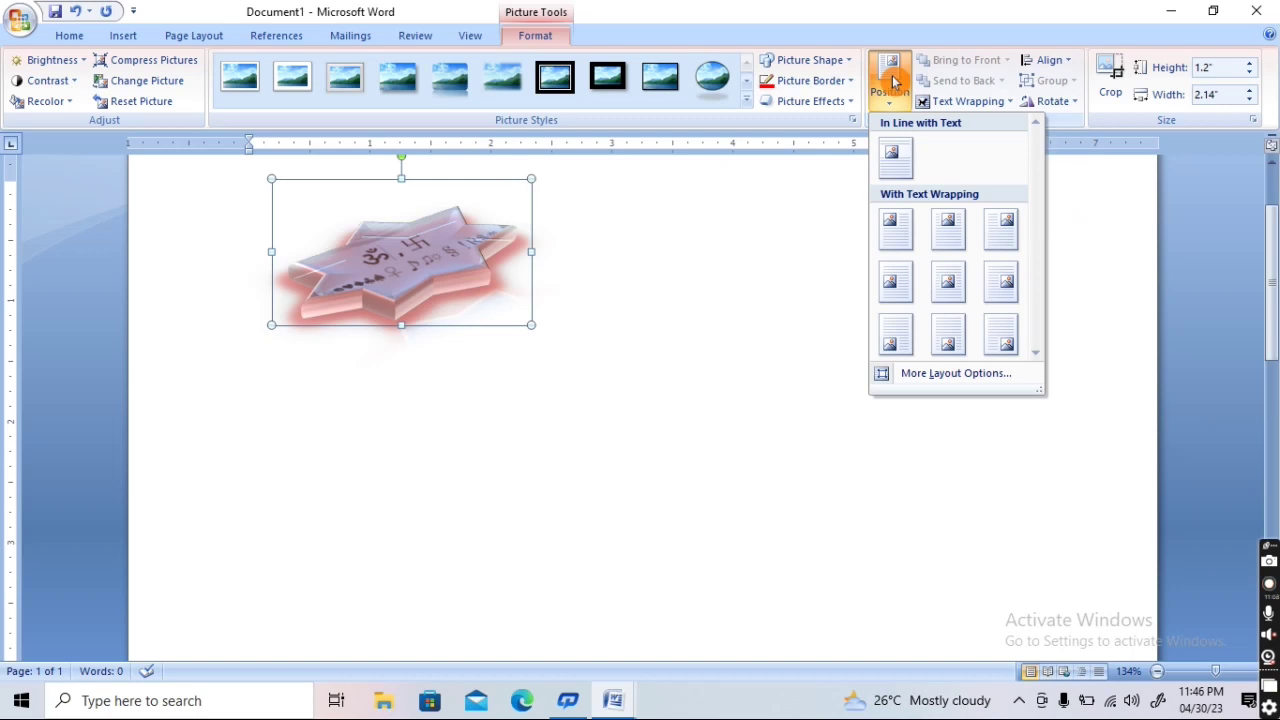
{"action": "left_click", "coordinate": [951, 236]}
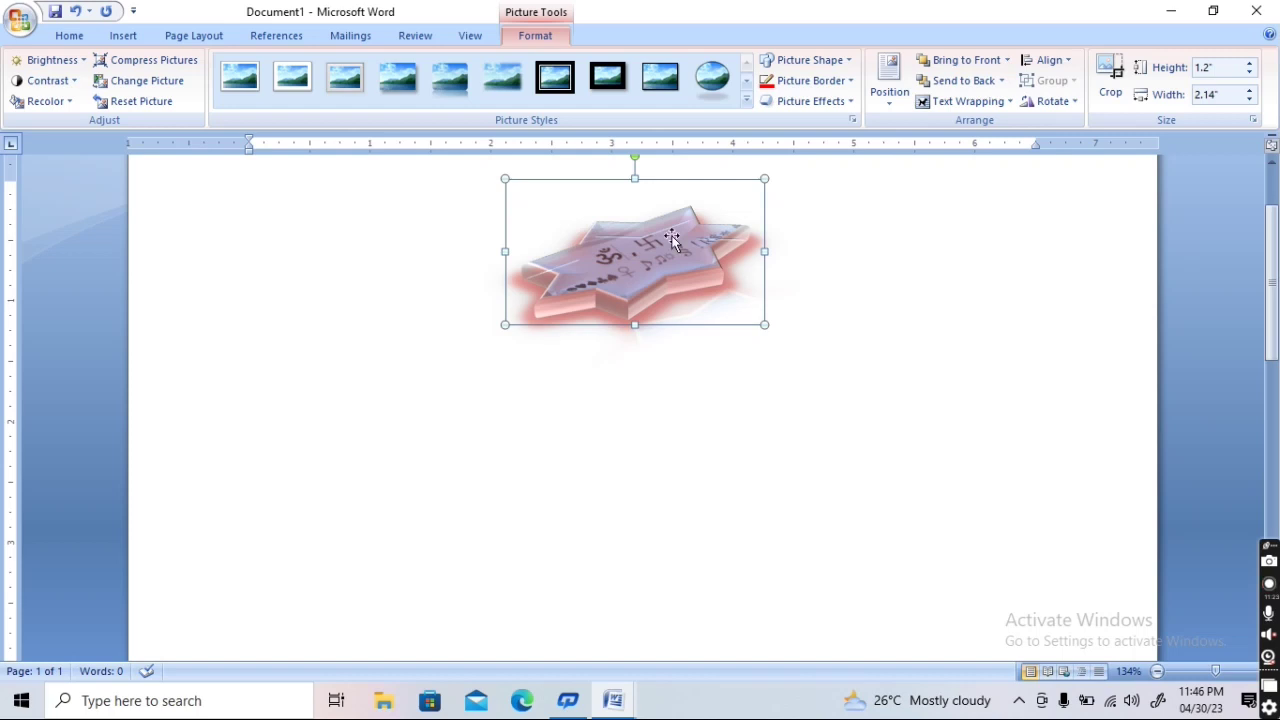
{"action": "left_click", "coordinate": [889, 80]}
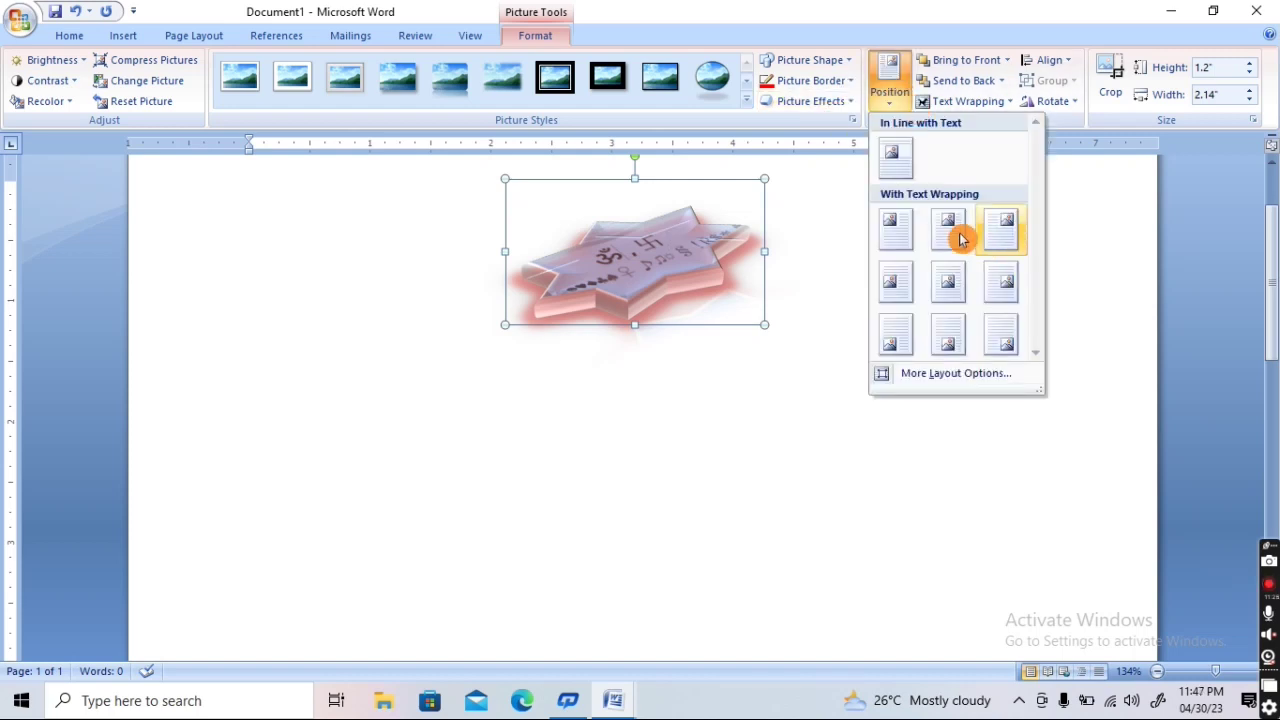
{"action": "left_click", "coordinate": [896, 232]}
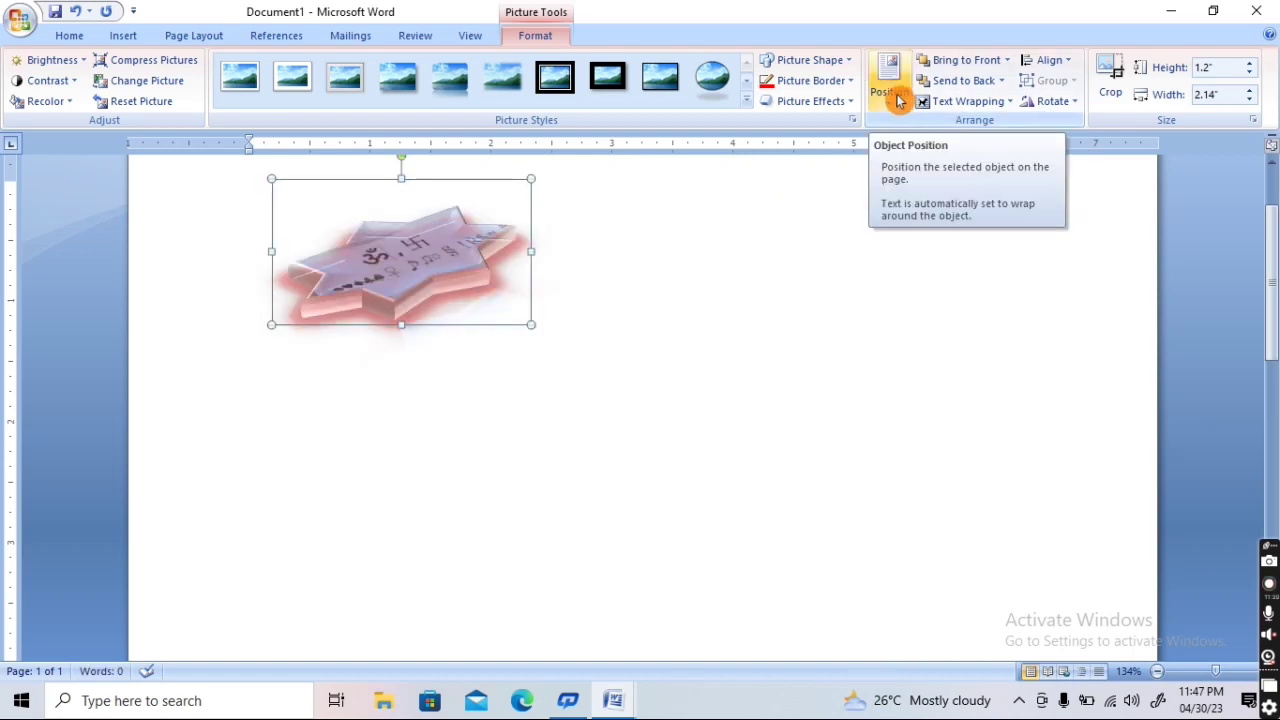
Set square text wrapping and drag the star picture lower and further left
{"action": "left_click", "coordinate": [957, 104]}
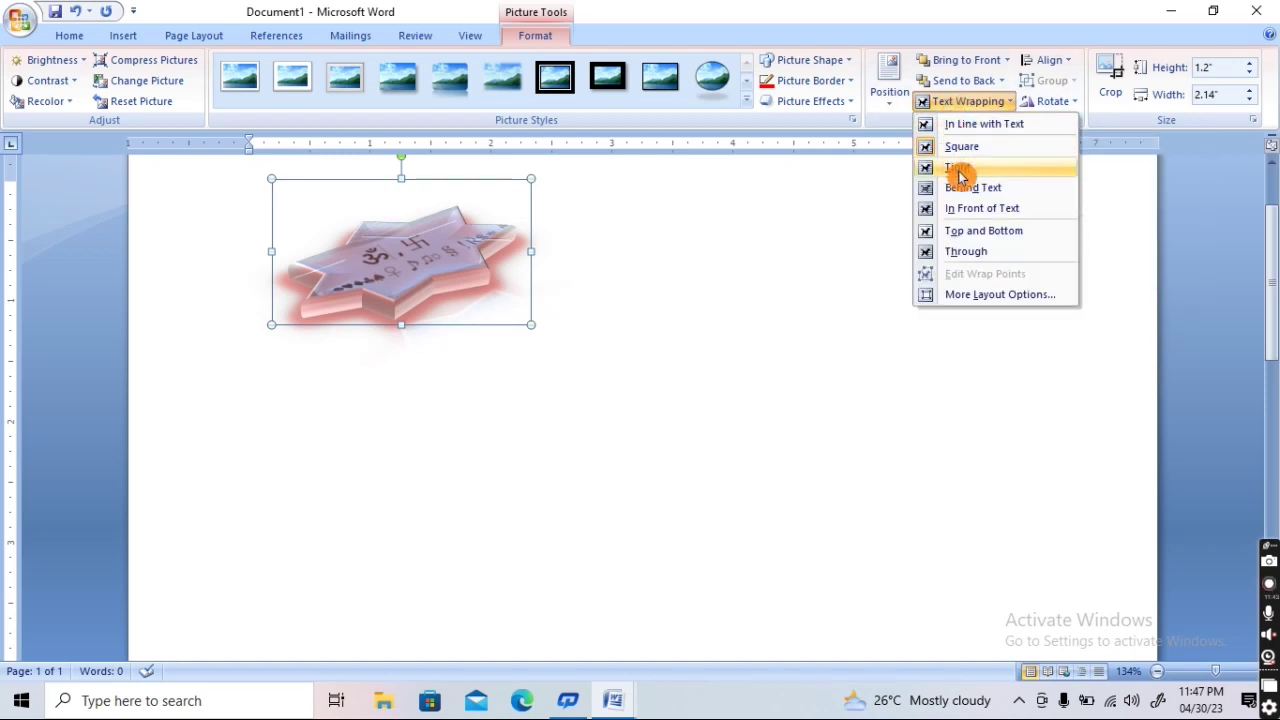
{"action": "left_click", "coordinate": [1030, 152]}
{"action": "left_click_drag", "start_coordinate": [443, 296], "coordinate": [420, 296]}
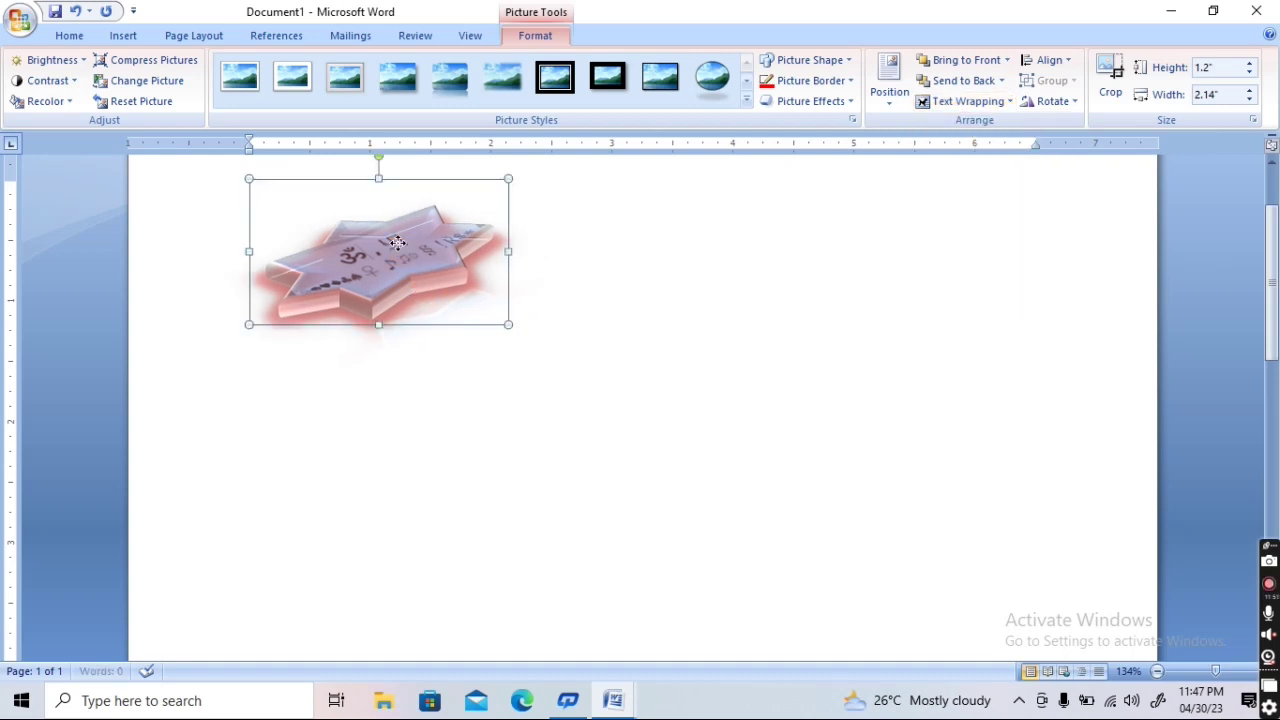
{"action": "left_click_drag", "start_coordinate": [397, 242], "coordinate": [710, 255]}
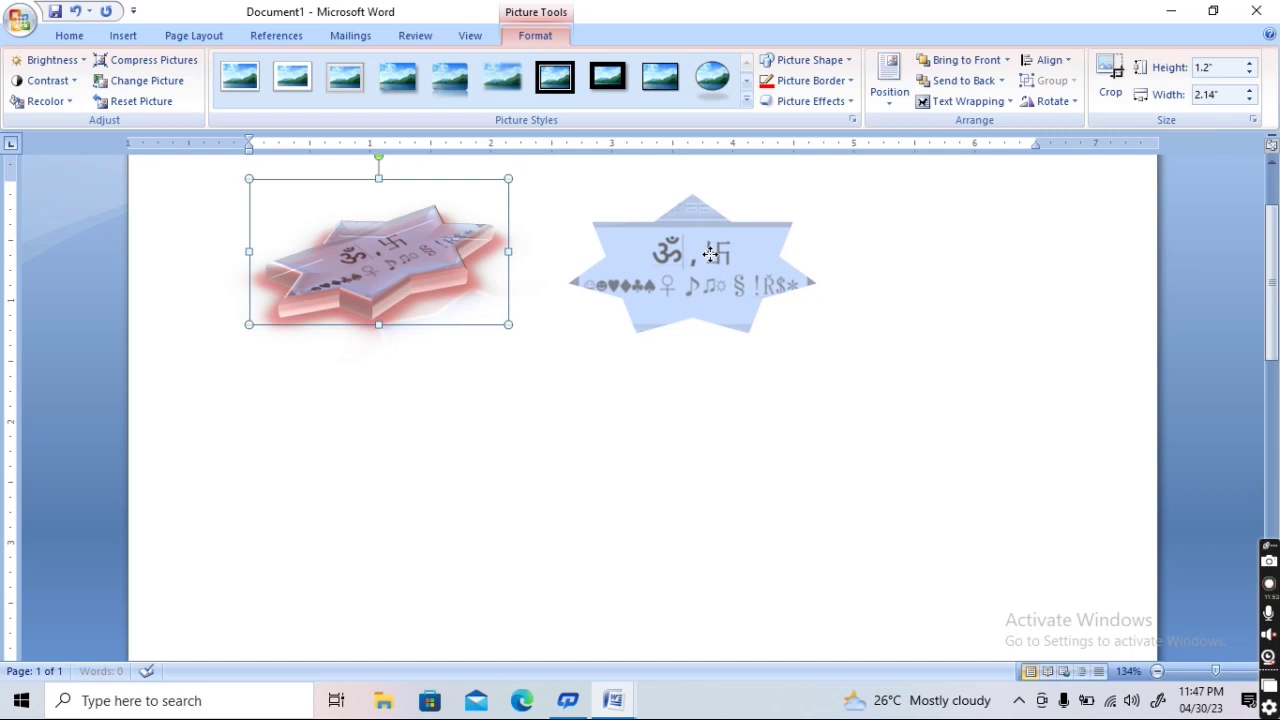
{"action": "mouse_move", "coordinate": [710, 255]}
{"action": "left_mouse_down"}
{"action": "mouse_move", "coordinate": [667, 460]}
{"action": "mouse_move", "coordinate": [348, 295]}
{"action": "left_mouse_up"}
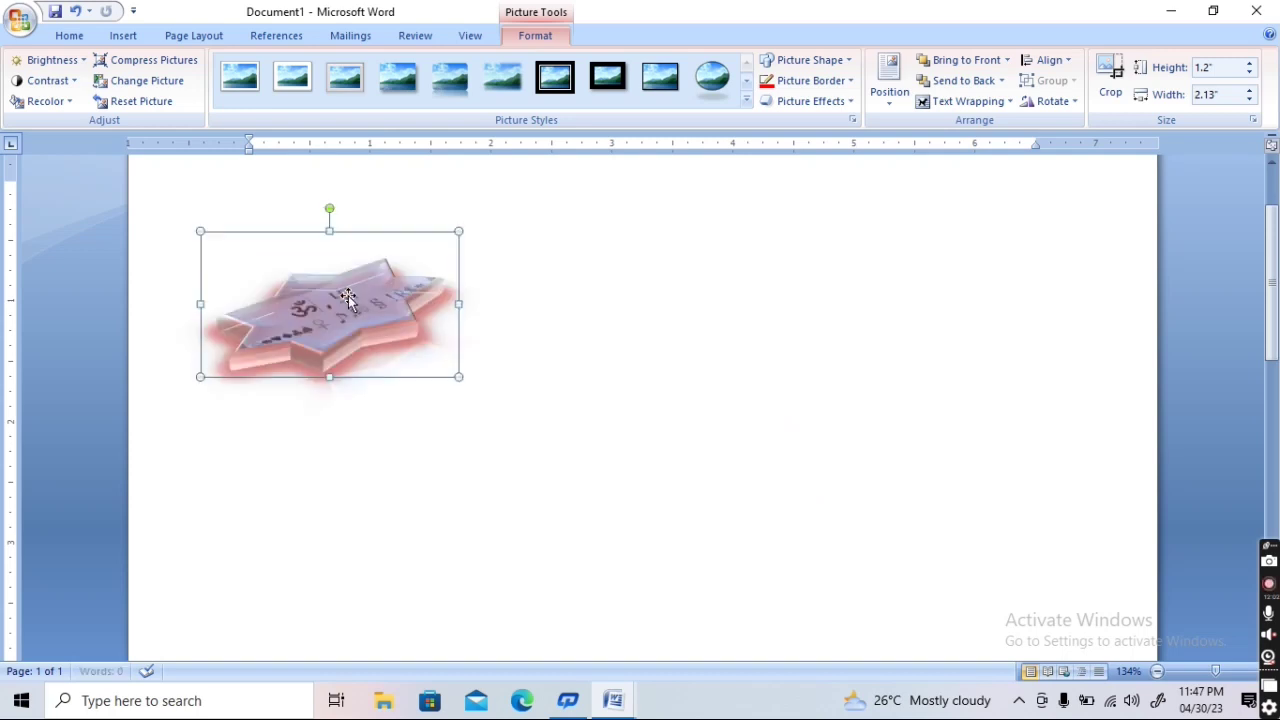
Rotate the star picture 90° right four times, bringing it back upright
{"action": "left_click", "coordinate": [1047, 102]}
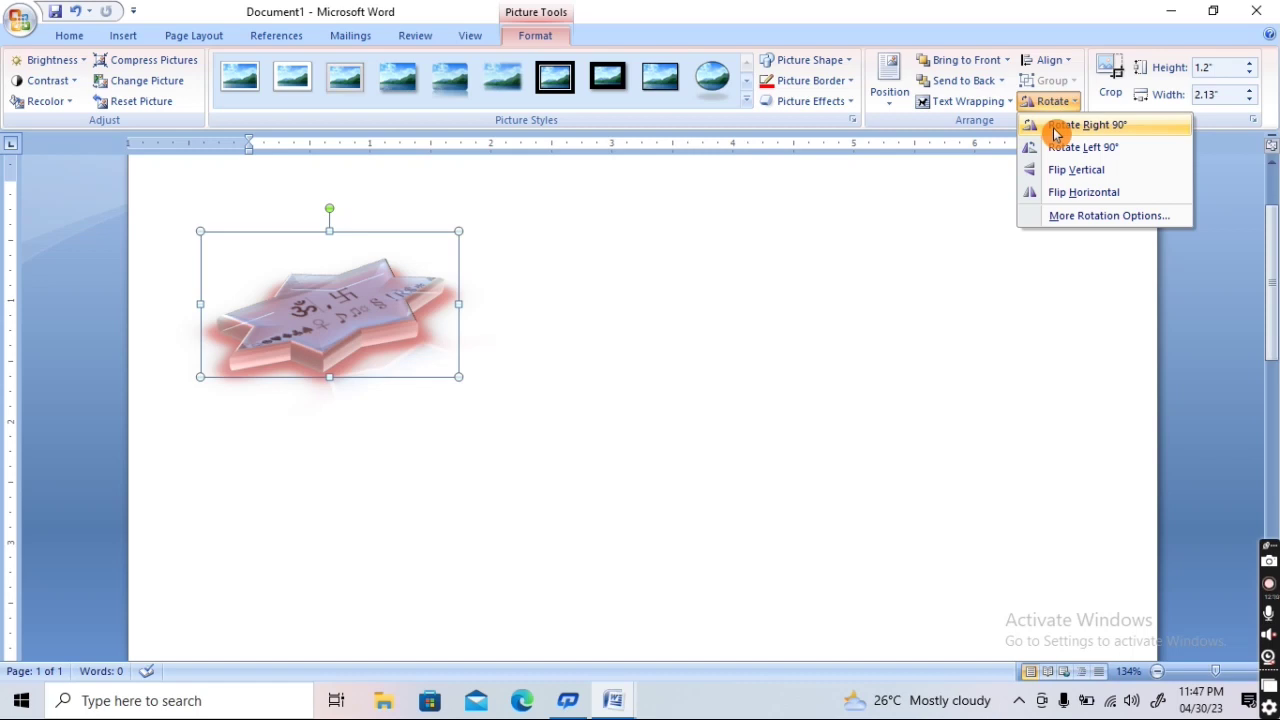
{"action": "left_click", "coordinate": [1055, 134]}
{"action": "left_click", "coordinate": [1048, 102]}
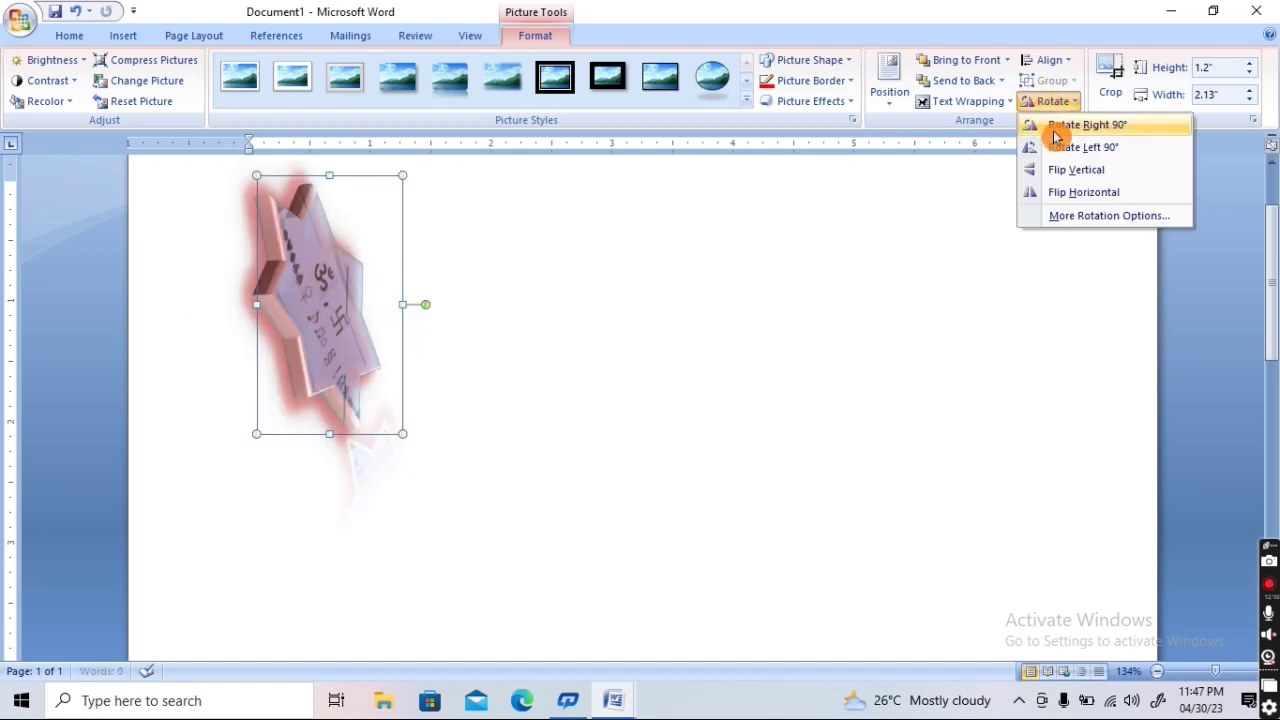
{"action": "left_click", "coordinate": [1055, 134]}
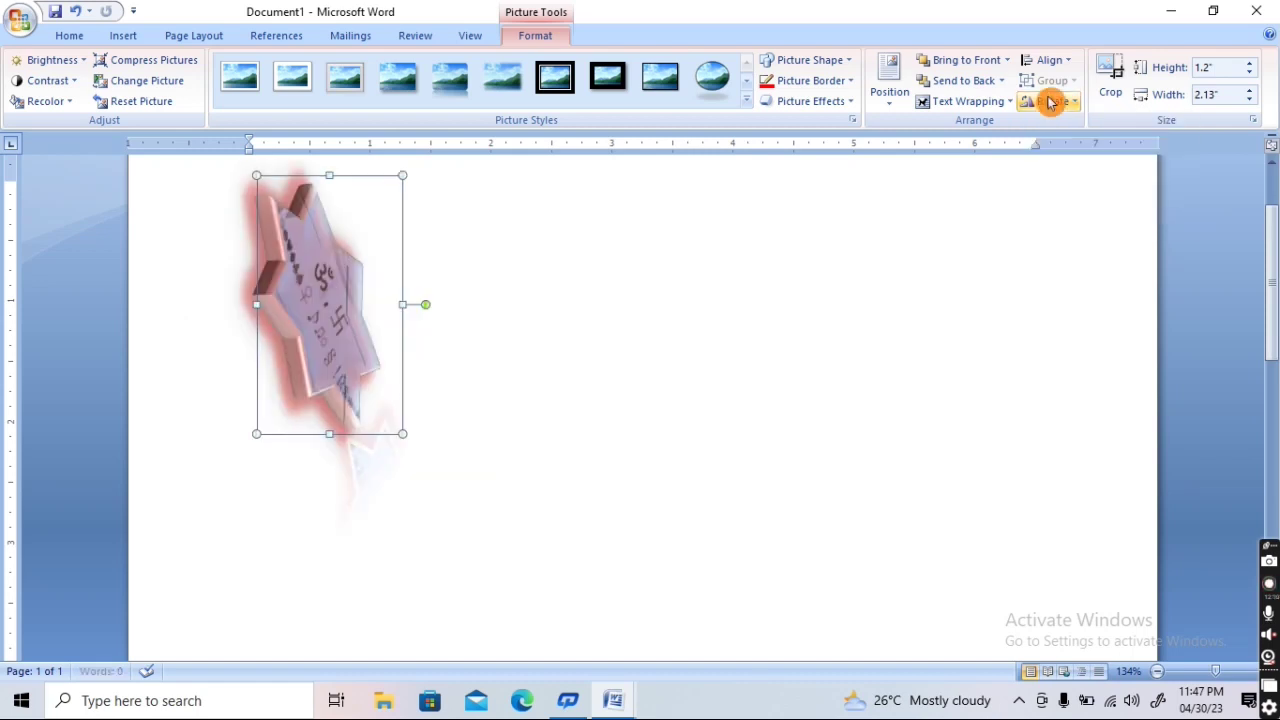
{"action": "left_click", "coordinate": [1047, 101]}
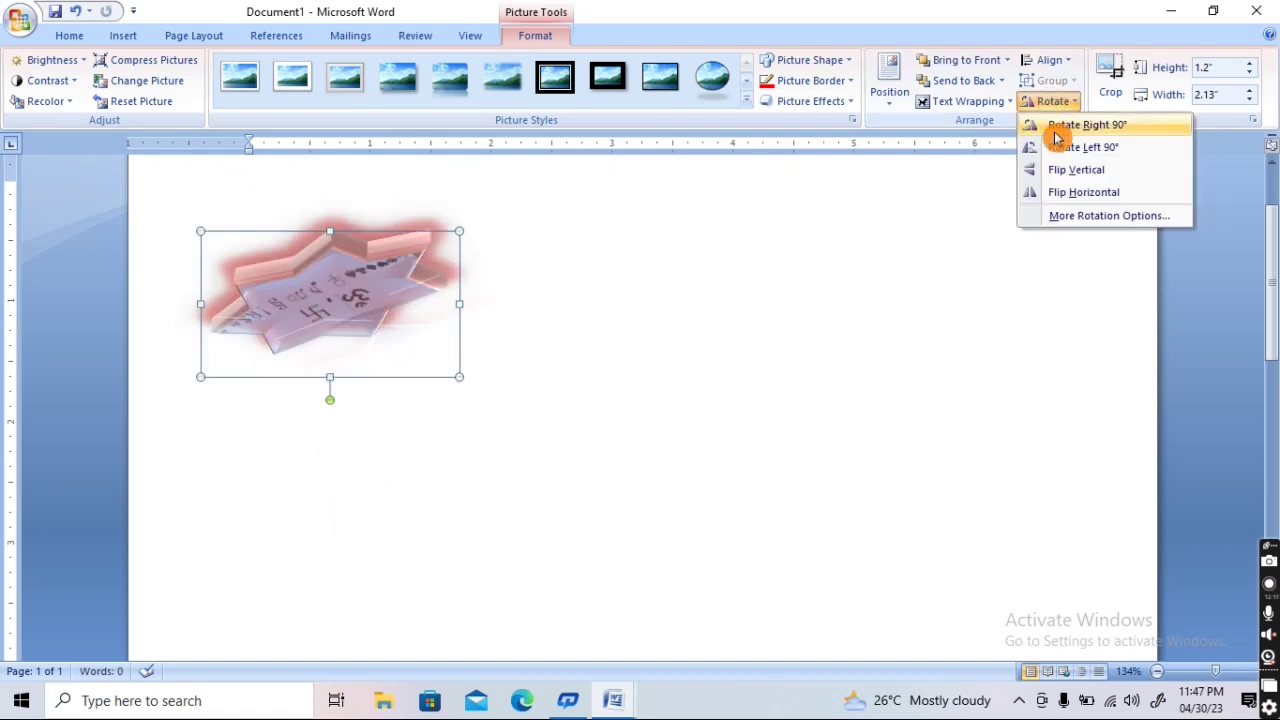
{"action": "left_click", "coordinate": [1055, 134]}
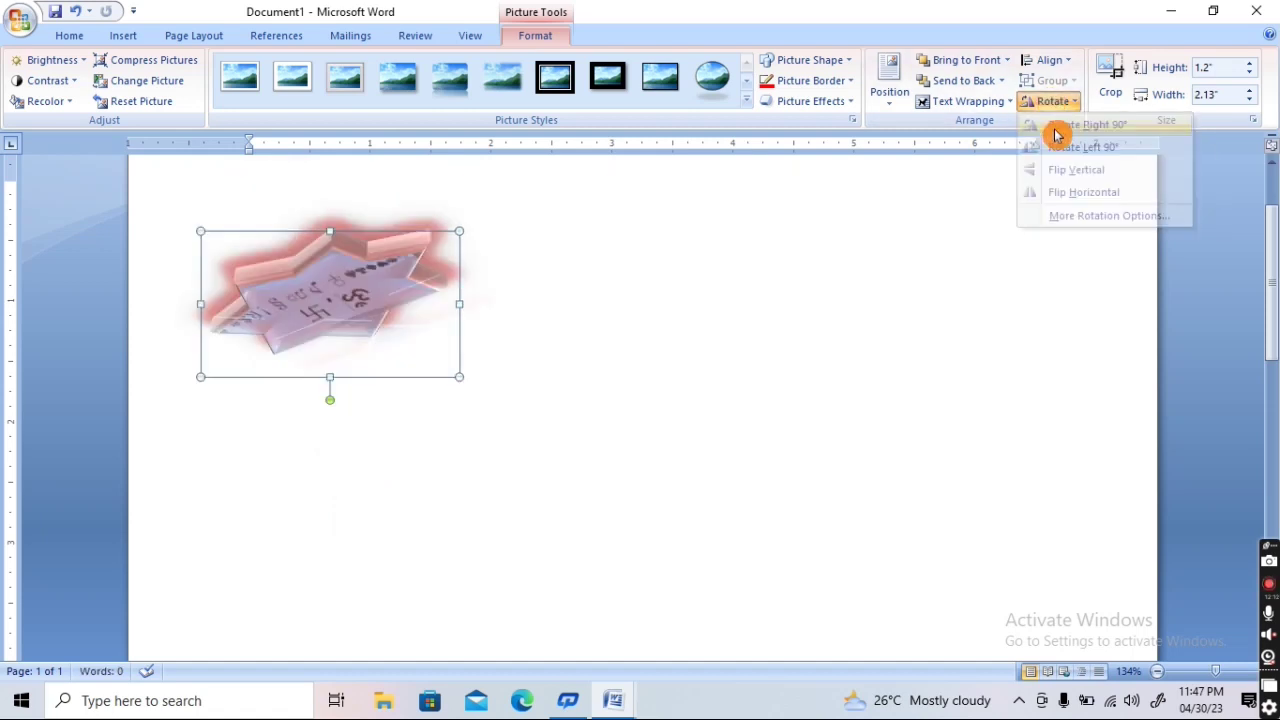
{"action": "left_click", "coordinate": [1050, 104]}
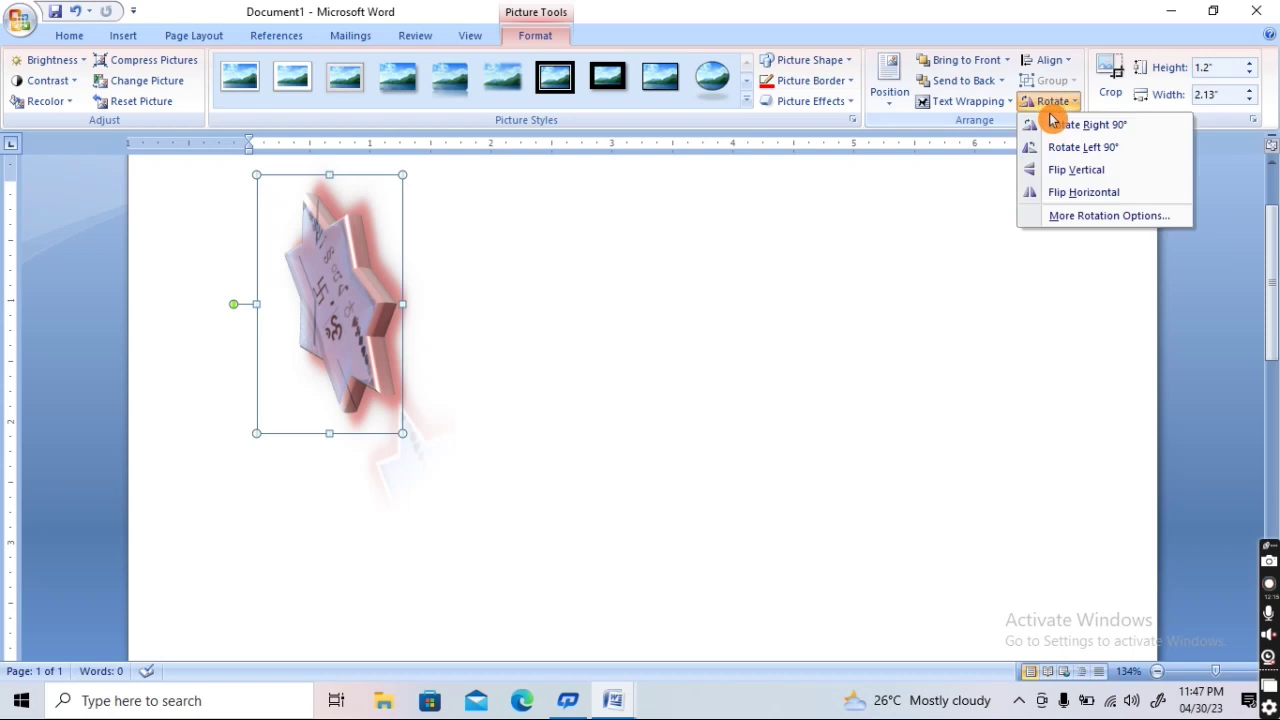
{"action": "left_click", "coordinate": [1062, 126]}
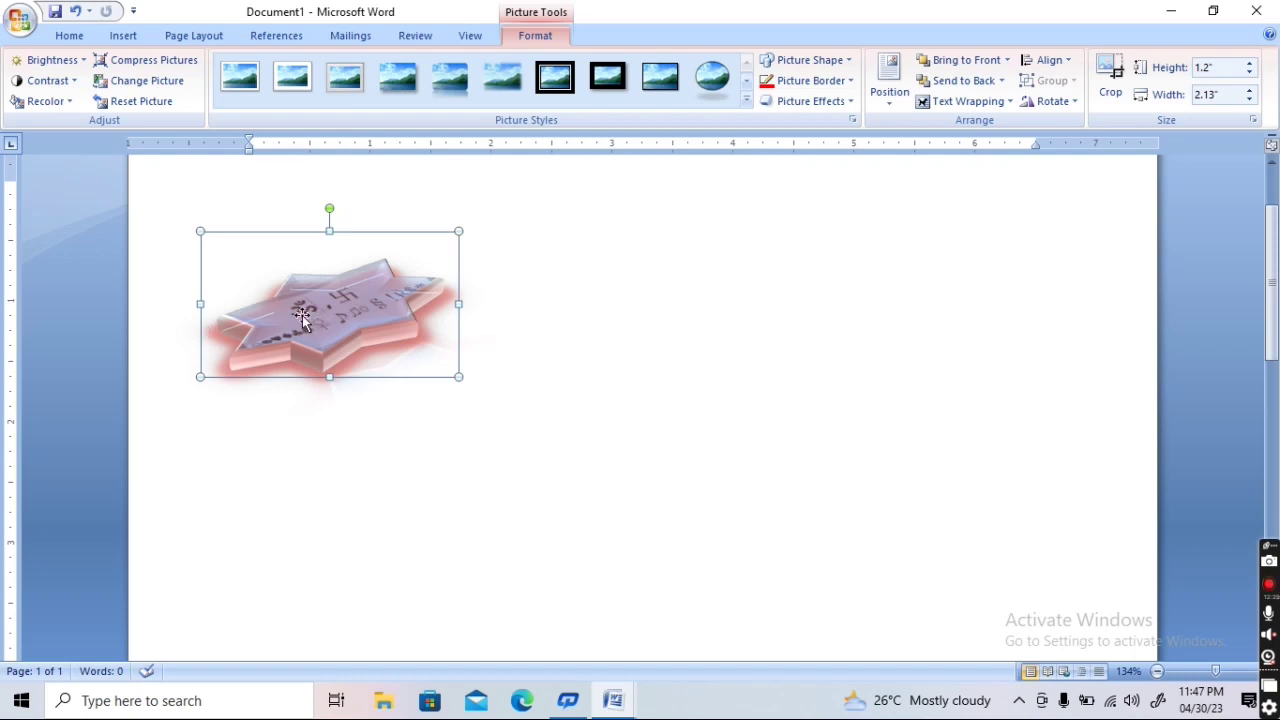
Flip the star picture horizontally and then vertically
{"action": "left_click", "coordinate": [1045, 101]}
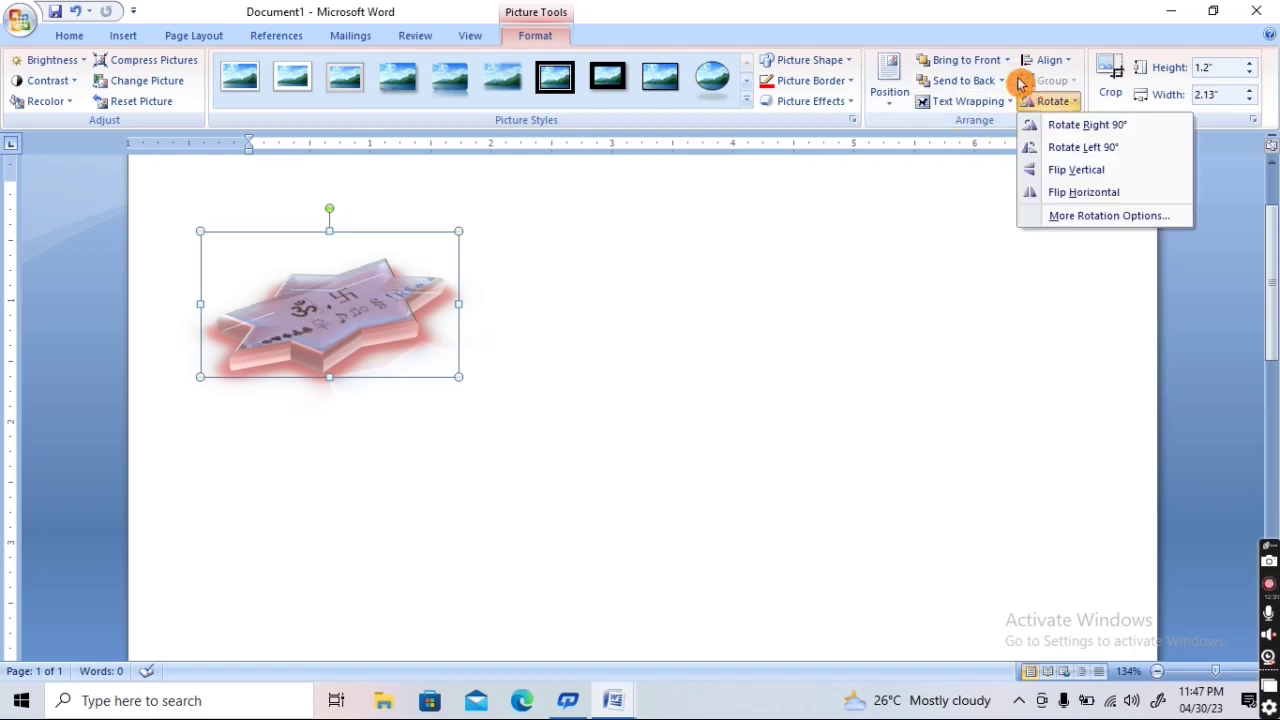
{"action": "left_click", "coordinate": [1075, 191]}
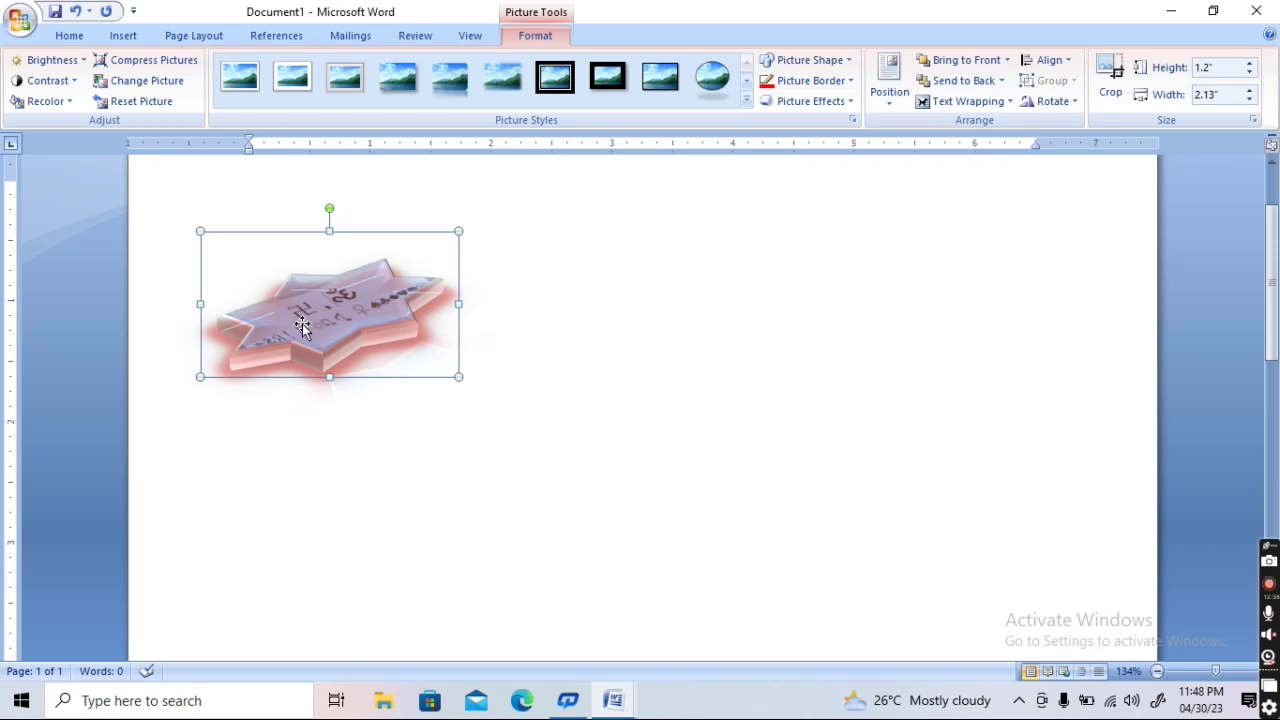
{"action": "left_click", "coordinate": [1063, 106]}
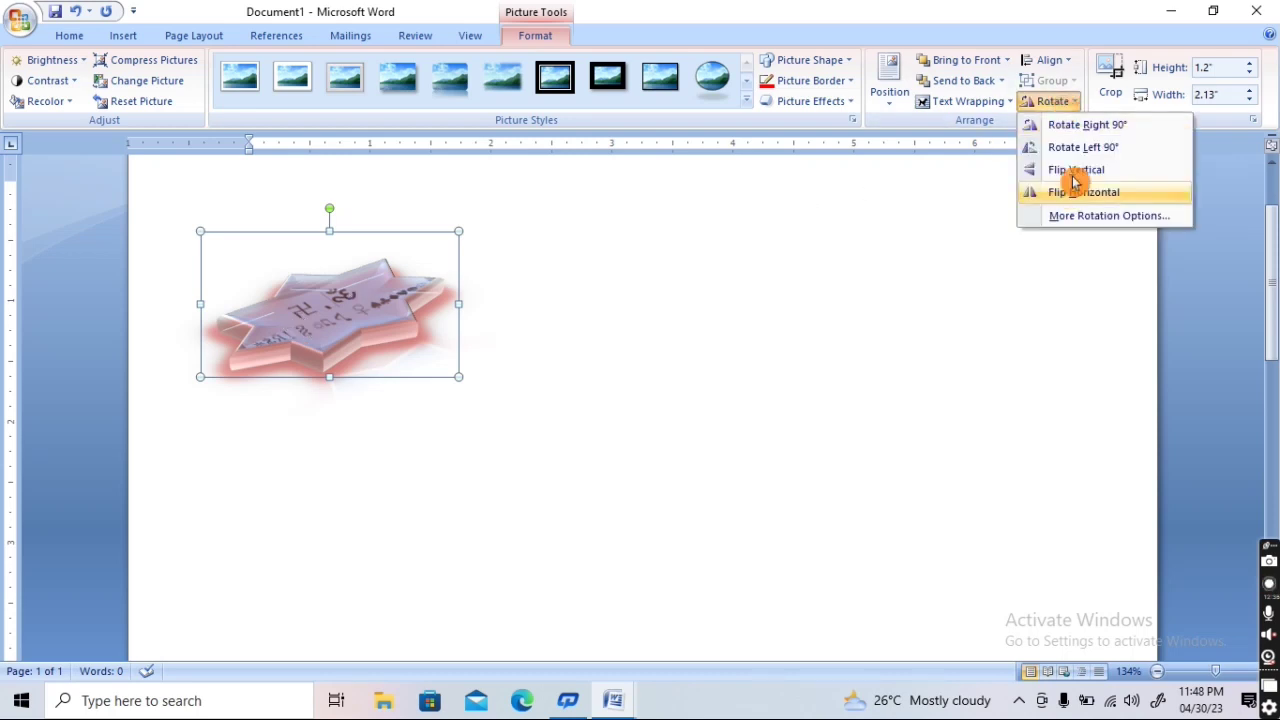
{"action": "left_click", "coordinate": [1073, 175]}
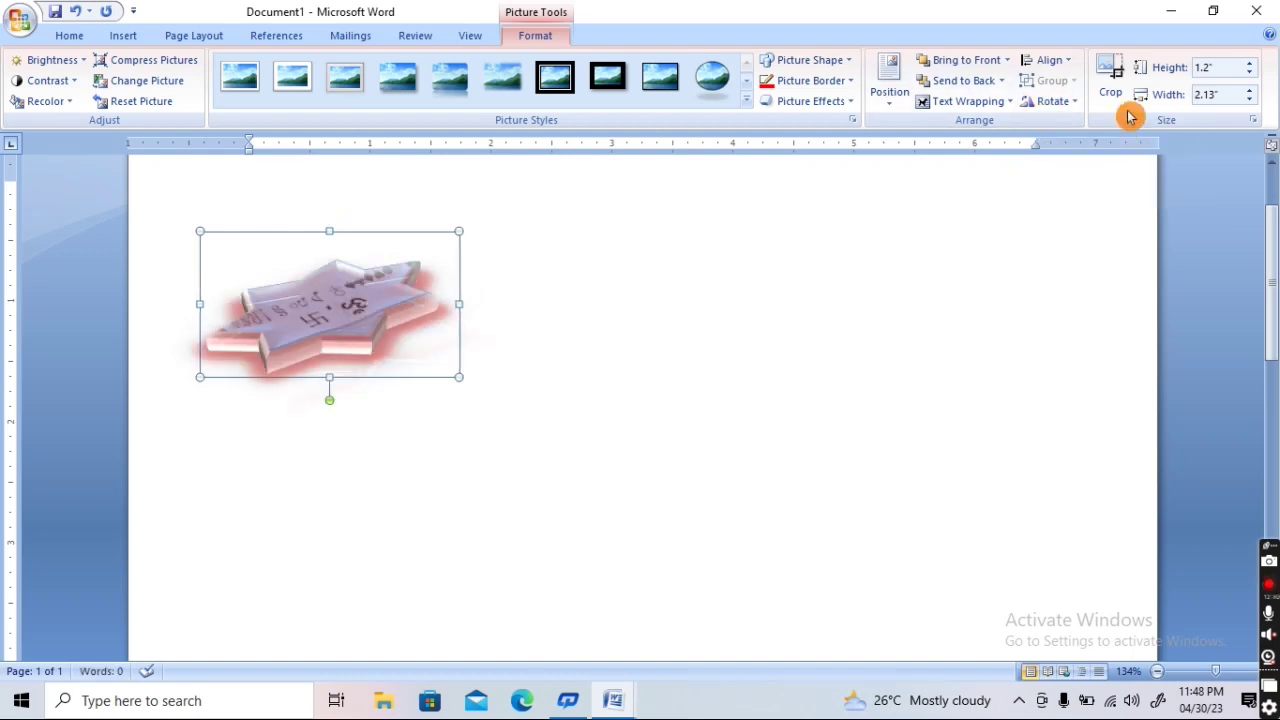
Crop the star picture inward from its top-left, then enlarge it to 2.48 by 3.19 inches
{"action": "left_click", "coordinate": [1112, 78]}
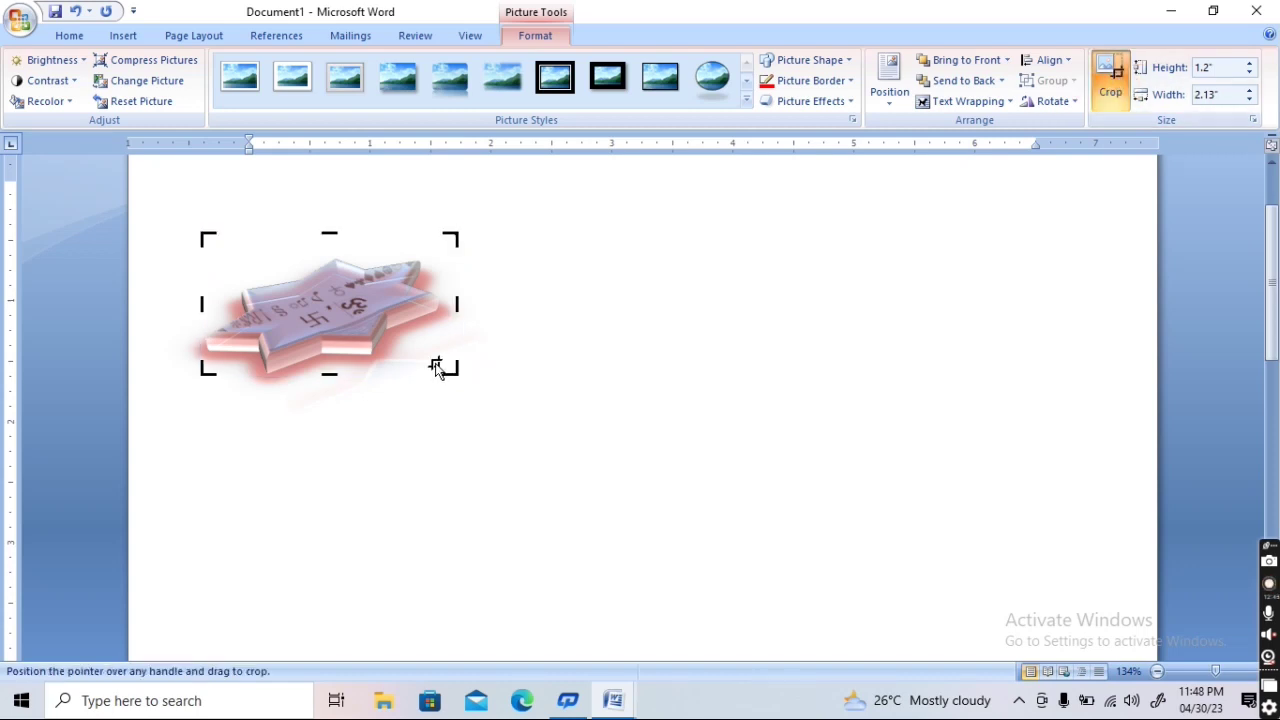
{"action": "mouse_move", "coordinate": [455, 372]}
{"action": "left_mouse_down"}
{"action": "mouse_move", "coordinate": [327, 342]}
{"action": "mouse_move", "coordinate": [337, 352]}
{"action": "left_mouse_up"}
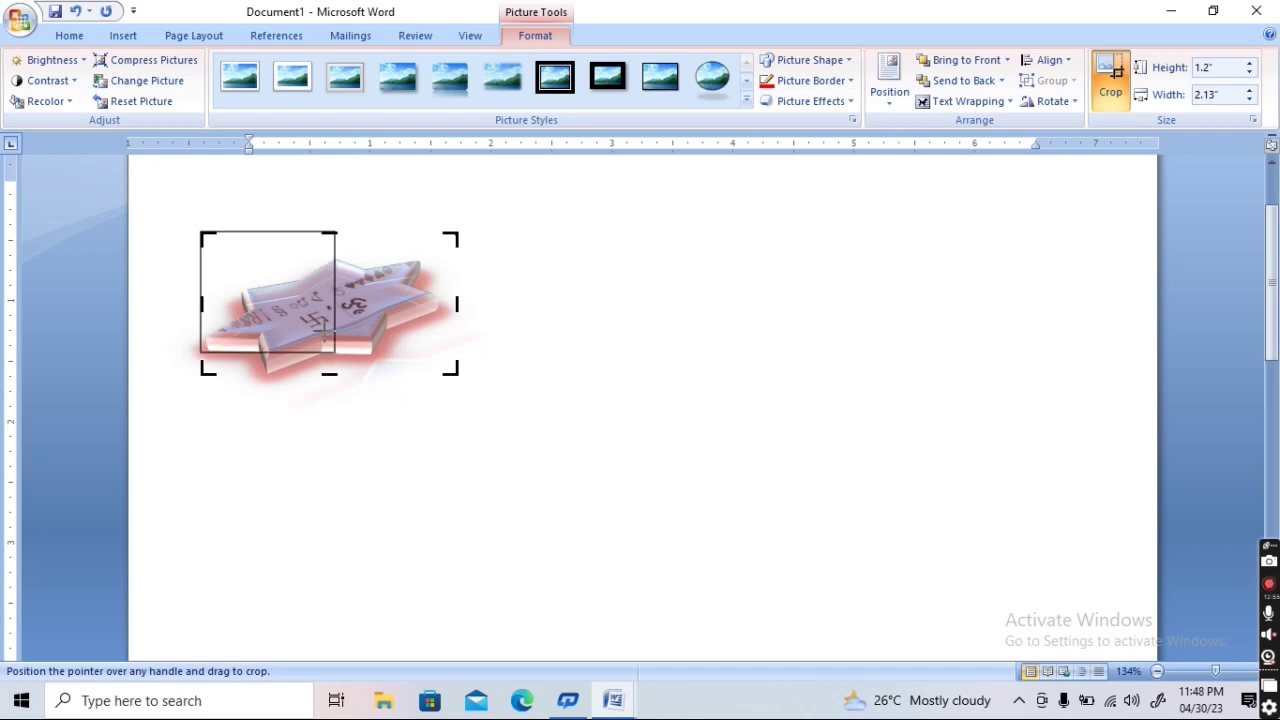
{"action": "left_click_drag", "start_coordinate": [323, 337], "coordinate": [324, 338]}
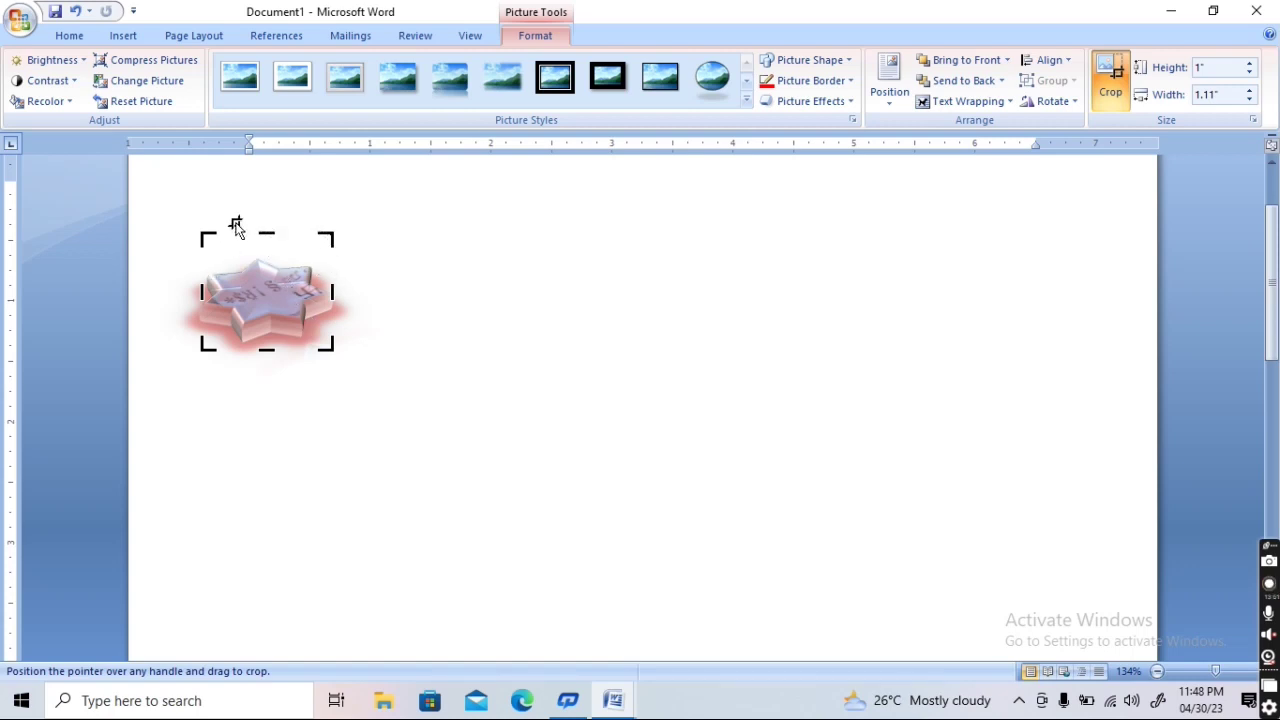
{"action": "left_click_drag", "start_coordinate": [203, 238], "coordinate": [228, 270]}
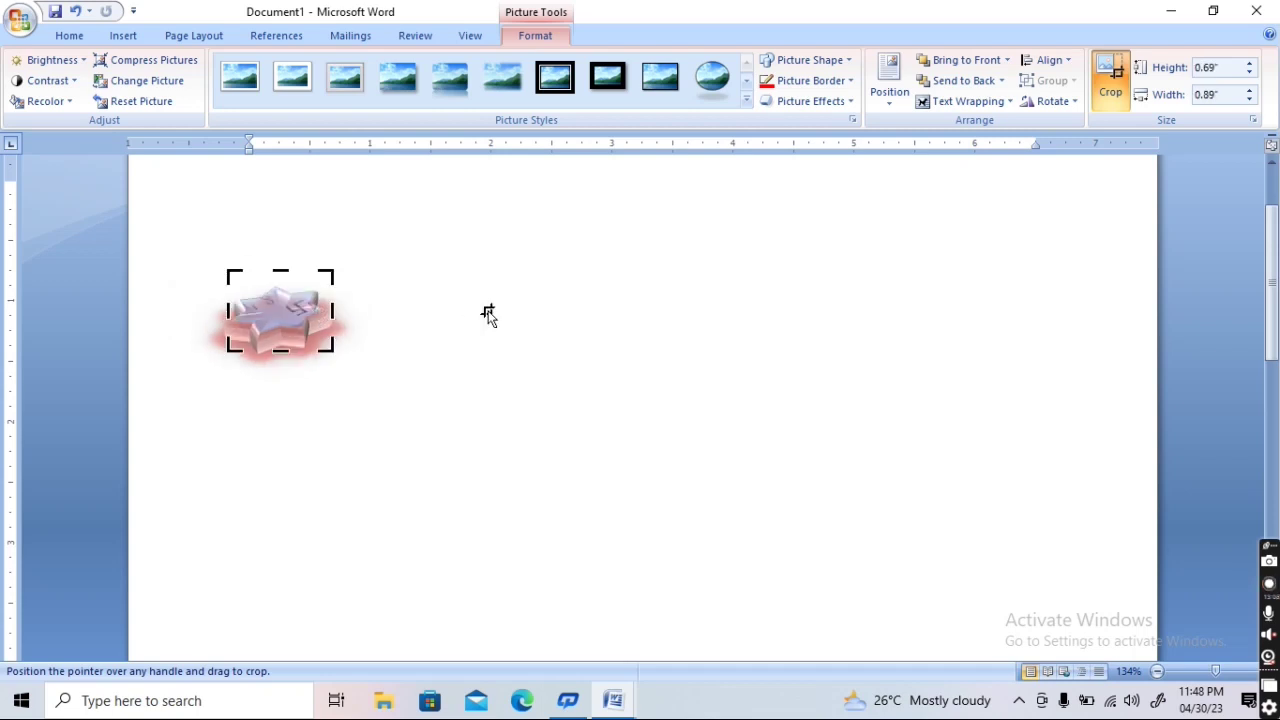
{"action": "double_click", "coordinate": [232, 310]}
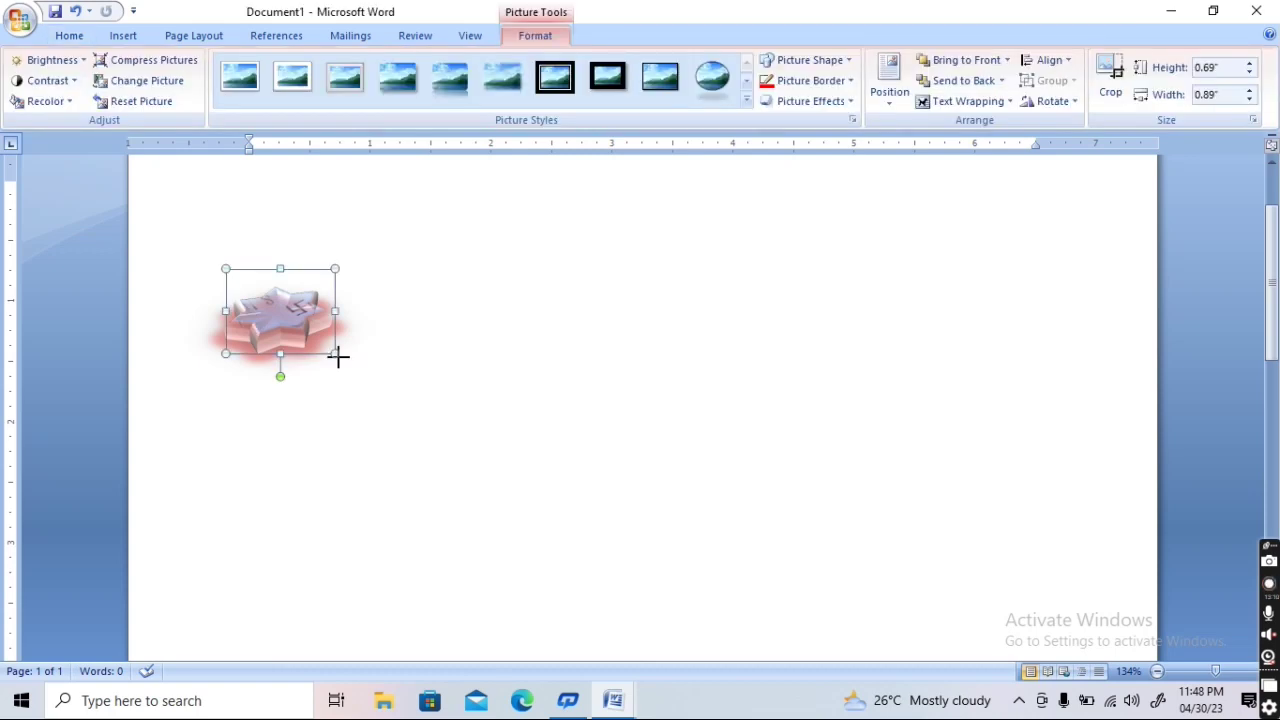
{"action": "left_click_drag", "start_coordinate": [338, 357], "coordinate": [612, 490]}
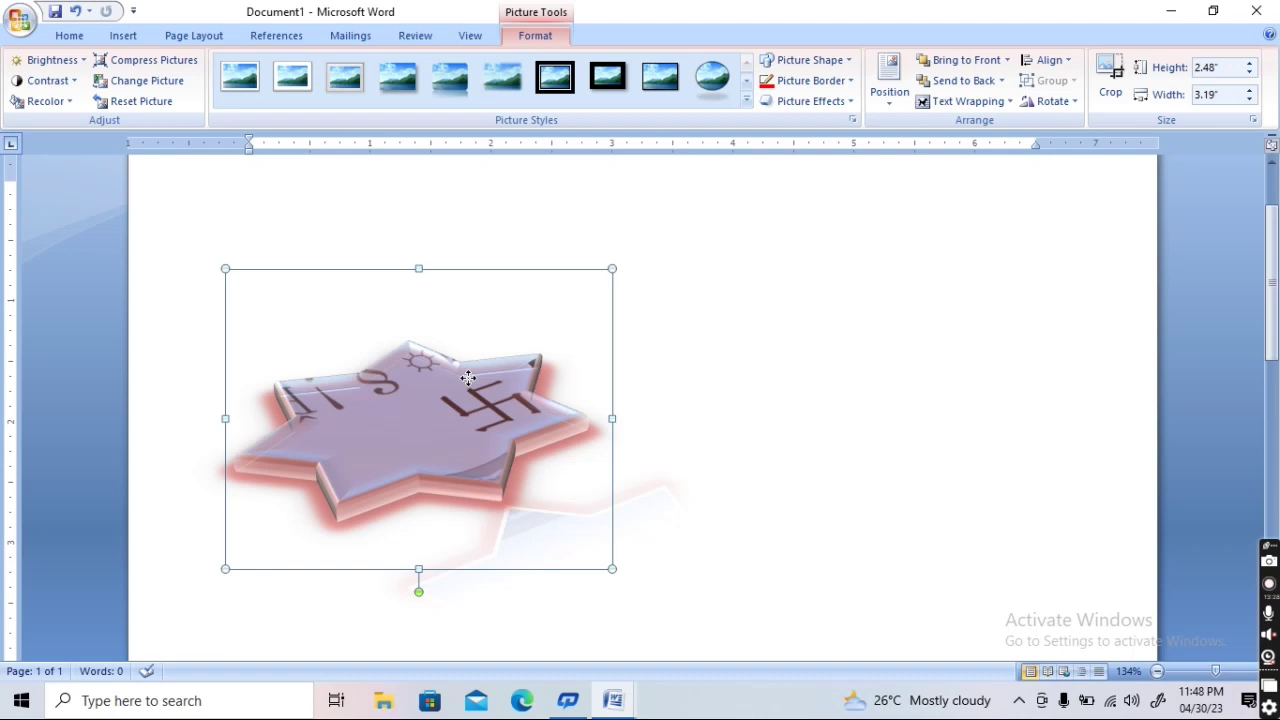
Delete the star picture and run a Clip Art search for 'car'
{"action": "key", "text": "Delete"}
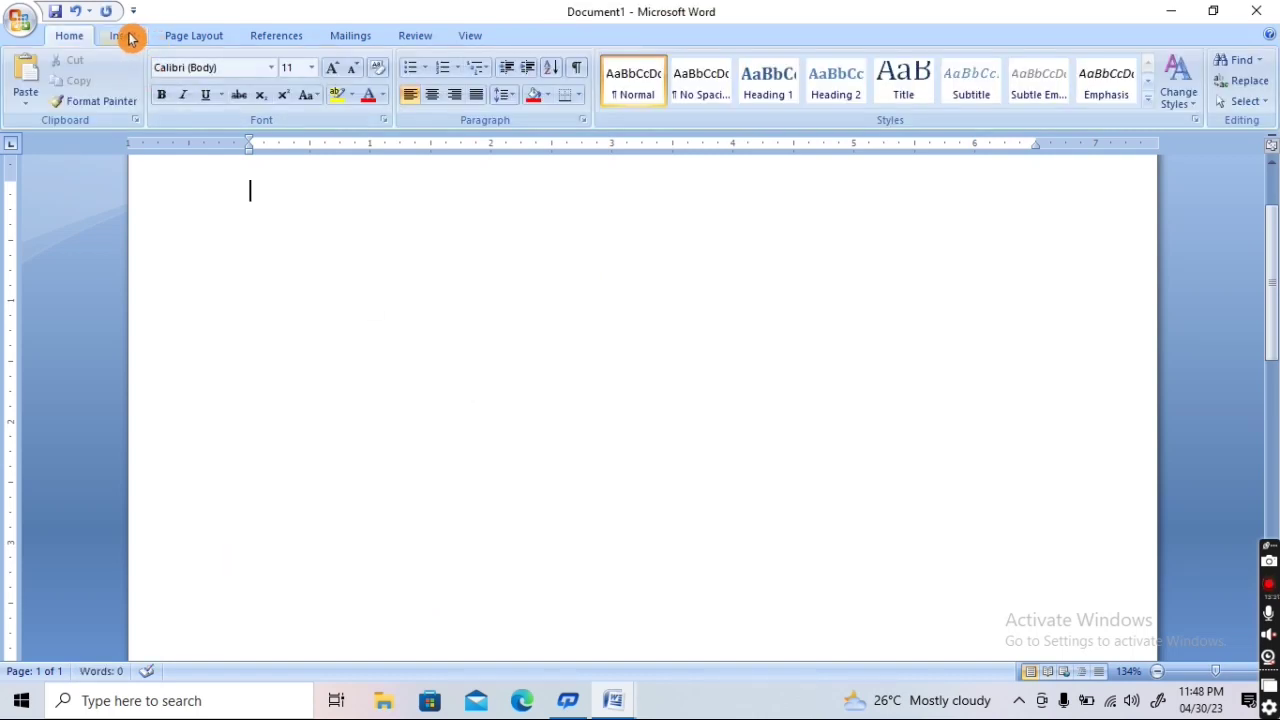
{"action": "left_click", "coordinate": [130, 38]}
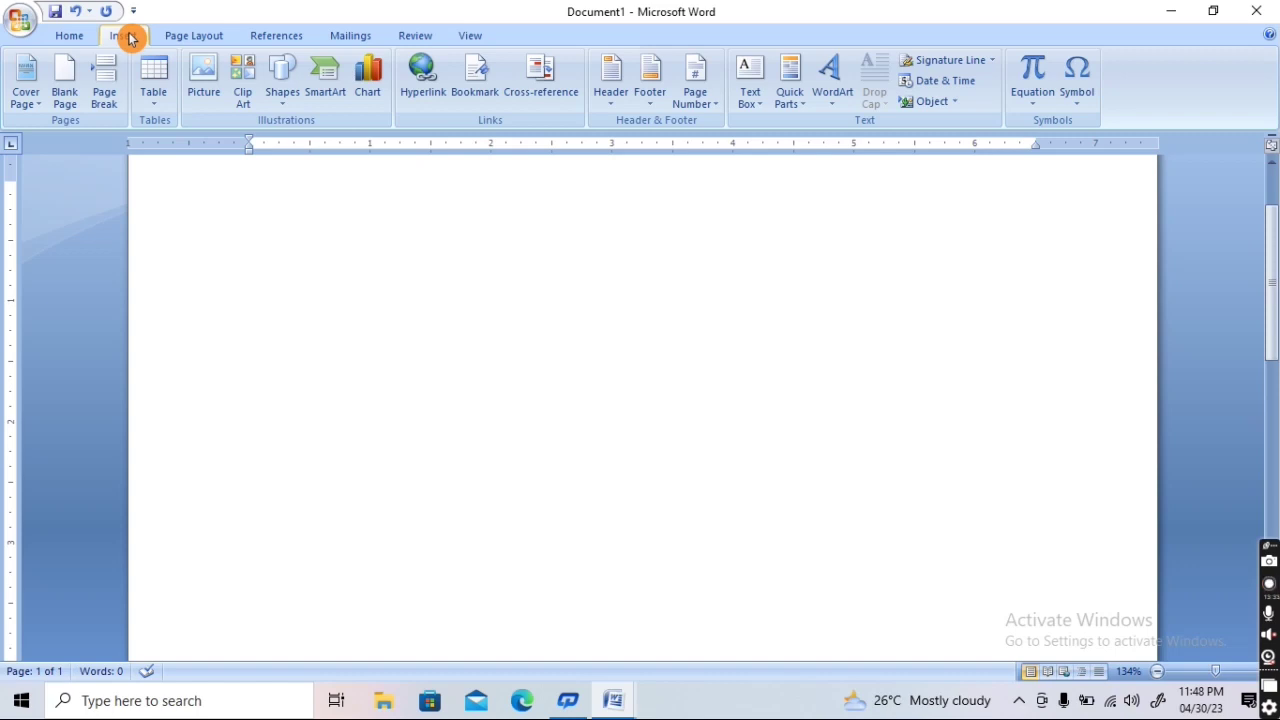
{"action": "left_click", "coordinate": [250, 84]}
{"action": "type", "text": "ca"}
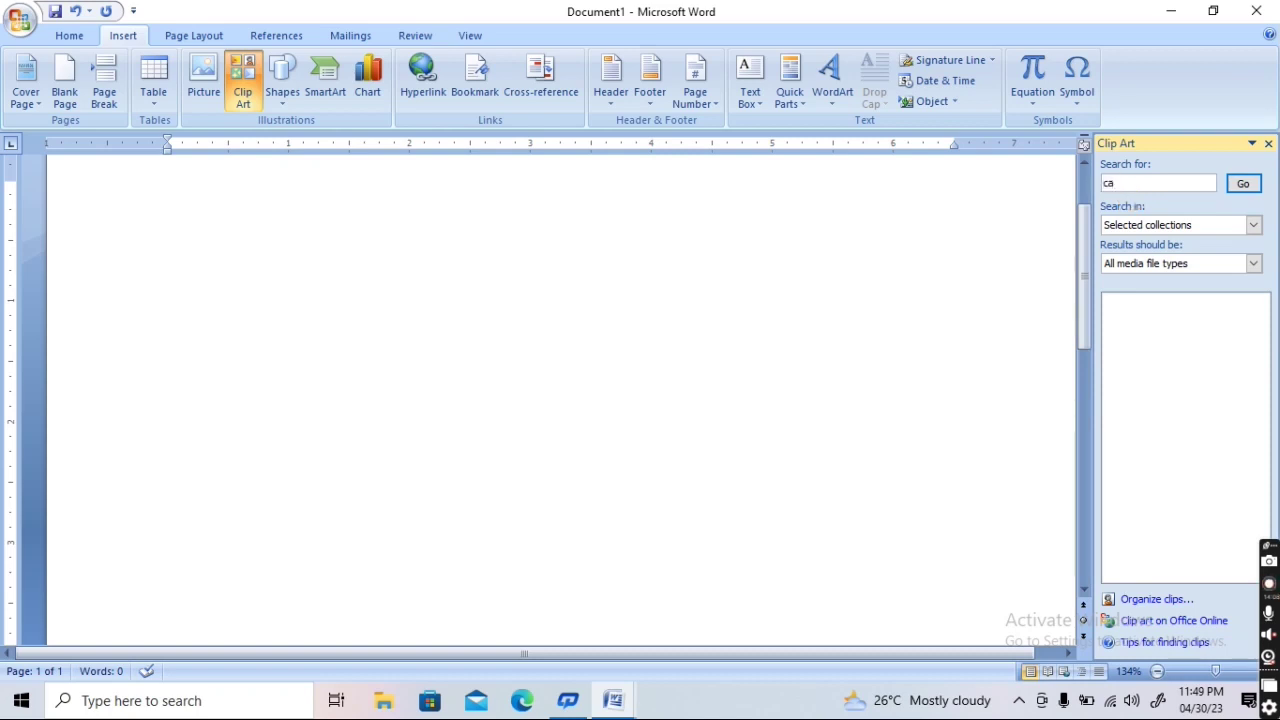
{"action": "left_click", "coordinate": [1126, 182]}
{"action": "type", "text": "r"}
{"action": "left_click", "coordinate": [1240, 183]}
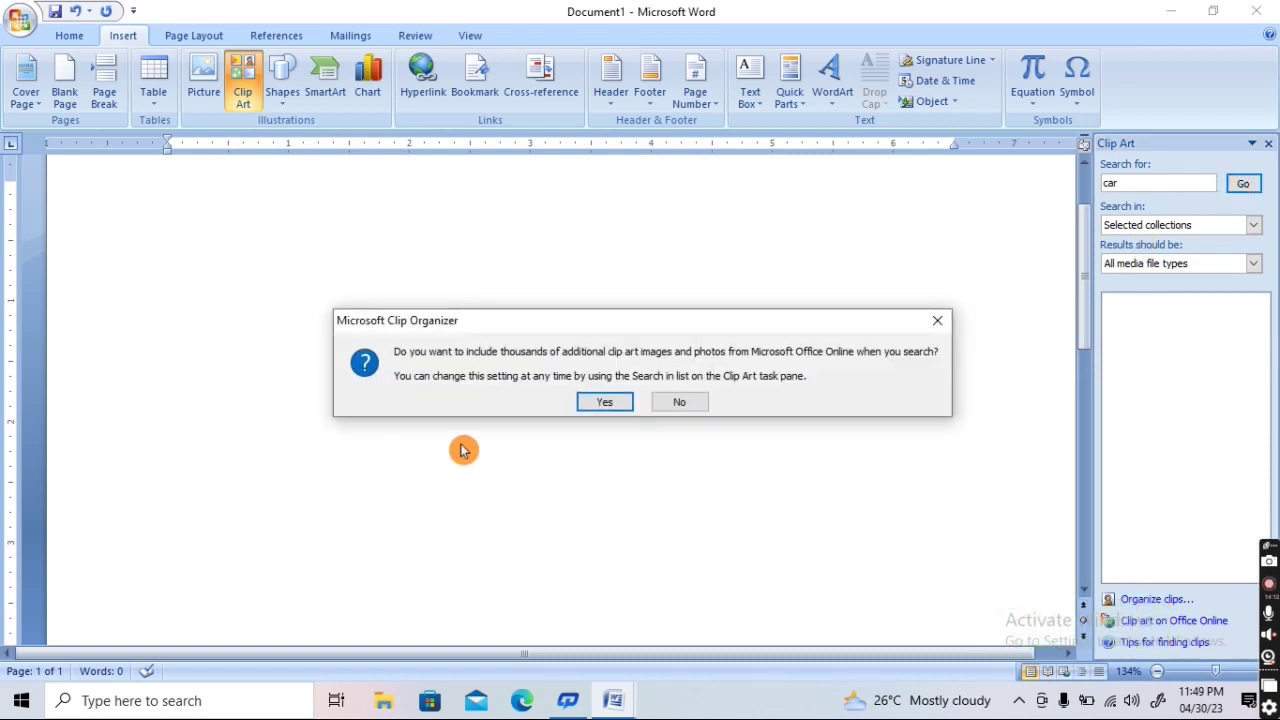
Search all clip art collections with no keyword and insert the eye-care clip
{"action": "left_click", "coordinate": [598, 409]}
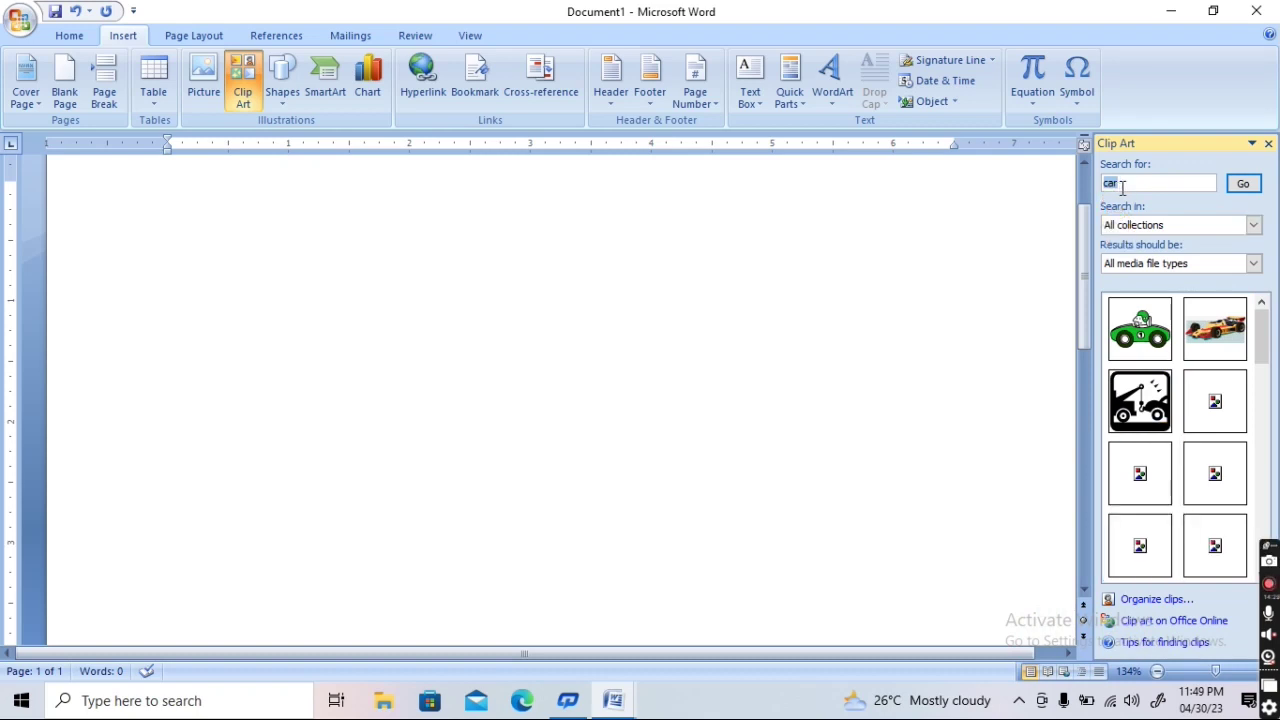
{"action": "key", "text": "BackSpace"}
{"action": "left_click", "coordinate": [1250, 185]}
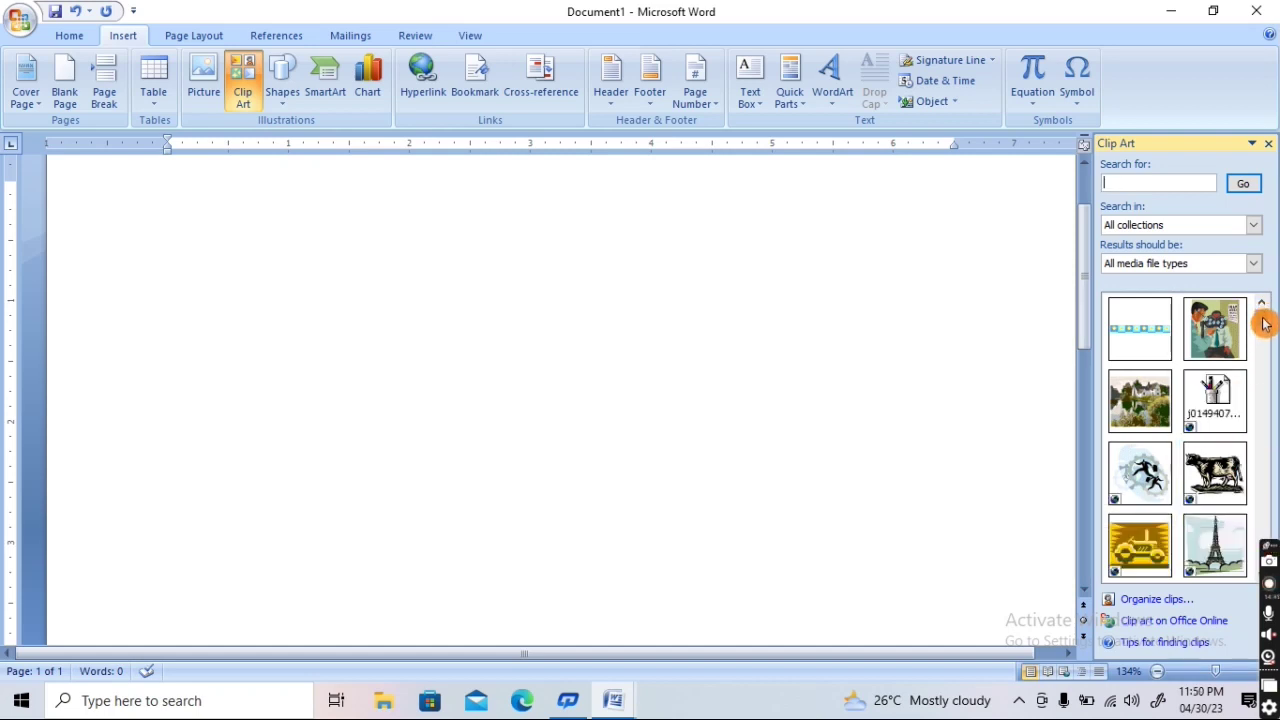
{"action": "mouse_move", "coordinate": [1264, 322]}
{"action": "left_mouse_down"}
{"action": "mouse_move", "coordinate": [1265, 344]}
{"action": "mouse_move", "coordinate": [1264, 318]}
{"action": "left_mouse_up"}
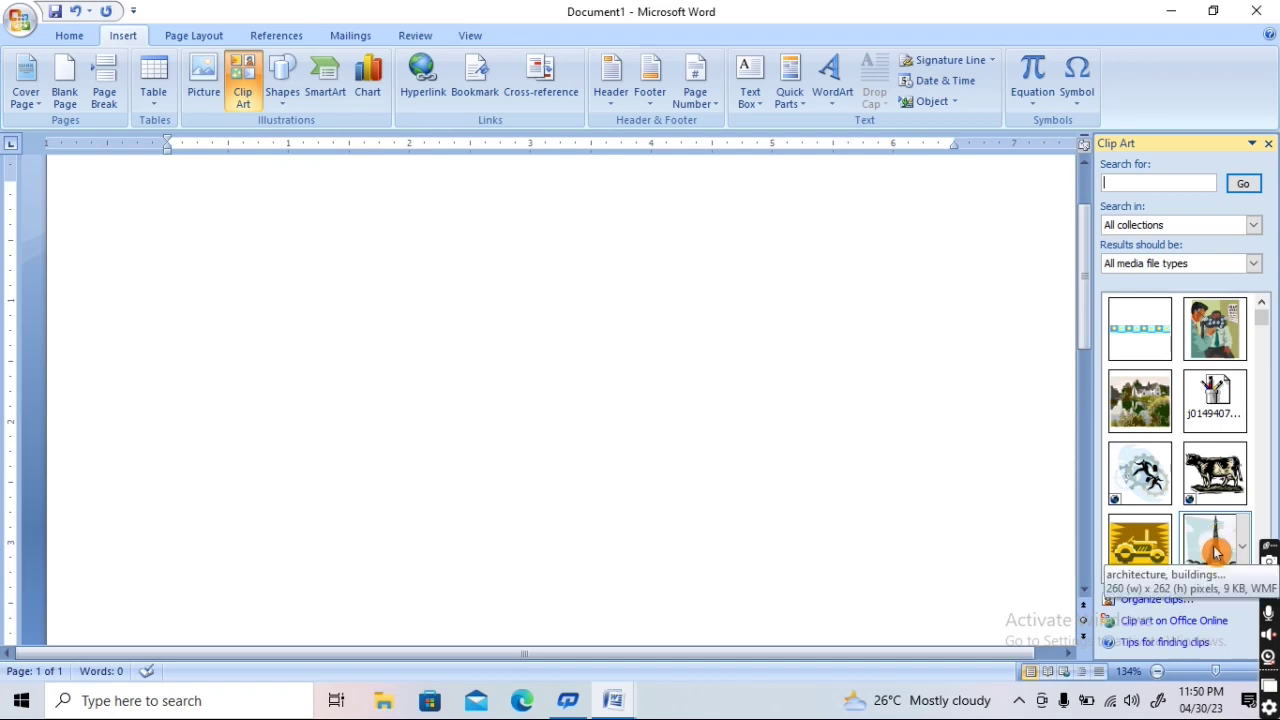
{"action": "left_click", "coordinate": [1208, 340]}
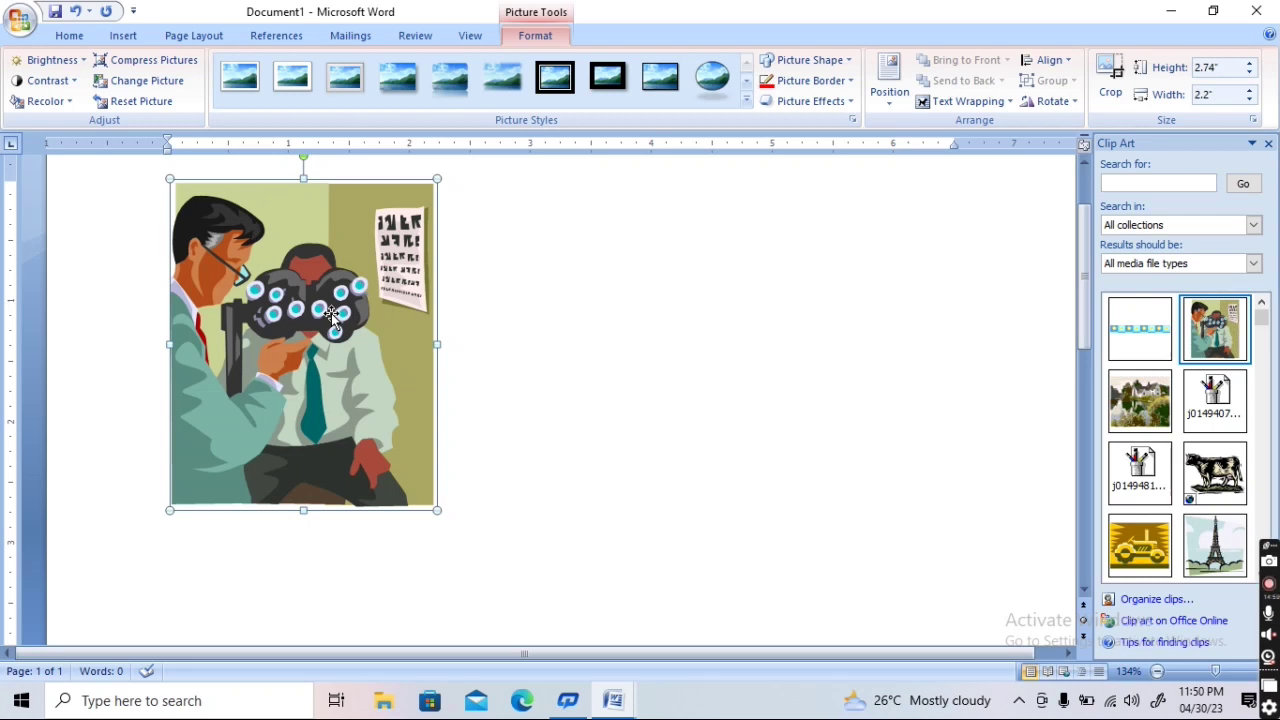
{"action": "left_click", "coordinate": [529, 40]}
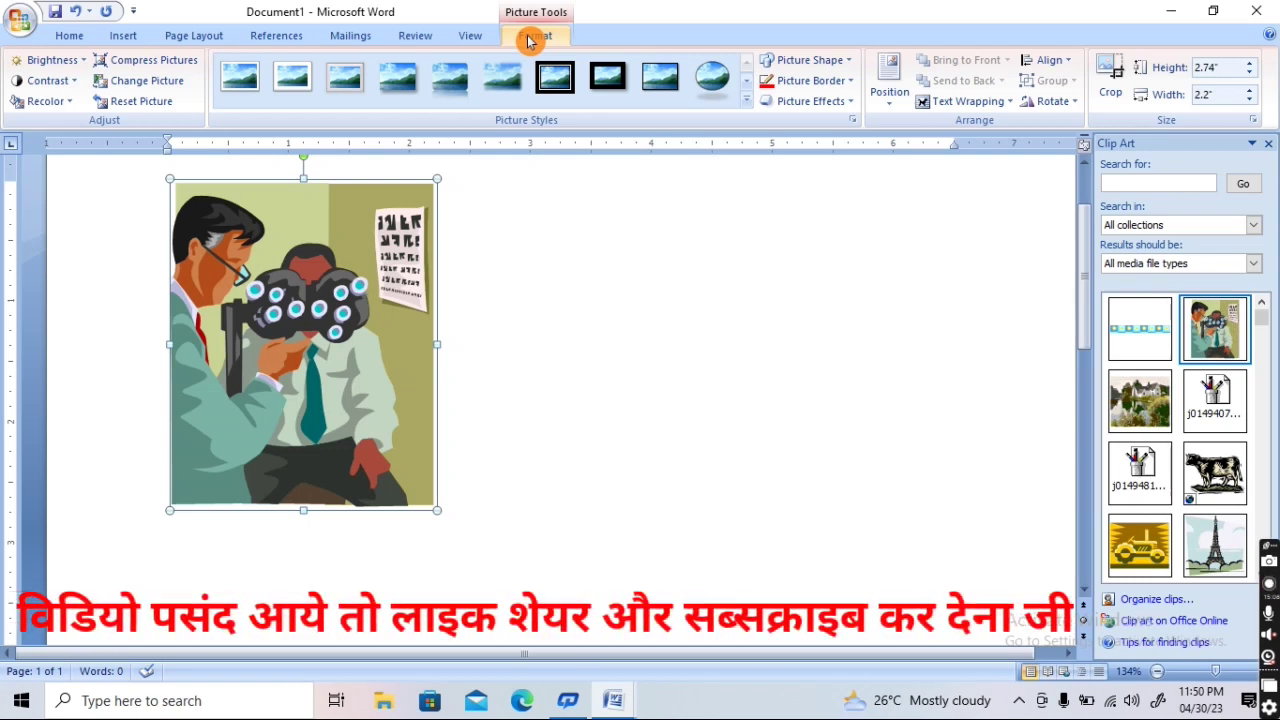
{"action": "left_click", "coordinate": [135, 36]}
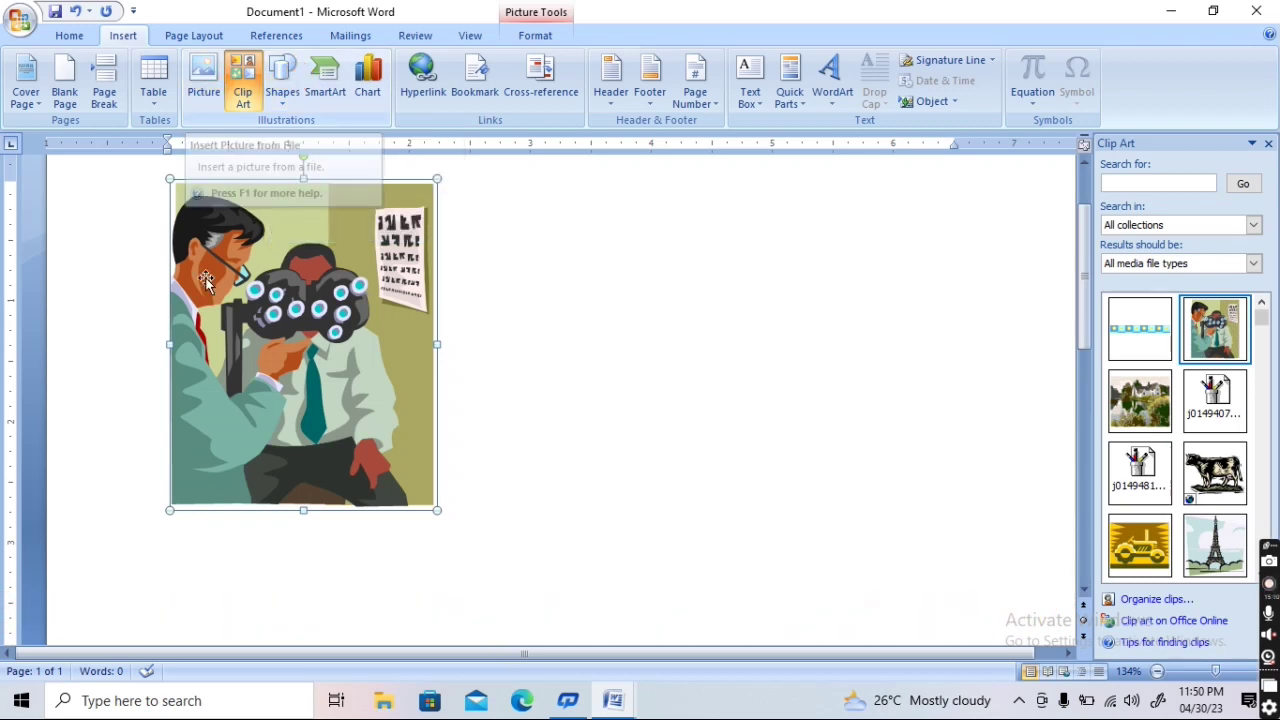
{"action": "left_click", "coordinate": [538, 37]}
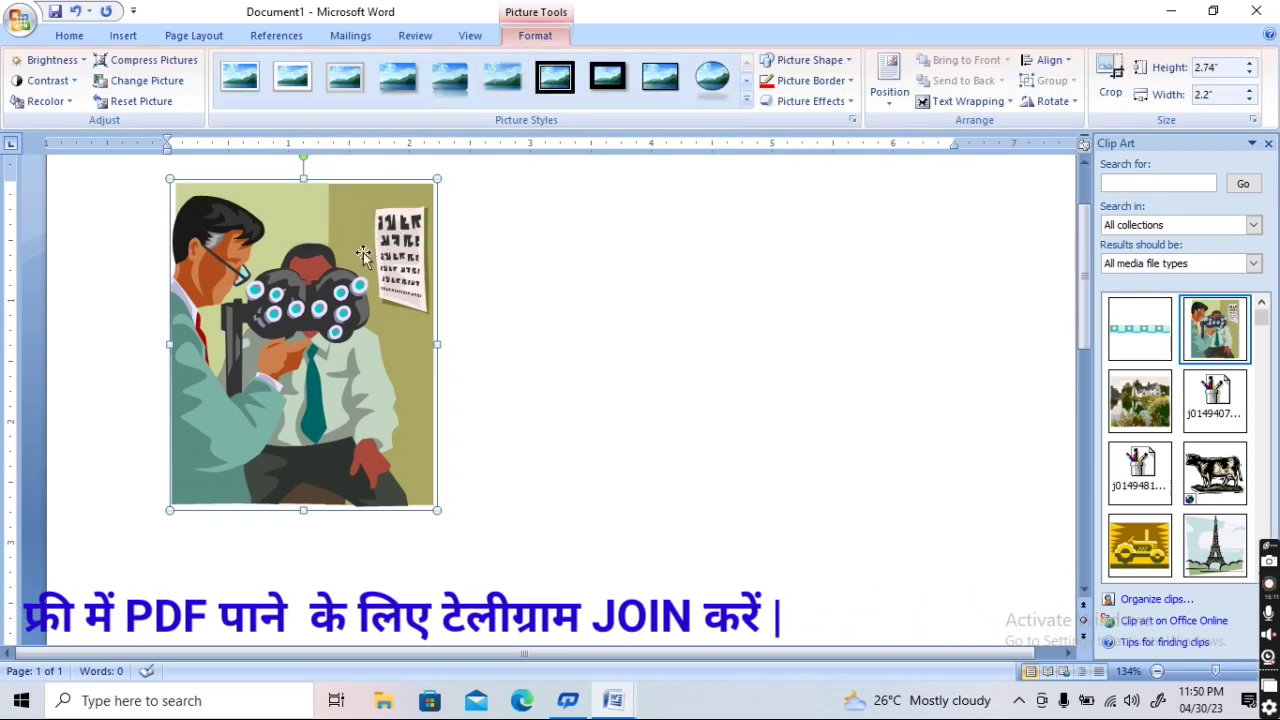
{"action": "left_click", "coordinate": [503, 305]}
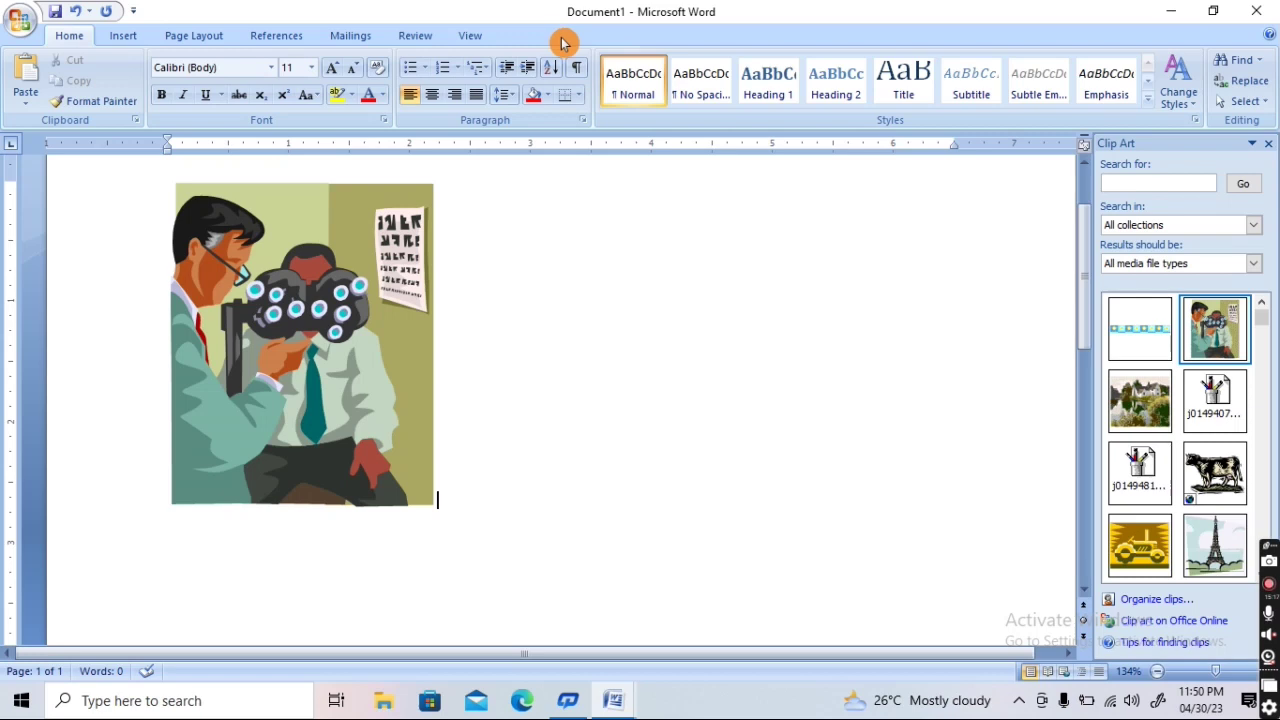
{"action": "double_click", "coordinate": [362, 287]}
{"action": "left_click", "coordinate": [533, 40]}
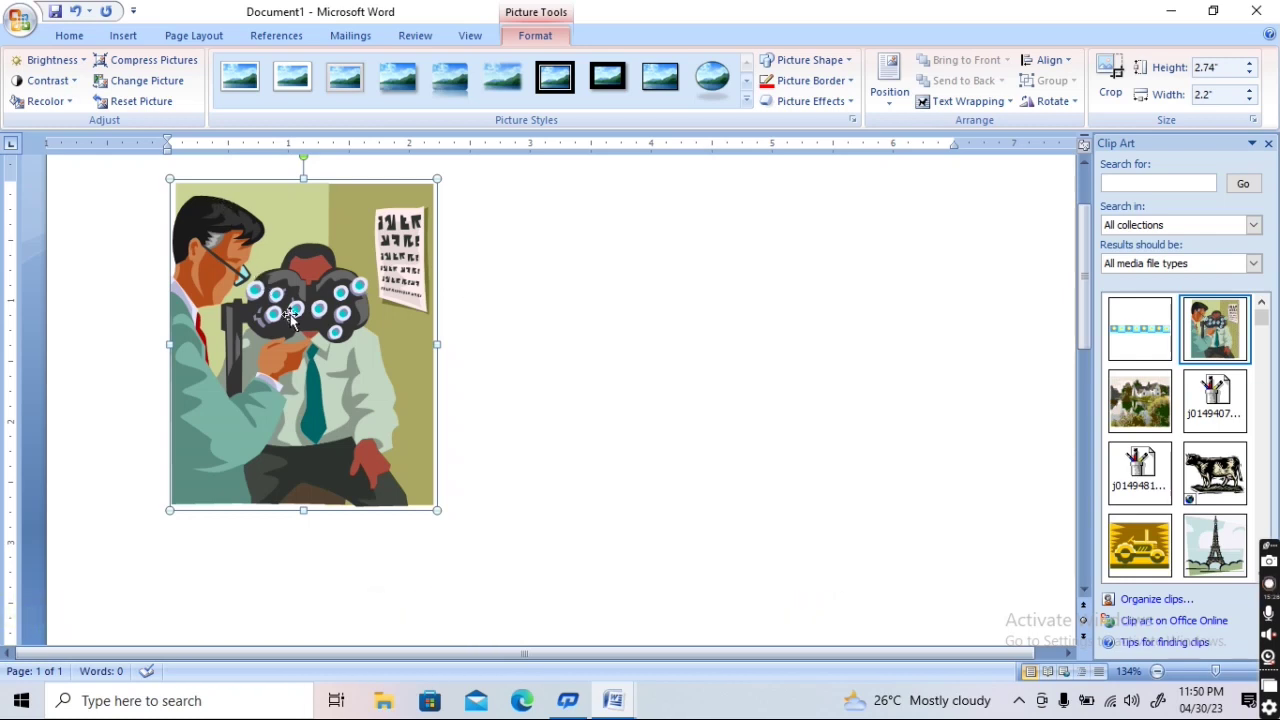
{"action": "left_click", "coordinate": [60, 60]}
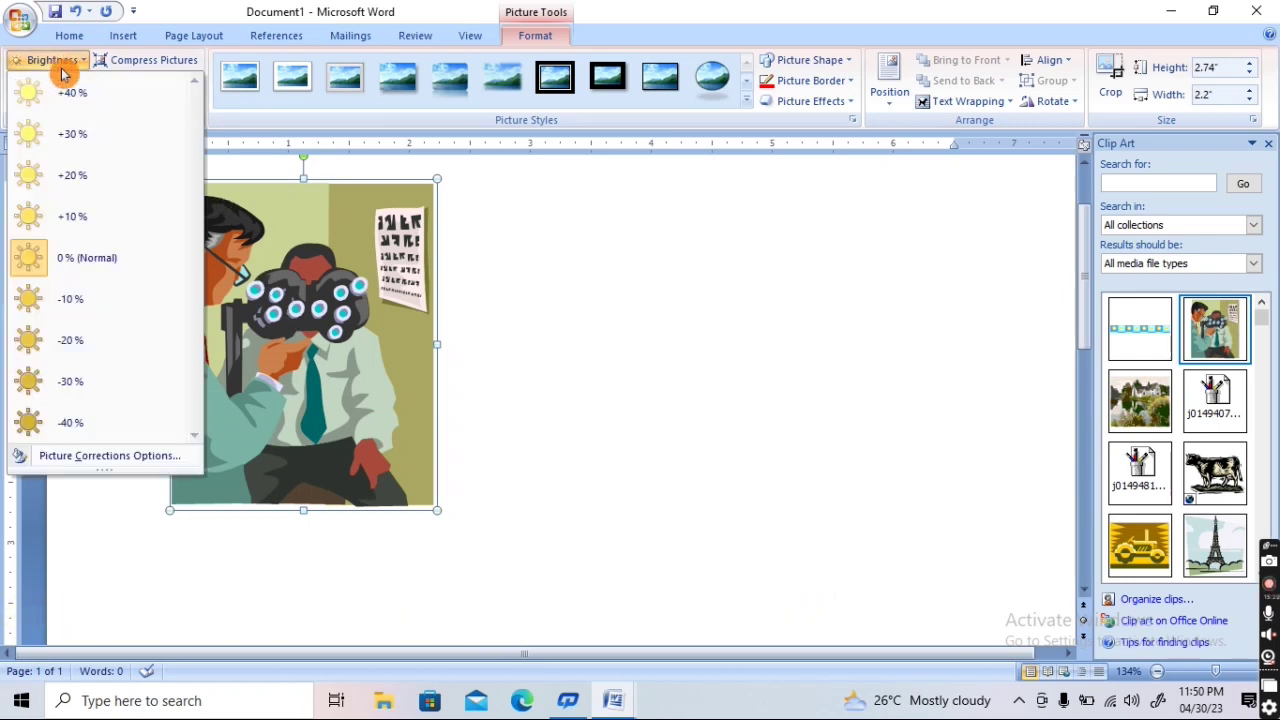
{"action": "left_click", "coordinate": [70, 150]}
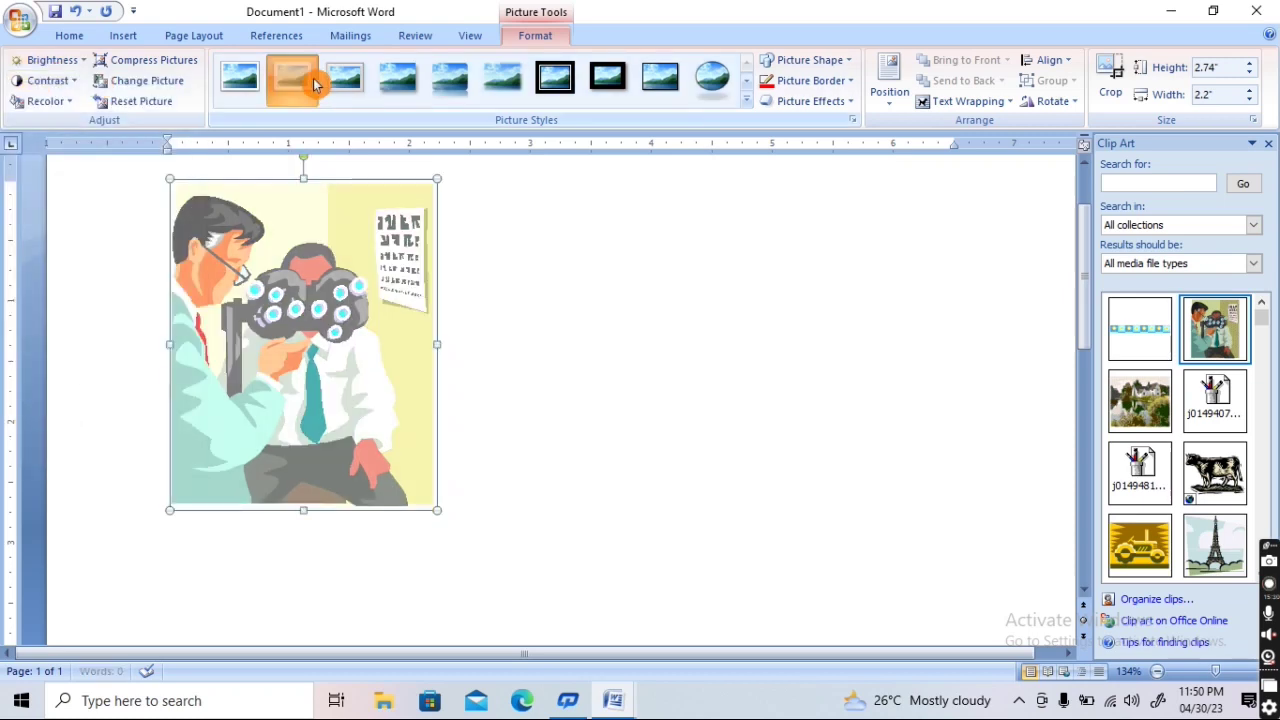
{"action": "left_click", "coordinate": [568, 95]}
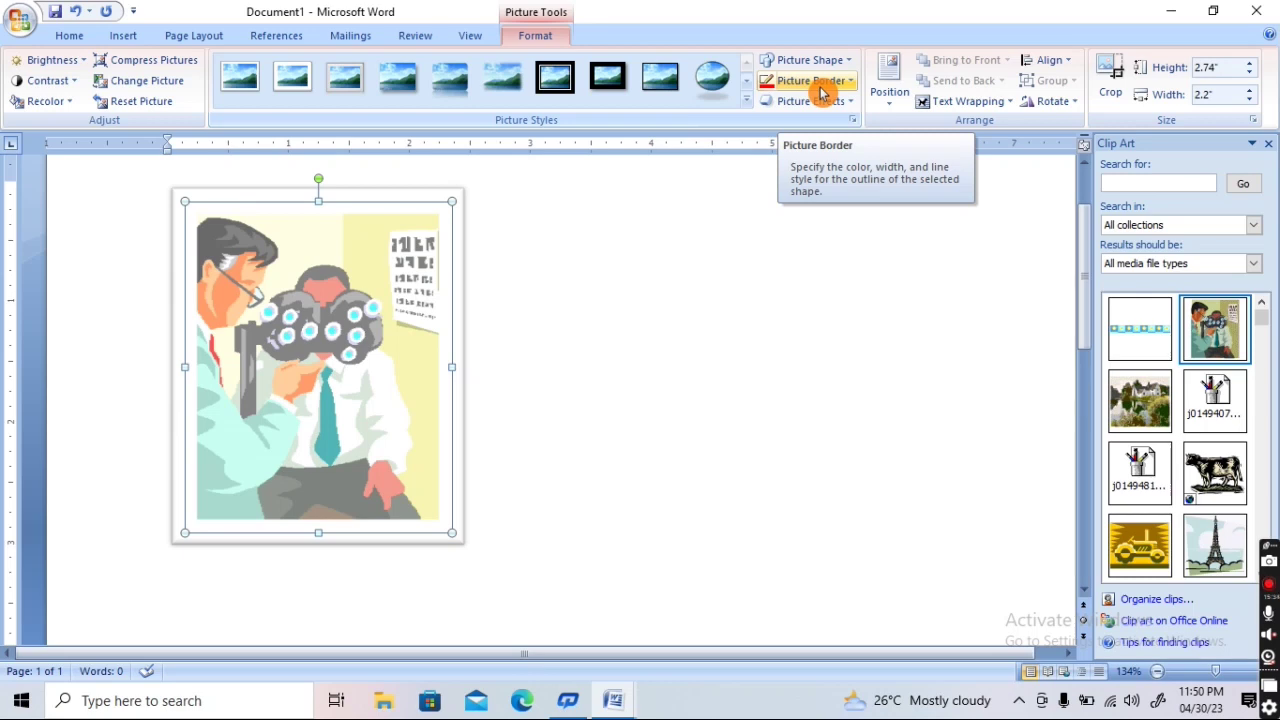
{"action": "key", "text": "ctrl+z"}
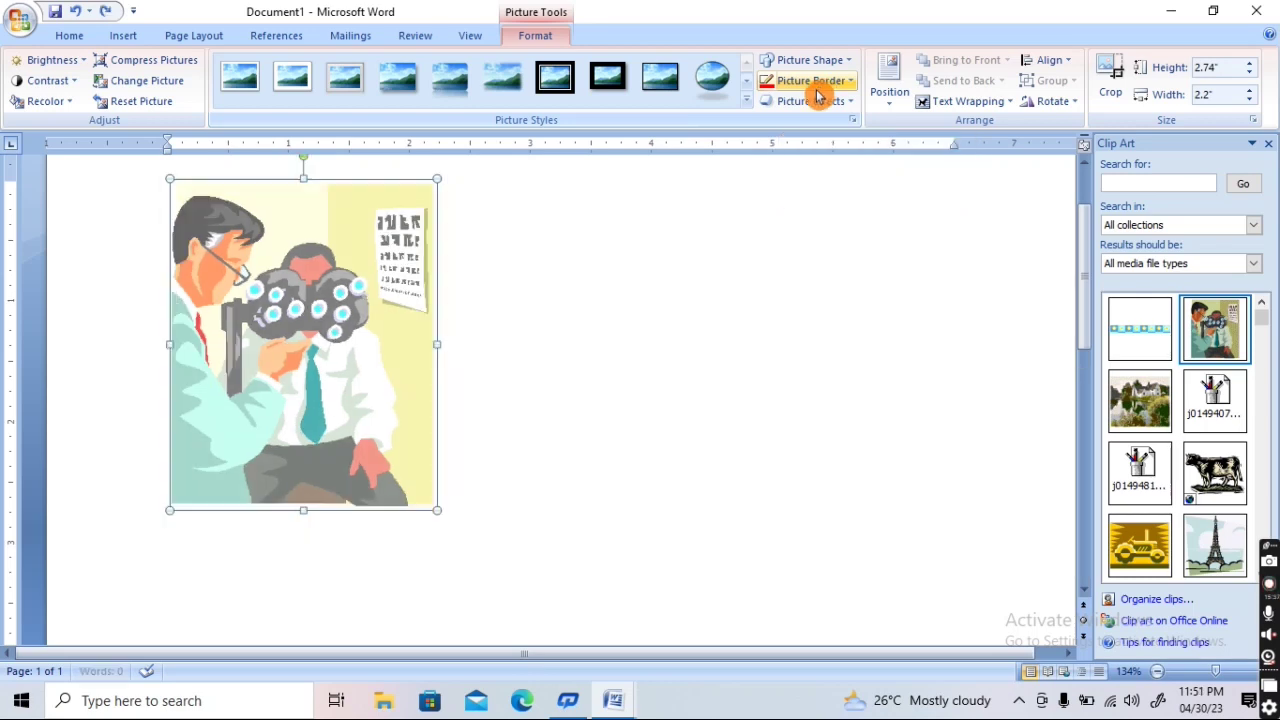
{"action": "key", "text": "ctrl+z"}
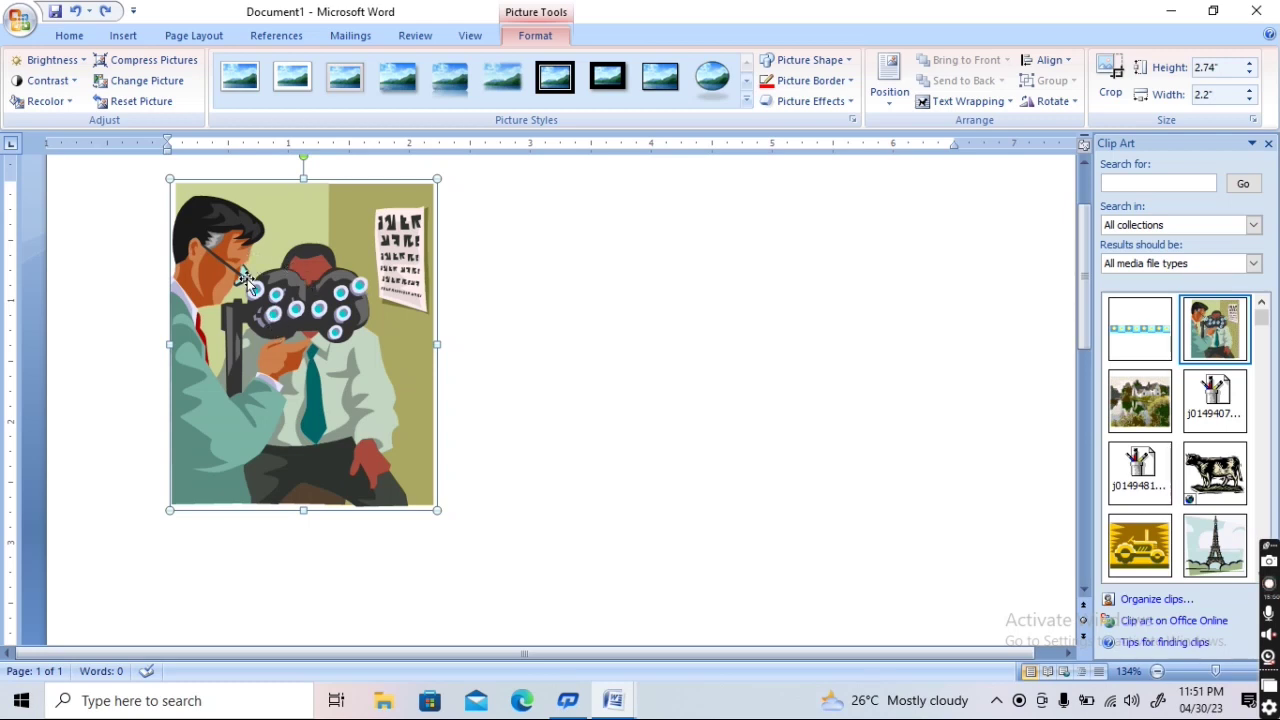
Convert the clip art to an editable drawing and fill the man's hair red
{"action": "right_click", "coordinate": [249, 284]}
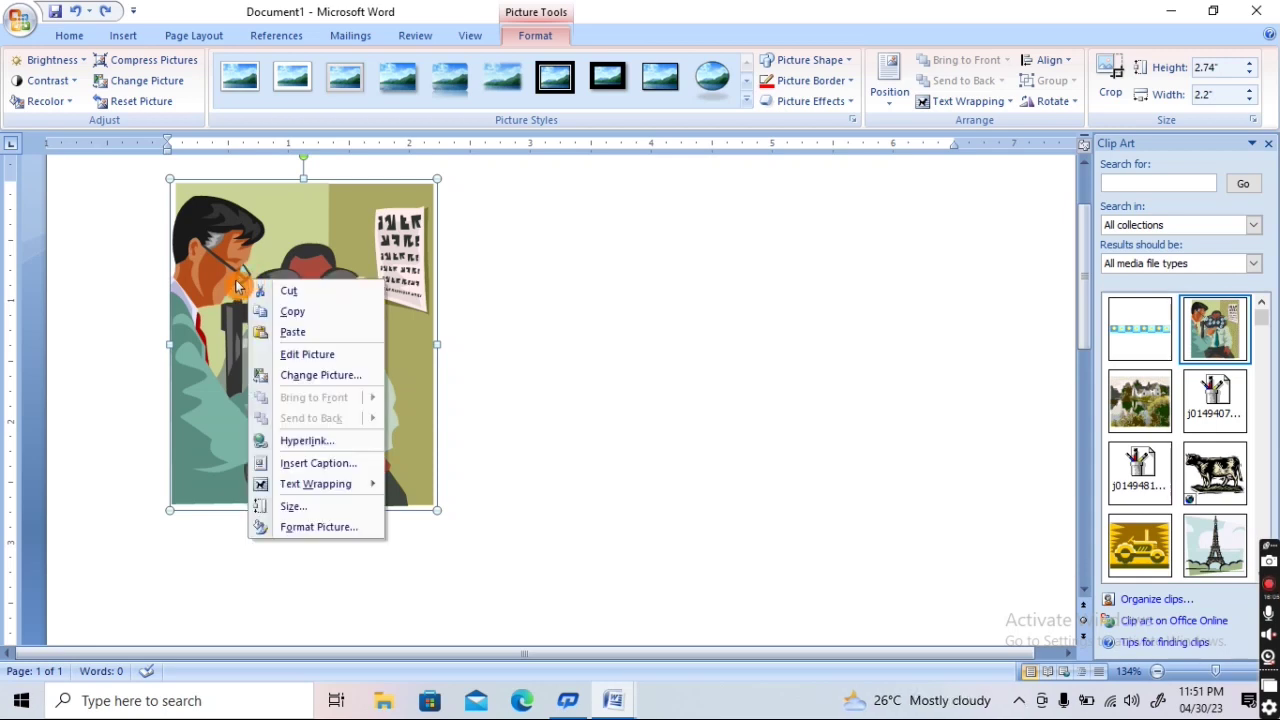
{"action": "left_click", "coordinate": [295, 357]}
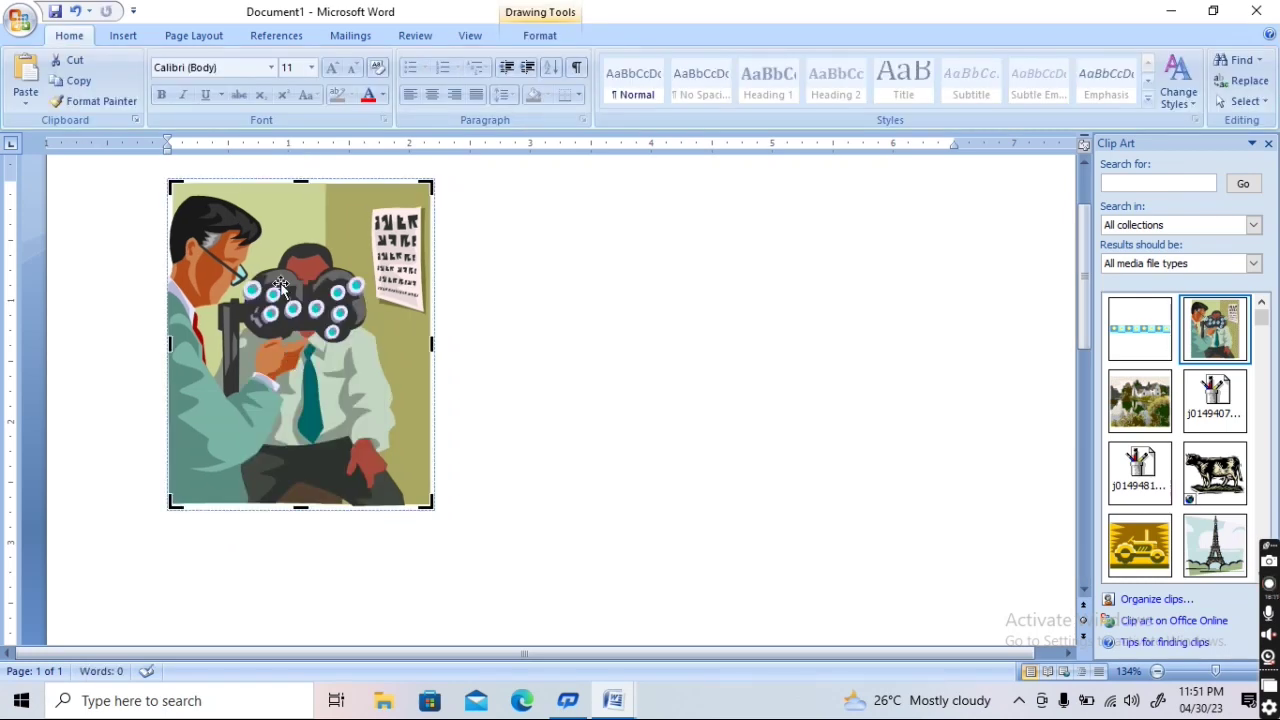
{"action": "left_click", "coordinate": [232, 230]}
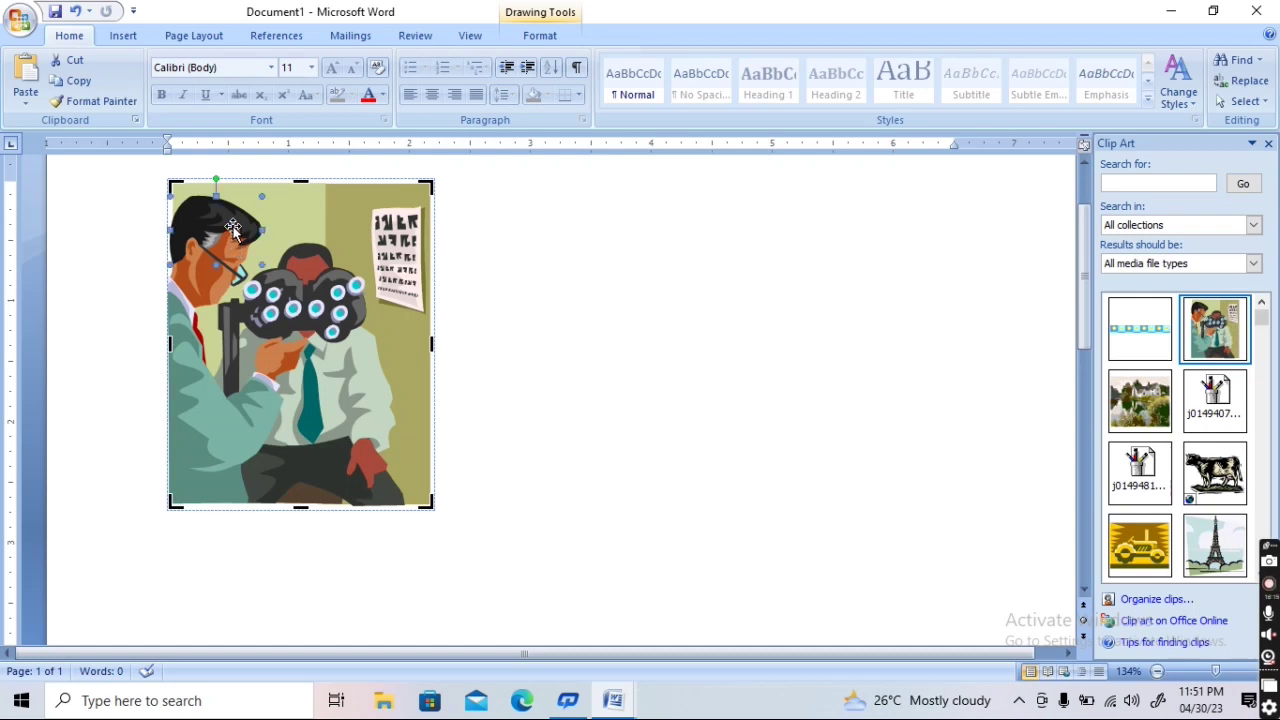
{"action": "left_click", "coordinate": [543, 35]}
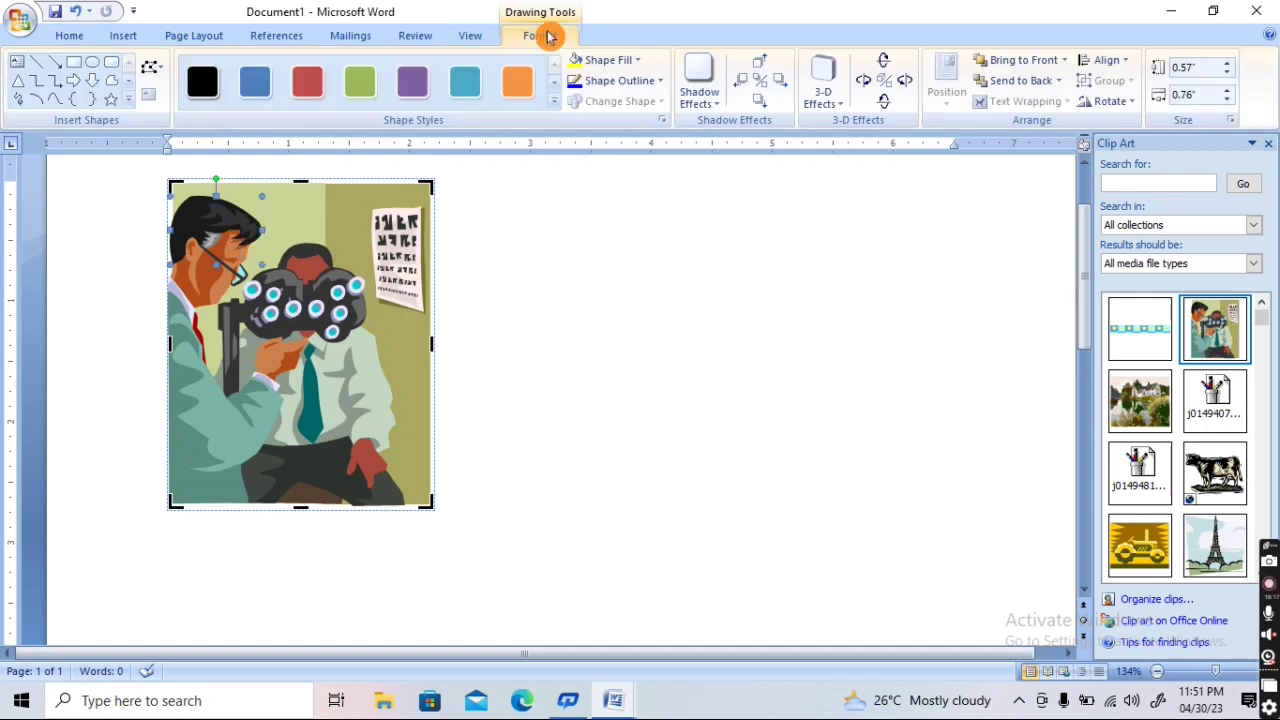
{"action": "left_click", "coordinate": [631, 60]}
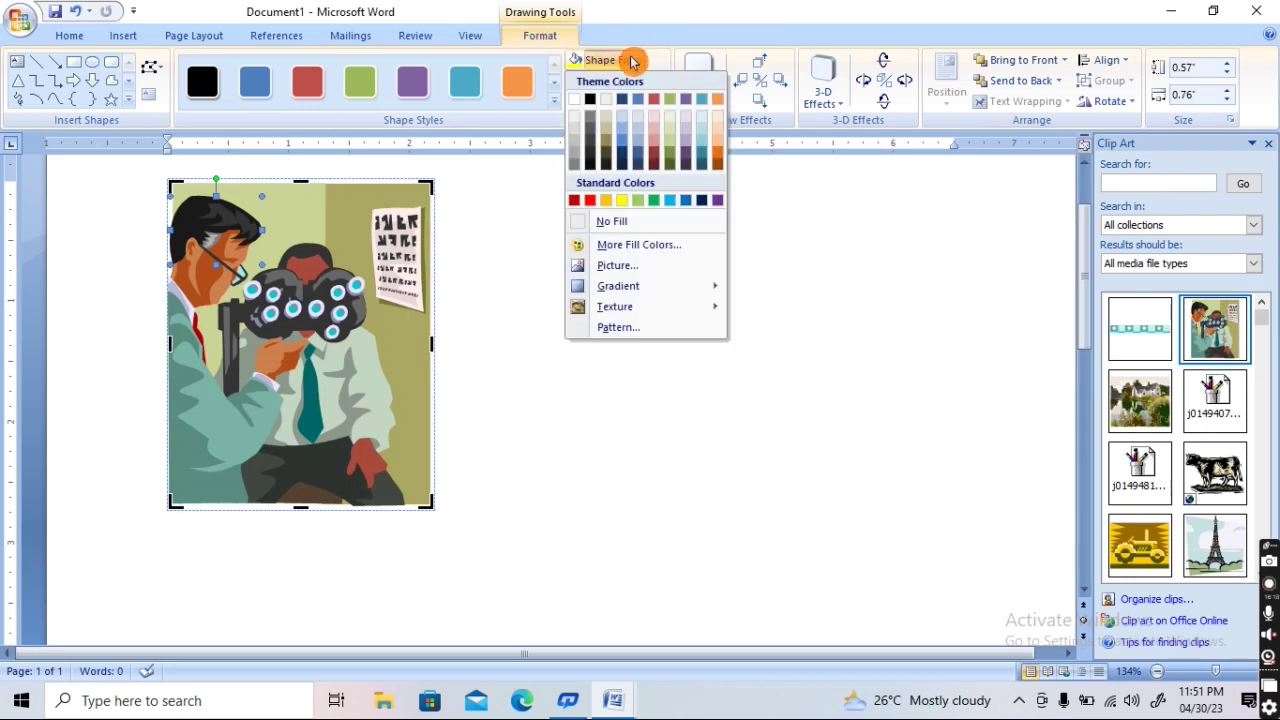
{"action": "left_click", "coordinate": [592, 204]}
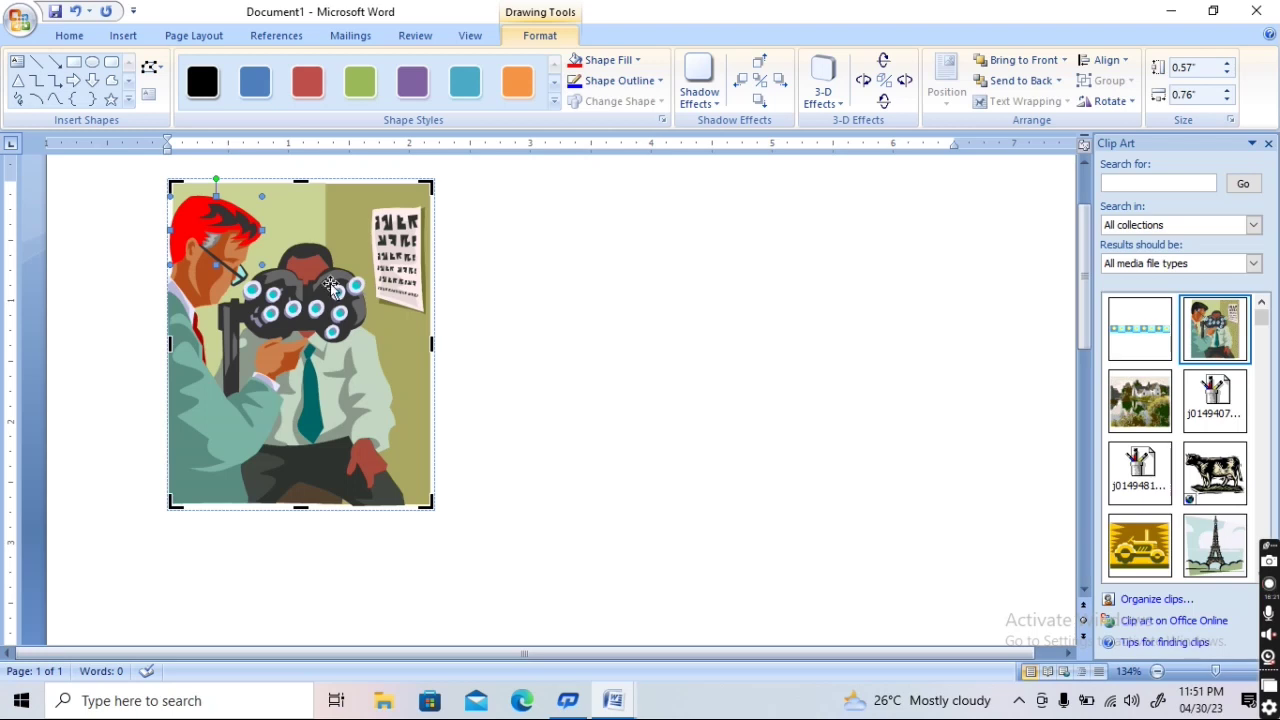
Fill the background panel gold and the right man's shirt blue
{"action": "left_click", "coordinate": [341, 232]}
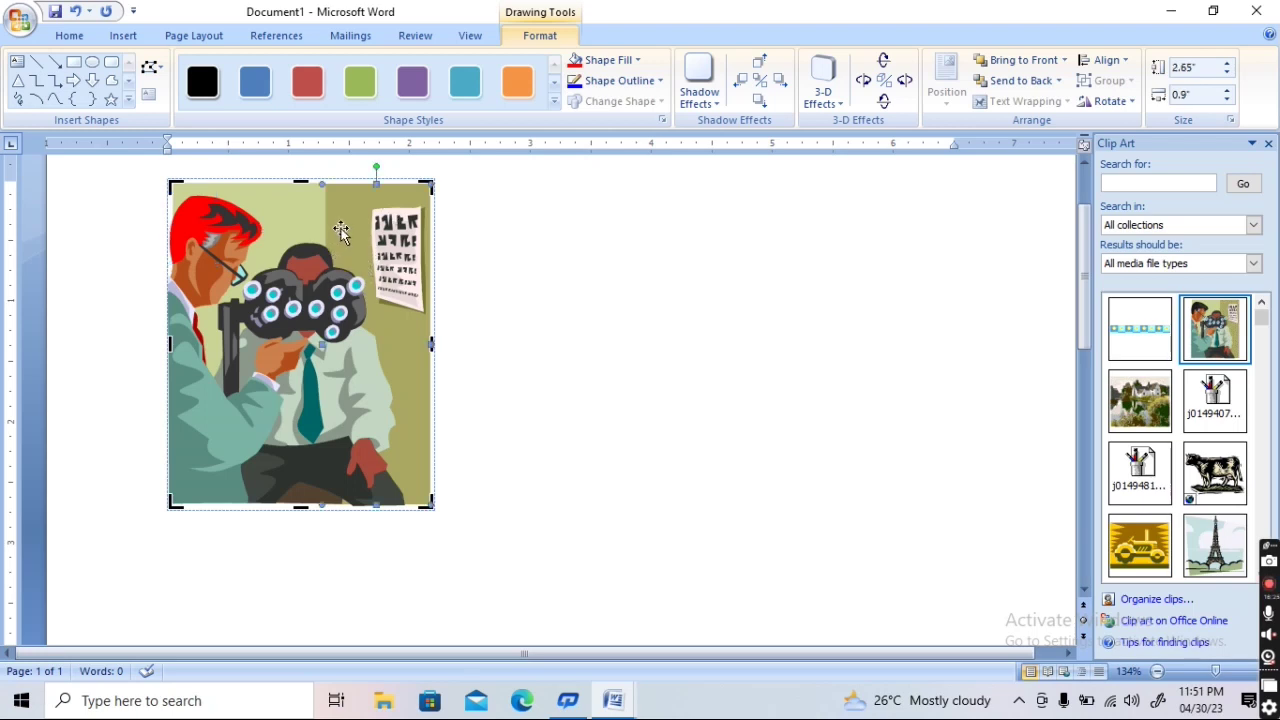
{"action": "left_click", "coordinate": [612, 60]}
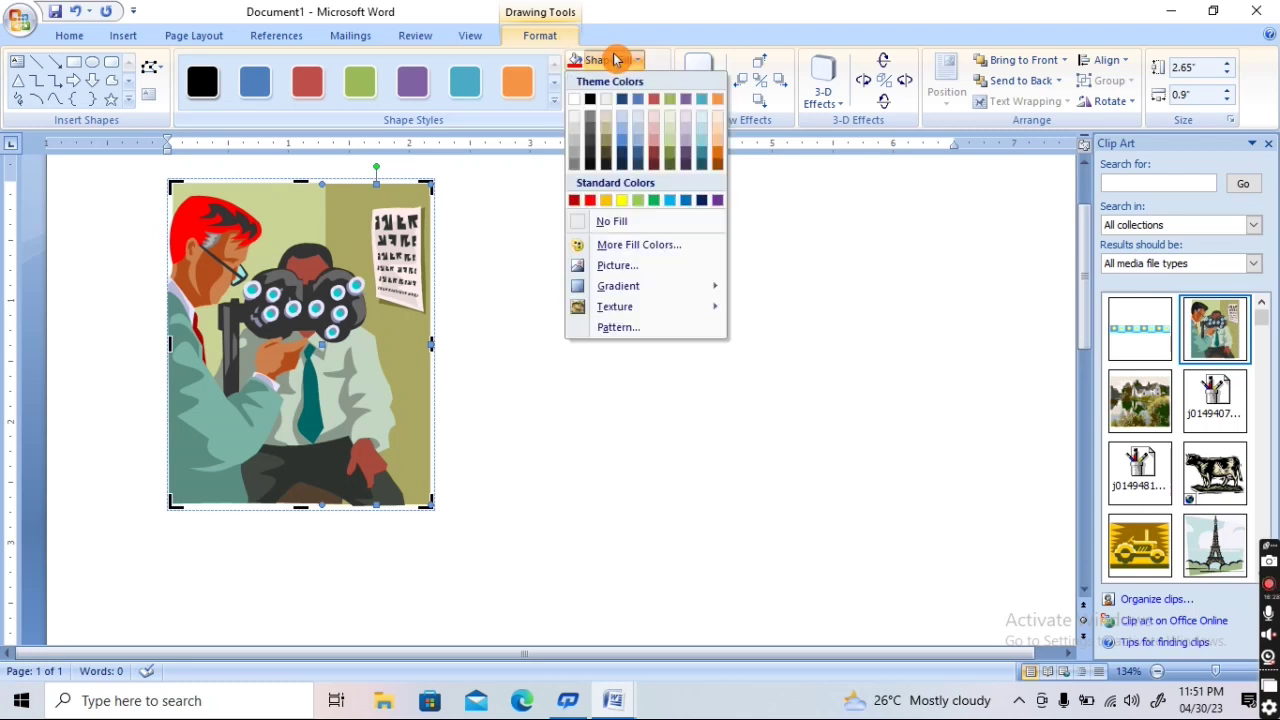
{"action": "left_click", "coordinate": [612, 203]}
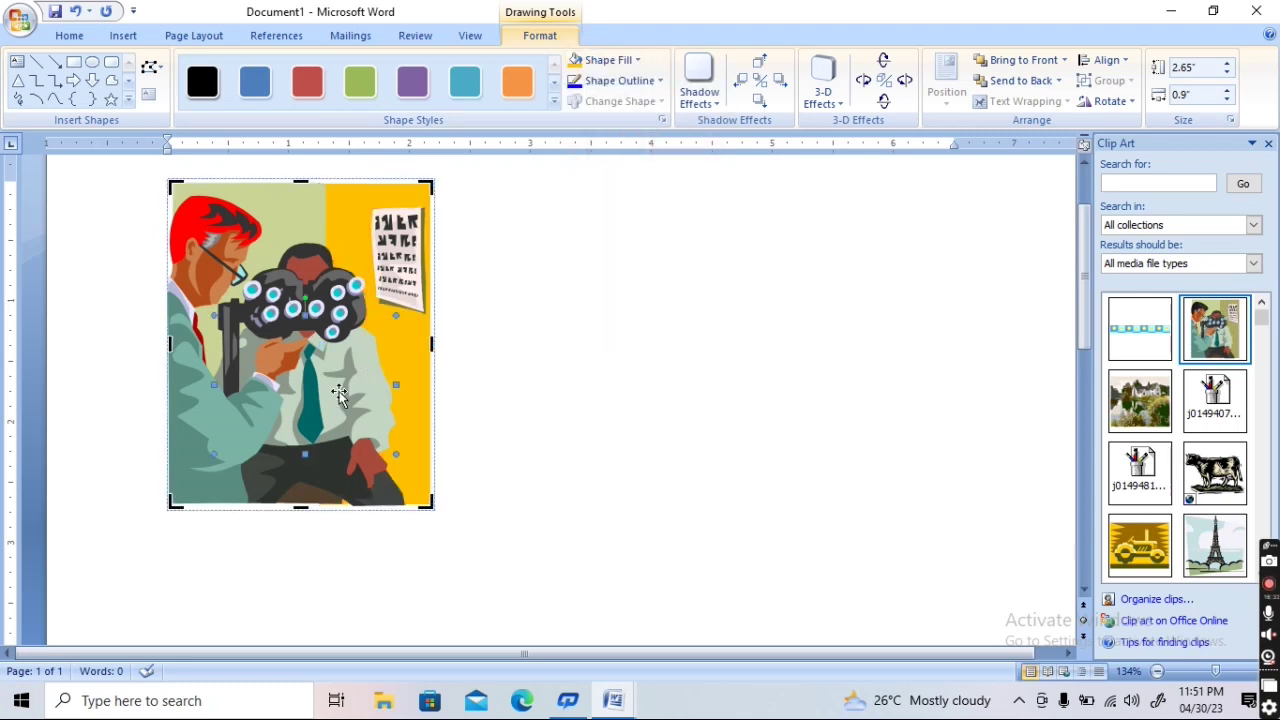
{"action": "left_click", "coordinate": [588, 60]}
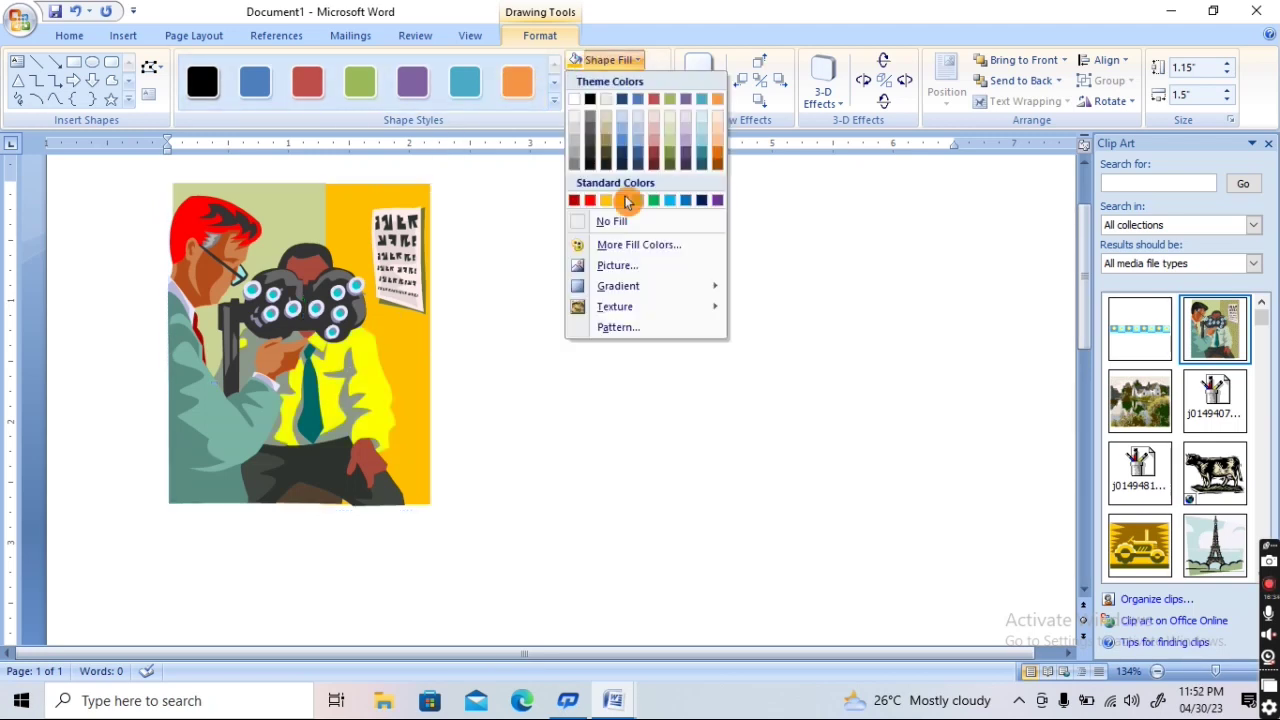
{"action": "left_click", "coordinate": [670, 205]}
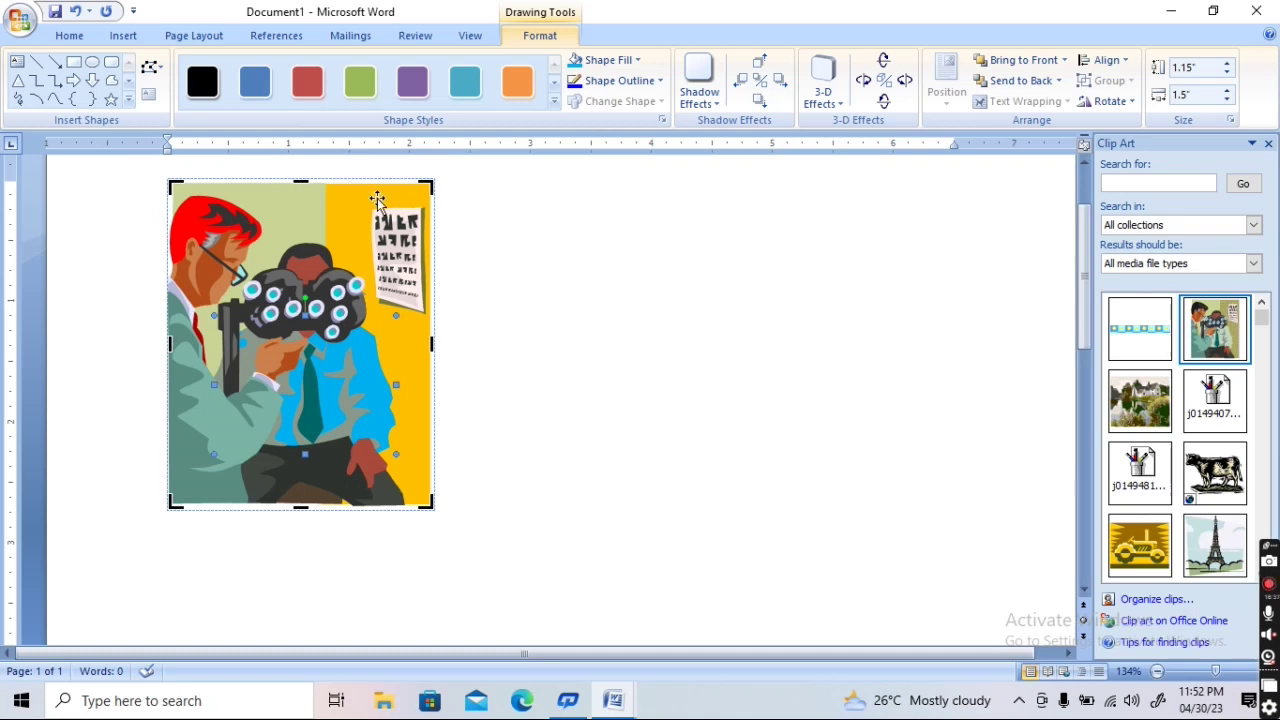
Fill the left man's shirt purple, then select the whole clip art picture
{"action": "left_click", "coordinate": [212, 402]}
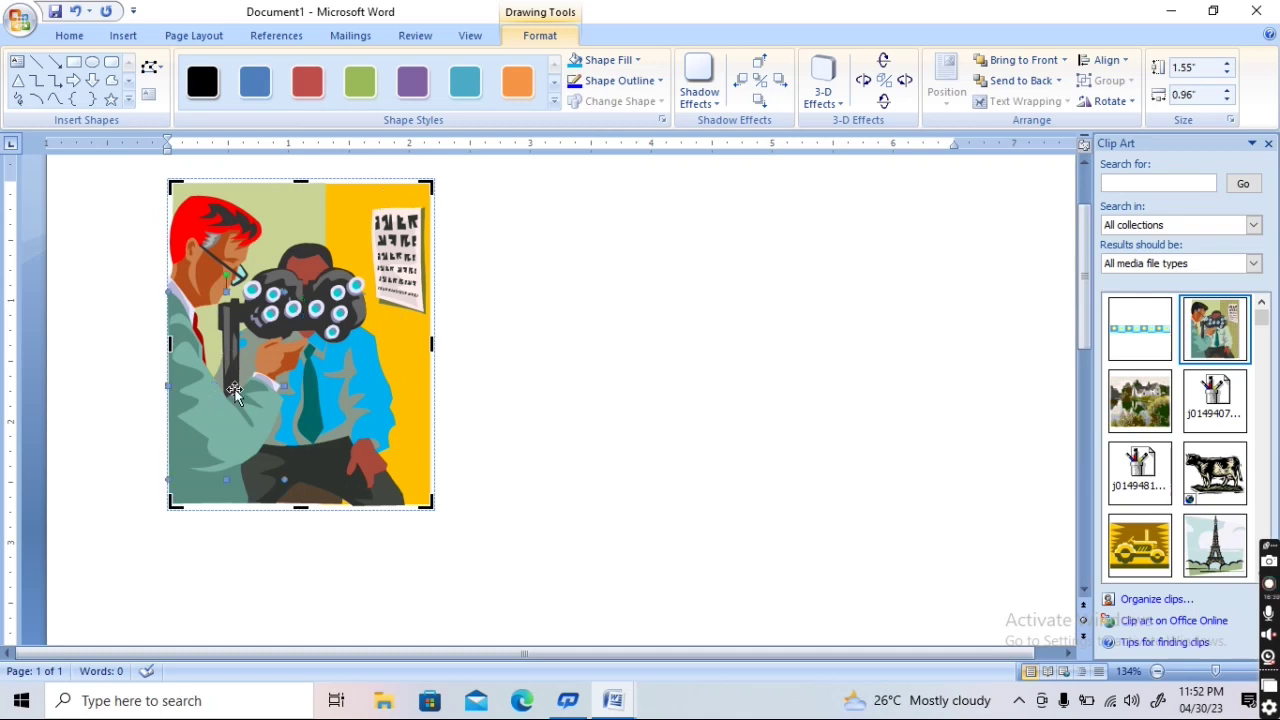
{"action": "left_click", "coordinate": [630, 62]}
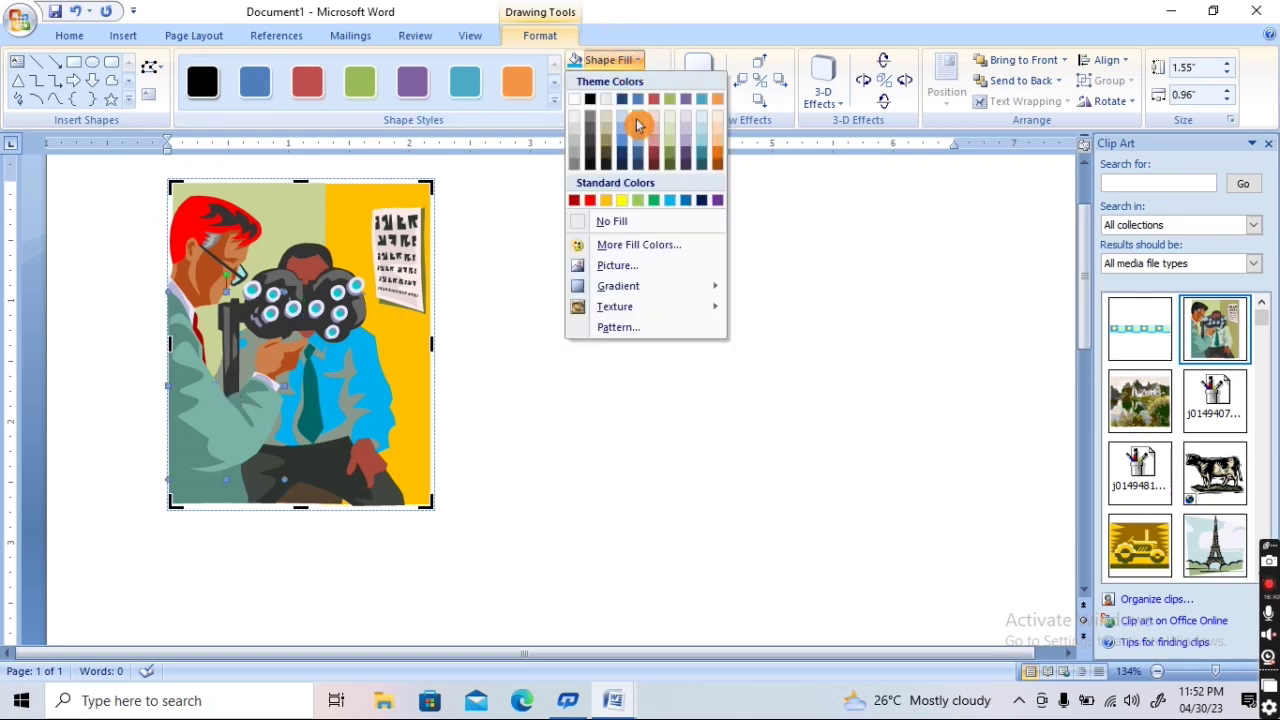
{"action": "left_click", "coordinate": [720, 204]}
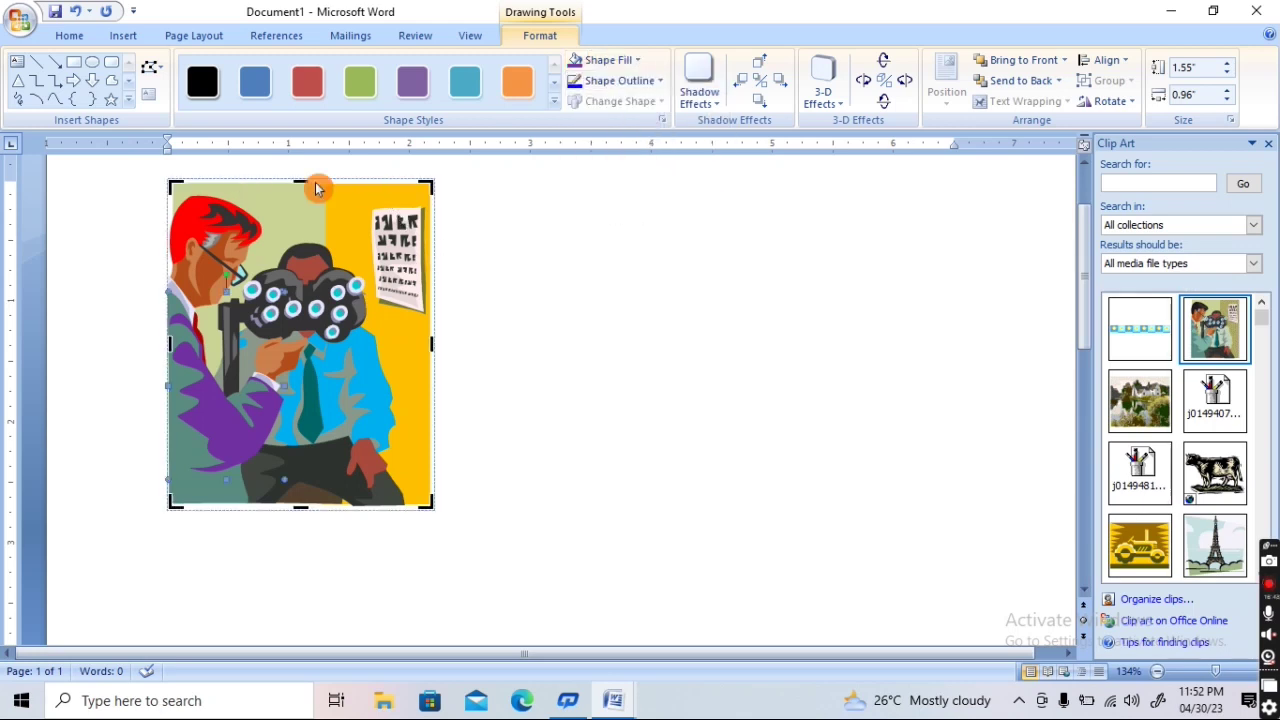
{"action": "left_click", "coordinate": [381, 190]}
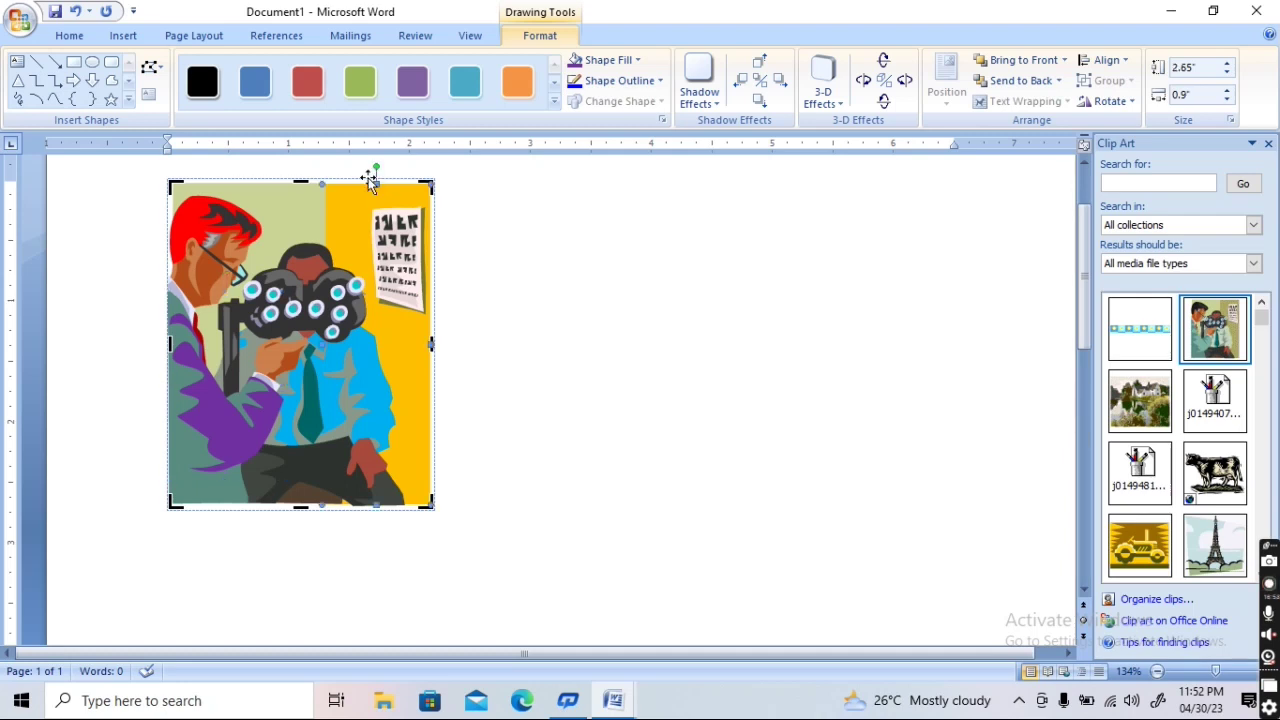
{"action": "left_click", "coordinate": [368, 181]}
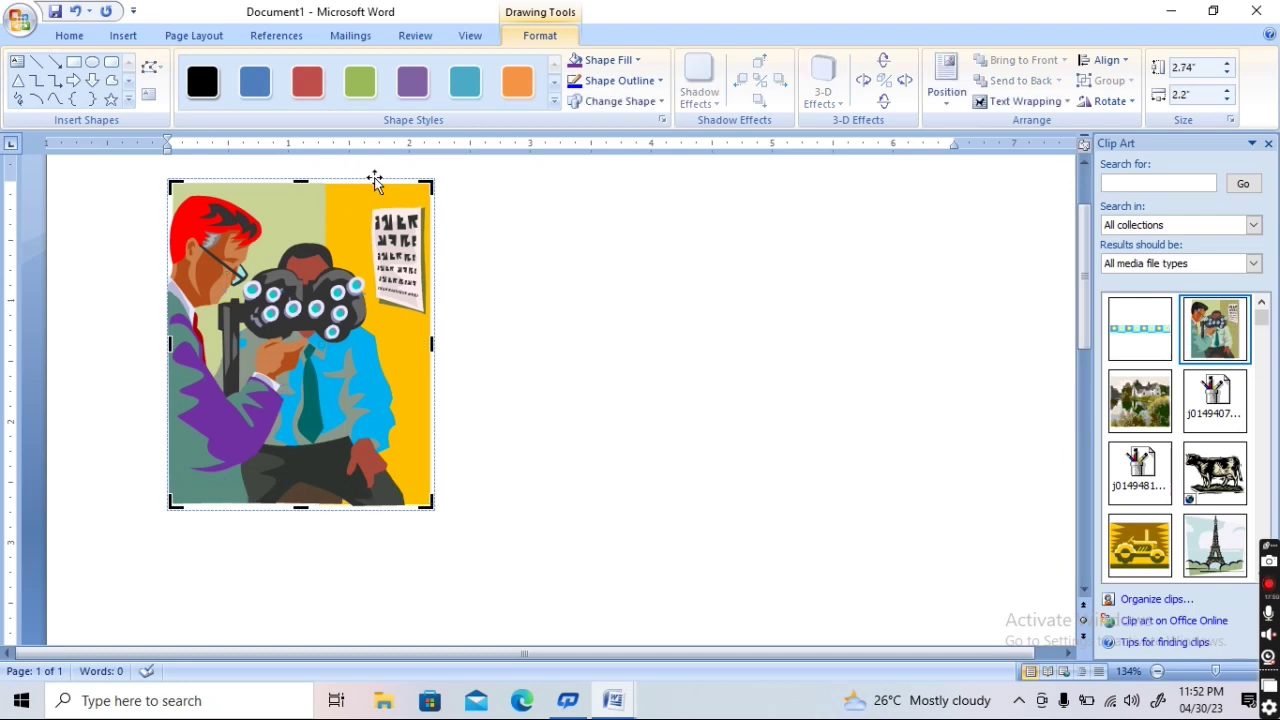
Delete the optician clip art and draw a Horizontal Scroll shape across the page top
{"action": "key", "text": "Delete"}
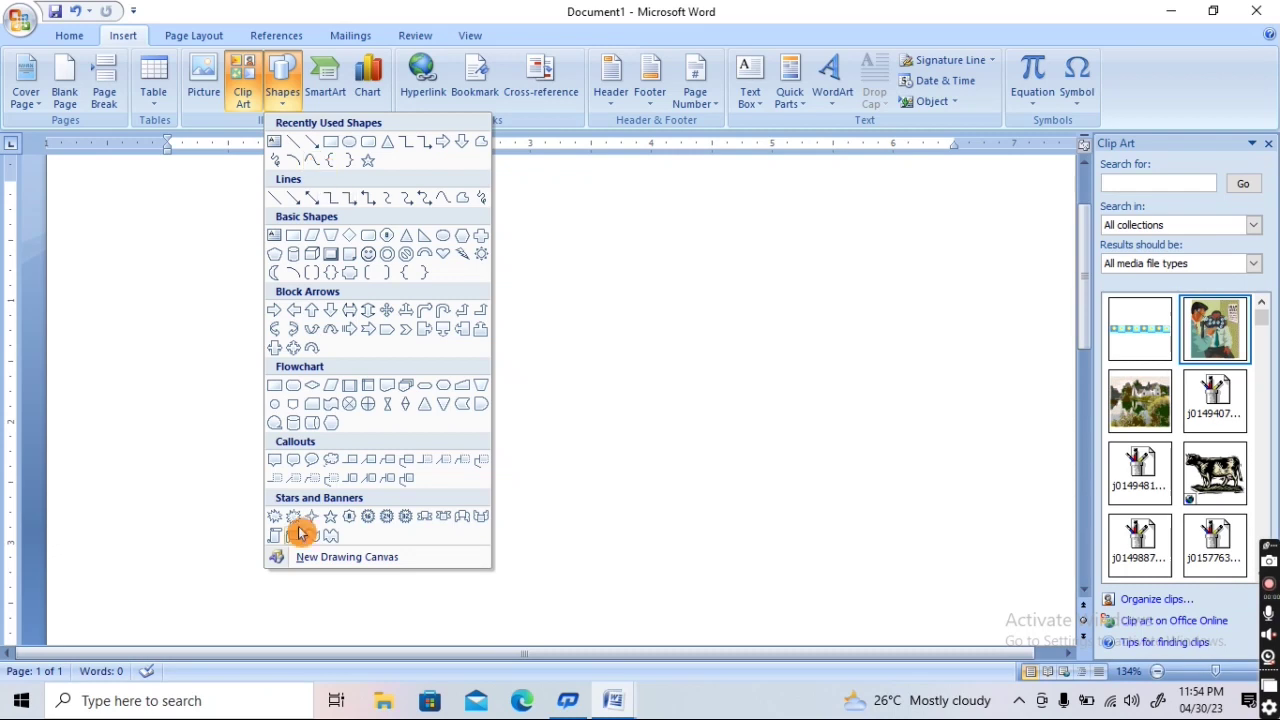
{"action": "left_click", "coordinate": [428, 518]}
{"action": "left_click_drag", "start_coordinate": [233, 175], "coordinate": [971, 296]}
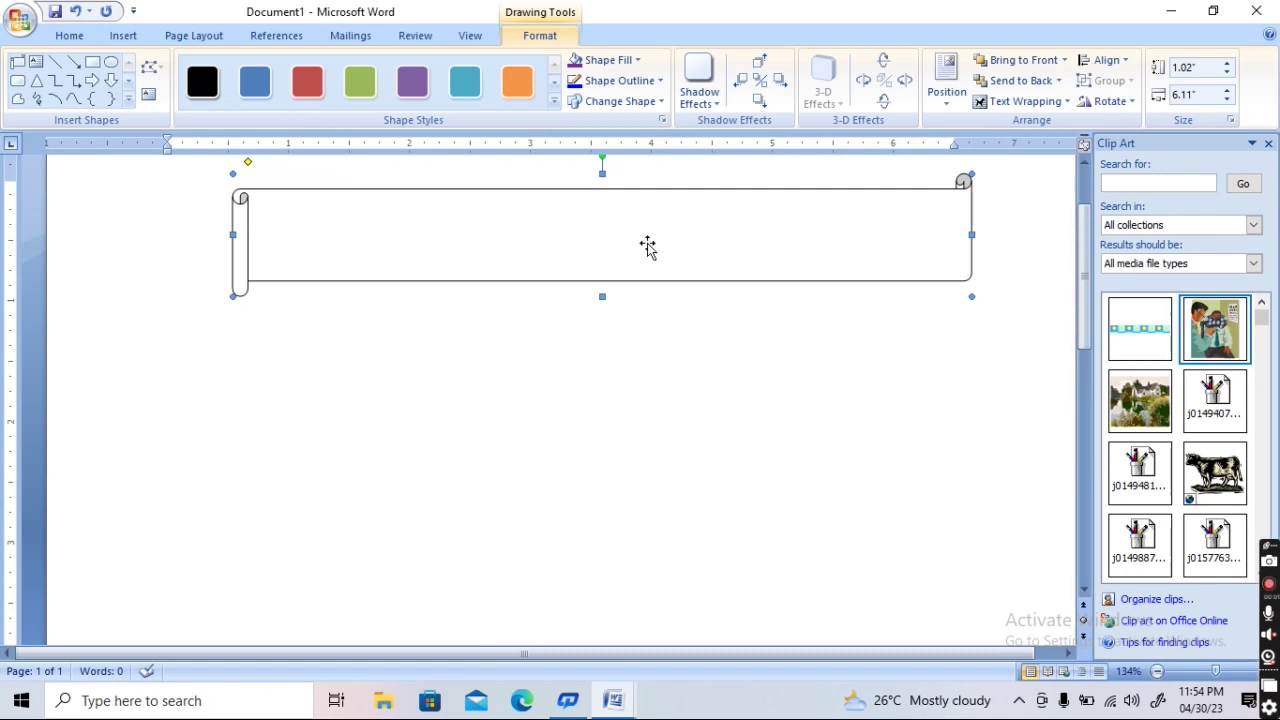
Add the text 'advance computer' inside the scroll shape and select it
{"action": "right_click", "coordinate": [583, 221]}
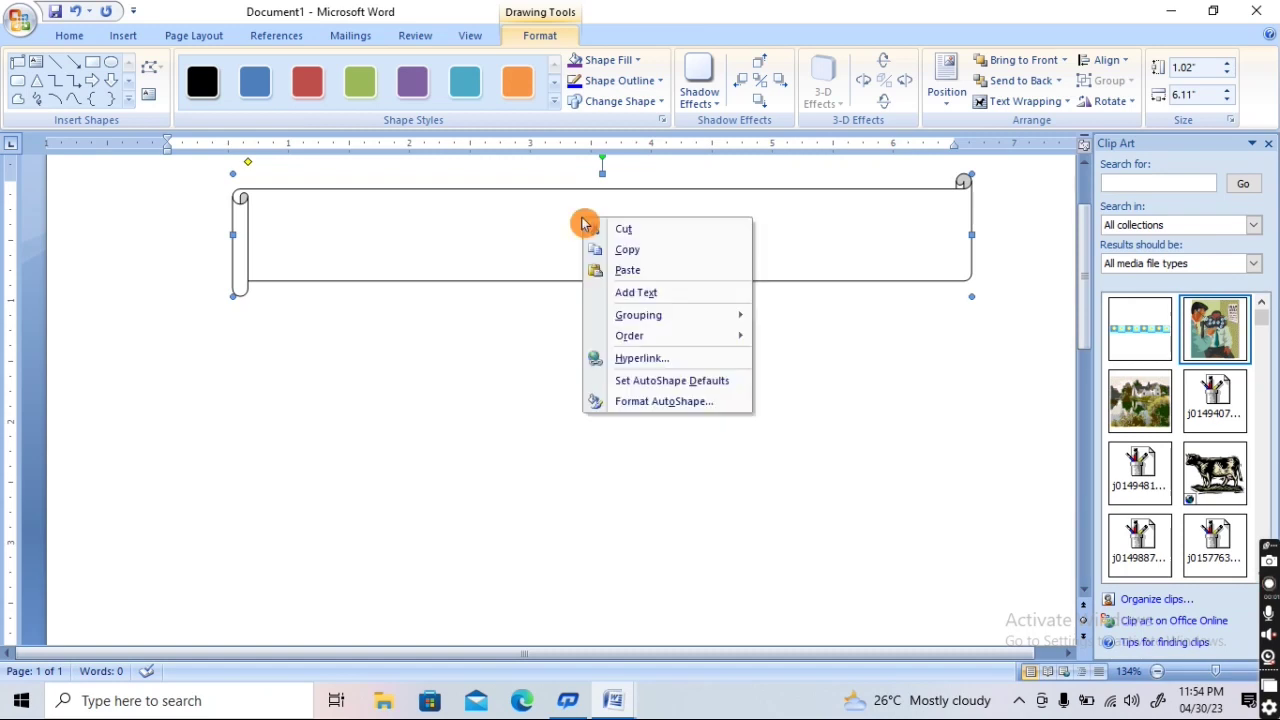
{"action": "left_click", "coordinate": [479, 212]}
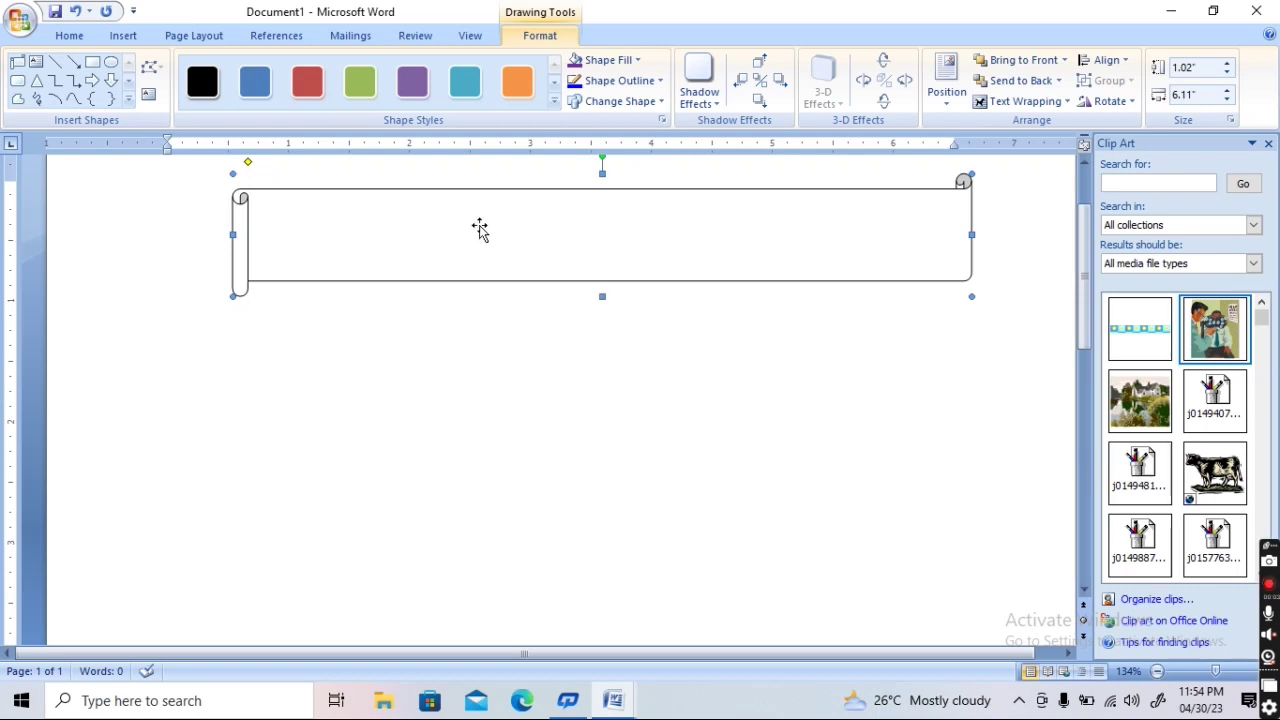
{"action": "right_click", "coordinate": [481, 232]}
{"action": "left_click", "coordinate": [530, 300]}
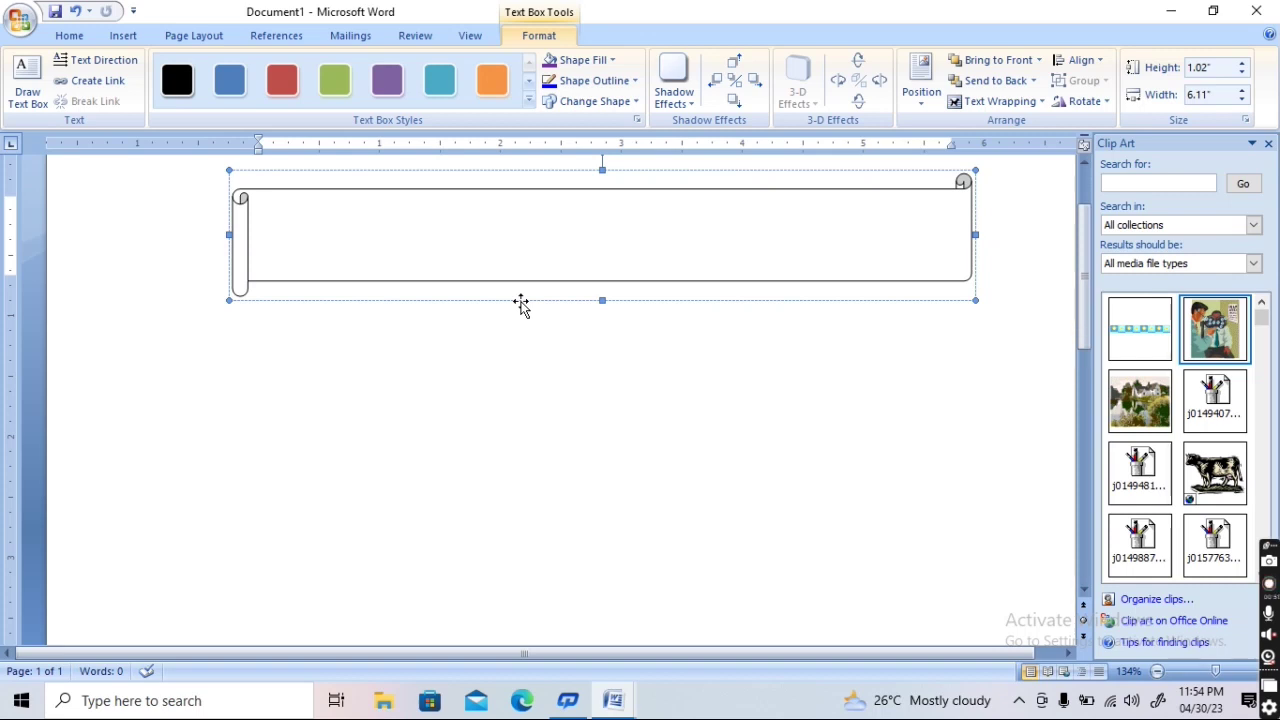
{"action": "type", "text": "adv"}
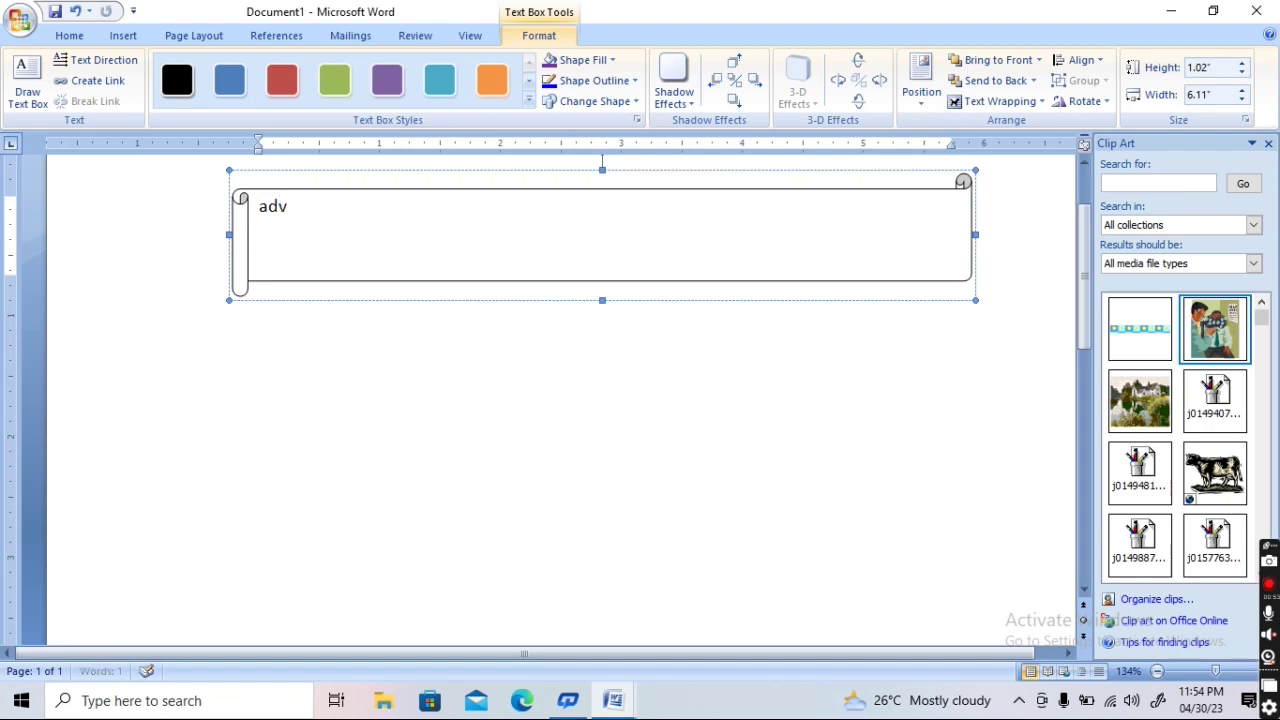
{"action": "type", "text": "ance co"}
{"action": "type", "text": "mputer"}
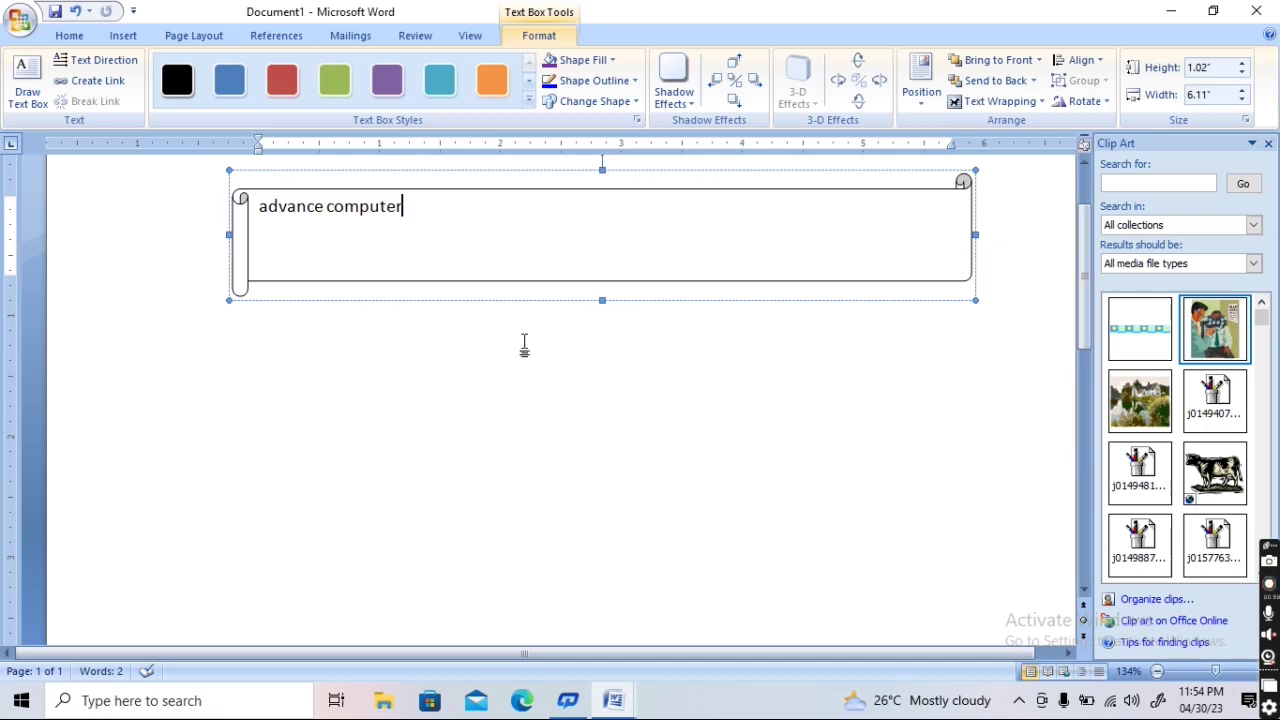
{"action": "left_click_drag", "start_coordinate": [450, 222], "coordinate": [221, 209]}
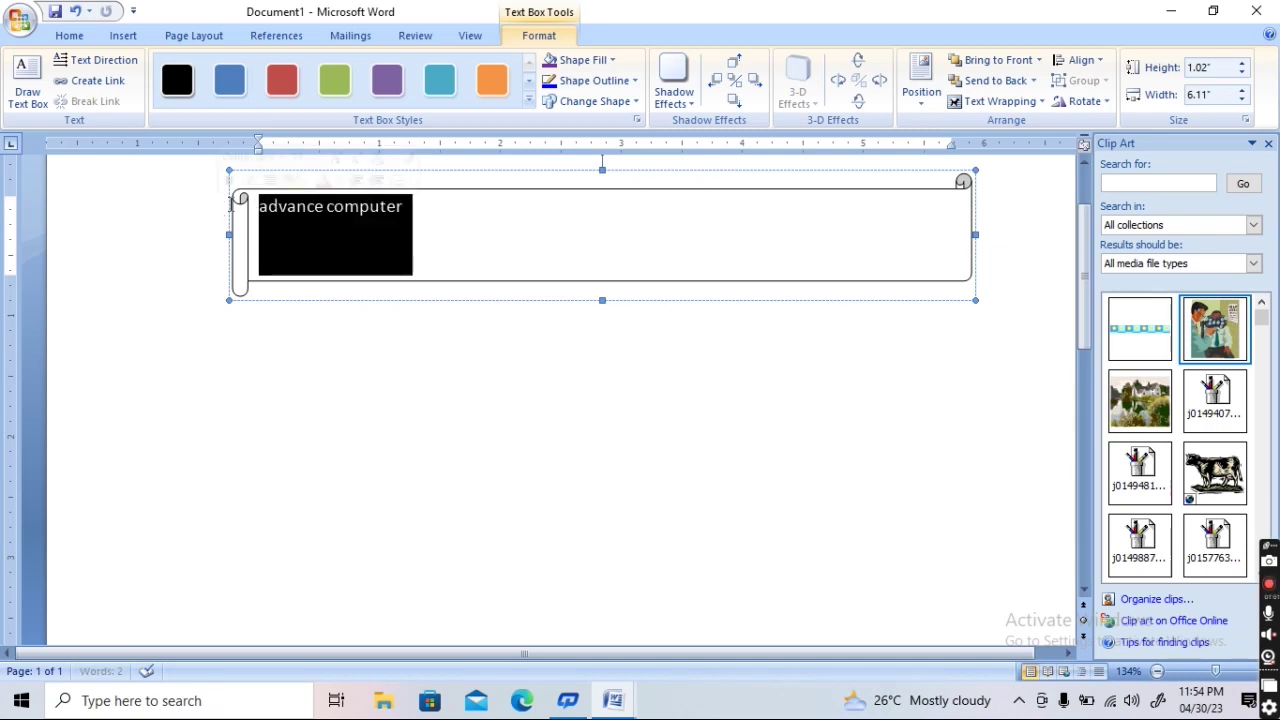
Make the banner text 48 pt, red, bold and italic
{"action": "left_click", "coordinate": [70, 36]}
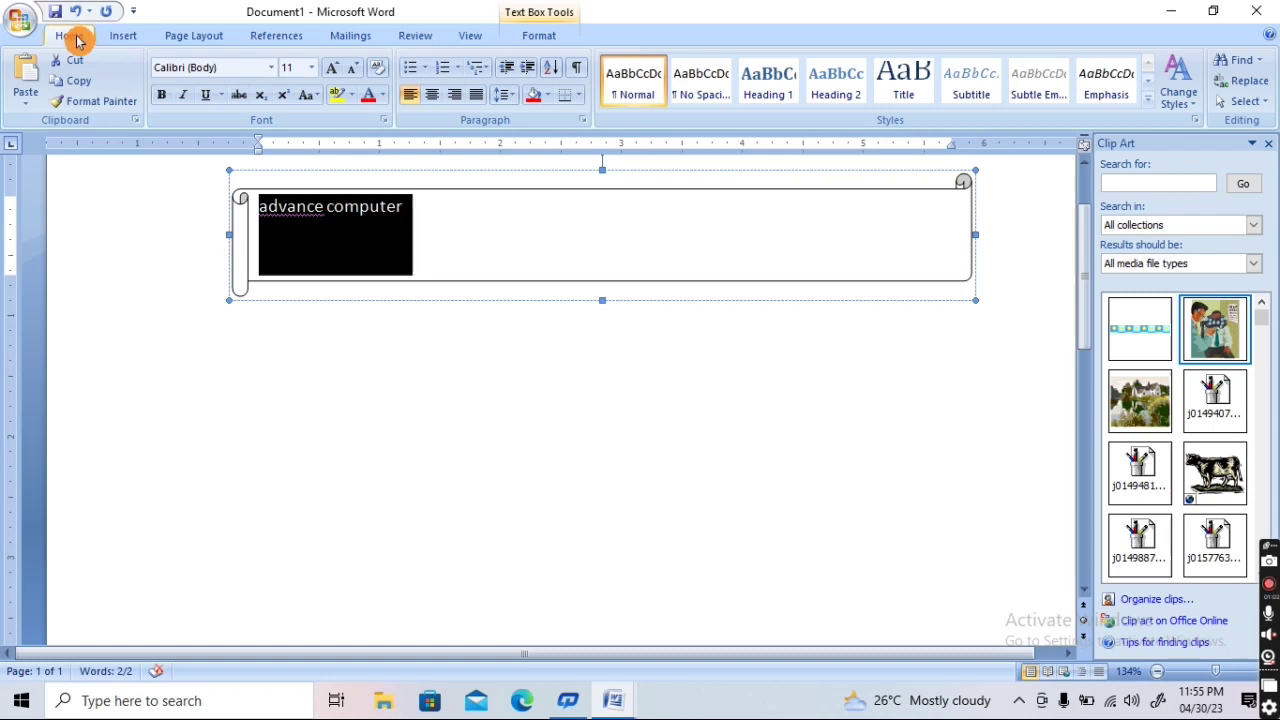
{"action": "left_click", "coordinate": [314, 69]}
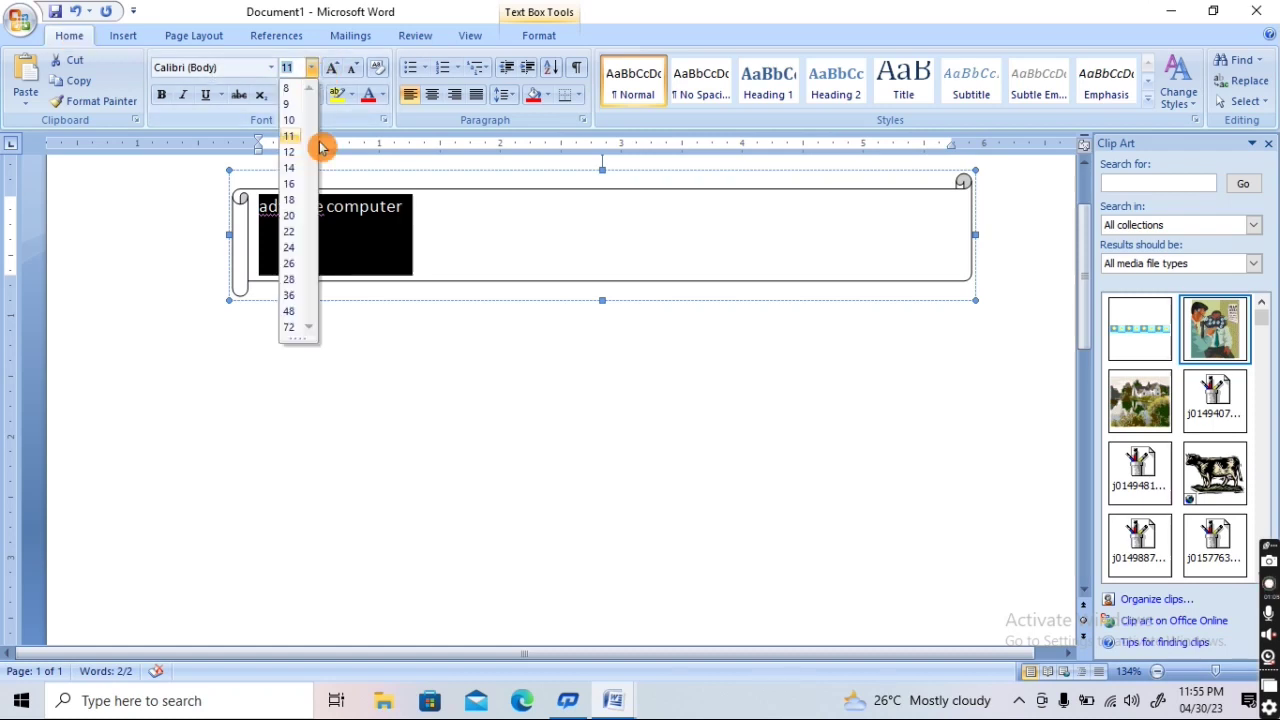
{"action": "left_click", "coordinate": [296, 314]}
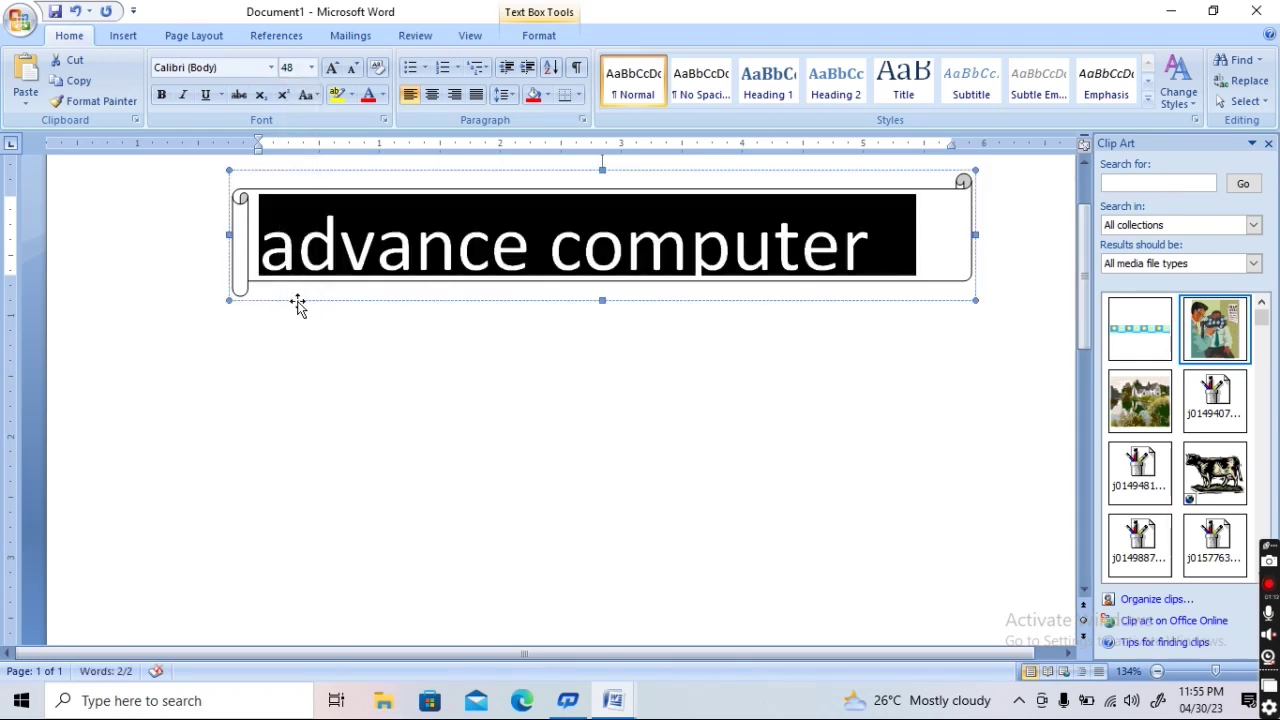
{"action": "left_click_drag", "start_coordinate": [300, 271], "coordinate": [303, 232]}
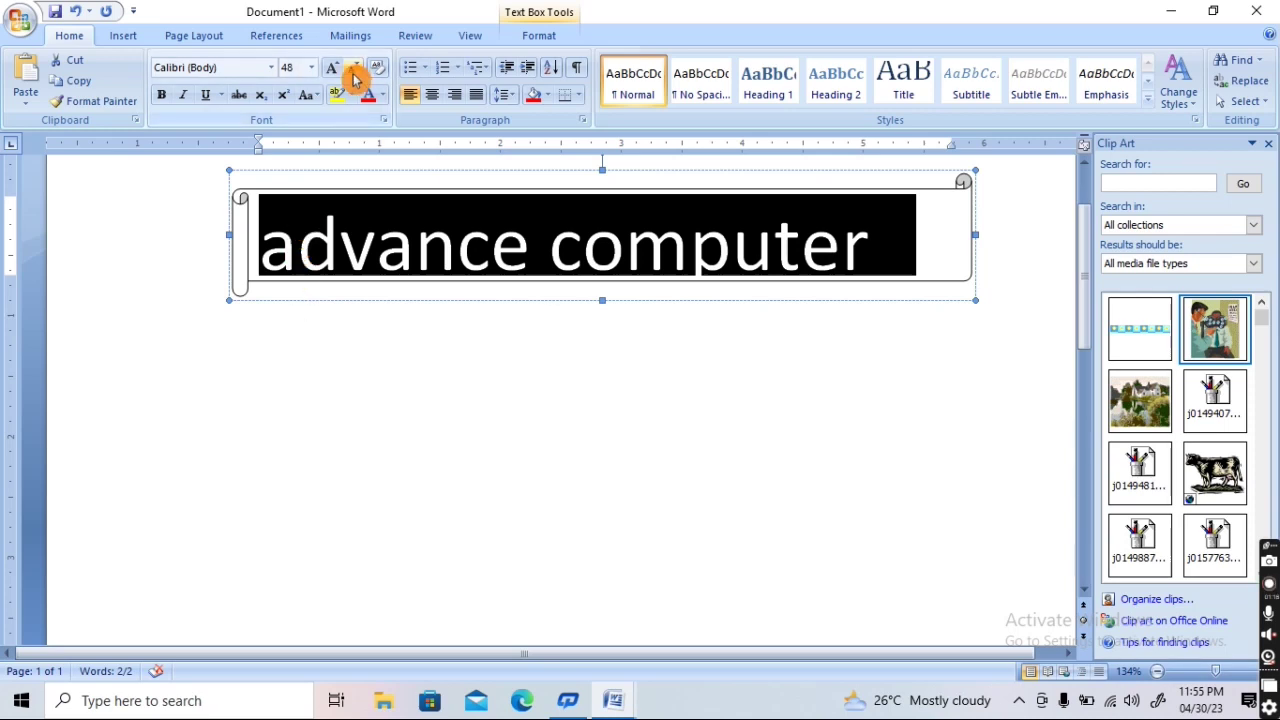
{"action": "left_click", "coordinate": [368, 95]}
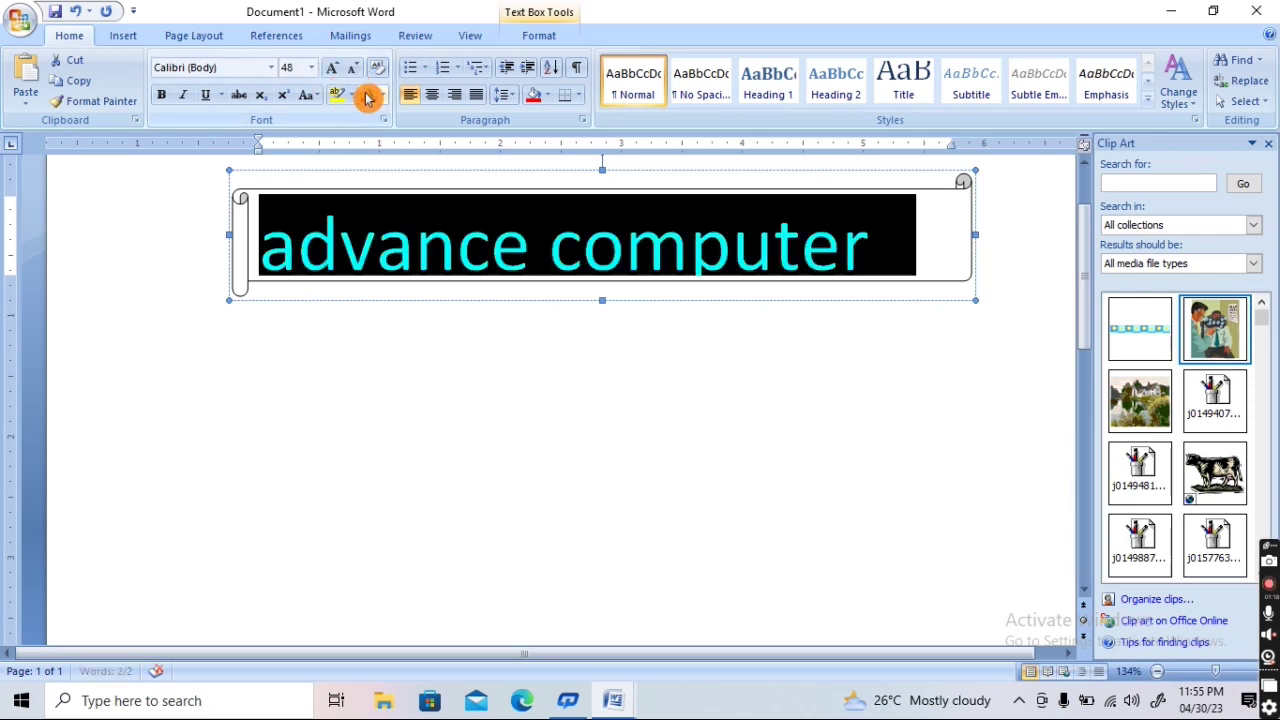
{"action": "left_click", "coordinate": [163, 95]}
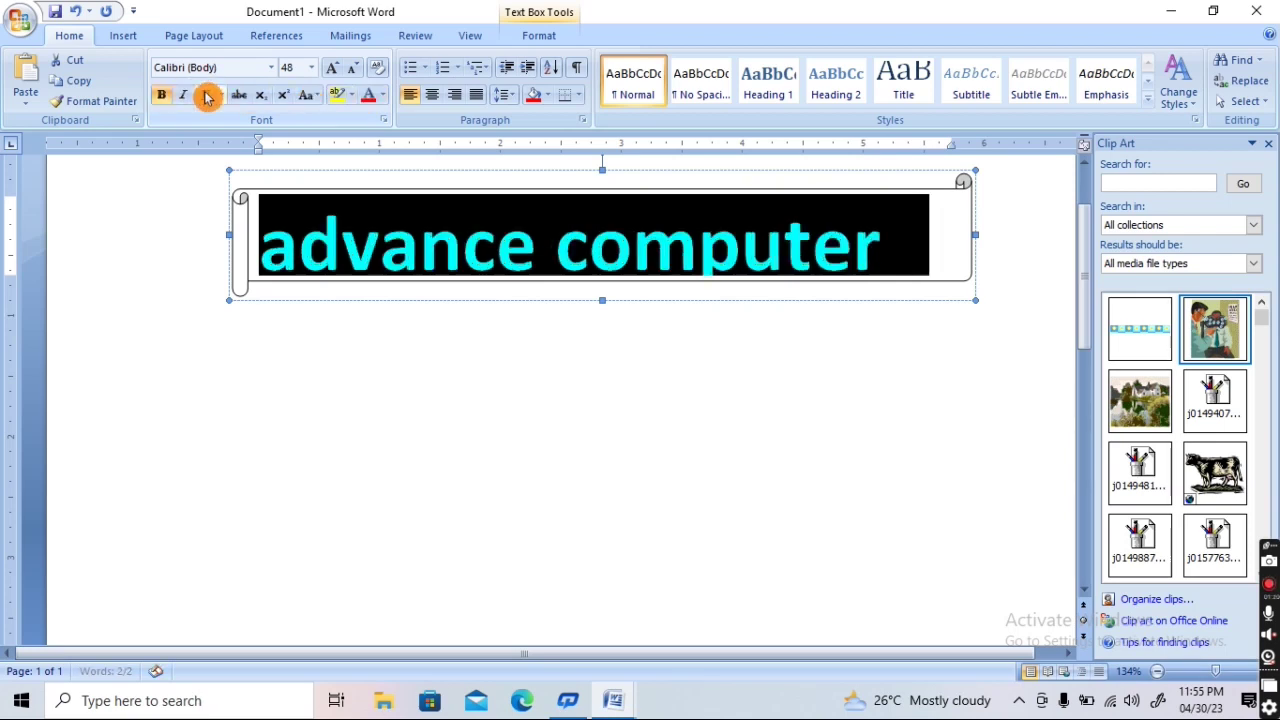
{"action": "left_click", "coordinate": [185, 97]}
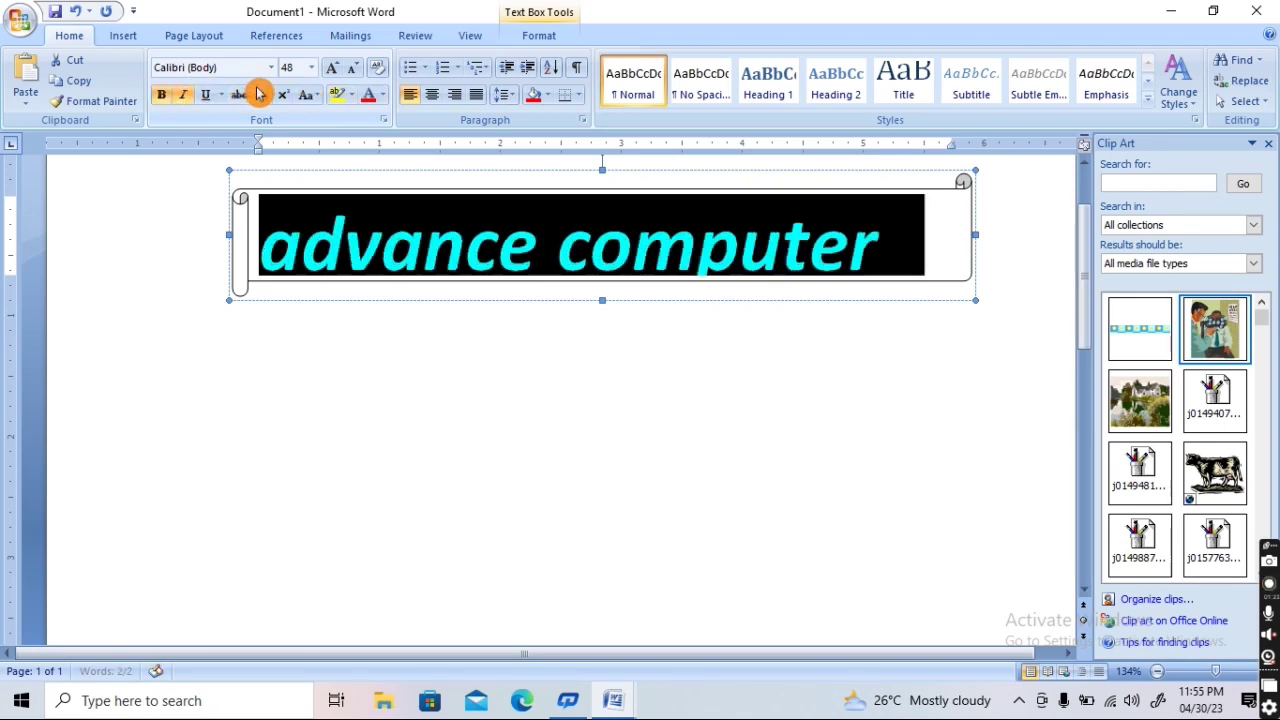
Change the title to uppercase, 36 pt and centred, then close the Clip Art pane
{"action": "left_click", "coordinate": [309, 96]}
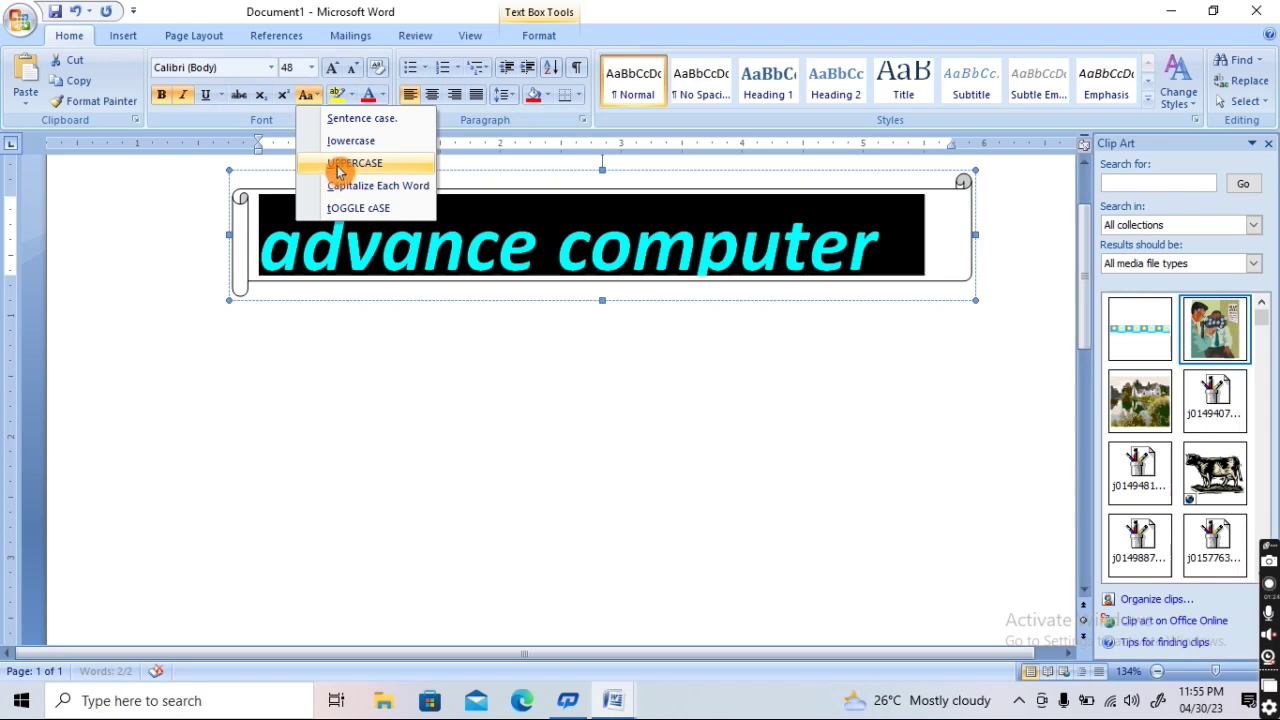
{"action": "left_click", "coordinate": [338, 162]}
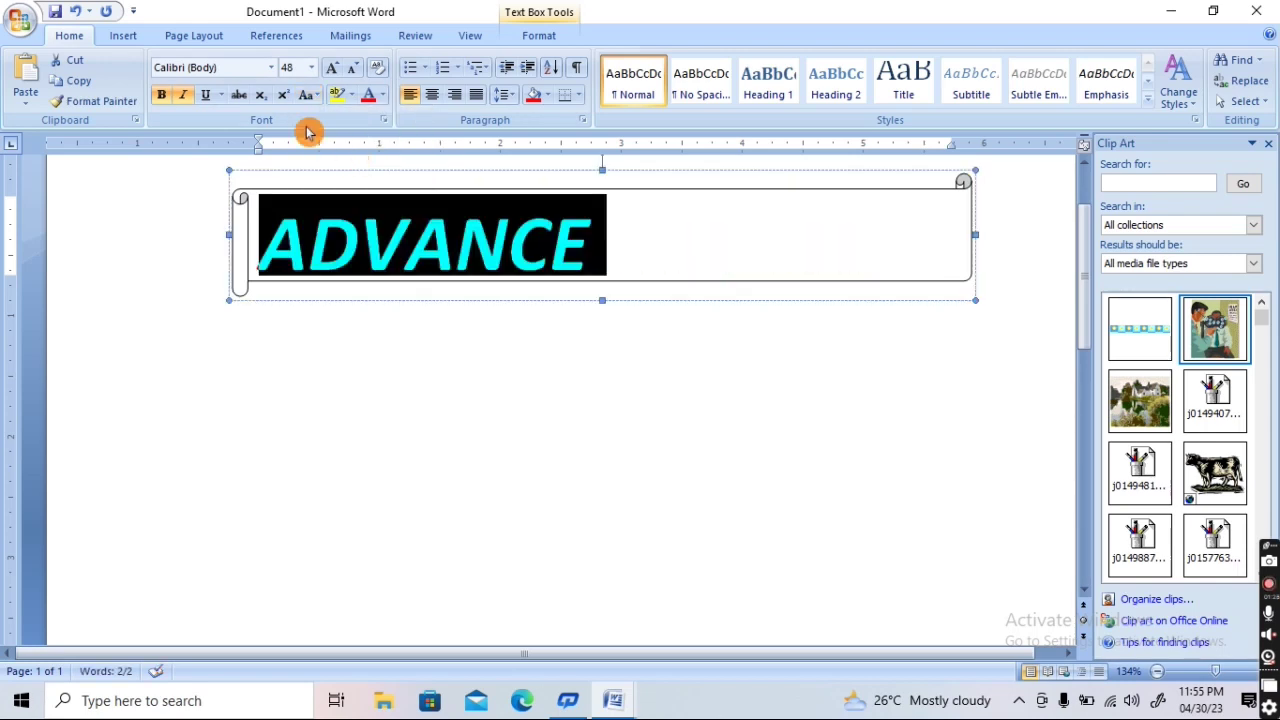
{"action": "left_click", "coordinate": [354, 70]}
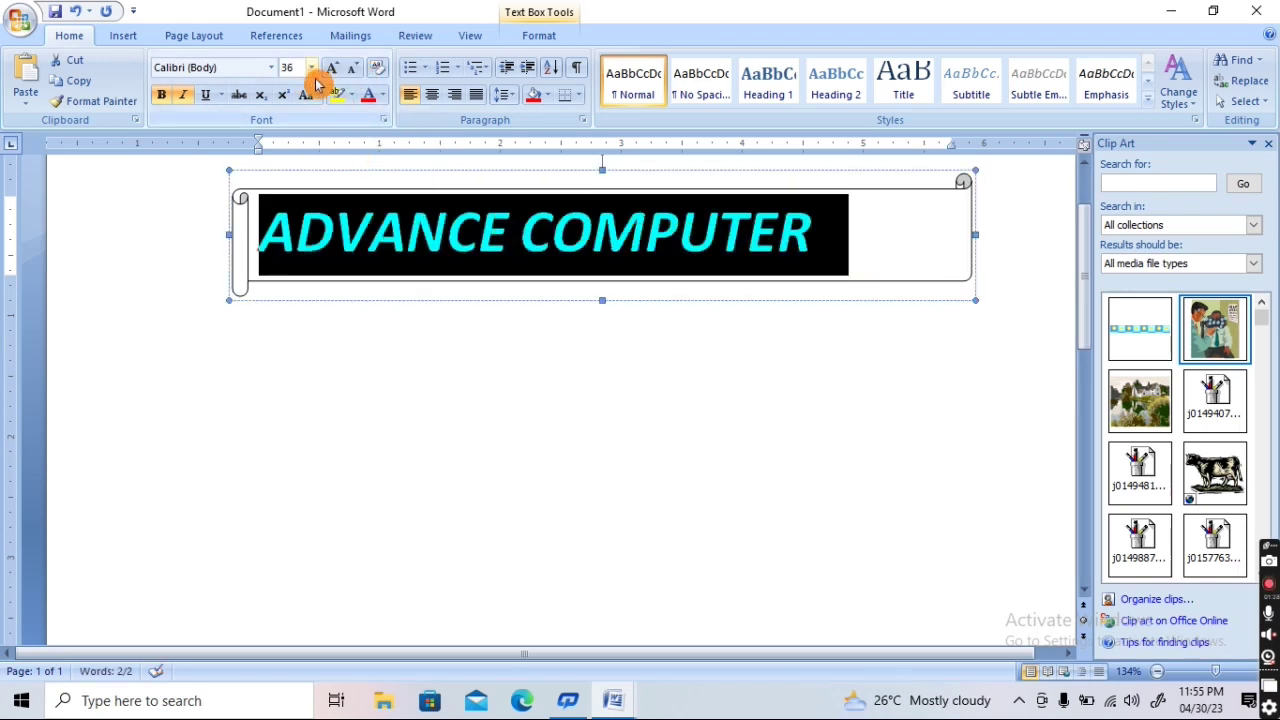
{"action": "left_click", "coordinate": [426, 96]}
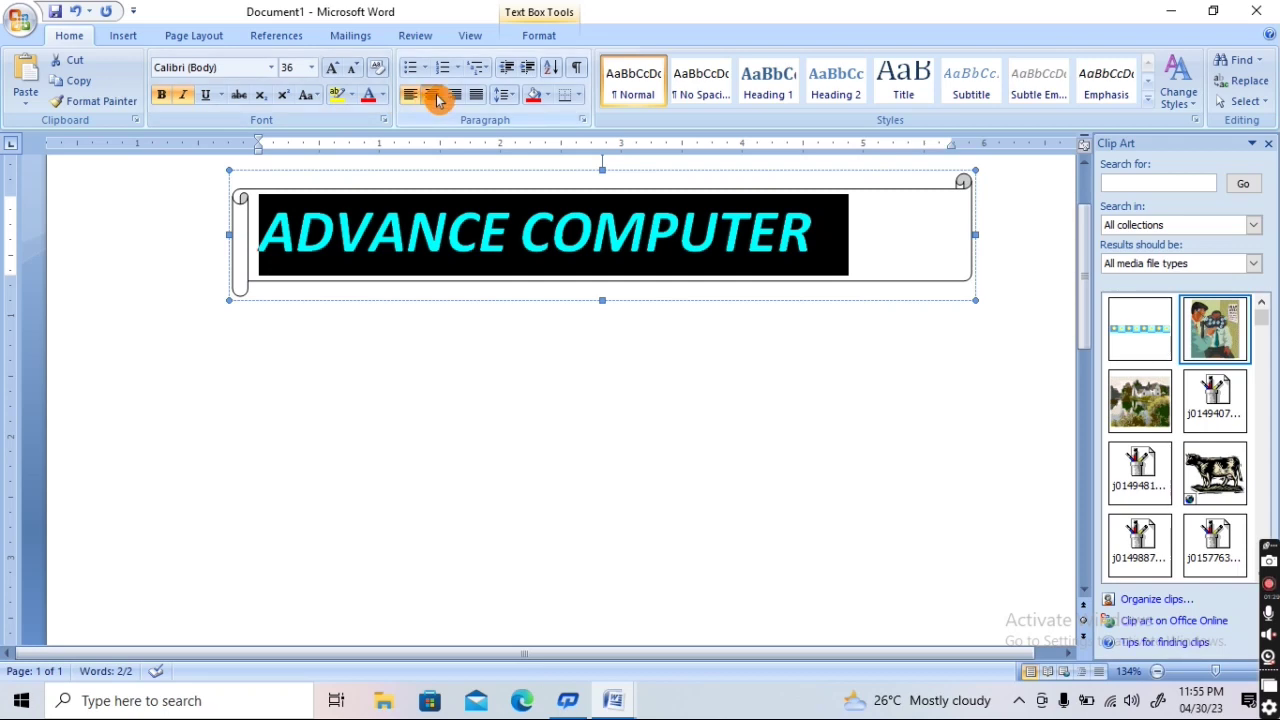
{"action": "left_click", "coordinate": [500, 348]}
{"action": "left_click", "coordinate": [500, 348]}
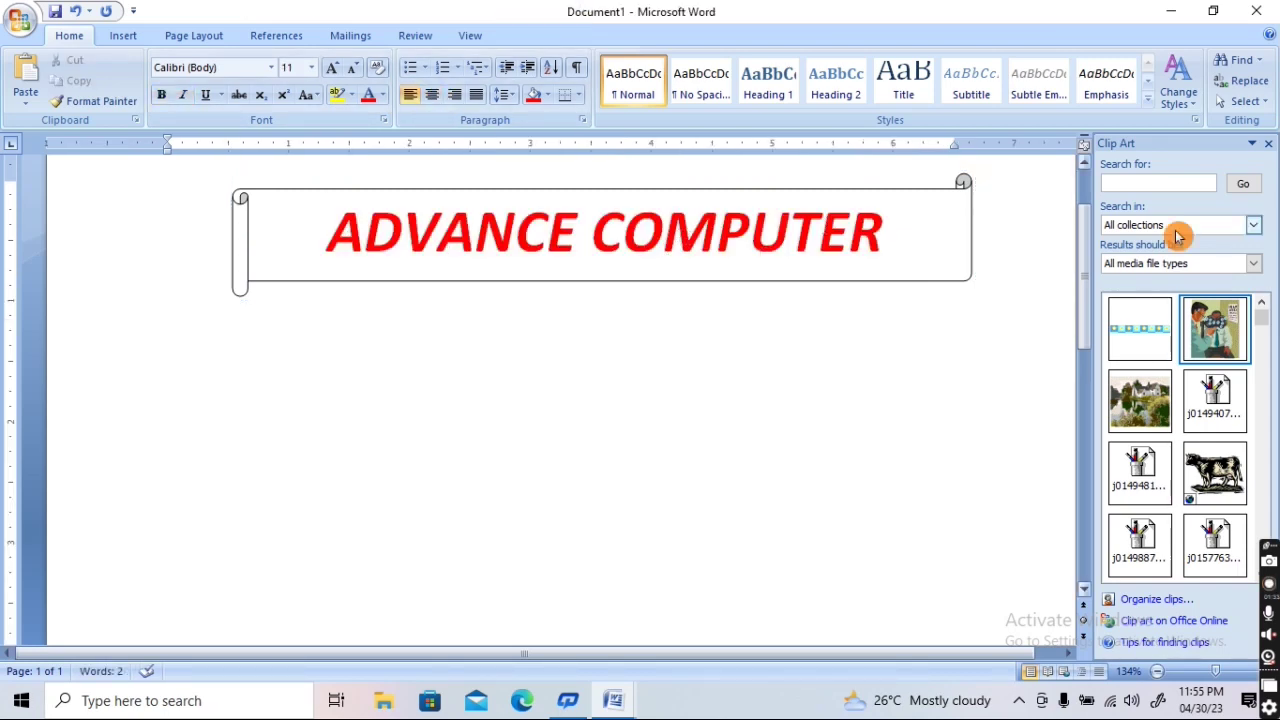
{"action": "left_click", "coordinate": [1268, 149]}
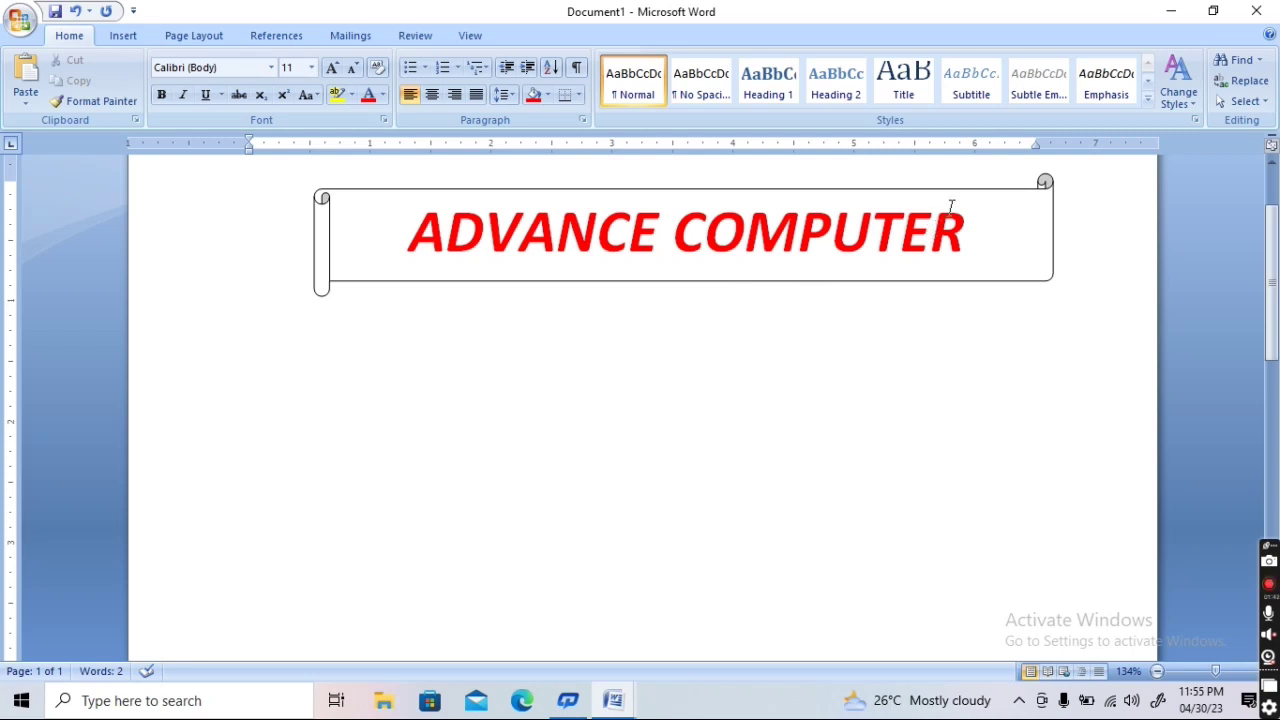
Give the scroll text box the orange style, a gold fill and a red outline
{"action": "left_click", "coordinate": [1020, 201]}
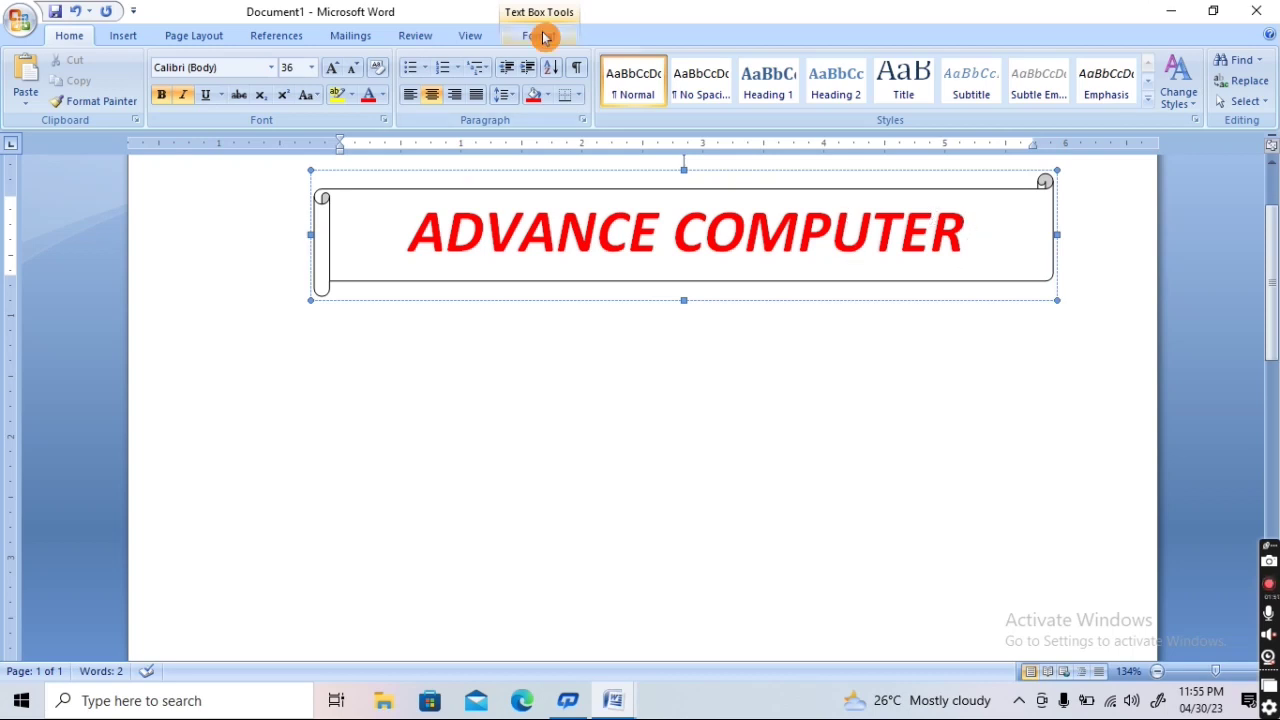
{"action": "left_click", "coordinate": [641, 384]}
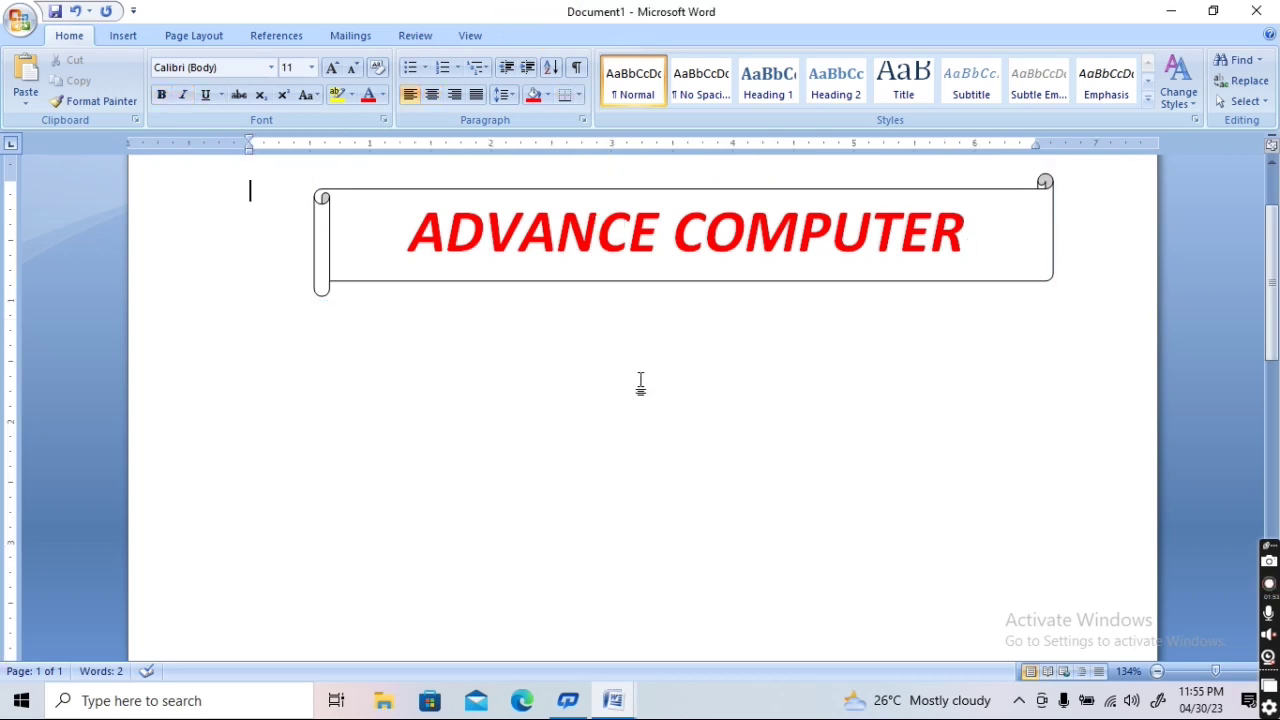
{"action": "left_click", "coordinate": [980, 245]}
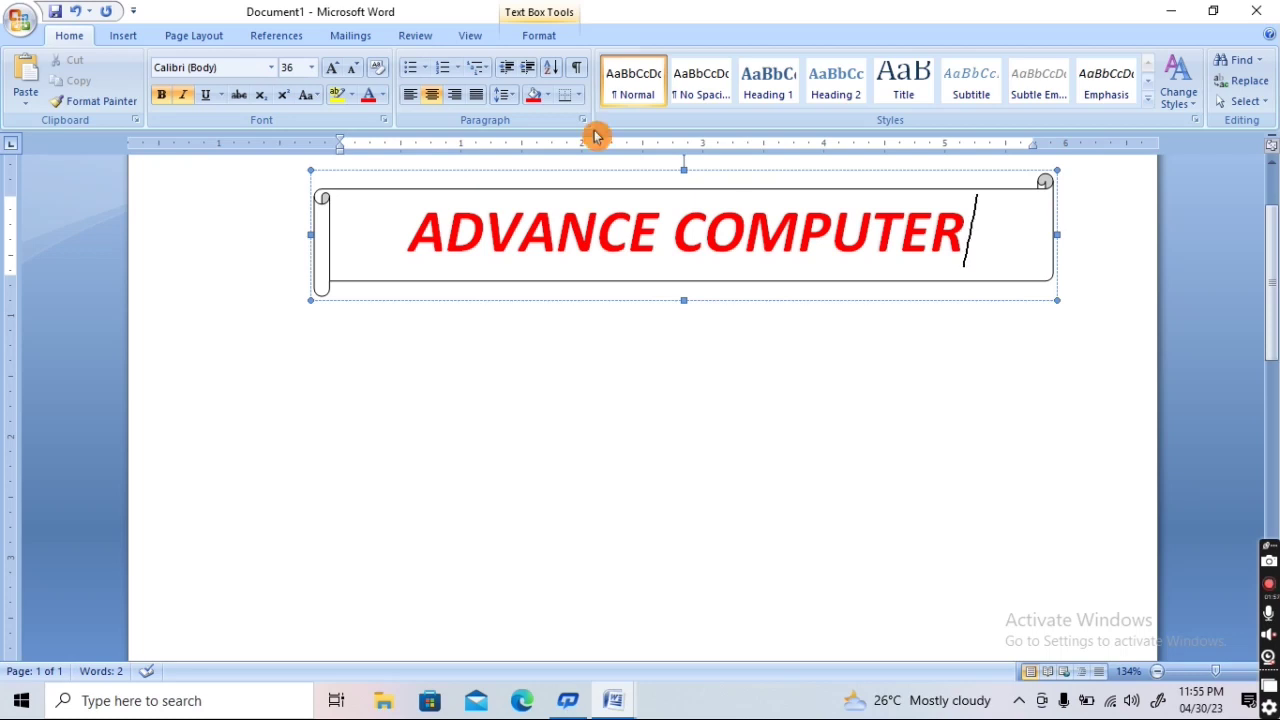
{"action": "left_click", "coordinate": [128, 36]}
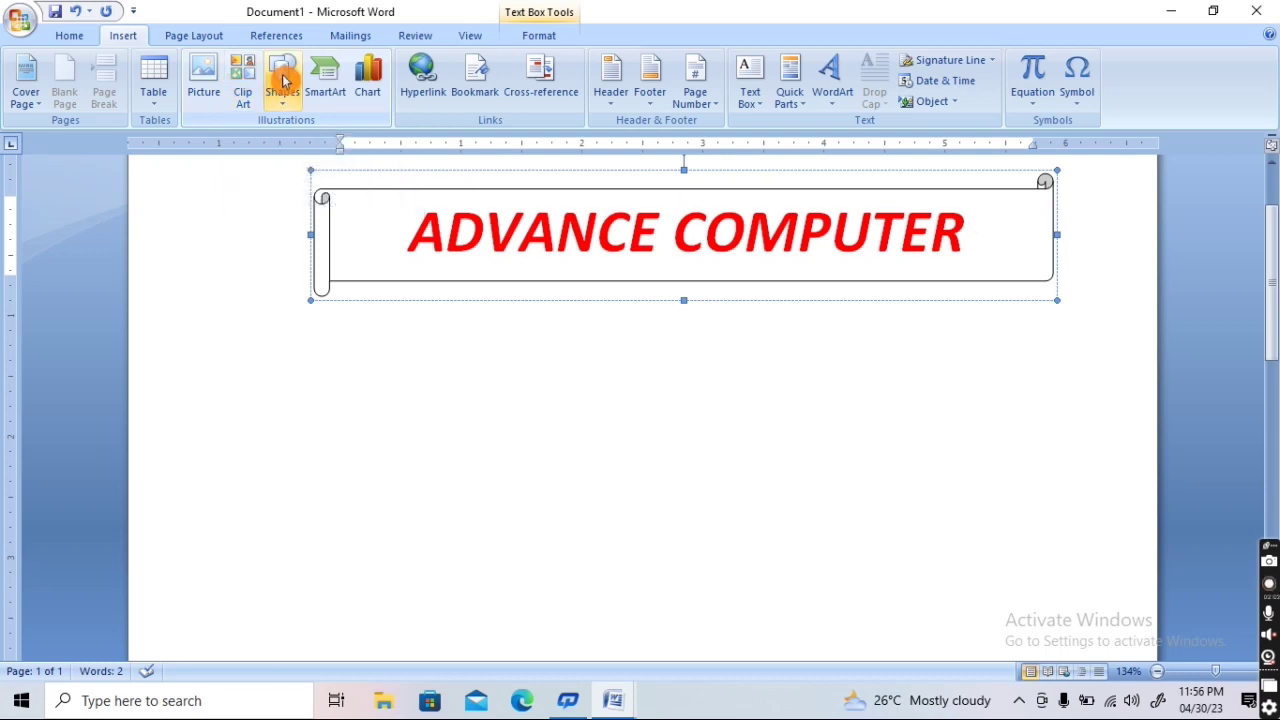
{"action": "left_click", "coordinate": [556, 39]}
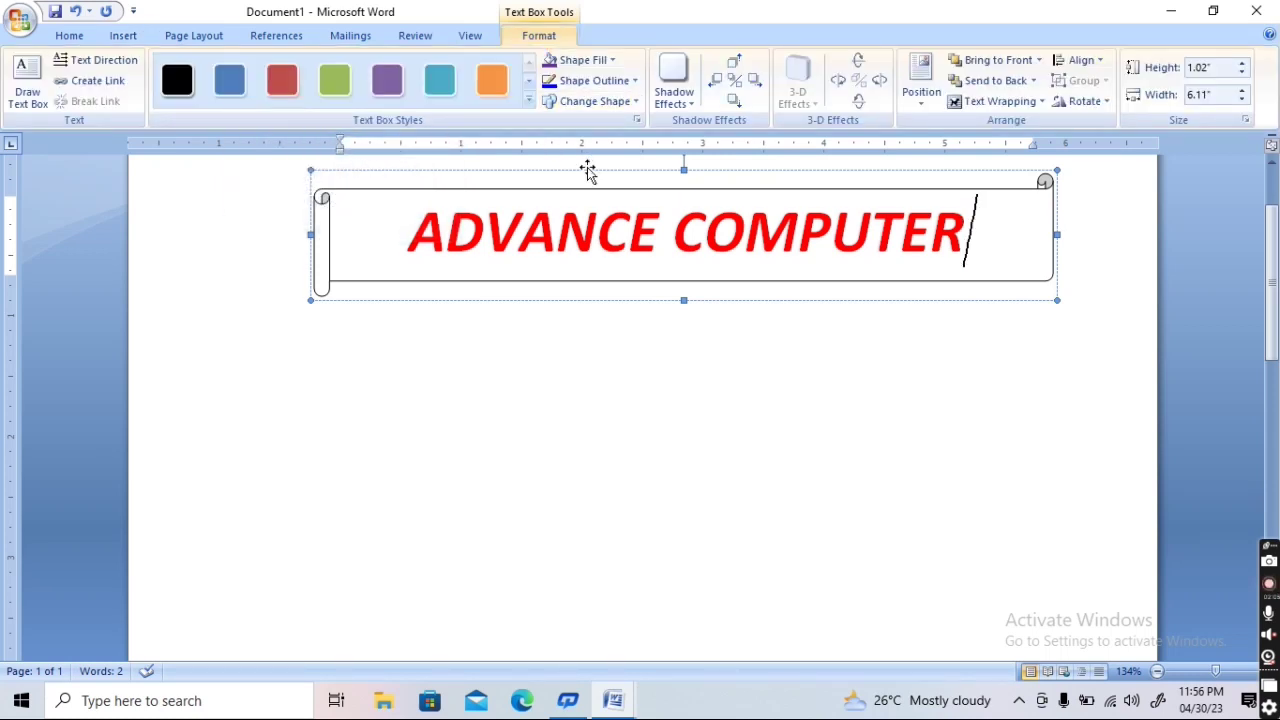
{"action": "left_click", "coordinate": [492, 80]}
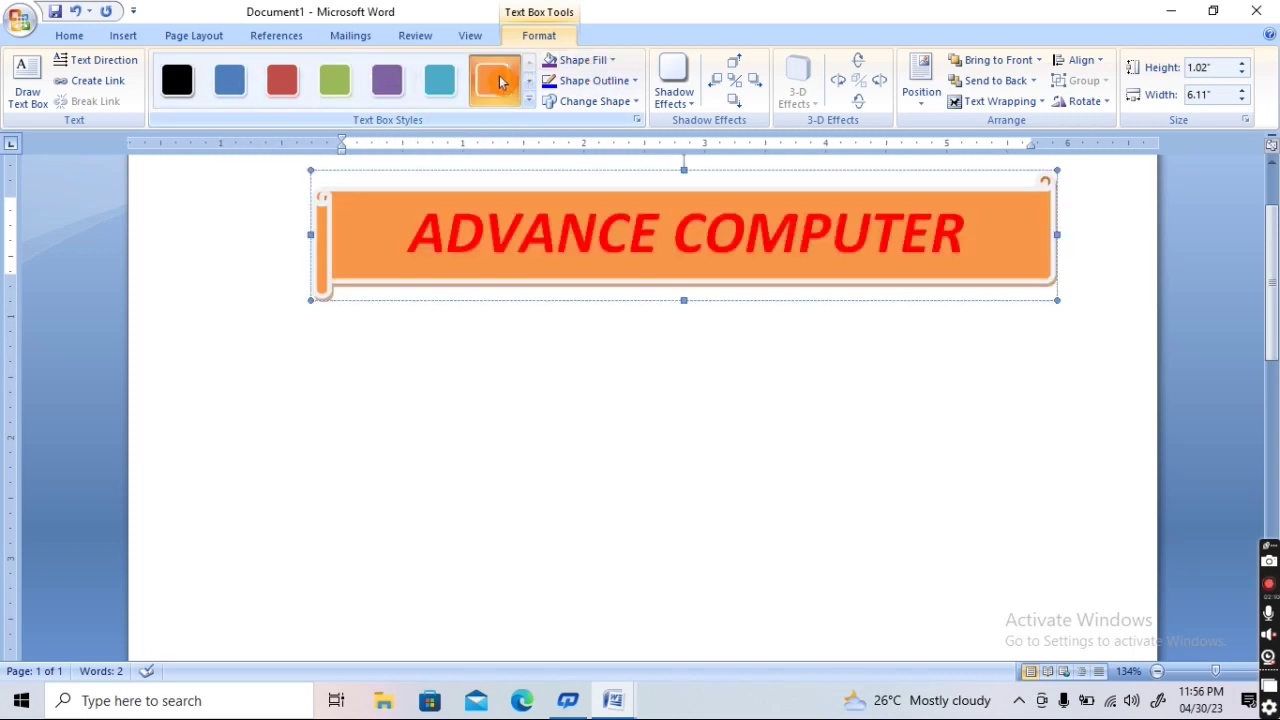
{"action": "left_click", "coordinate": [584, 59]}
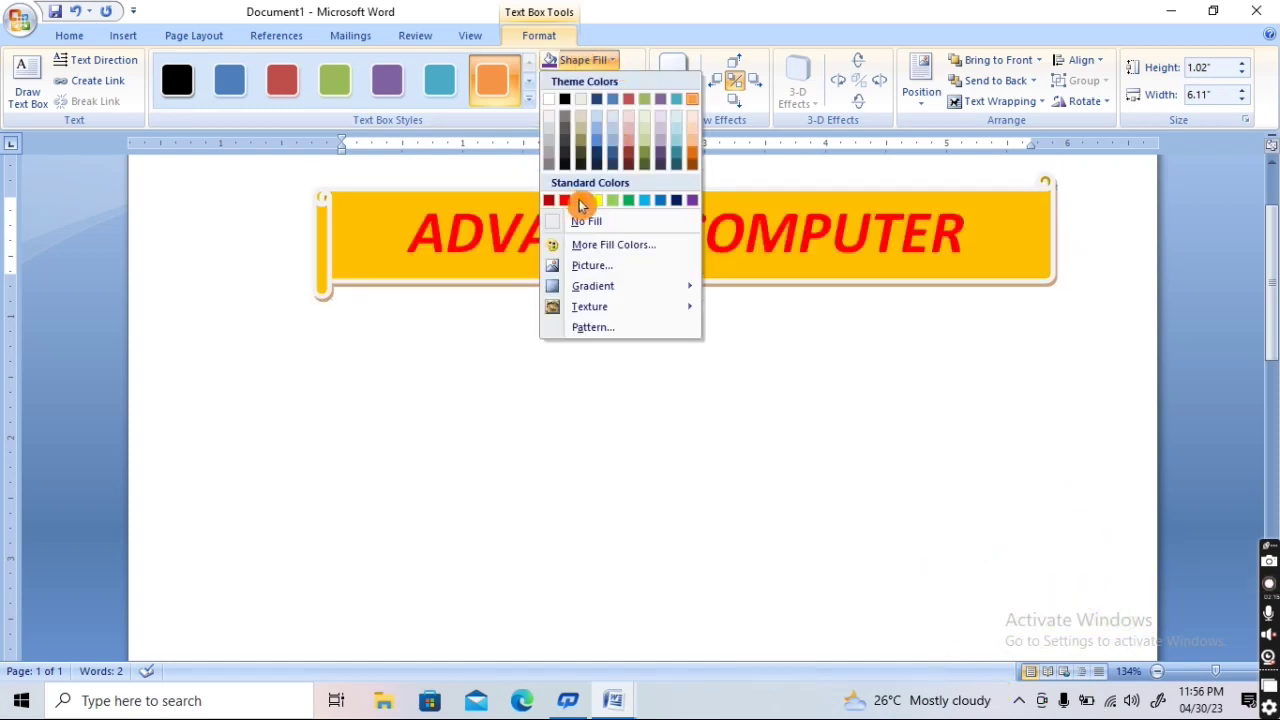
{"action": "left_click", "coordinate": [580, 201]}
{"action": "left_click", "coordinate": [593, 82]}
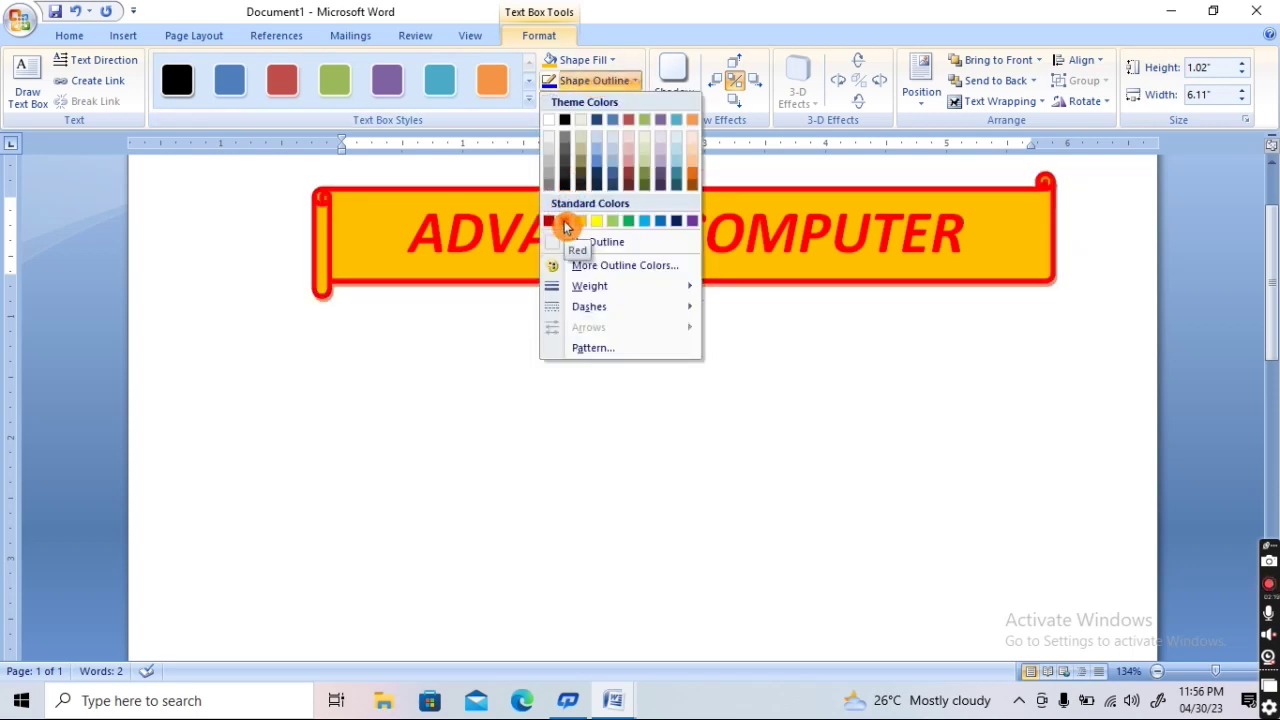
{"action": "left_click", "coordinate": [565, 223]}
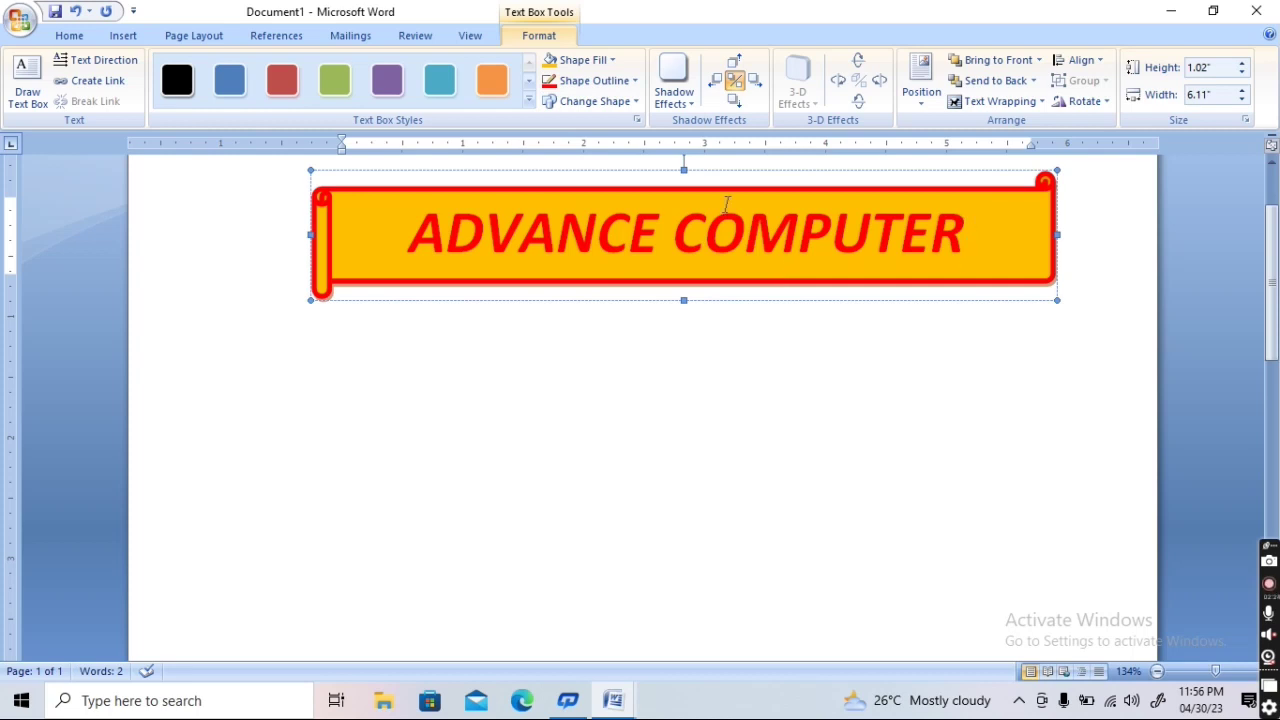
{"action": "left_click", "coordinate": [589, 102]}
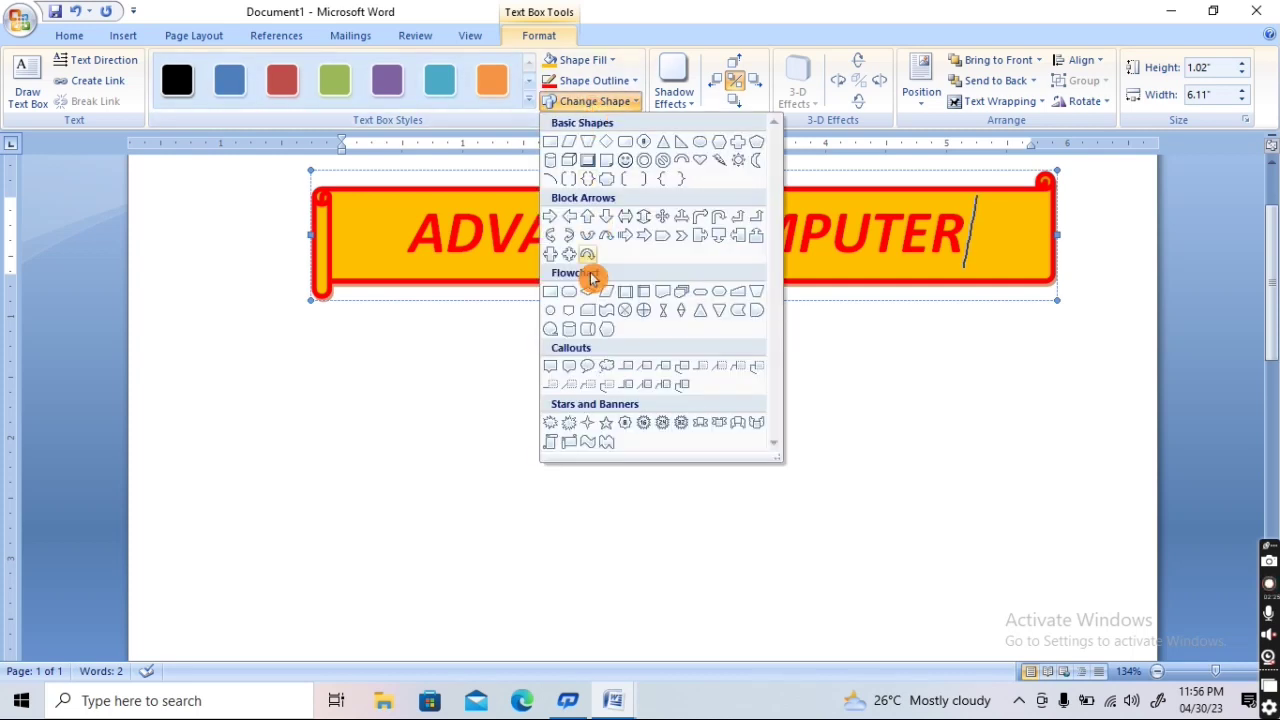
Change the box into a ribbon banner with a shadow style and move it down the page
{"action": "left_click", "coordinate": [572, 440]}
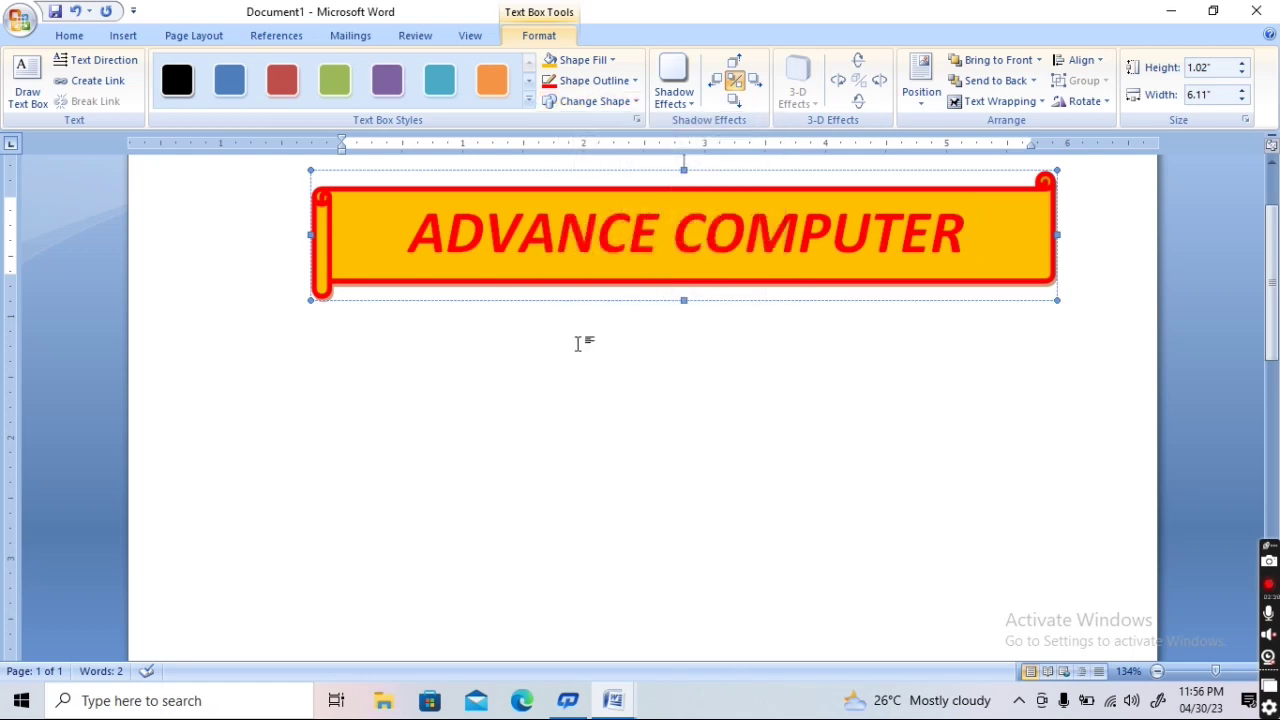
{"action": "left_click", "coordinate": [589, 102]}
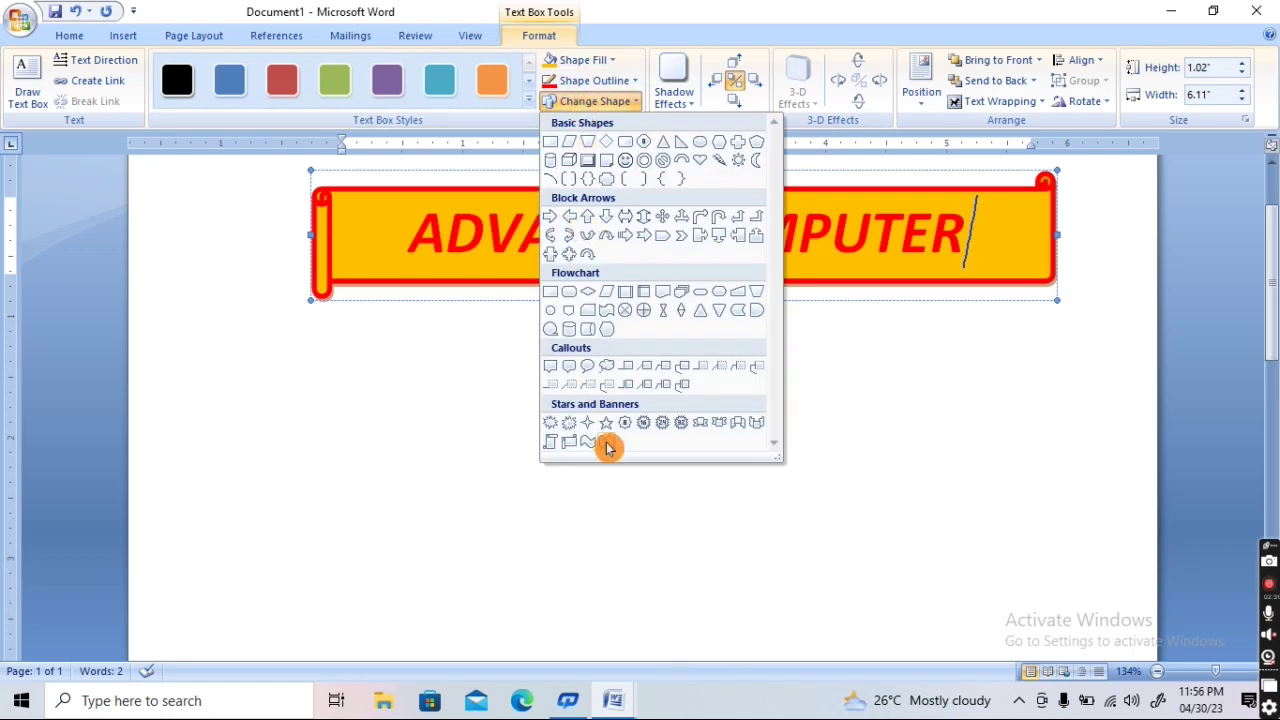
{"action": "left_click", "coordinate": [742, 424]}
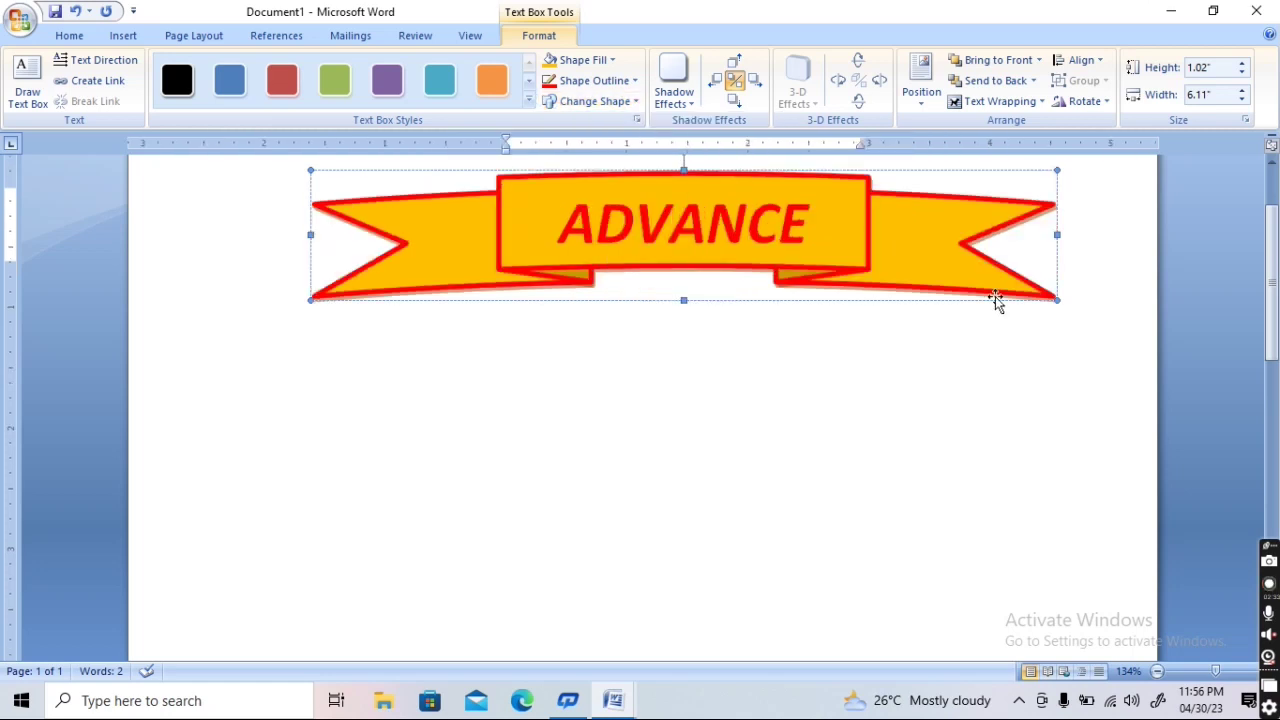
{"action": "left_click", "coordinate": [679, 104]}
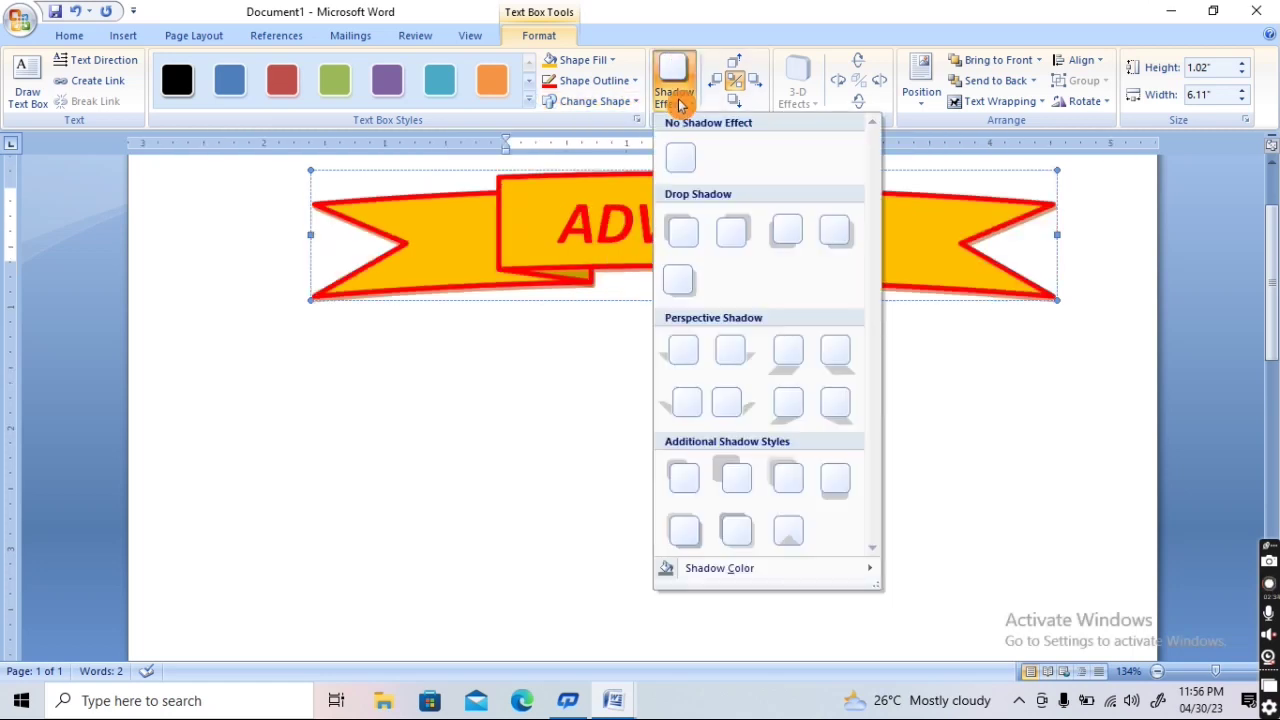
{"action": "left_click", "coordinate": [687, 238]}
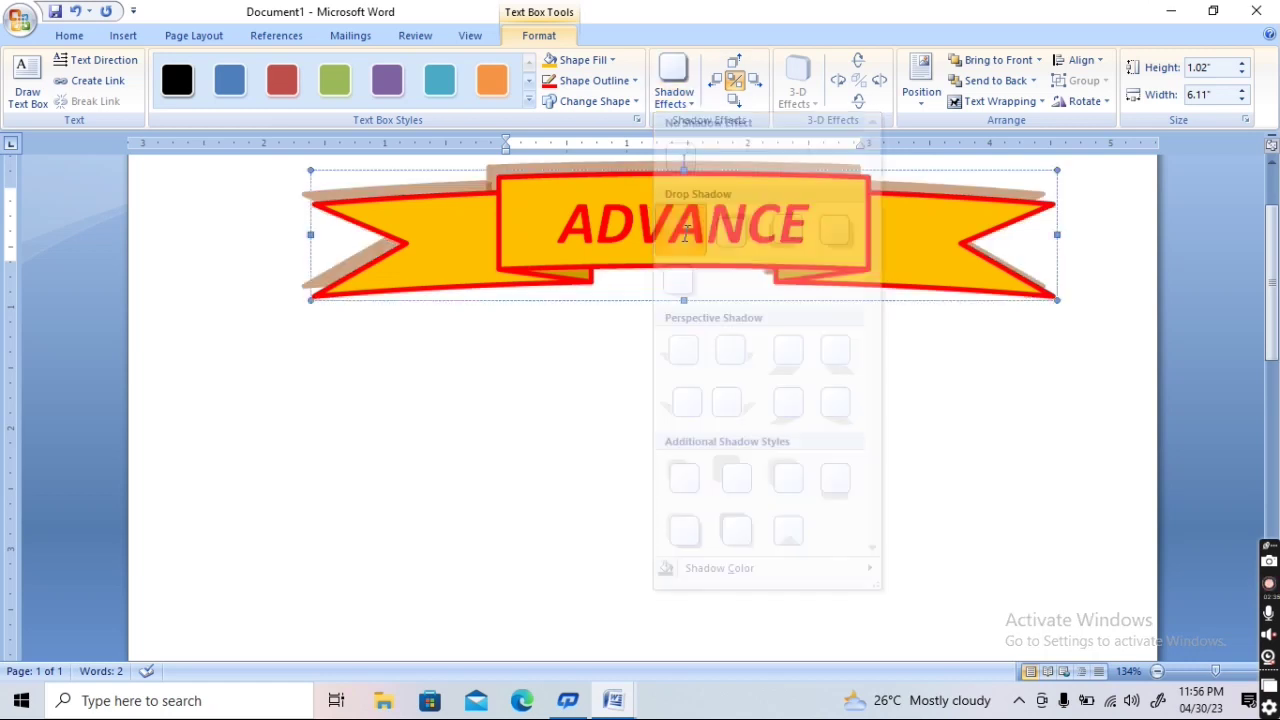
{"action": "left_click", "coordinate": [681, 104]}
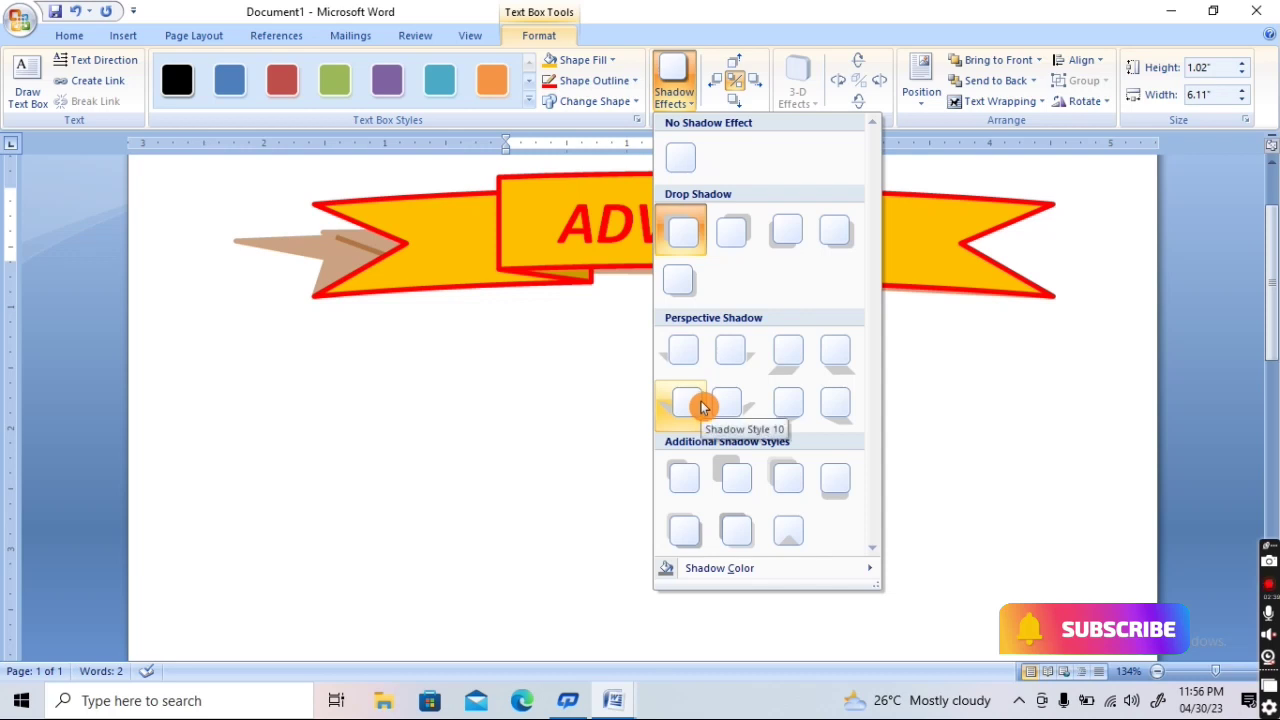
{"action": "left_click", "coordinate": [736, 494]}
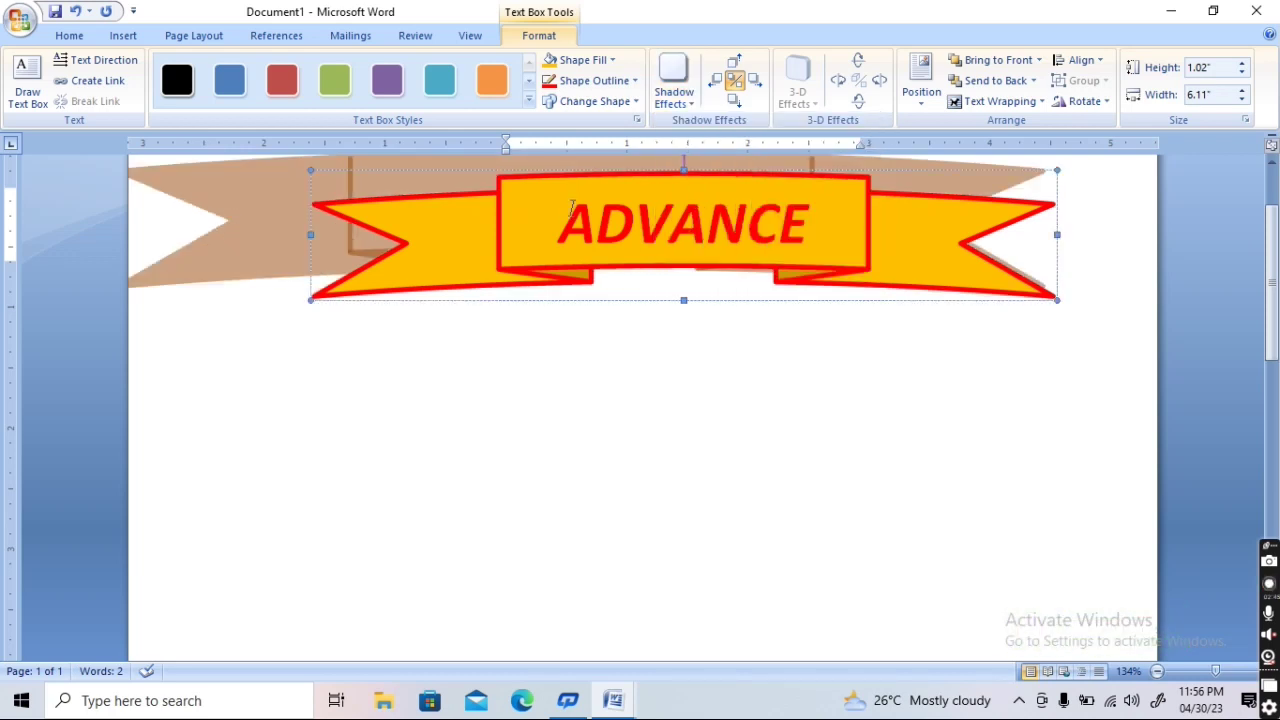
{"action": "left_click_drag", "start_coordinate": [616, 205], "coordinate": [641, 306]}
Colour the banner's shadow blue and nudge it up eight times
{"action": "left_click", "coordinate": [668, 100]}
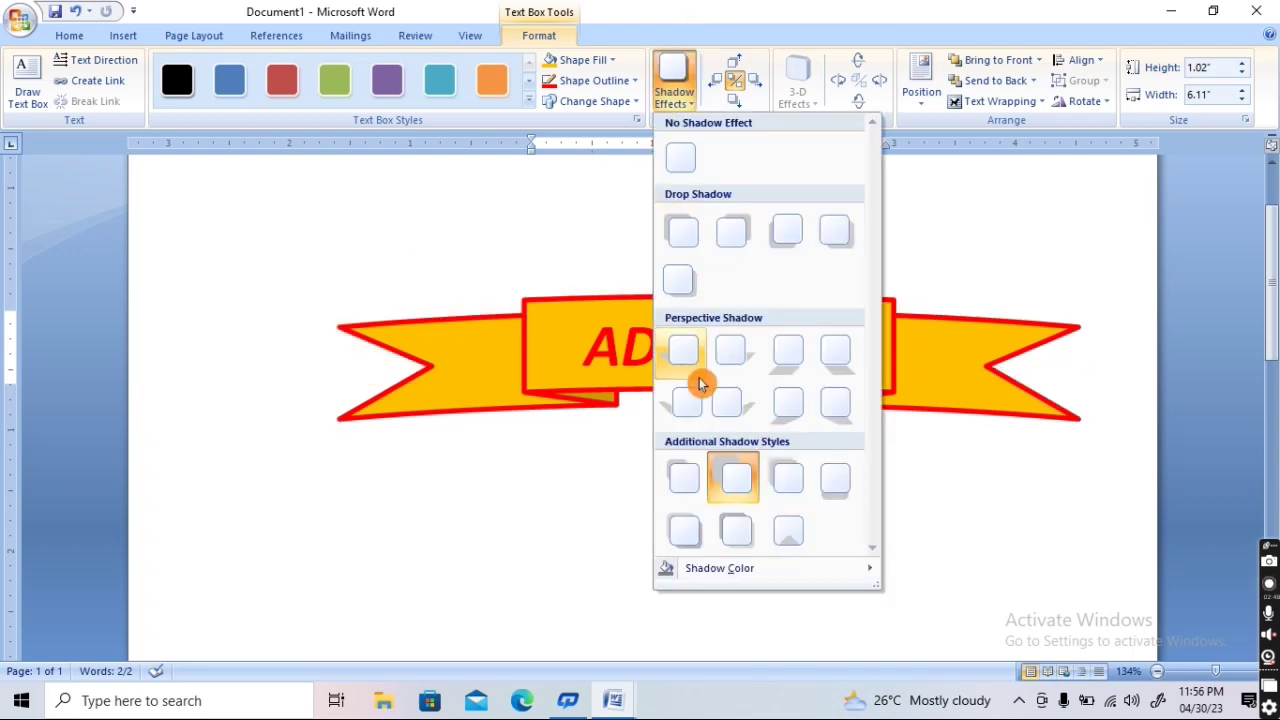
{"action": "mouse_move", "coordinate": [738, 571]}
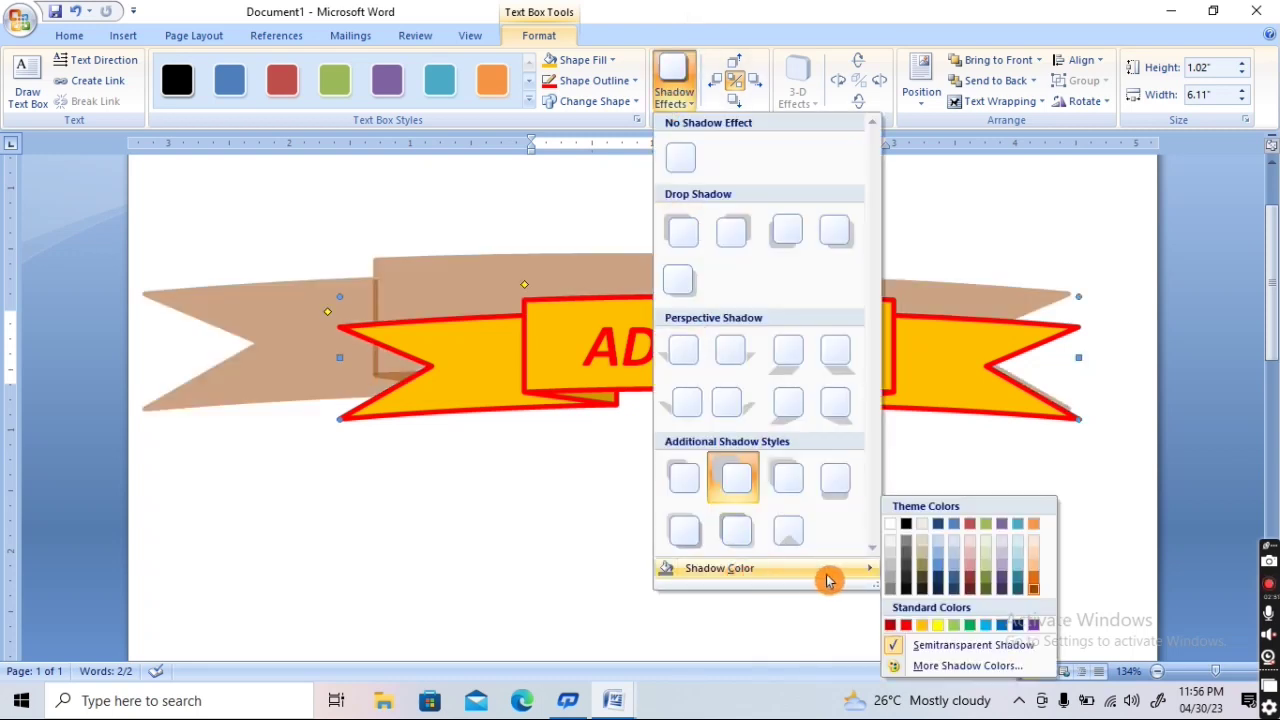
{"action": "left_click", "coordinate": [1006, 626]}
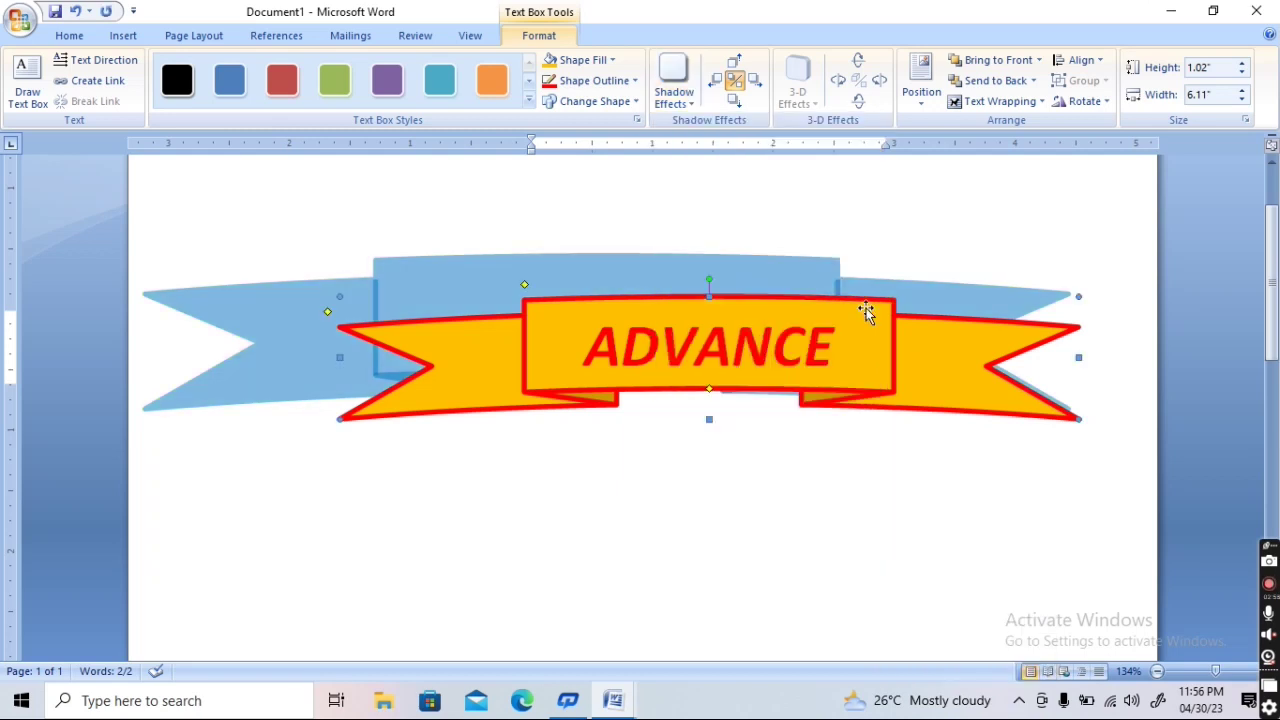
{"action": "left_click", "coordinate": [736, 62]}
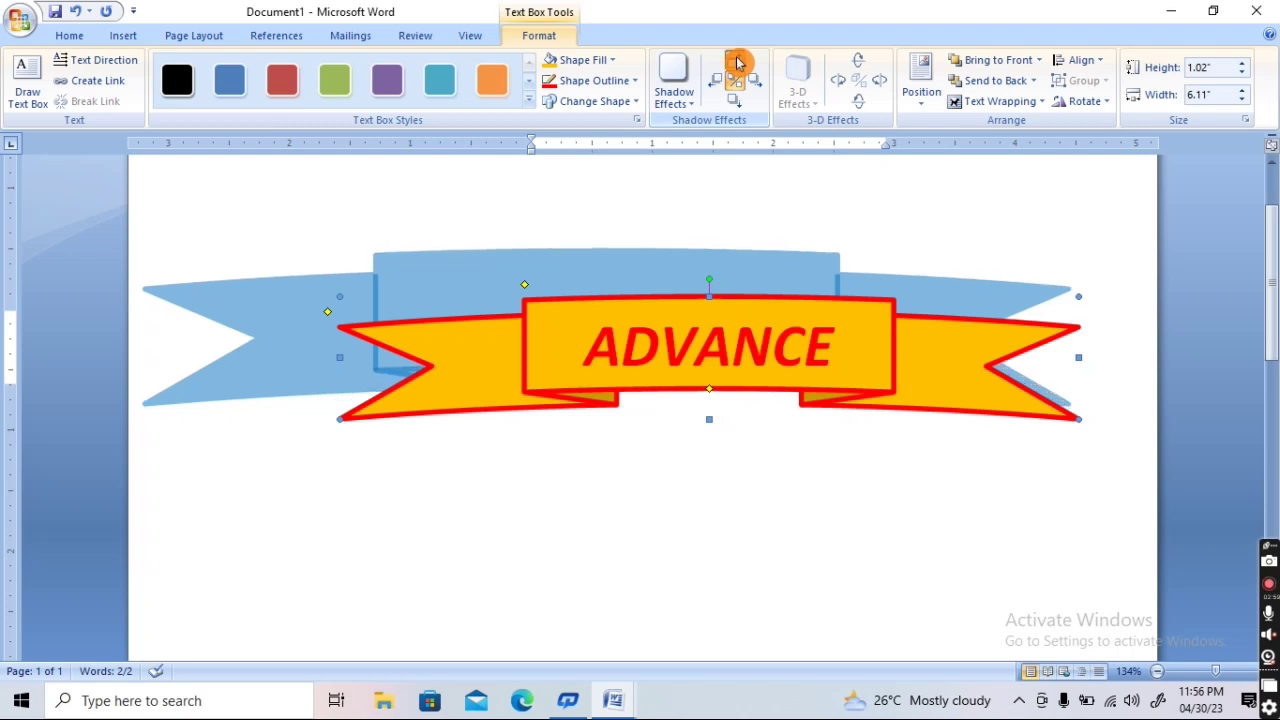
{"action": "left_click", "coordinate": [736, 62]}
{"action": "left_click", "coordinate": [736, 62]}
{"action": "left_click", "coordinate": [736, 62]}
{"action": "left_click", "coordinate": [736, 62]}
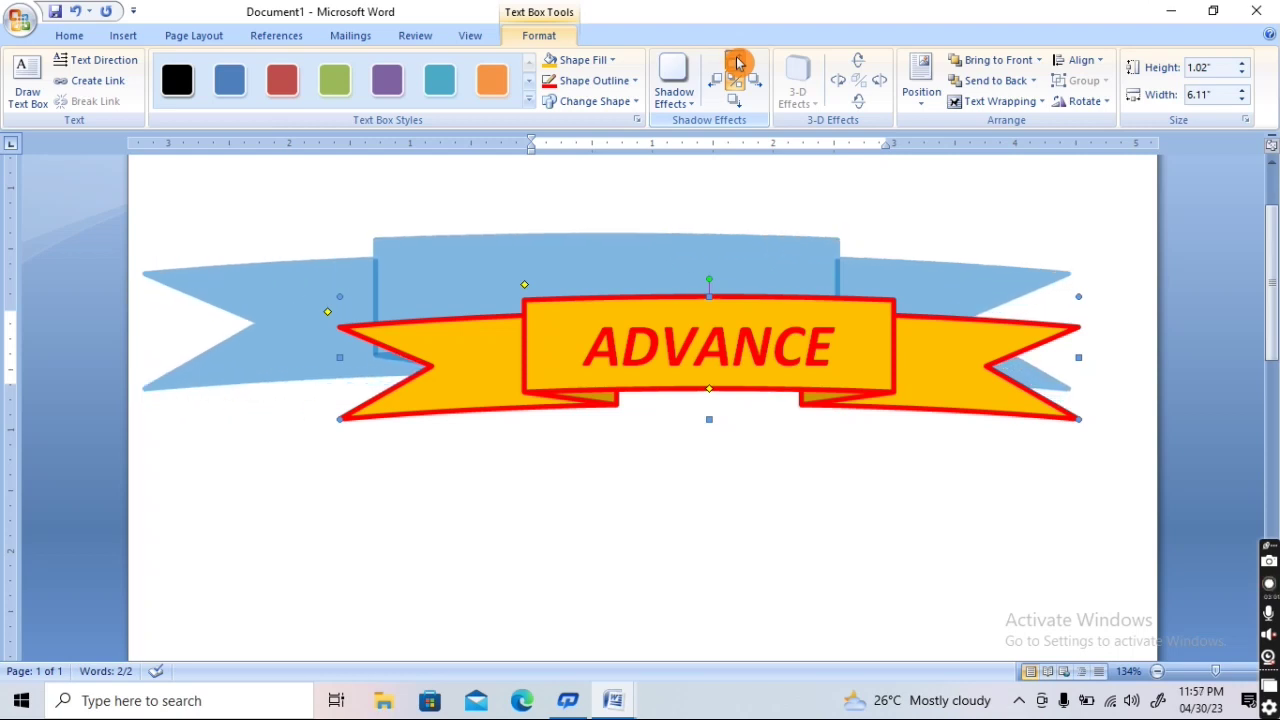
{"action": "left_click", "coordinate": [736, 62]}
{"action": "left_click", "coordinate": [736, 62]}
{"action": "left_click", "coordinate": [736, 62]}
{"action": "left_click", "coordinate": [736, 62]}
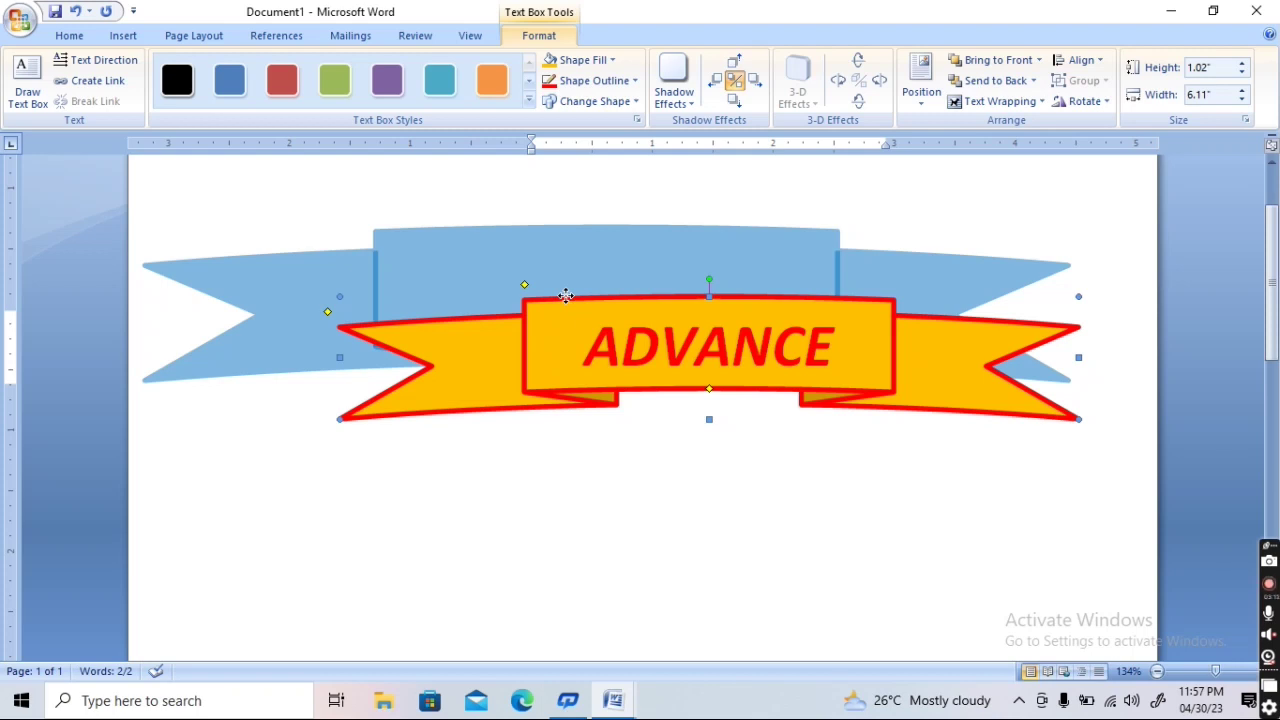
Delete the ribbon banner and draw a large horizontal scroll shape across the page
{"action": "key", "text": "Delete"}
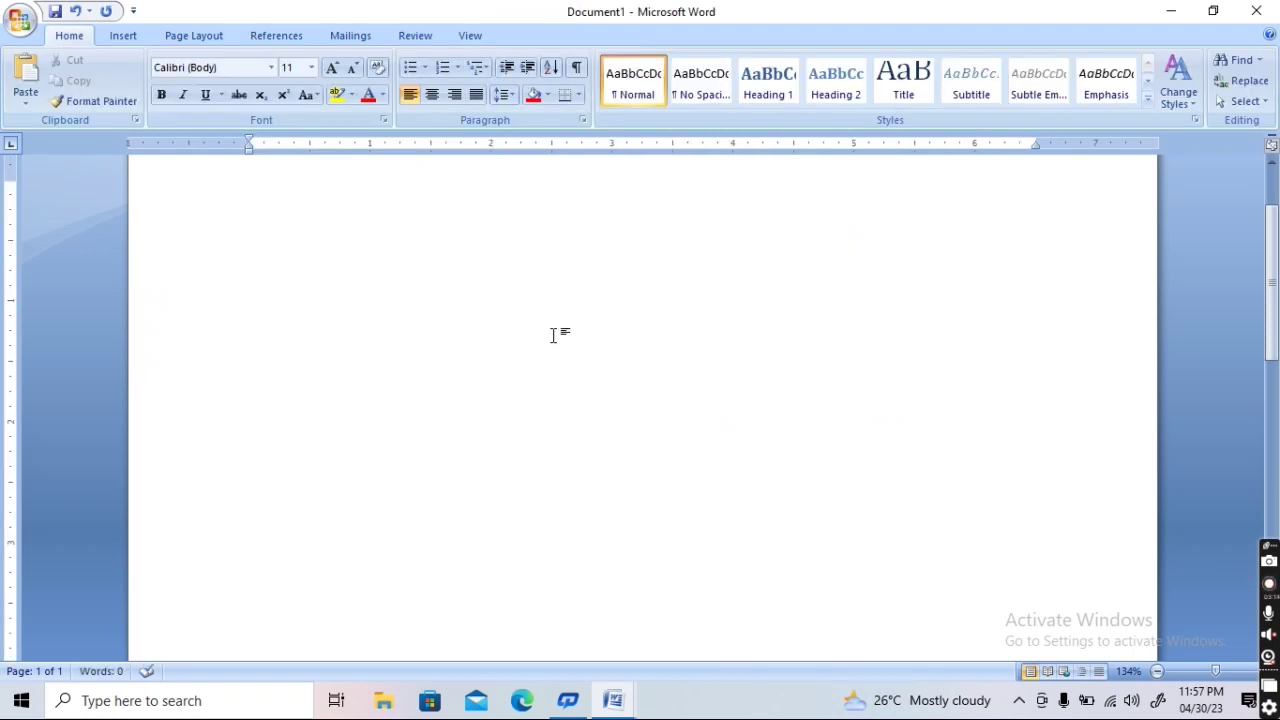
{"action": "left_click", "coordinate": [100, 231]}
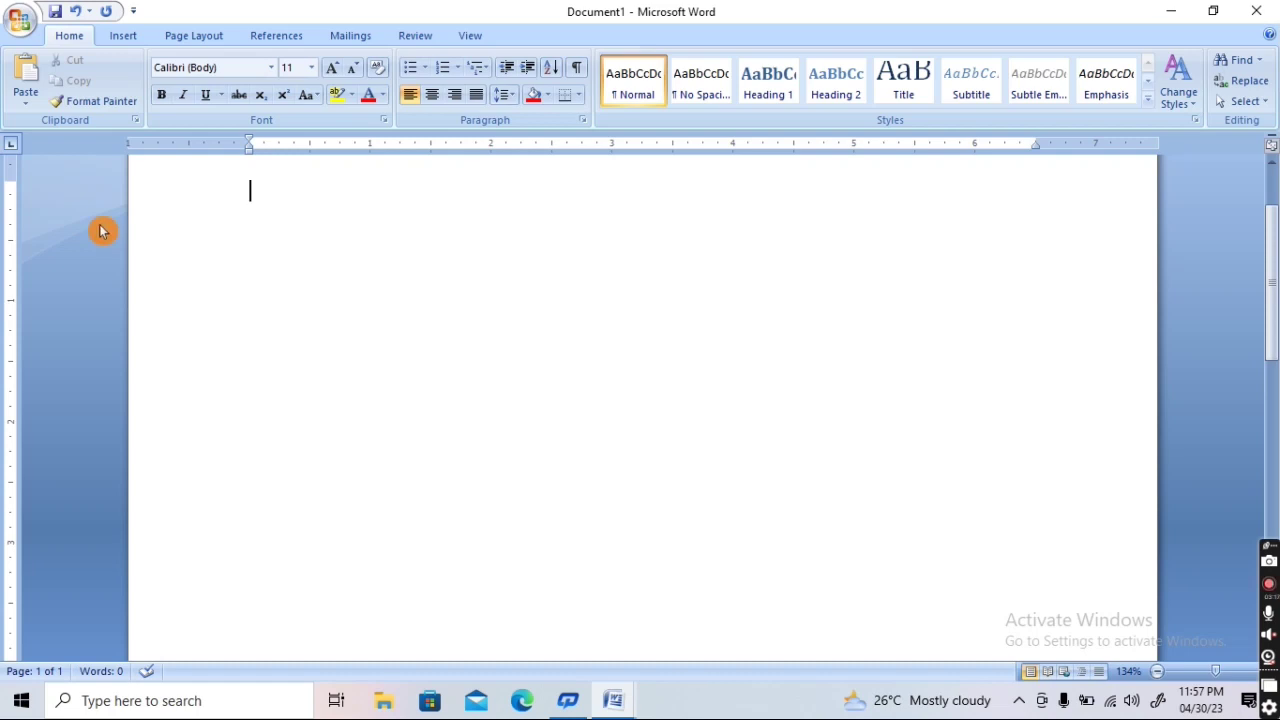
{"action": "left_click", "coordinate": [123, 35]}
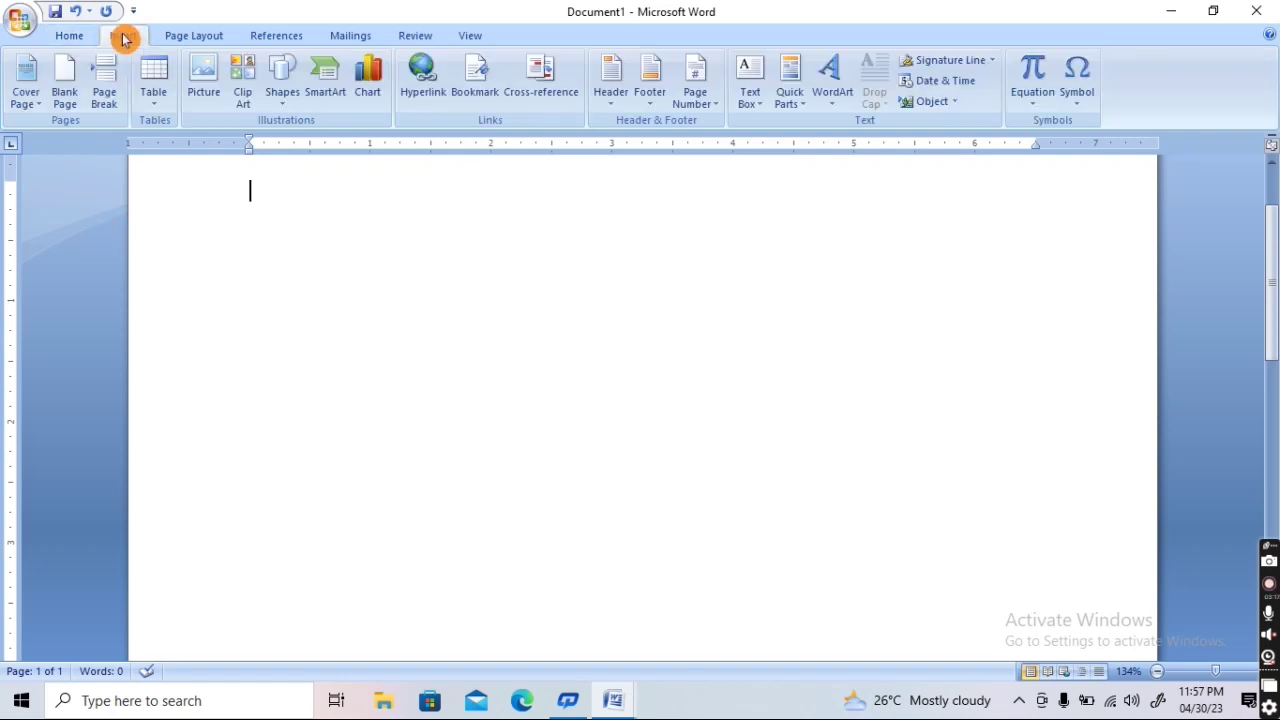
{"action": "left_click", "coordinate": [282, 87]}
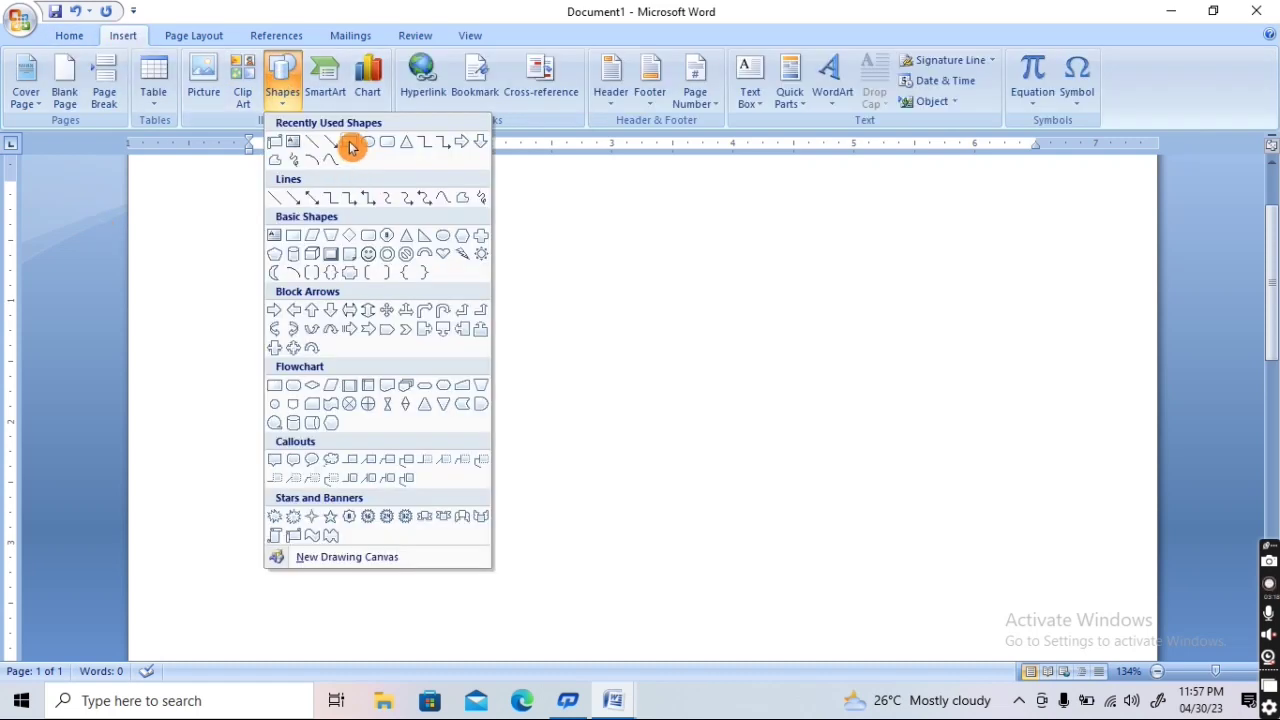
{"action": "left_click", "coordinate": [297, 147]}
{"action": "left_click_drag", "start_coordinate": [334, 240], "coordinate": [985, 484]}
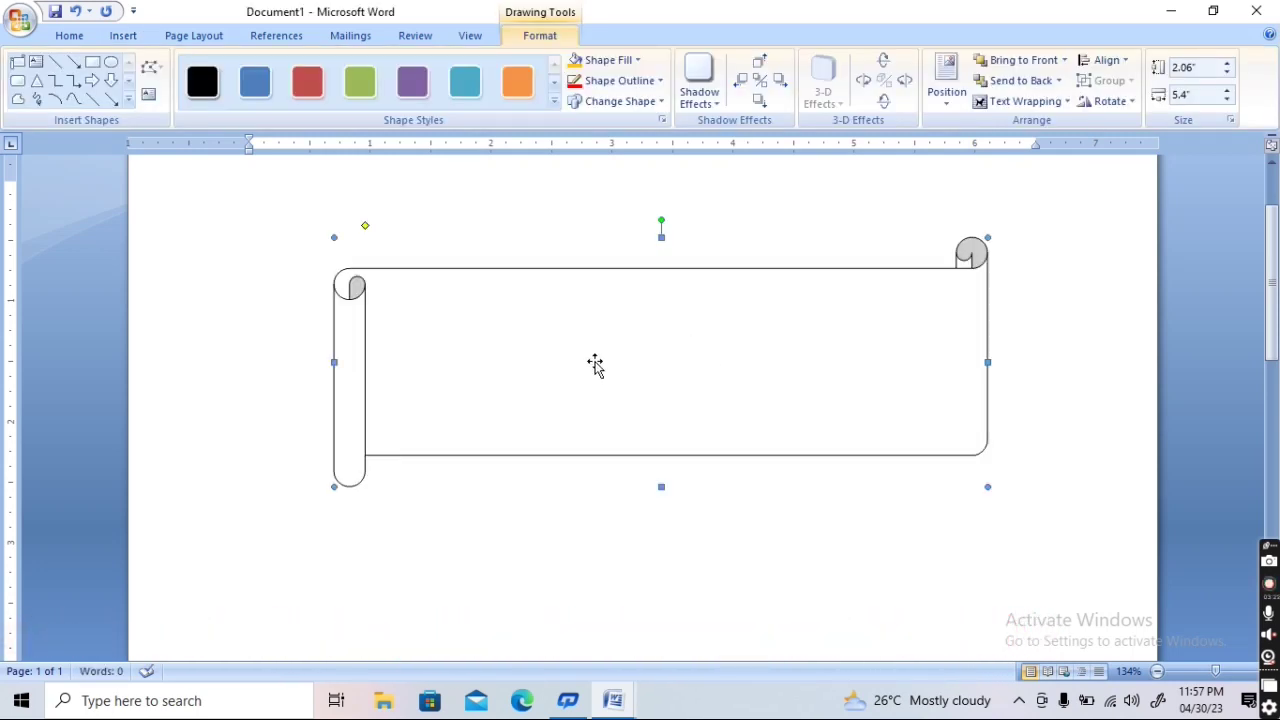
Type test text 'zz' into the scroll, then delete the scroll shape
{"action": "right_click", "coordinate": [556, 347]}
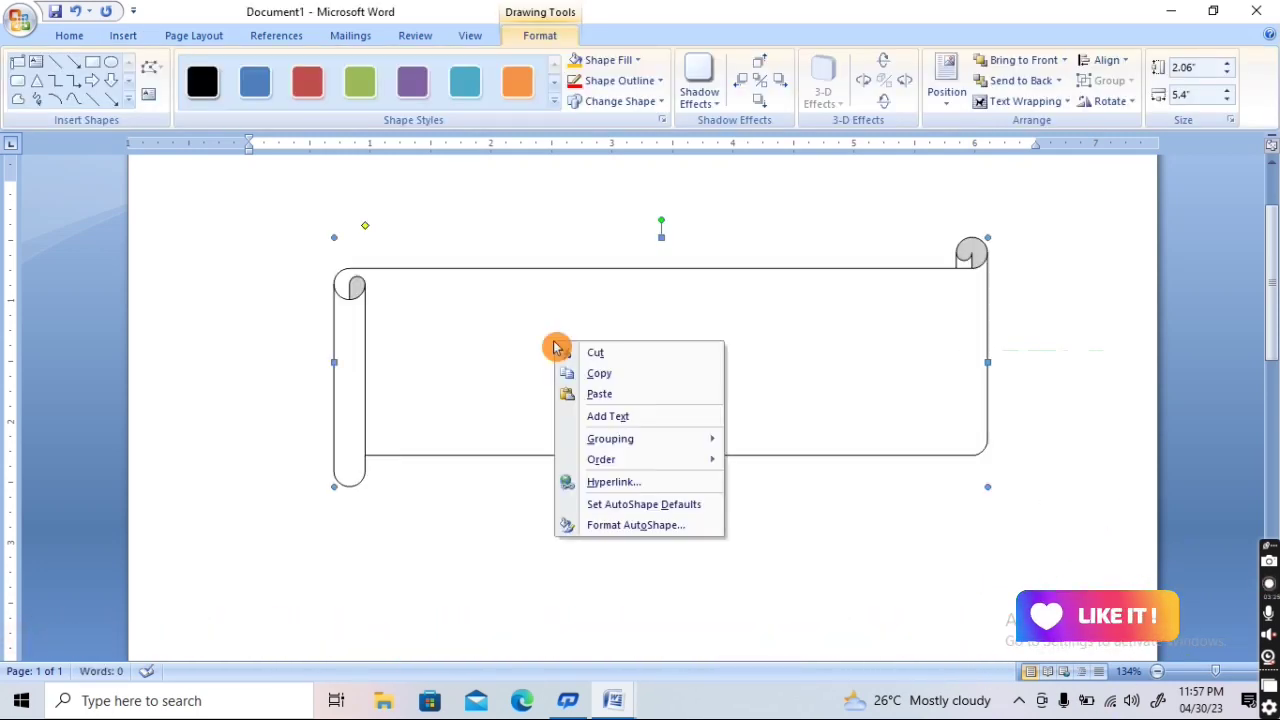
{"action": "left_click", "coordinate": [625, 417]}
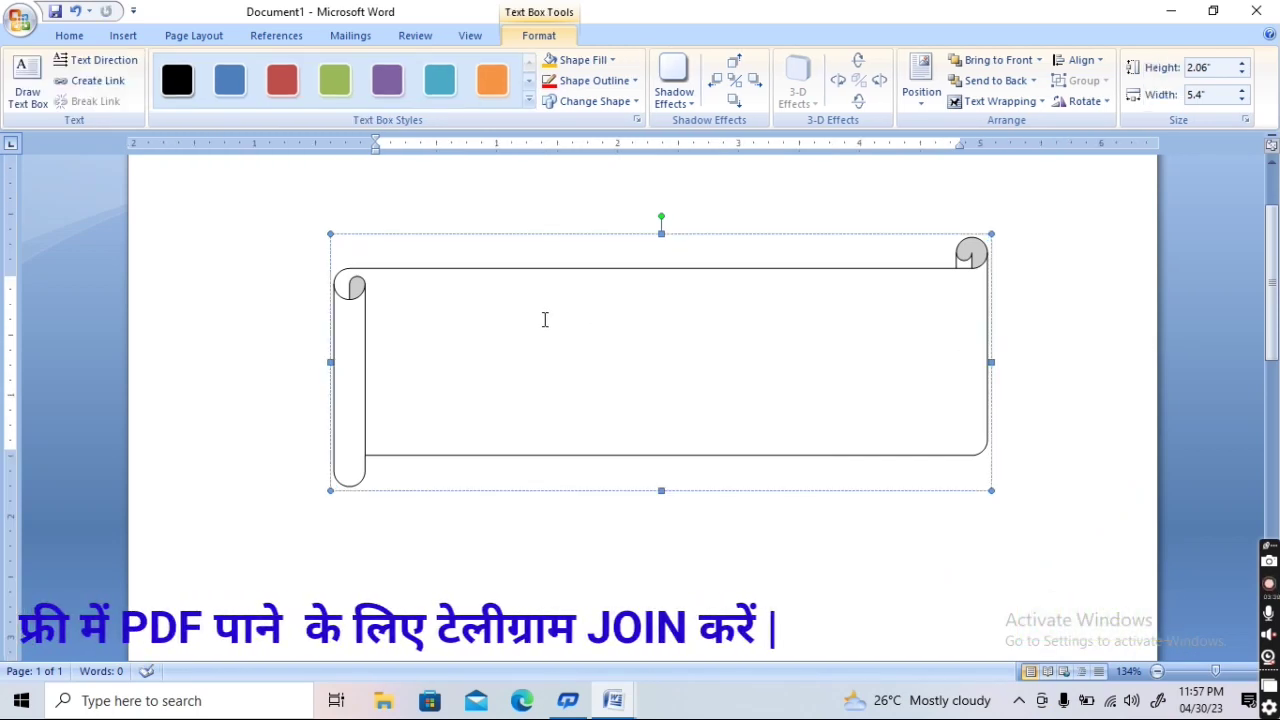
{"action": "type", "text": "zz"}
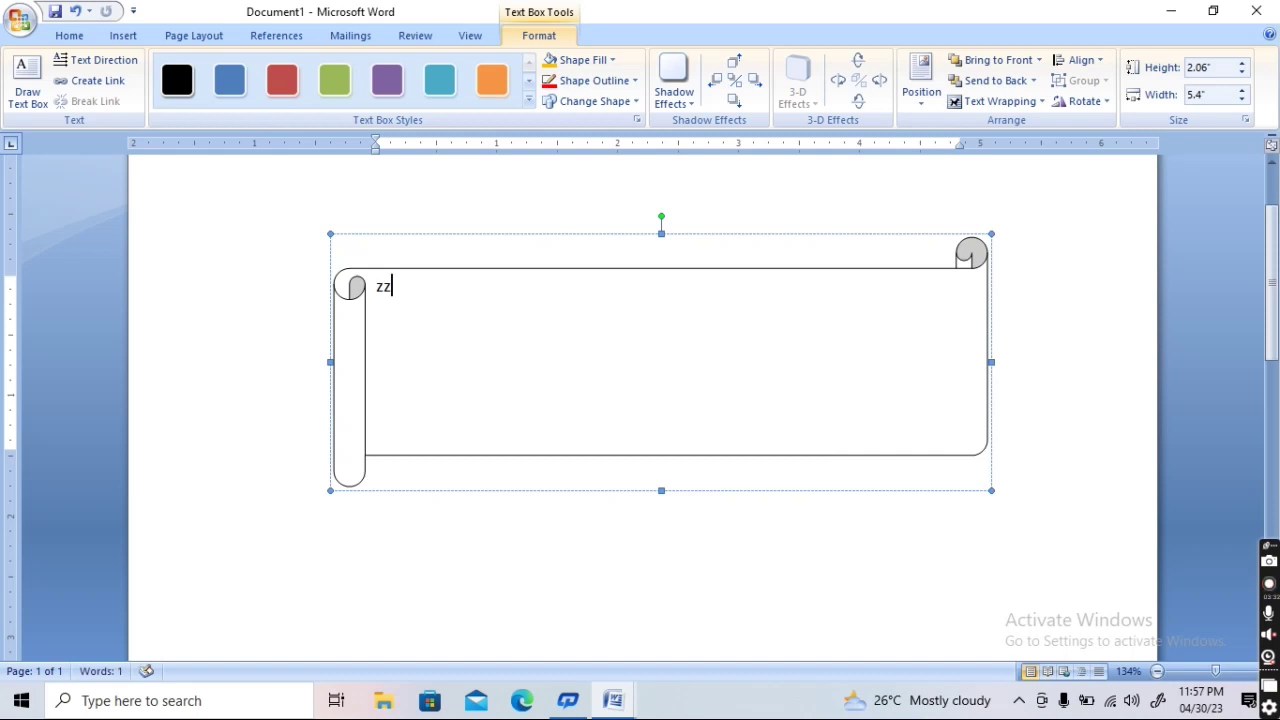
{"action": "left_click", "coordinate": [709, 231]}
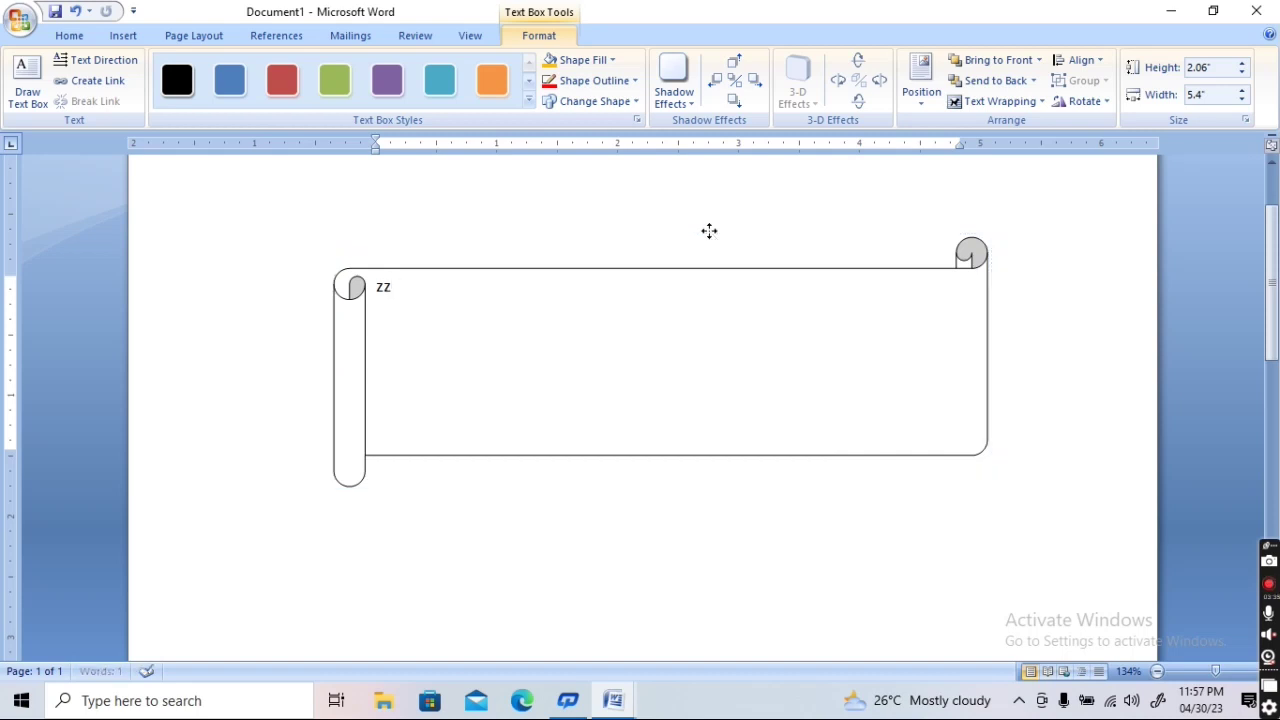
{"action": "left_click", "coordinate": [709, 231]}
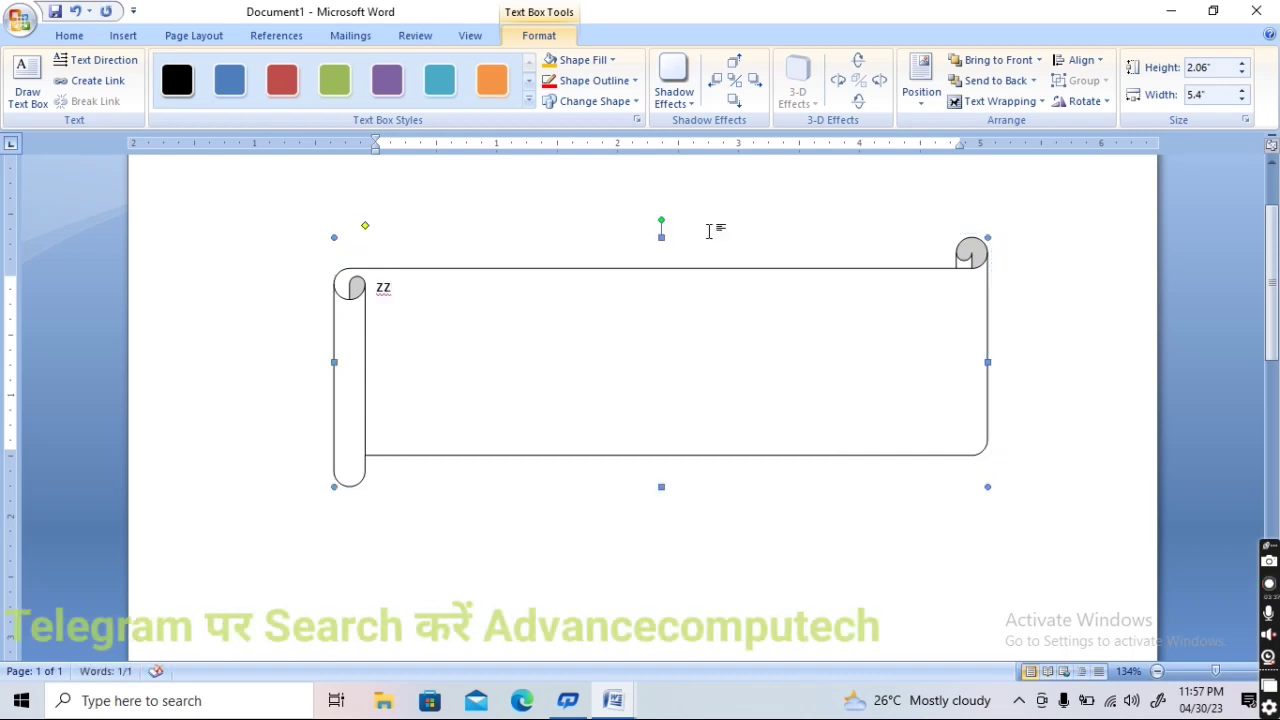
{"action": "key", "text": "Delete"}
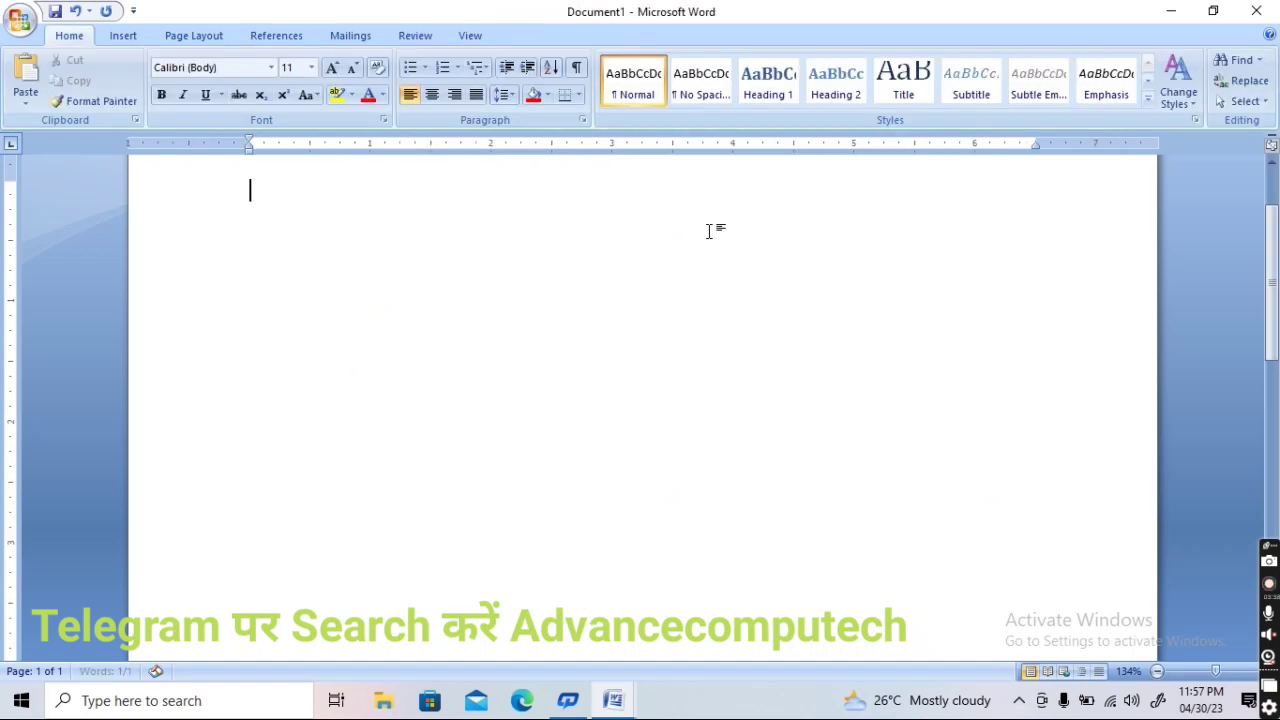
Browse the SmartArt categories and insert the Relationship > Radial Cycle diagram
{"action": "left_click", "coordinate": [126, 38]}
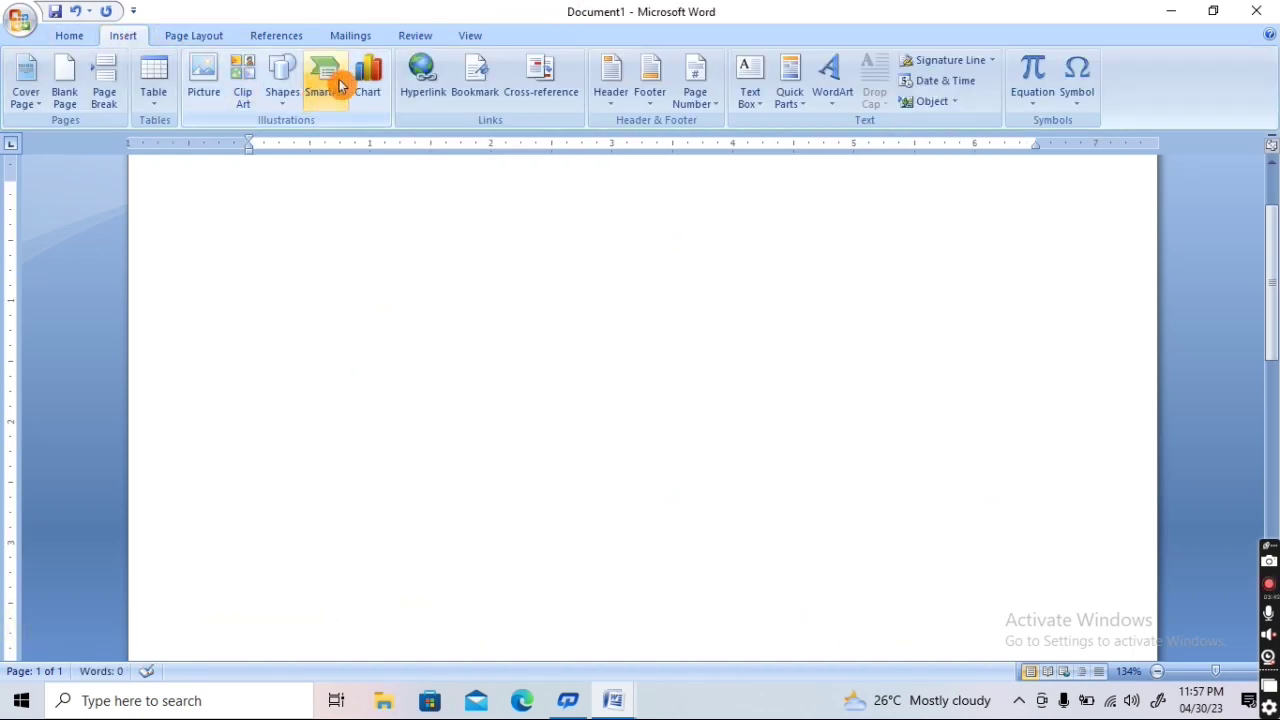
{"action": "left_click", "coordinate": [338, 86]}
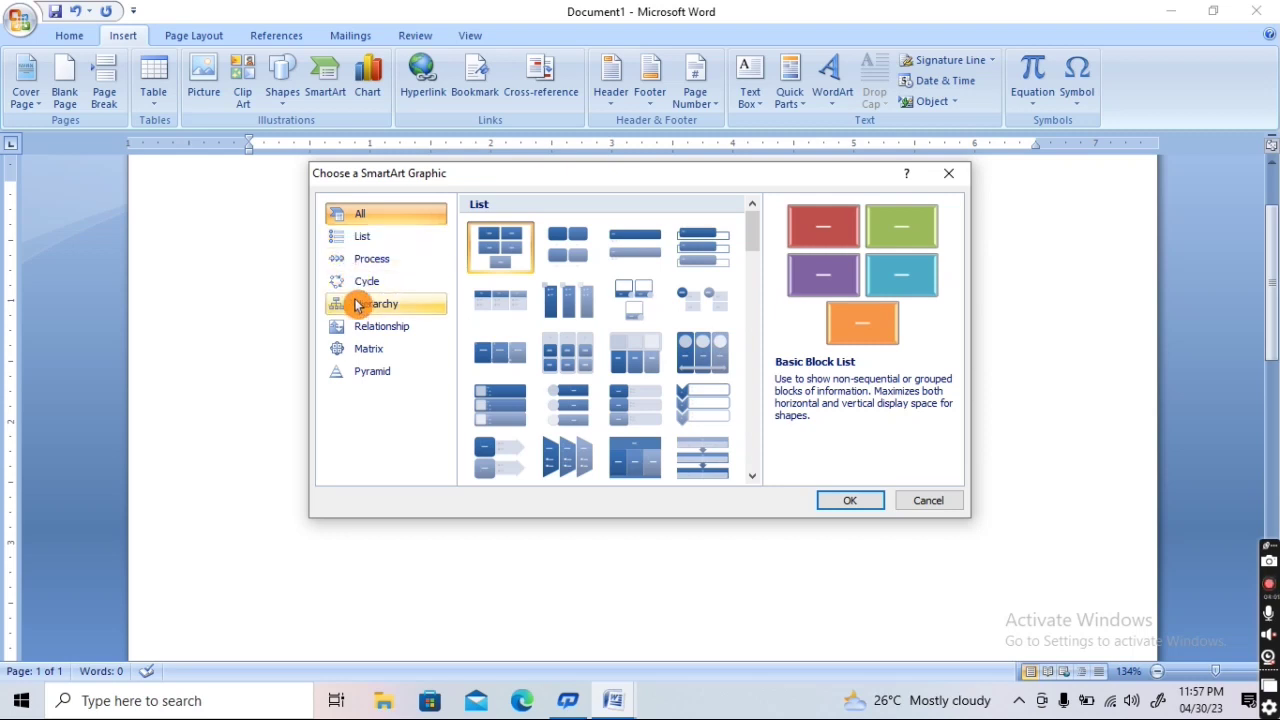
{"action": "left_click", "coordinate": [366, 286]}
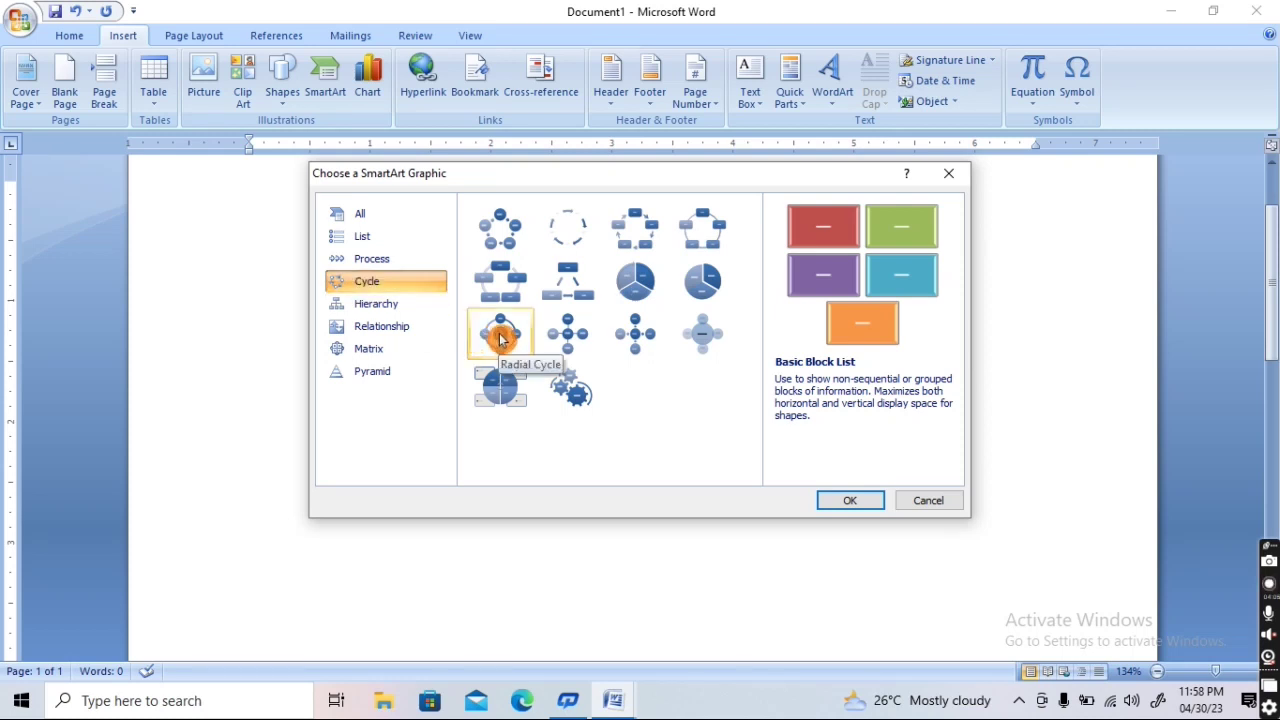
{"action": "left_click", "coordinate": [390, 268]}
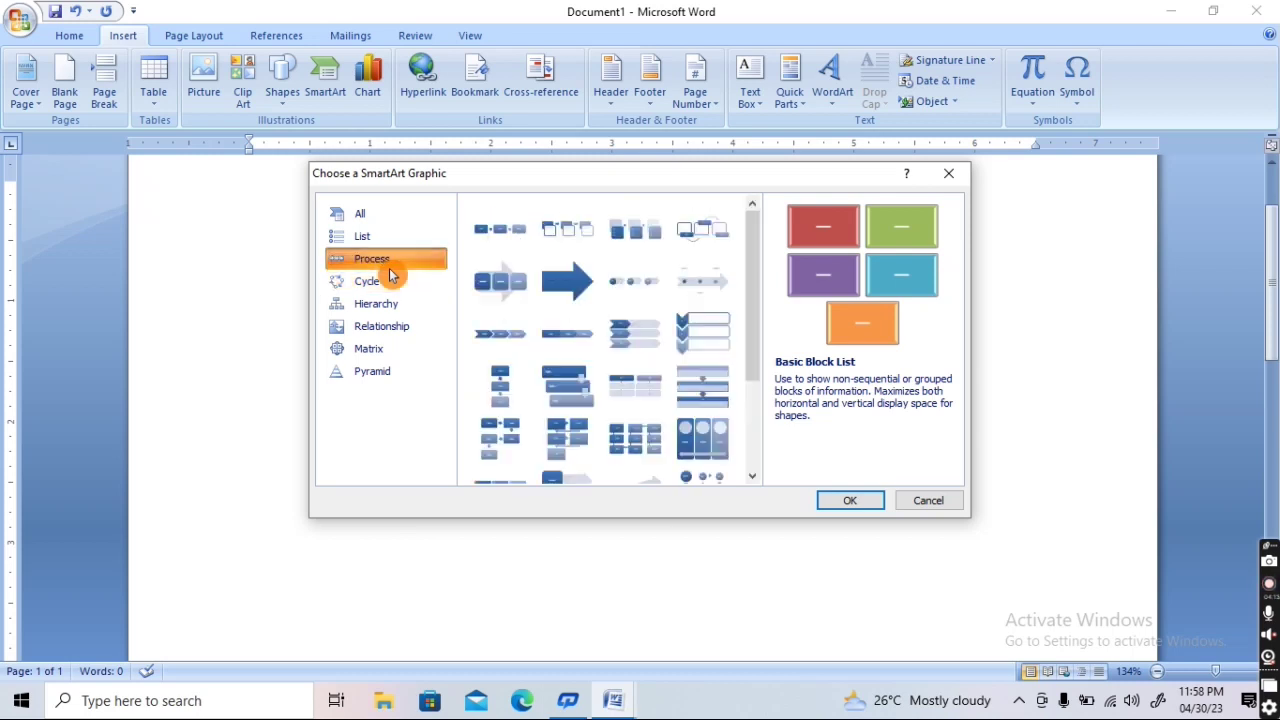
{"action": "left_click", "coordinate": [392, 283]}
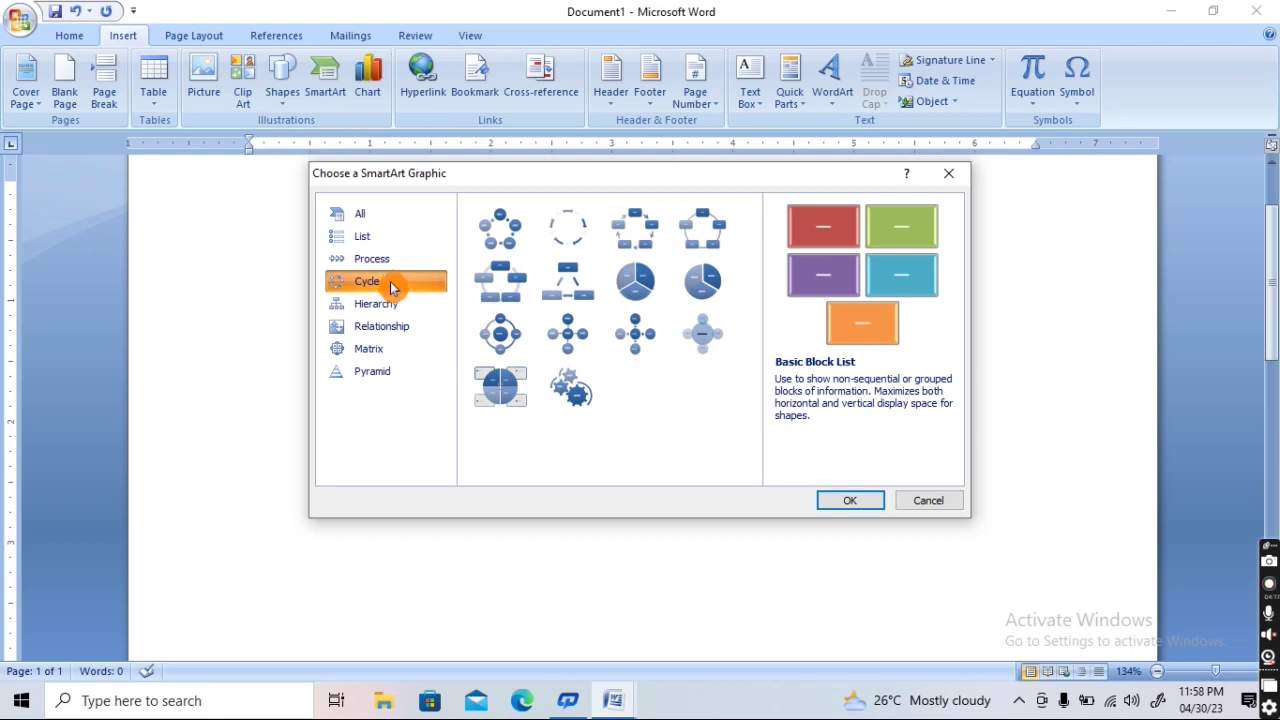
{"action": "left_click", "coordinate": [389, 312]}
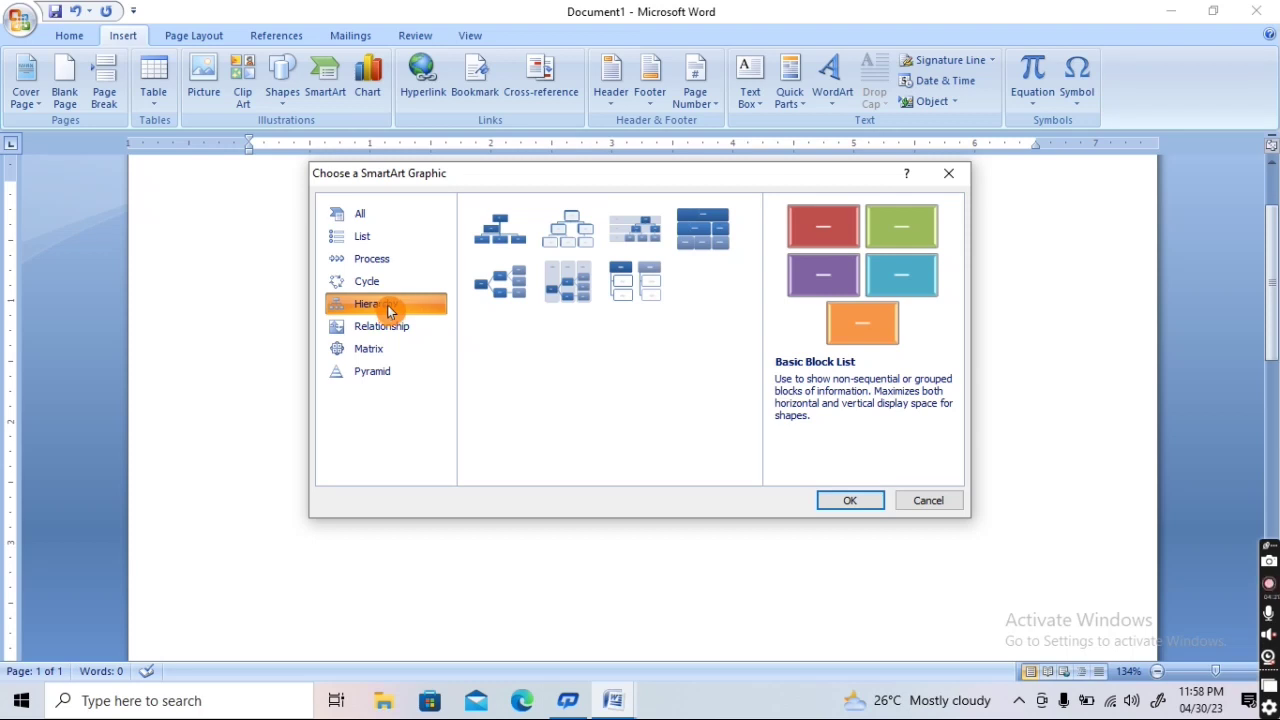
{"action": "left_click", "coordinate": [391, 336]}
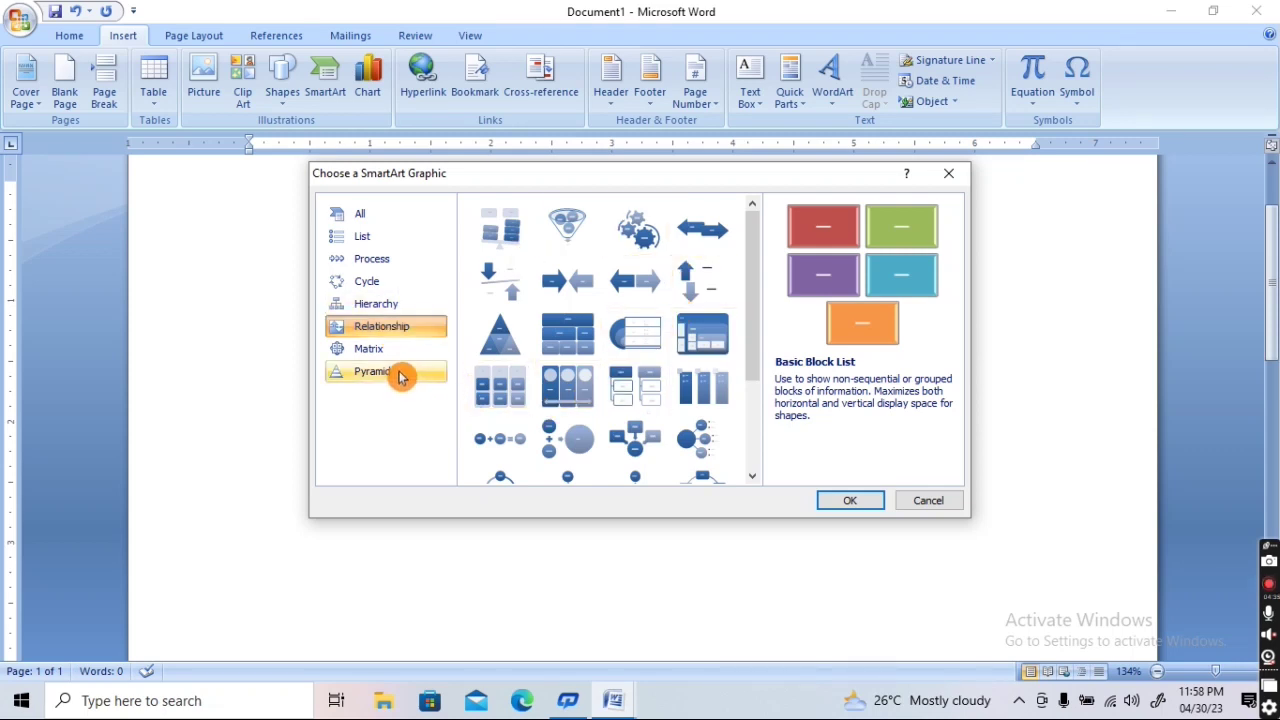
{"action": "scroll", "coordinate": [640, 445], "scroll_direction": "down", "scroll_amount": 3}
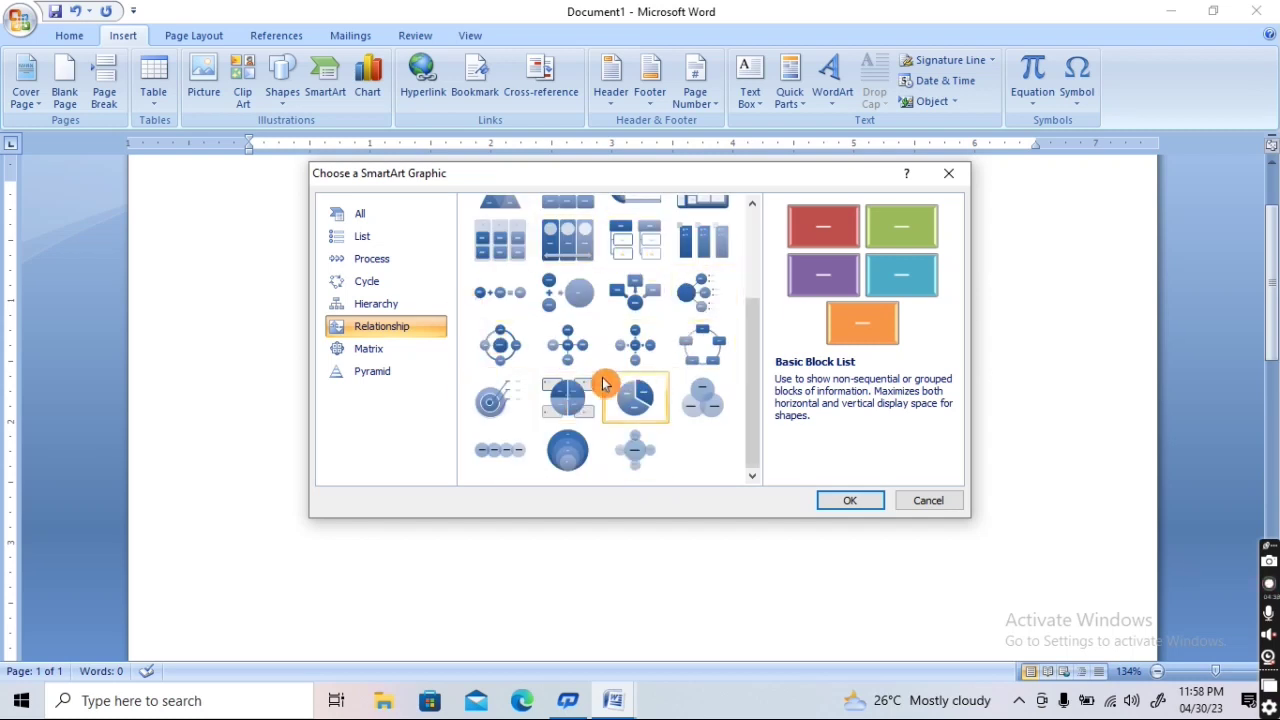
{"action": "left_click", "coordinate": [494, 352]}
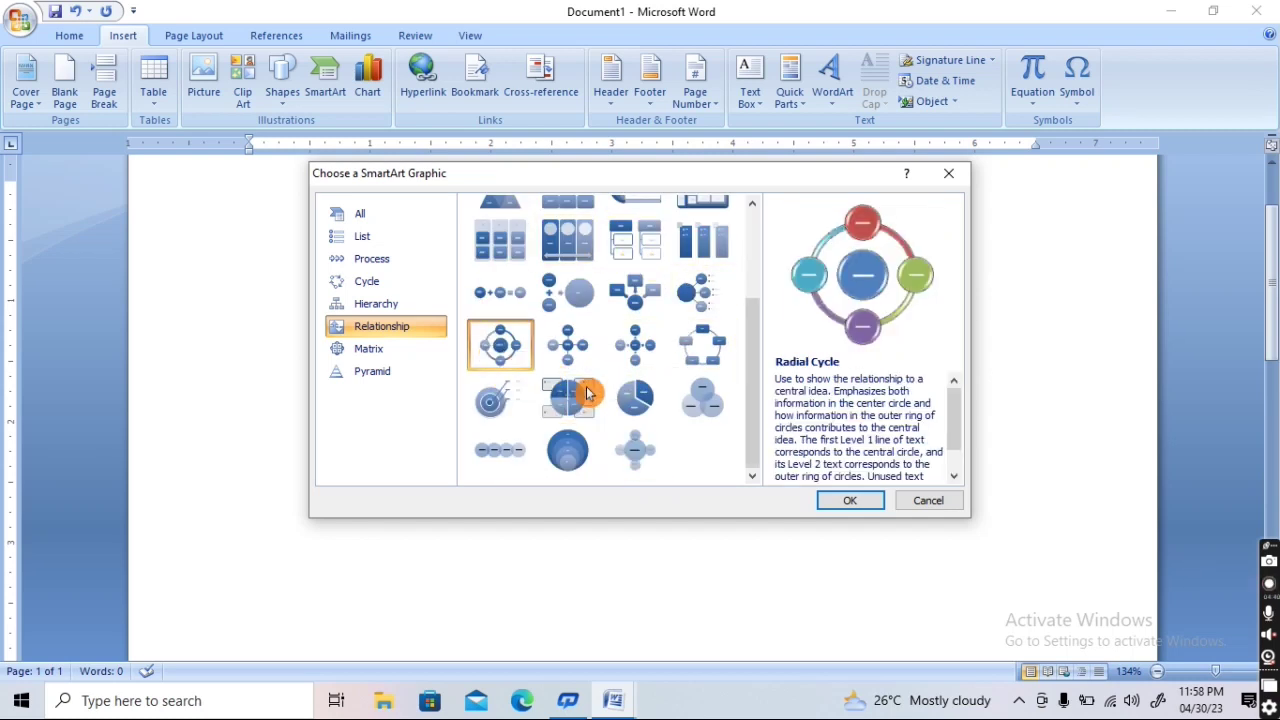
{"action": "left_click", "coordinate": [860, 498]}
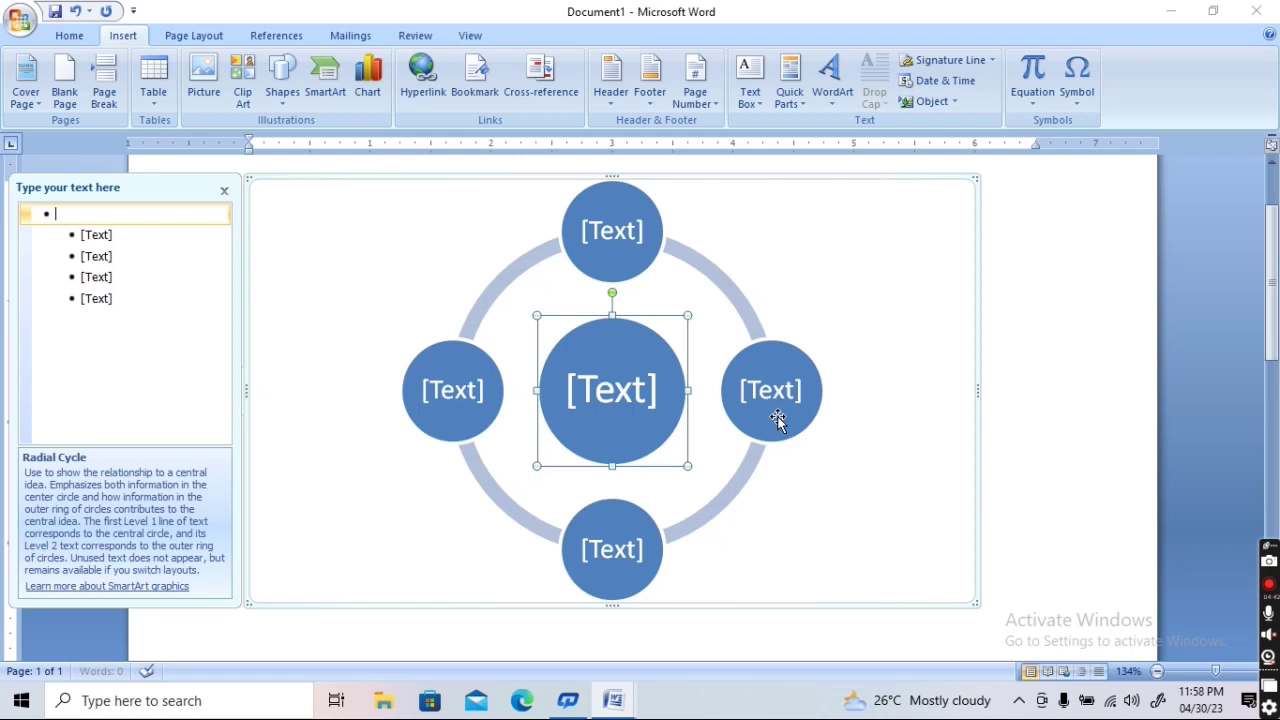
Label the top circle O2 and the right circle h2o
{"action": "left_click", "coordinate": [614, 230]}
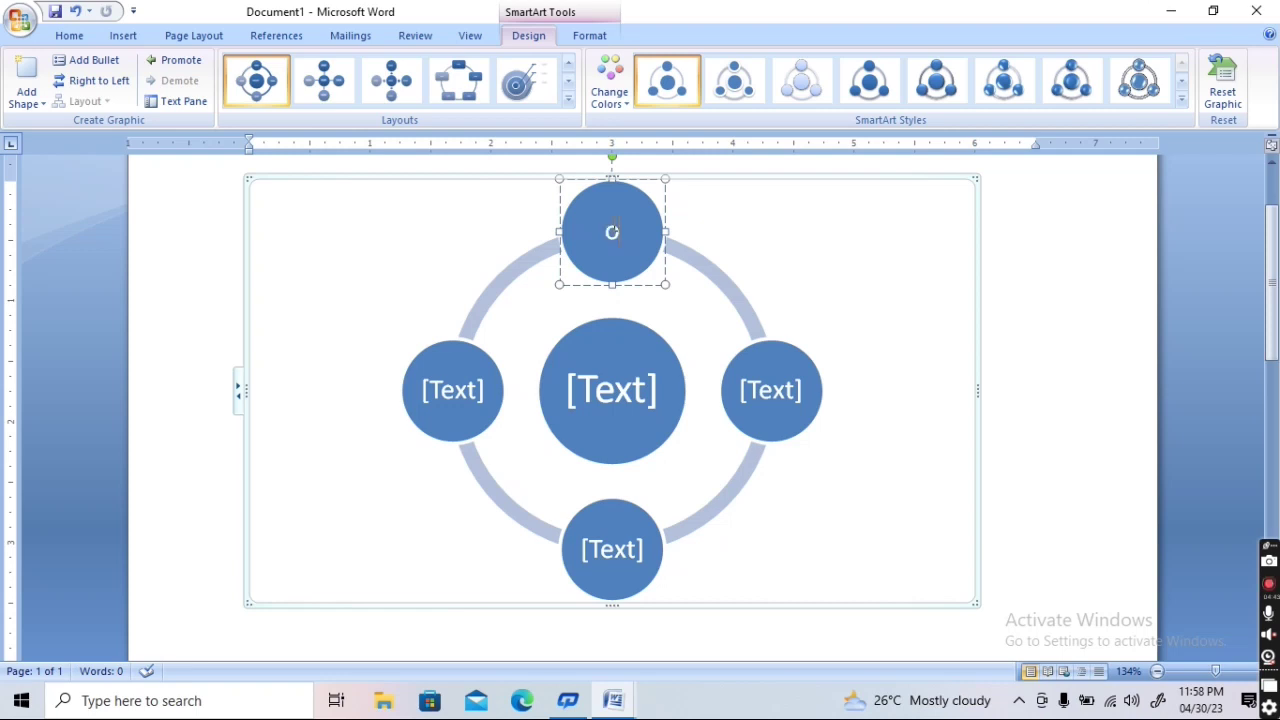
{"action": "type", "text": "O2"}
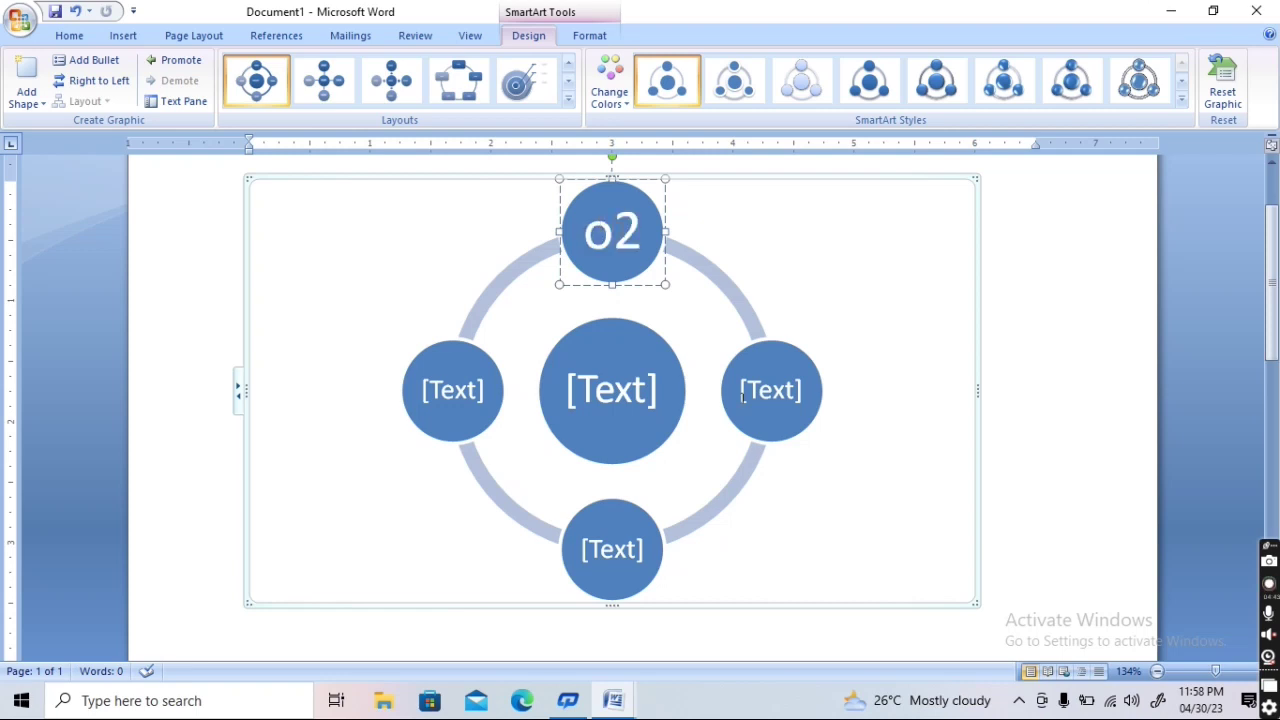
{"action": "left_click", "coordinate": [760, 372]}
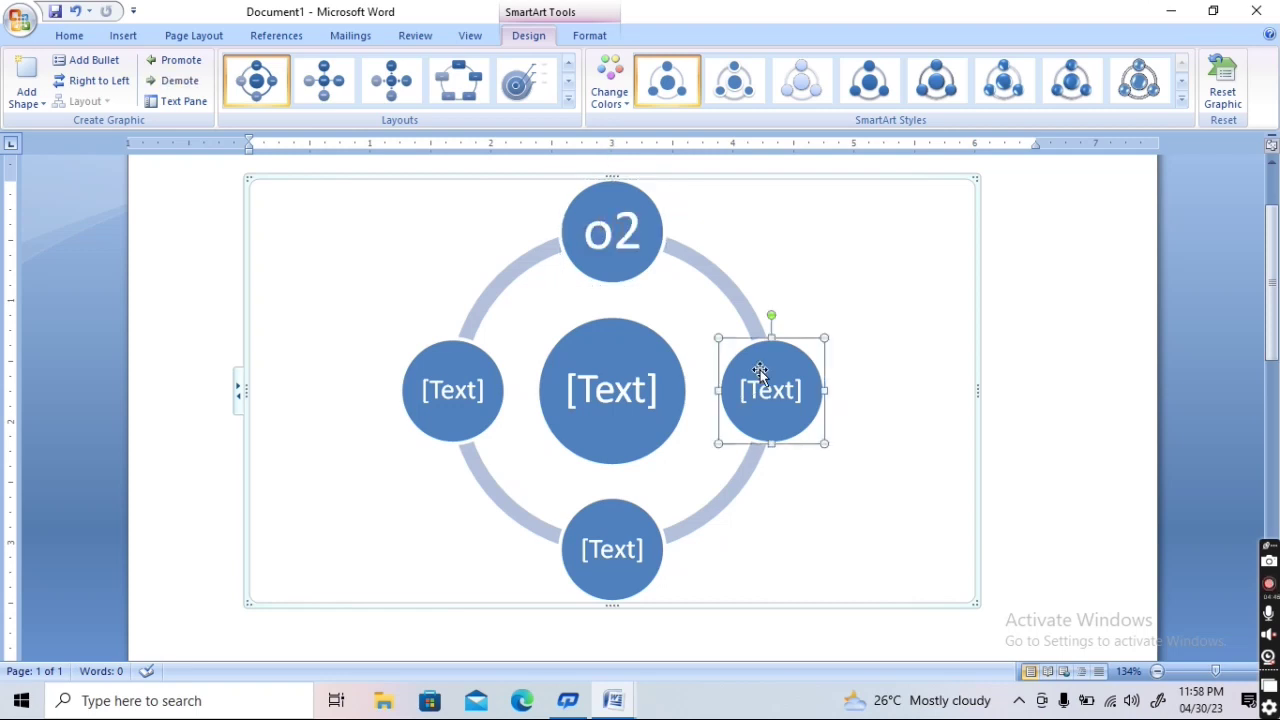
{"action": "type", "text": "h2"}
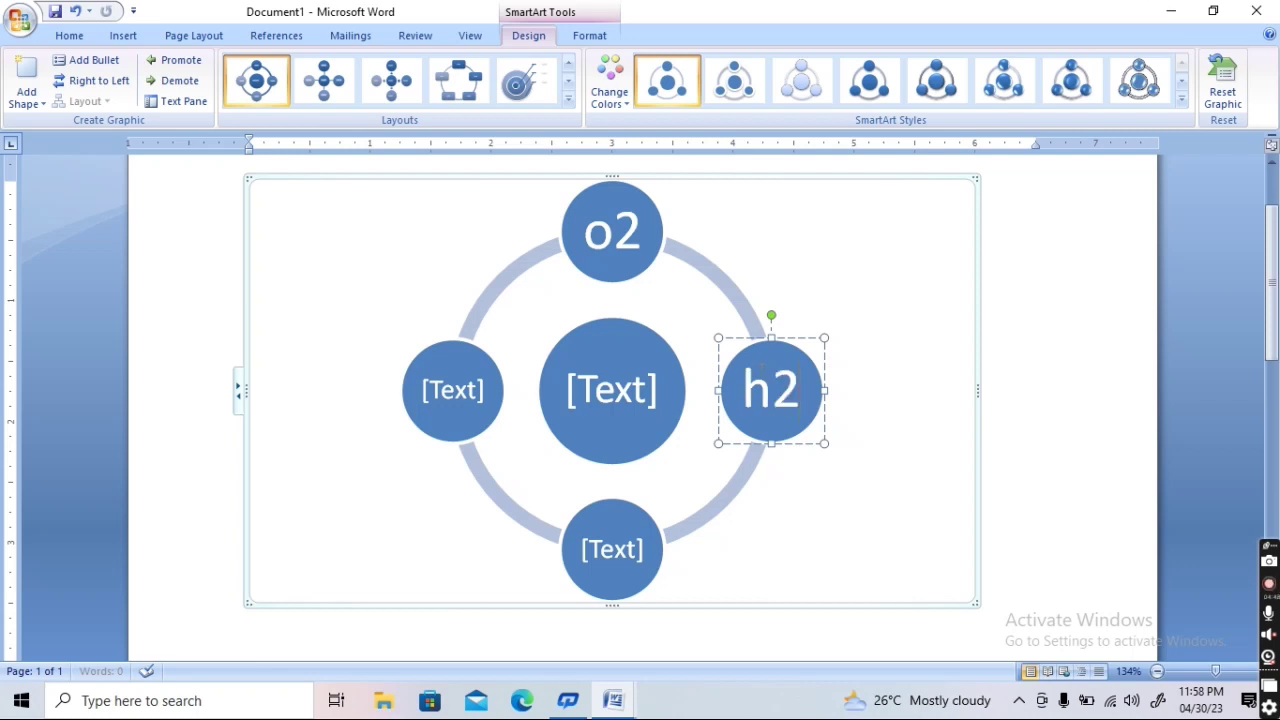
{"action": "type", "text": "o"}
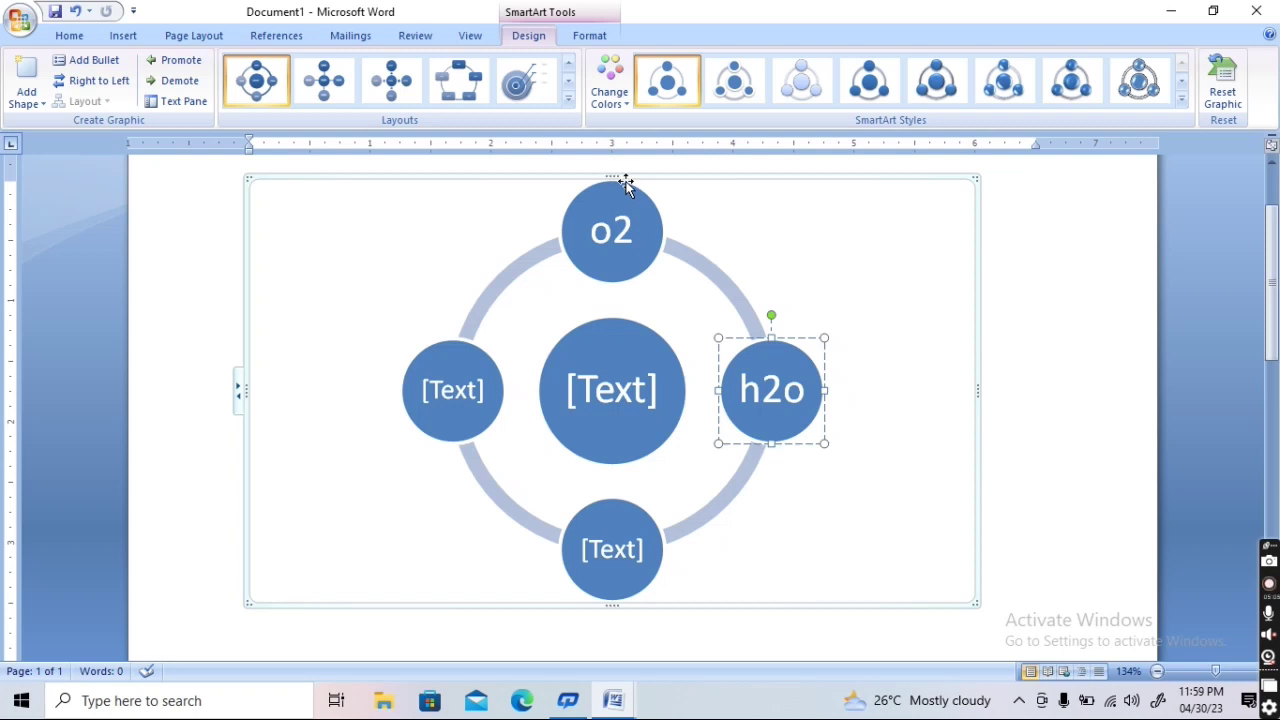
Deselect the diagram, then select the whole Radial Cycle diagram again
{"action": "left_click", "coordinate": [723, 172]}
{"action": "left_click", "coordinate": [529, 36]}
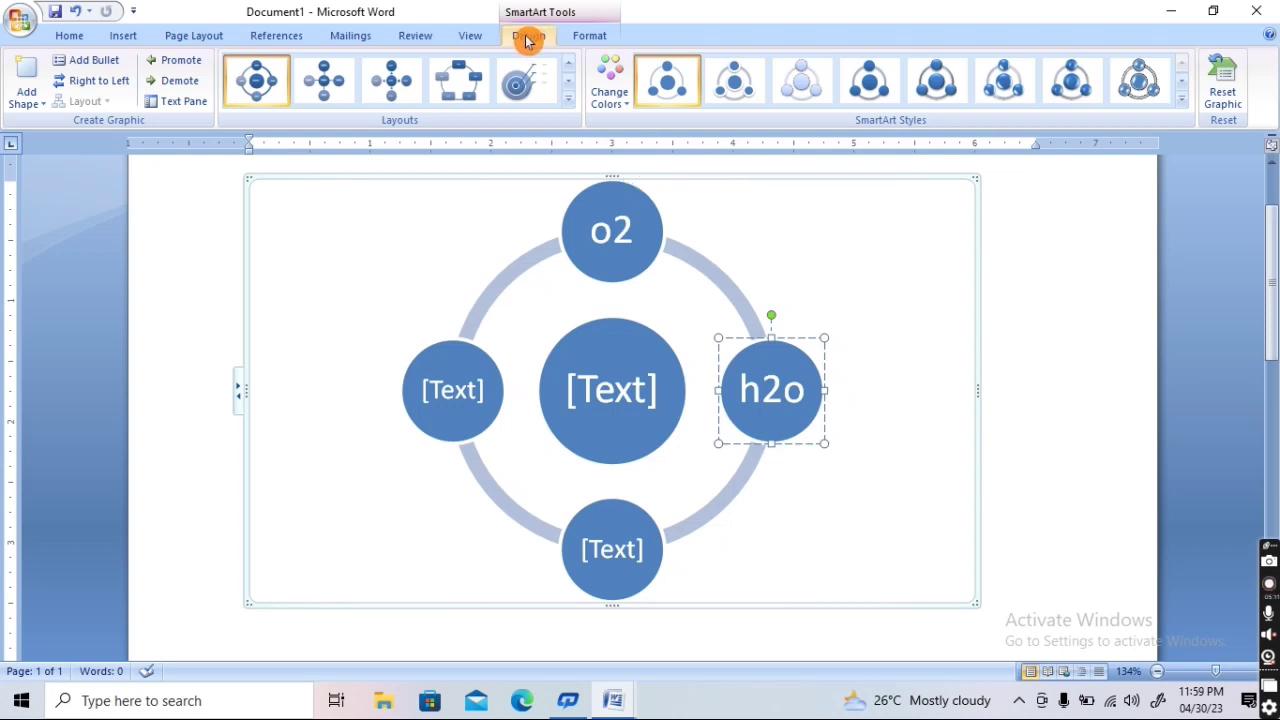
{"action": "left_click", "coordinate": [971, 306]}
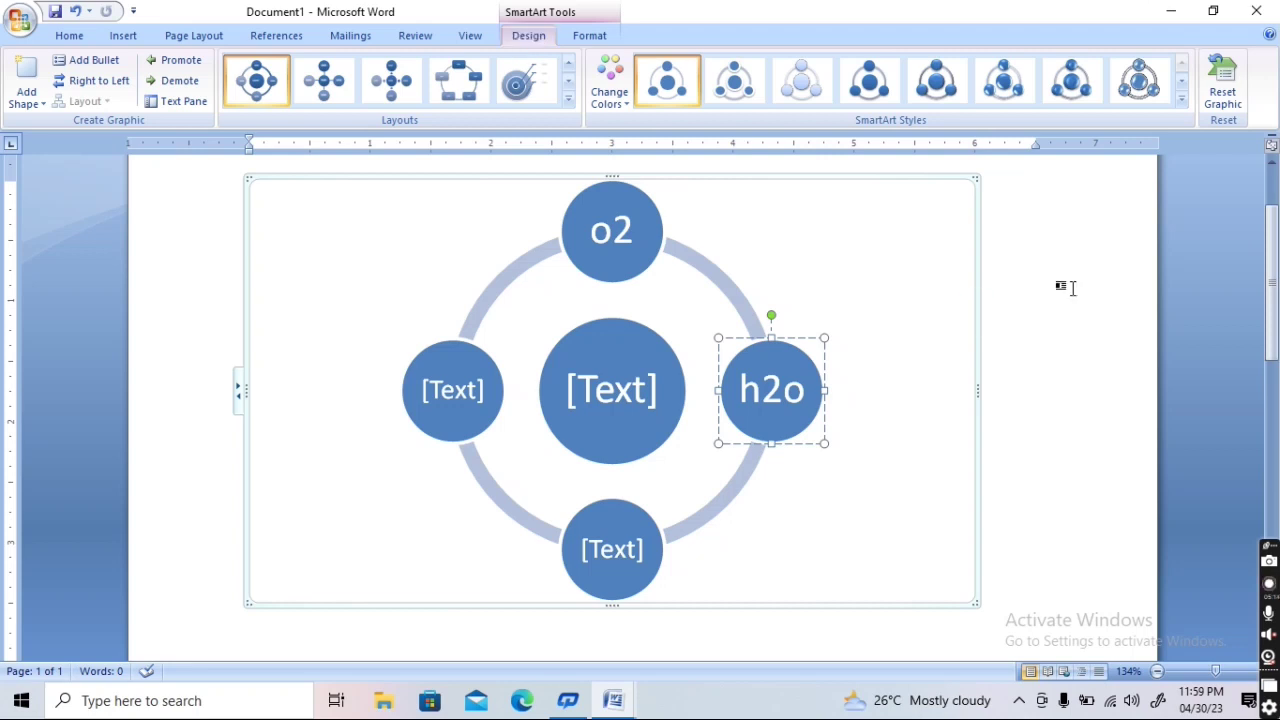
{"action": "left_click", "coordinate": [1070, 287]}
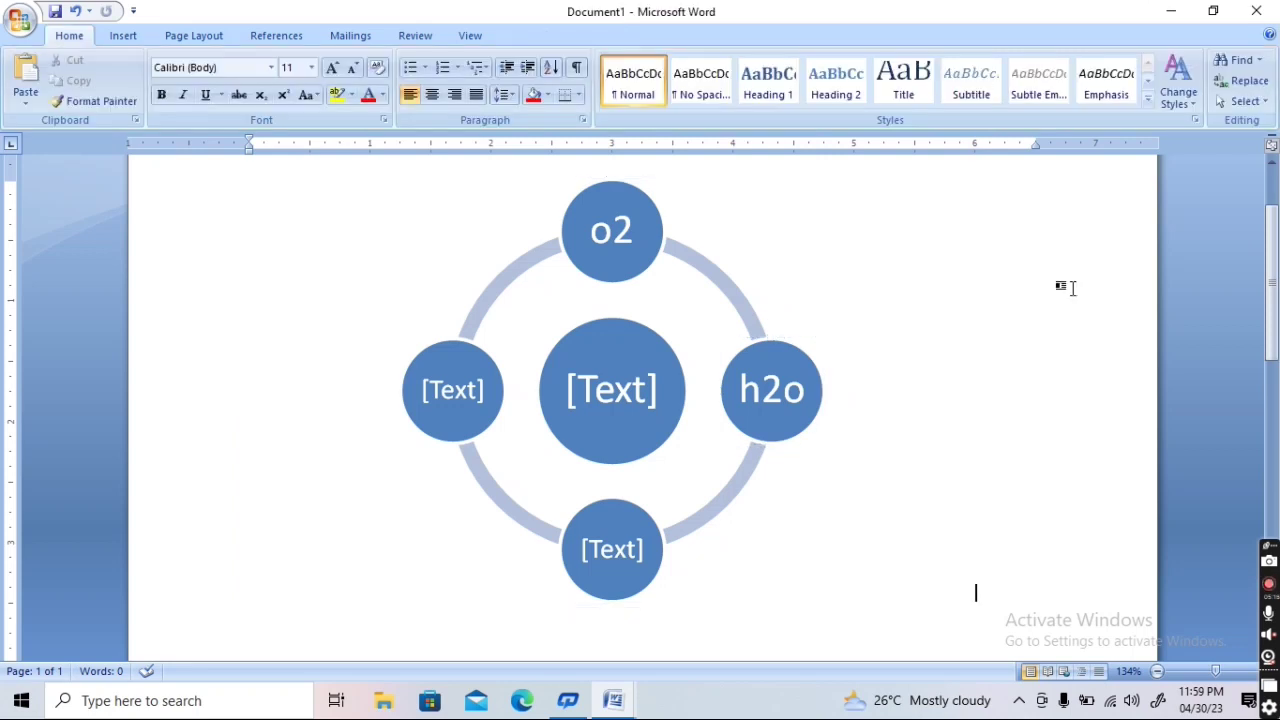
{"action": "left_click", "coordinate": [696, 251]}
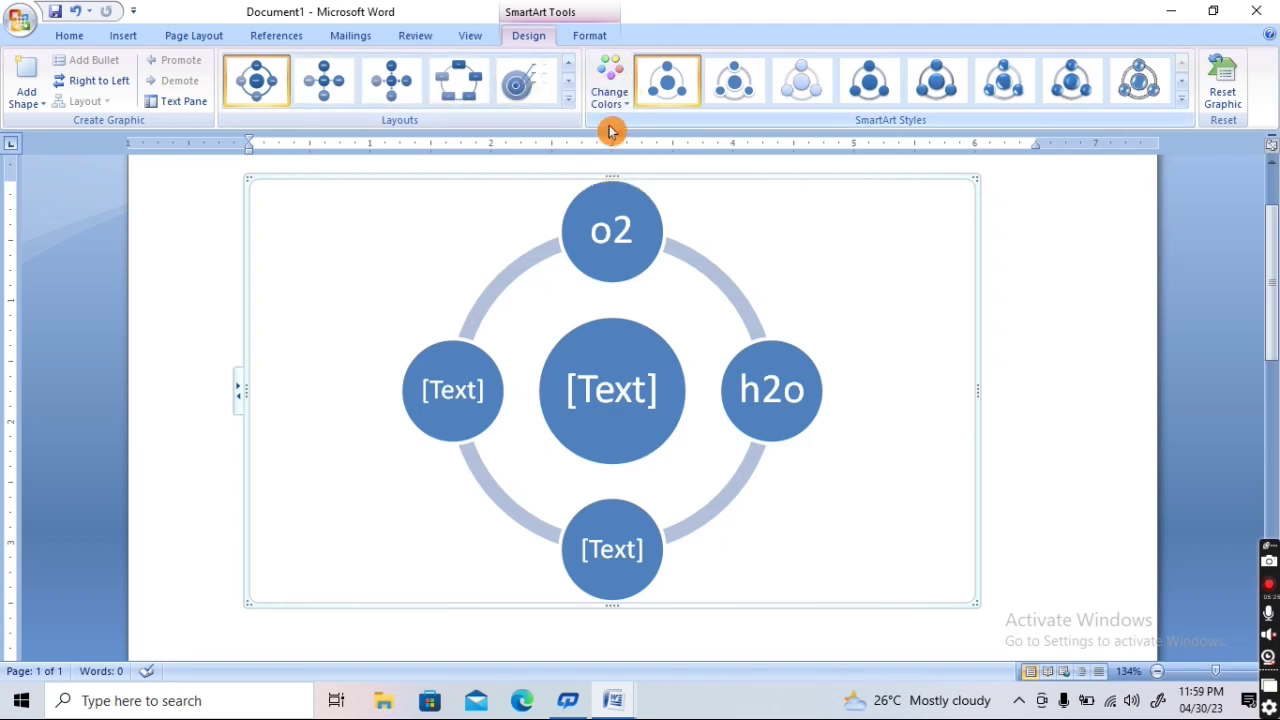
Apply the fifth Colorful colour scheme and the 3-D Bird's Eye Scene SmartArt style
{"action": "left_click", "coordinate": [612, 90]}
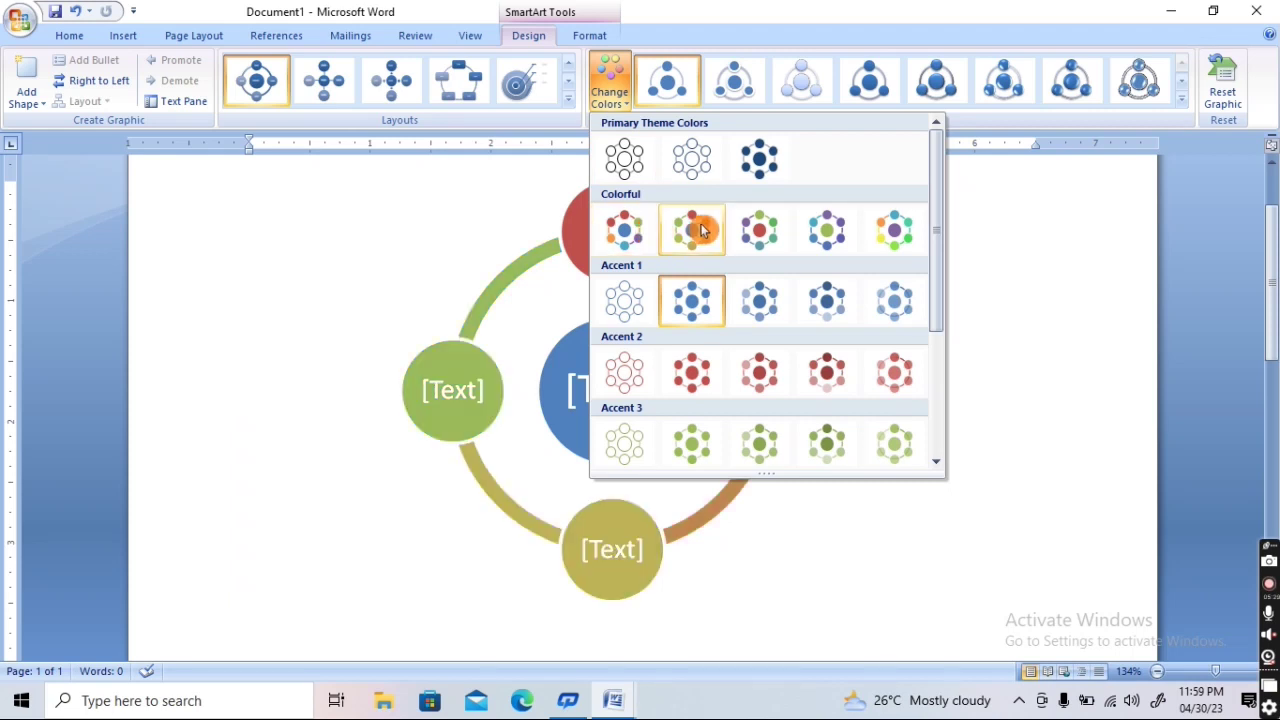
{"action": "left_click", "coordinate": [887, 234]}
{"action": "left_click", "coordinate": [1181, 104]}
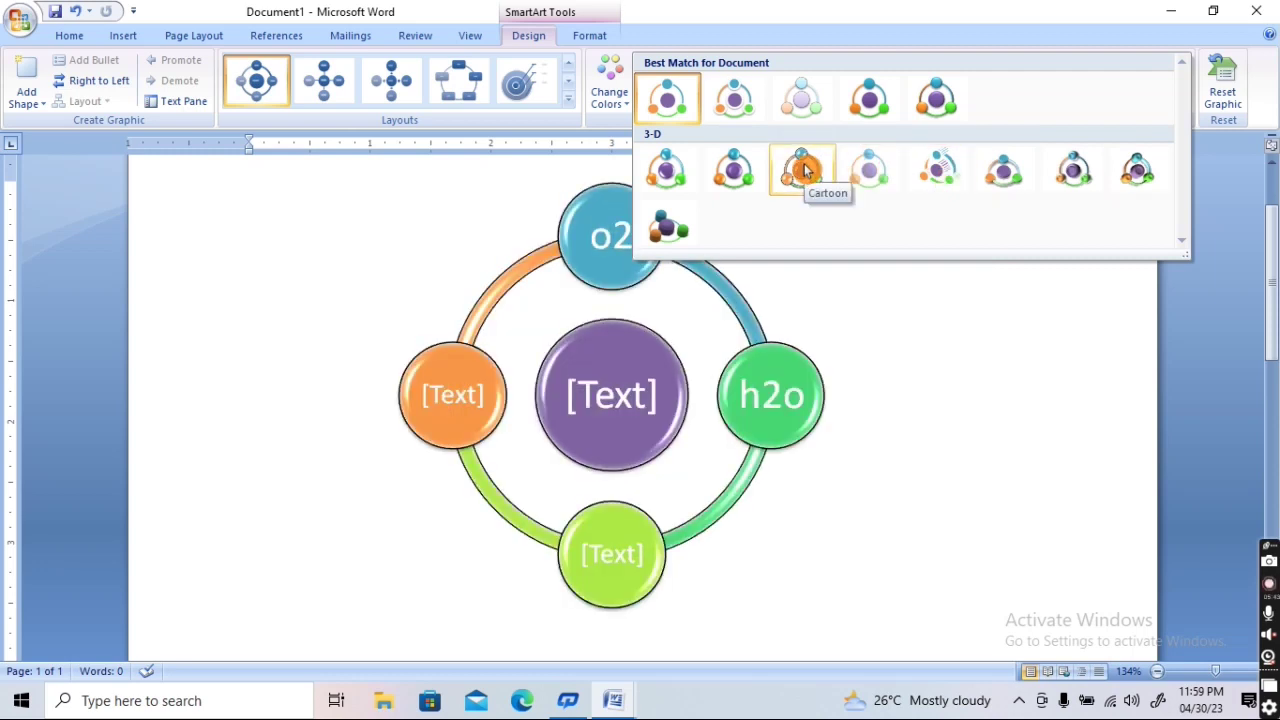
{"action": "left_click", "coordinate": [657, 243]}
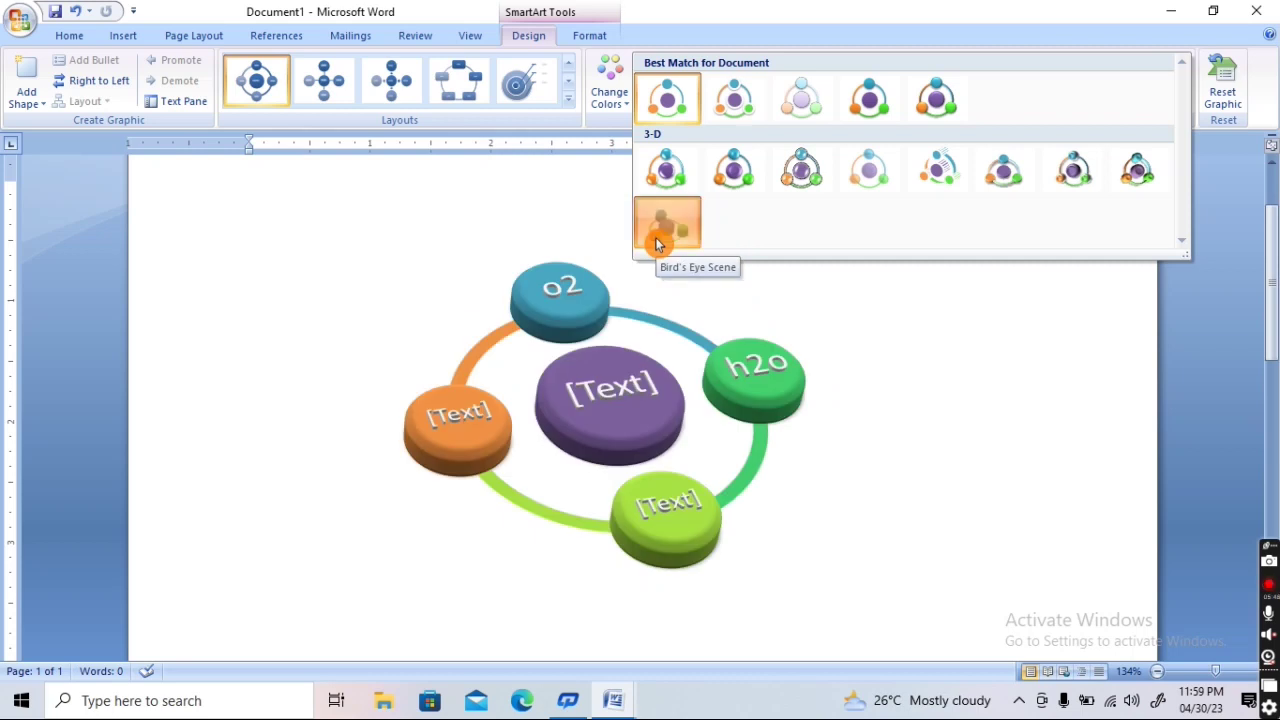
{"action": "left_click", "coordinate": [568, 103]}
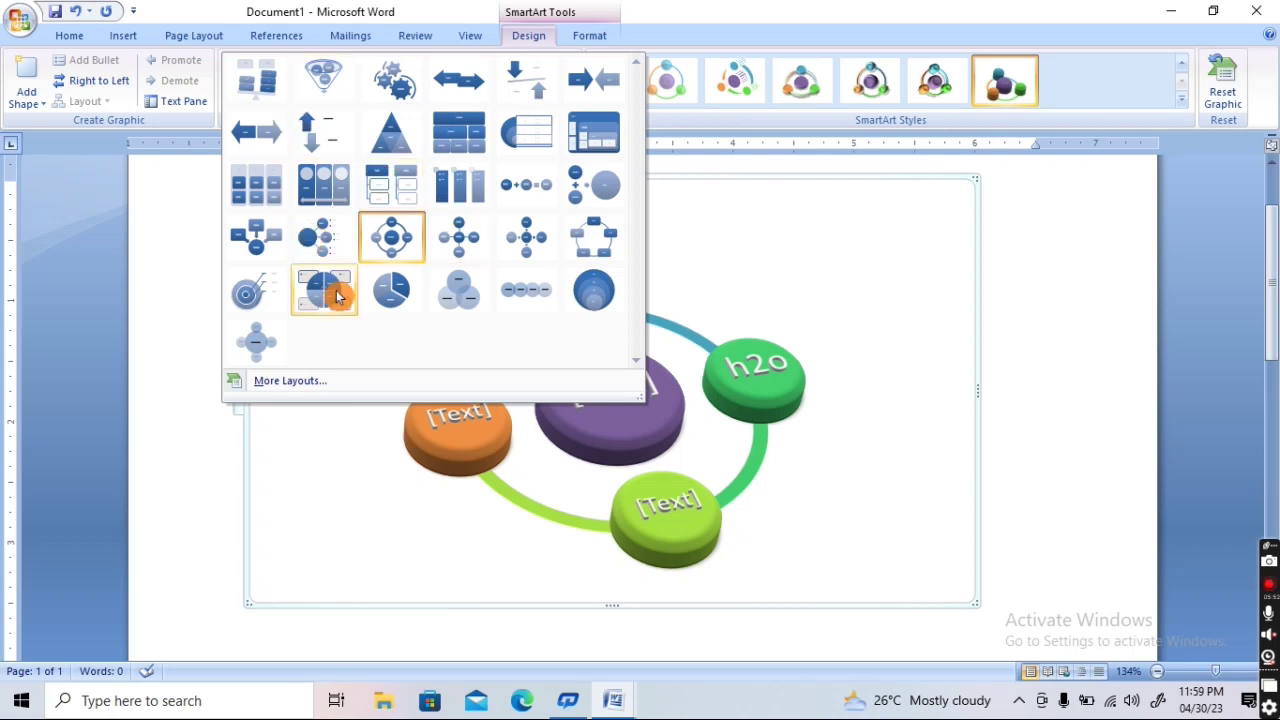
Switch the SmartArt diagram to the Funnel layout, shown as a tilted 3-D funnel
{"action": "key", "text": "Escape"}
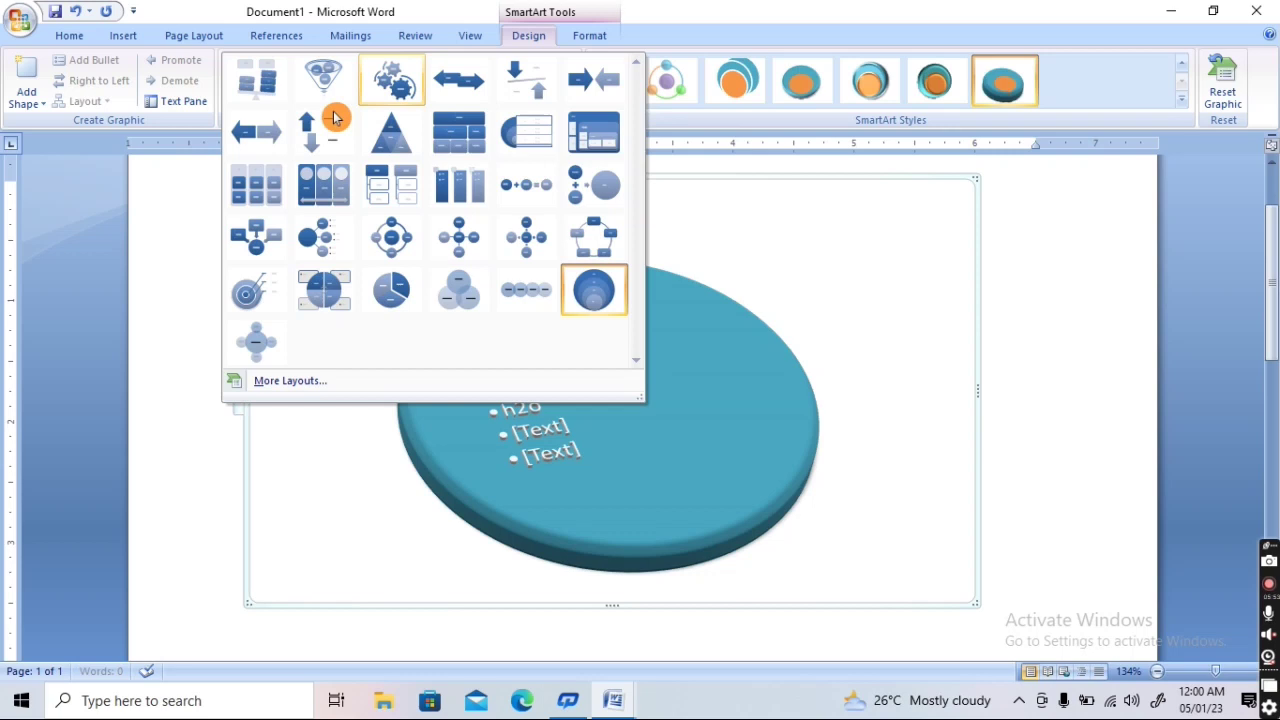
{"action": "left_click", "coordinate": [326, 98]}
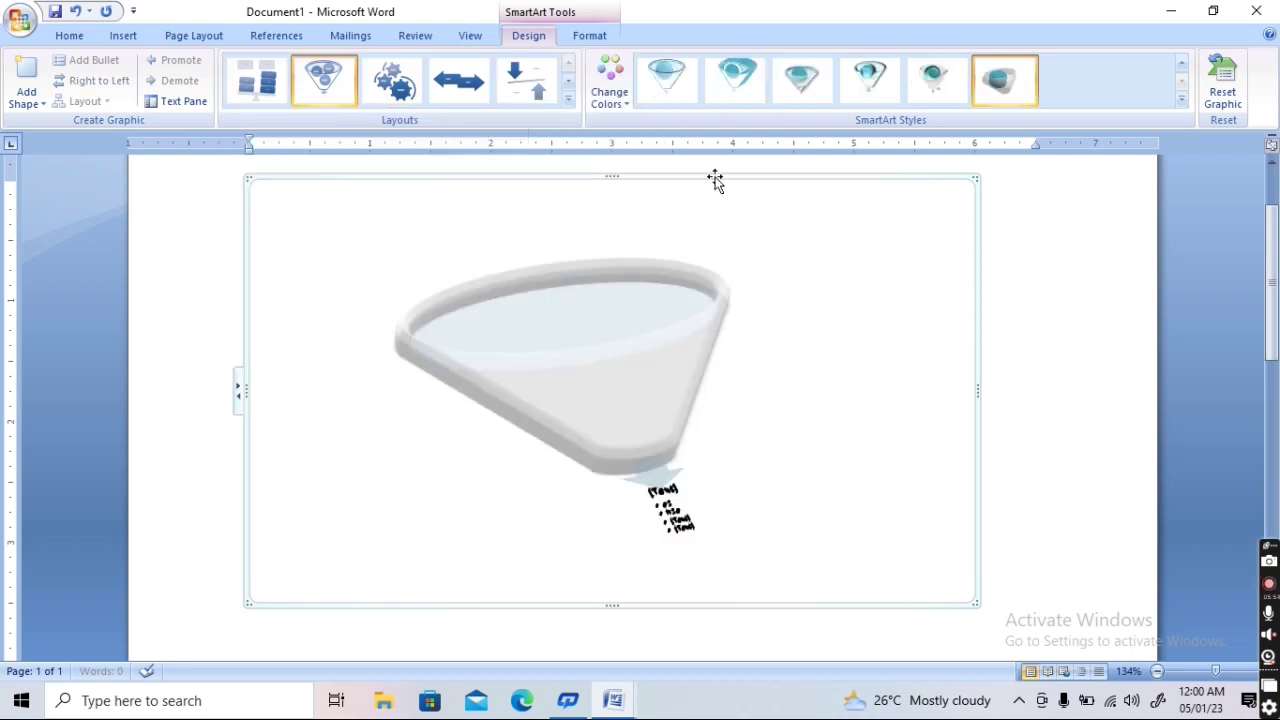
Delete the funnel diagram and bring up the Insert Chart dialog
{"action": "key", "text": "Delete"}
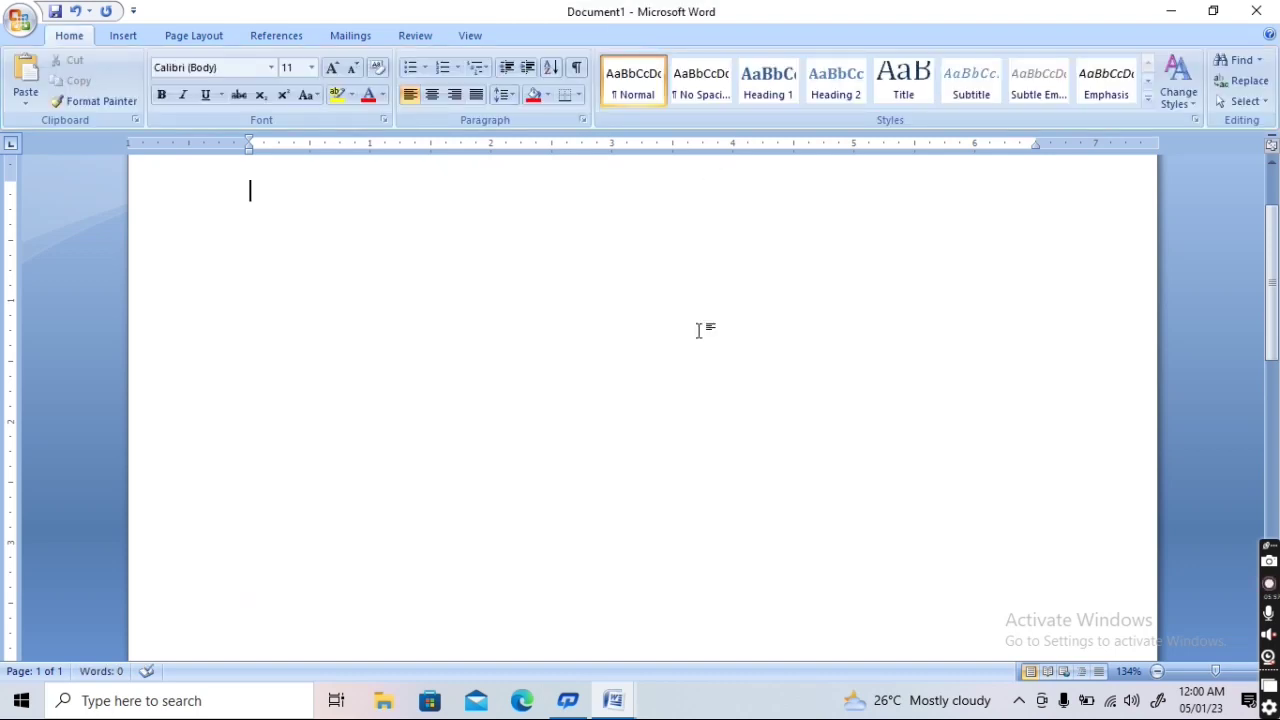
{"action": "left_click", "coordinate": [123, 39]}
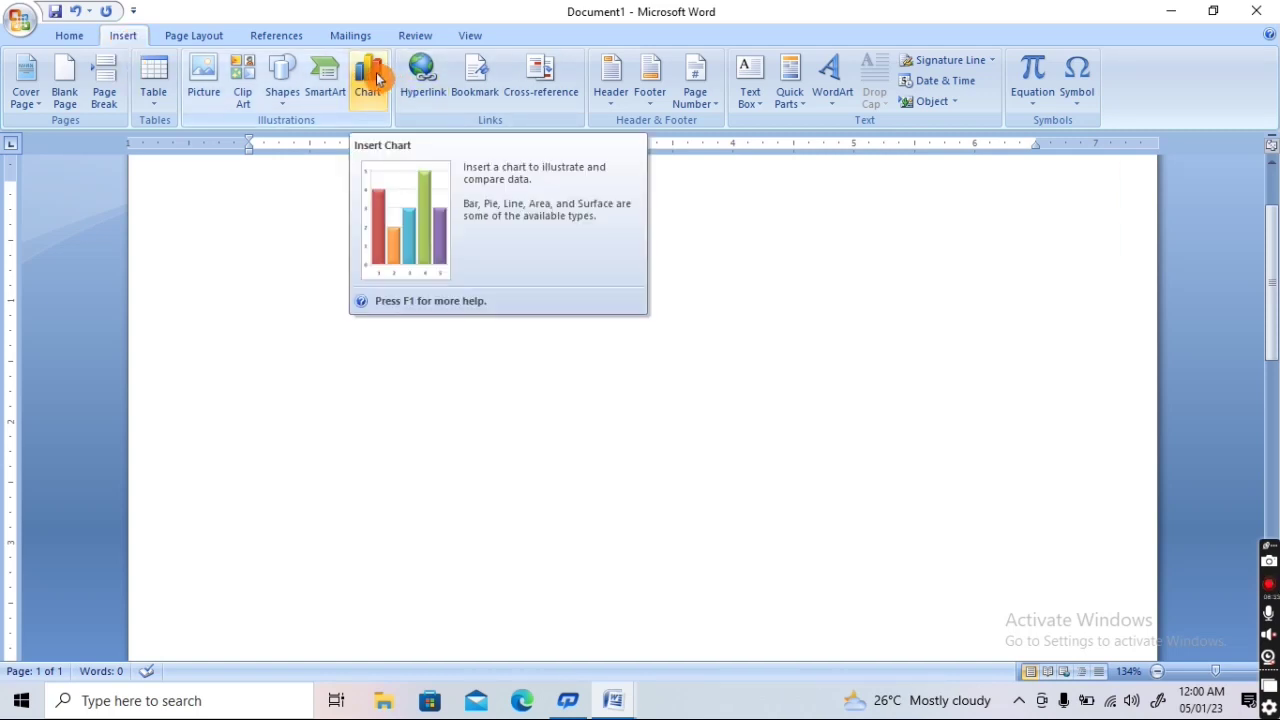
{"action": "left_click", "coordinate": [377, 79]}
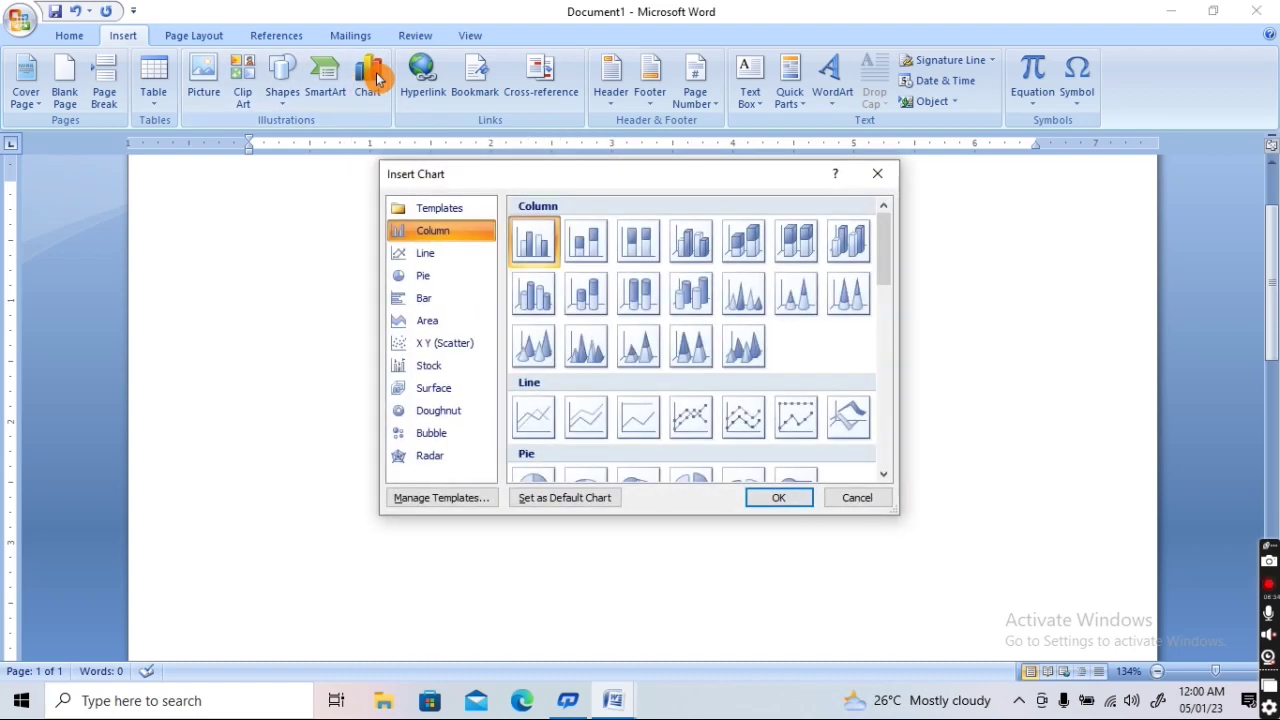
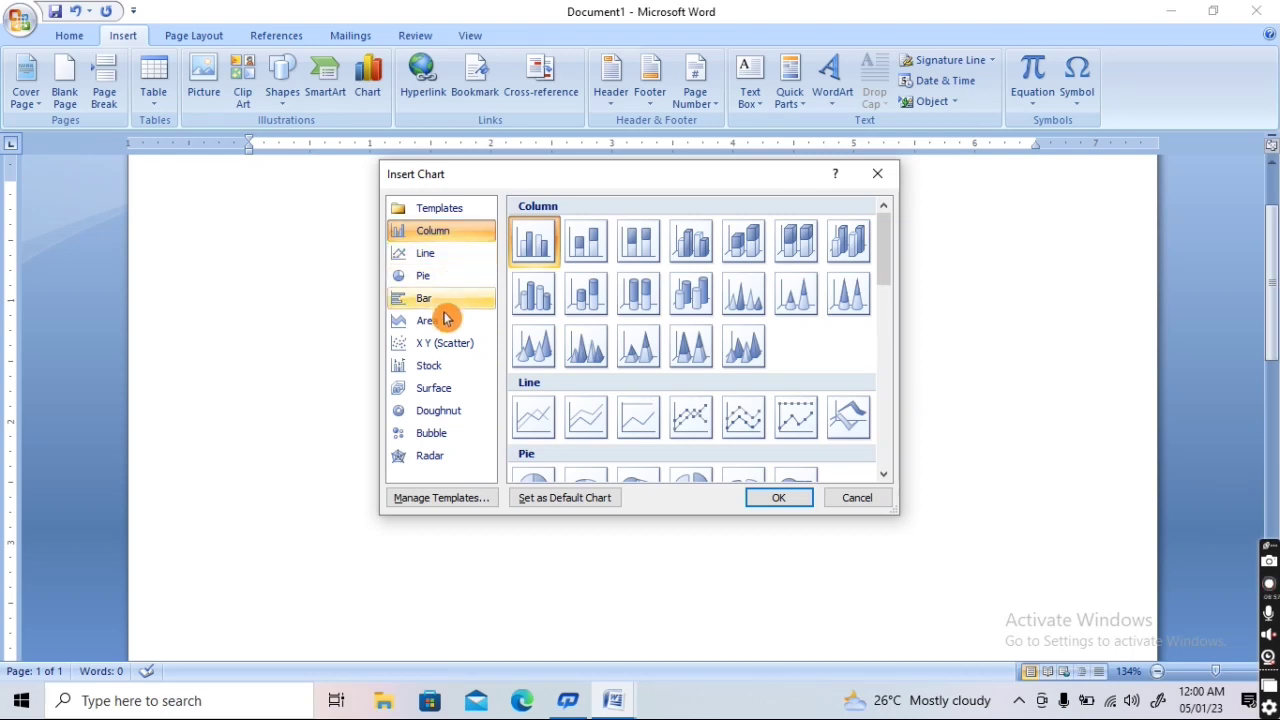
Preview the line, pie, bar, area, scatter, surface, doughnut and bubble types, then select Clustered Column
{"action": "left_click", "coordinate": [460, 252]}
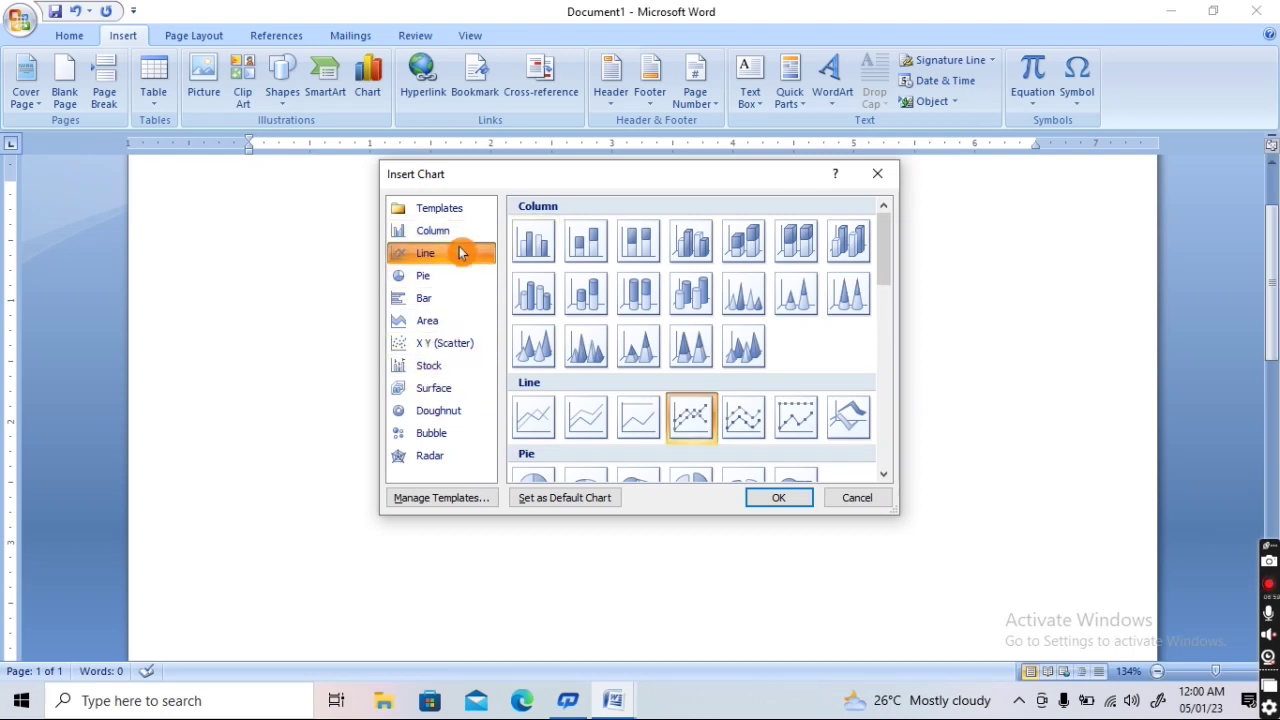
{"action": "left_click", "coordinate": [456, 277]}
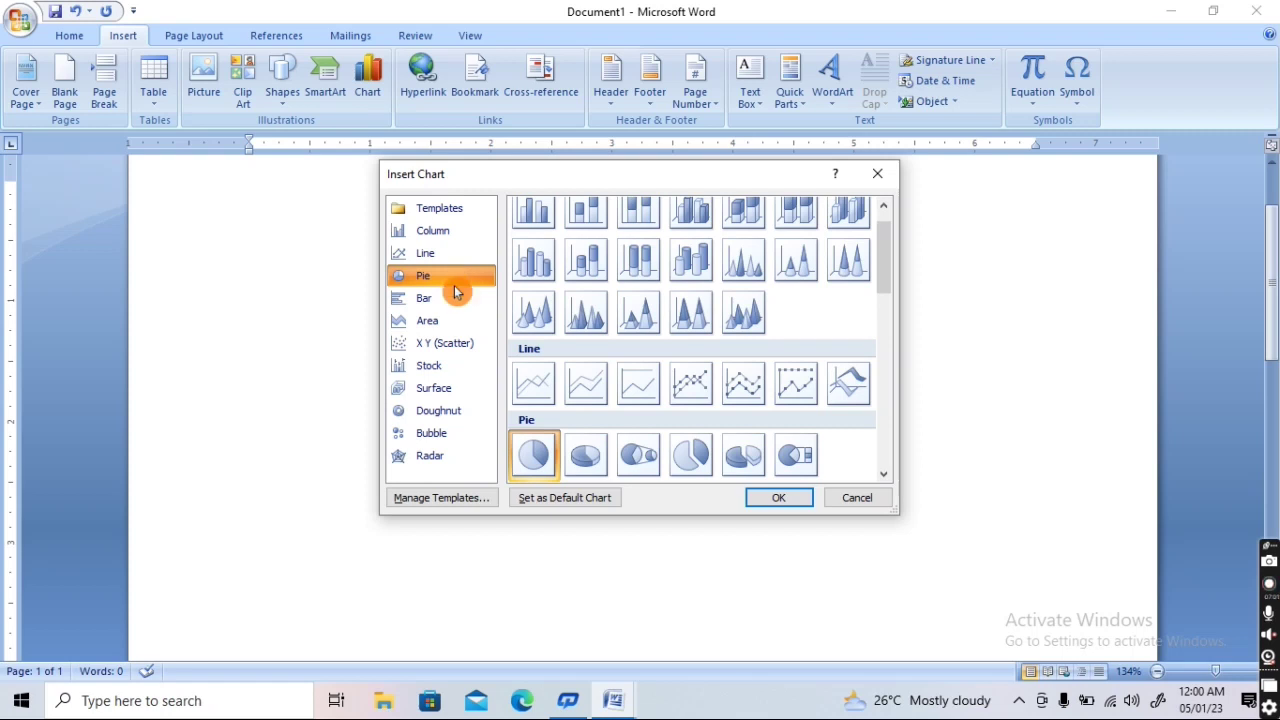
{"action": "left_click", "coordinate": [438, 300]}
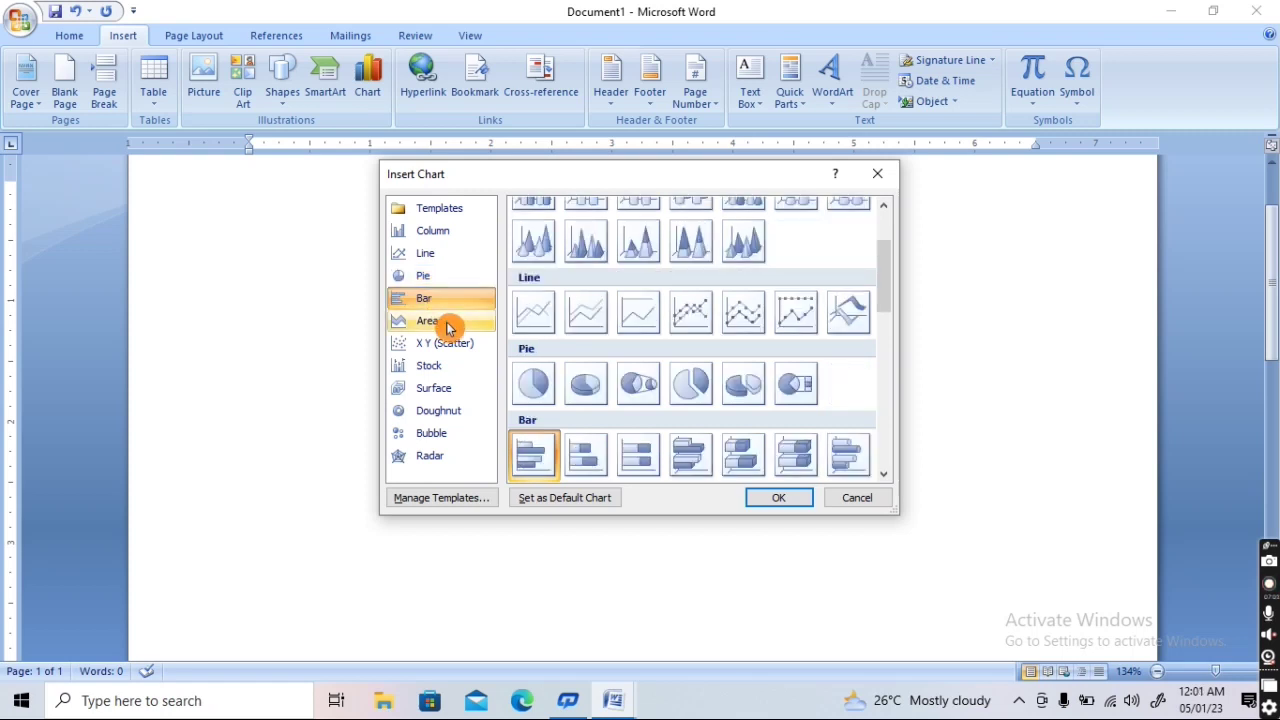
{"action": "left_click", "coordinate": [446, 321]}
{"action": "left_click", "coordinate": [446, 345]}
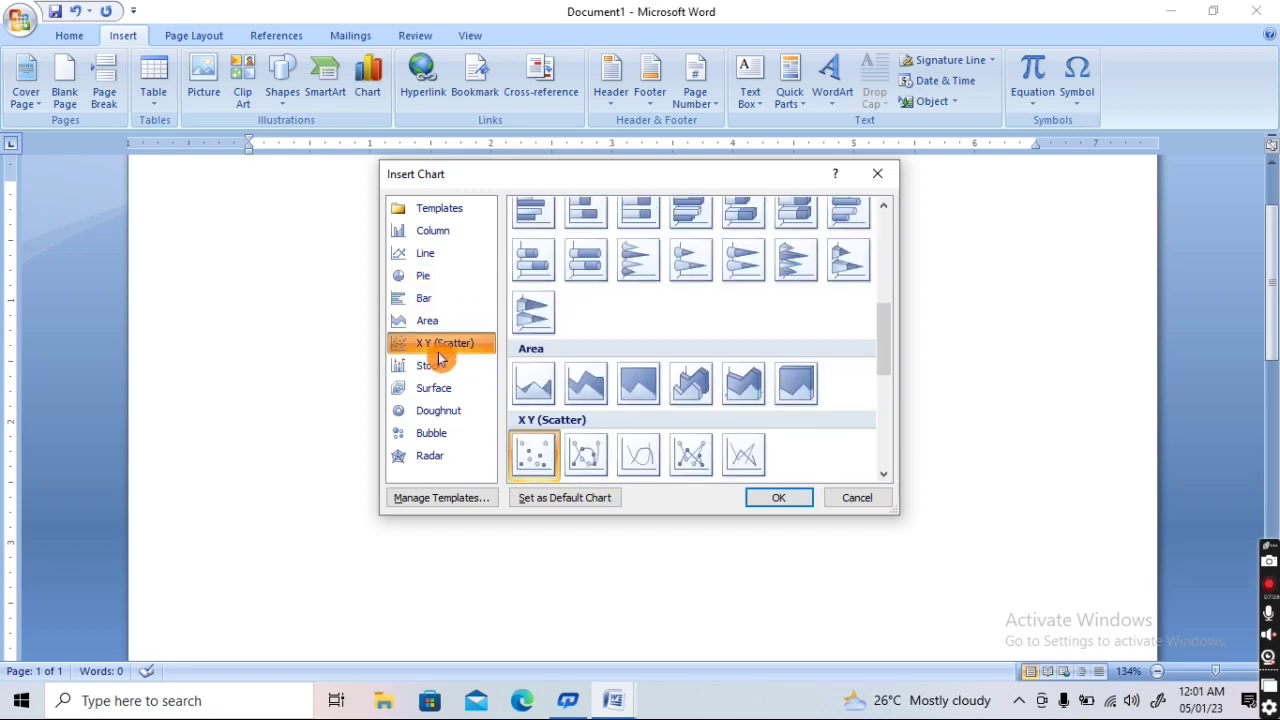
{"action": "left_click", "coordinate": [434, 390]}
{"action": "left_click", "coordinate": [436, 411]}
{"action": "left_click", "coordinate": [432, 433]}
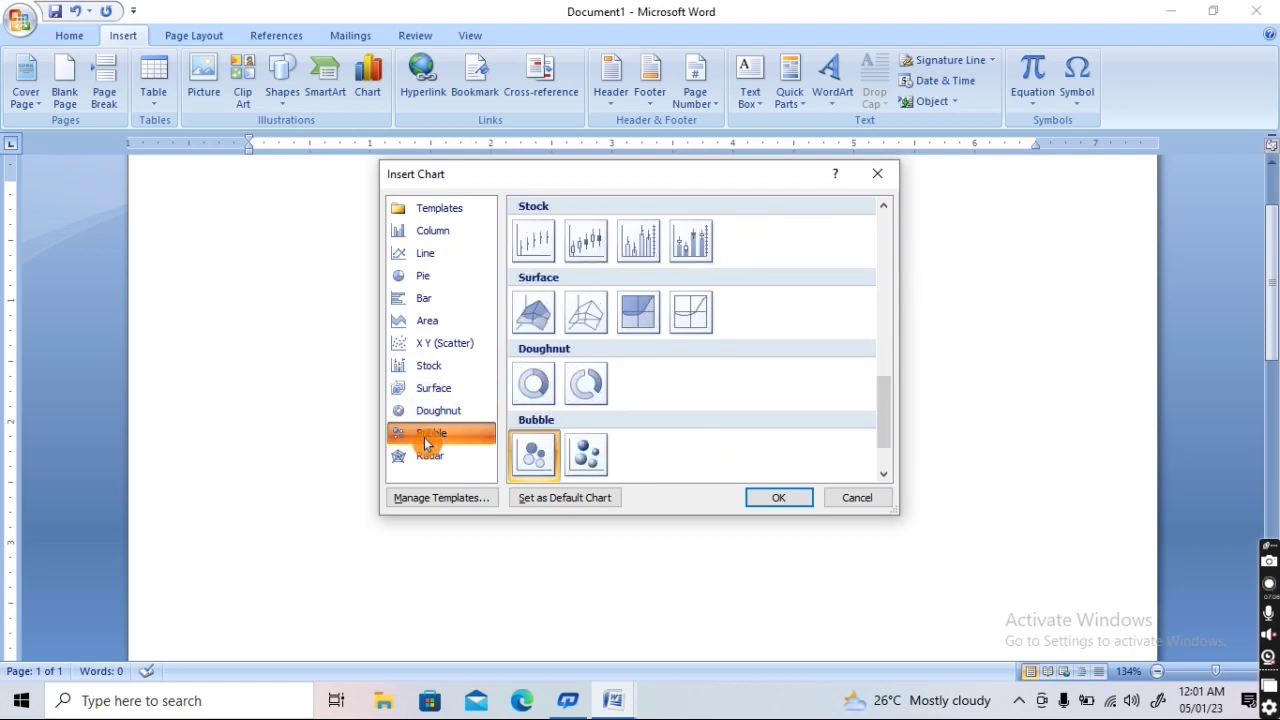
{"action": "left_click", "coordinate": [450, 235]}
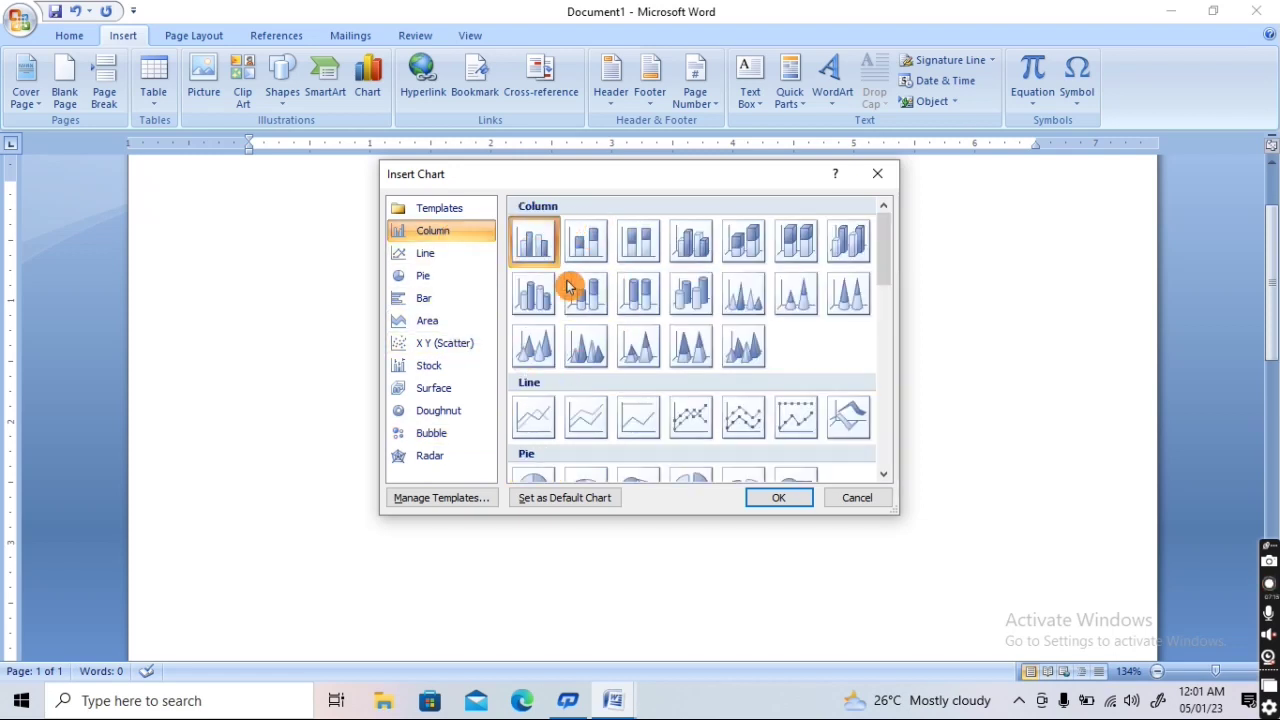
{"action": "left_click", "coordinate": [586, 240]}
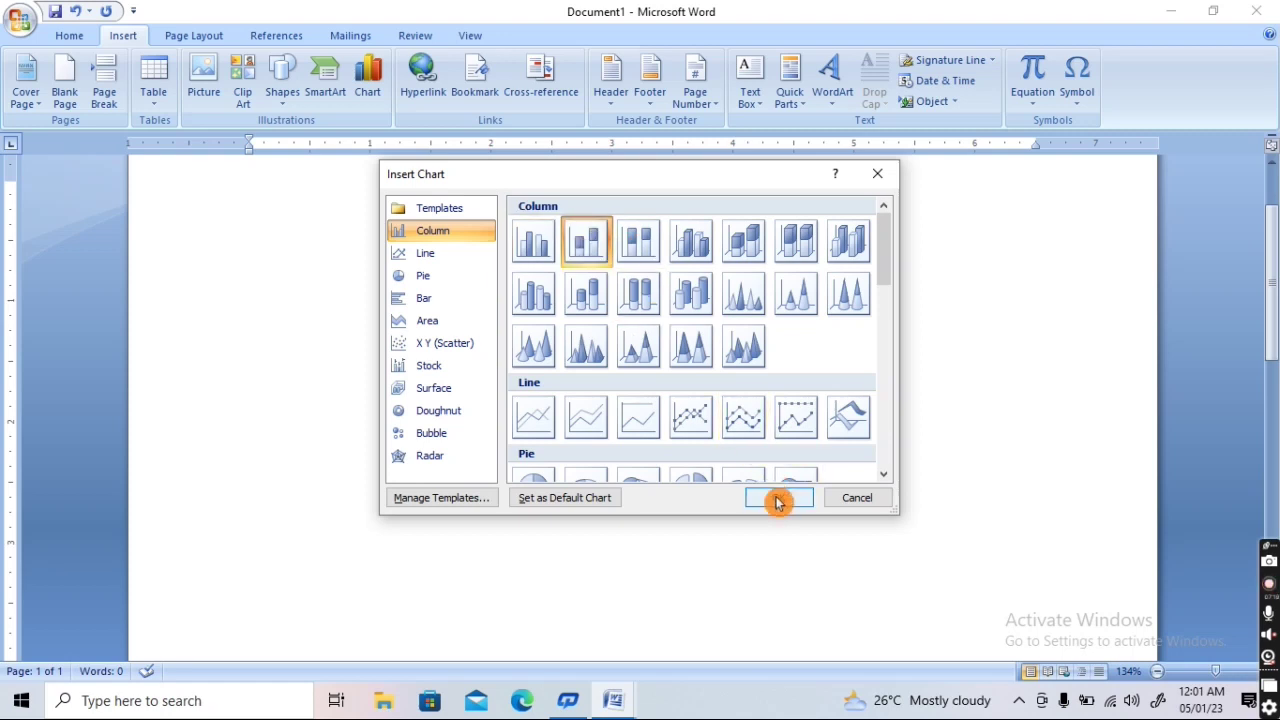
{"action": "left_click", "coordinate": [540, 250]}
Insert the Clustered Column chart, select it in Word, and select cells B2 and A2 in Excel
{"action": "left_click", "coordinate": [790, 499]}
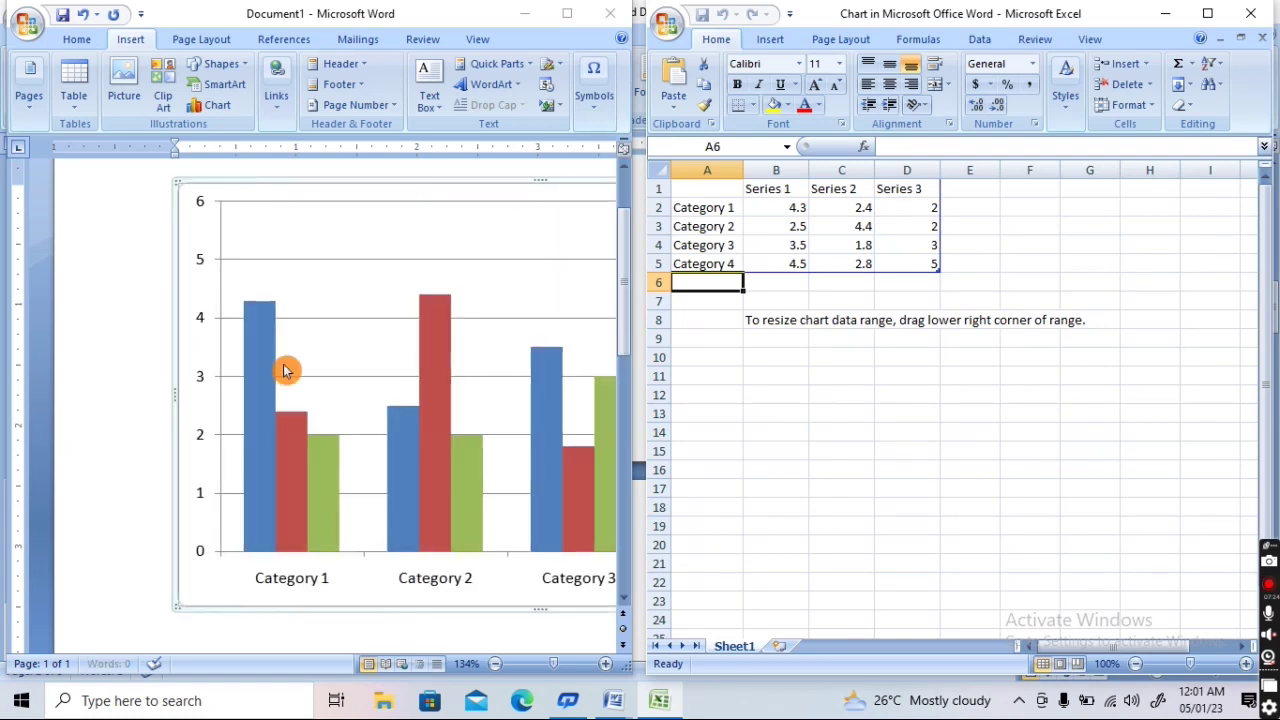
{"action": "left_click", "coordinate": [284, 371]}
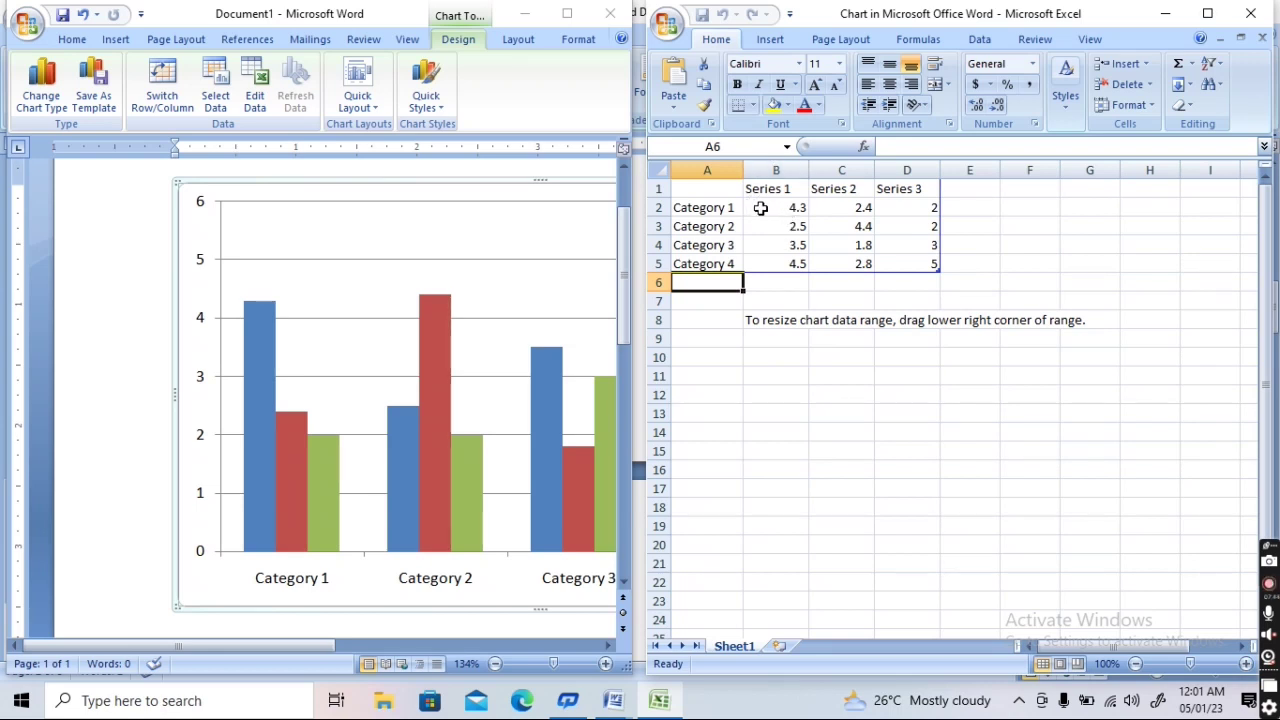
{"action": "left_click", "coordinate": [760, 208]}
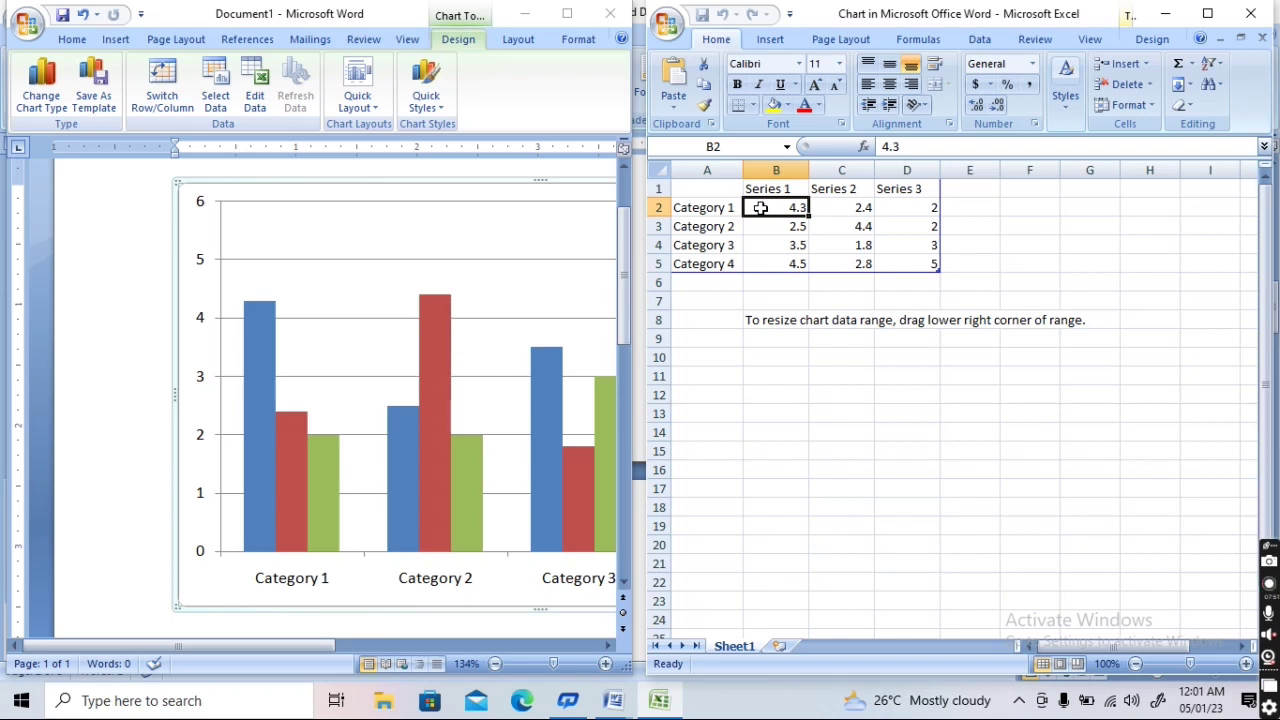
{"action": "left_click", "coordinate": [702, 209]}
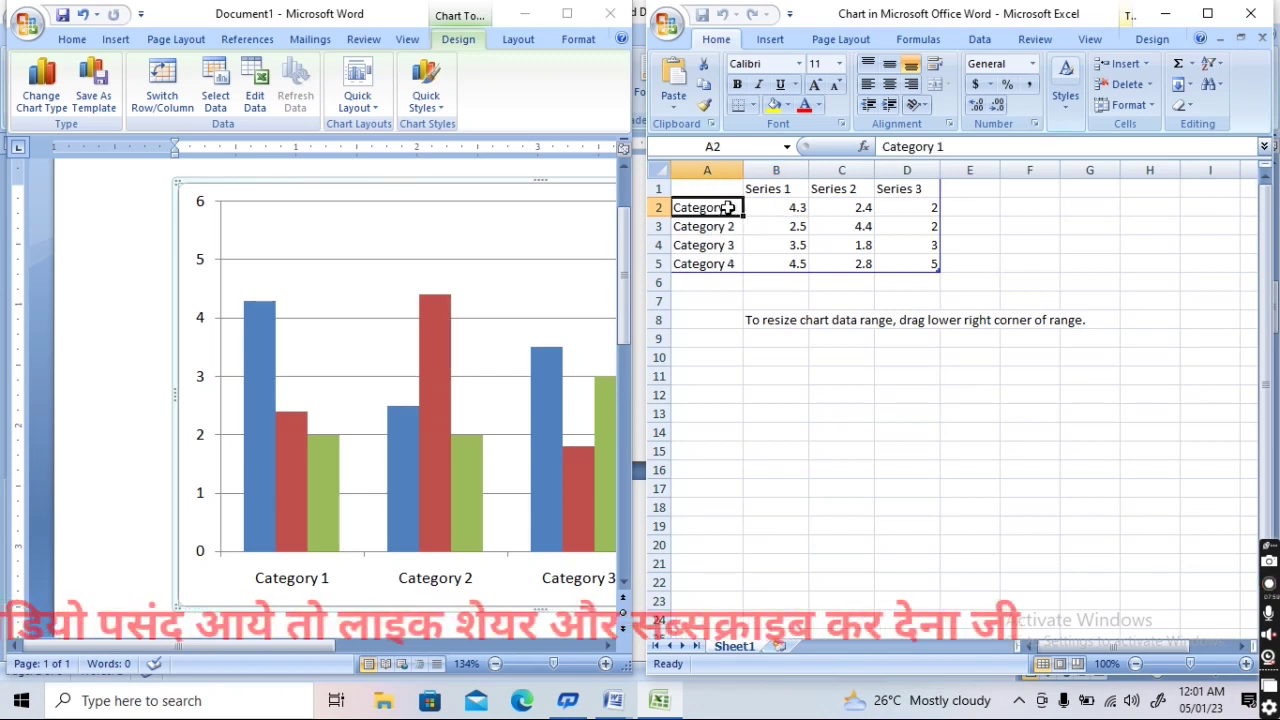
Replace Categories 1–4 in A2:A5 with four first names, then move to cell B2
{"action": "type", "text": "ram"}
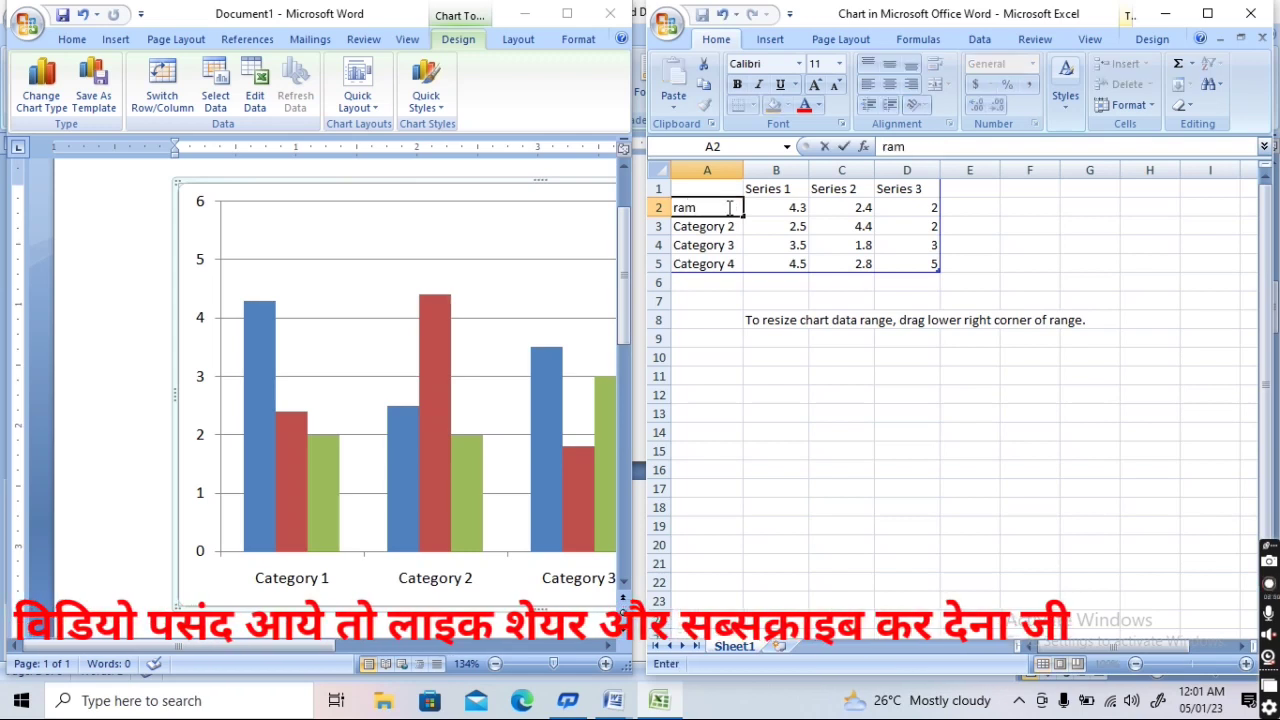
{"action": "key", "text": "Return"}
{"action": "type", "text": "rav"}
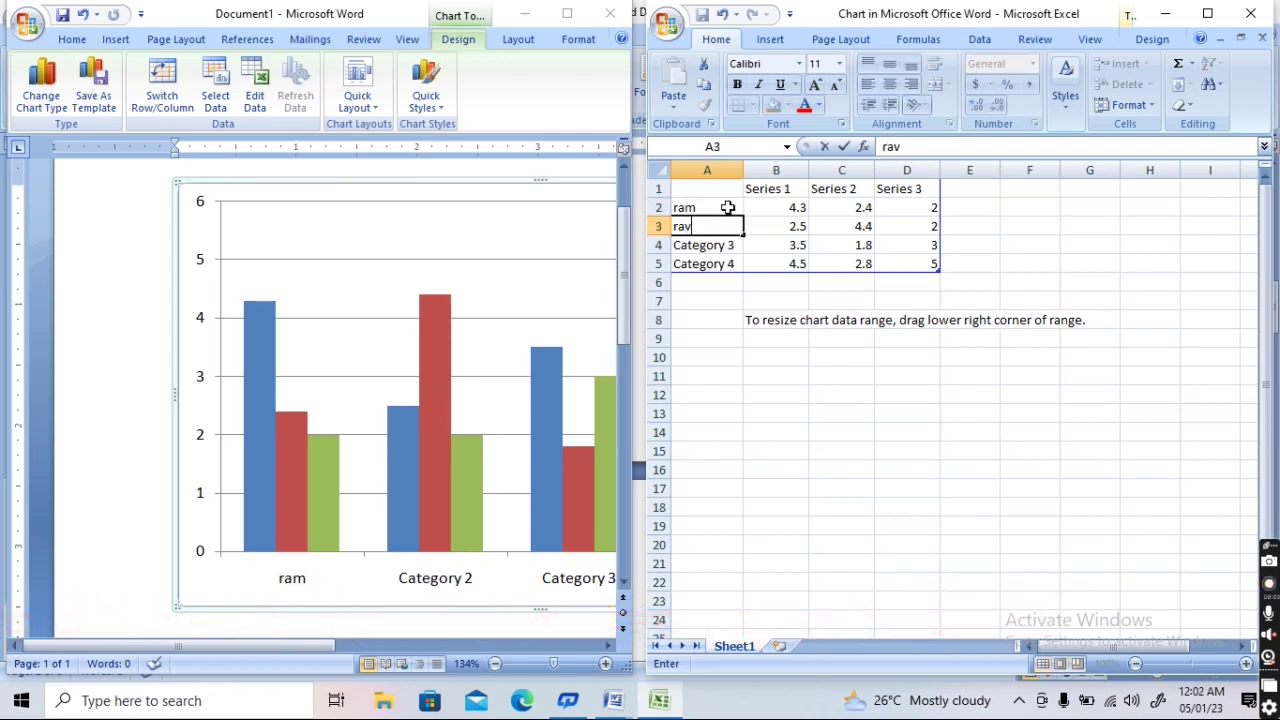
{"action": "type", "text": "i"}
{"action": "key", "text": "Return"}
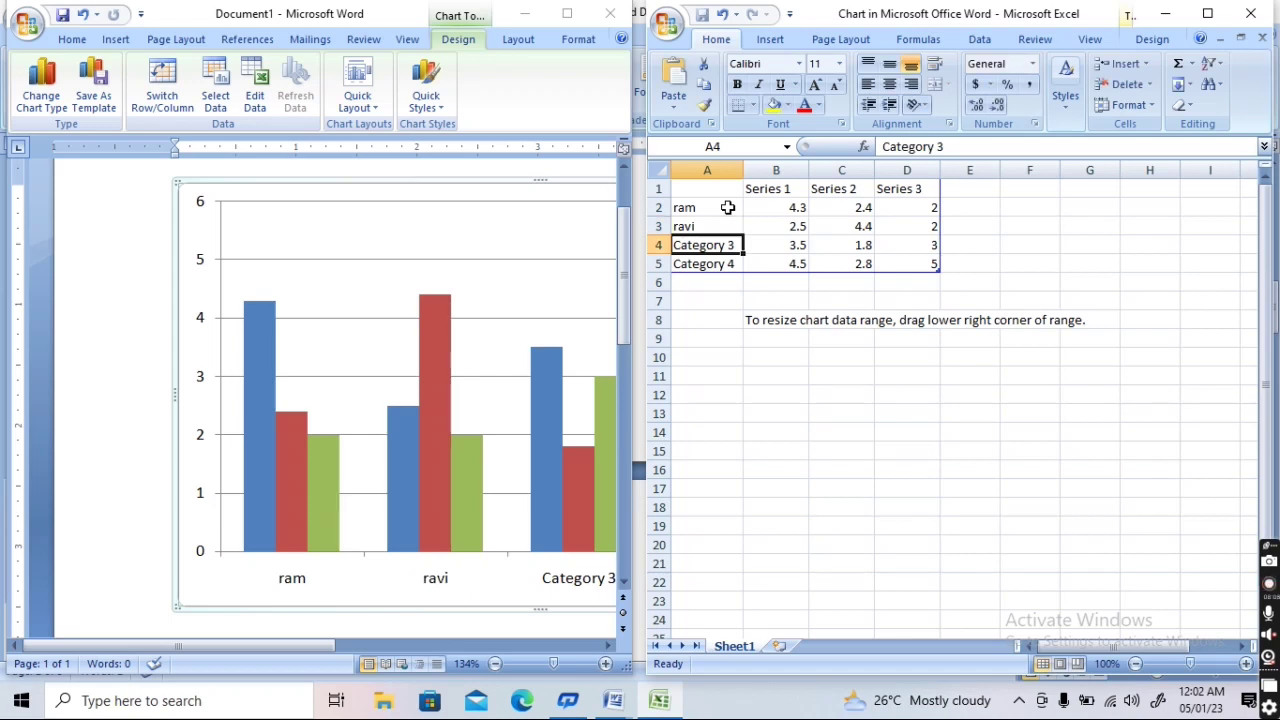
{"action": "type", "text": "vijay"}
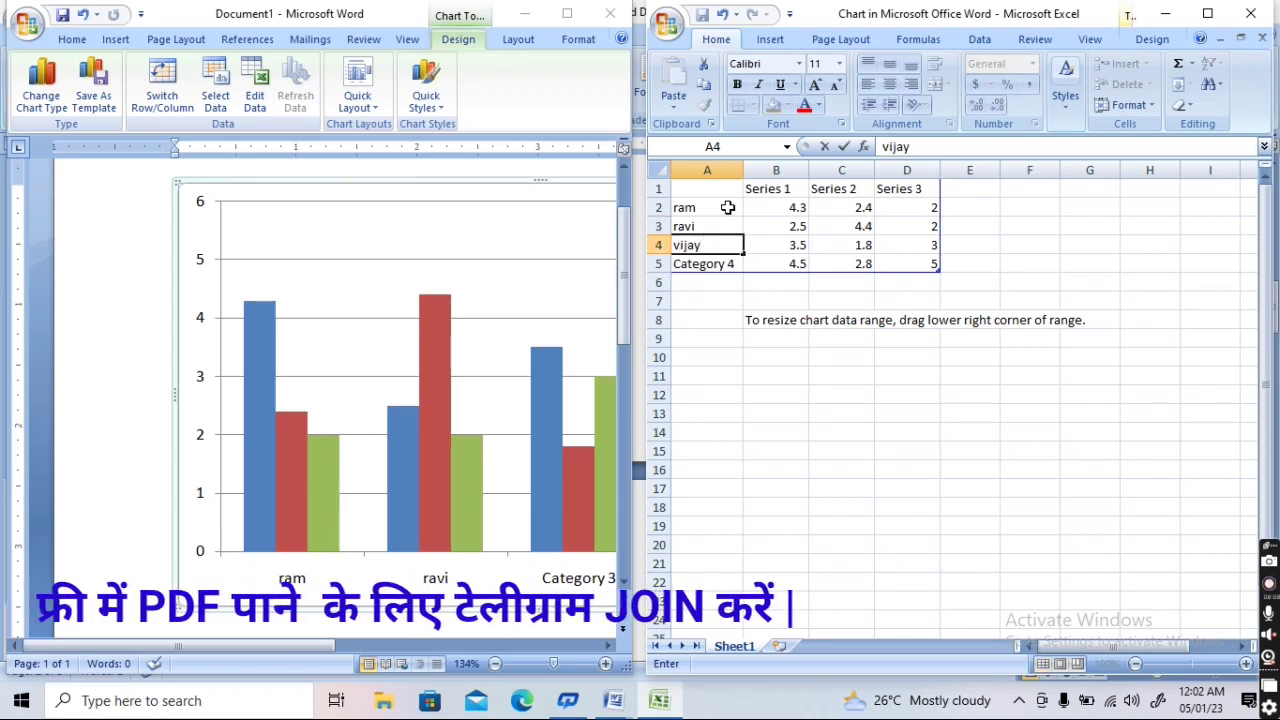
{"action": "key", "text": "Return"}
{"action": "type", "text": "aj"}
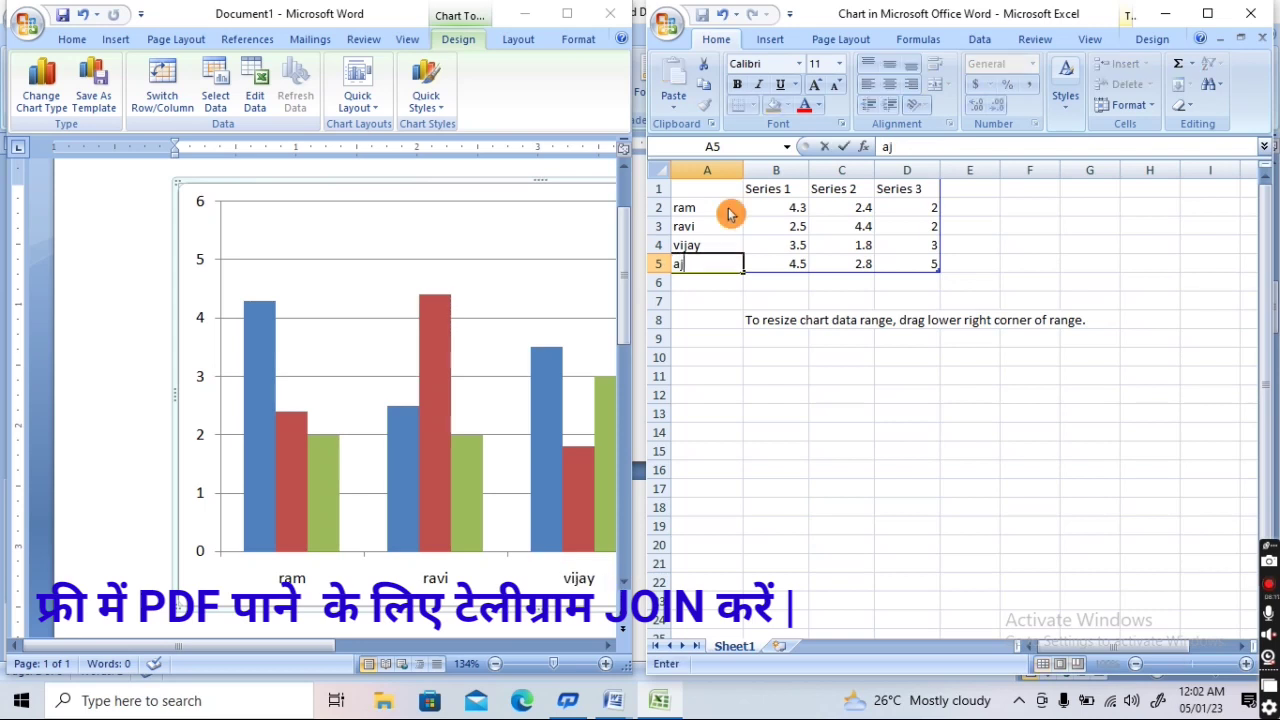
{"action": "type", "text": "ay"}
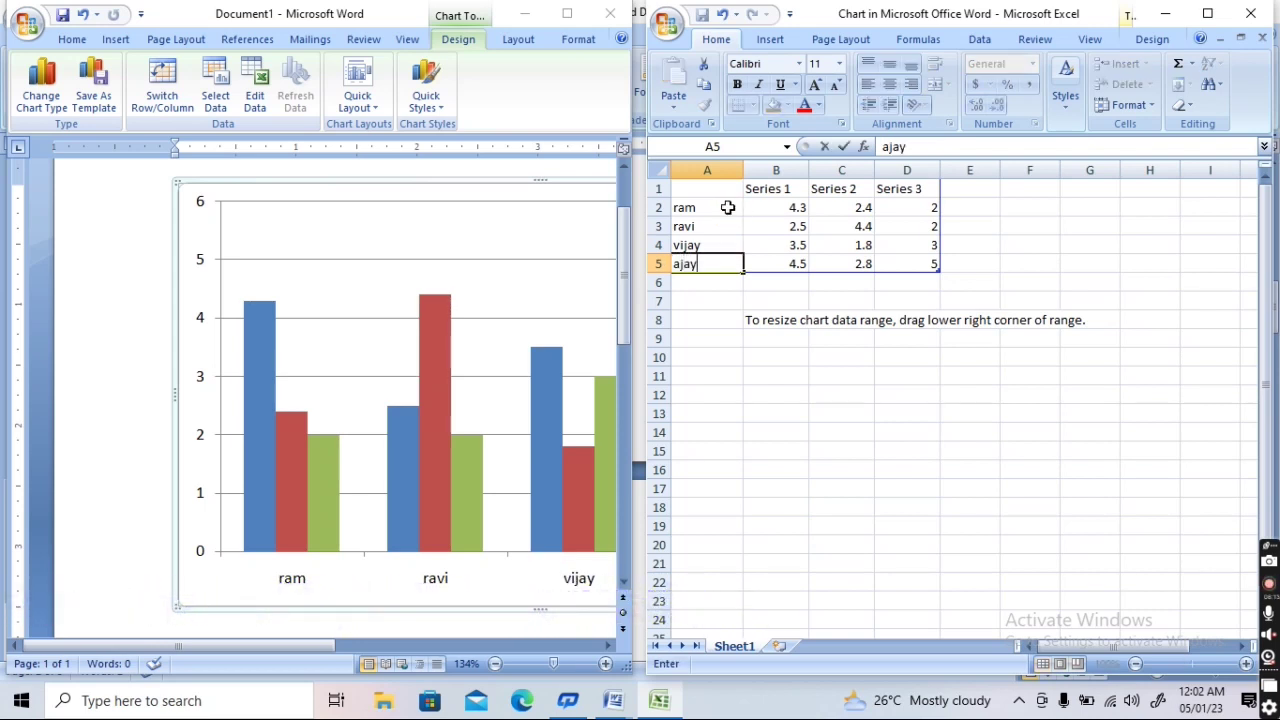
{"action": "key", "text": "Tab"}
{"action": "key", "text": "Up"}
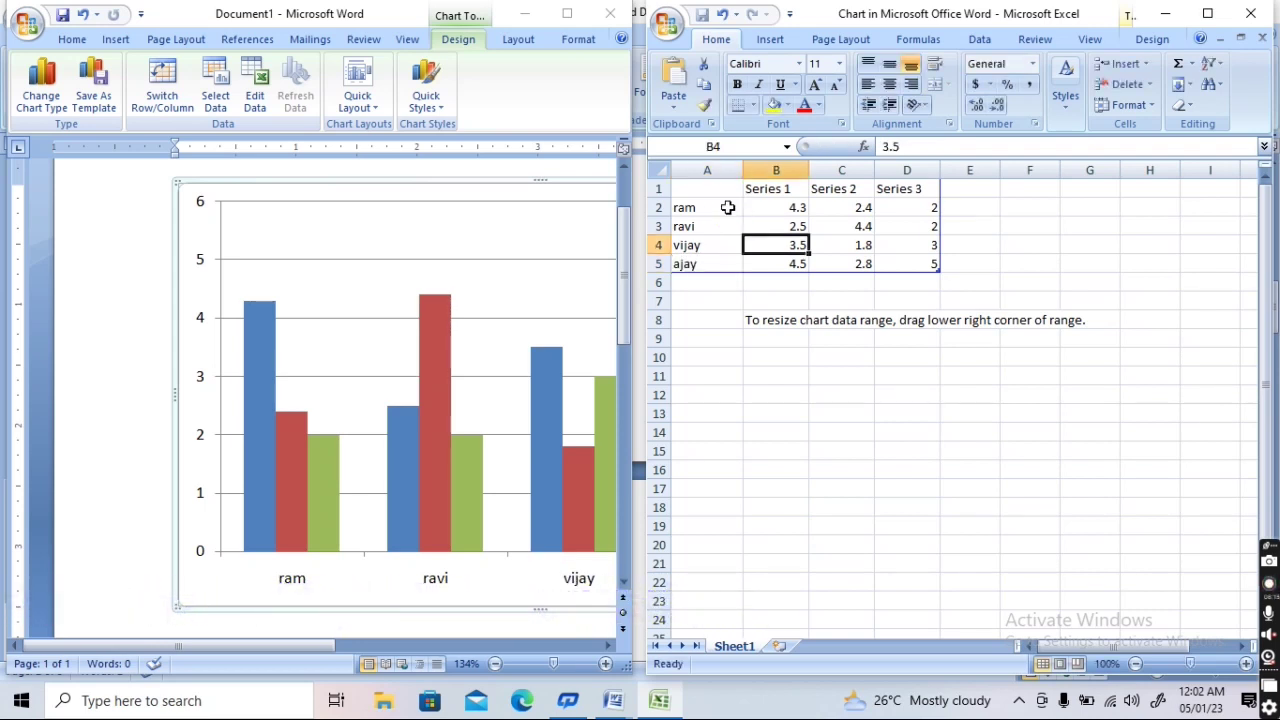
{"action": "key", "text": "Up"}
{"action": "key", "text": "Up"}
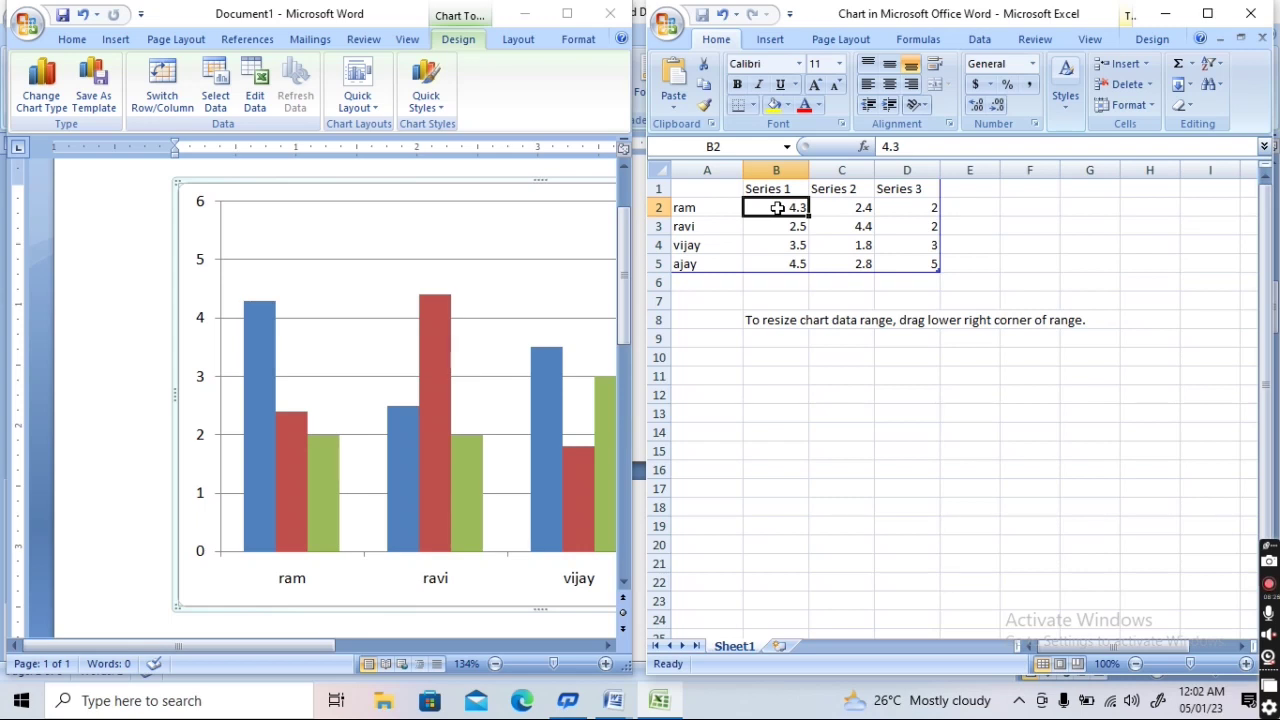
Enter 4000, 4500 and 2700 in B2:D2 and check the matching bars in the chart
{"action": "type", "text": "400"}
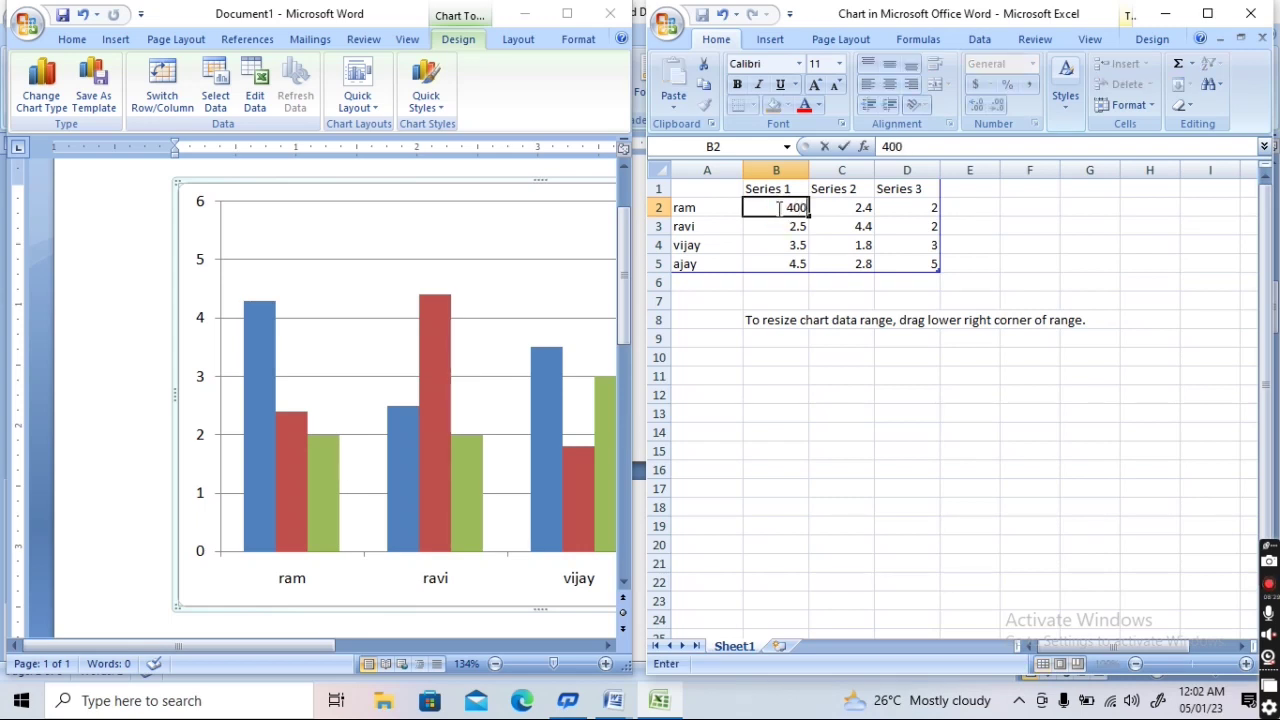
{"action": "type", "text": "0"}
{"action": "key", "text": "Tab"}
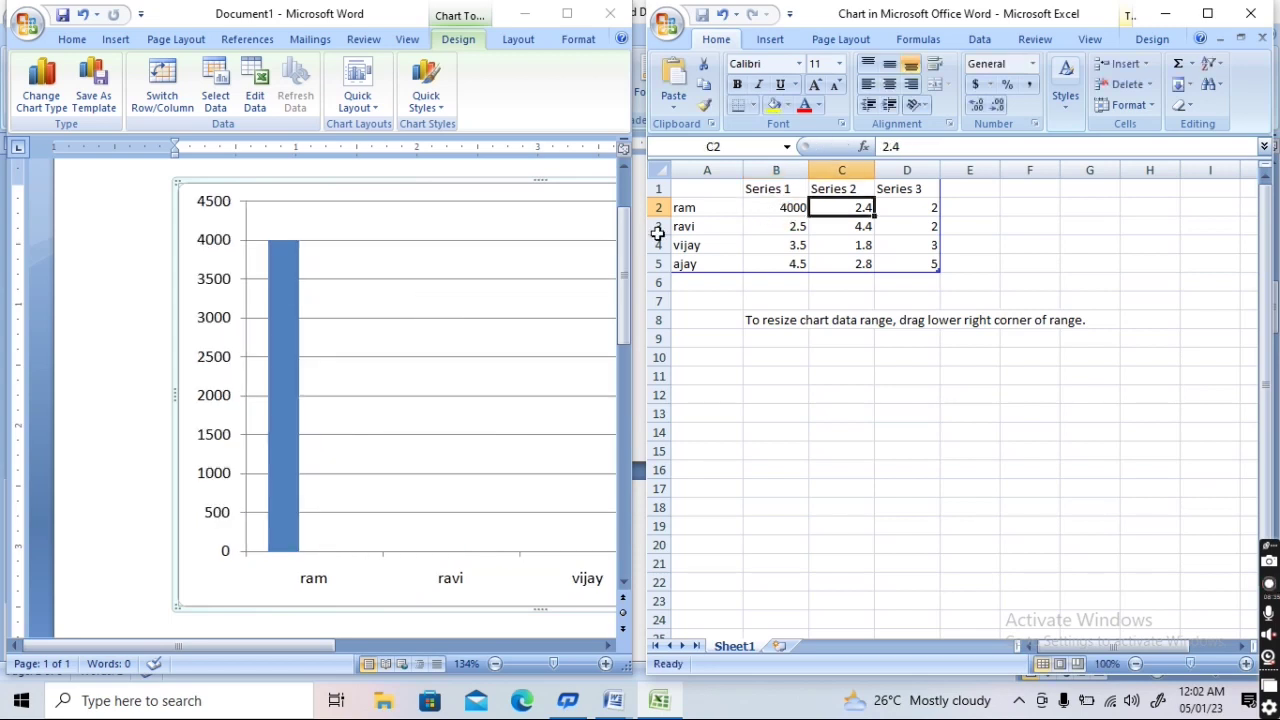
{"action": "mouse_move", "coordinate": [290, 285]}
{"action": "type", "text": "4500"}
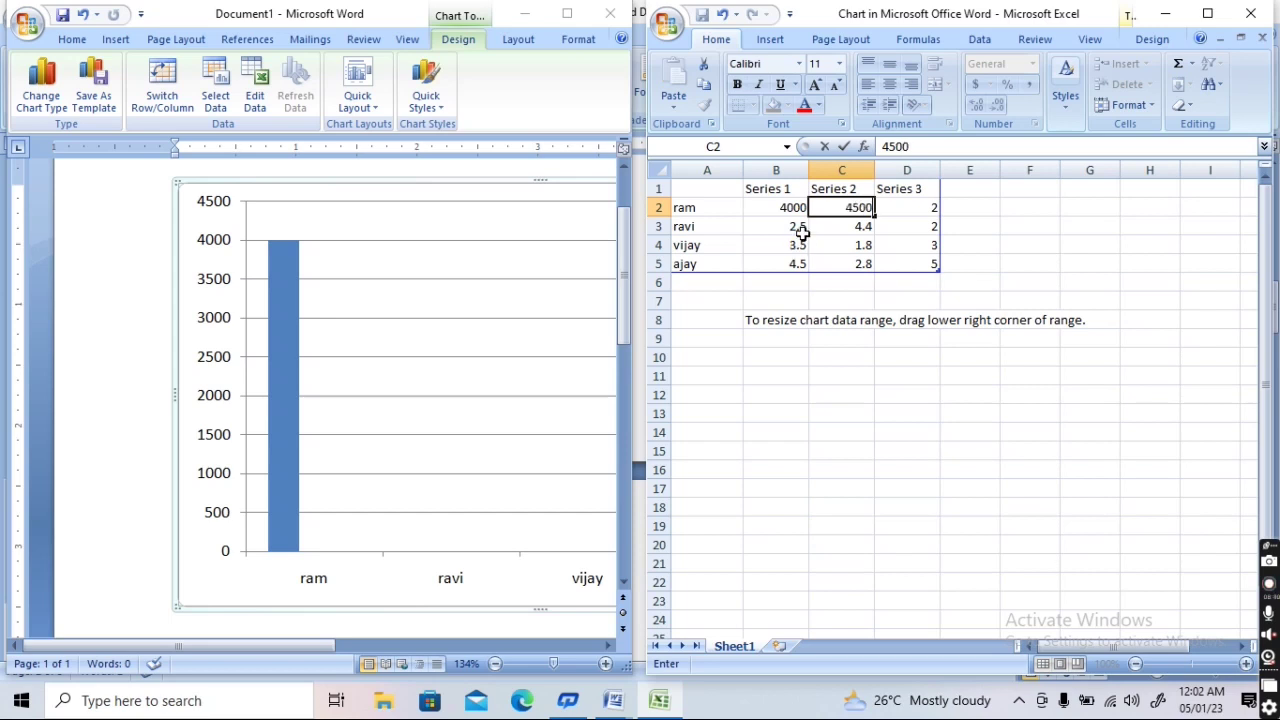
{"action": "key", "text": "Tab"}
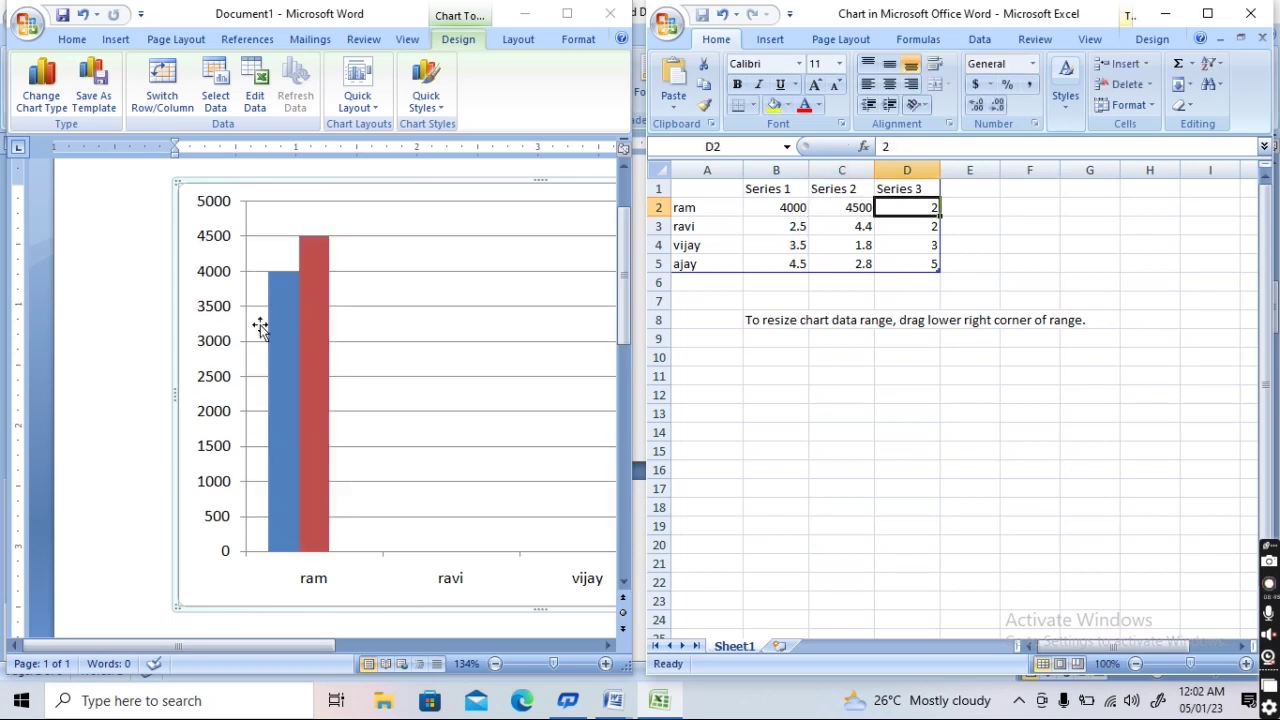
{"action": "left_click", "coordinate": [276, 325]}
{"action": "type", "text": "27"}
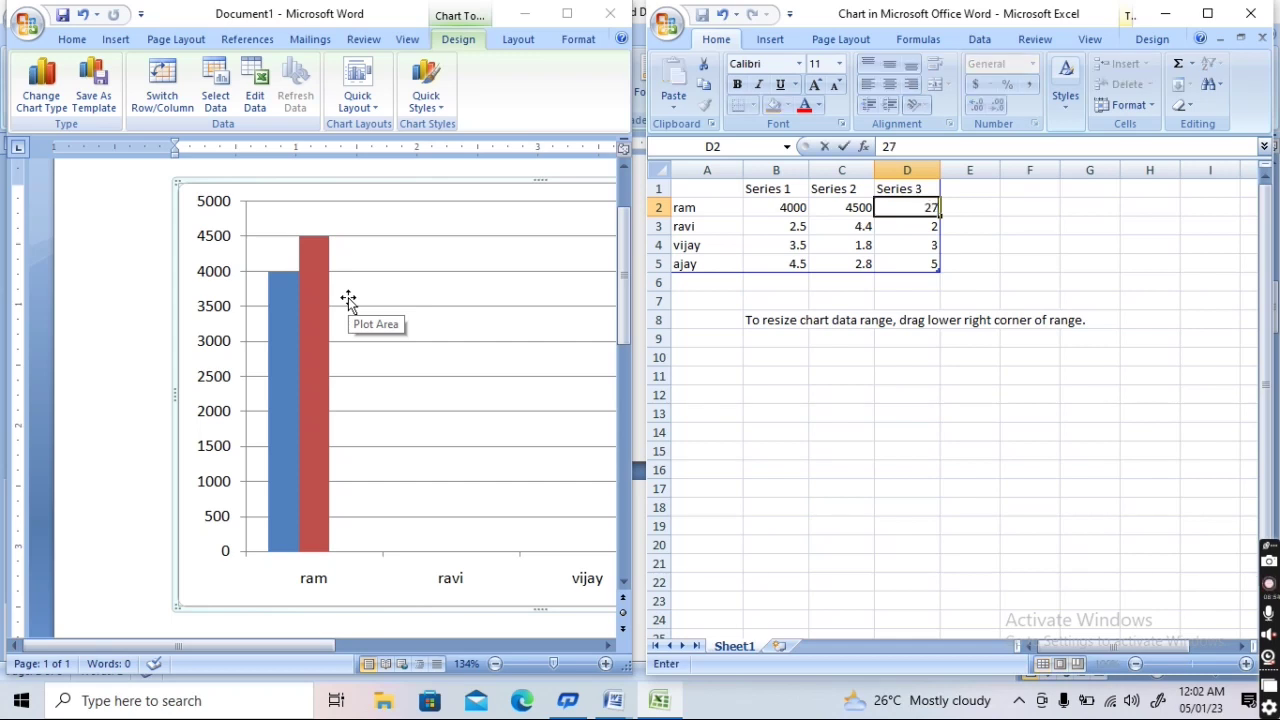
{"action": "type", "text": "00"}
{"action": "key", "text": "Return"}
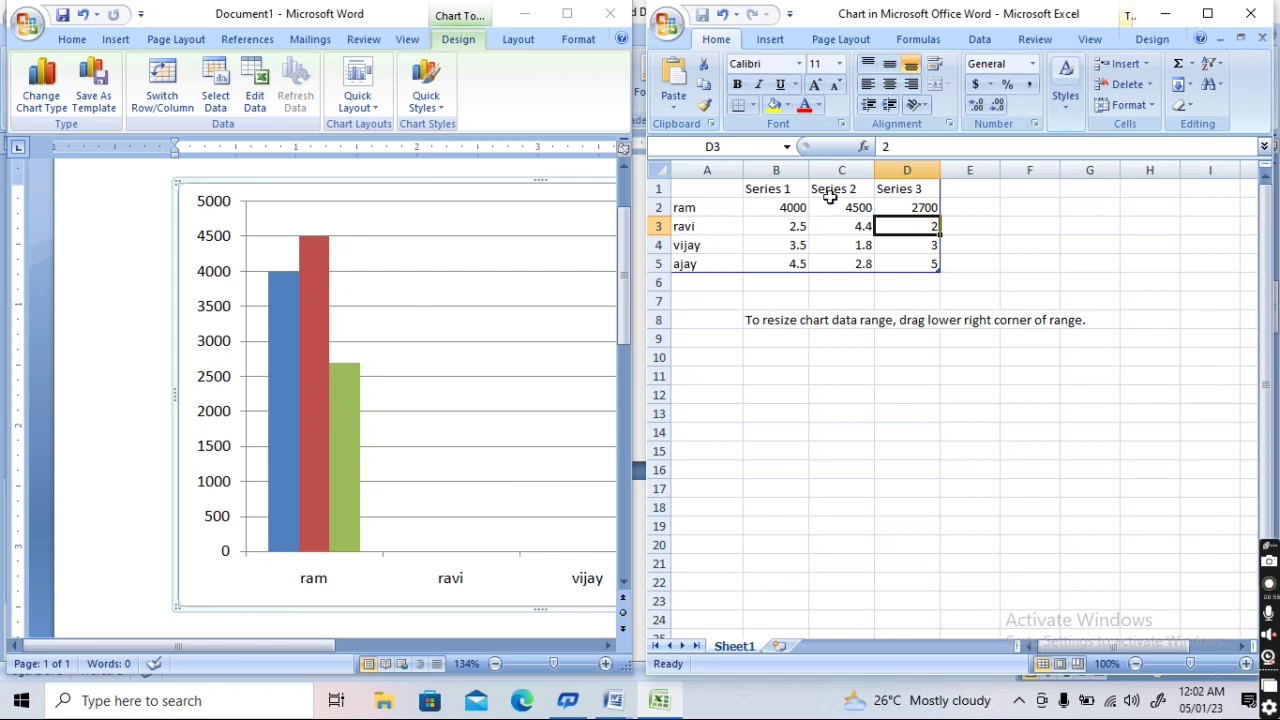
{"action": "left_click", "coordinate": [310, 318]}
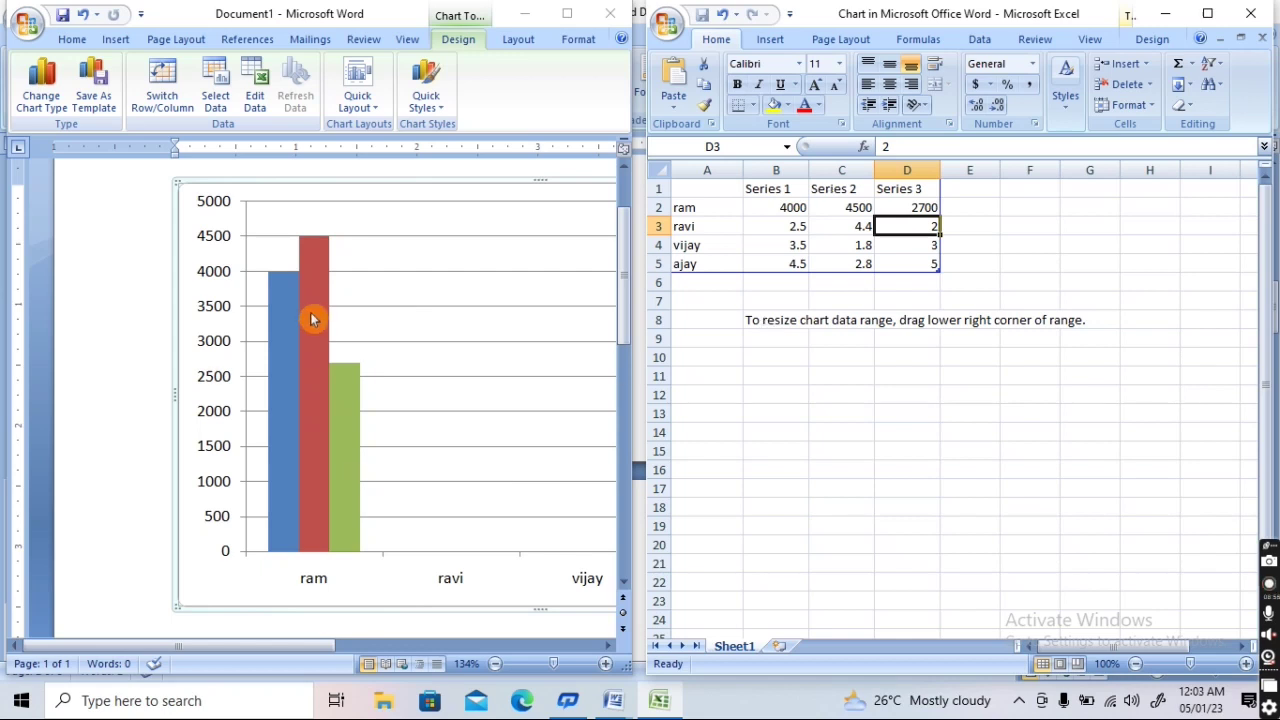
Enter 4500, 4000 and 6000 in B3:D3
{"action": "left_click", "coordinate": [788, 228]}
{"action": "type", "text": "45"}
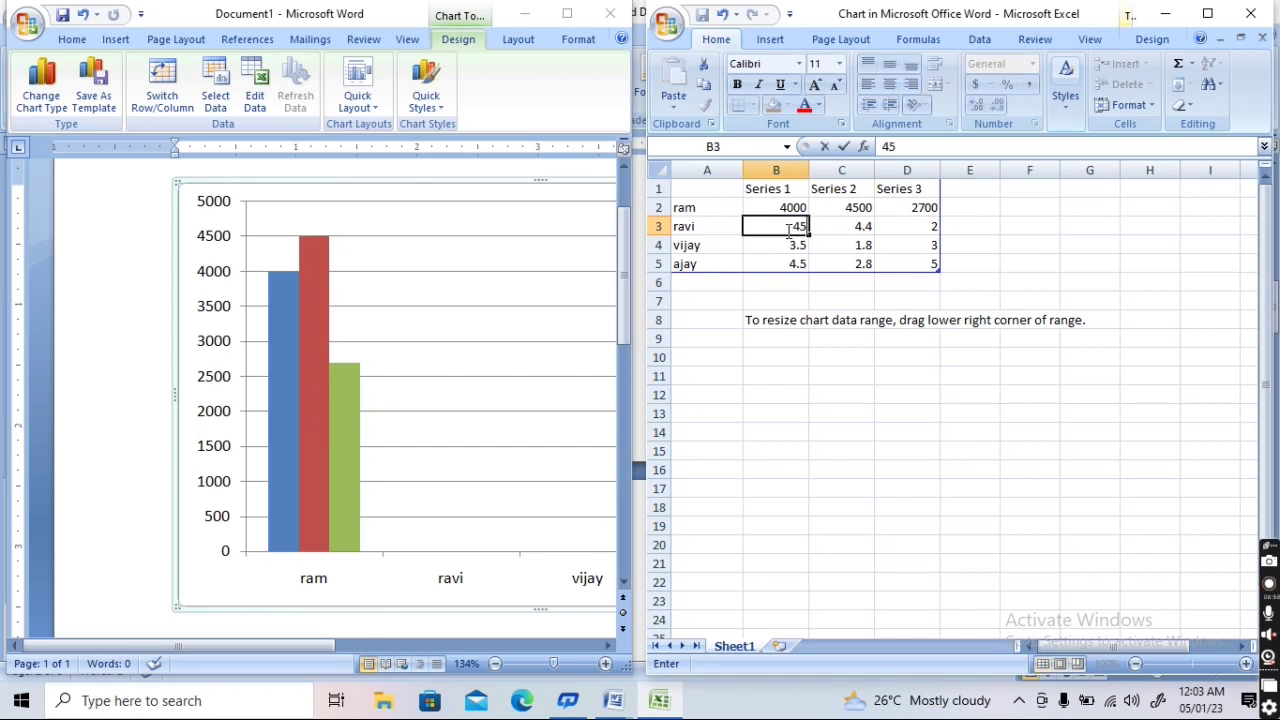
{"action": "type", "text": "00"}
{"action": "key", "text": "Tab"}
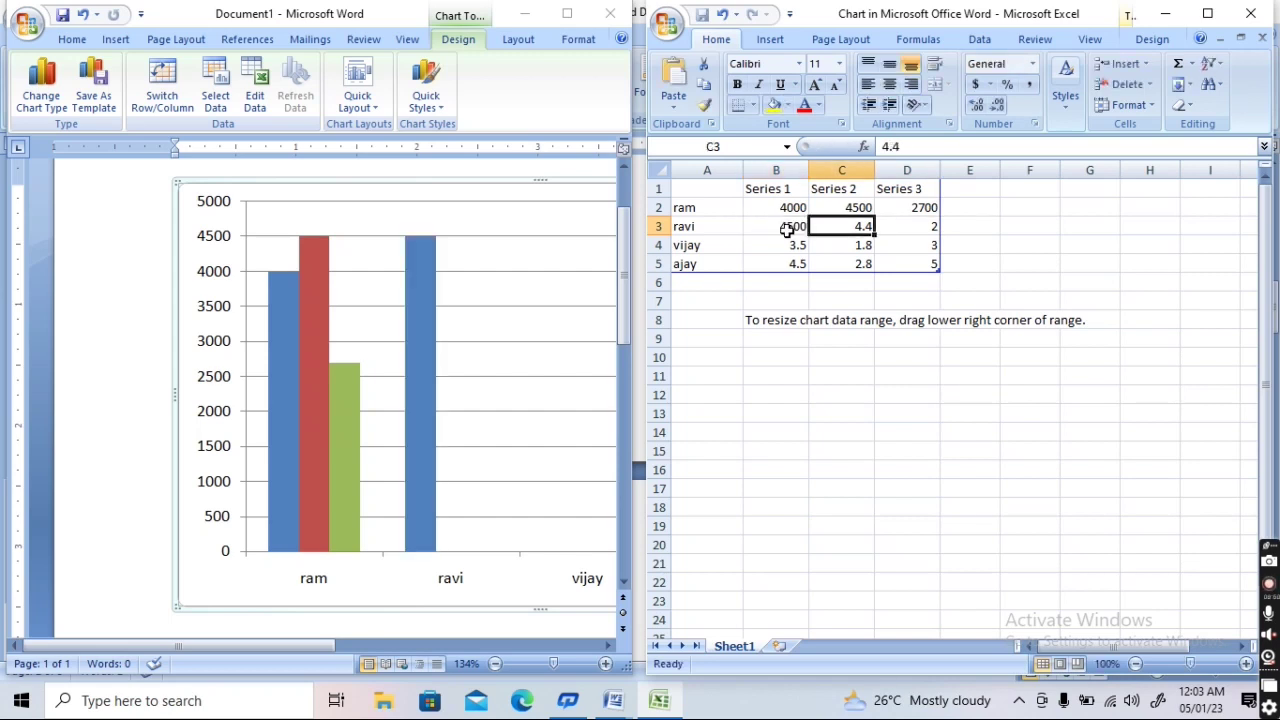
{"action": "type", "text": "4000"}
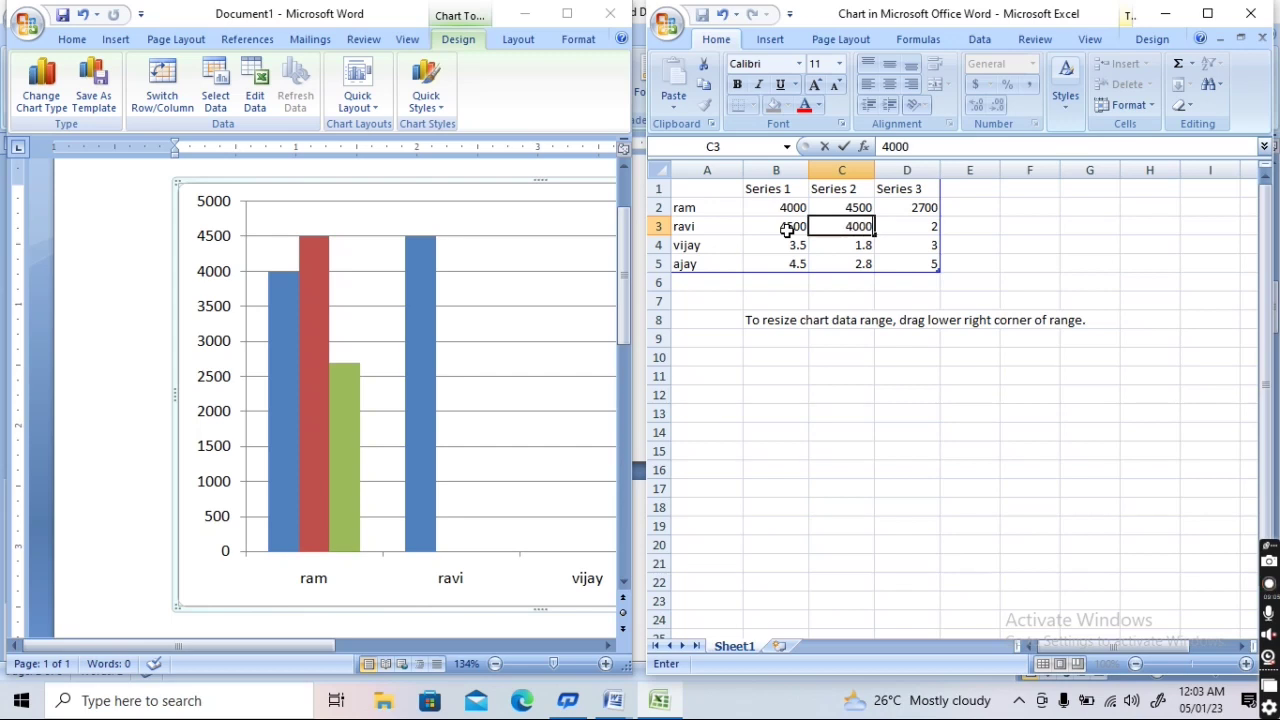
{"action": "key", "text": "Tab"}
{"action": "type", "text": "600"}
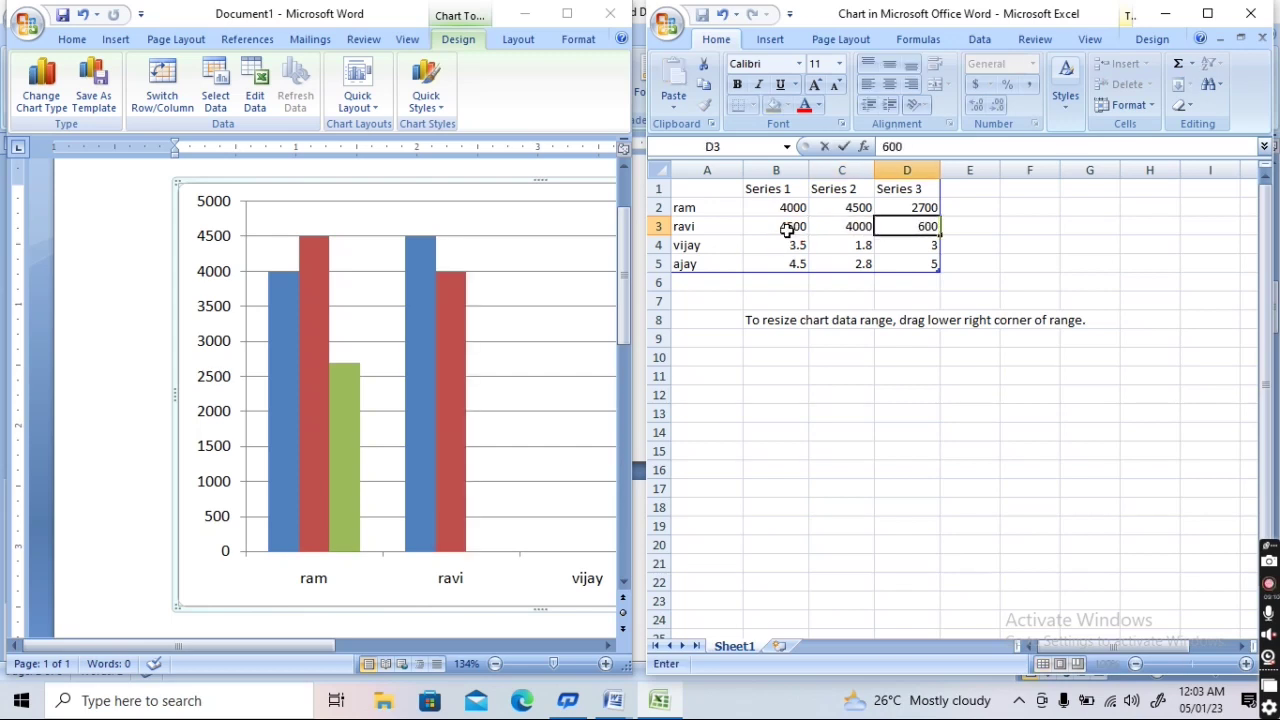
{"action": "type", "text": "0"}
{"action": "key", "text": "Return"}
{"action": "key", "text": "Return"}
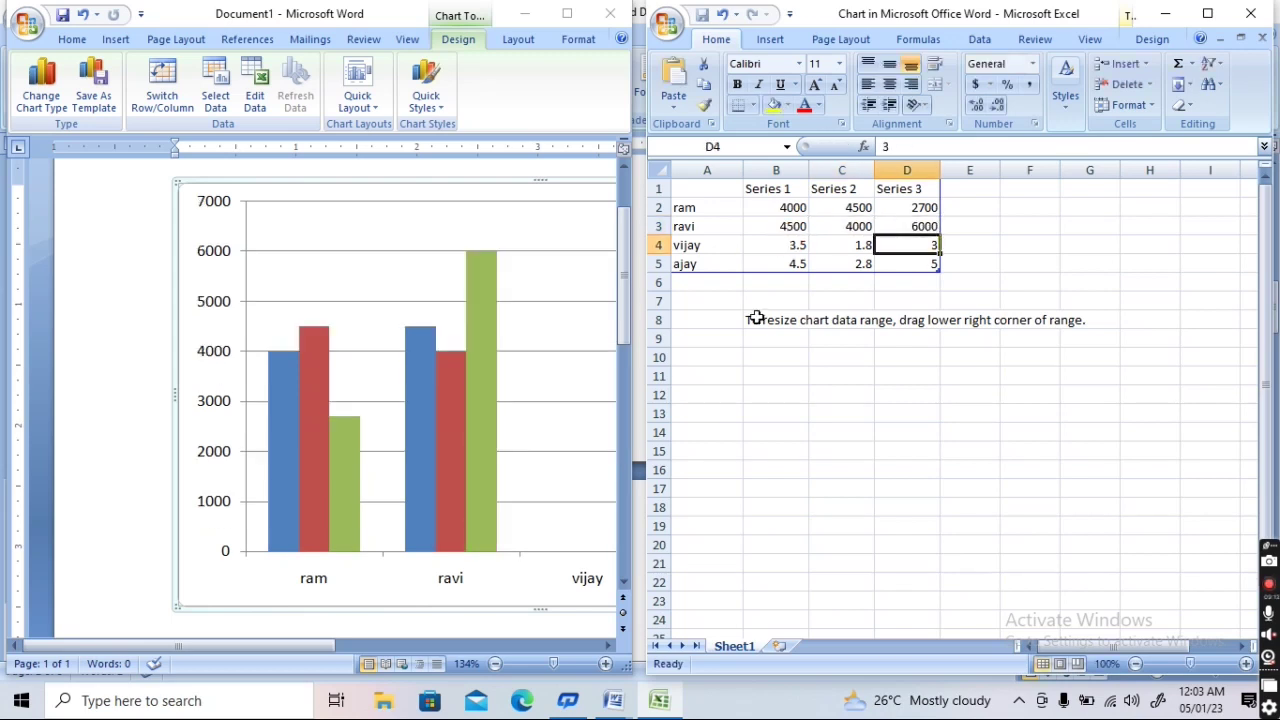
Enter 4000, 500 and 6000 in B4:D4
{"action": "left_click", "coordinate": [775, 243]}
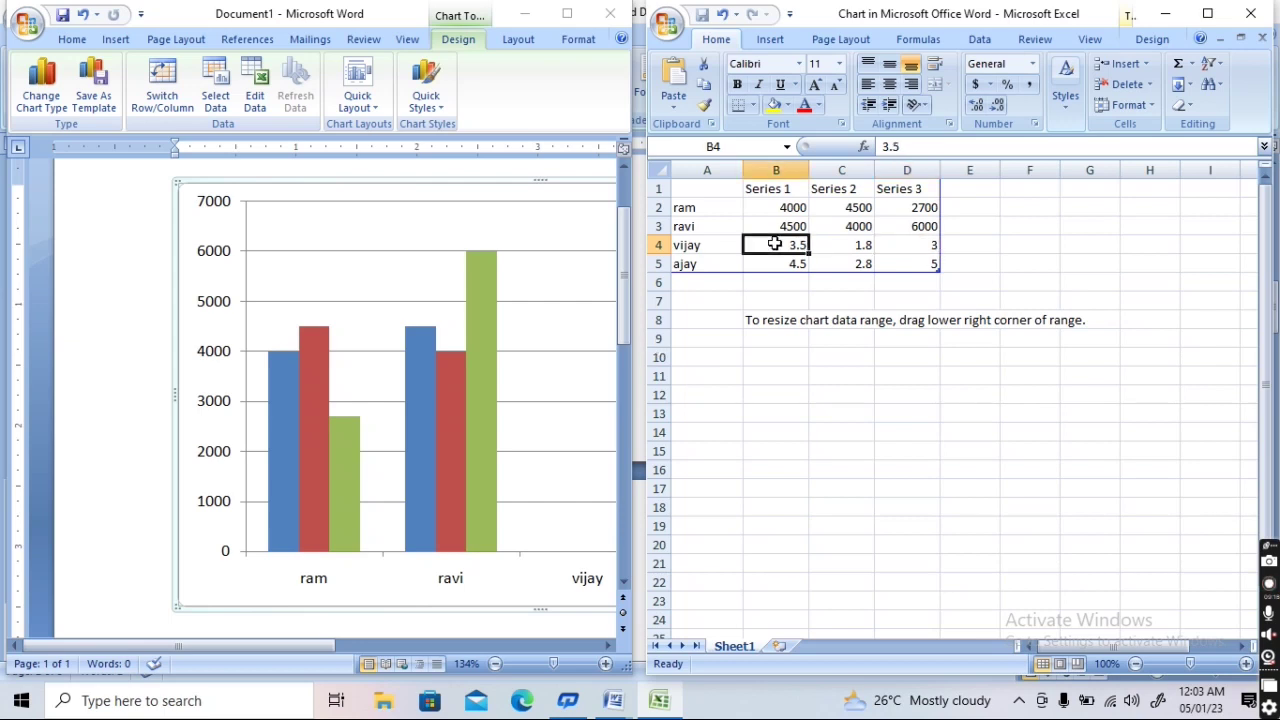
{"action": "type", "text": "400"}
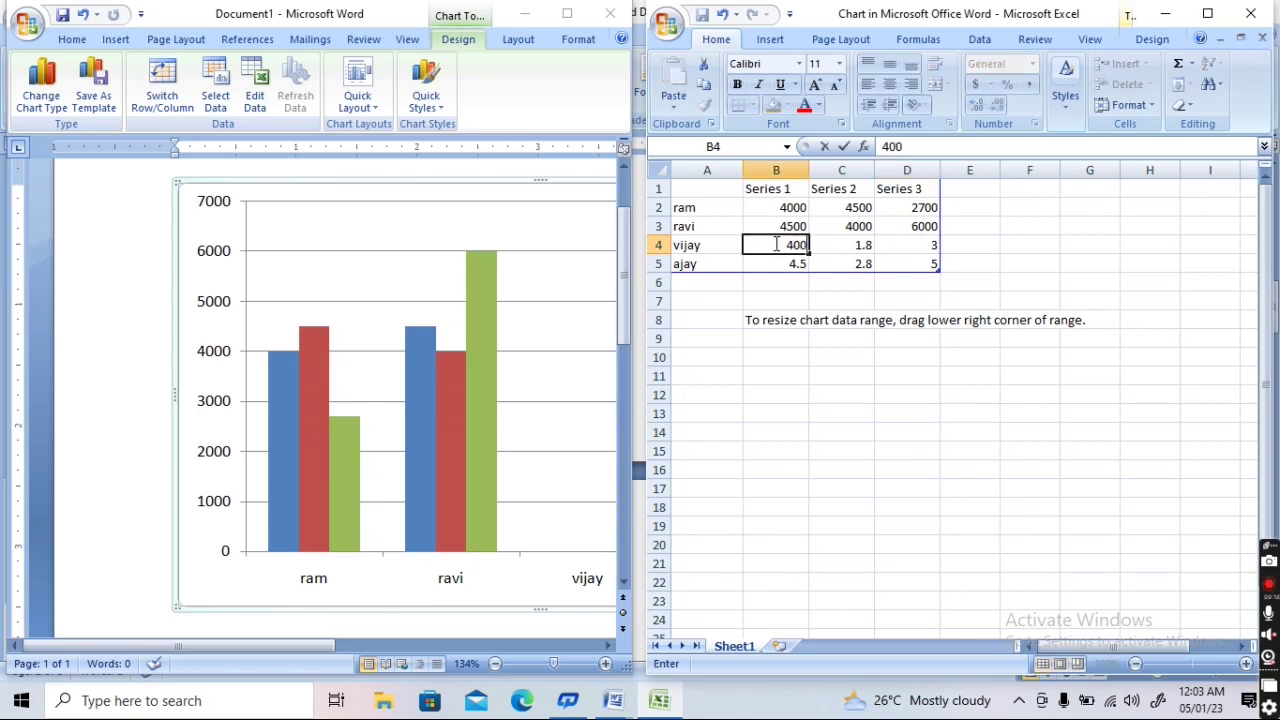
{"action": "type", "text": "0"}
{"action": "key", "text": "Tab"}
{"action": "type", "text": "50"}
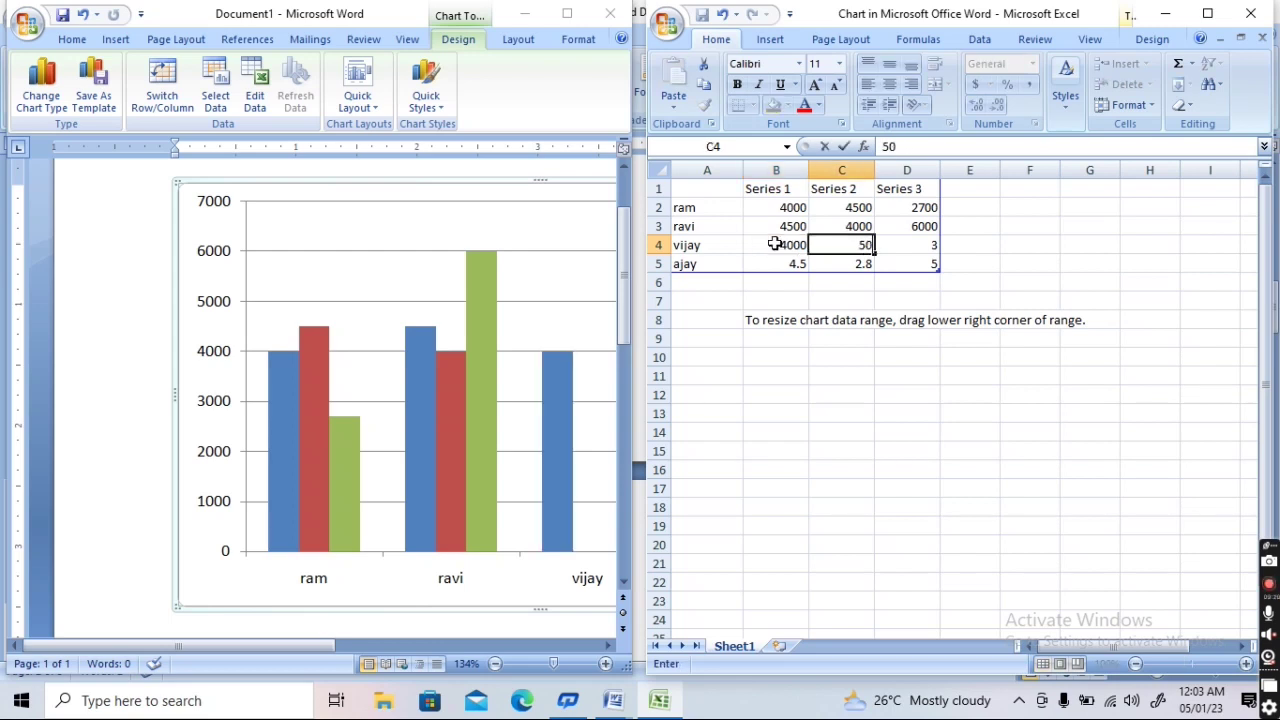
{"action": "type", "text": "0"}
{"action": "key", "text": "Tab"}
{"action": "type", "text": "600"}
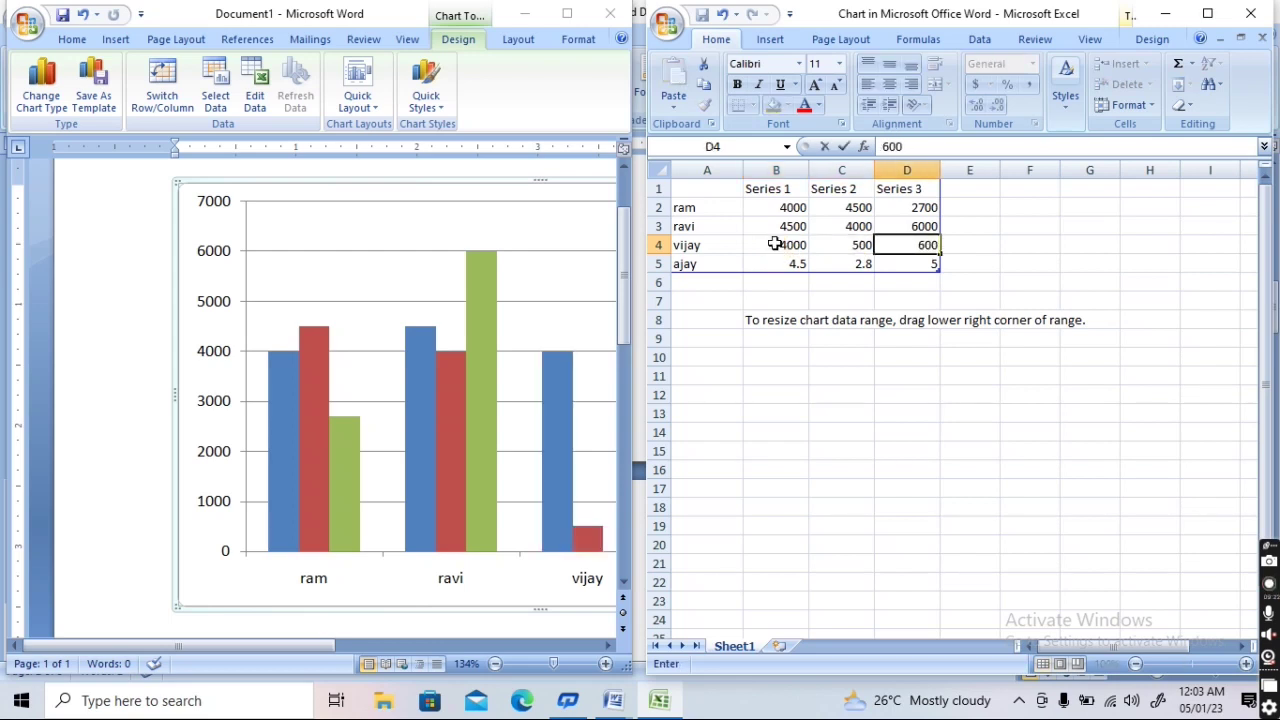
{"action": "type", "text": "0"}
{"action": "key", "text": "Left"}
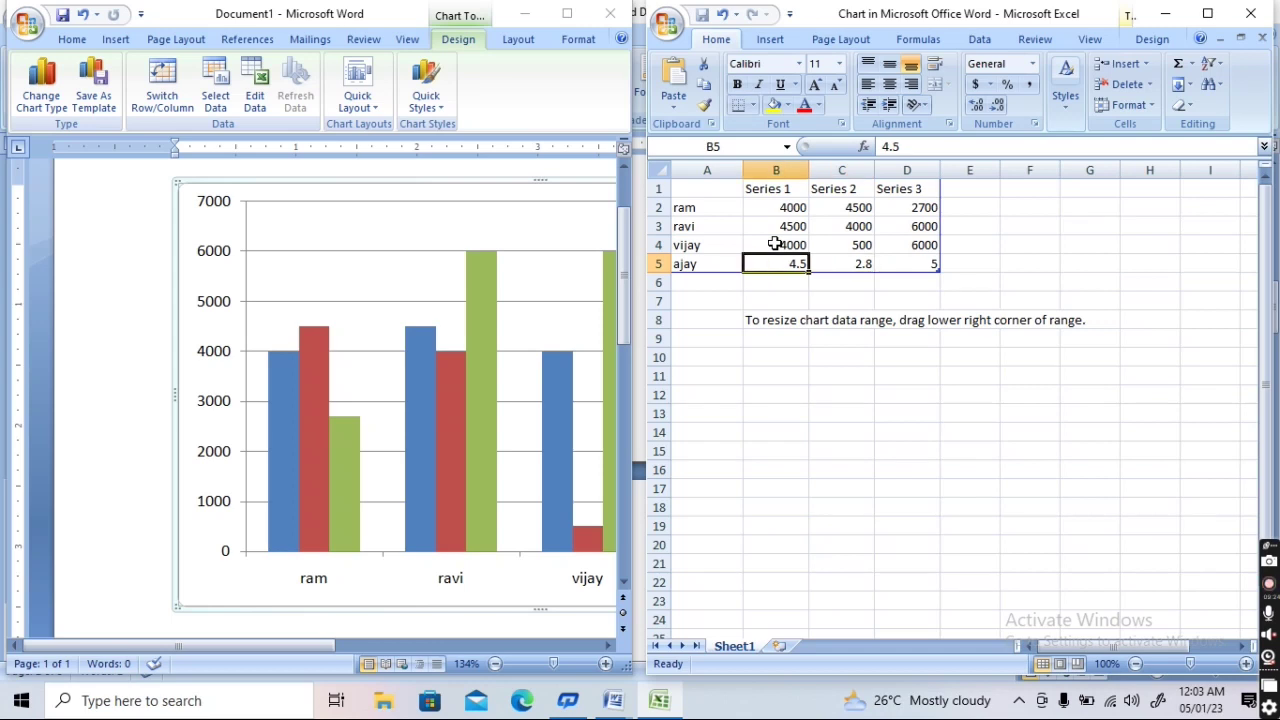
Enter 1000, 1002 and 6000 in B5:D5
{"action": "type", "text": "1000"}
{"action": "key", "text": "Right"}
{"action": "type", "text": "10"}
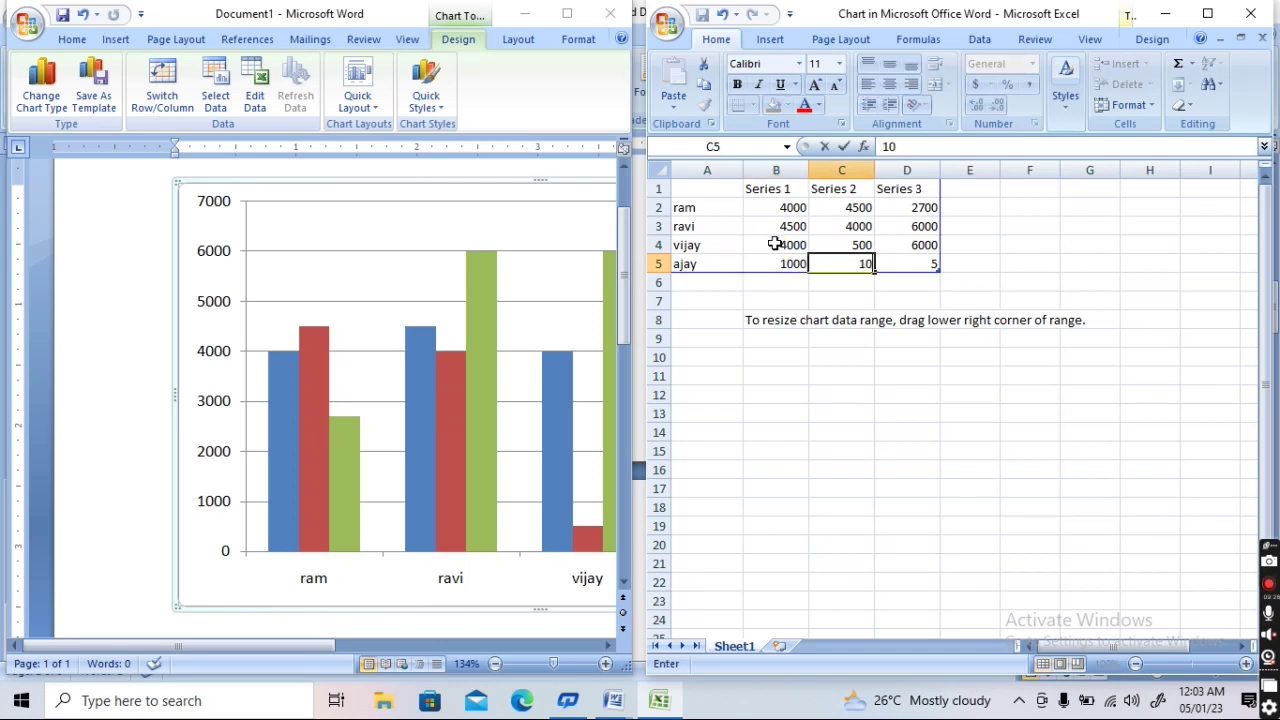
{"action": "type", "text": "02"}
{"action": "key", "text": "Right"}
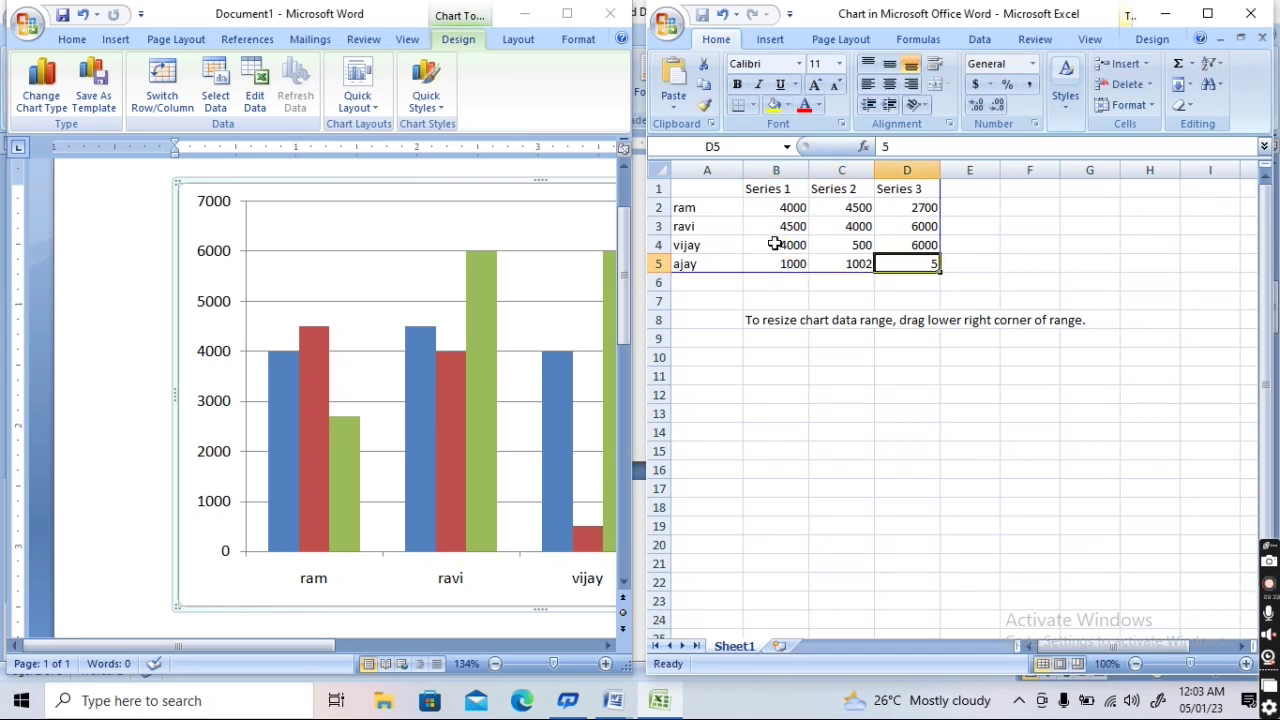
{"action": "type", "text": "6000"}
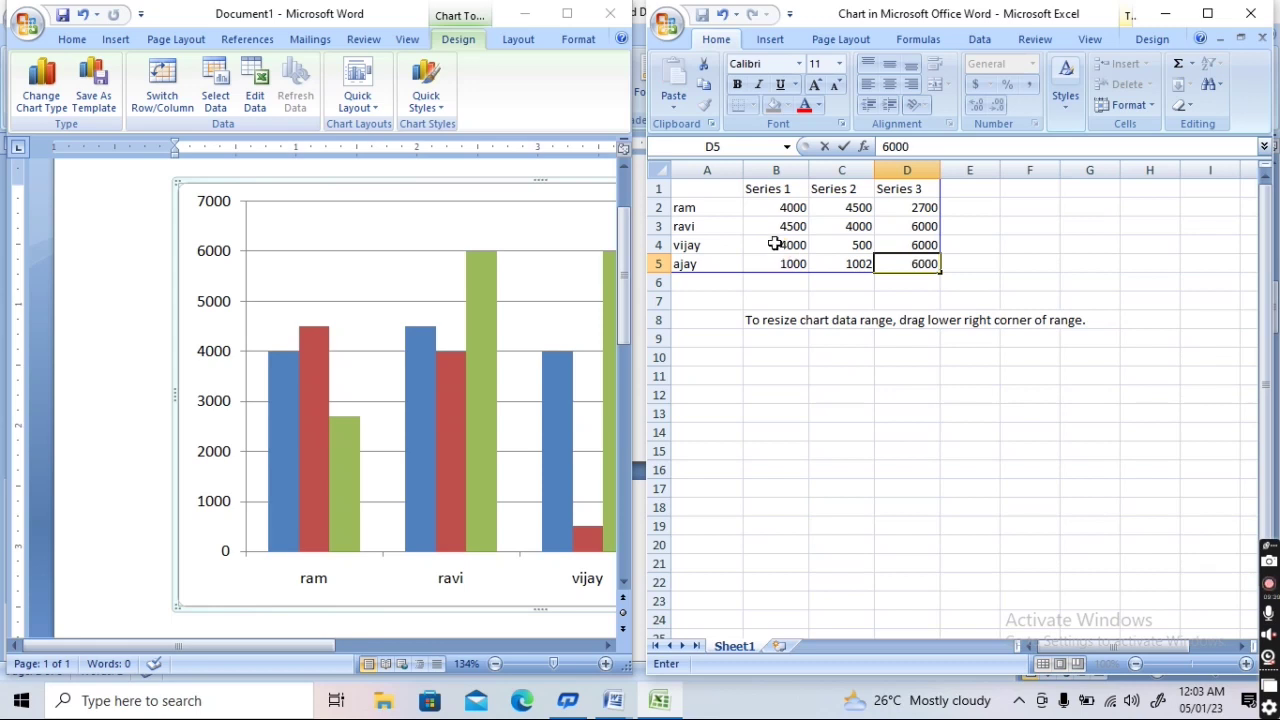
{"action": "left_click", "coordinate": [850, 242]}
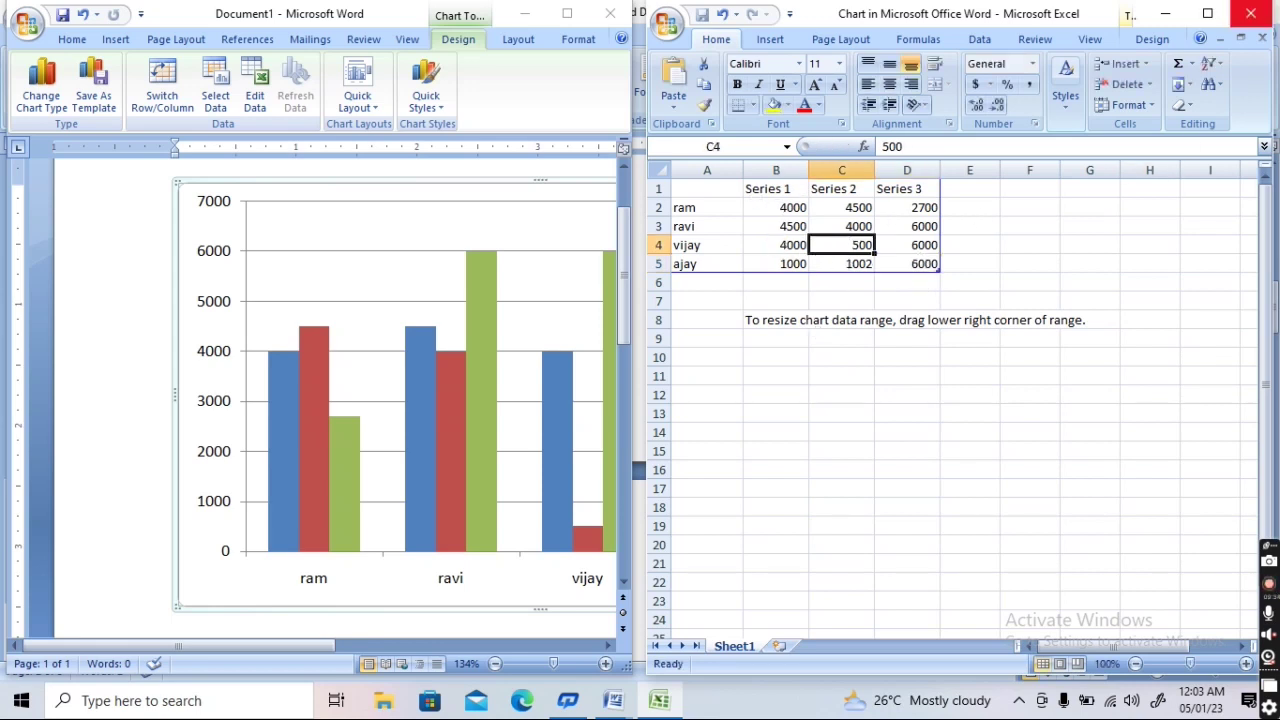
Close the Excel data sheet and return to the Word document with the updated chart
{"action": "left_click", "coordinate": [1258, 14]}
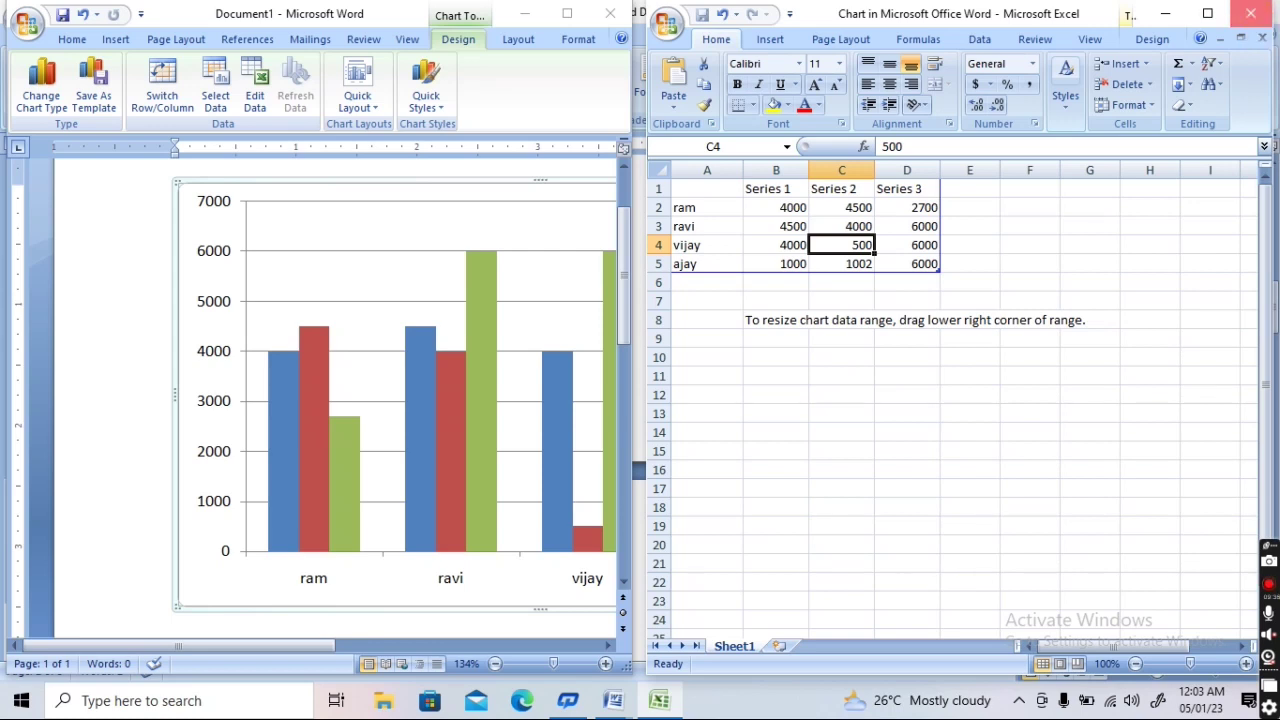
{"action": "left_click", "coordinate": [1250, 13]}
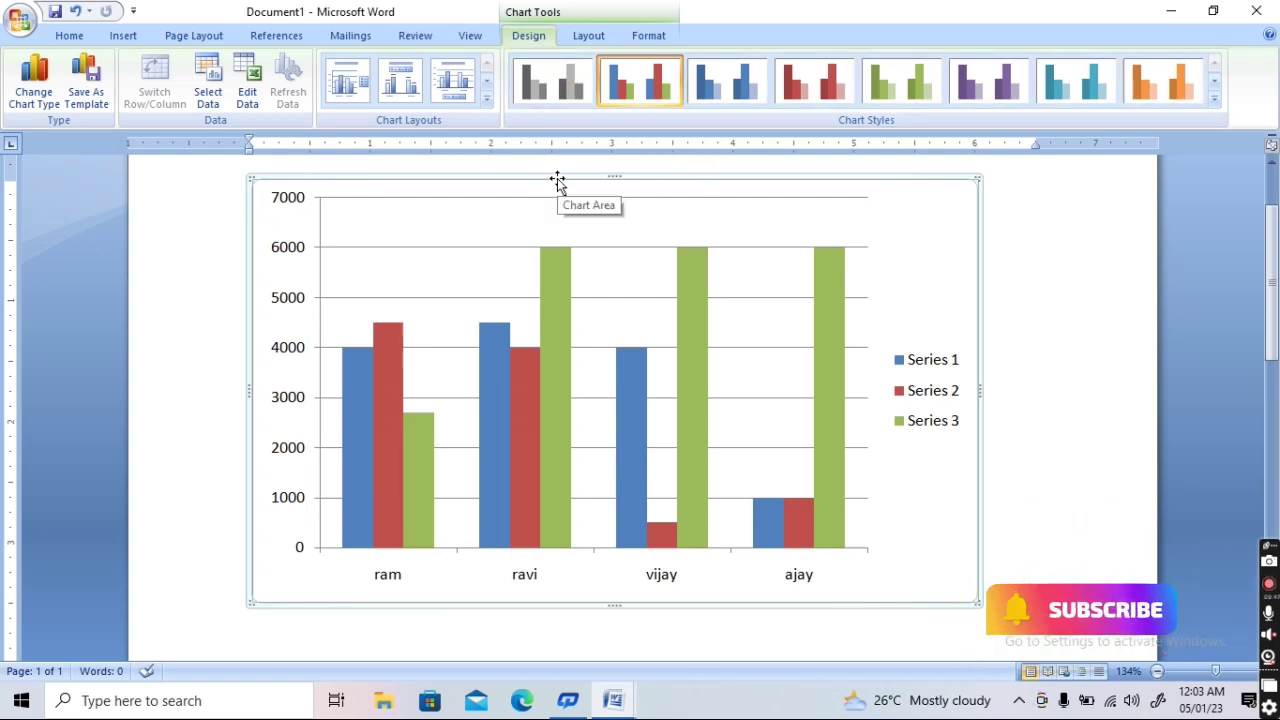
{"action": "left_click", "coordinate": [533, 38]}
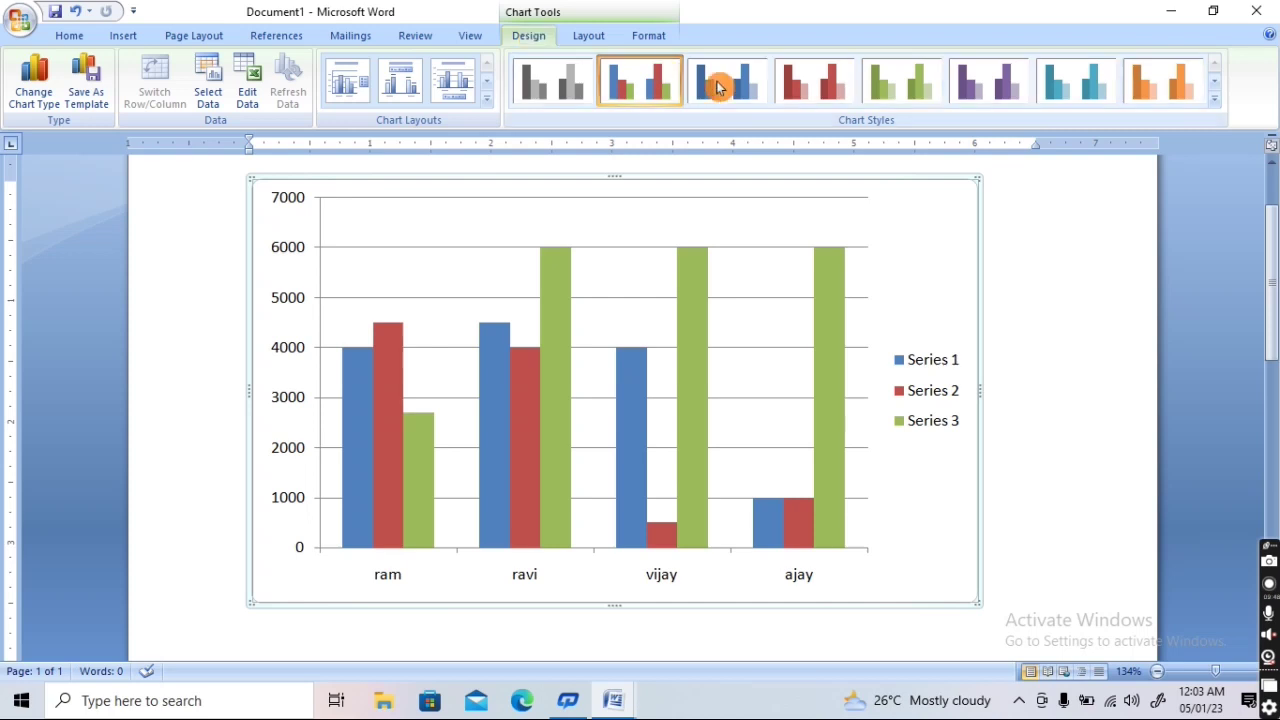
Try a few chart styles, then apply the dark style with cyan bars on black
{"action": "left_click", "coordinate": [1216, 100]}
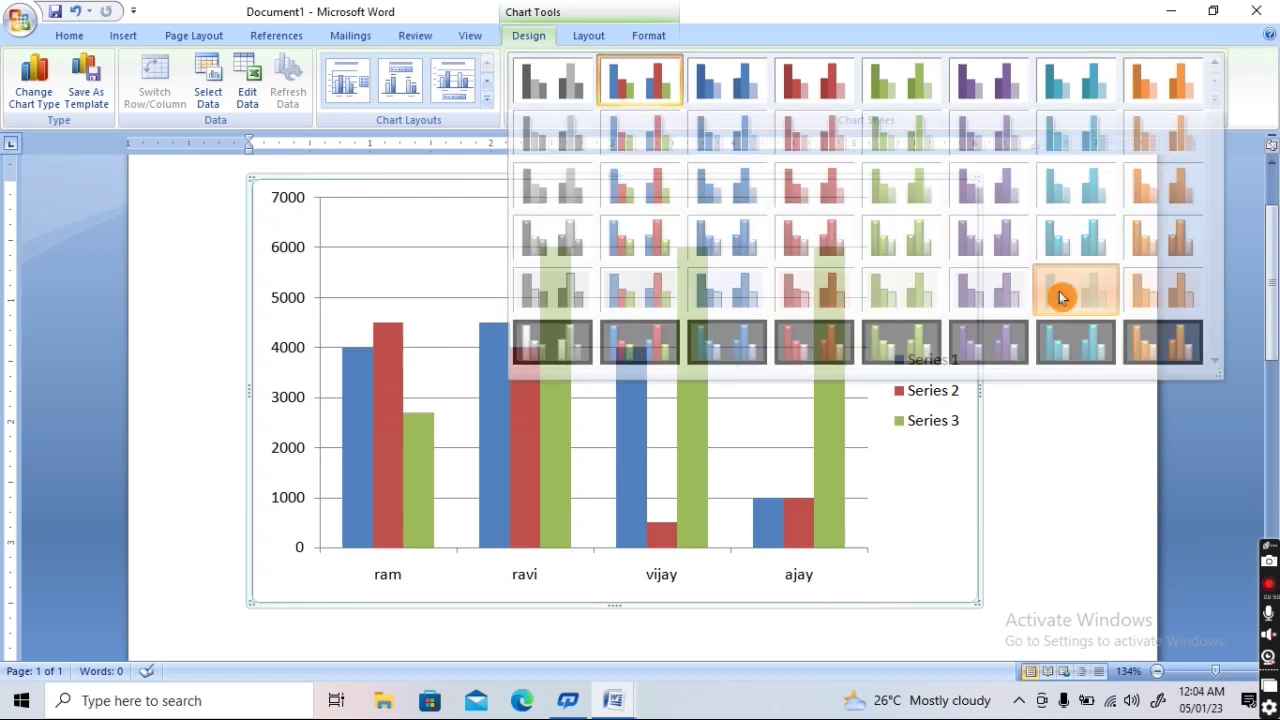
{"action": "left_click", "coordinate": [1061, 297]}
{"action": "left_click", "coordinate": [1160, 80]}
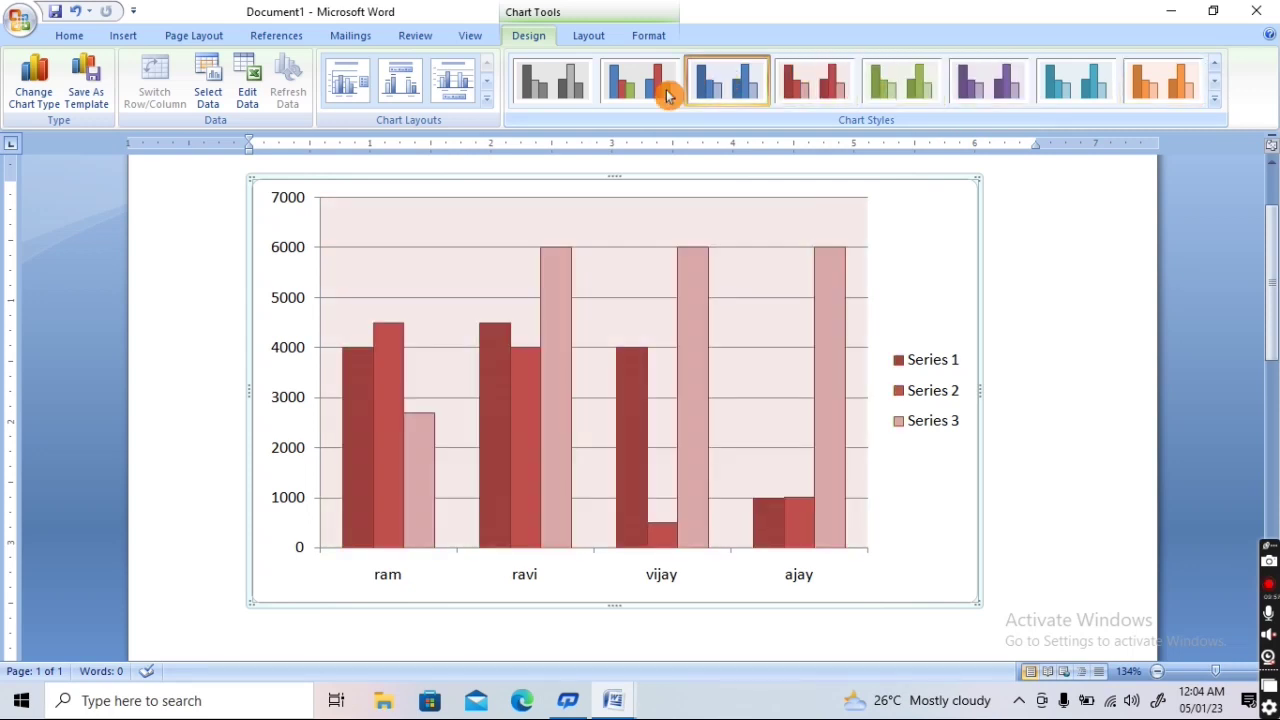
{"action": "left_click", "coordinate": [660, 88]}
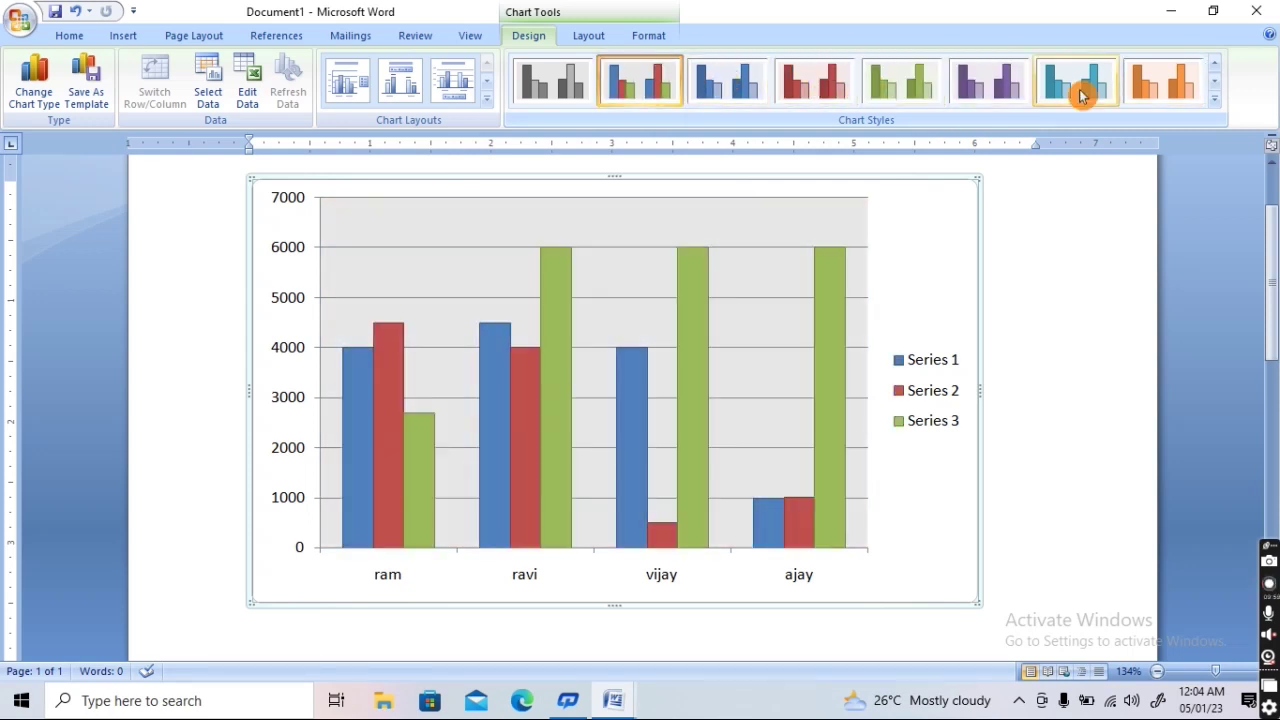
{"action": "left_click", "coordinate": [1214, 100]}
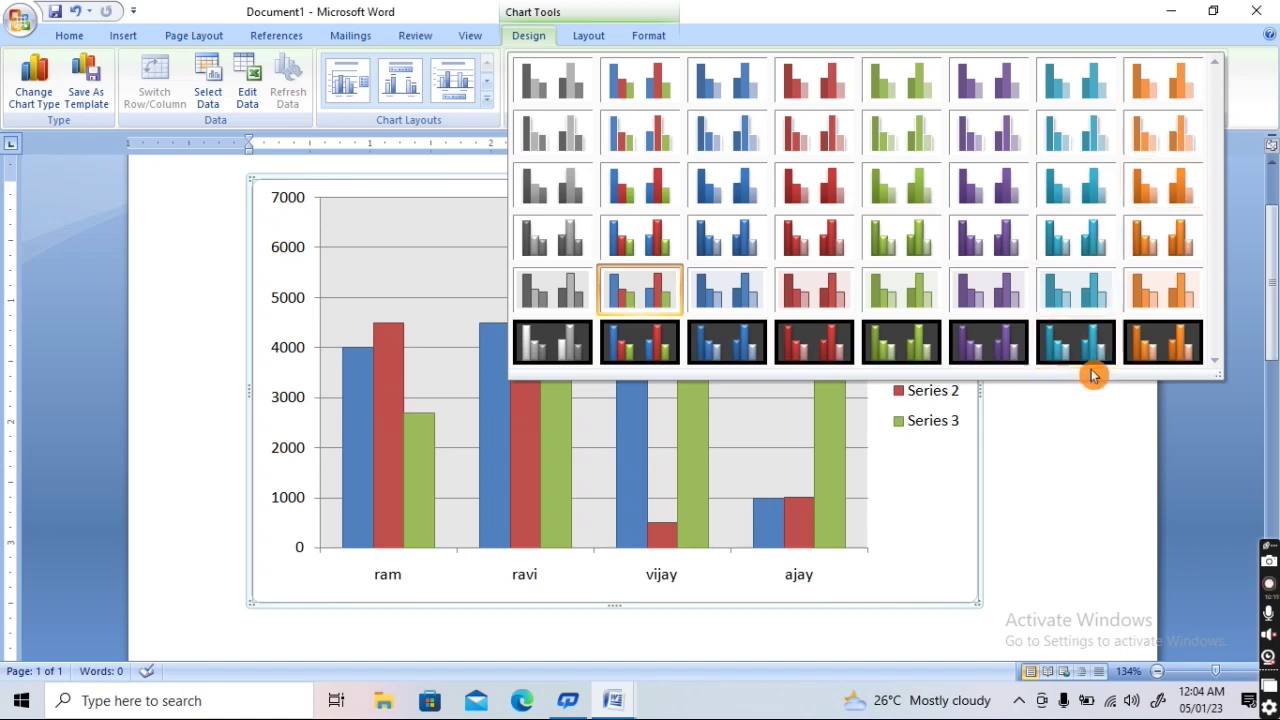
{"action": "left_click", "coordinate": [1066, 342]}
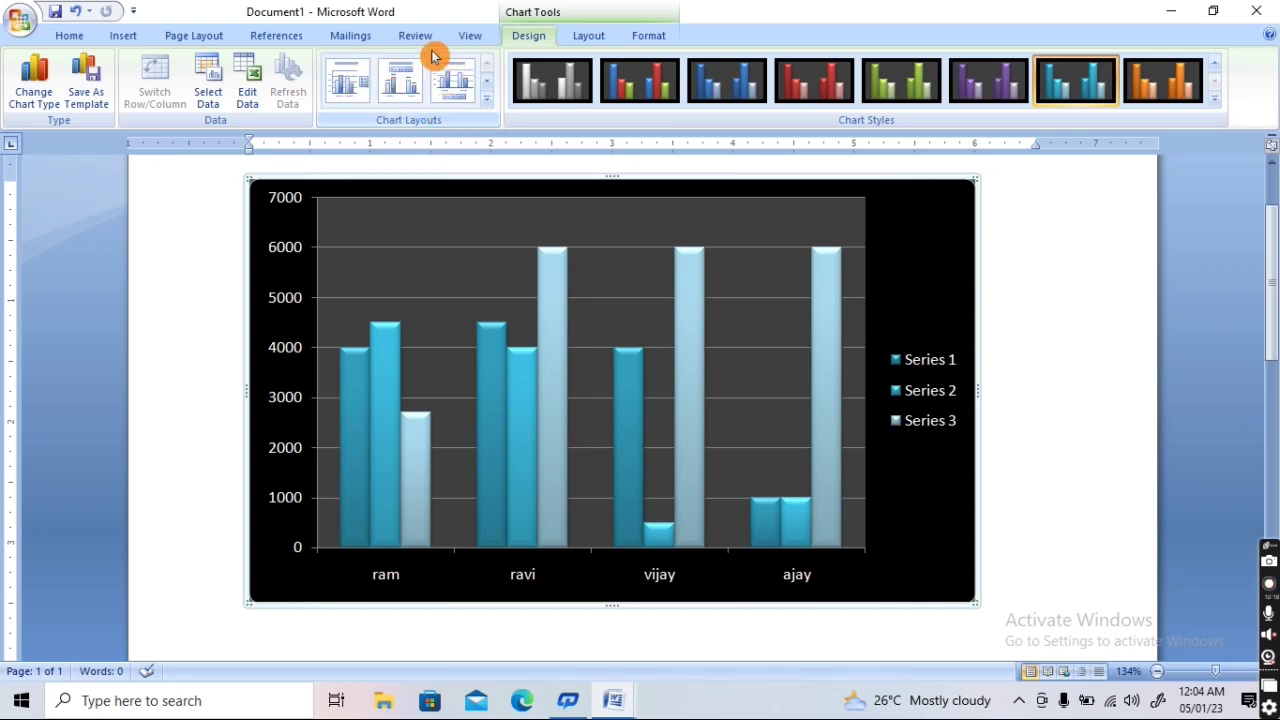
{"action": "left_click", "coordinate": [487, 98]}
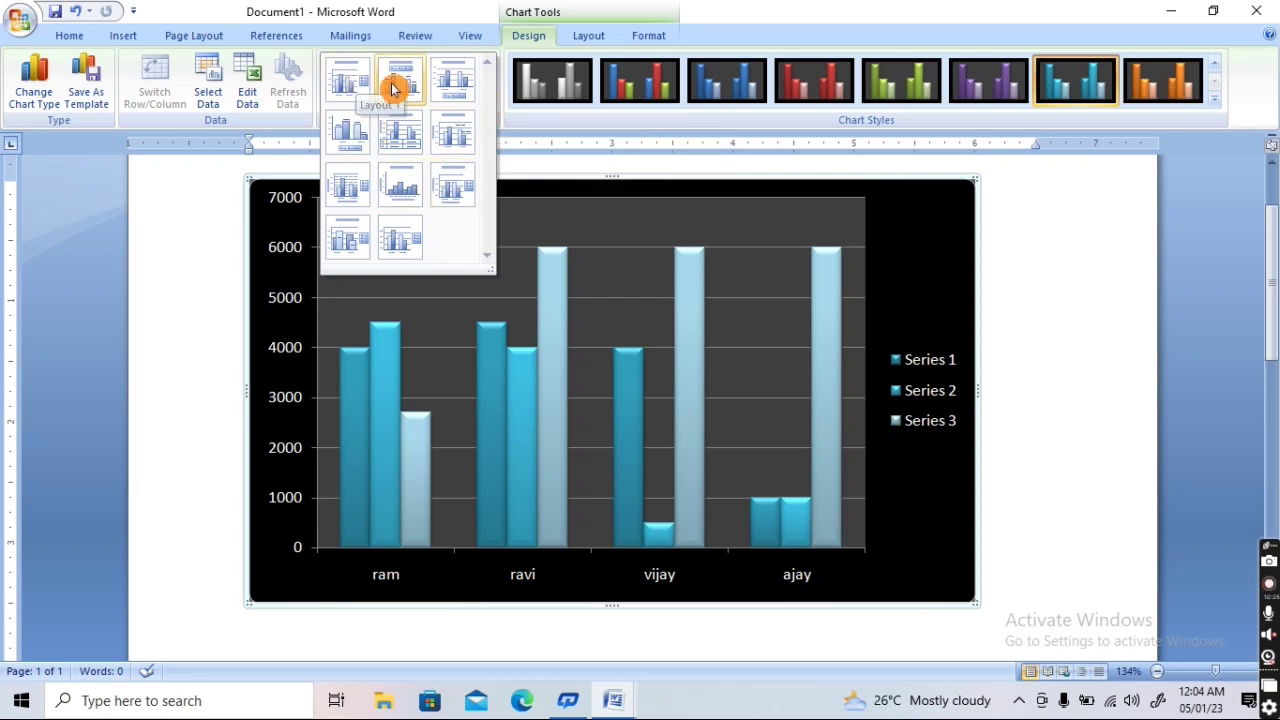
Try layouts with a data table and axis titles, then settle on value labels with a bottom legend
{"action": "left_click", "coordinate": [405, 141]}
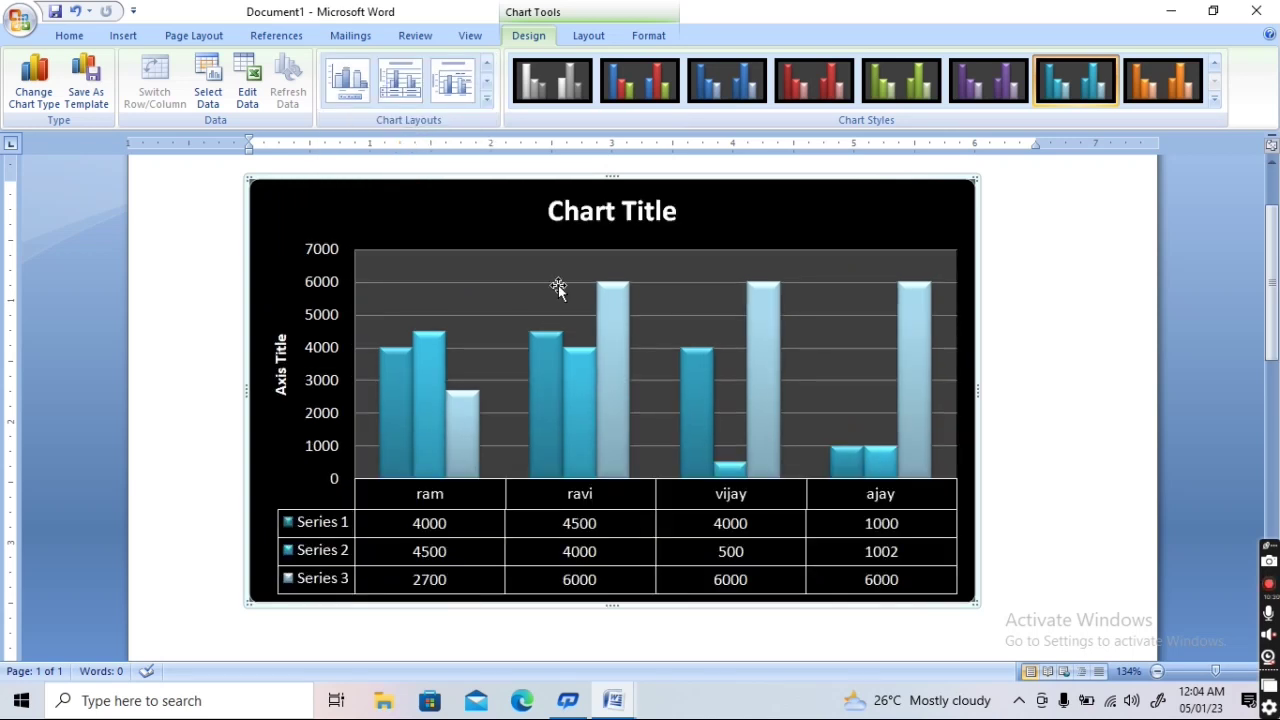
{"action": "left_click", "coordinate": [482, 91]}
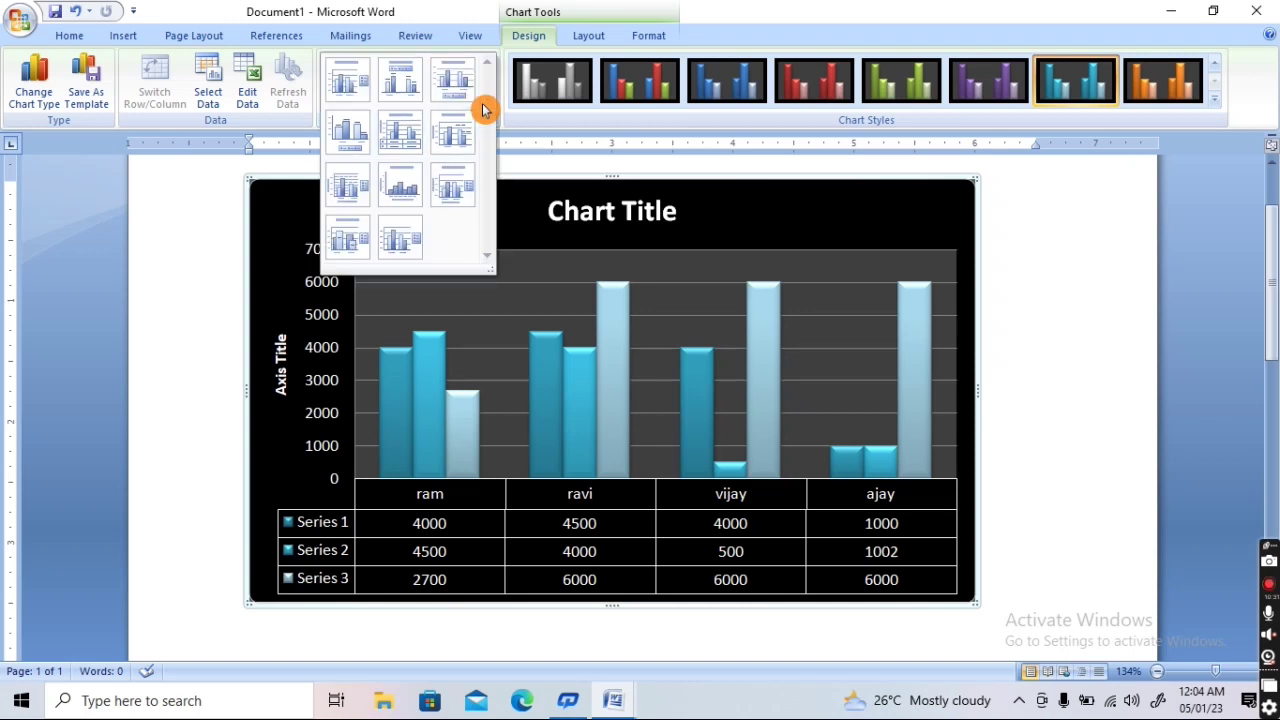
{"action": "left_click", "coordinate": [467, 185]}
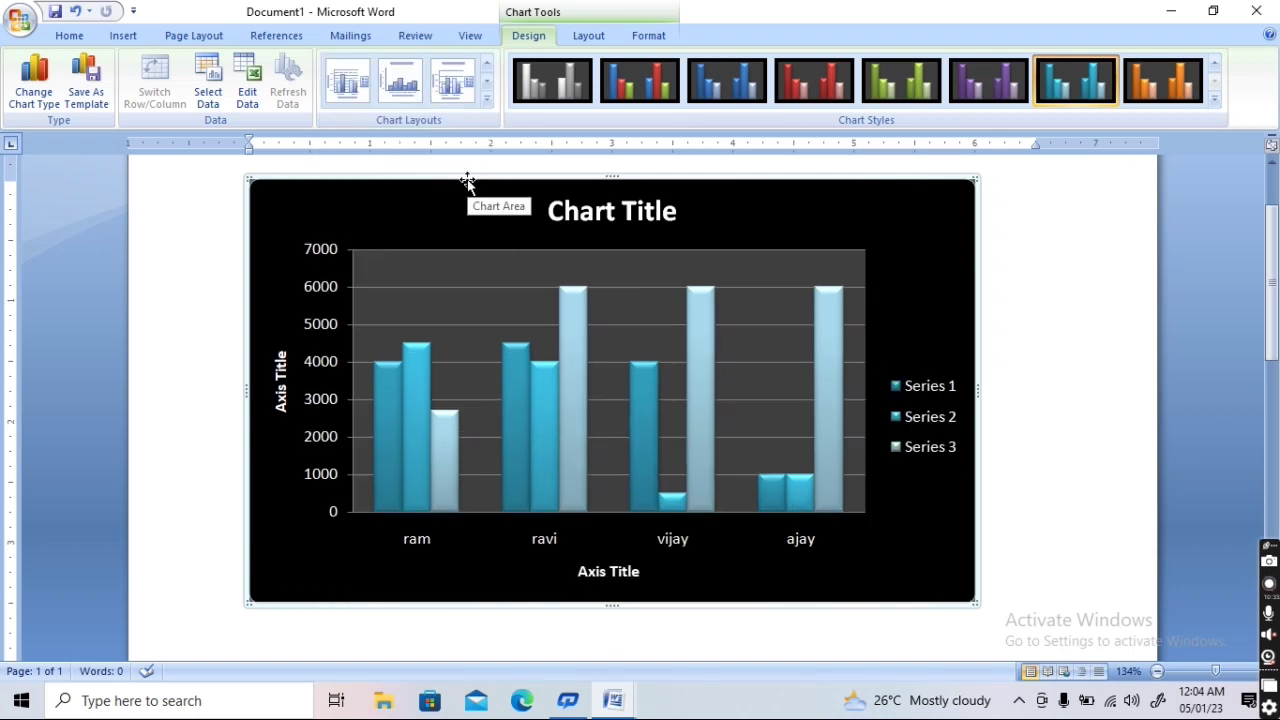
{"action": "left_click", "coordinate": [487, 99]}
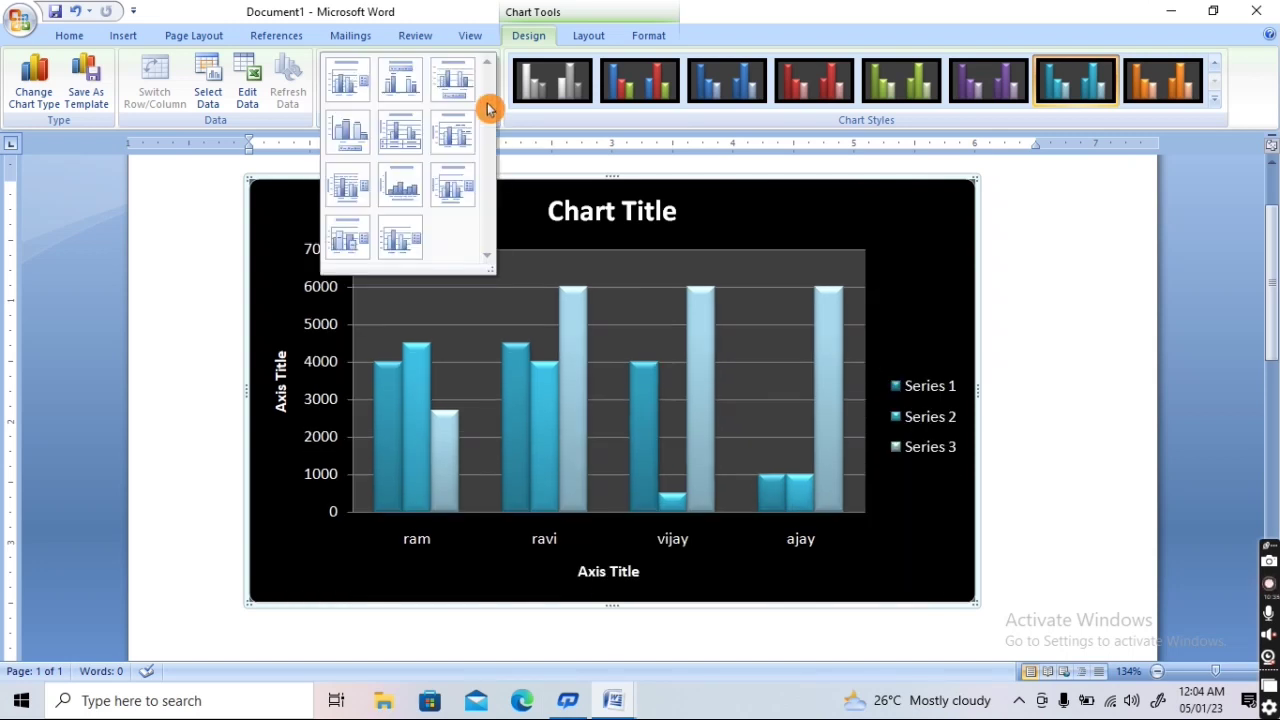
{"action": "left_click", "coordinate": [338, 138]}
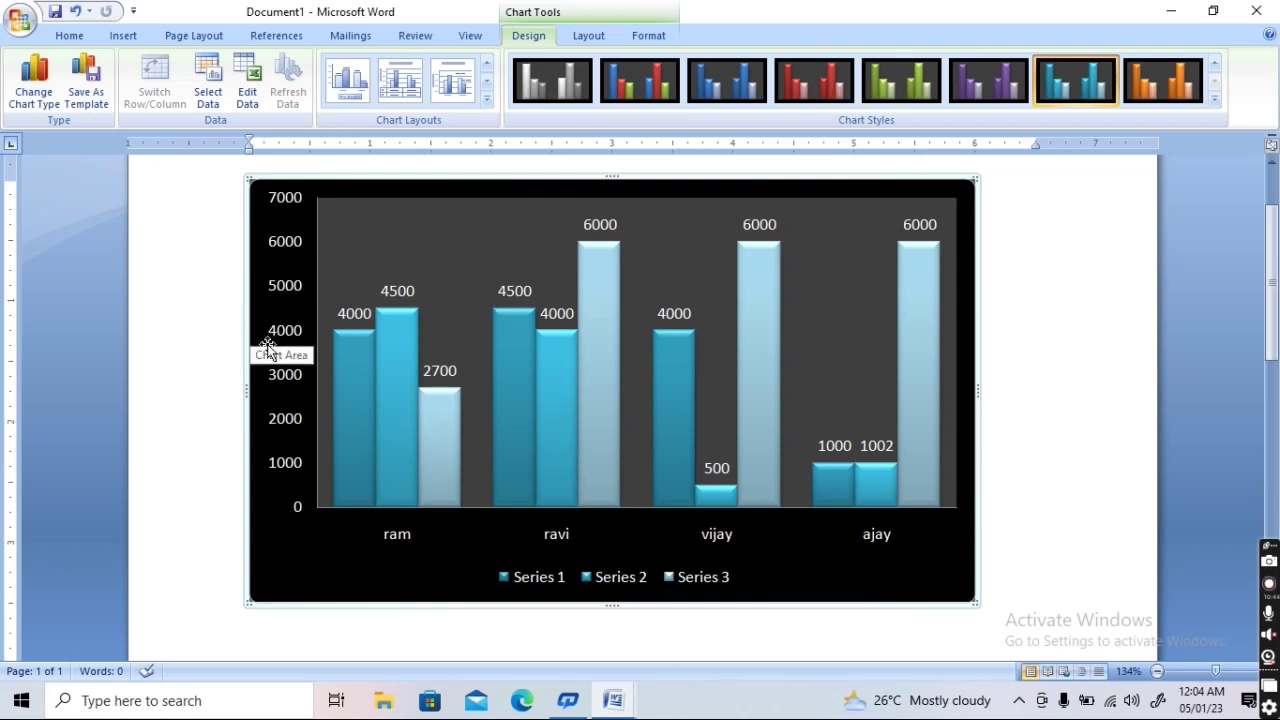
Switch the chart to Cylinder column, then change it to a 3-D Line chart
{"action": "left_click", "coordinate": [30, 105]}
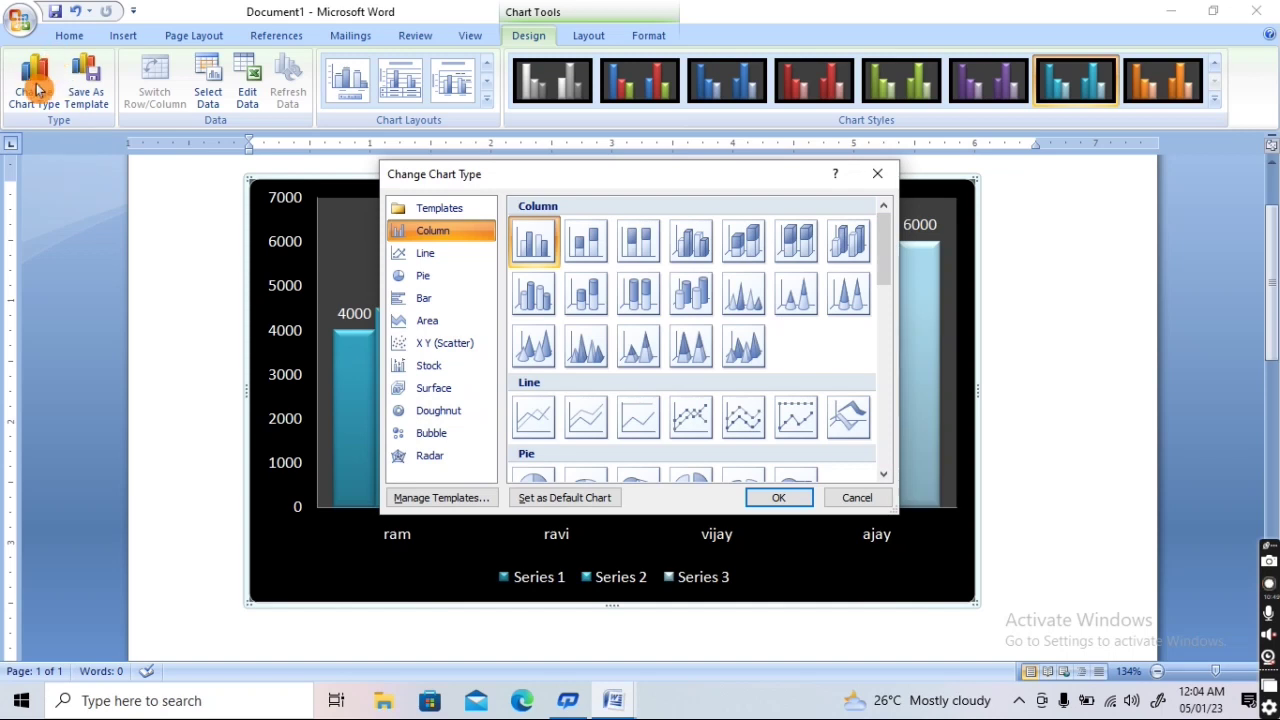
{"action": "left_click", "coordinate": [540, 293]}
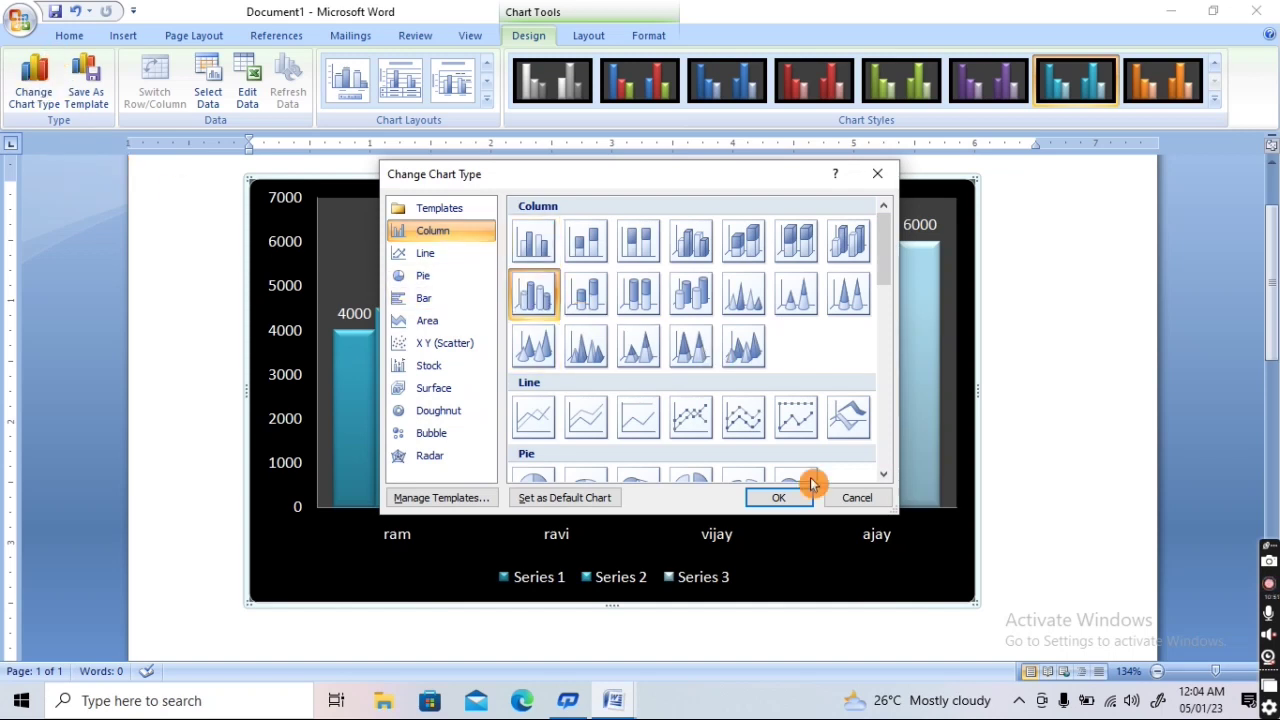
{"action": "left_click", "coordinate": [795, 497]}
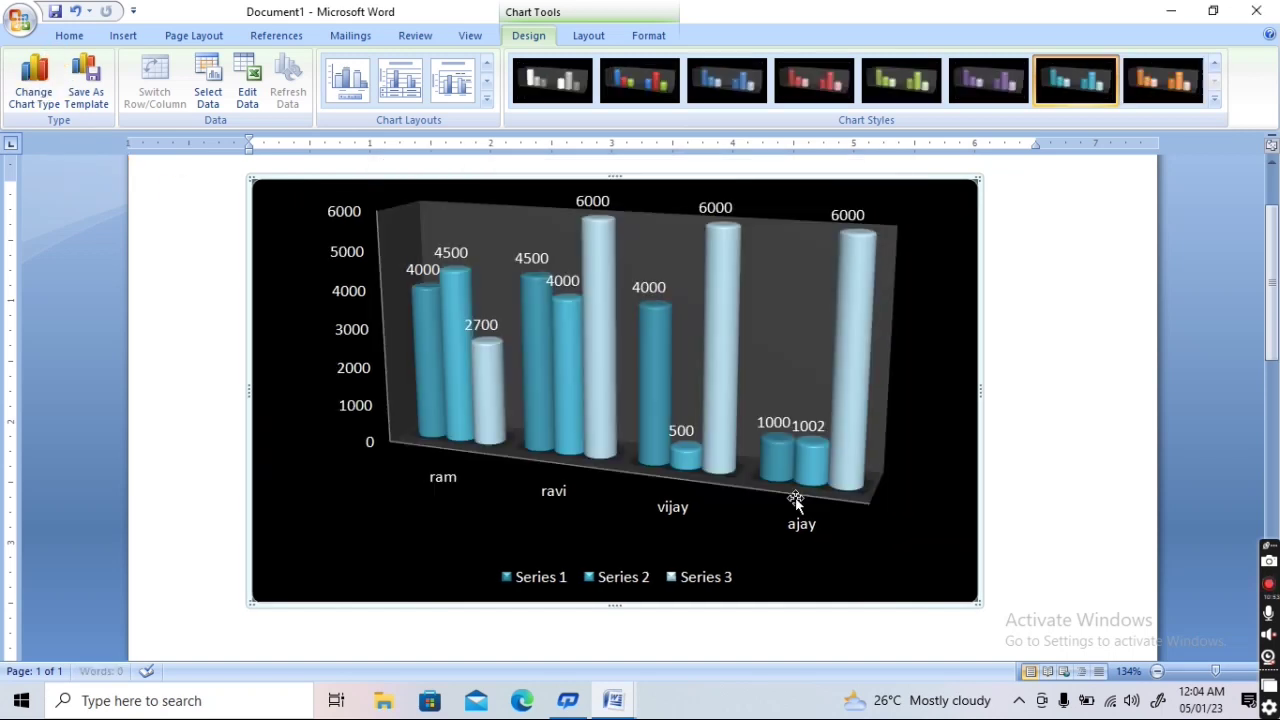
{"action": "left_click", "coordinate": [33, 82]}
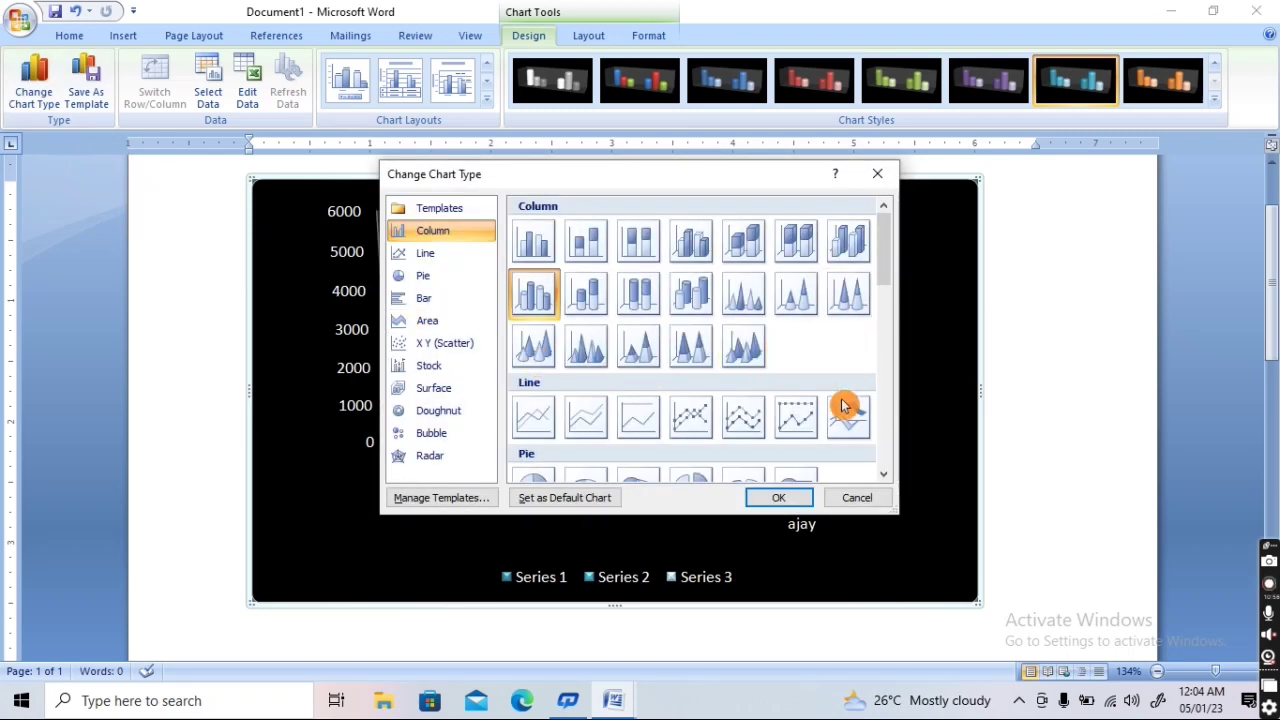
{"action": "left_click", "coordinate": [849, 422]}
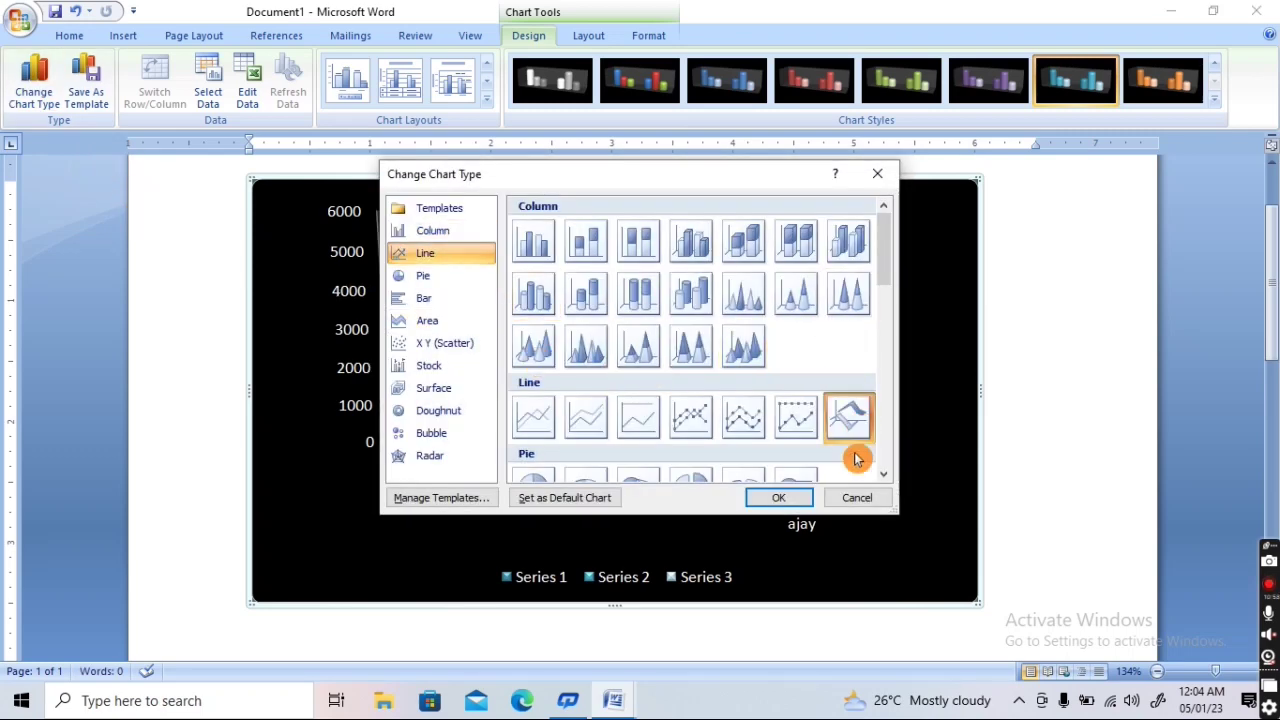
{"action": "left_click", "coordinate": [780, 498]}
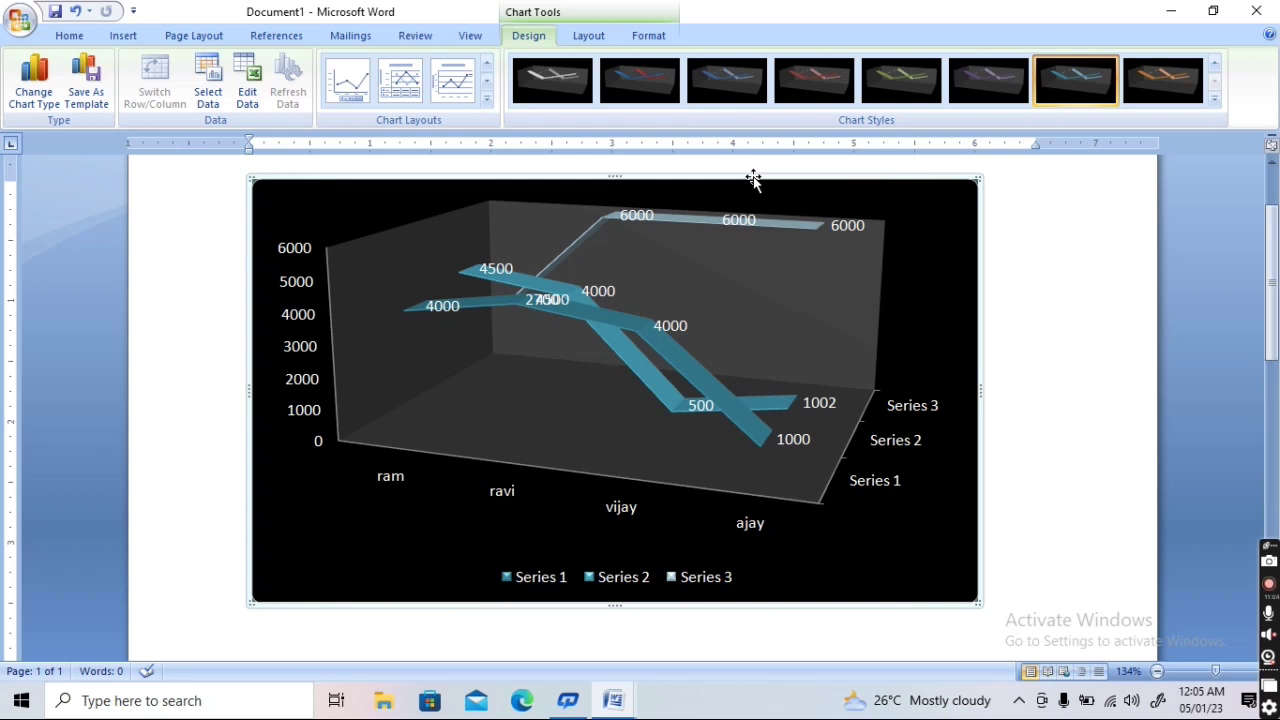
Delete the chart and generate sample paragraphs by entering =rand() on the empty page
{"action": "key", "text": "Delete"}
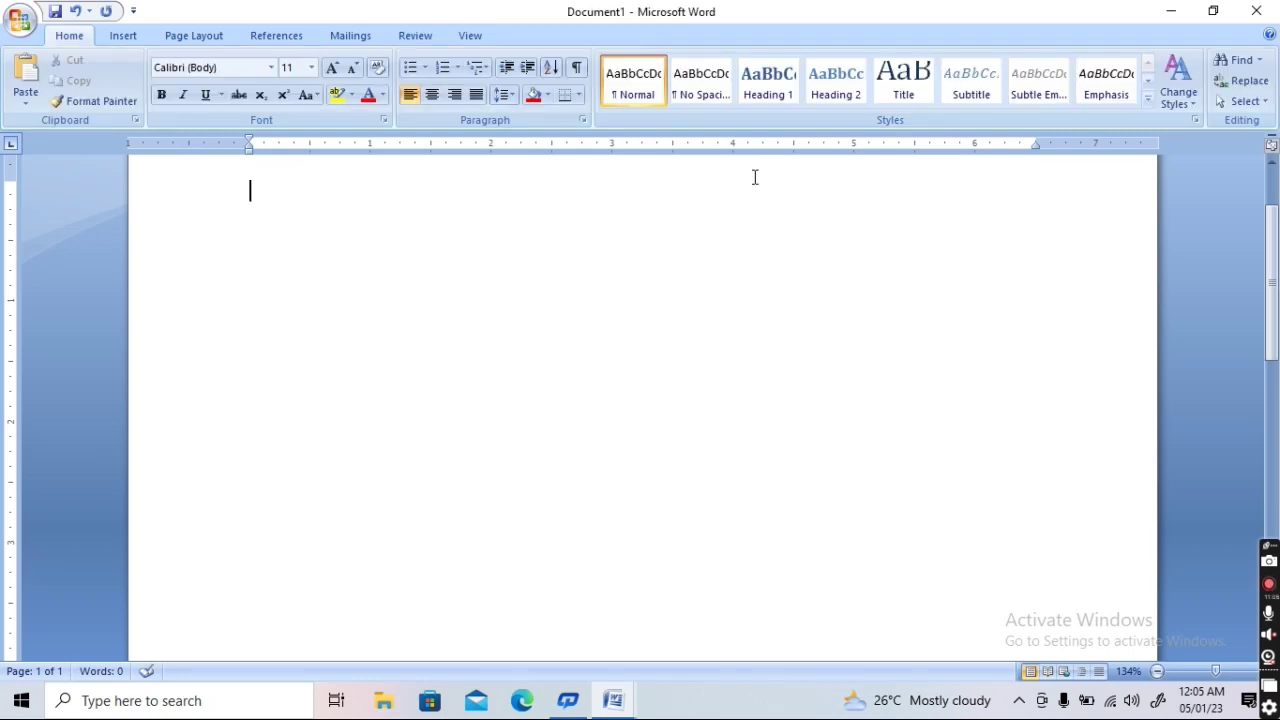
{"action": "left_click", "coordinate": [116, 38]}
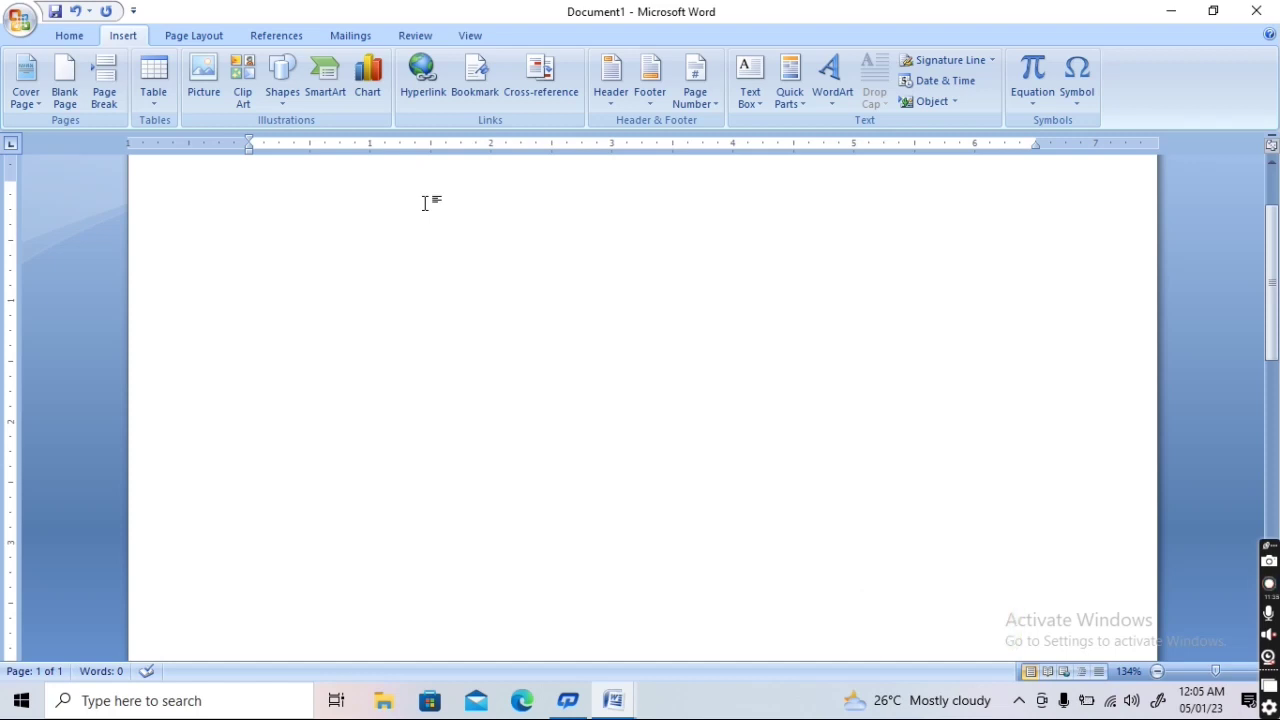
{"action": "type", "text": "="}
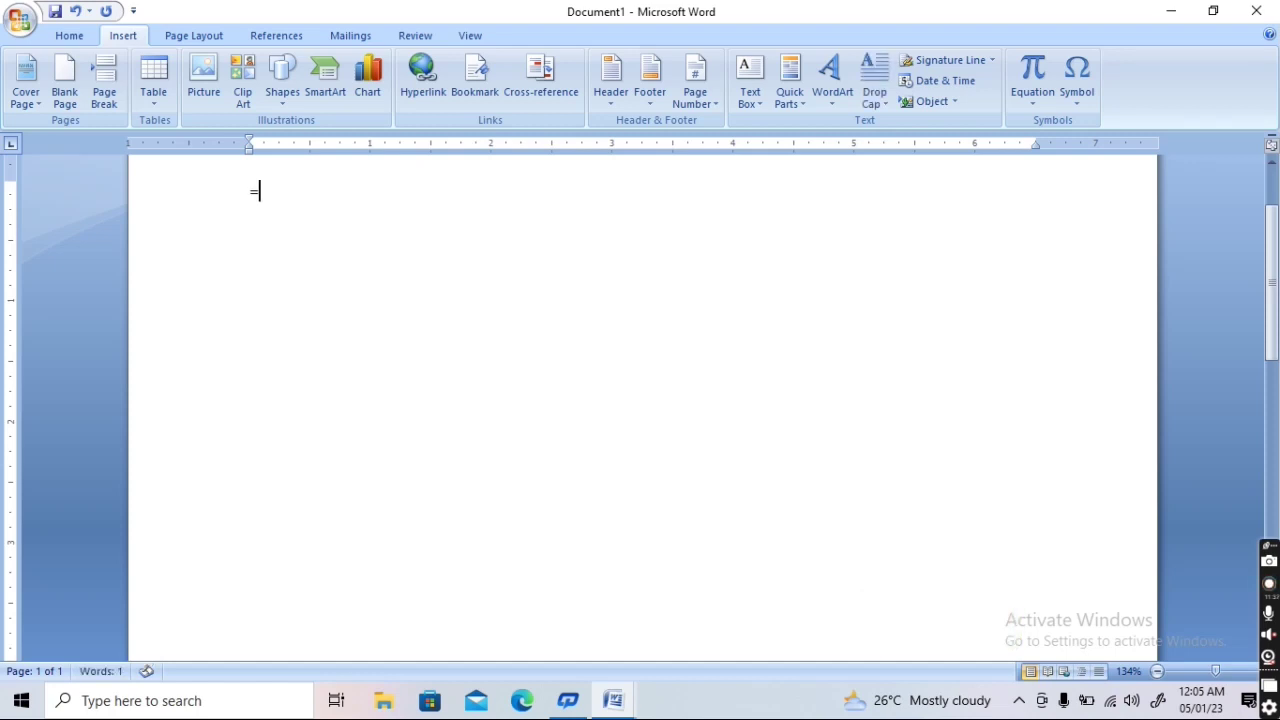
{"action": "type", "text": "ran"}
{"action": "type", "text": "d("}
{"action": "type", "text": ")"}
{"action": "key", "text": "Return"}
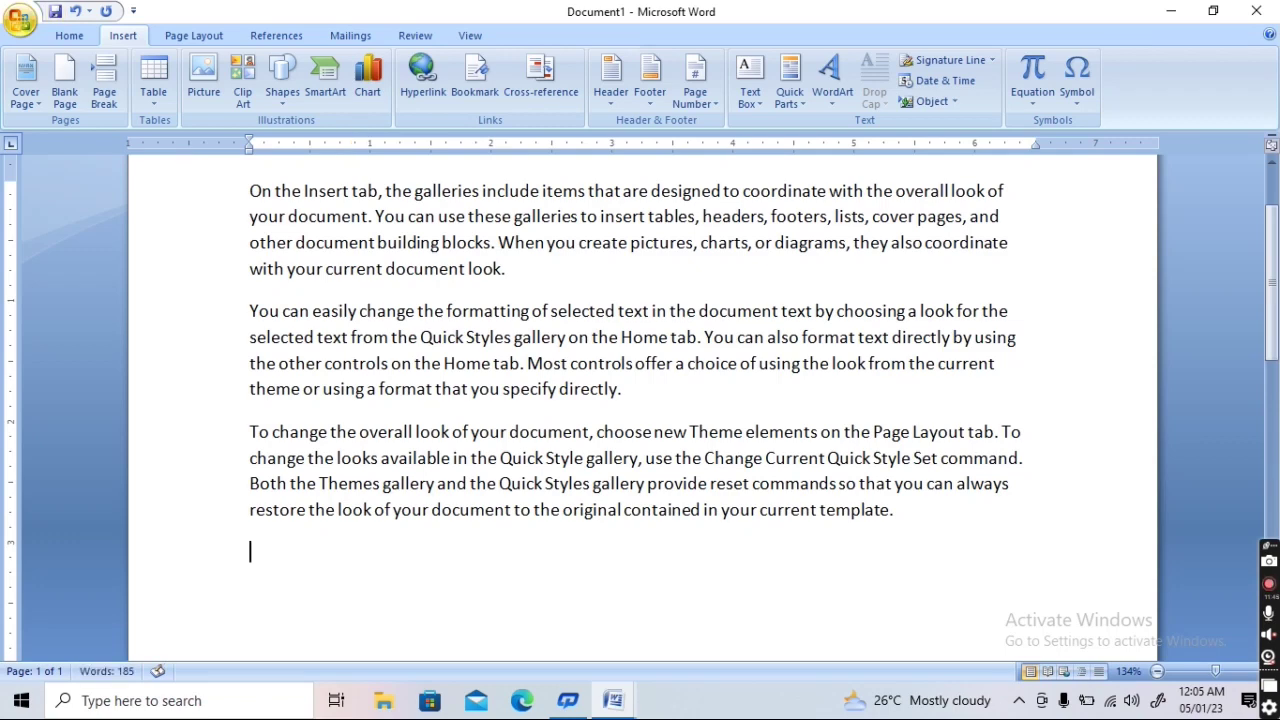
Save the document in Documents as the Word file 'vijay'
{"action": "left_click", "coordinate": [20, 22]}
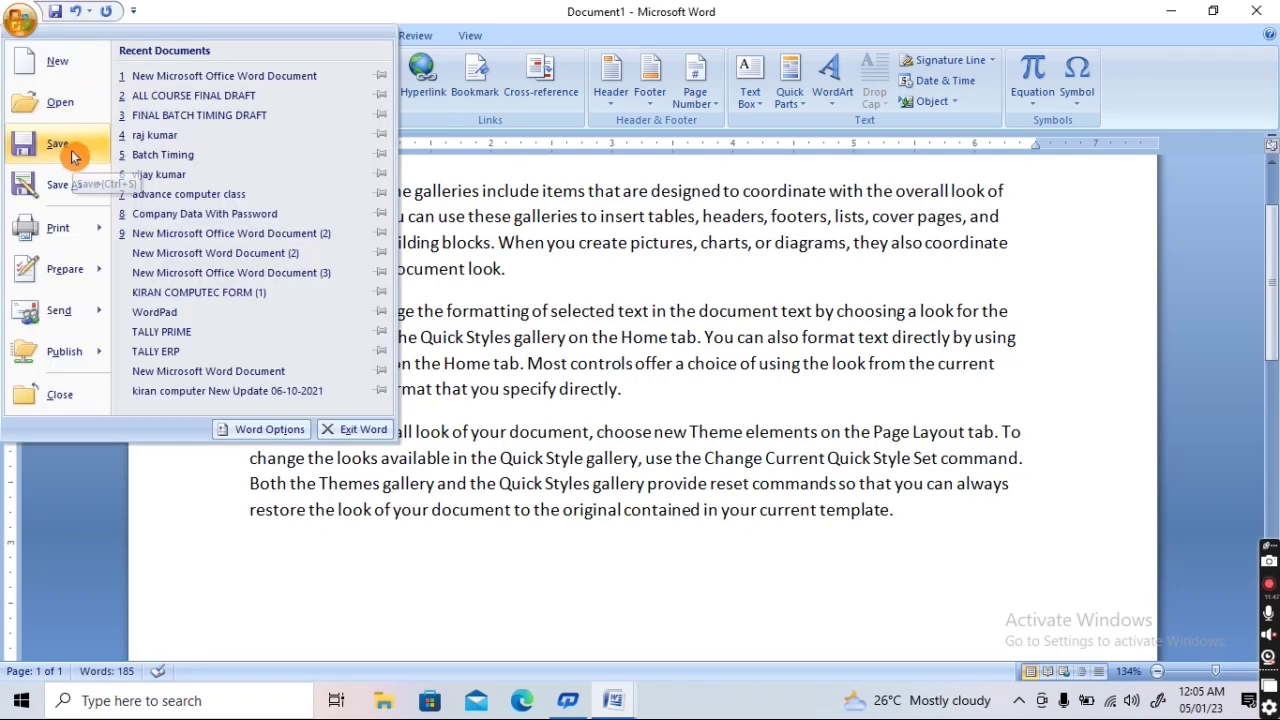
{"action": "left_click", "coordinate": [58, 144]}
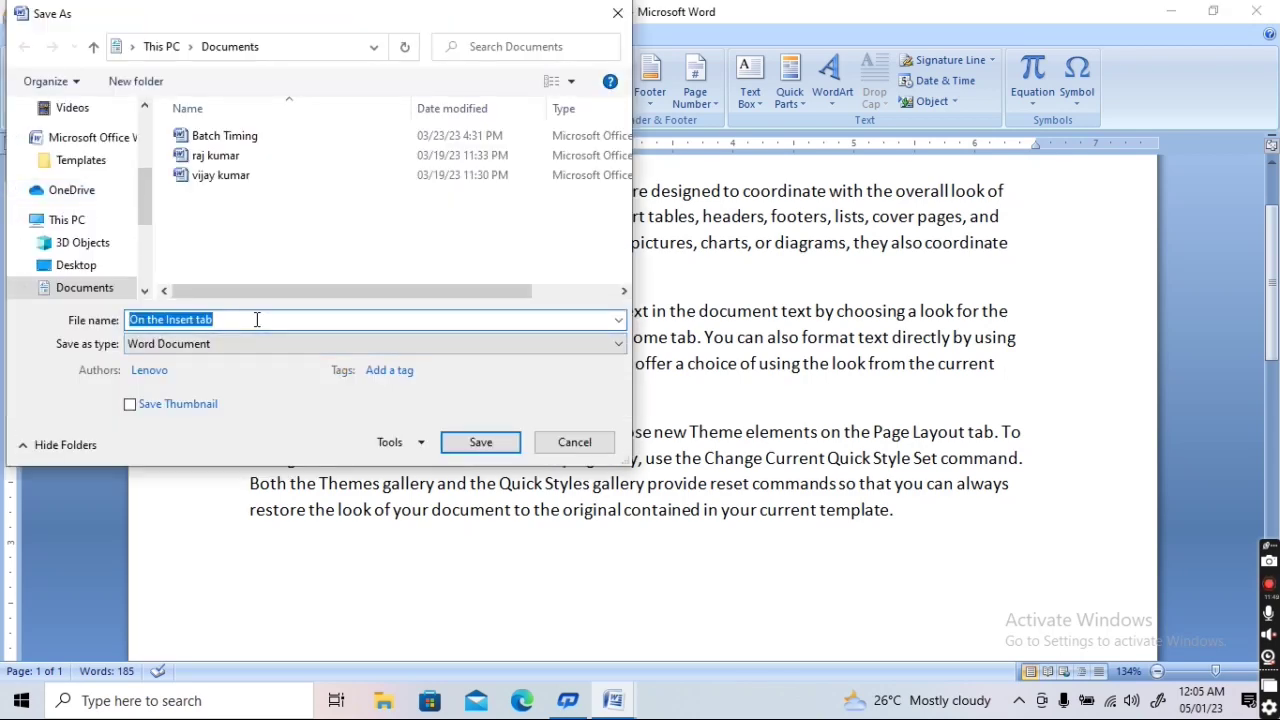
{"action": "key", "text": "BackSpace"}
{"action": "type", "text": "r"}
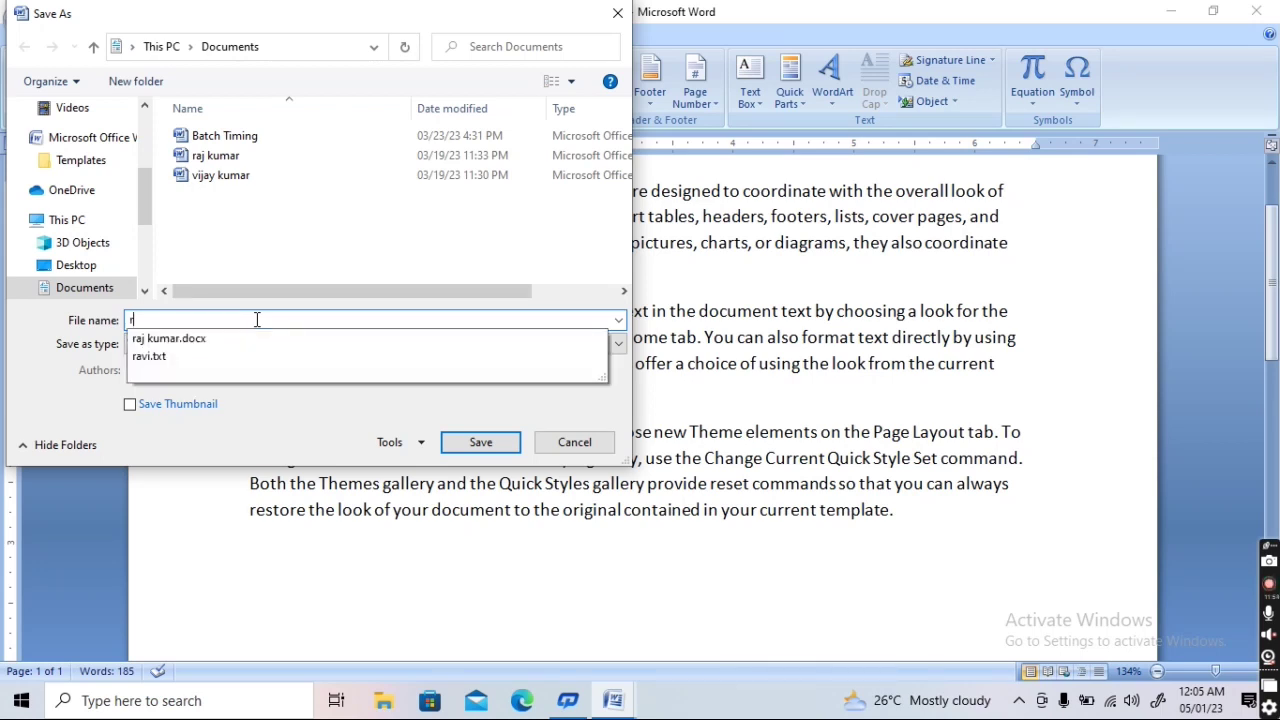
{"action": "key", "text": "BackSpace"}
{"action": "type", "text": "vijay"}
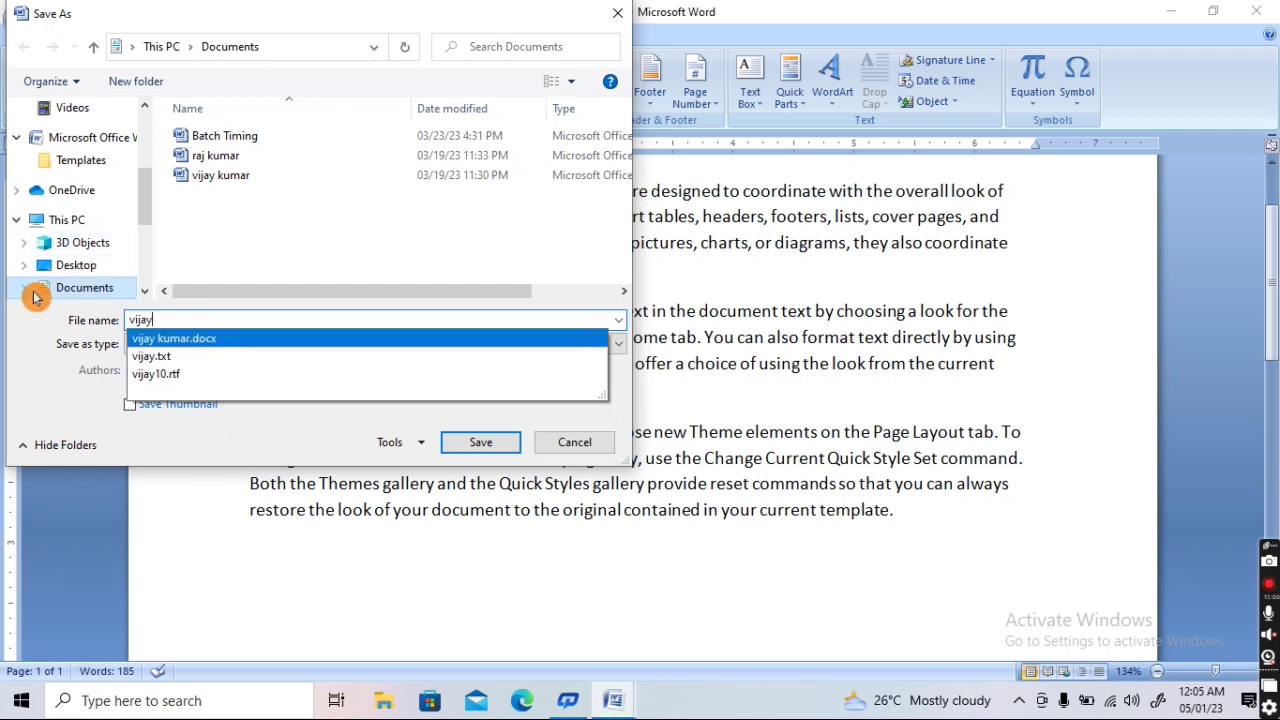
{"action": "left_click", "coordinate": [58, 290]}
{"action": "left_click", "coordinate": [452, 438]}
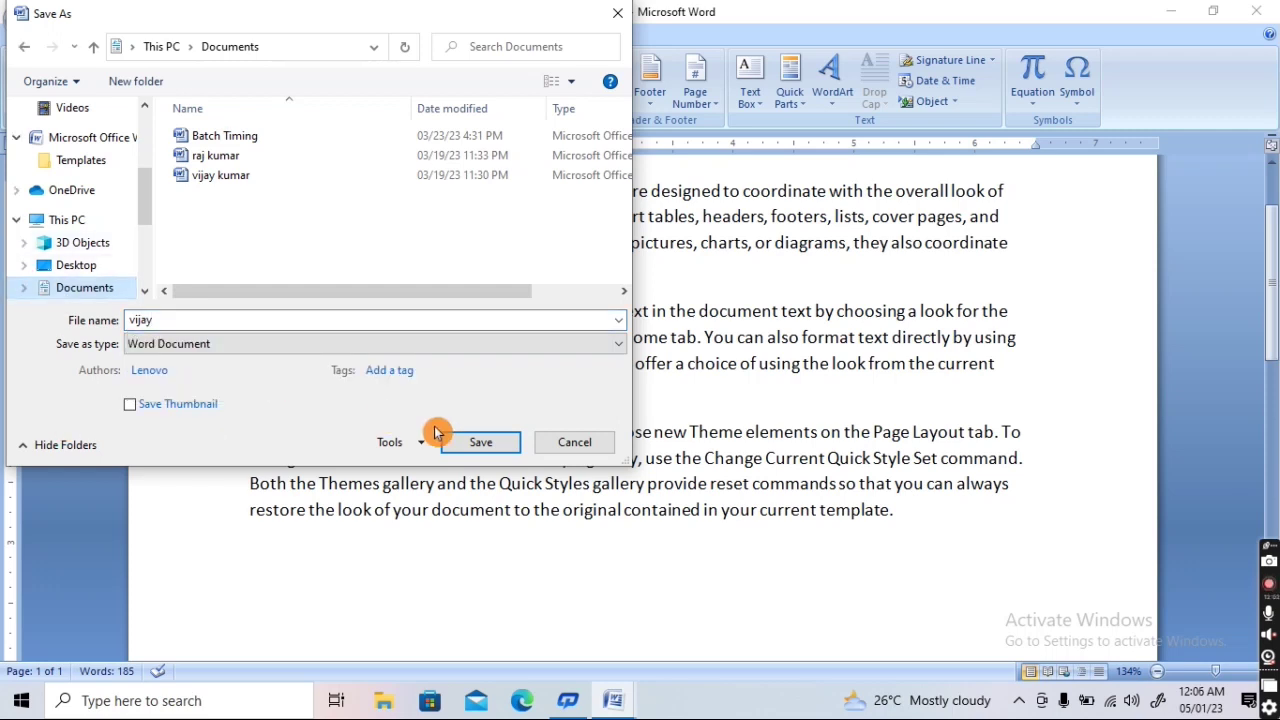
{"action": "left_click", "coordinate": [470, 447]}
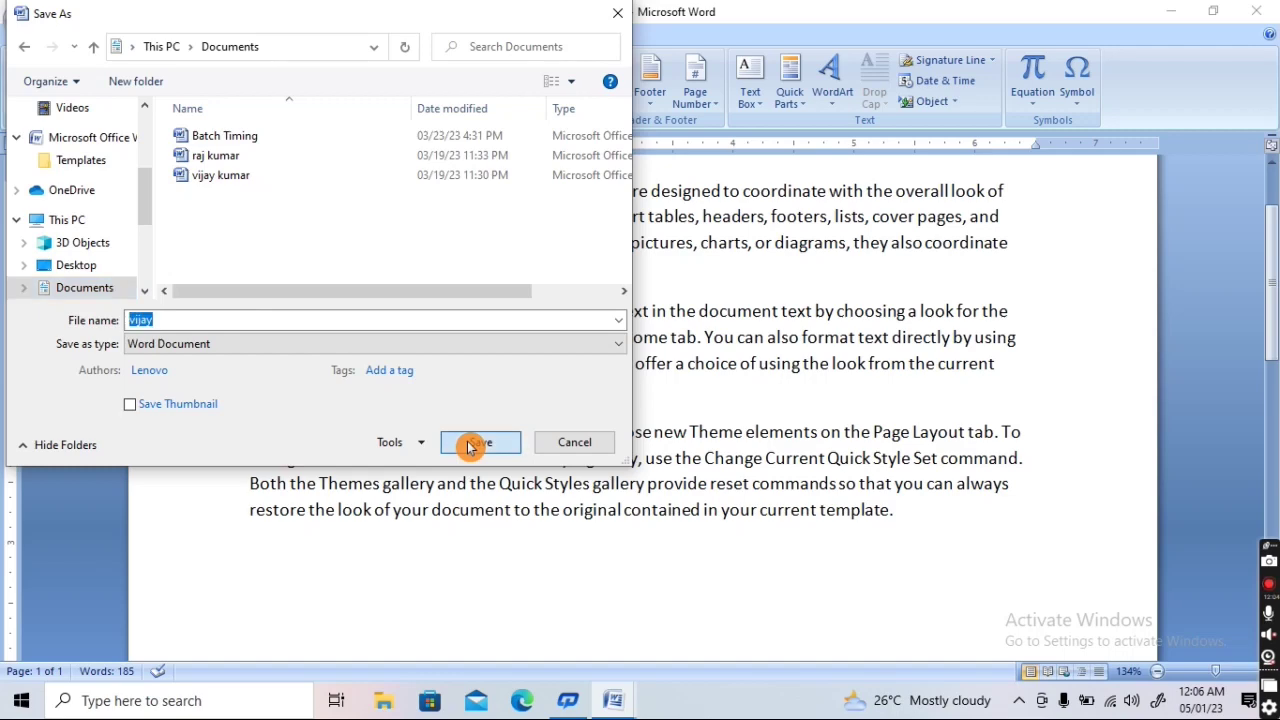
{"action": "left_click", "coordinate": [470, 447]}
{"action": "left_click", "coordinate": [20, 18]}
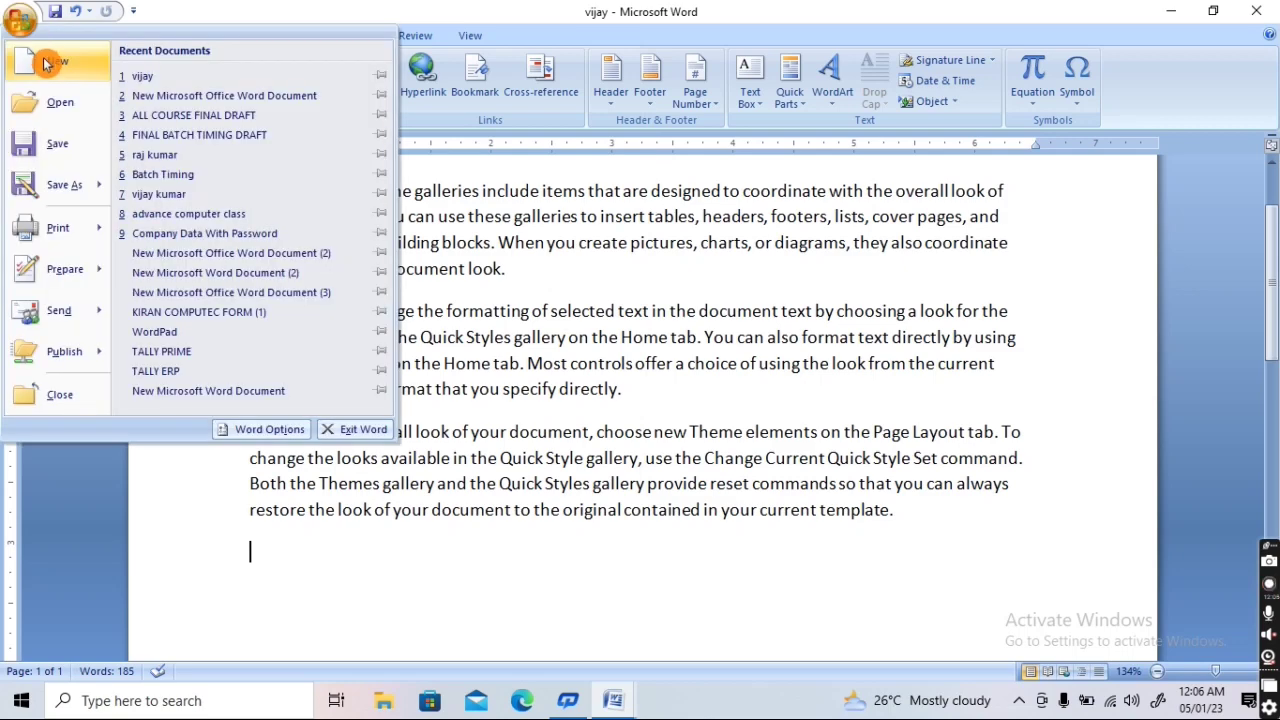
Create a new blank document and fill it with three sample paragraphs using =rand()
{"action": "left_click", "coordinate": [44, 64]}
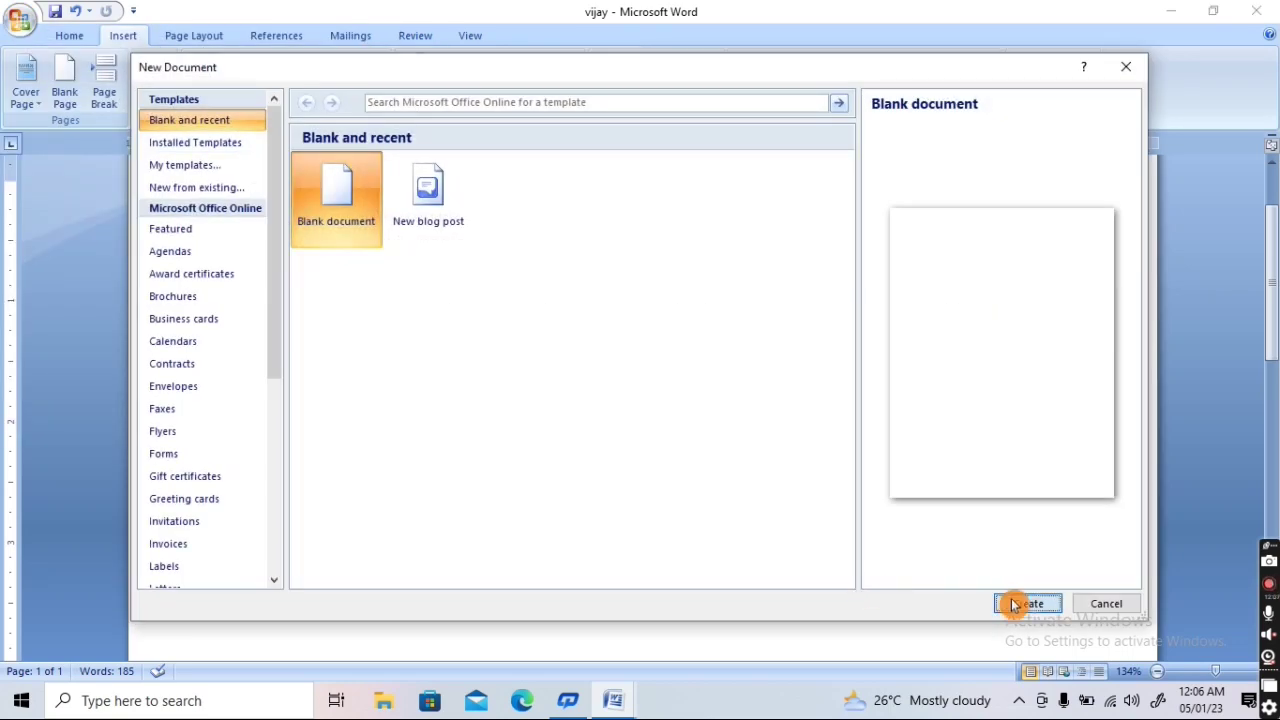
{"action": "left_click", "coordinate": [1015, 604]}
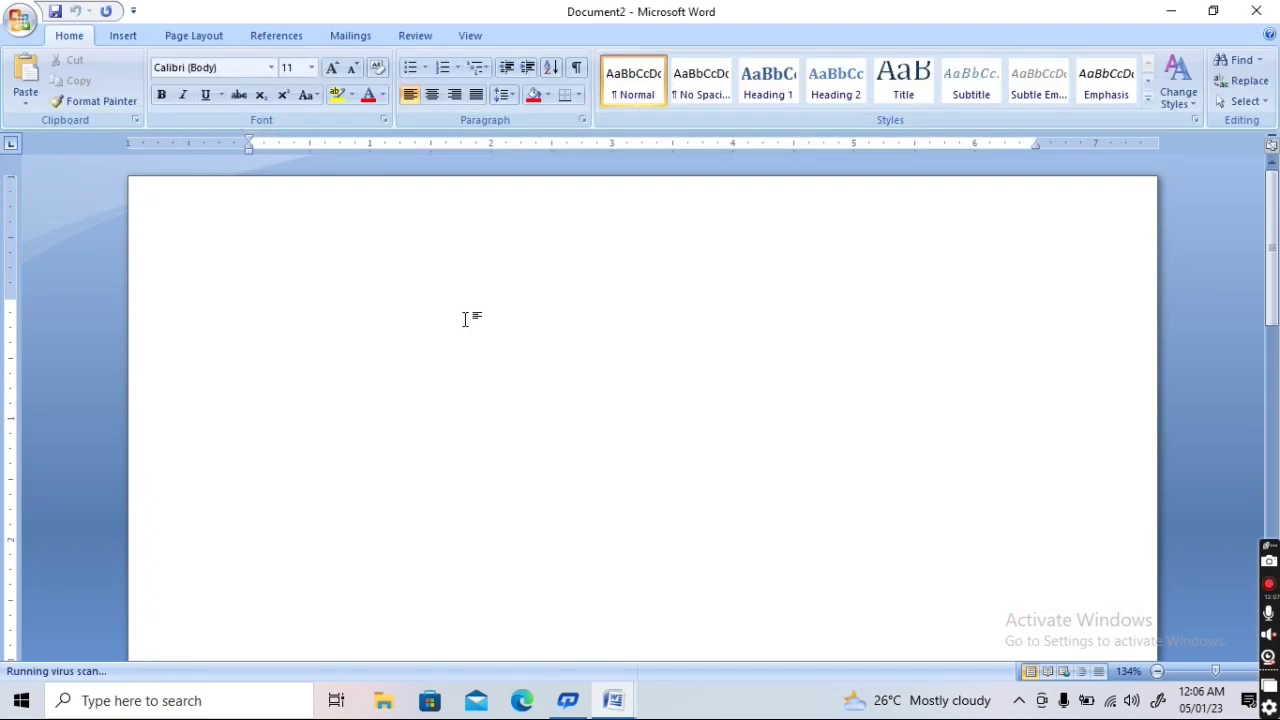
{"action": "type", "text": "="}
{"action": "type", "text": "rand"}
{"action": "type", "text": "()"}
{"action": "key", "text": "Return"}
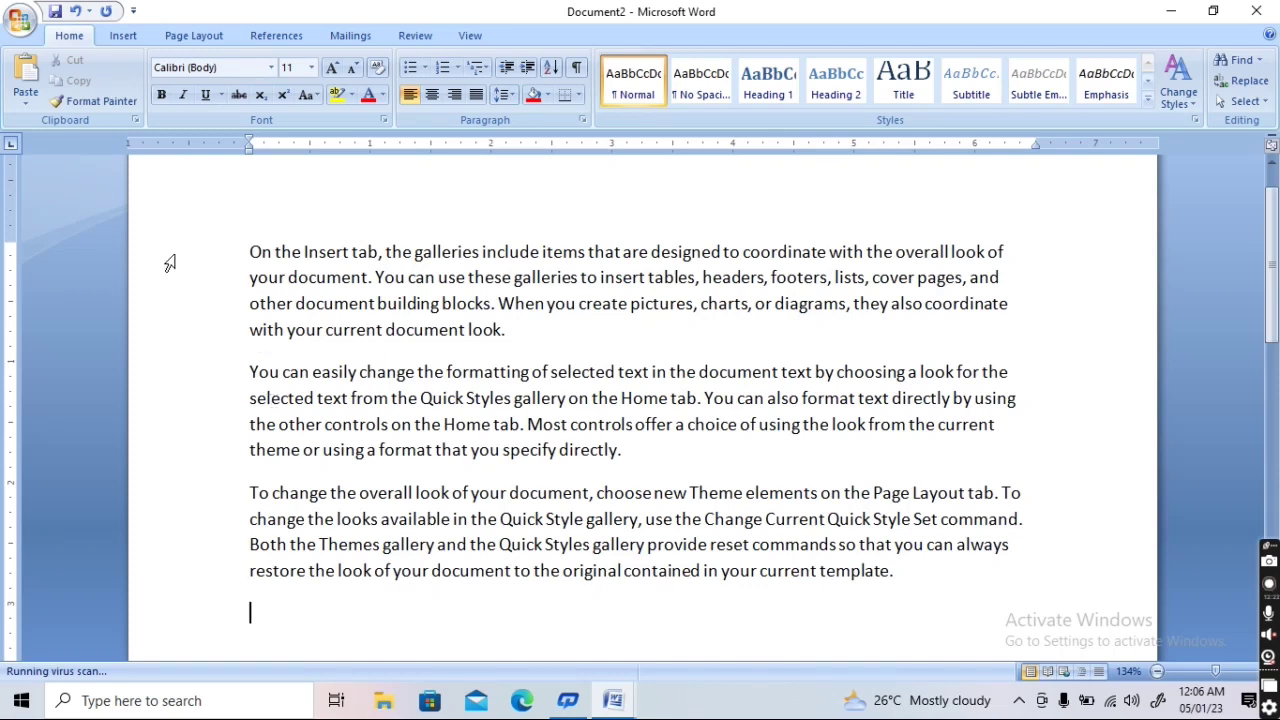
{"action": "left_click", "coordinate": [115, 38]}
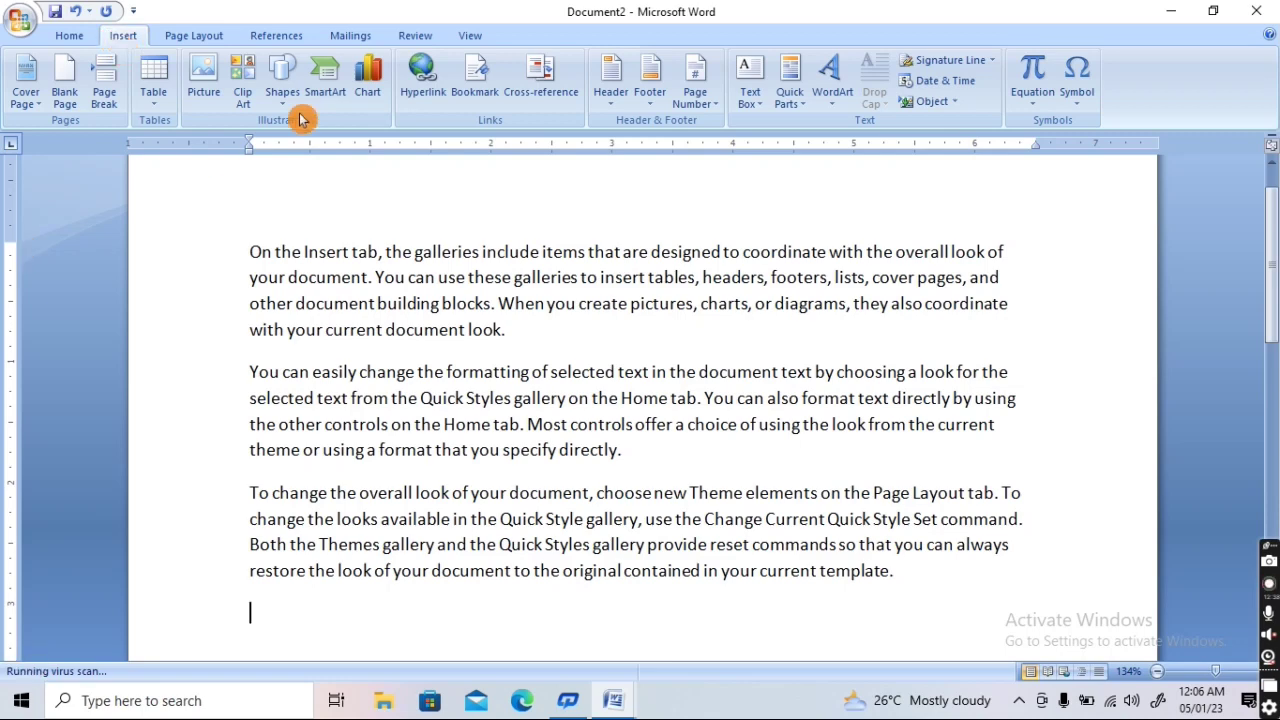
Insert a hyperlink below the sample text that points to the previously saved .docx in Documents
{"action": "left_click", "coordinate": [428, 70]}
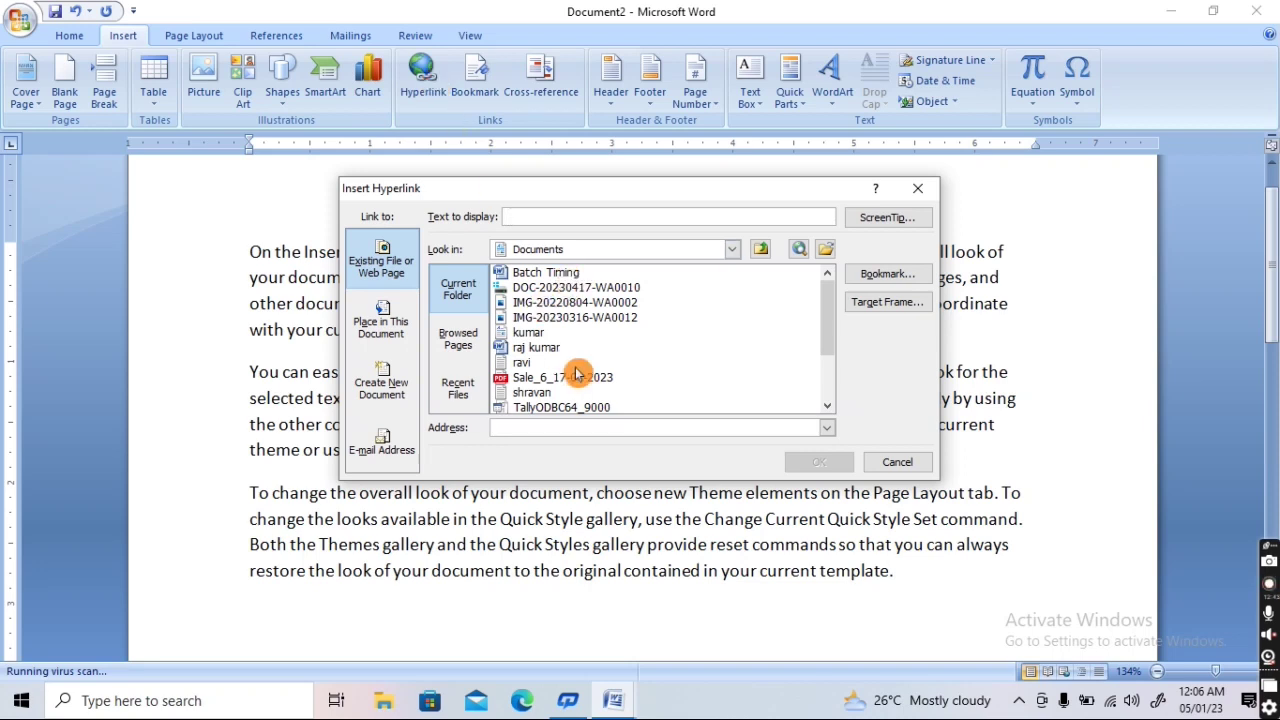
{"action": "left_click", "coordinate": [564, 287]}
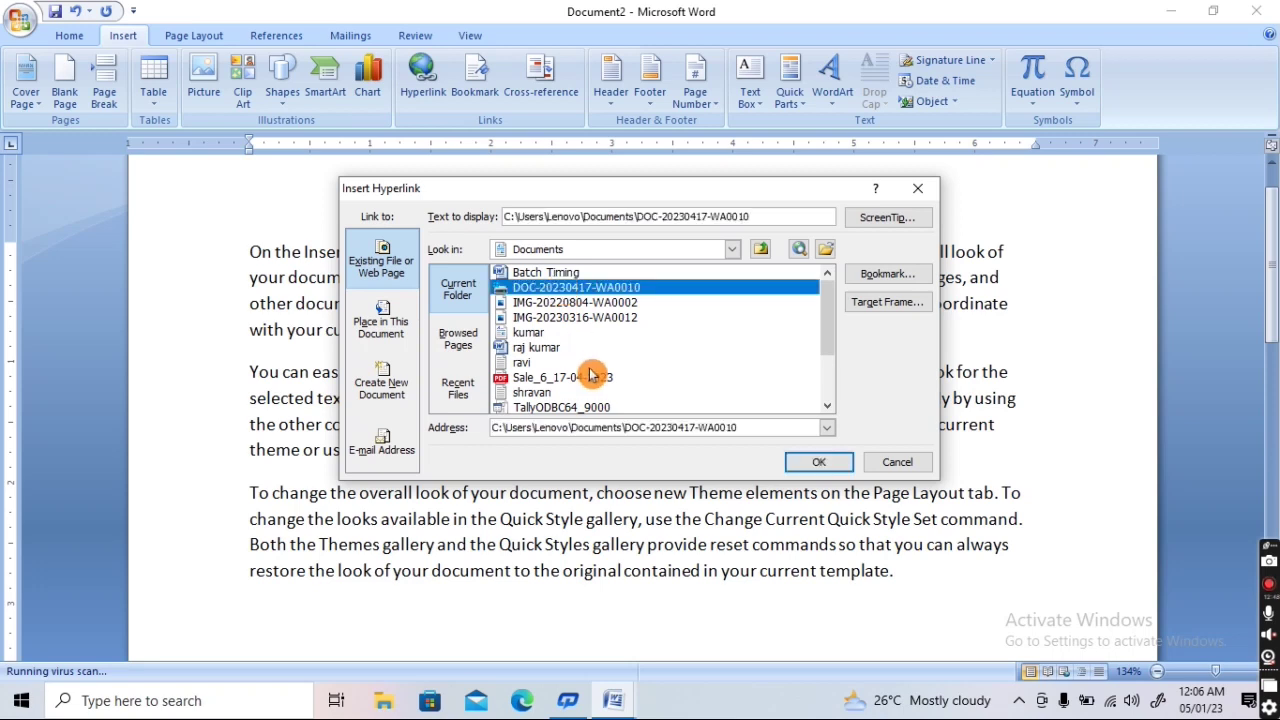
{"action": "key", "text": "v"}
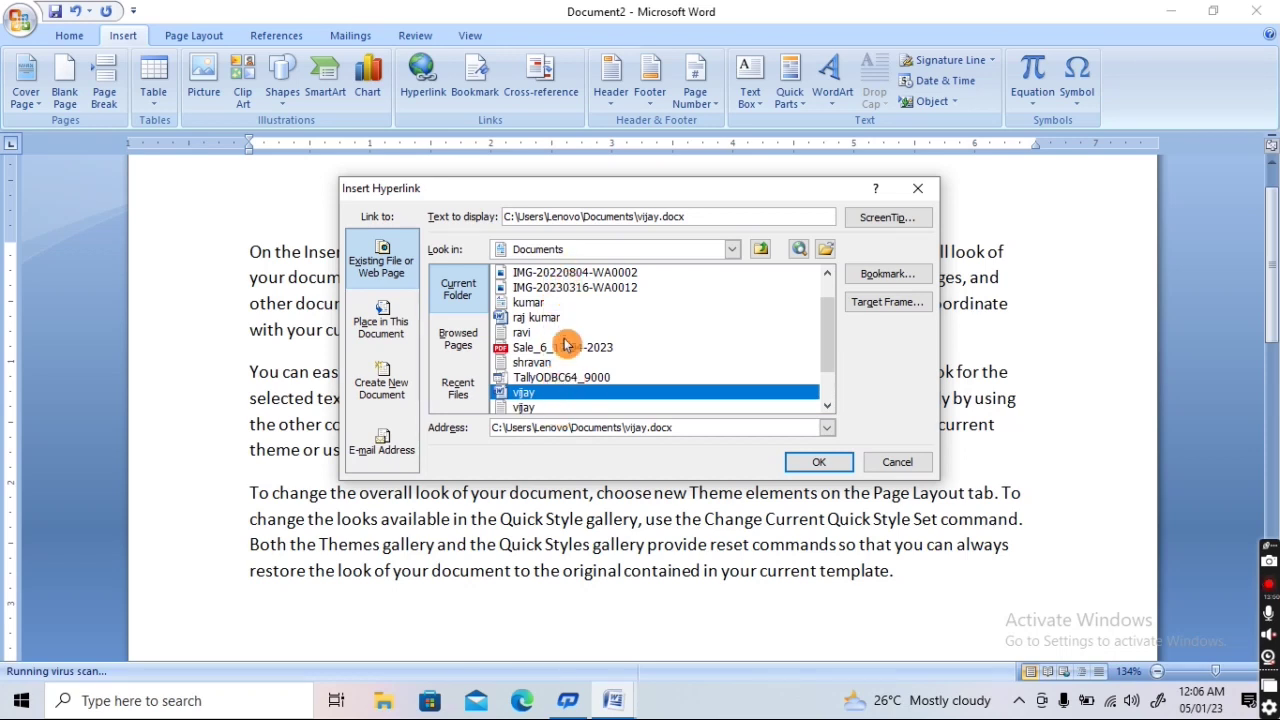
{"action": "left_click", "coordinate": [576, 277]}
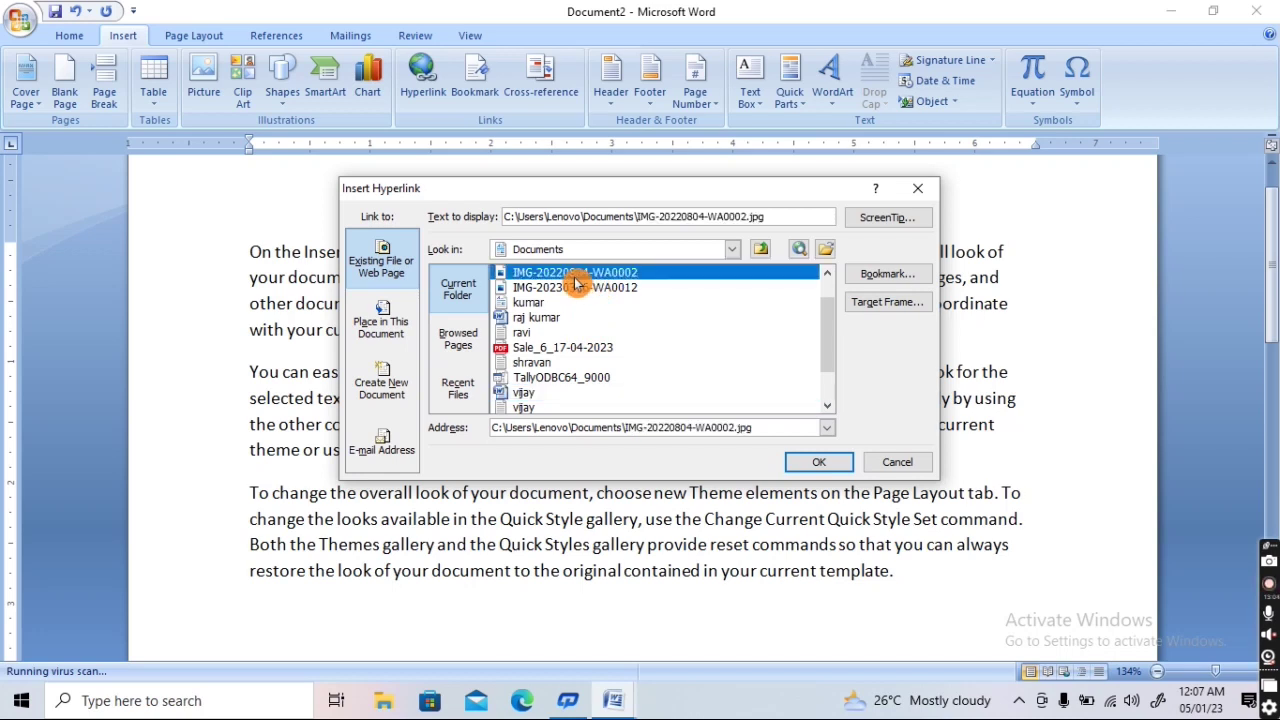
{"action": "key", "text": "v"}
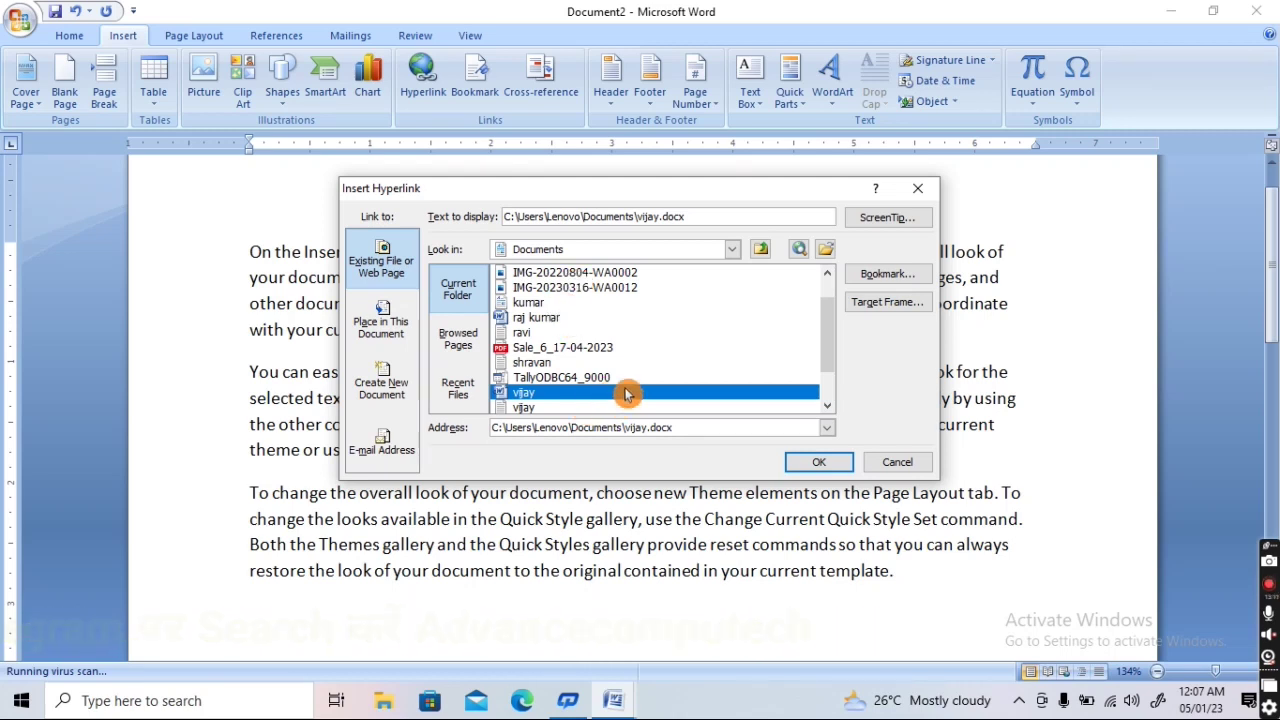
{"action": "left_click", "coordinate": [826, 470]}
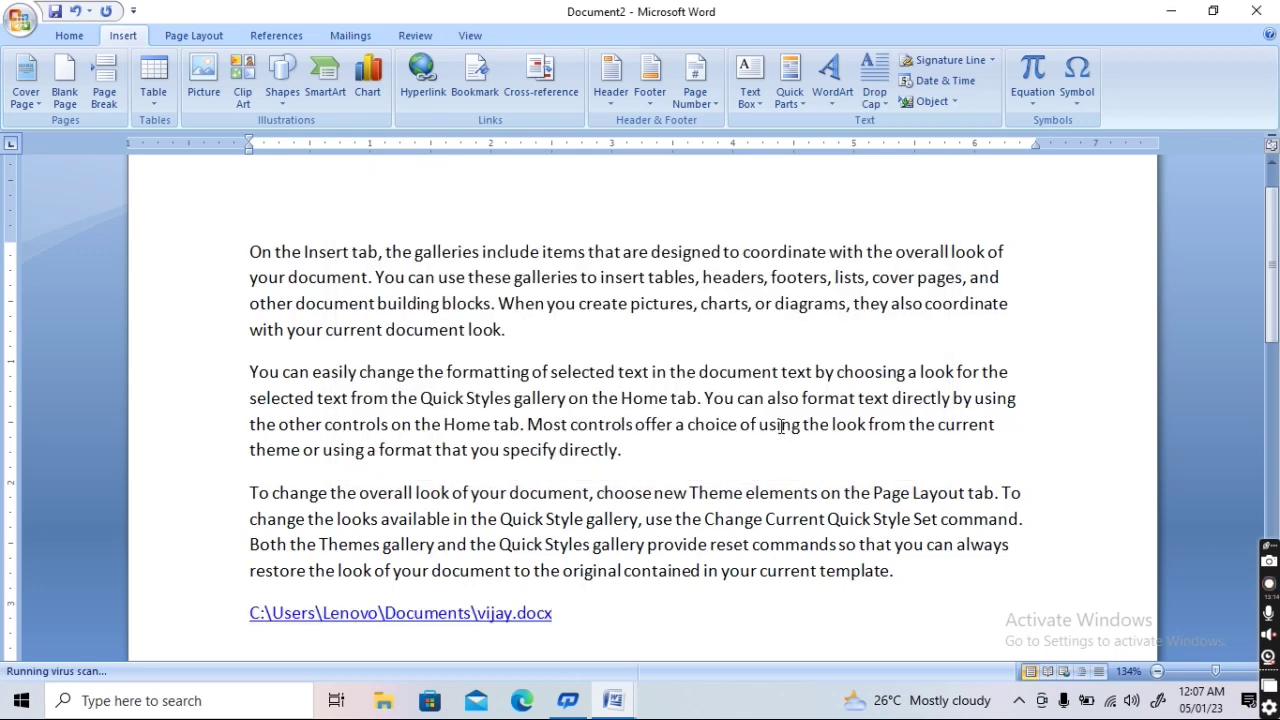
Follow the hyperlink and allow the security notice so the saved sample-text document opens
{"action": "scroll", "coordinate": [289, 628], "scroll_direction": "down", "scroll_amount": 3}
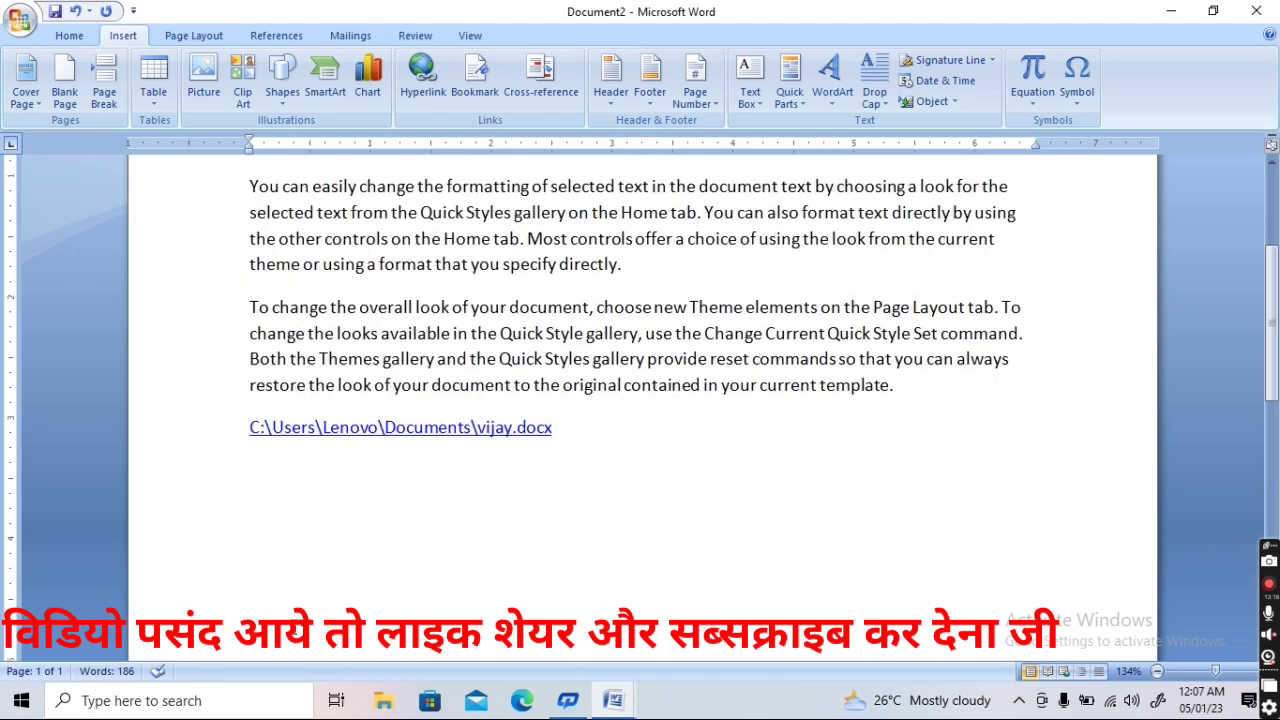
{"action": "scroll", "coordinate": [408, 491], "scroll_direction": "up", "scroll_amount": 2, "text": "ctrl"}
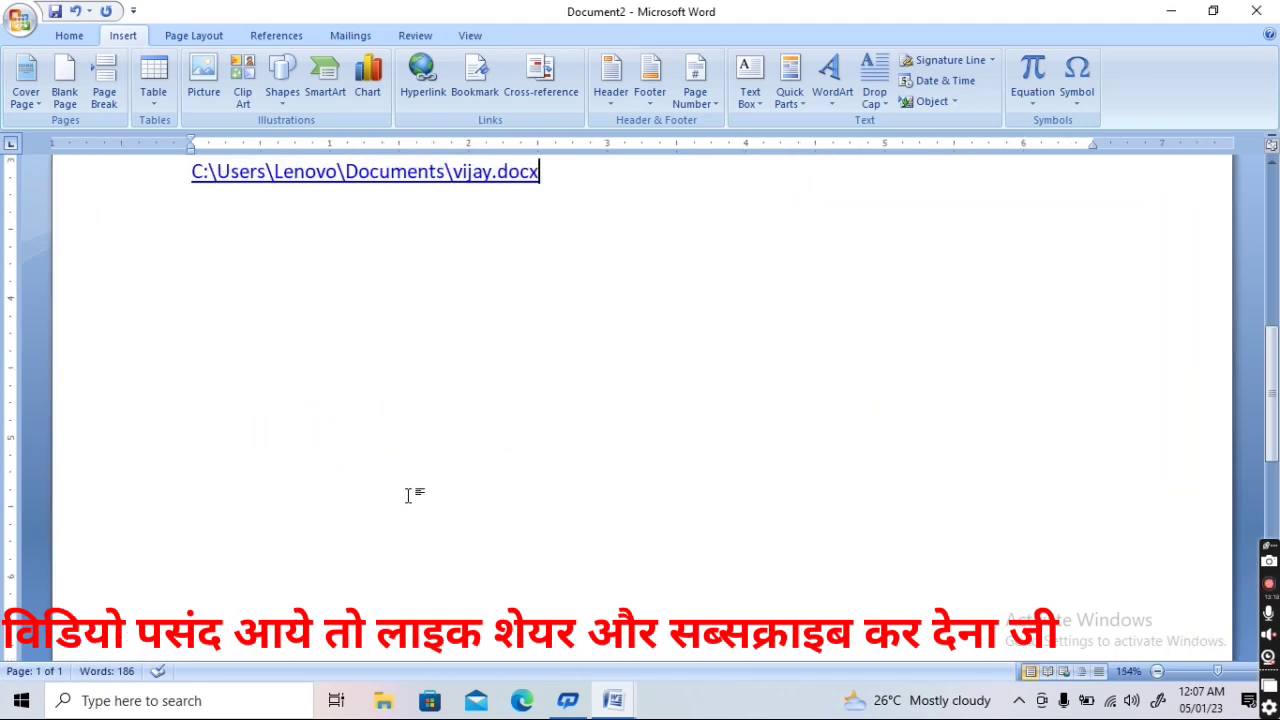
{"action": "scroll", "coordinate": [403, 290], "scroll_direction": "up", "scroll_amount": 2}
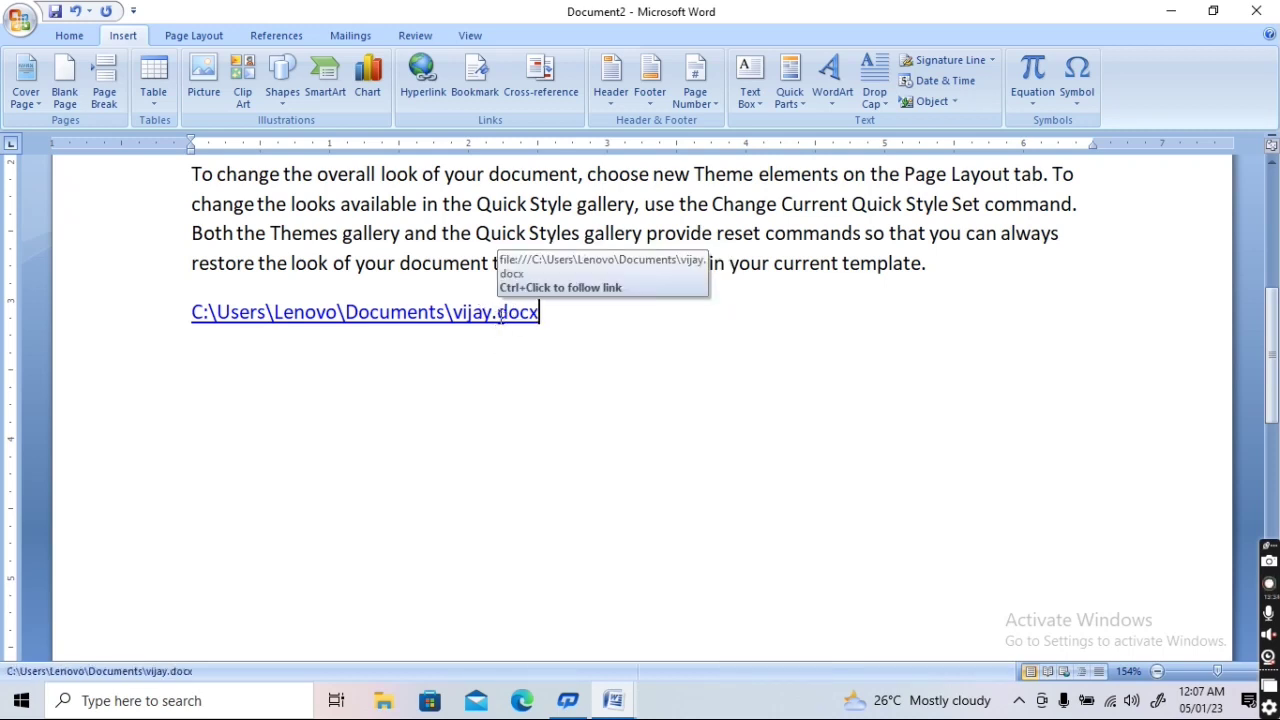
{"action": "left_click", "coordinate": [499, 316]}
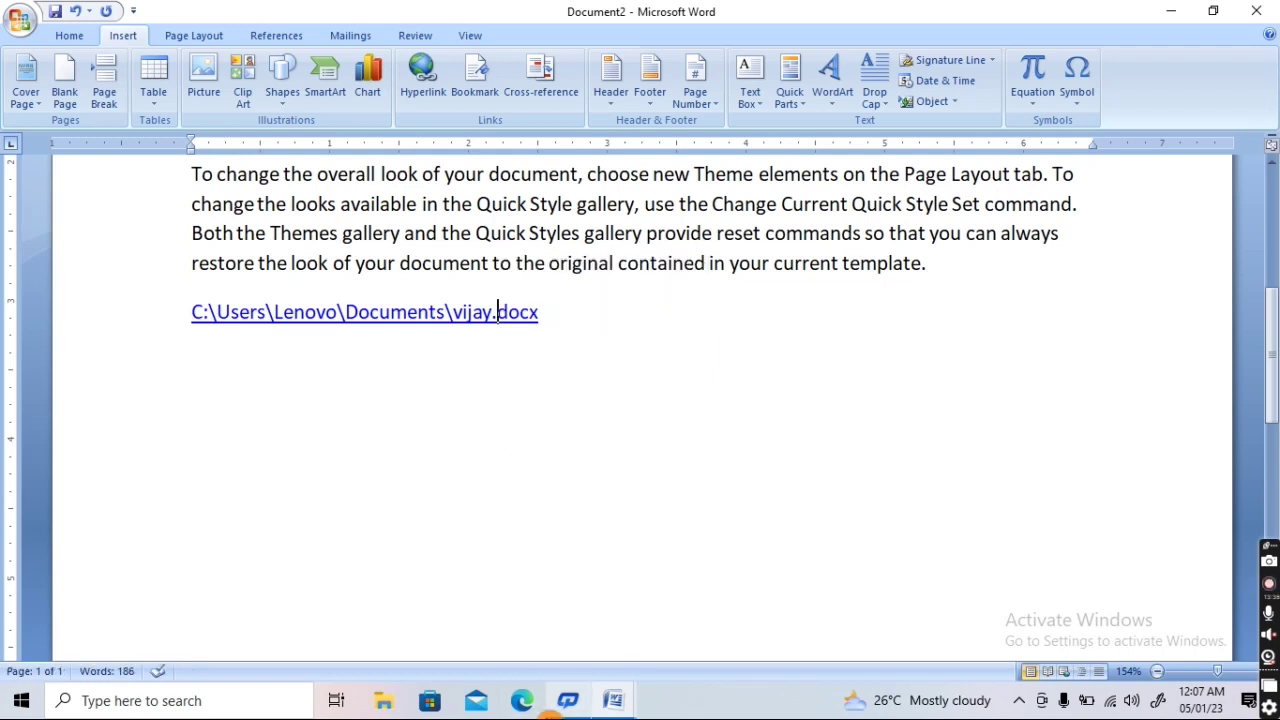
{"action": "mouse_move", "coordinate": [568, 700]}
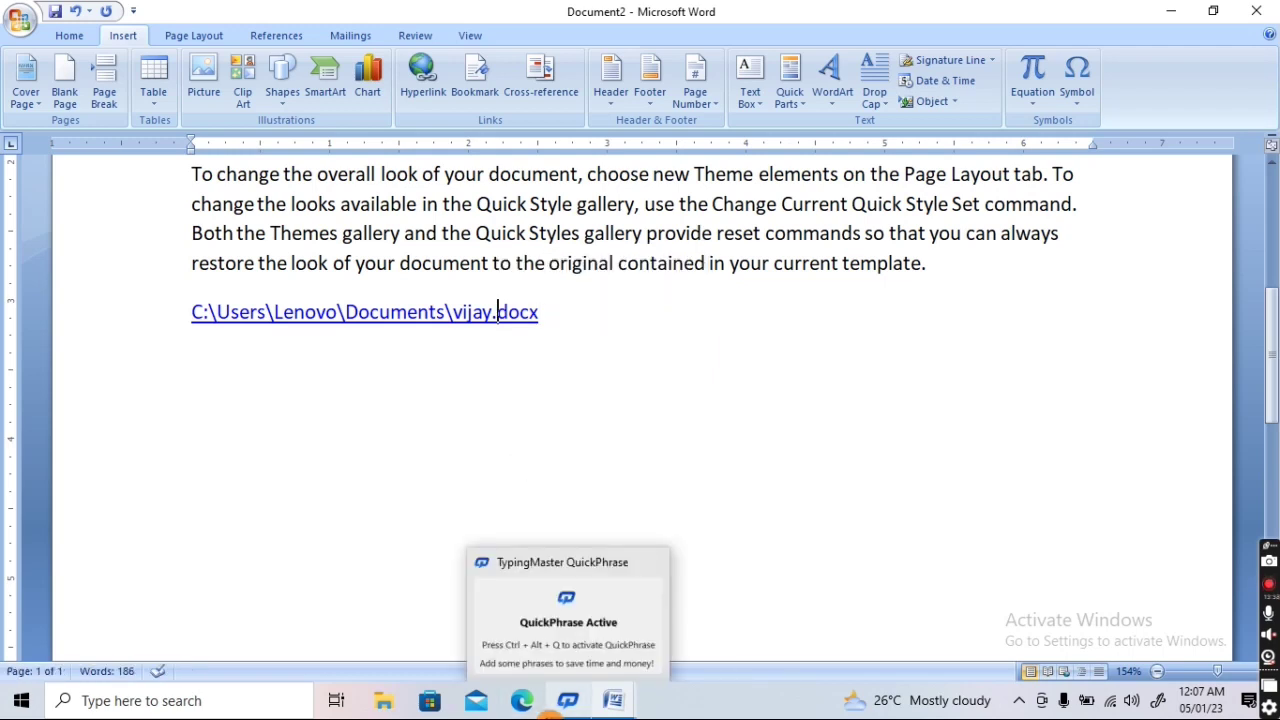
{"action": "left_click", "coordinate": [520, 312], "text": "ctrl"}
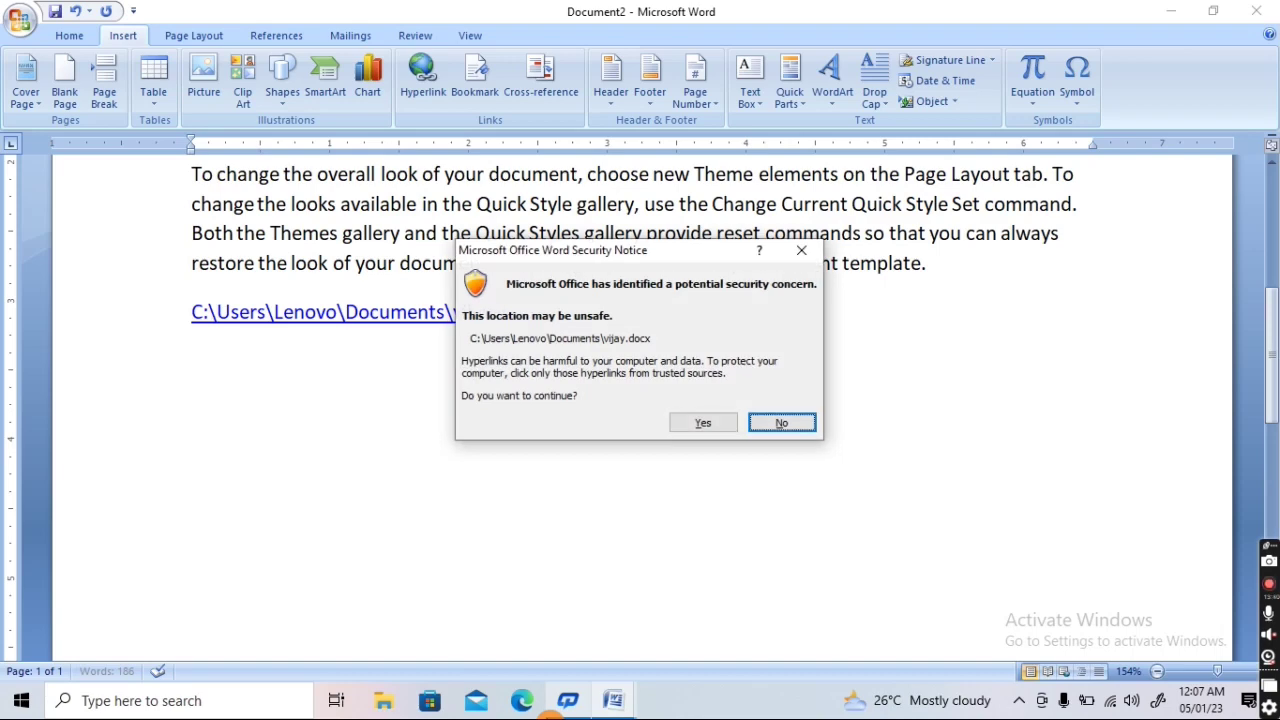
{"action": "left_click", "coordinate": [704, 424]}
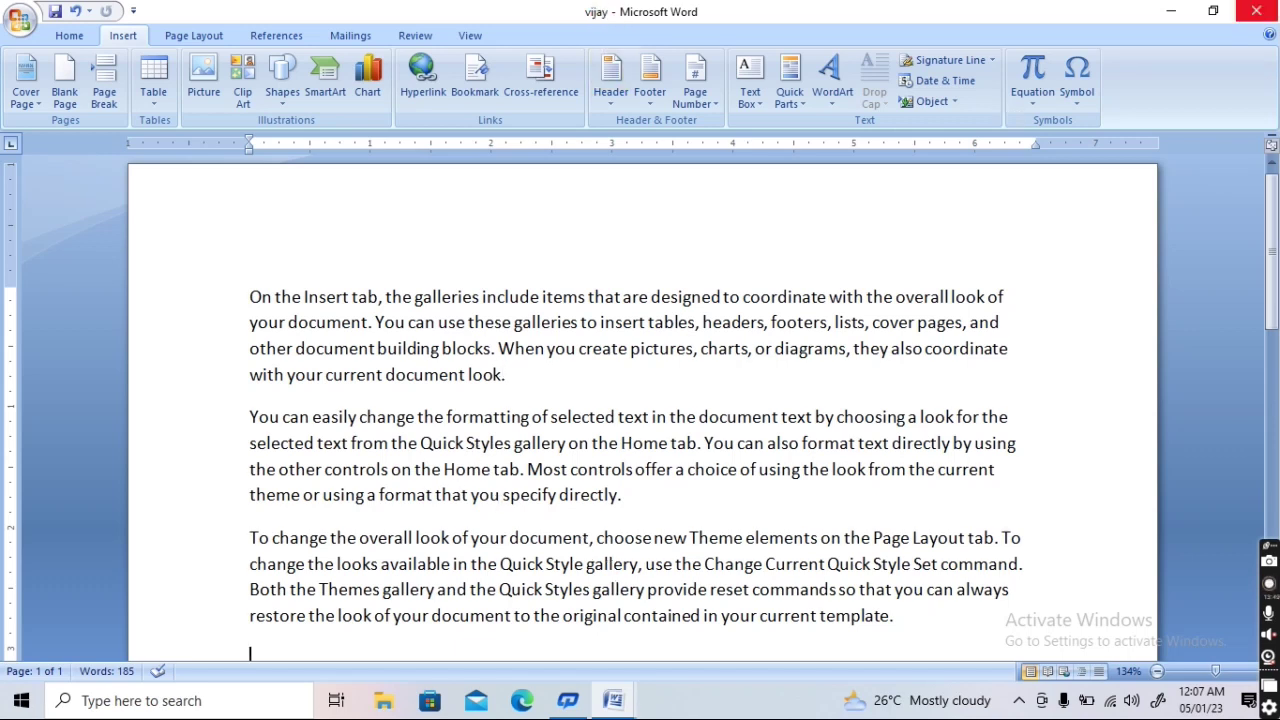
Return to Document2 and delete the third sample paragraph together with the file path line
{"action": "left_click", "coordinate": [1256, 11]}
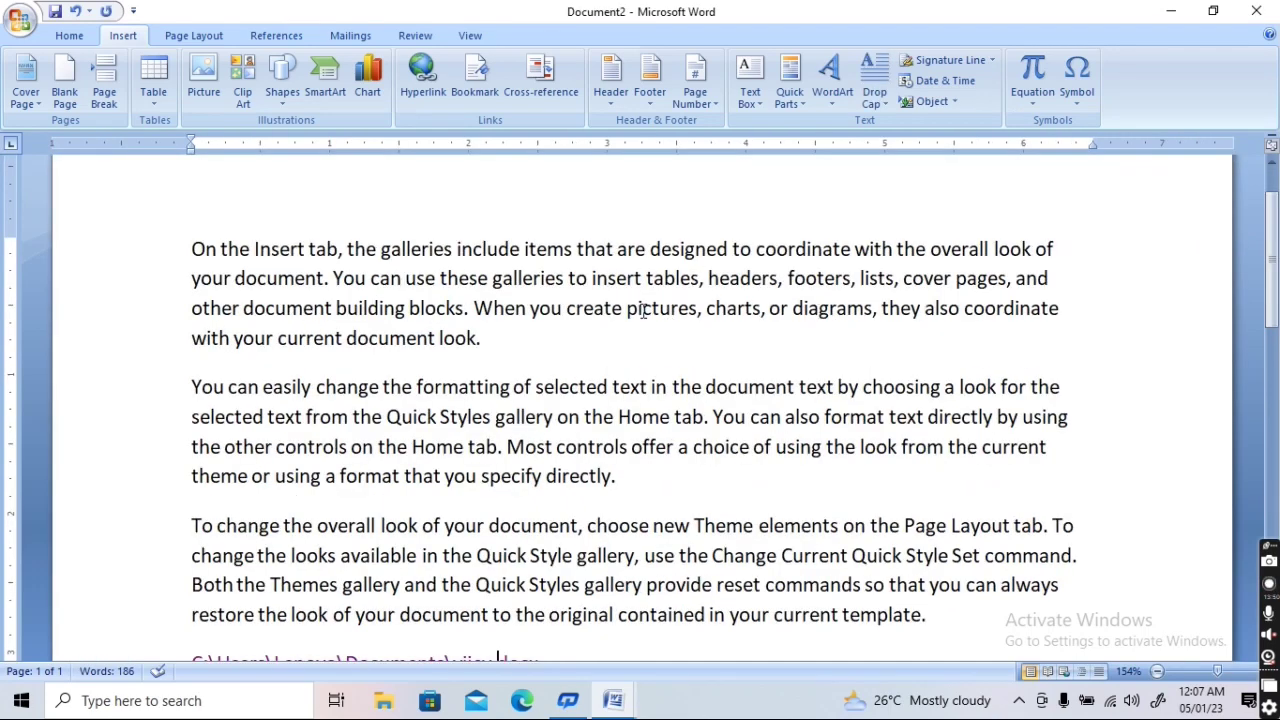
{"action": "scroll", "coordinate": [605, 450], "scroll_direction": "down", "scroll_amount": 2}
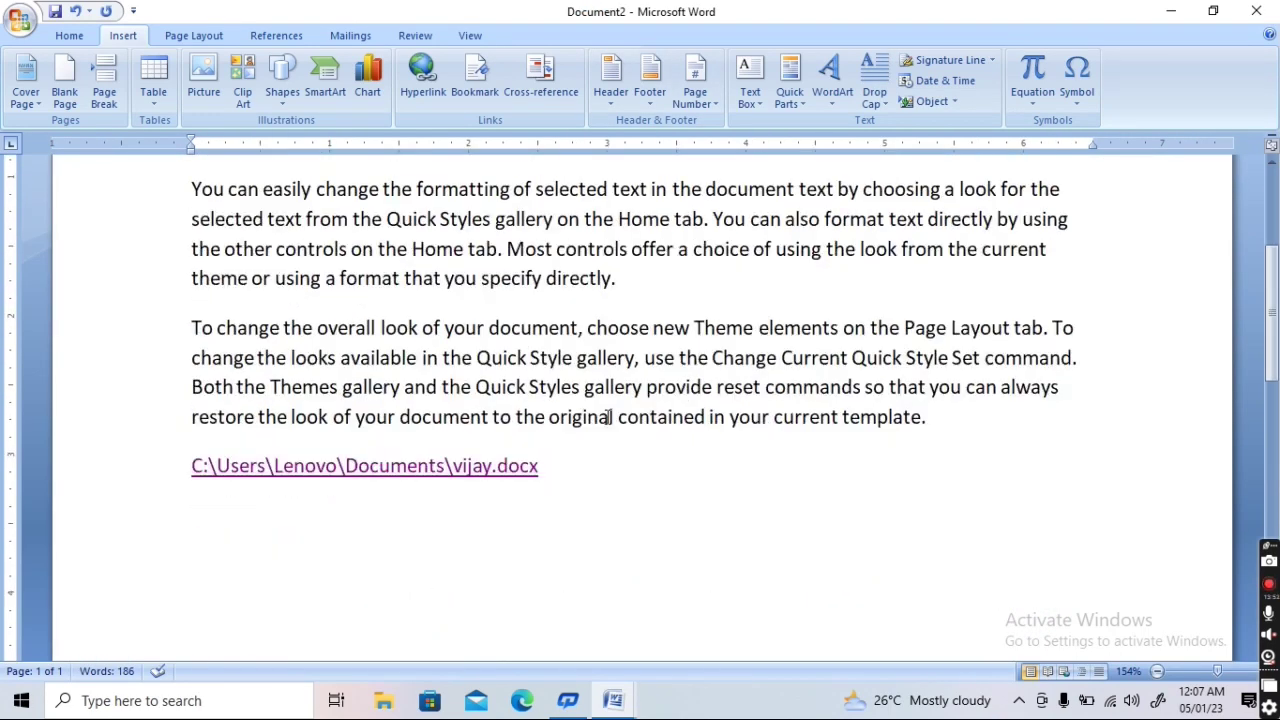
{"action": "scroll", "coordinate": [599, 483], "scroll_direction": "down", "scroll_amount": 2}
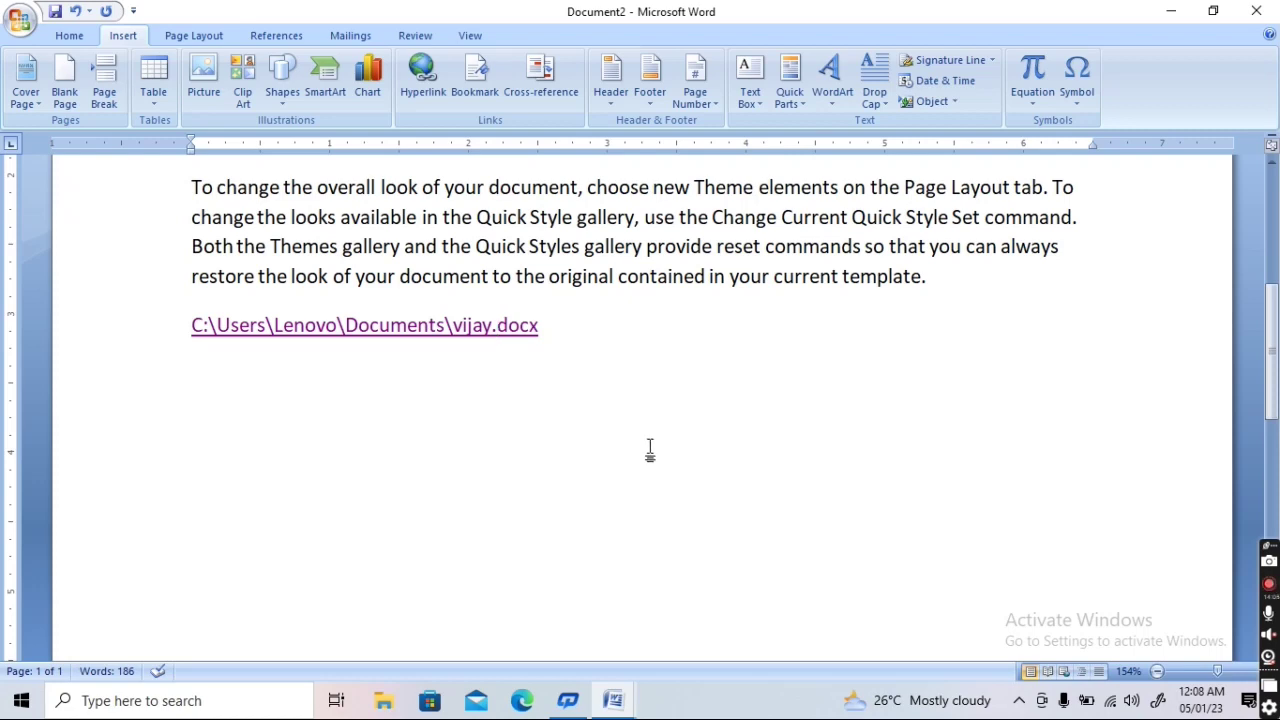
{"action": "key", "text": "ctrl+a"}
{"action": "left_click_drag", "start_coordinate": [940, 655], "coordinate": [187, 538]}
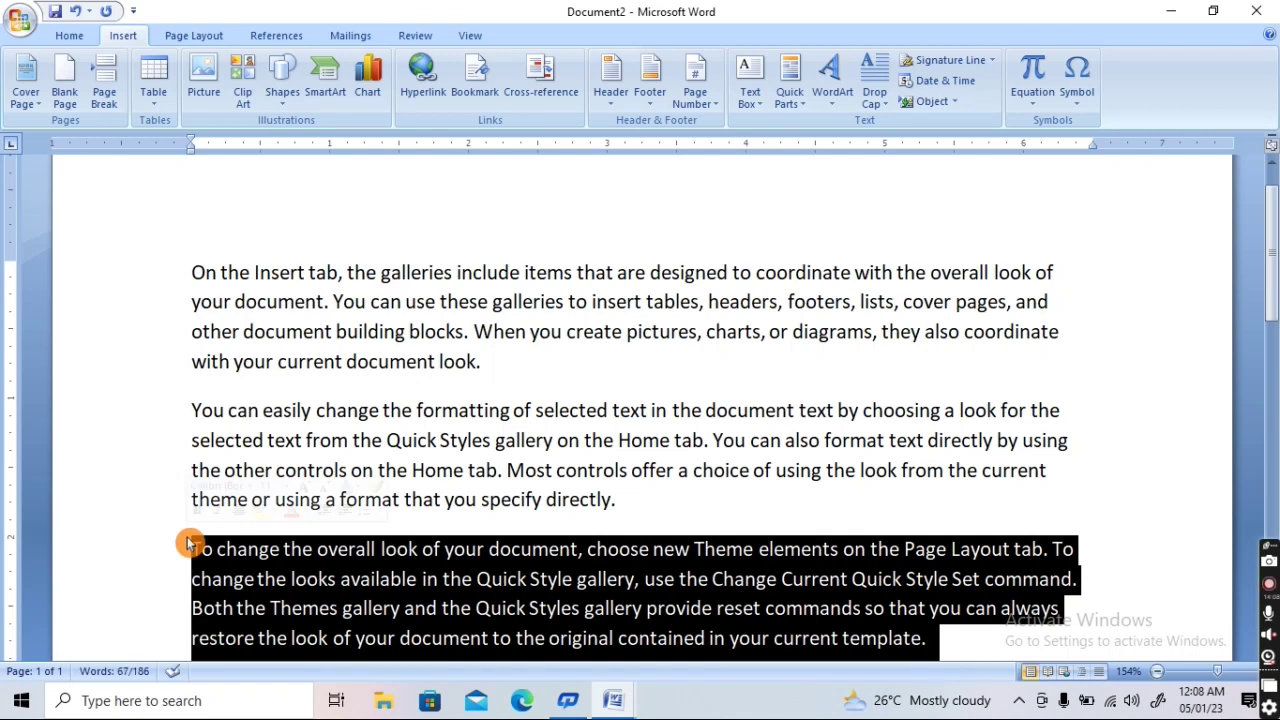
{"action": "key", "text": "Delete"}
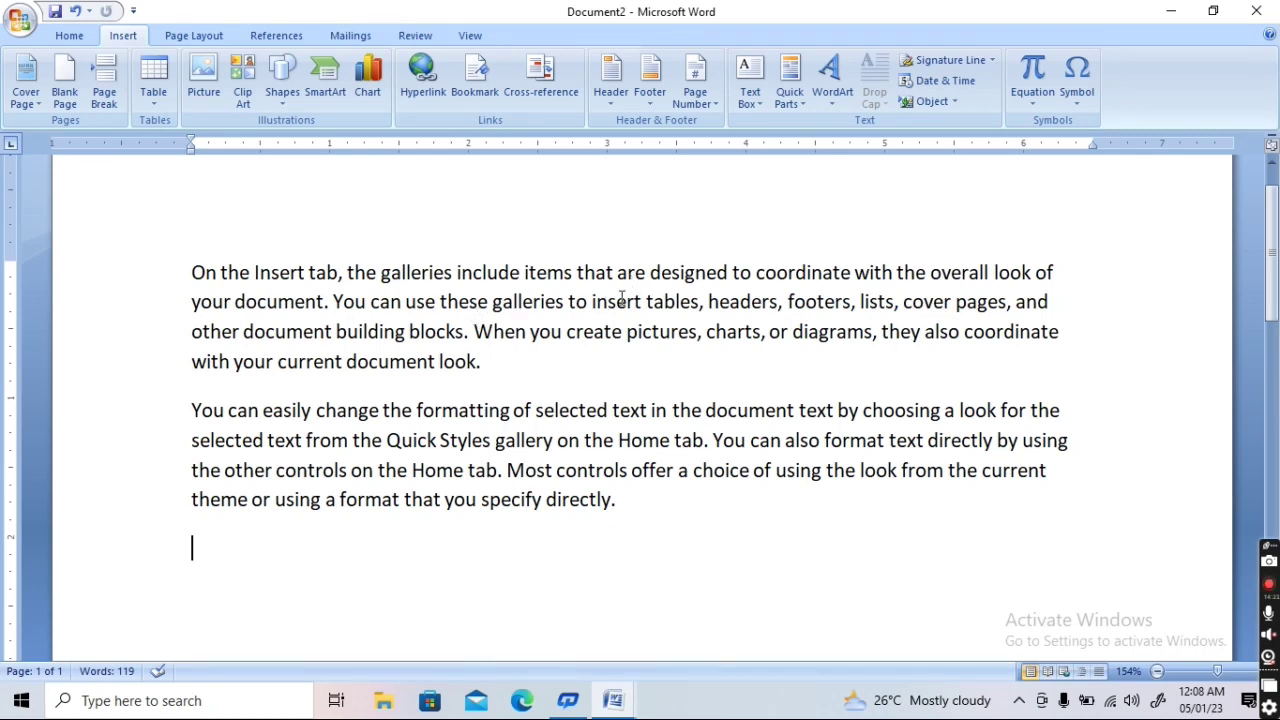
Give the word 'When' in the first paragraph a red text highlight
{"action": "double_click", "coordinate": [522, 335]}
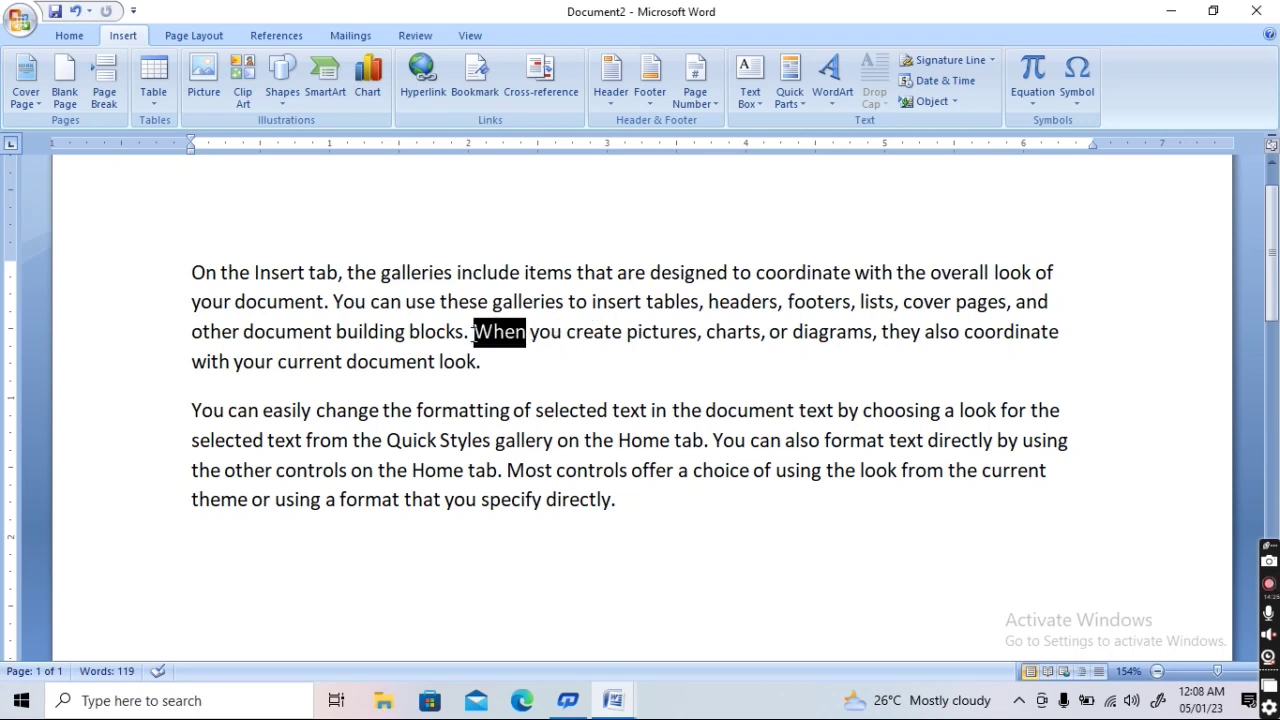
{"action": "left_click", "coordinate": [65, 35]}
{"action": "left_click", "coordinate": [358, 97]}
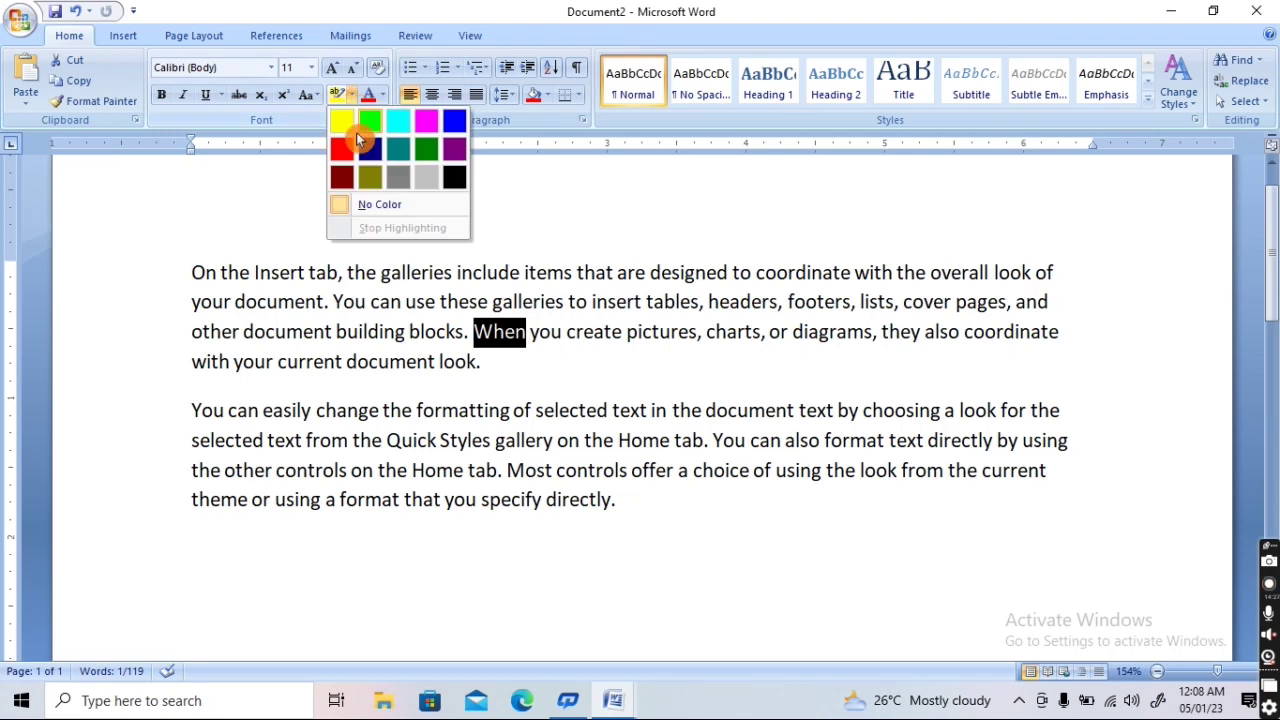
{"action": "left_click", "coordinate": [341, 148]}
{"action": "left_click", "coordinate": [458, 361]}
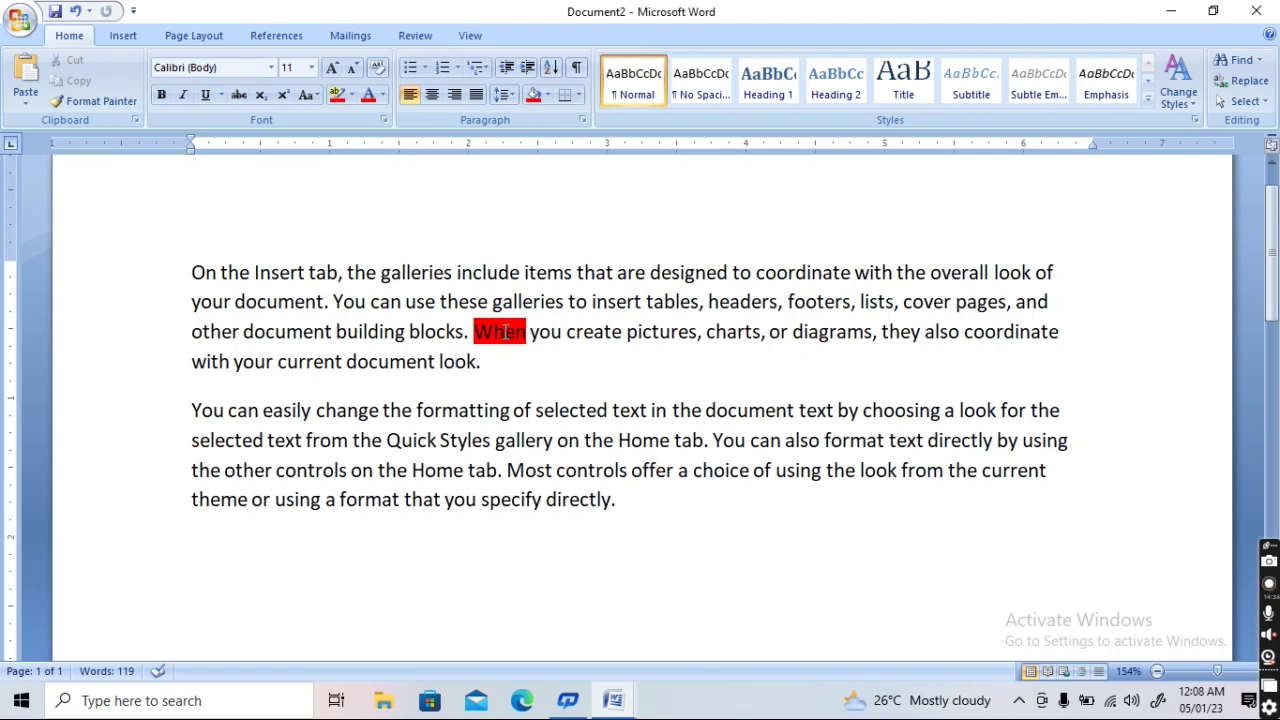
{"action": "left_click", "coordinate": [123, 36]}
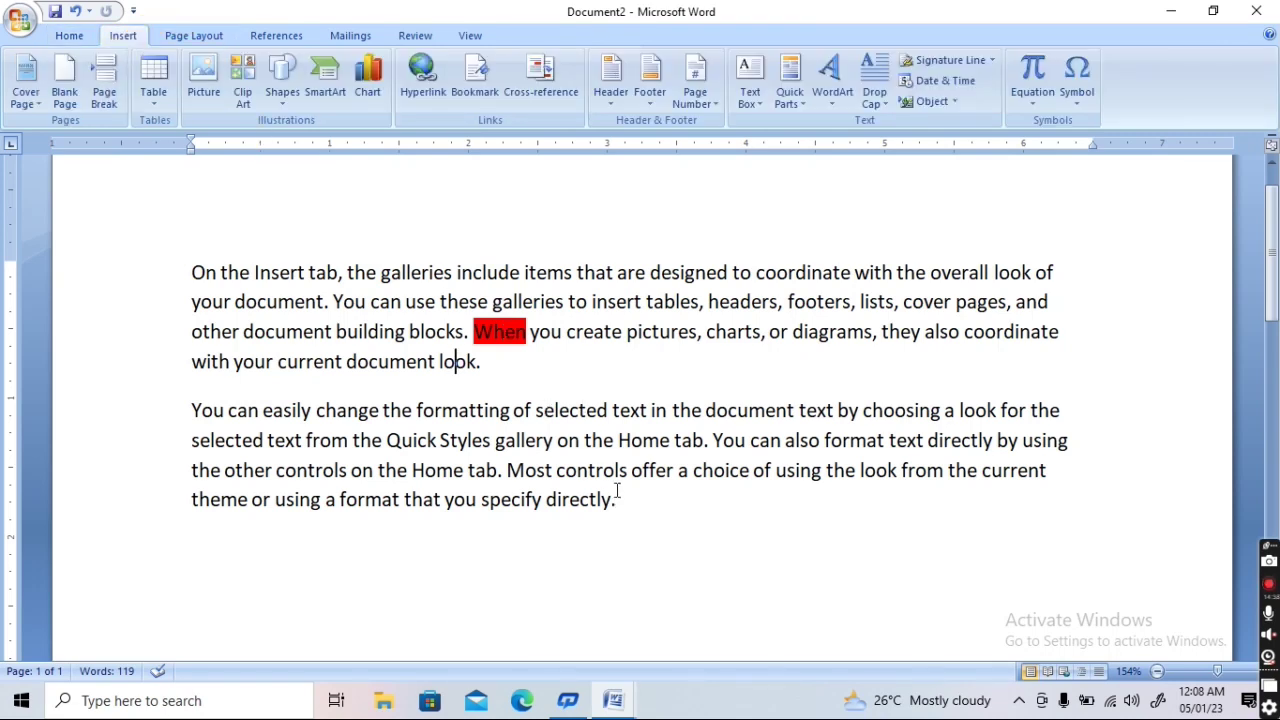
Add a bookmark named 'r' on the word 'Home' in the second paragraph
{"action": "double_click", "coordinate": [664, 441]}
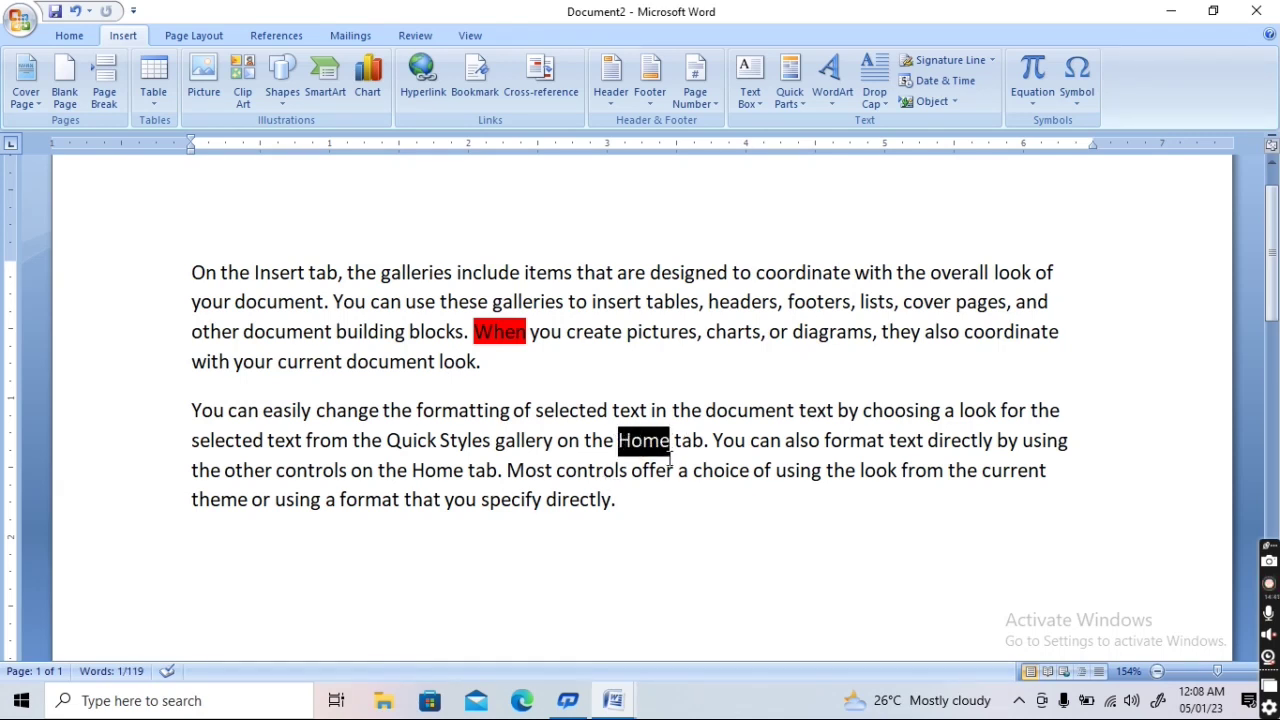
{"action": "mouse_move", "coordinate": [657, 447]}
{"action": "left_mouse_down"}
{"action": "mouse_move", "coordinate": [642, 455]}
{"action": "mouse_move", "coordinate": [664, 453]}
{"action": "left_mouse_up"}
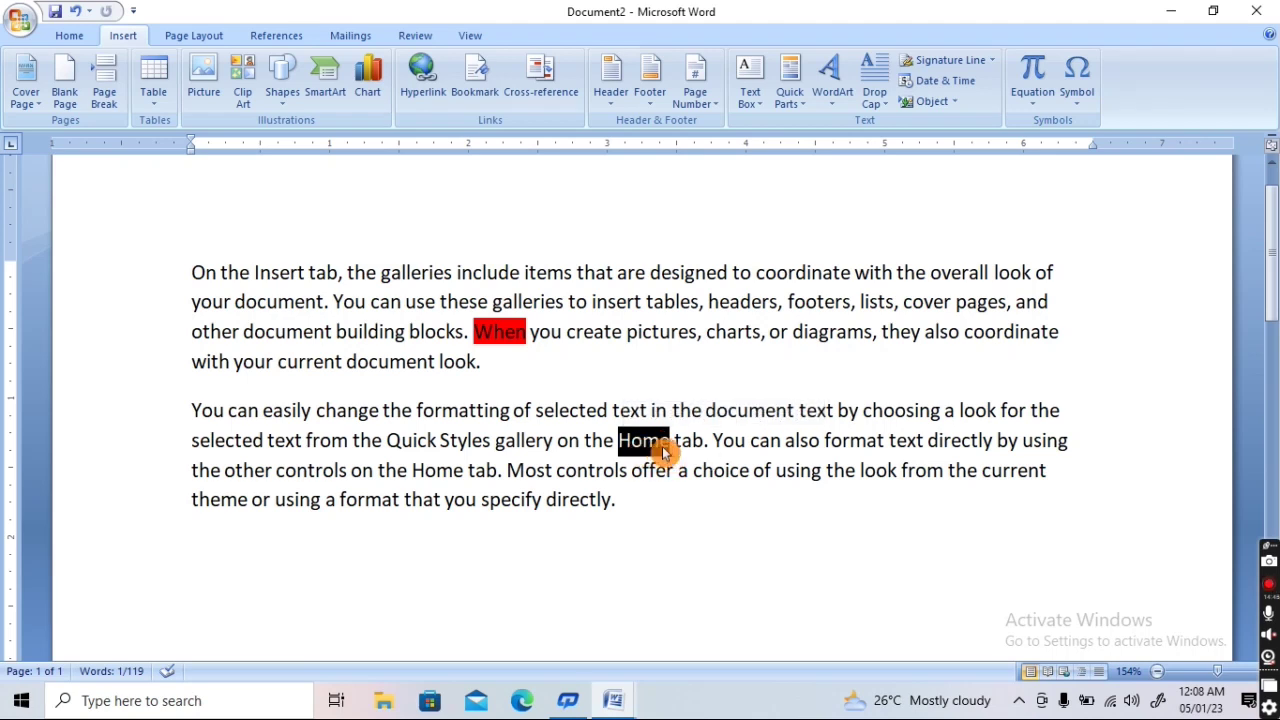
{"action": "left_click", "coordinate": [483, 88]}
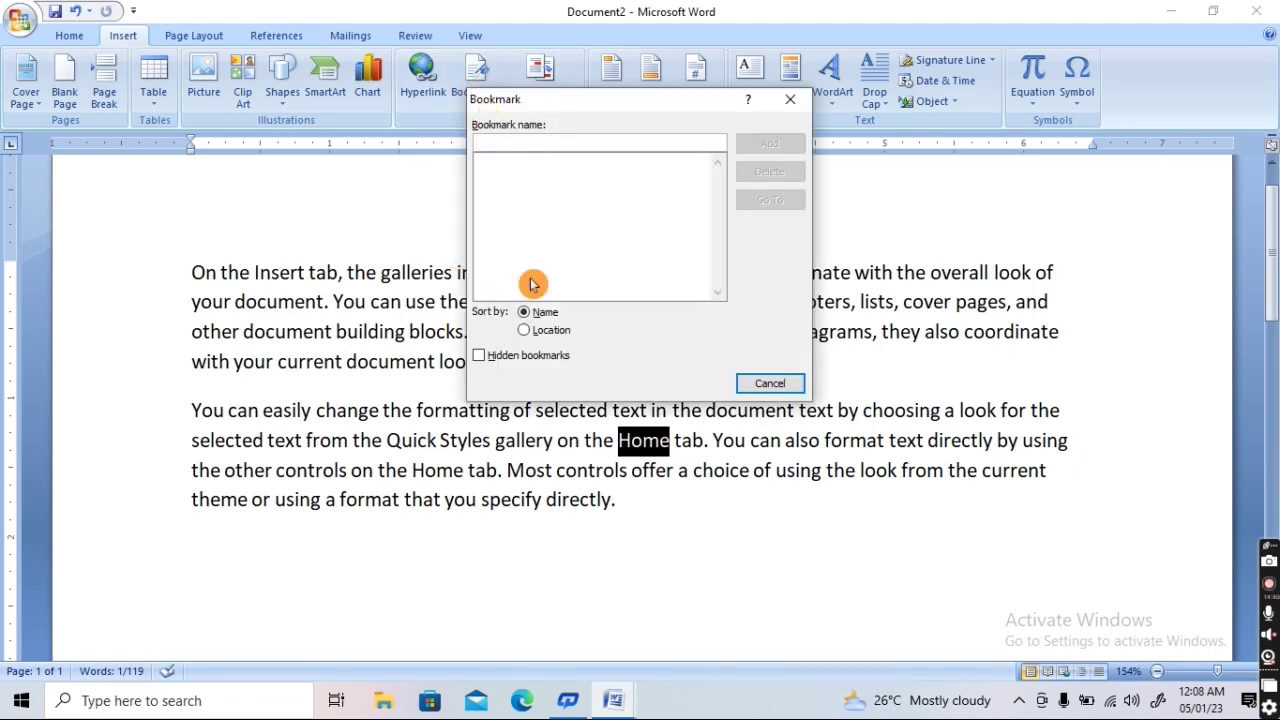
{"action": "left_click", "coordinate": [500, 141]}
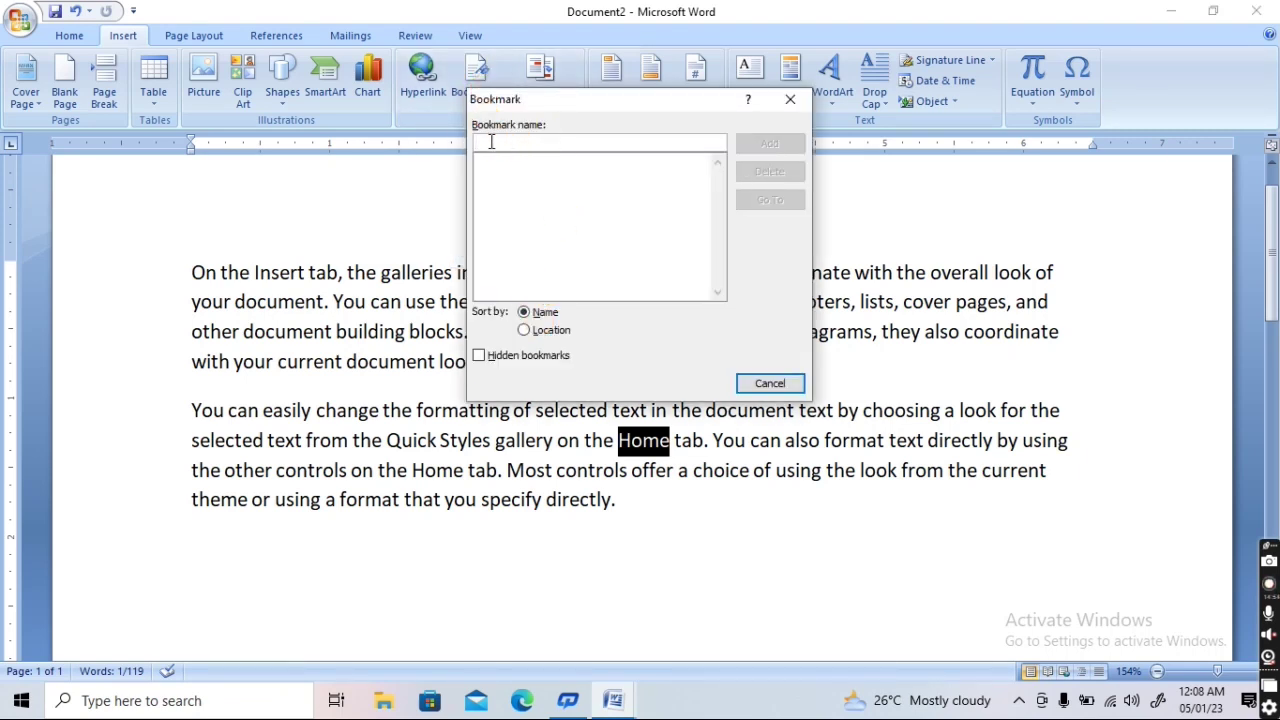
{"action": "left_click", "coordinate": [528, 137]}
{"action": "type", "text": "t"}
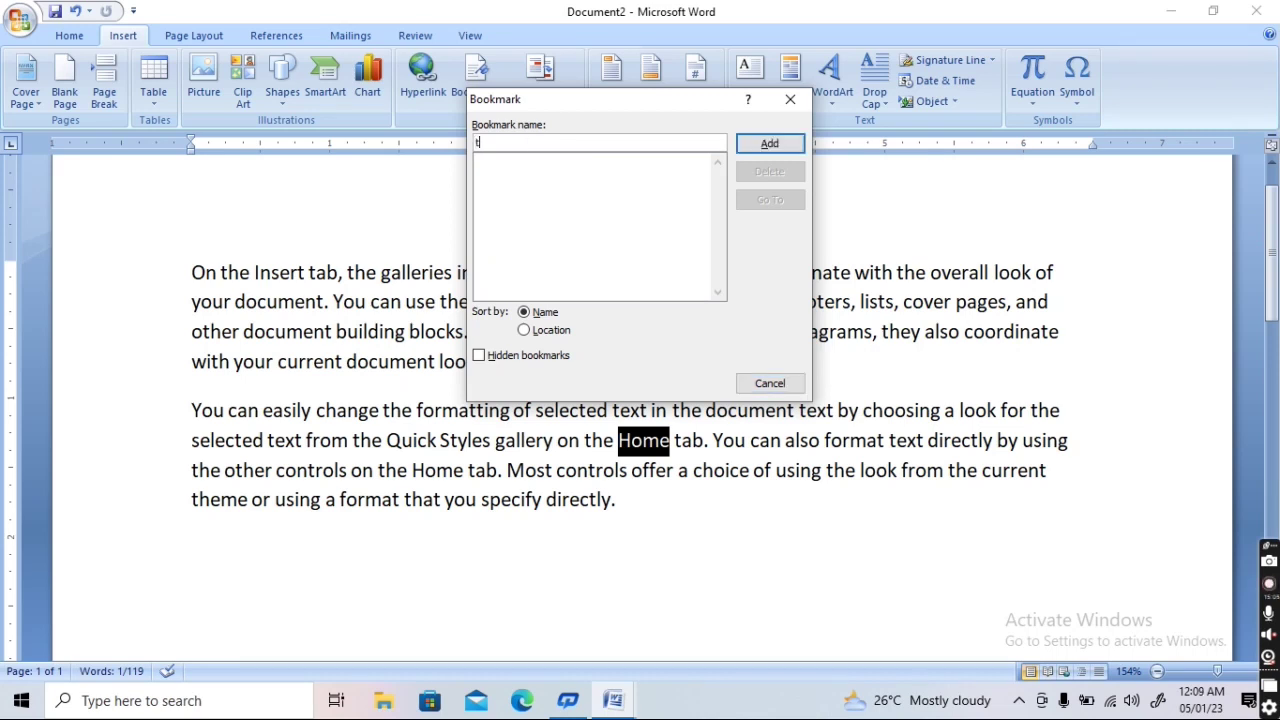
{"action": "key", "text": "BackSpace"}
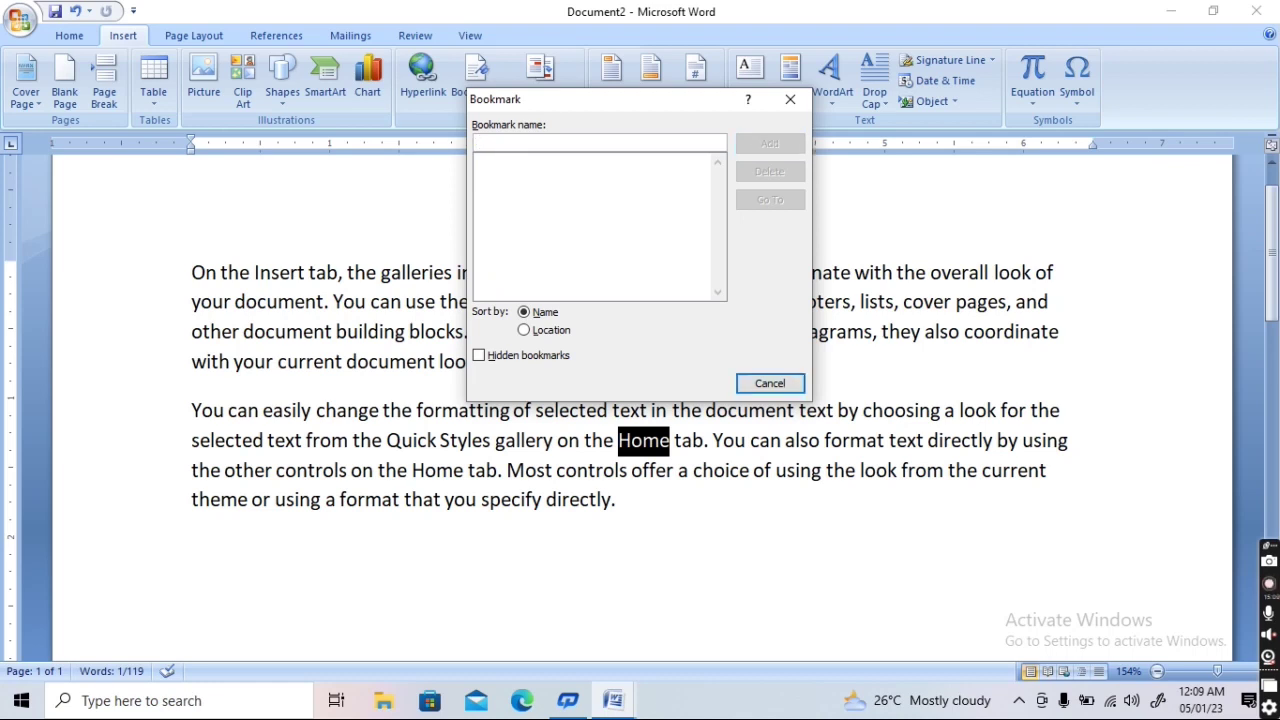
{"action": "type", "text": "t"}
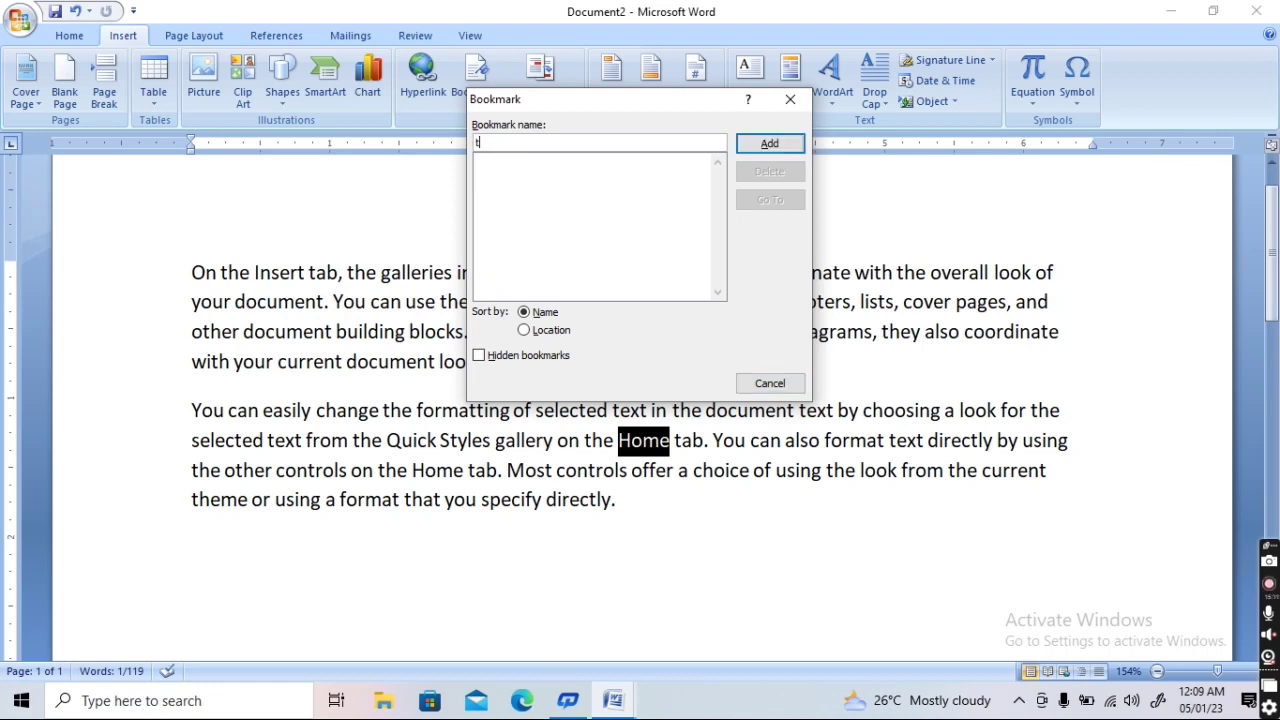
{"action": "key", "text": "BackSpace"}
{"action": "type", "text": "r"}
{"action": "left_click", "coordinate": [776, 146]}
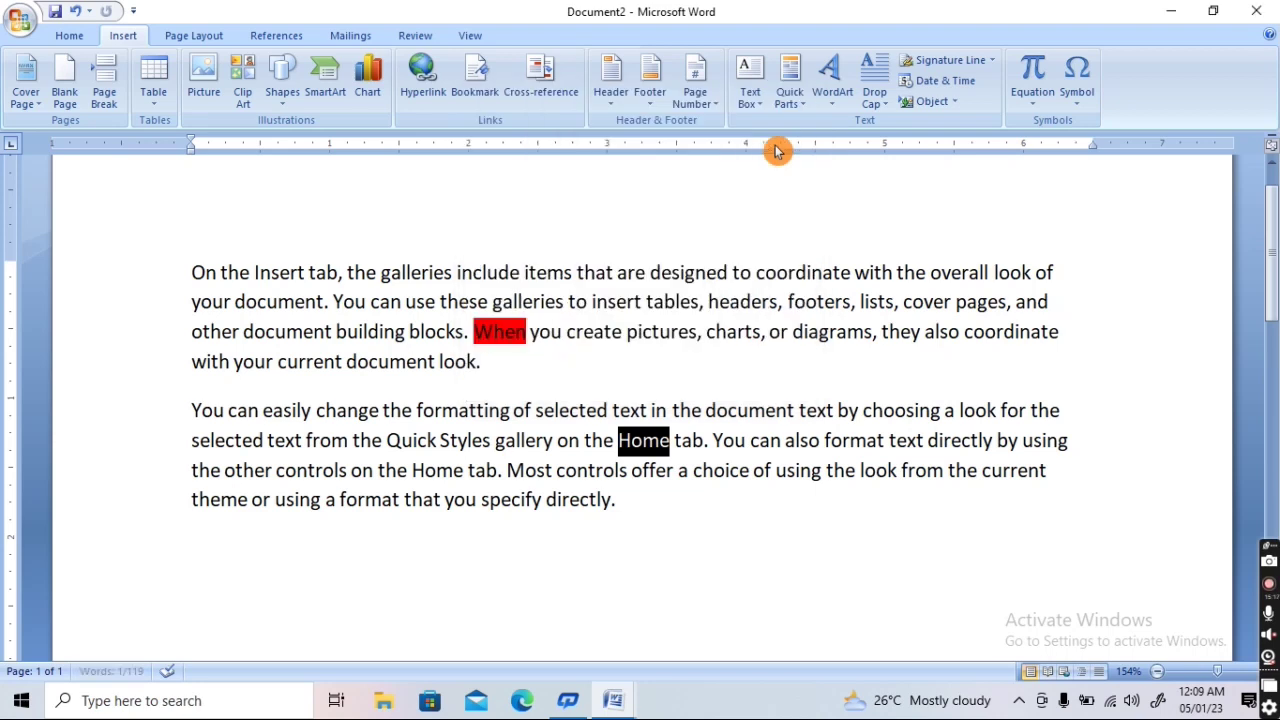
{"action": "left_click", "coordinate": [708, 441]}
Type 'bb' at the end of the second paragraph
{"action": "left_click", "coordinate": [711, 369]}
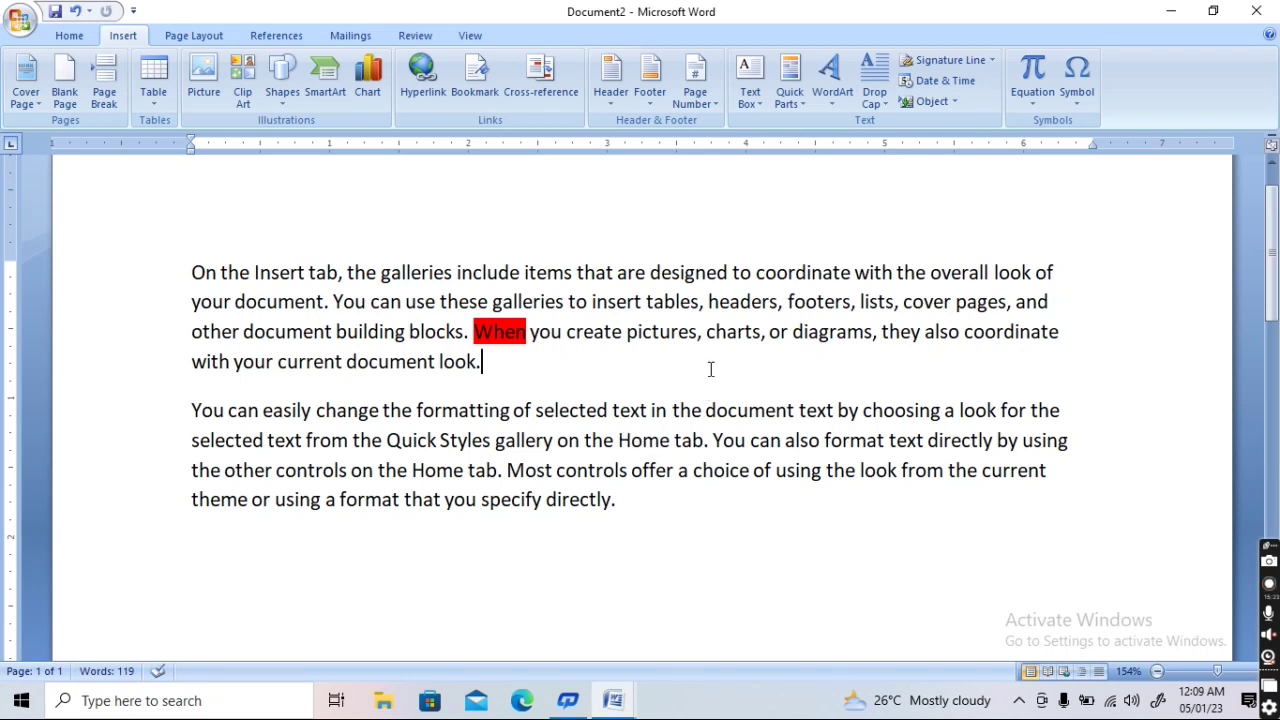
{"action": "left_click", "coordinate": [643, 504]}
{"action": "type", "text": "bb"}
Go to bookmark 'r' and confirm it lands on 'Home' in the second paragraph
{"action": "left_click", "coordinate": [490, 94]}
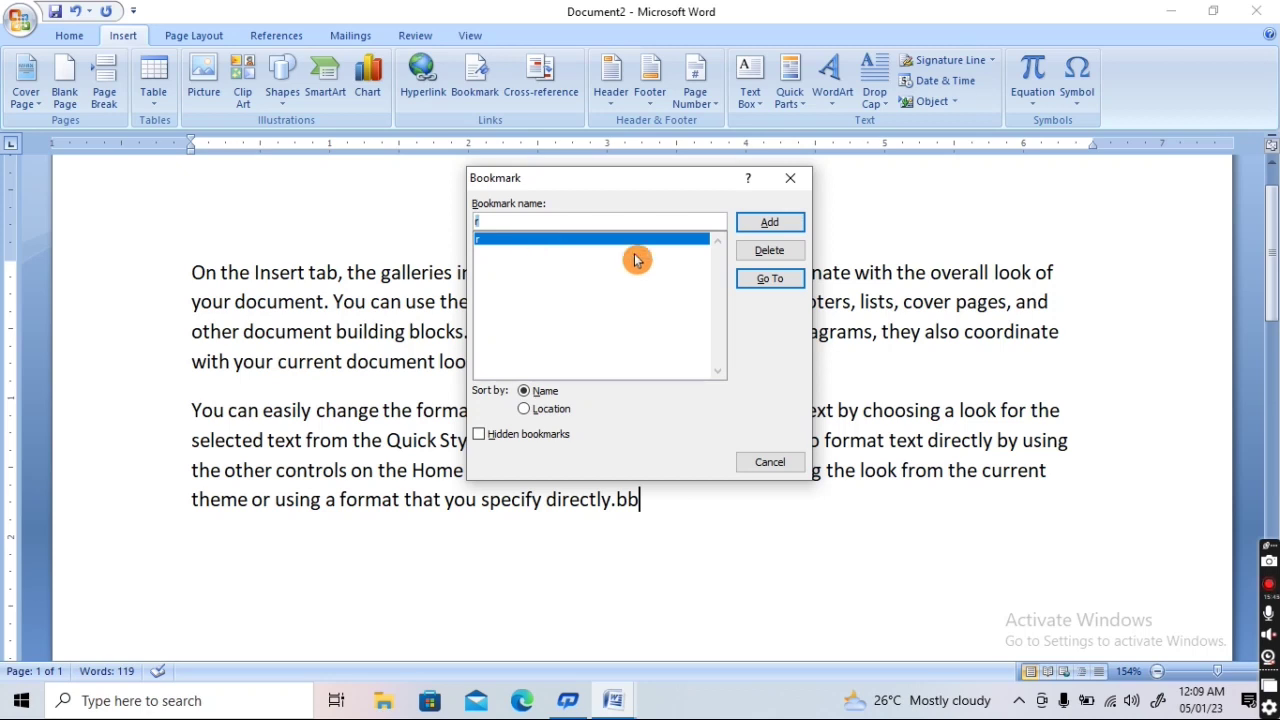
{"action": "left_click", "coordinate": [764, 284]}
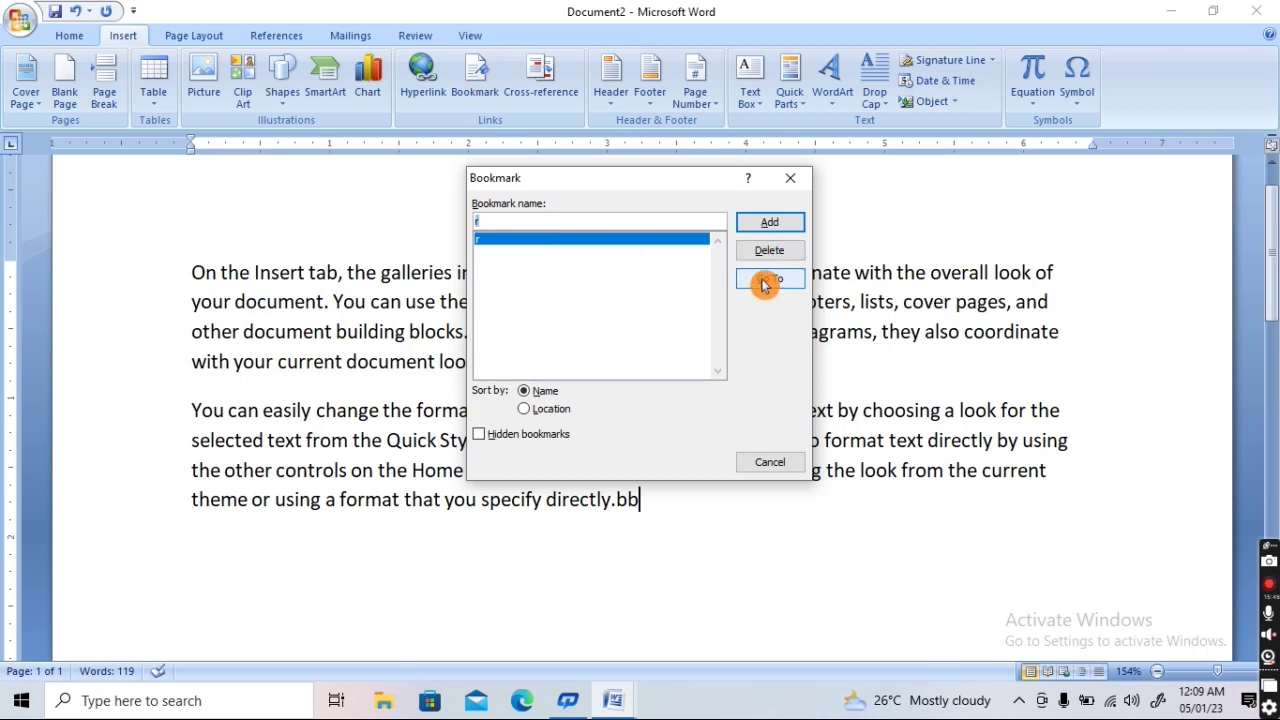
{"action": "left_click", "coordinate": [789, 181]}
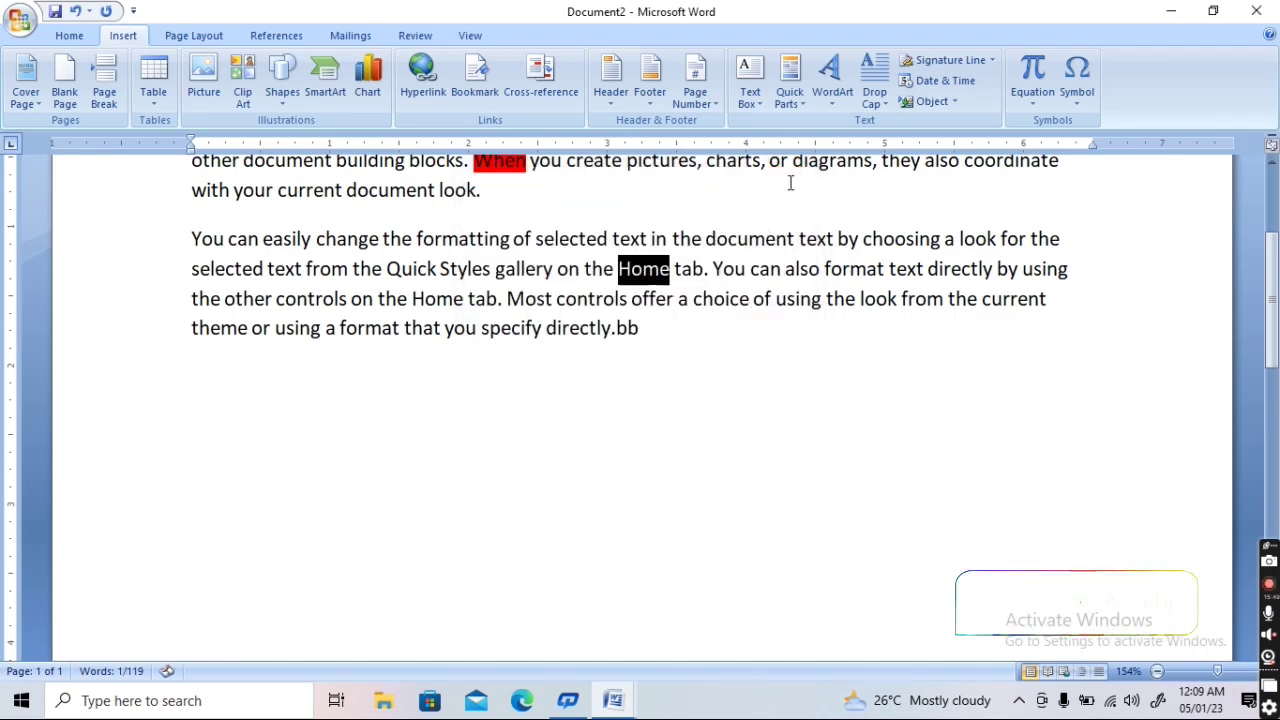
{"action": "left_click", "coordinate": [657, 272]}
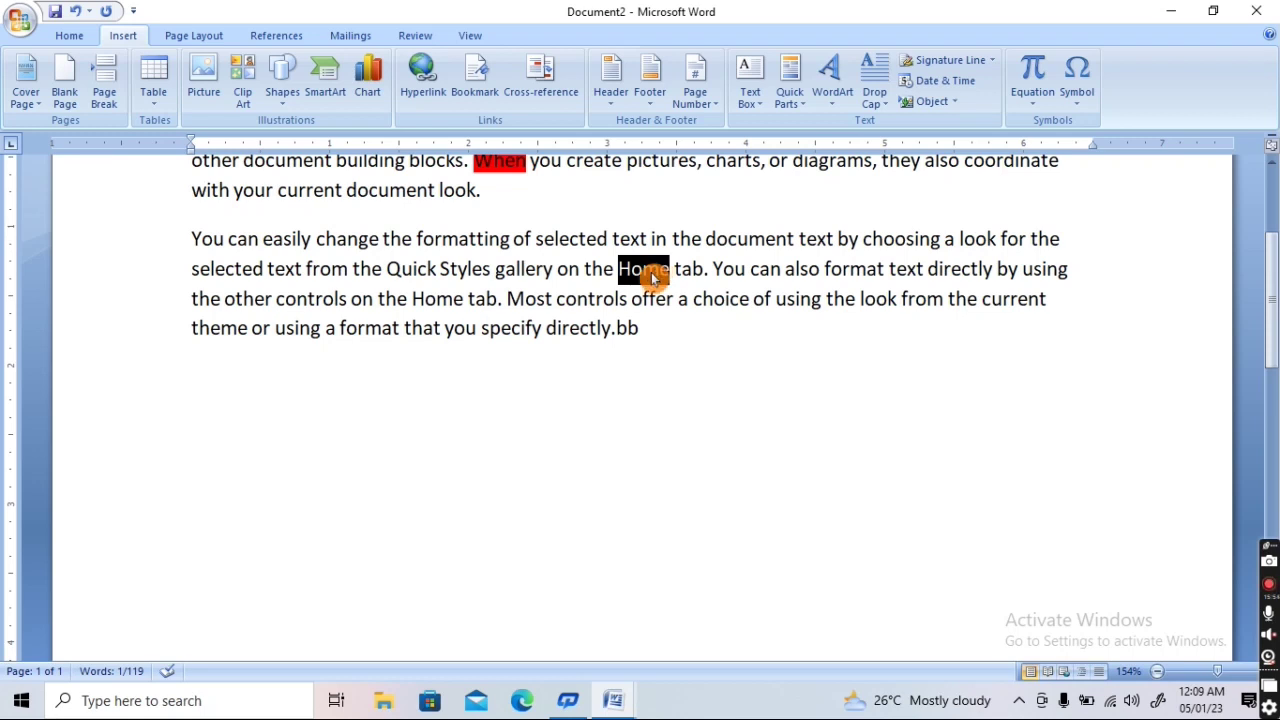
{"action": "left_click", "coordinate": [668, 285]}
{"action": "left_click", "coordinate": [681, 276]}
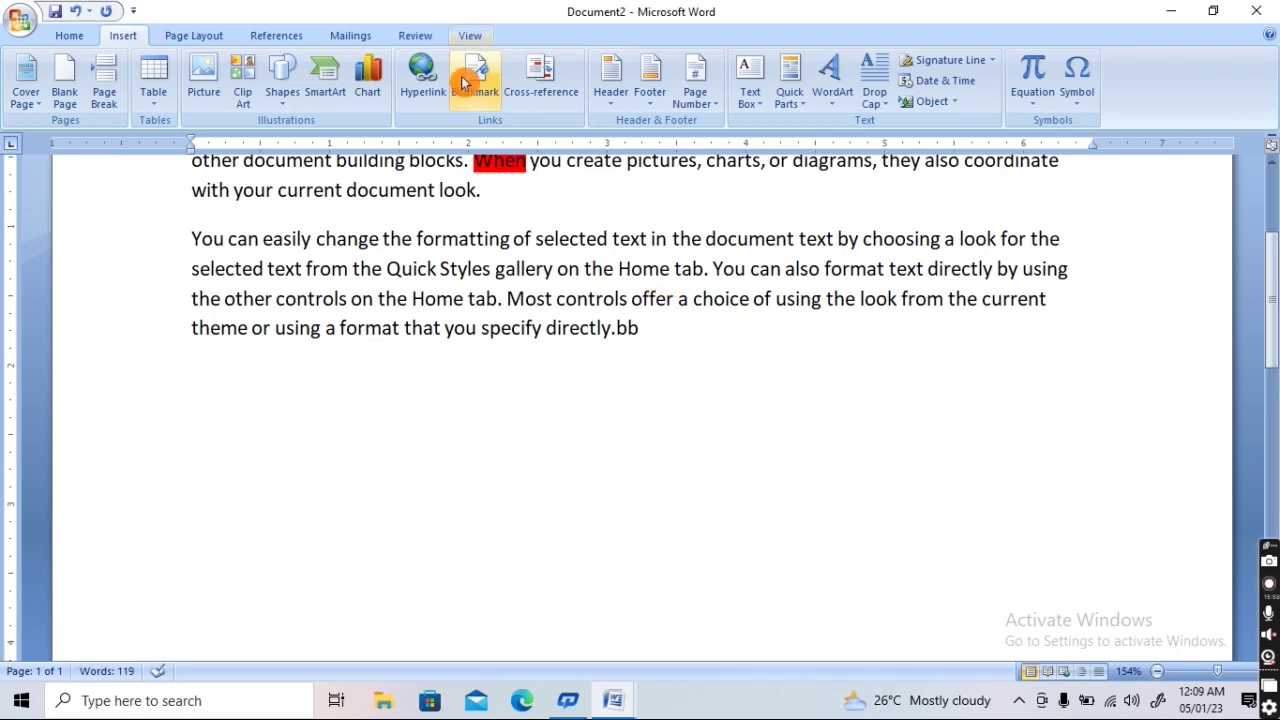
{"action": "left_click", "coordinate": [72, 36]}
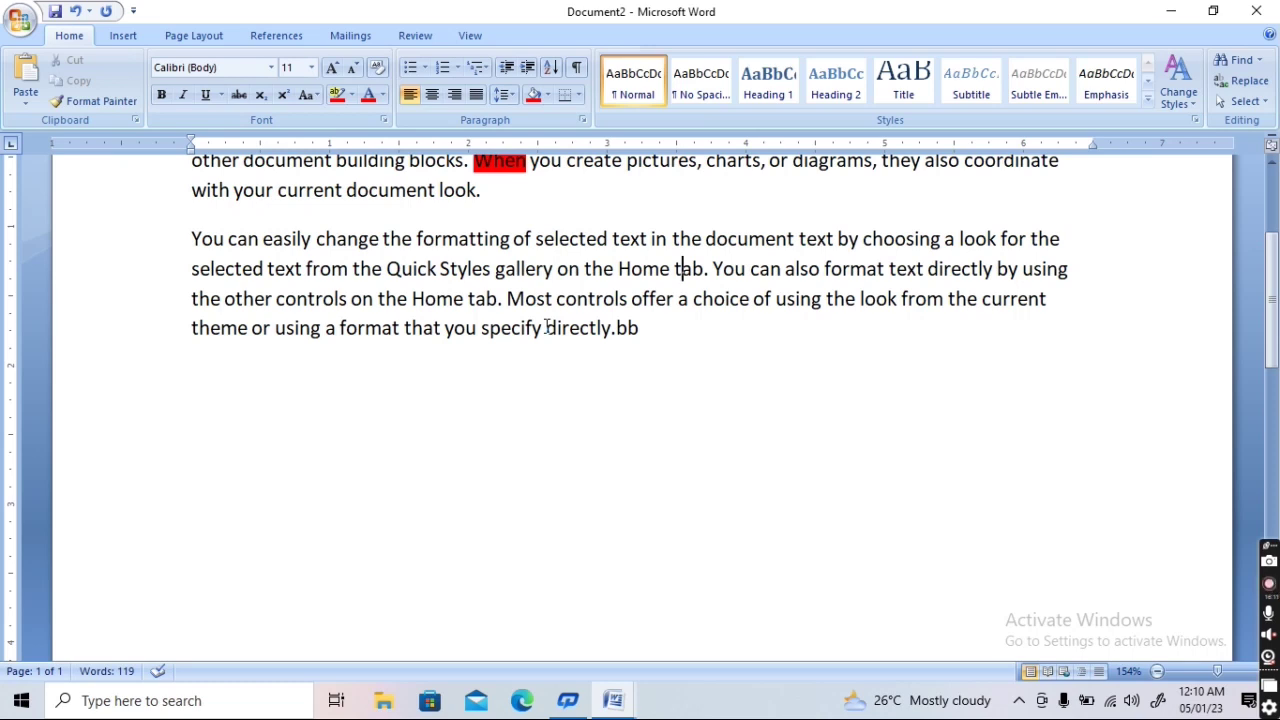
Go to bookmark 'r' on 'Home' and delete it, leaving no bookmarks
{"action": "left_click", "coordinate": [120, 37]}
{"action": "left_click", "coordinate": [475, 80]}
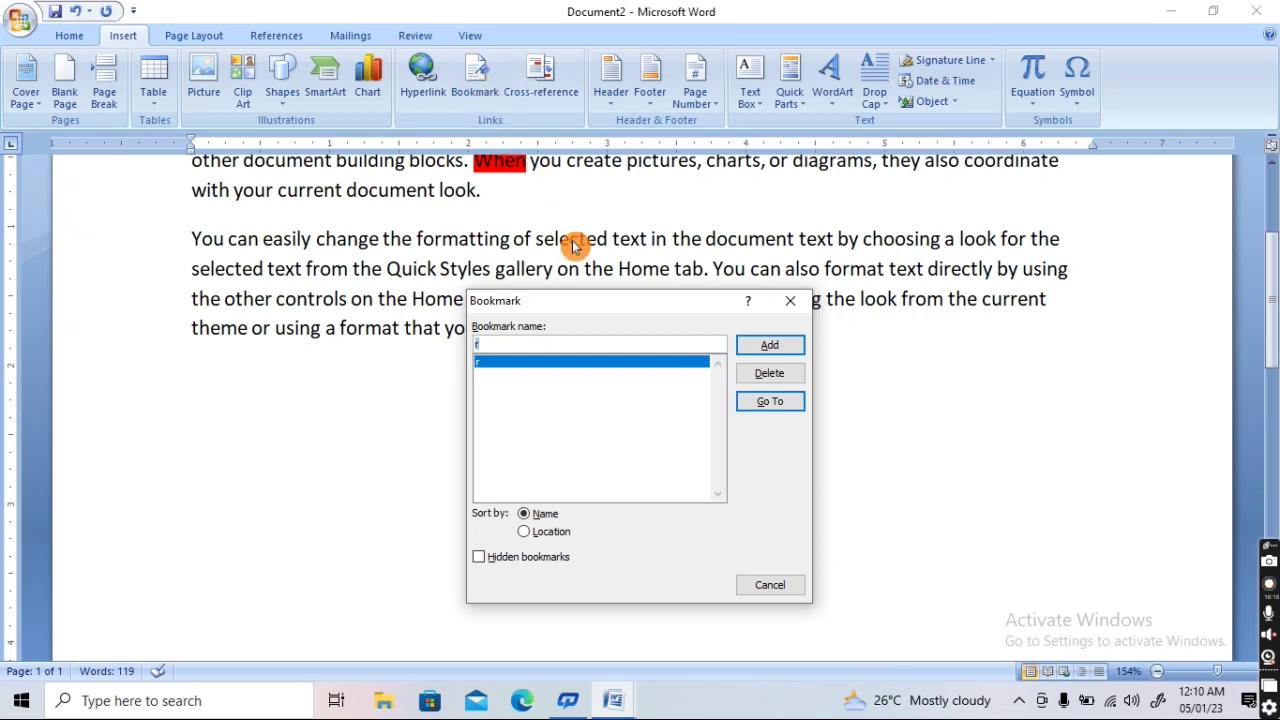
{"action": "left_click_drag", "start_coordinate": [659, 300], "coordinate": [645, 350]}
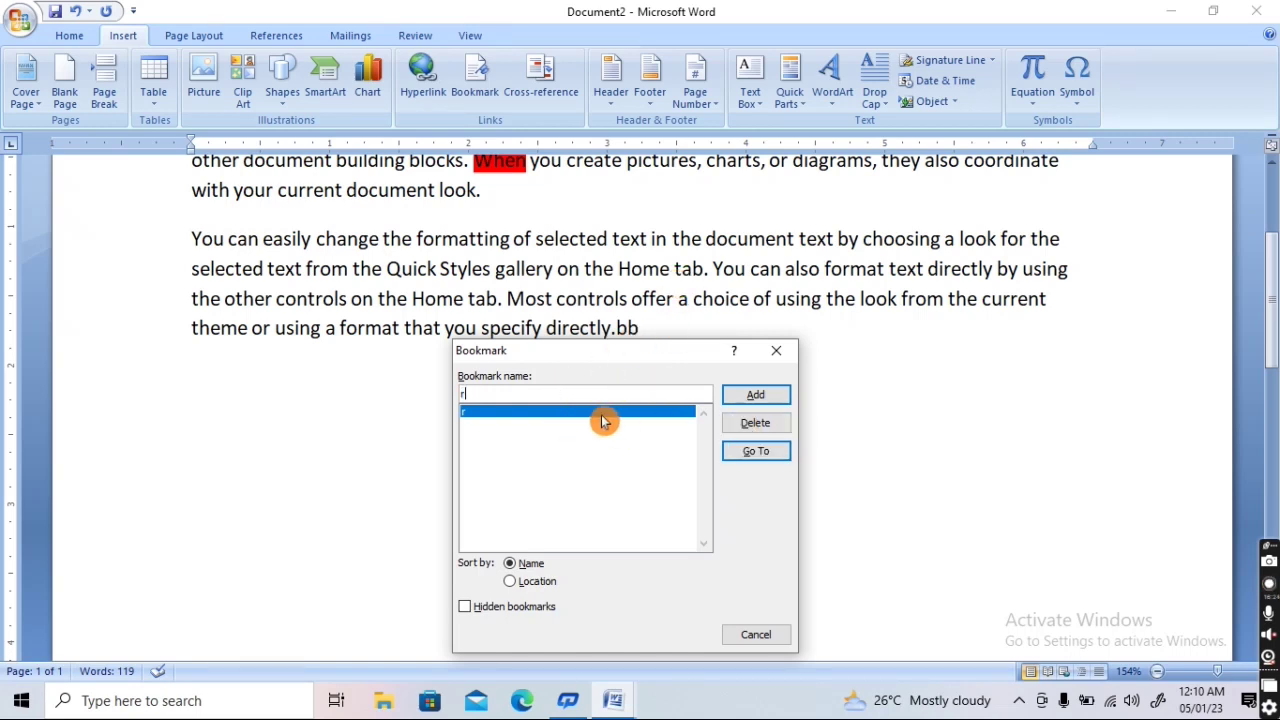
{"action": "left_click", "coordinate": [755, 451]}
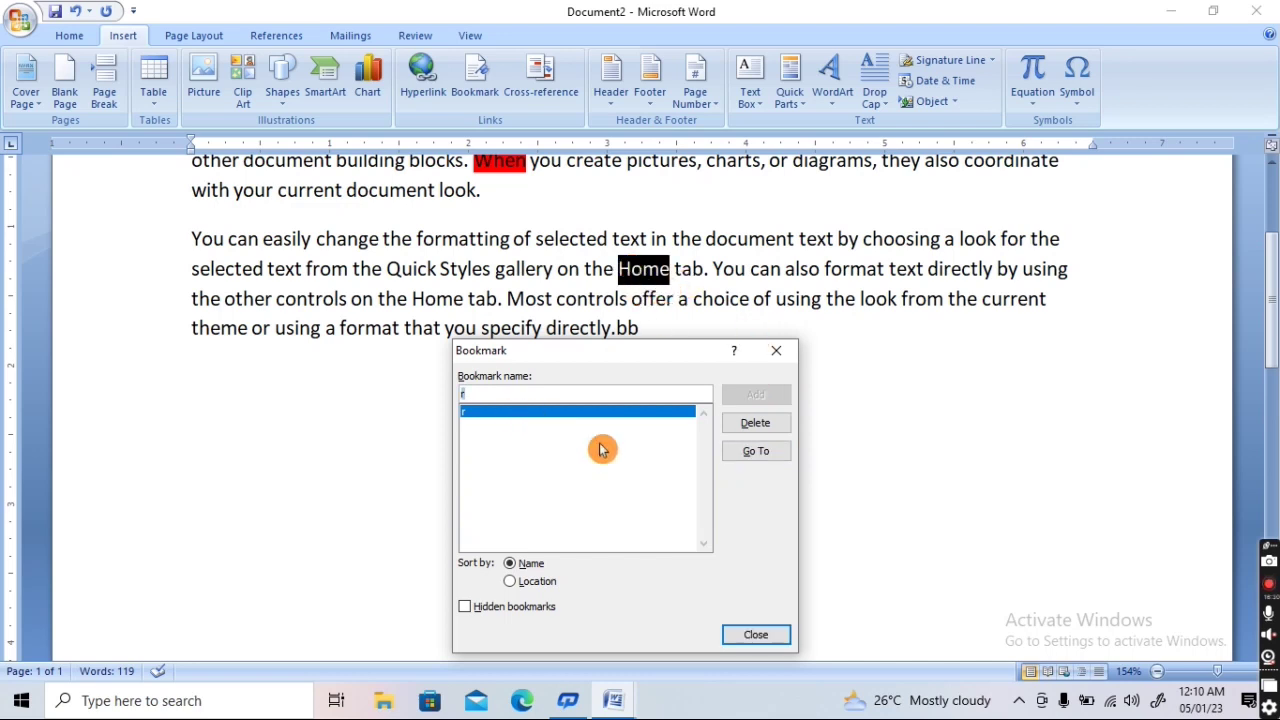
{"action": "left_click", "coordinate": [757, 423]}
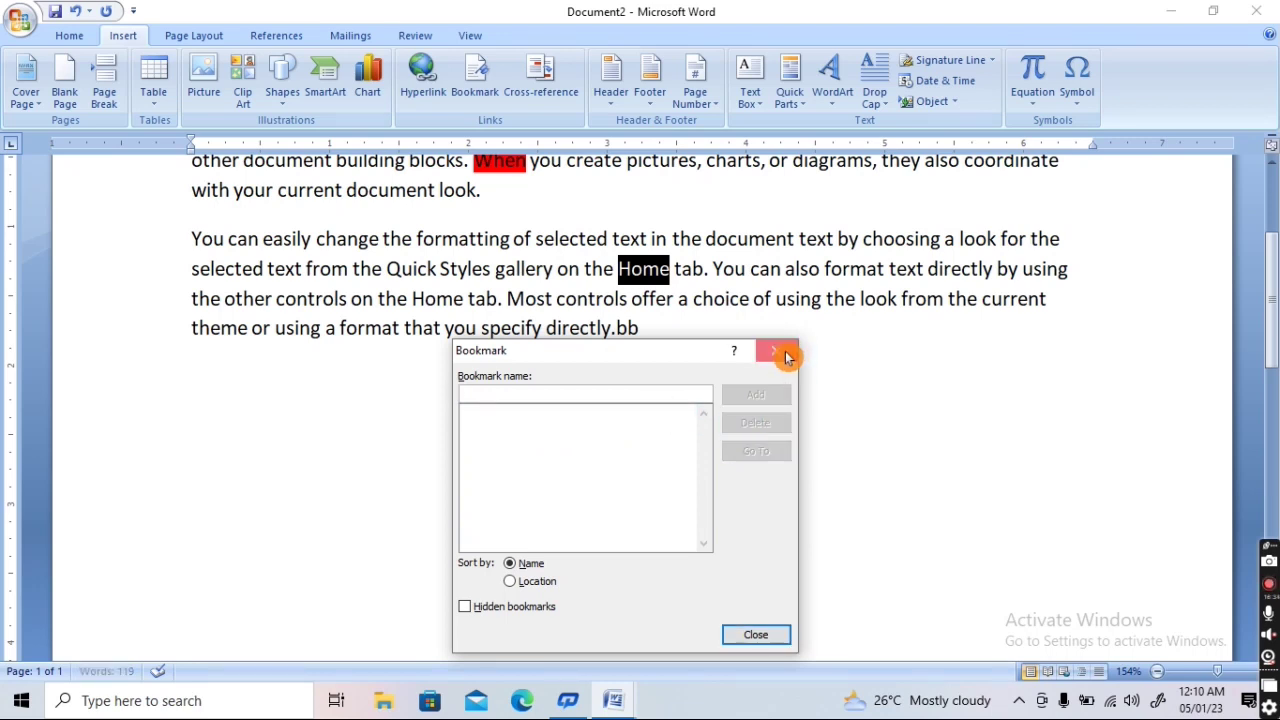
{"action": "left_click", "coordinate": [791, 355]}
{"action": "left_click", "coordinate": [765, 436]}
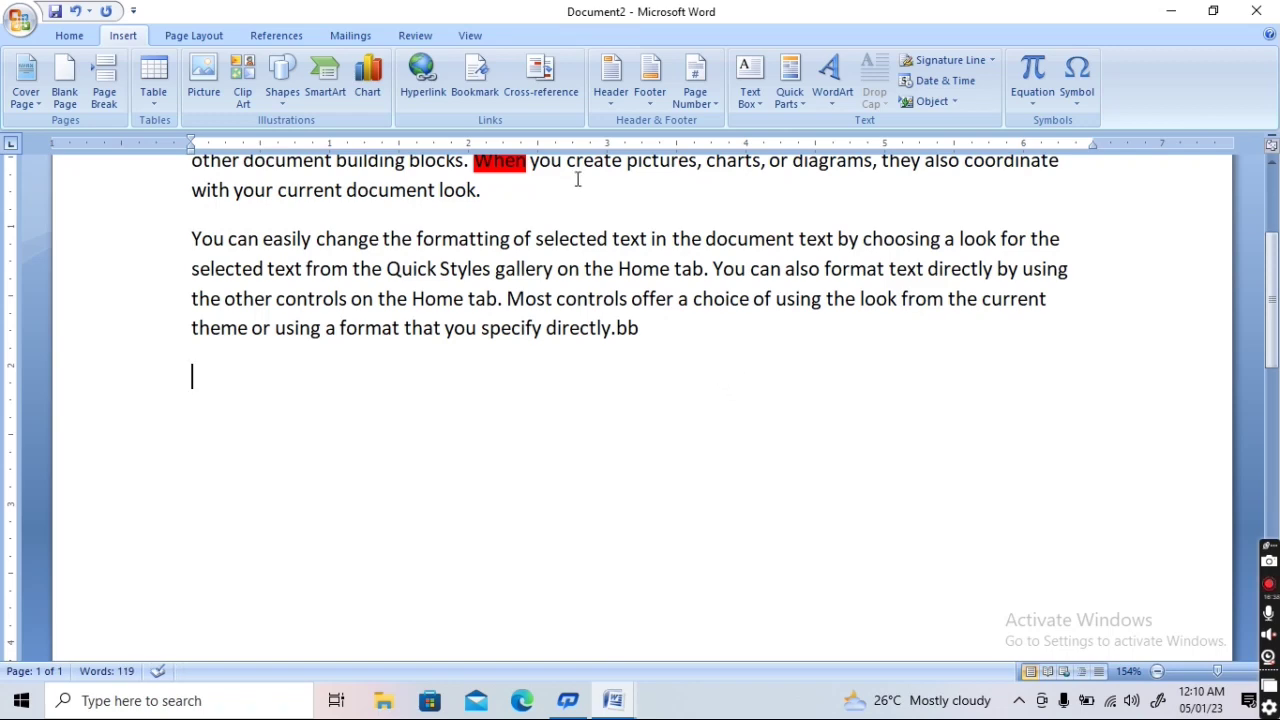
Insert the Alphabet header with the title 'ms word' and close header editing
{"action": "scroll", "coordinate": [577, 179], "scroll_direction": "up", "scroll_amount": 3}
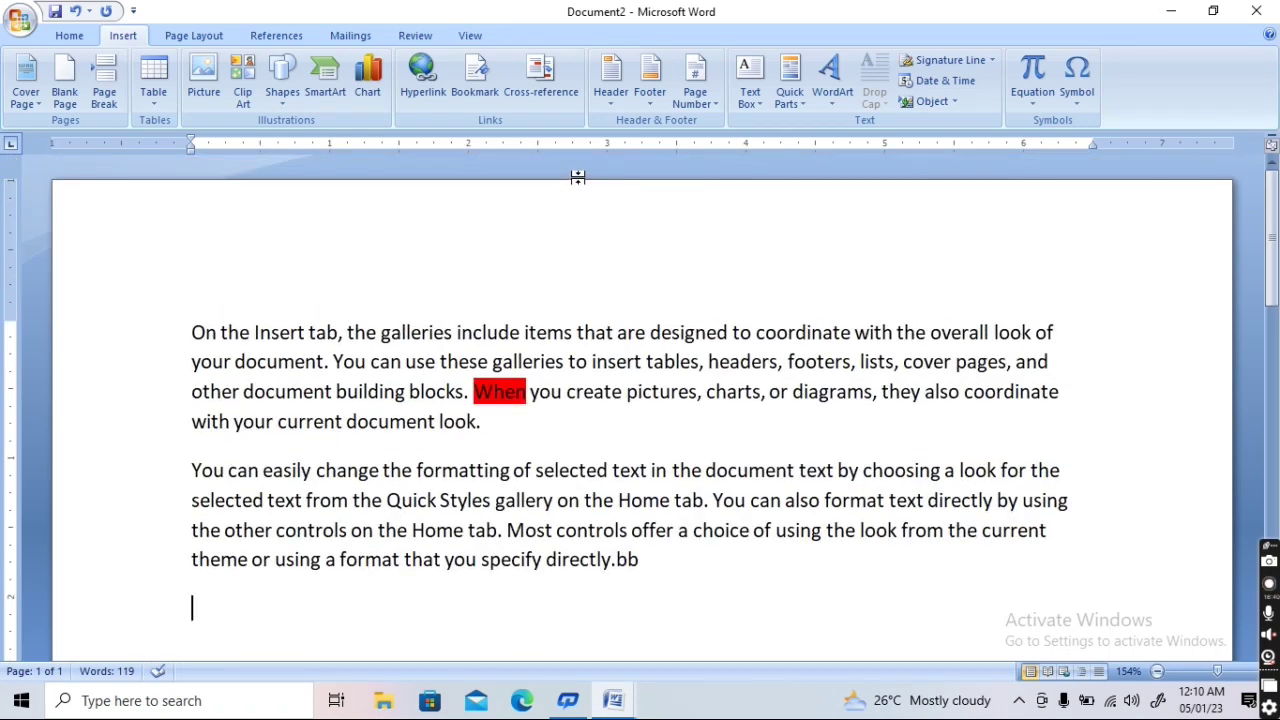
{"action": "left_click", "coordinate": [613, 103]}
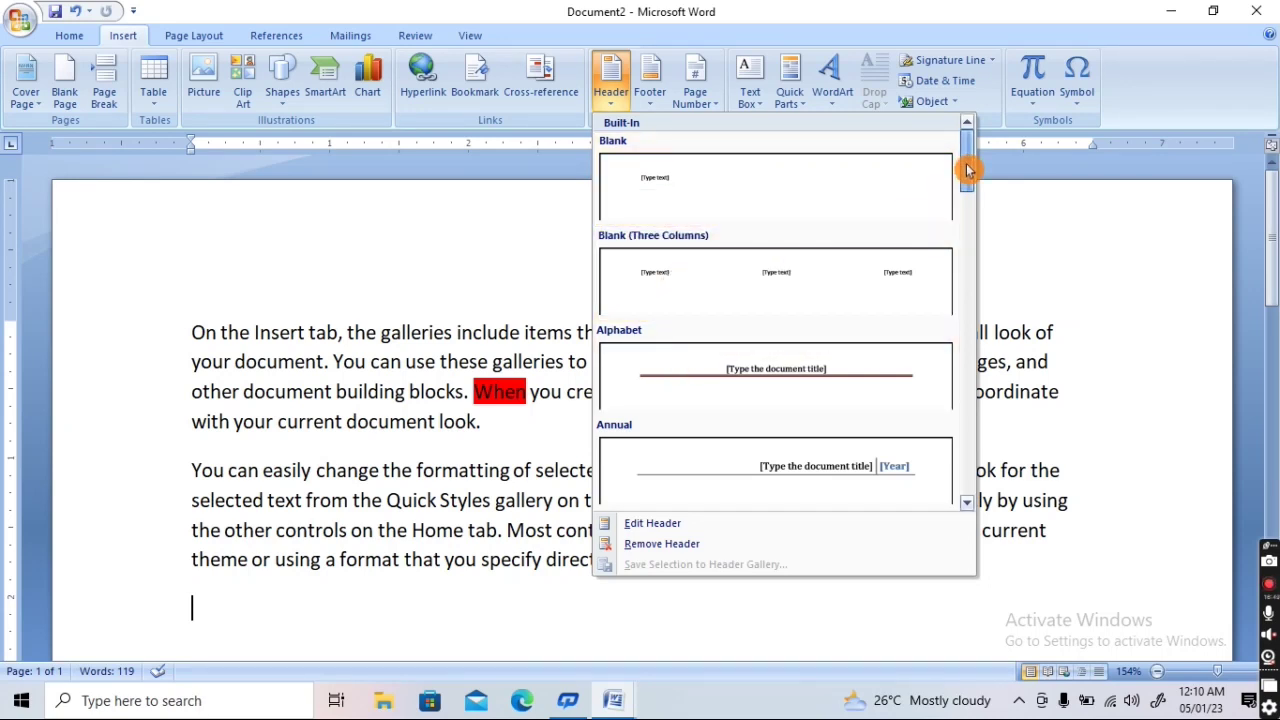
{"action": "left_click_drag", "start_coordinate": [967, 170], "coordinate": [979, 291]}
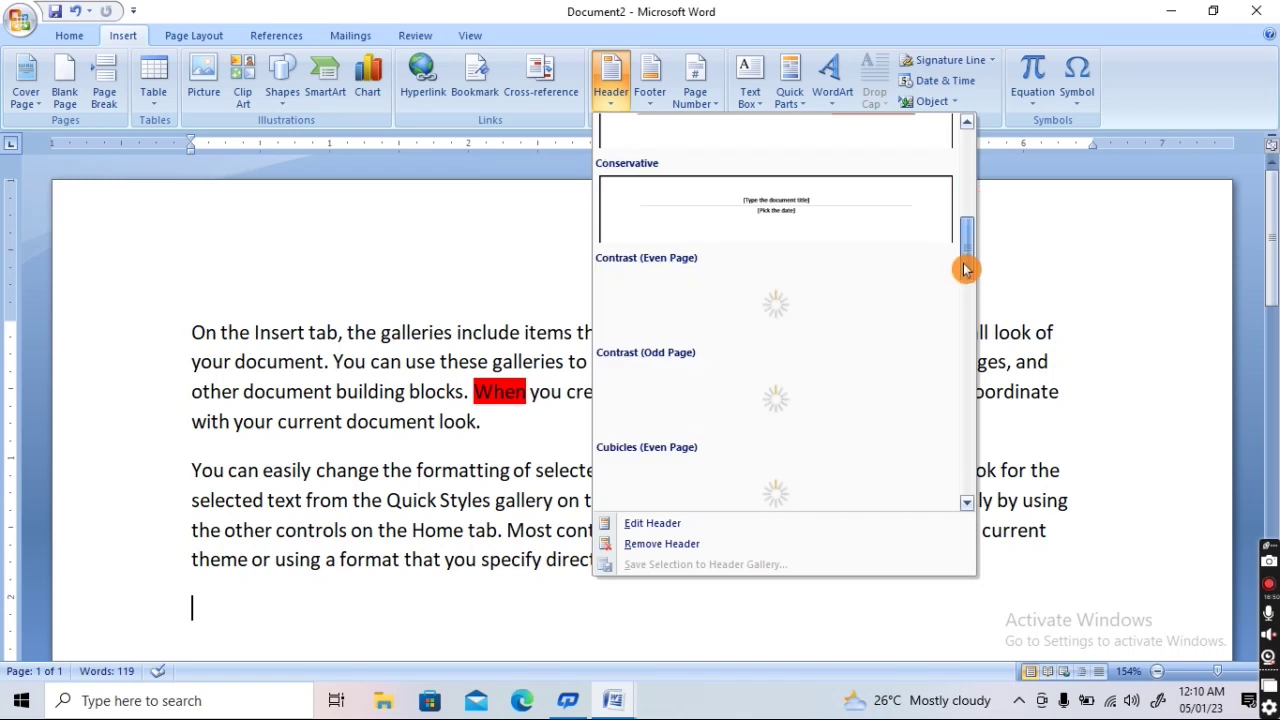
{"action": "scroll", "coordinate": [976, 296], "scroll_direction": "down", "scroll_amount": 3}
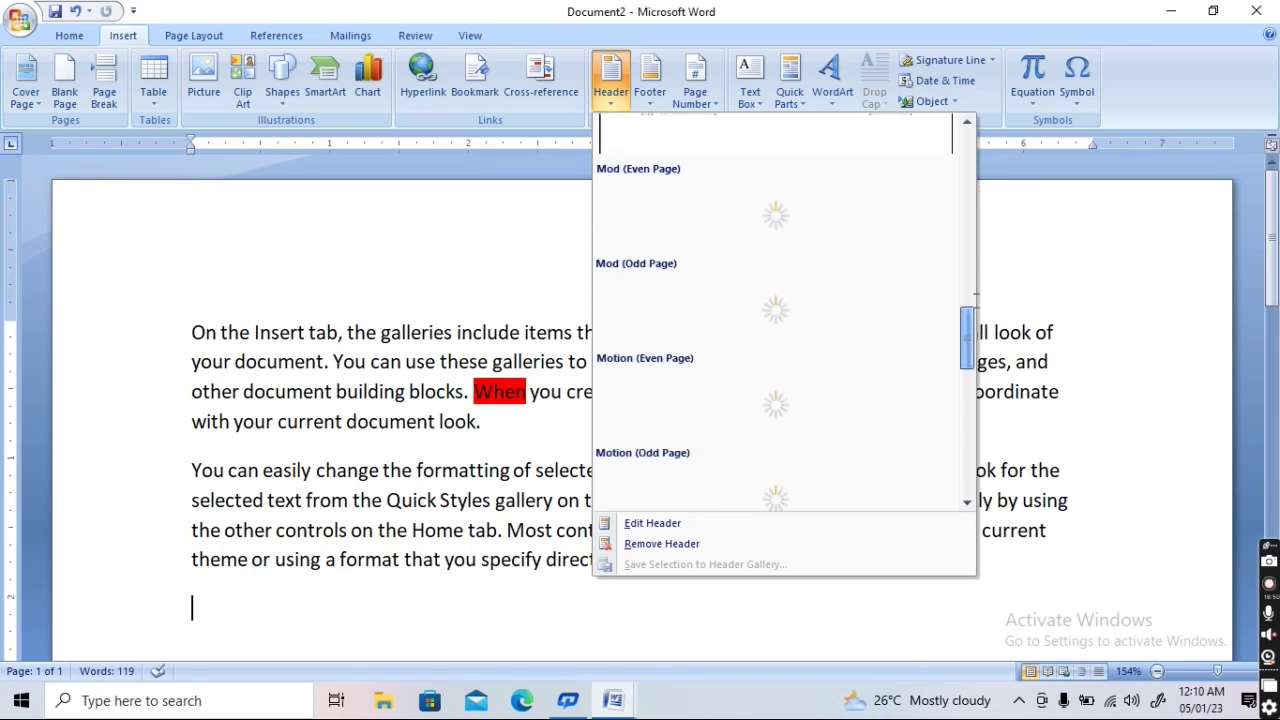
{"action": "left_click_drag", "start_coordinate": [975, 296], "coordinate": [966, 149]}
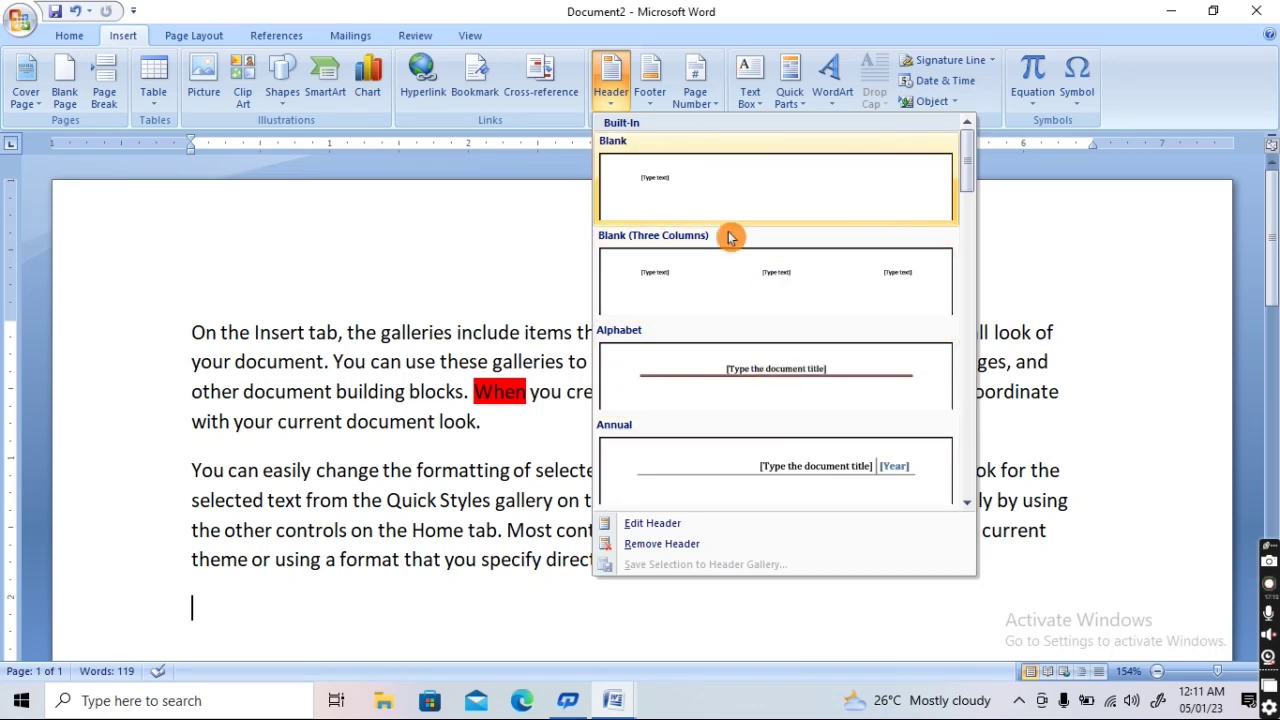
{"action": "left_click", "coordinate": [776, 388]}
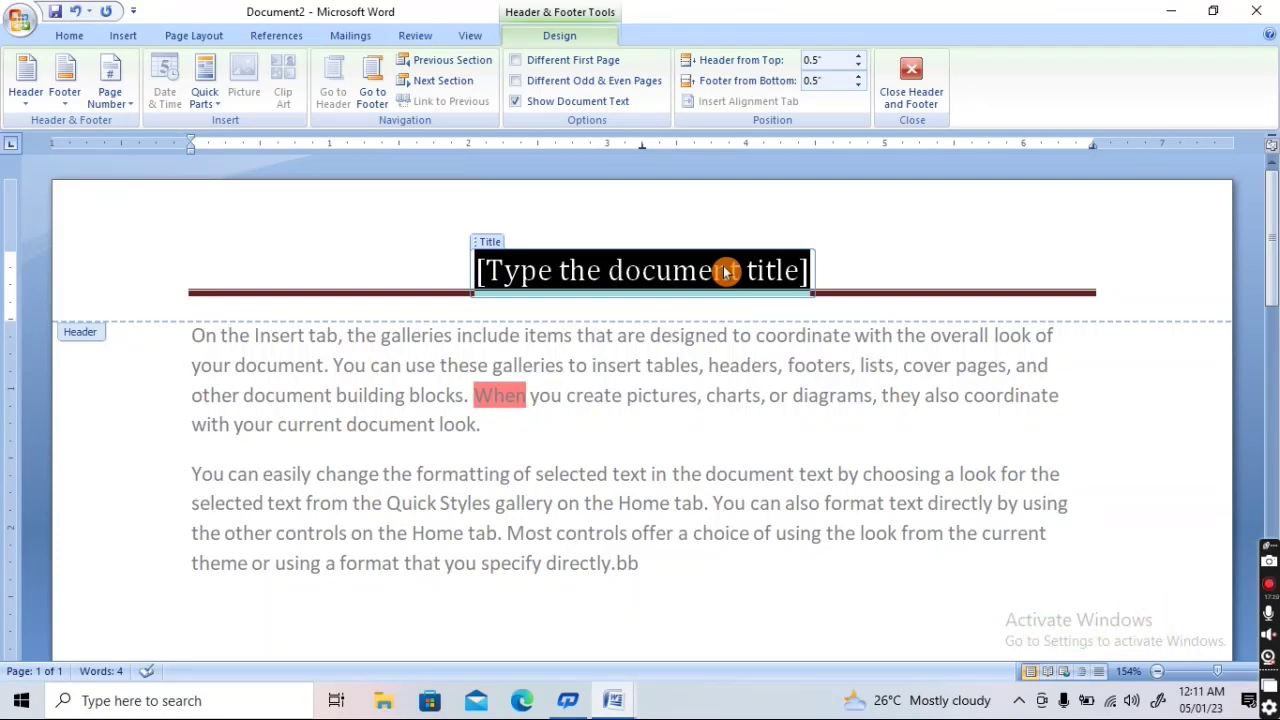
{"action": "type", "text": "mi"}
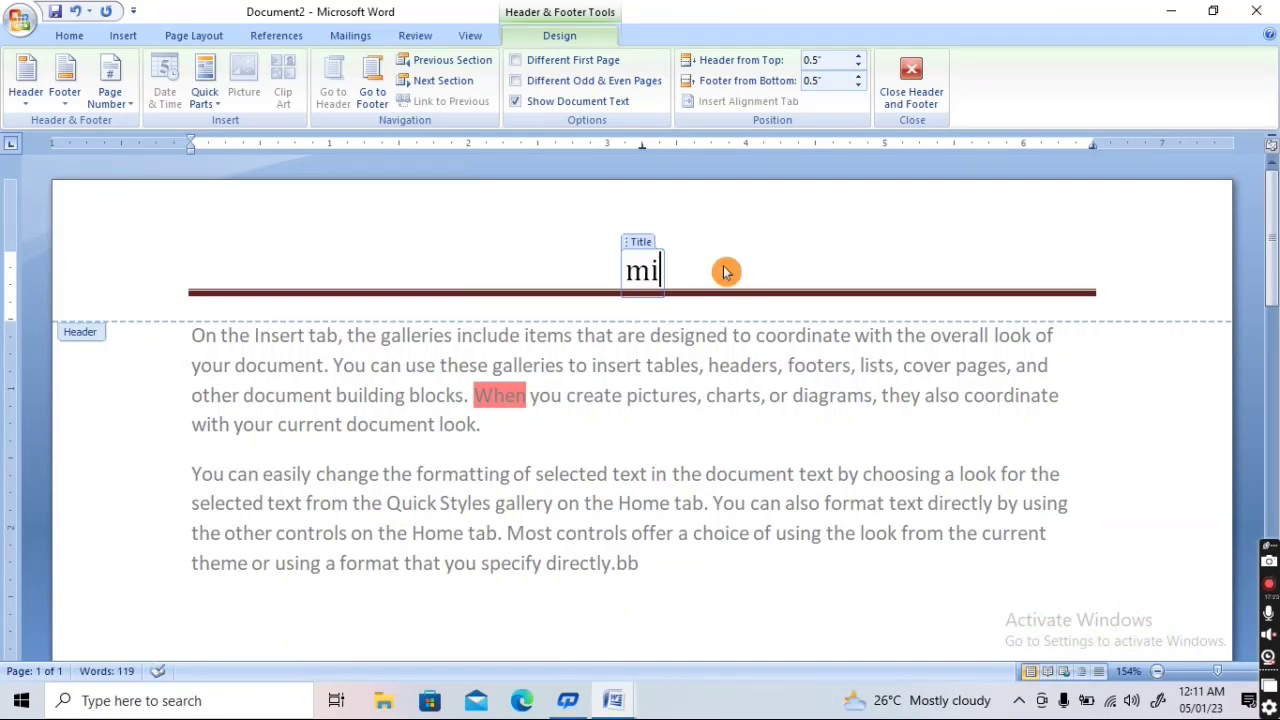
{"action": "type", "text": "c"}
{"action": "key", "text": "BackSpace"}
{"action": "key", "text": "BackSpace"}
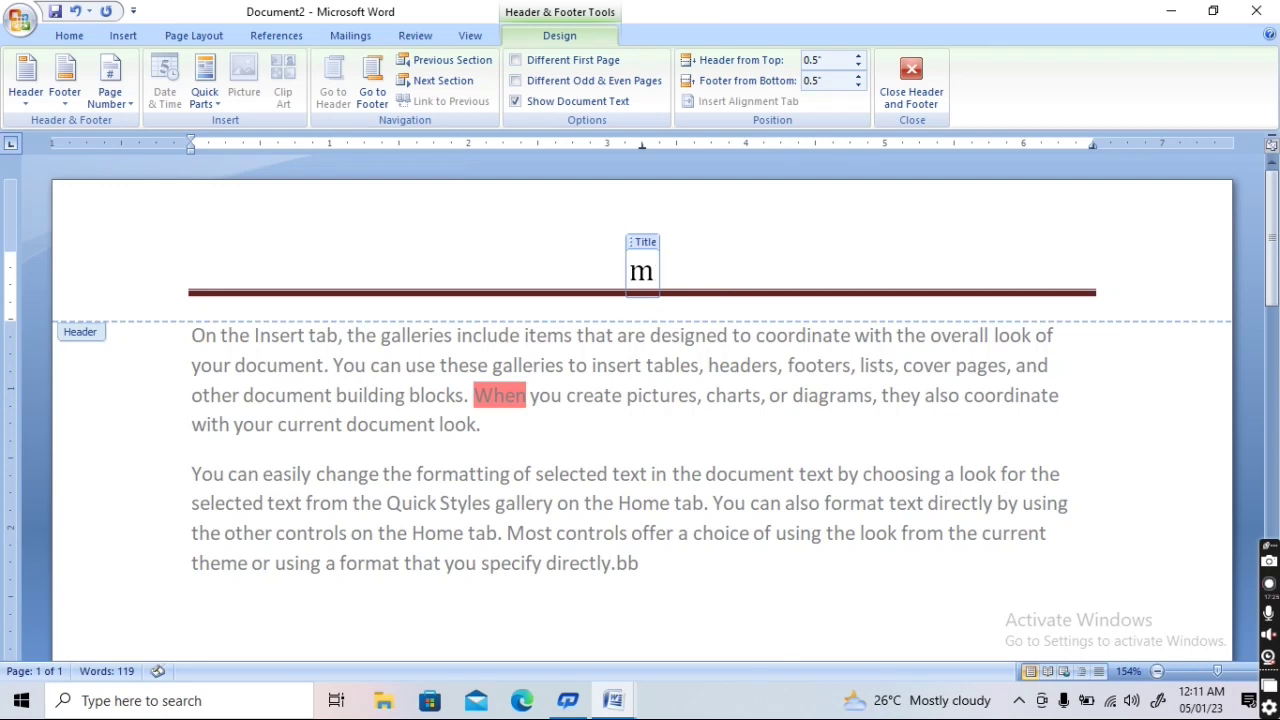
{"action": "key", "text": "BackSpace"}
{"action": "type", "text": "ms wo"}
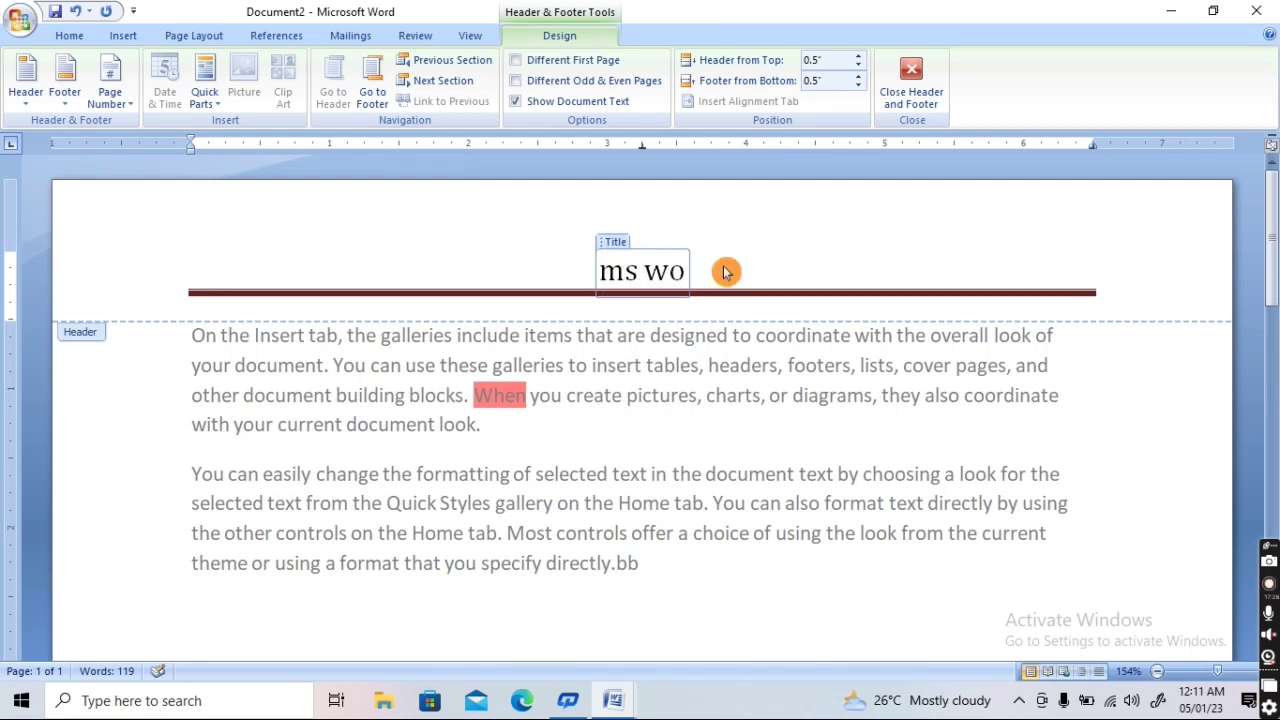
{"action": "type", "text": "rd"}
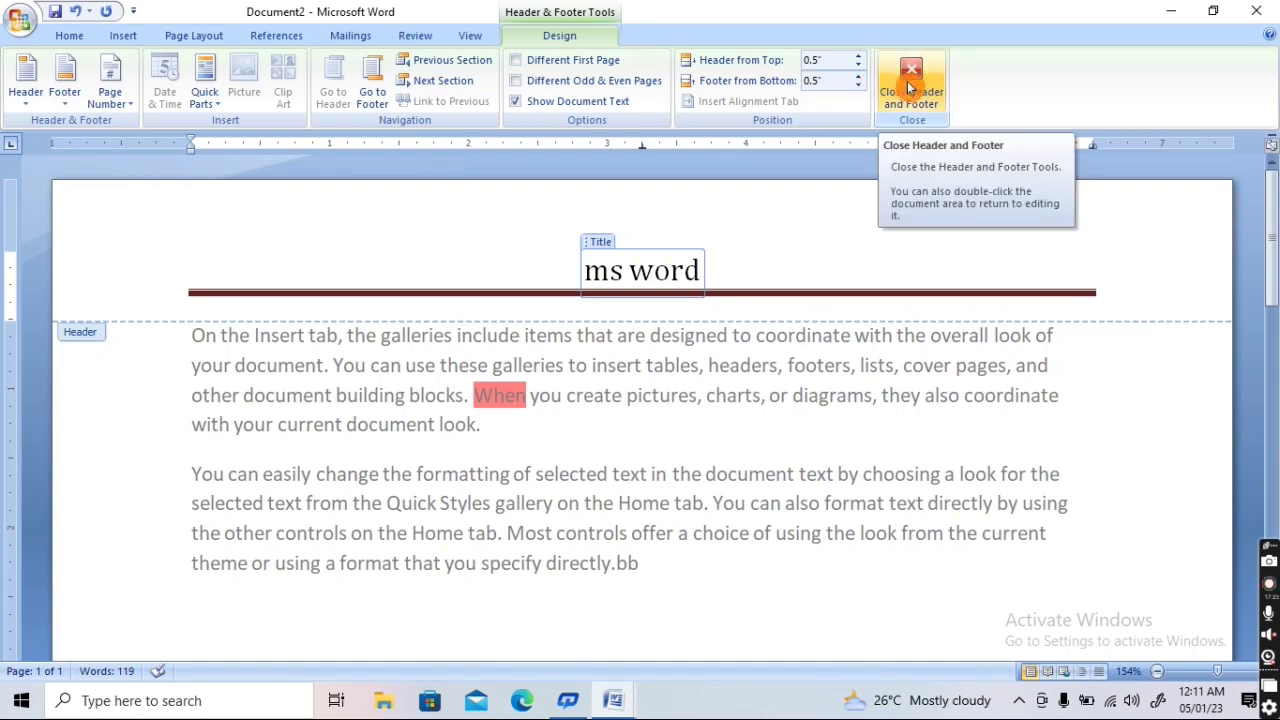
{"action": "left_click", "coordinate": [909, 88]}
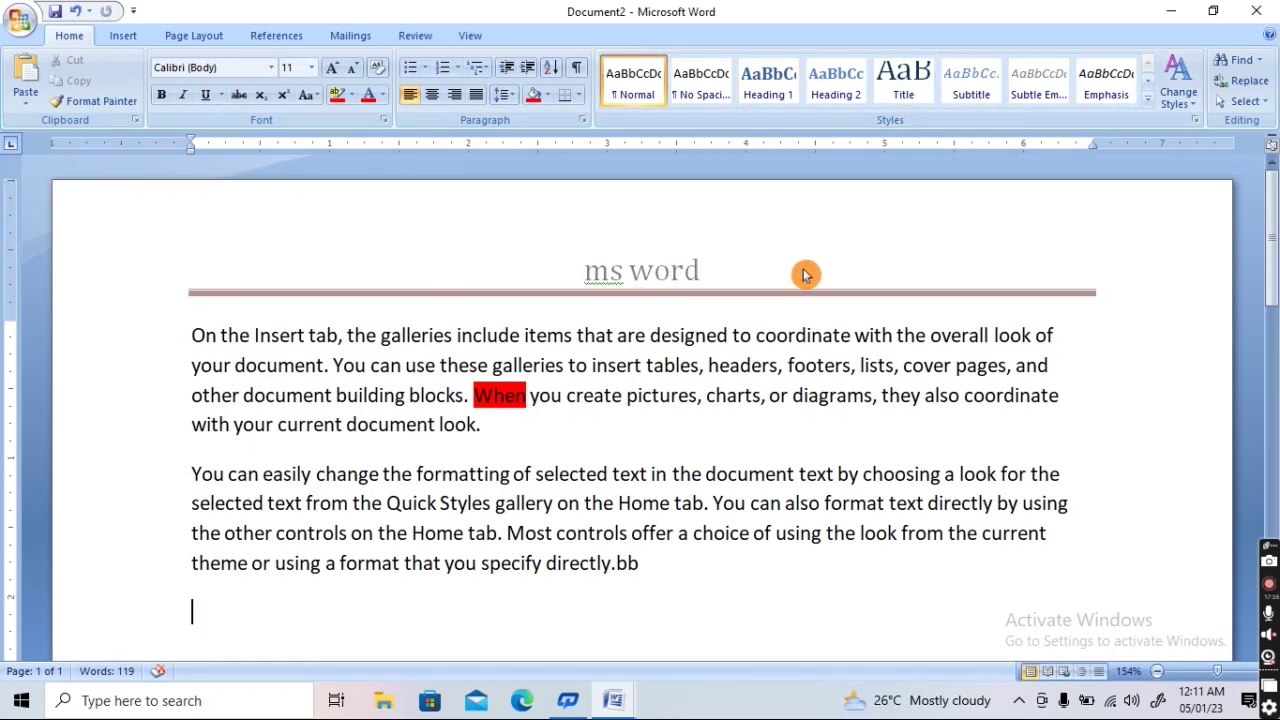
{"action": "left_click", "coordinate": [20, 20]}
{"action": "mouse_move", "coordinate": [98, 245]}
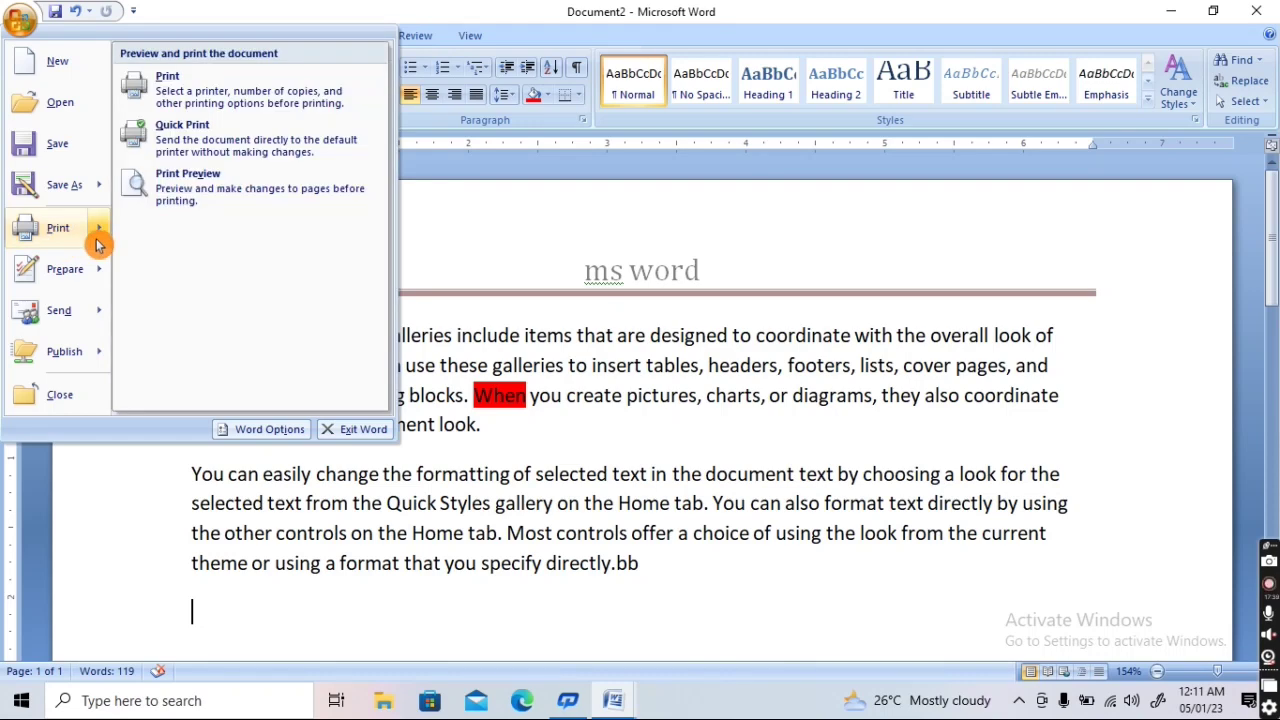
{"action": "left_click", "coordinate": [237, 190]}
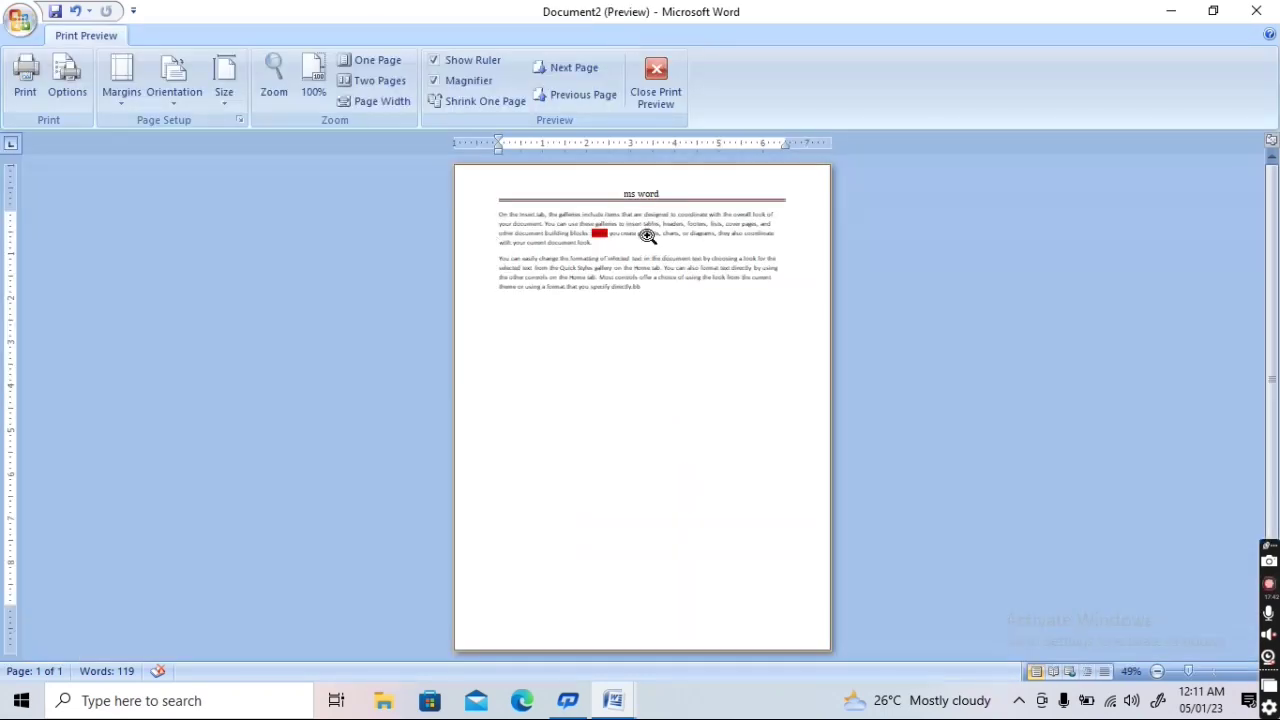
{"action": "left_click", "coordinate": [645, 217]}
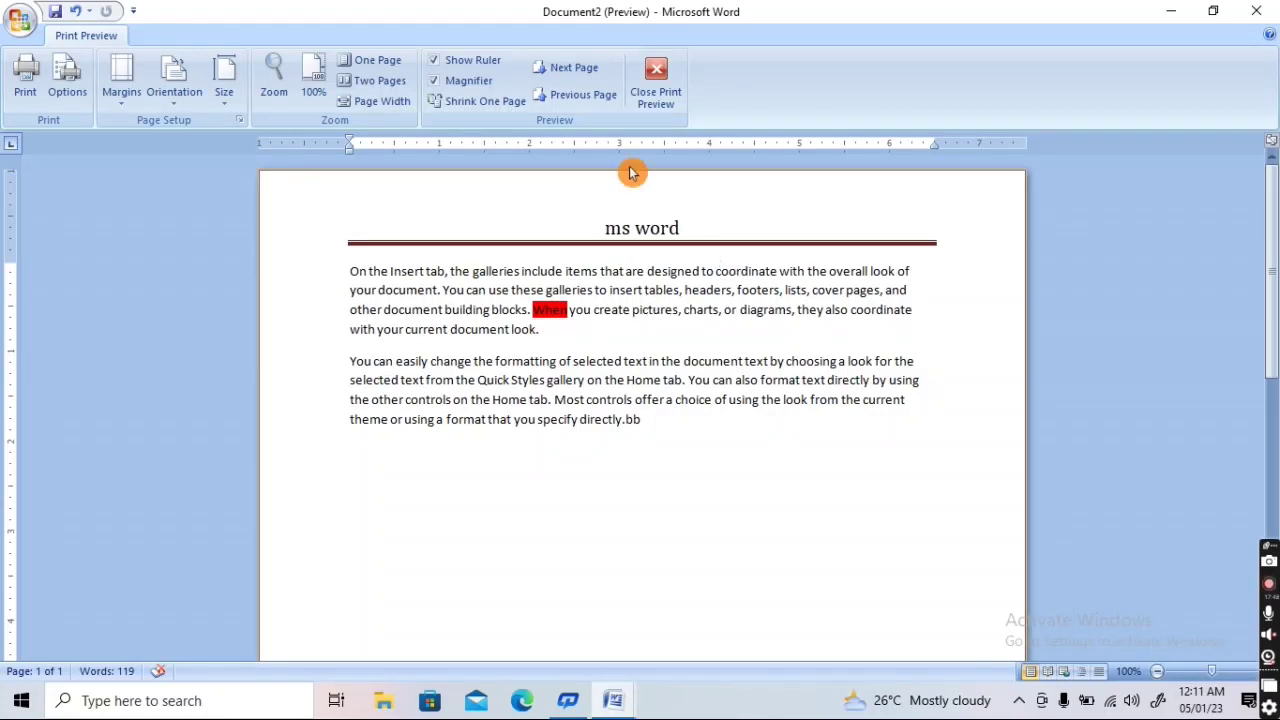
{"action": "left_click", "coordinate": [660, 92]}
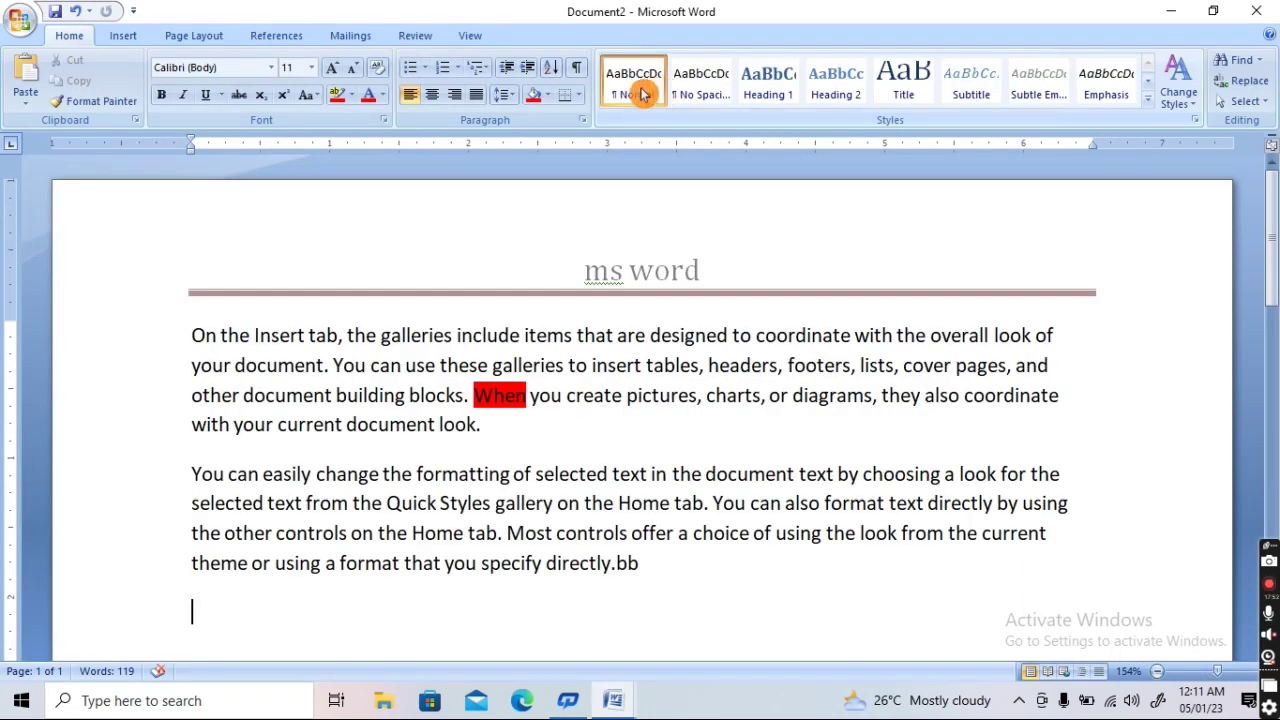
Insert the Alphabet footer, replace its placeholder with the author's name, and close footer editing
{"action": "left_click", "coordinate": [120, 37]}
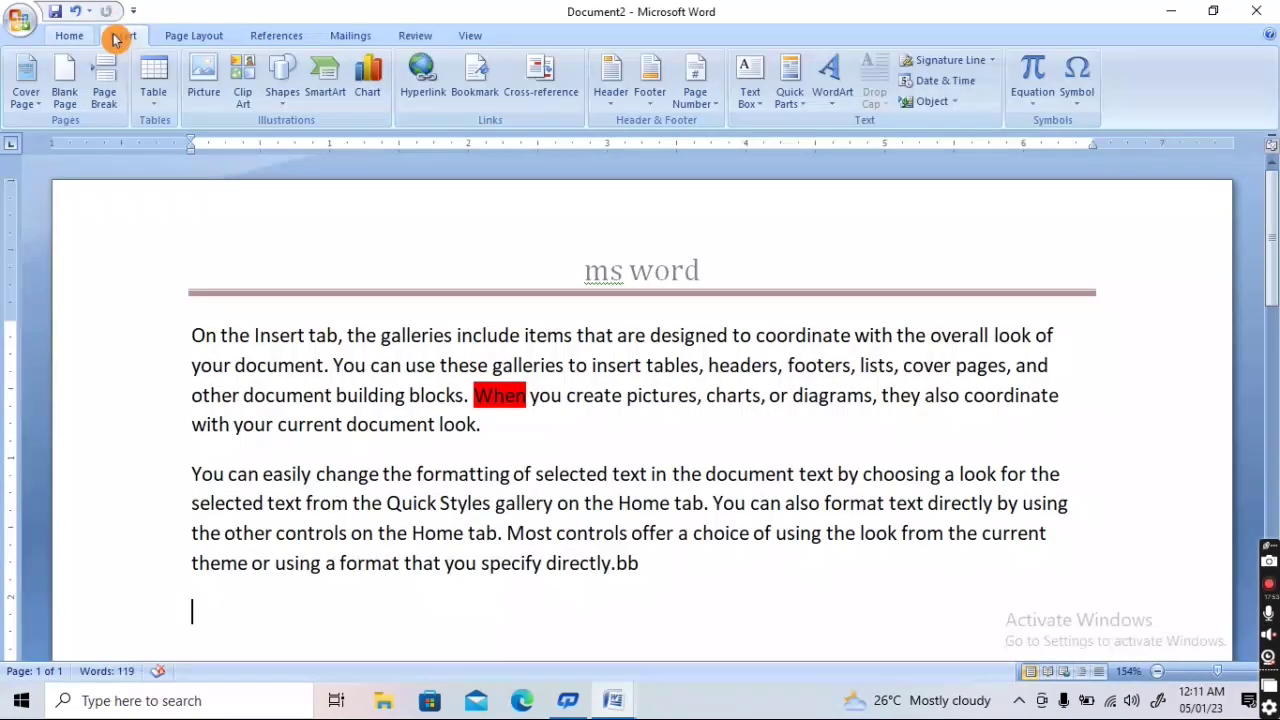
{"action": "left_click", "coordinate": [662, 97]}
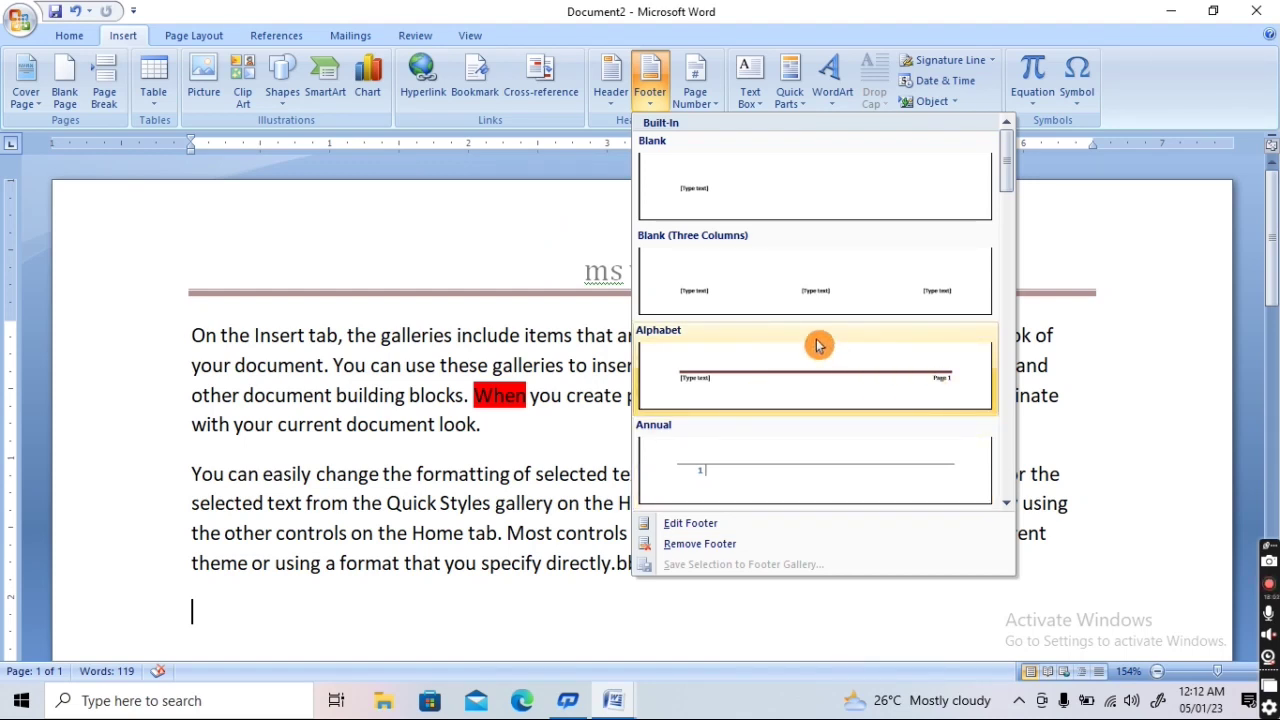
{"action": "left_click", "coordinate": [744, 374]}
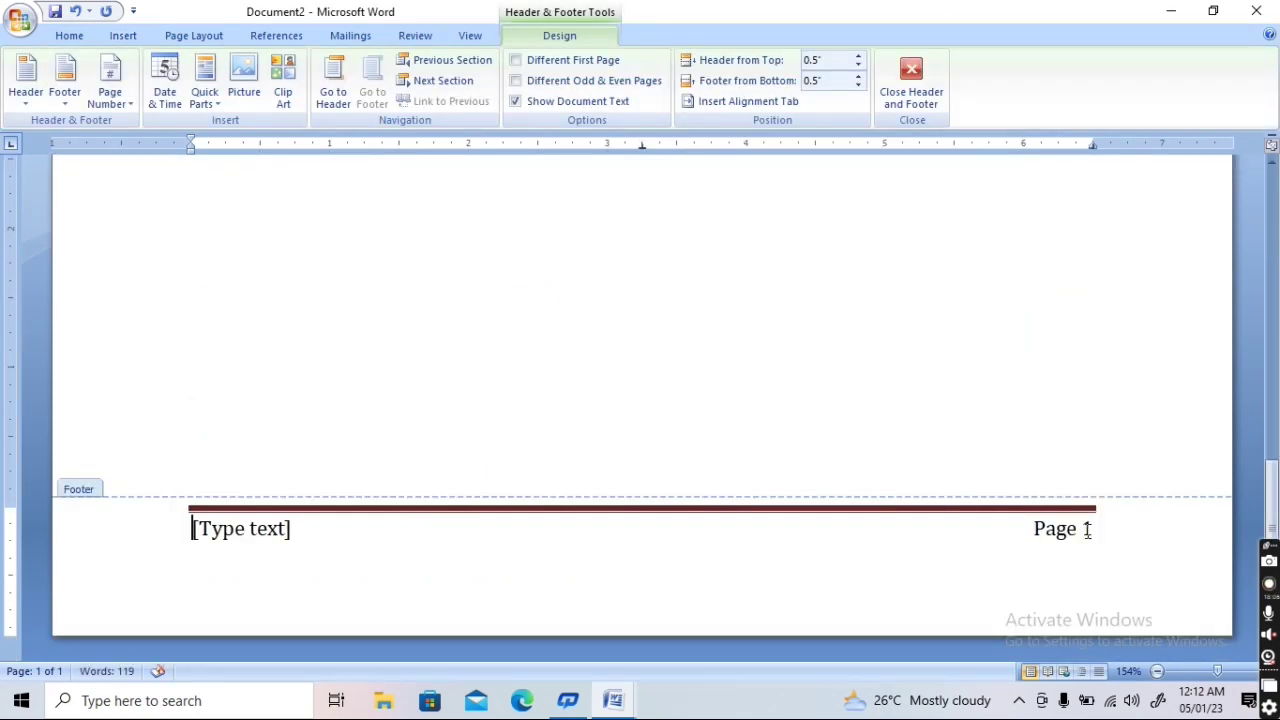
{"action": "left_click", "coordinate": [244, 536]}
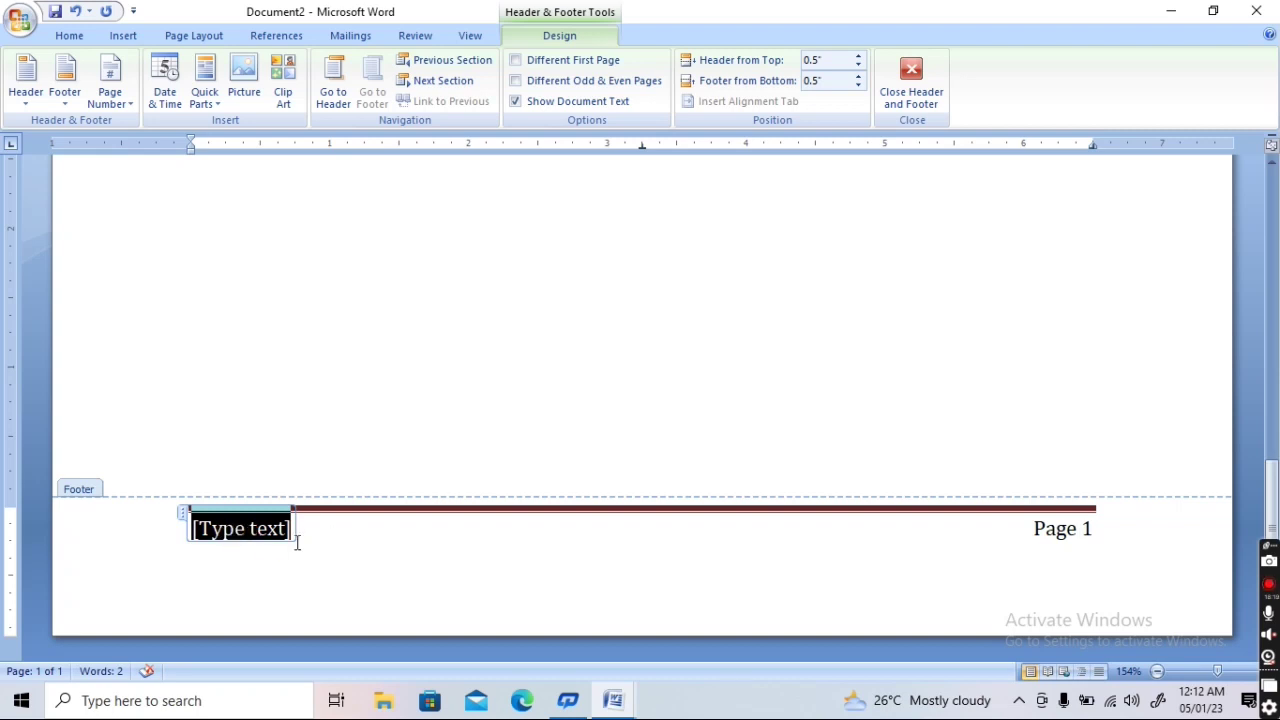
{"action": "left_click", "coordinate": [276, 537]}
{"action": "type", "text": "v"}
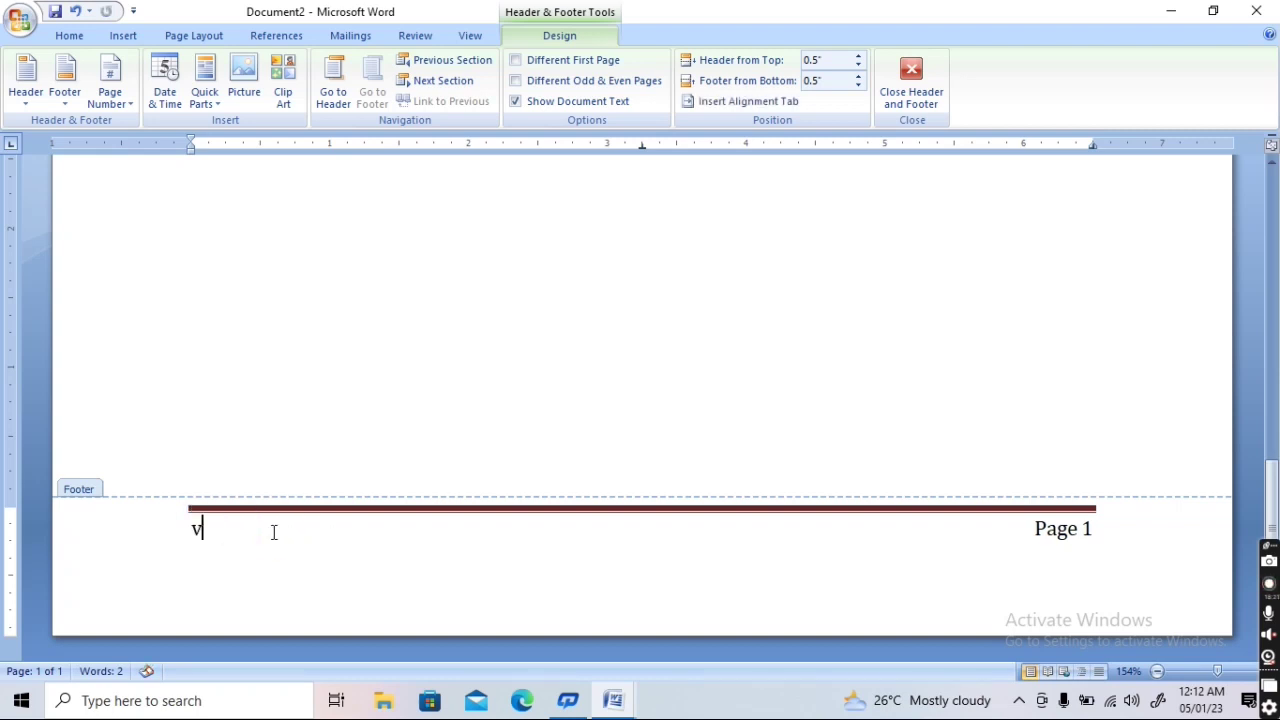
{"action": "type", "text": "ijay"}
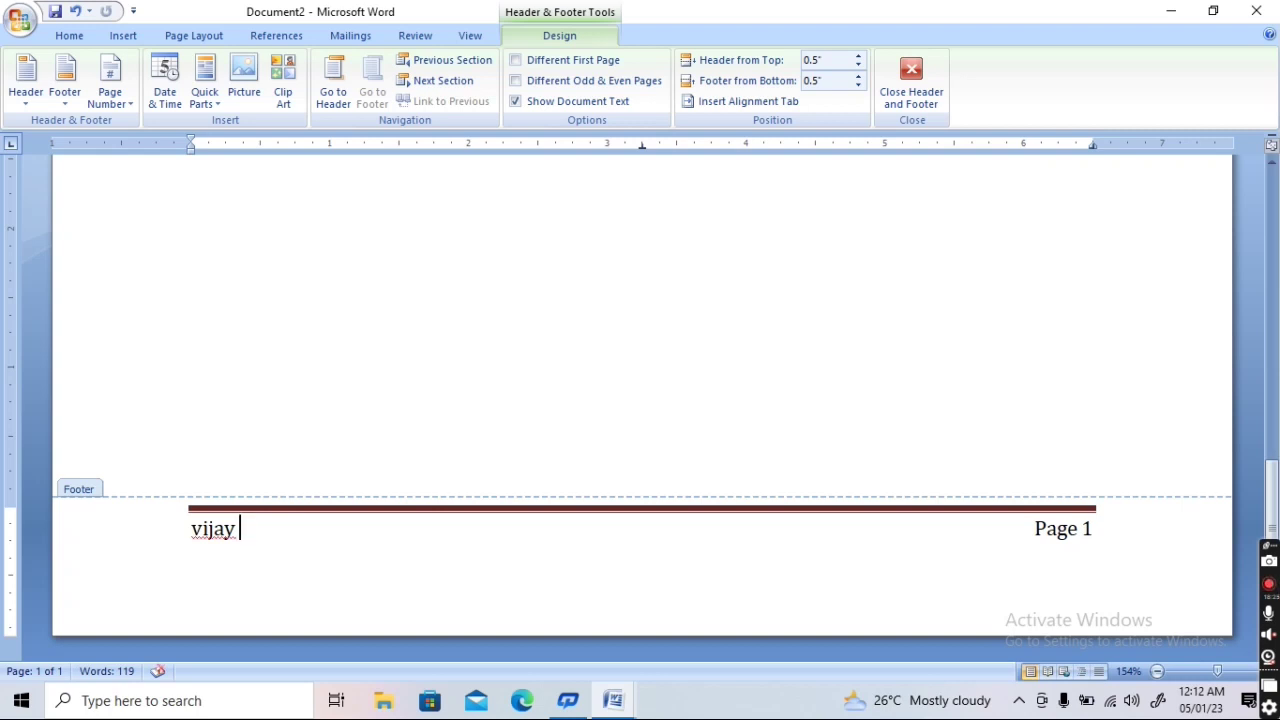
{"action": "left_click", "coordinate": [274, 466]}
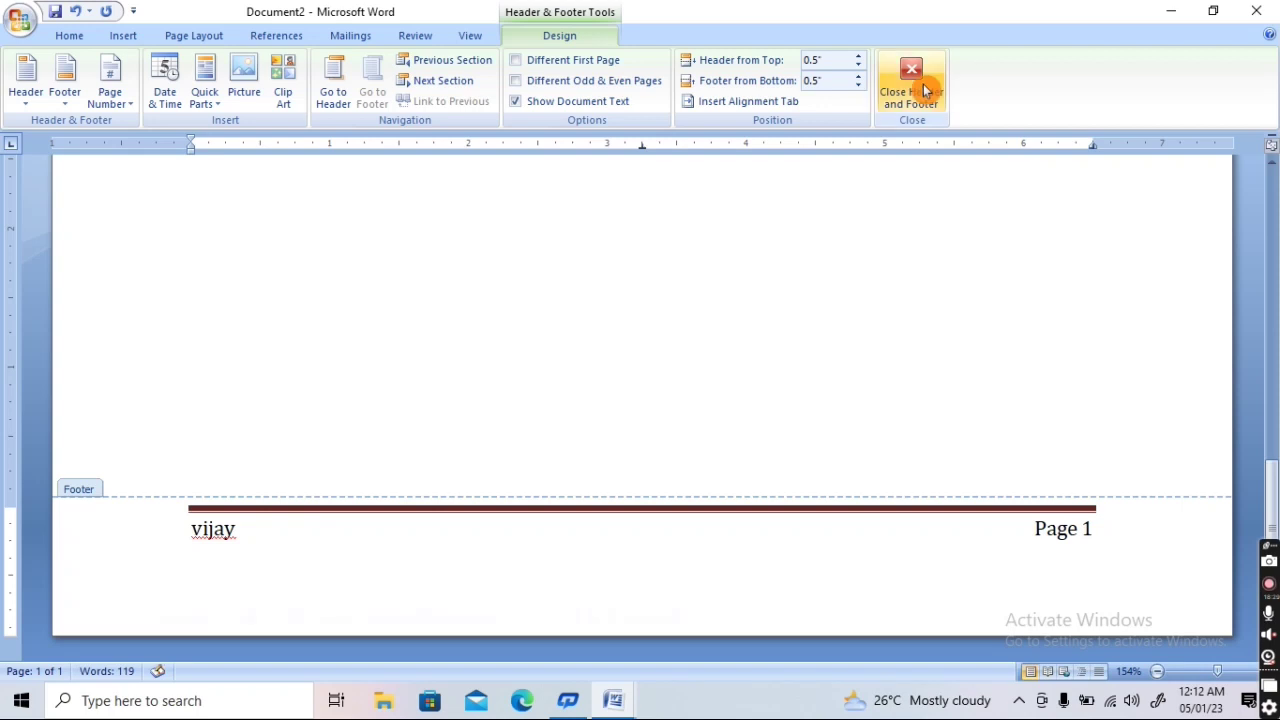
{"action": "left_click", "coordinate": [912, 84]}
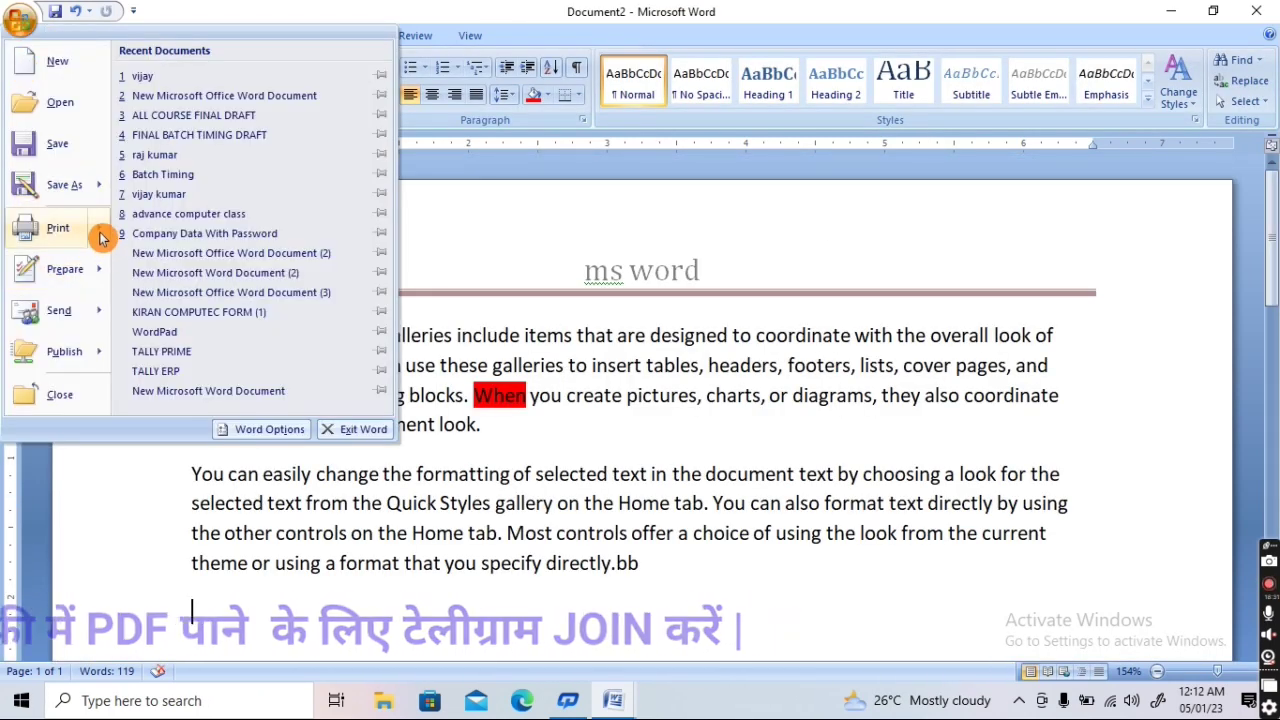
{"action": "mouse_move", "coordinate": [98, 228]}
{"action": "left_click", "coordinate": [207, 212]}
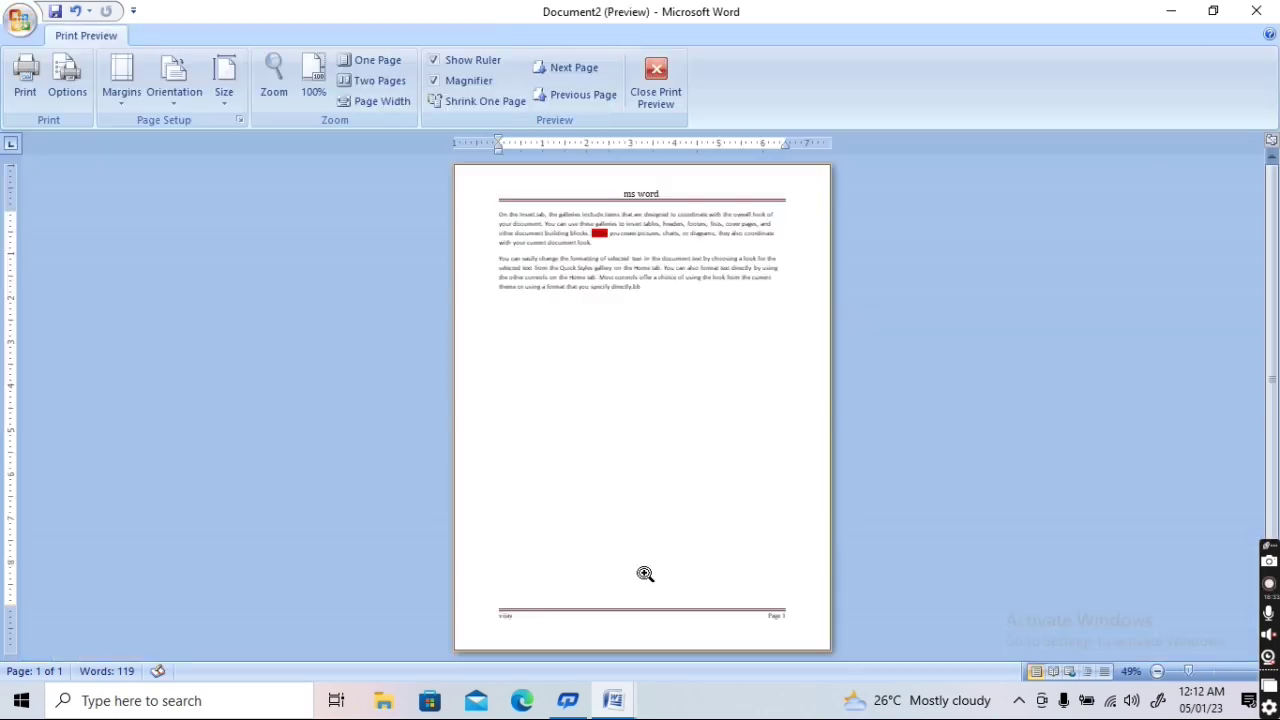
{"action": "left_click", "coordinate": [631, 569]}
{"action": "scroll", "coordinate": [634, 571], "scroll_direction": "up", "scroll_amount": 10}
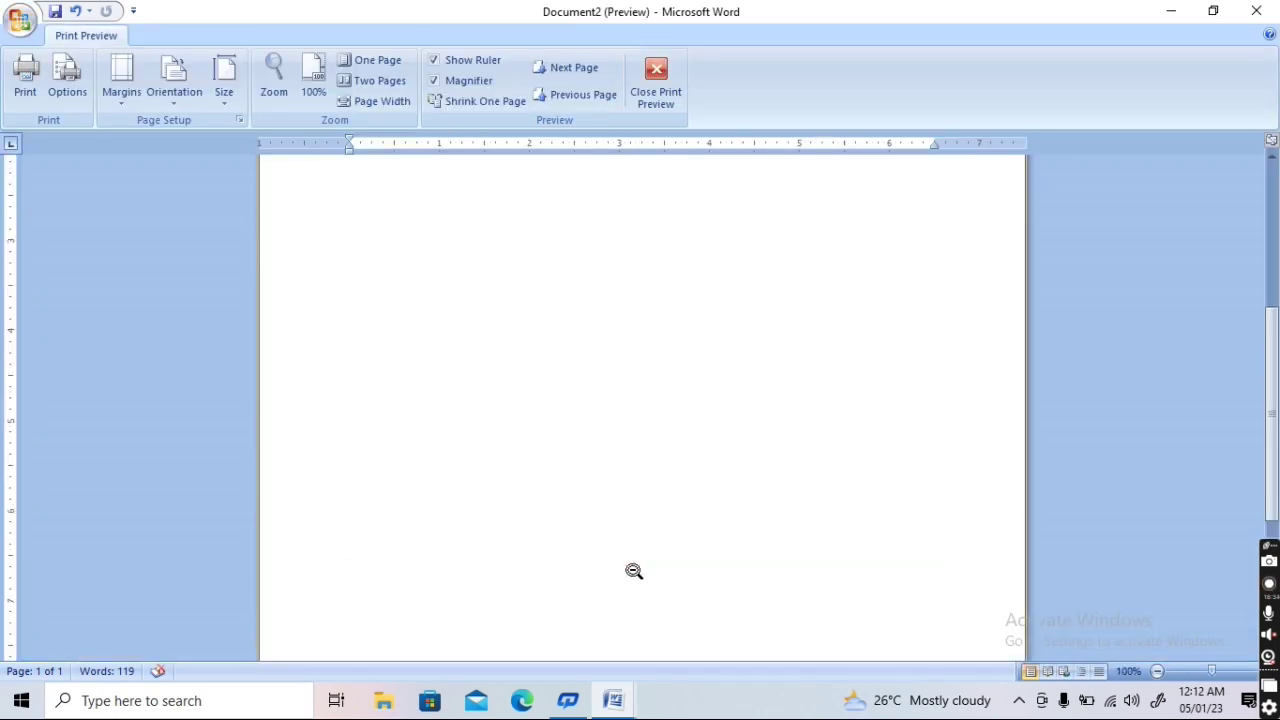
{"action": "scroll", "coordinate": [634, 571], "scroll_direction": "down", "scroll_amount": 3}
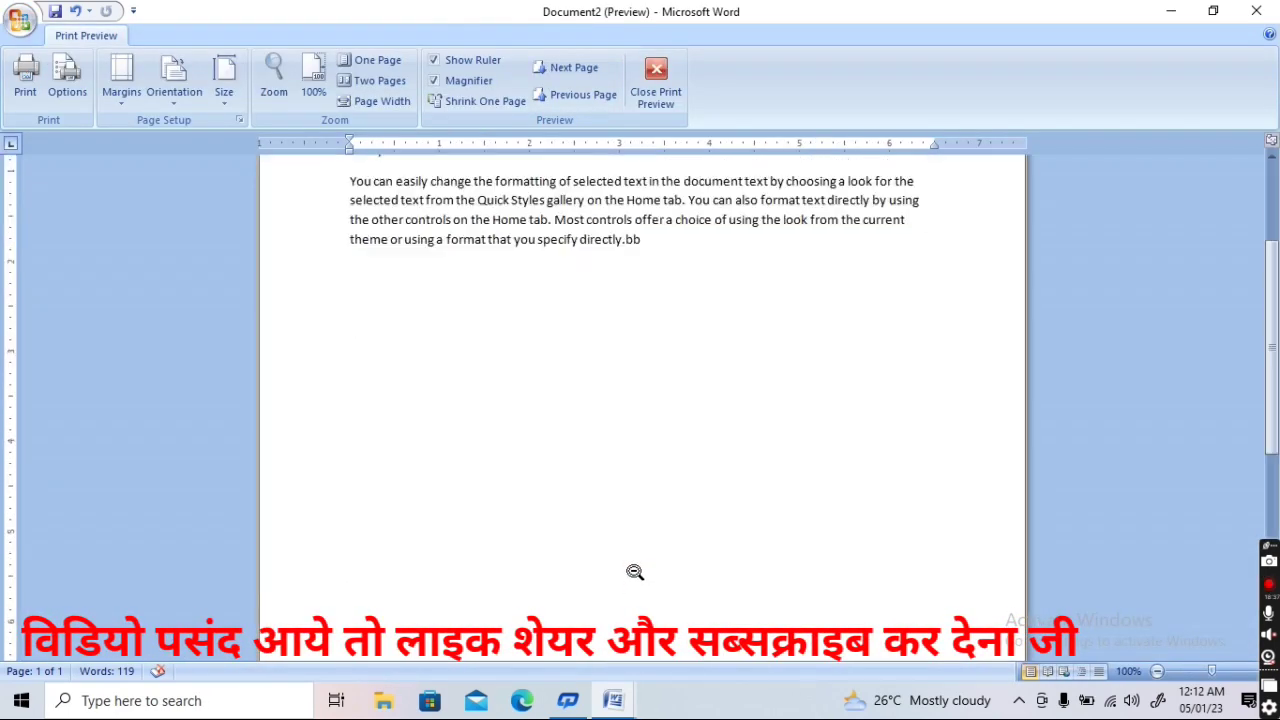
{"action": "scroll", "coordinate": [634, 571], "scroll_direction": "down", "scroll_amount": 3}
{"action": "scroll", "coordinate": [634, 571], "scroll_direction": "up", "scroll_amount": 3}
{"action": "scroll", "coordinate": [634, 571], "scroll_direction": "up", "scroll_amount": 3}
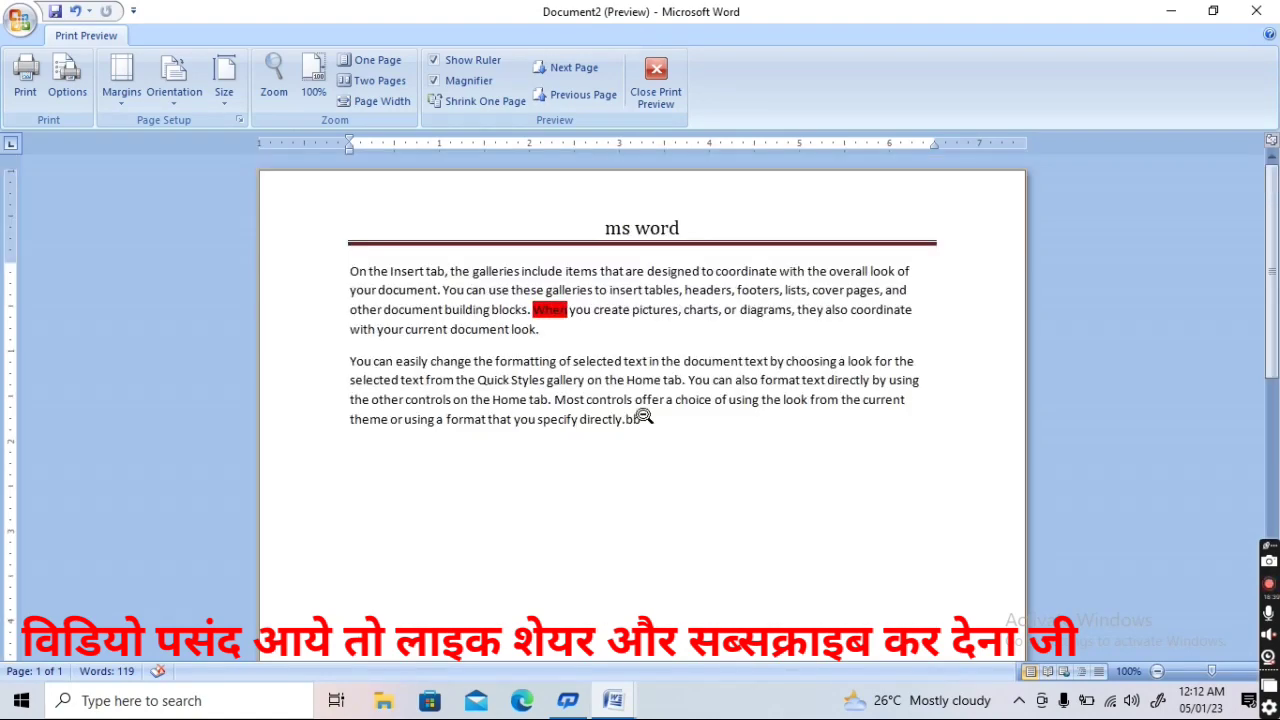
{"action": "left_click", "coordinate": [655, 86]}
Wrap the header title 'ms word' in quotation marks and close header editing
{"action": "left_click", "coordinate": [123, 35]}
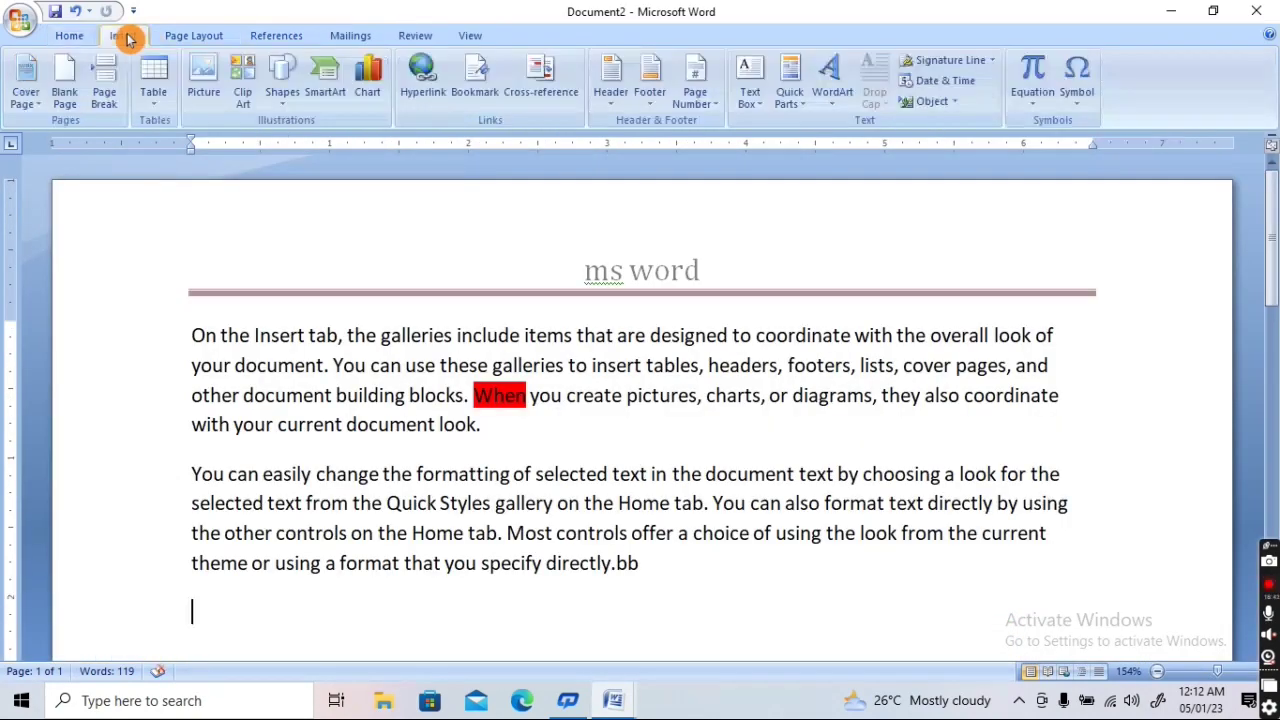
{"action": "left_click", "coordinate": [612, 98]}
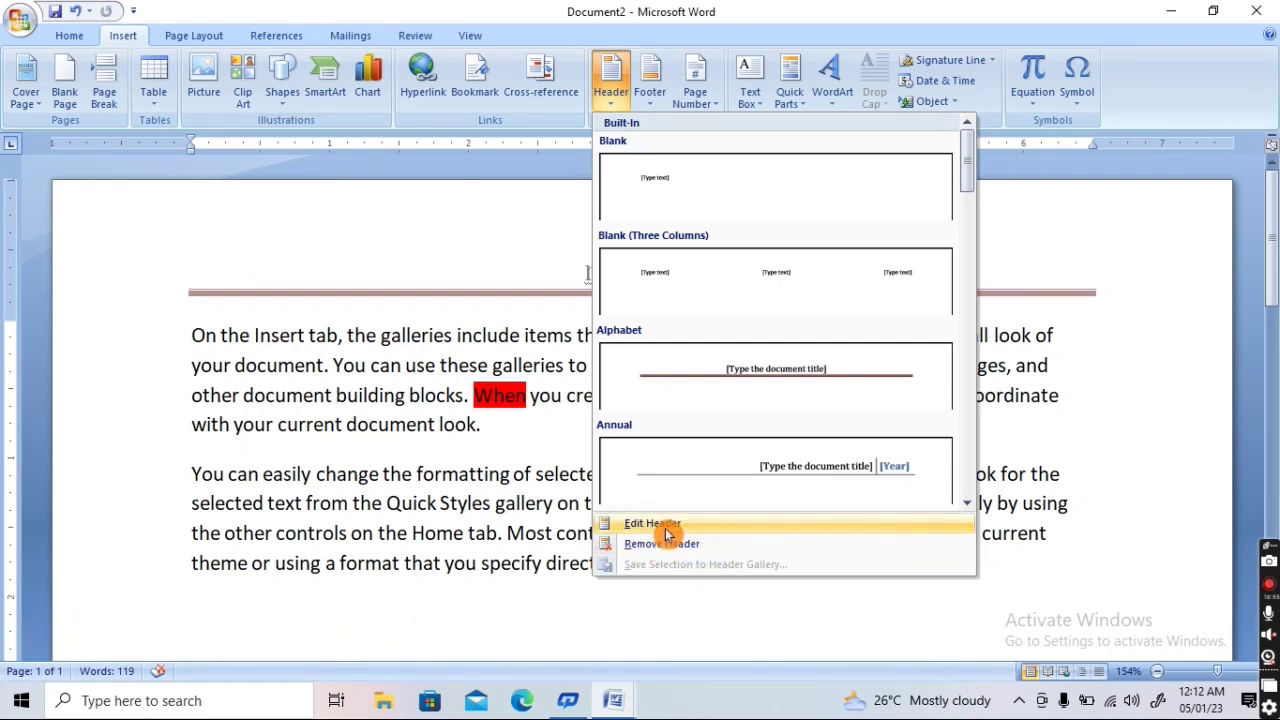
{"action": "left_click", "coordinate": [668, 525]}
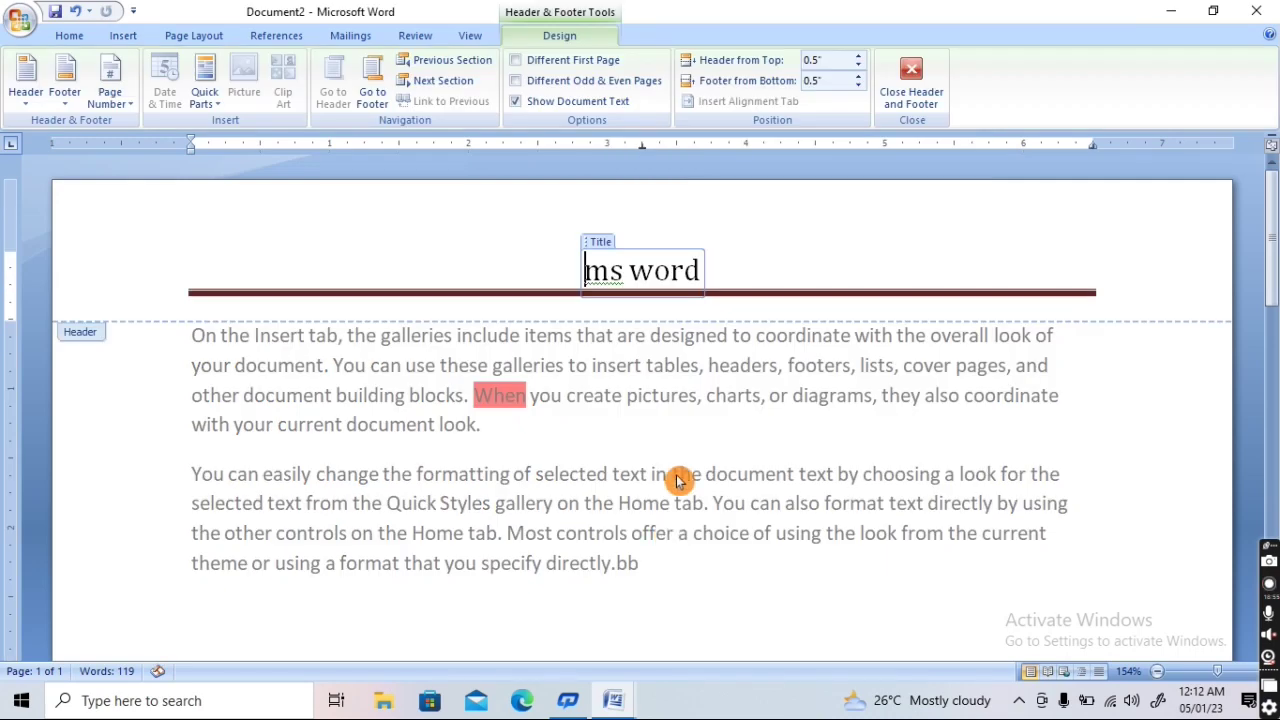
{"action": "type", "text": "“"}
{"action": "left_click", "coordinate": [612, 262]}
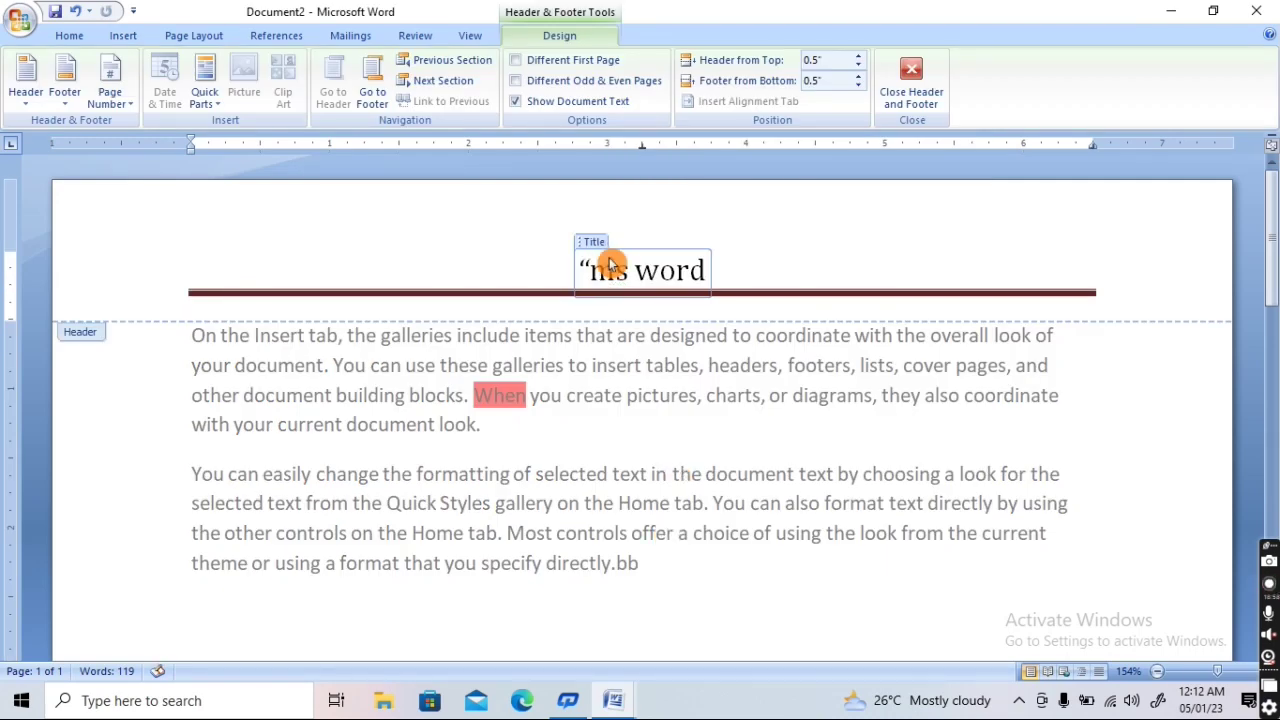
{"action": "key", "text": "Right"}
{"action": "key", "text": "Right"}
{"action": "key", "text": "Right"}
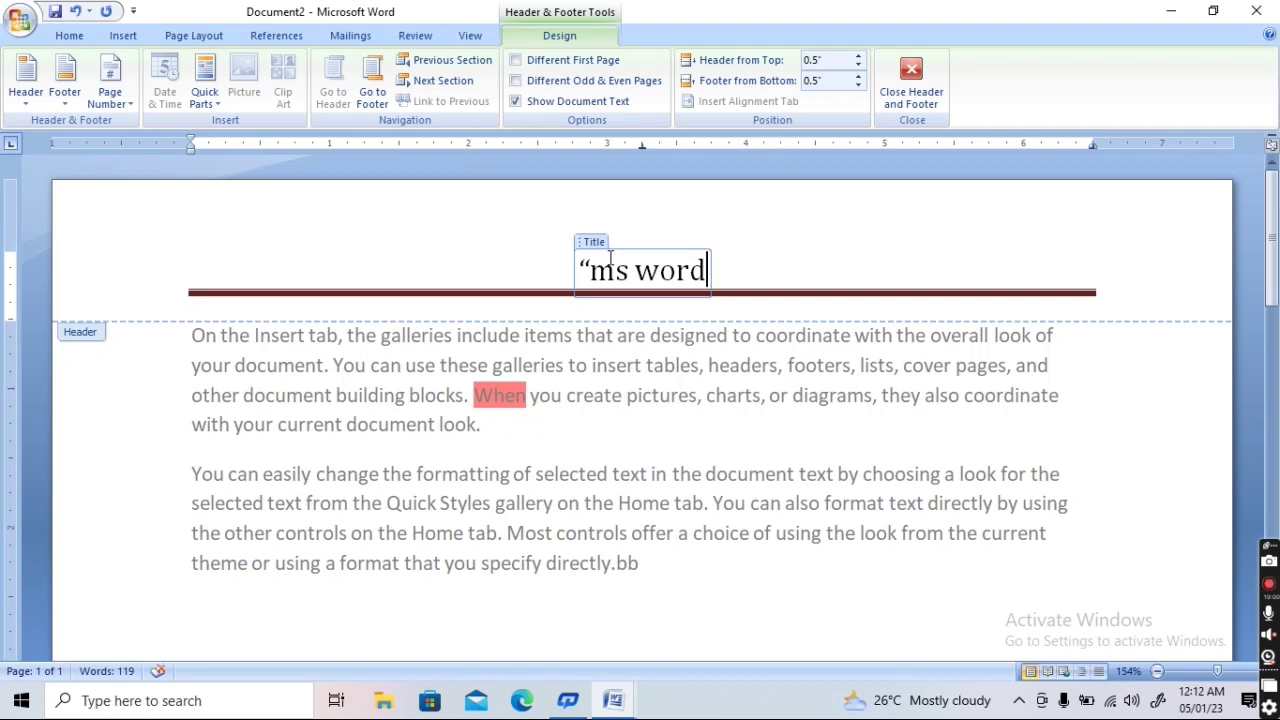
{"action": "type", "text": "”"}
{"action": "left_click", "coordinate": [612, 263]}
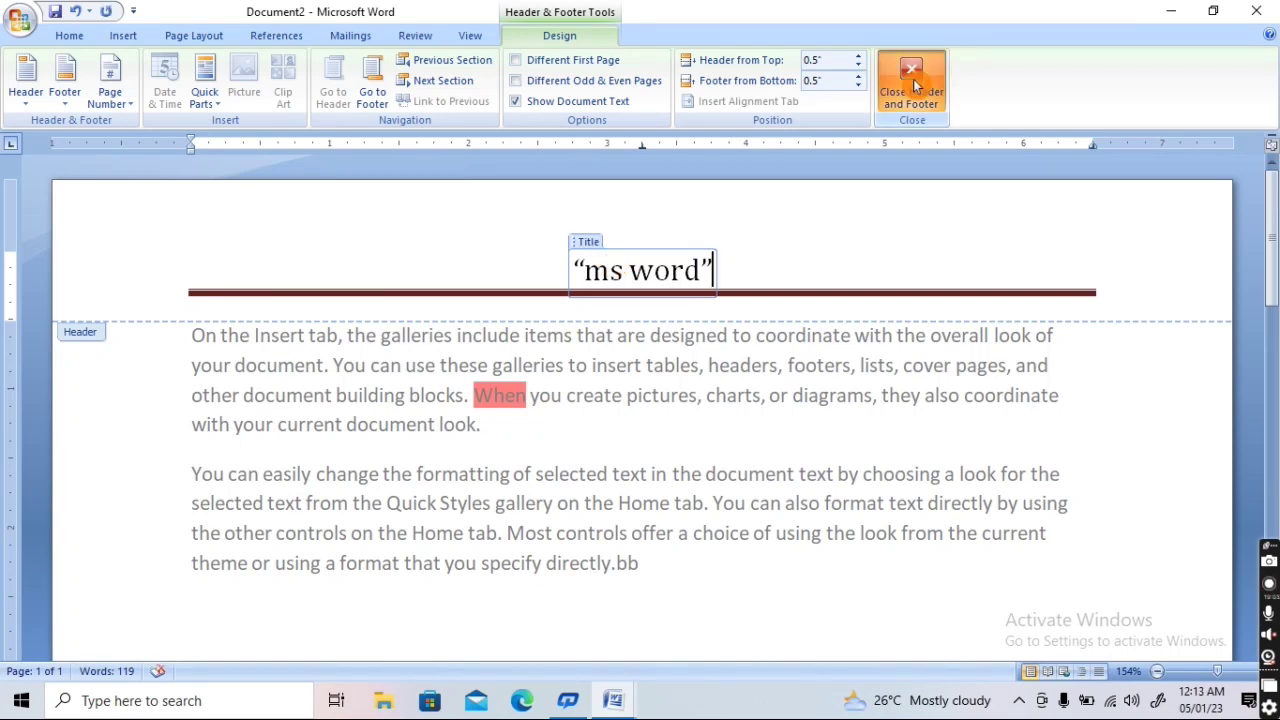
{"action": "left_click", "coordinate": [913, 87]}
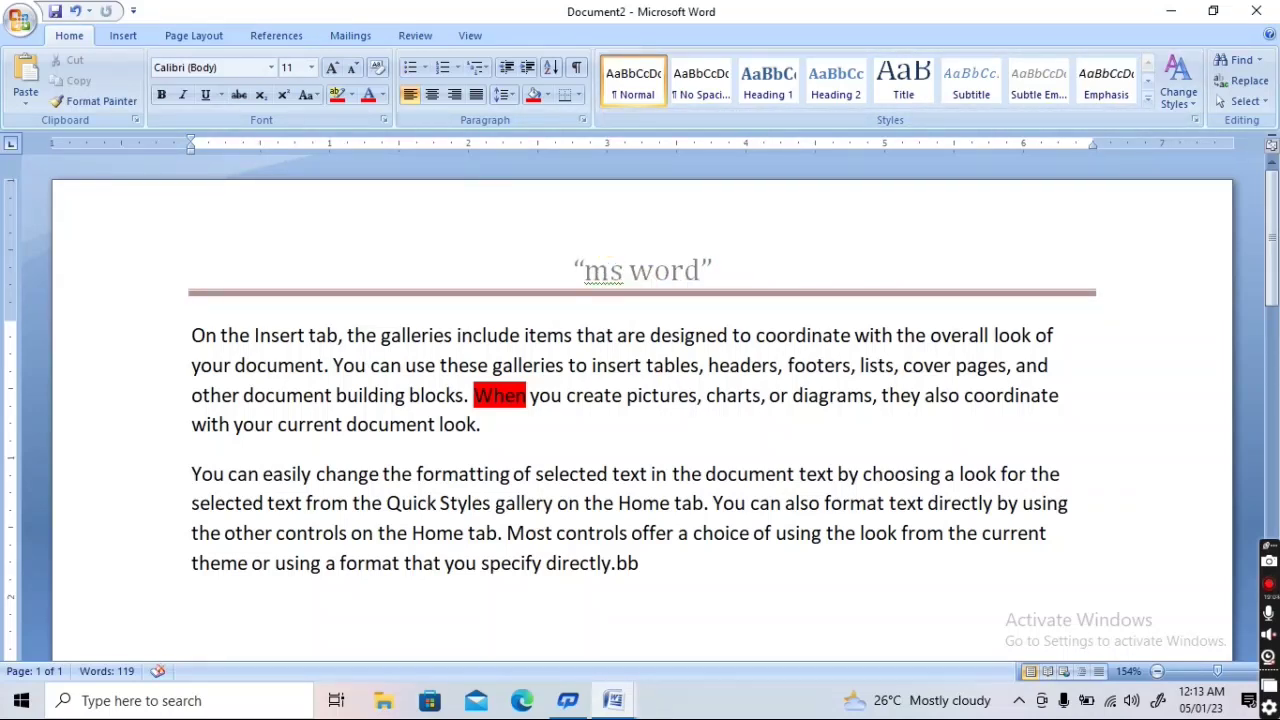
Remove the document's header from the Insert tab's Header menu
{"action": "left_click", "coordinate": [125, 38]}
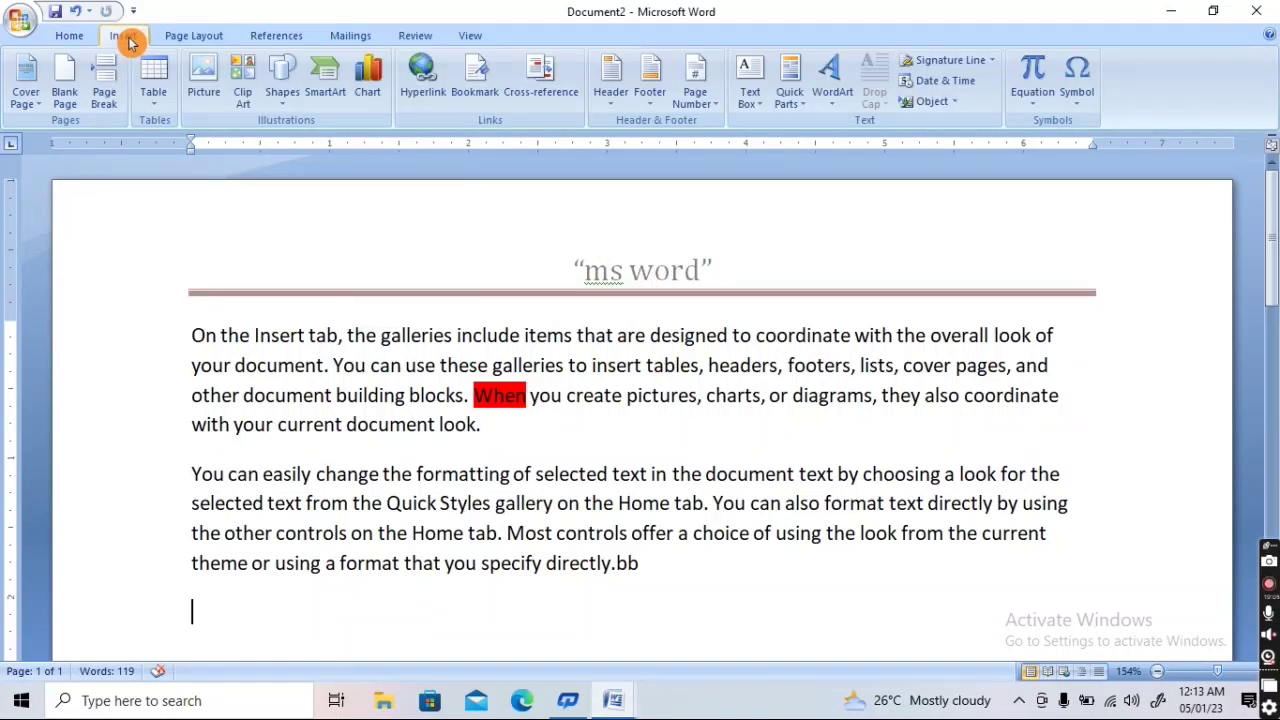
{"action": "left_click", "coordinate": [611, 82]}
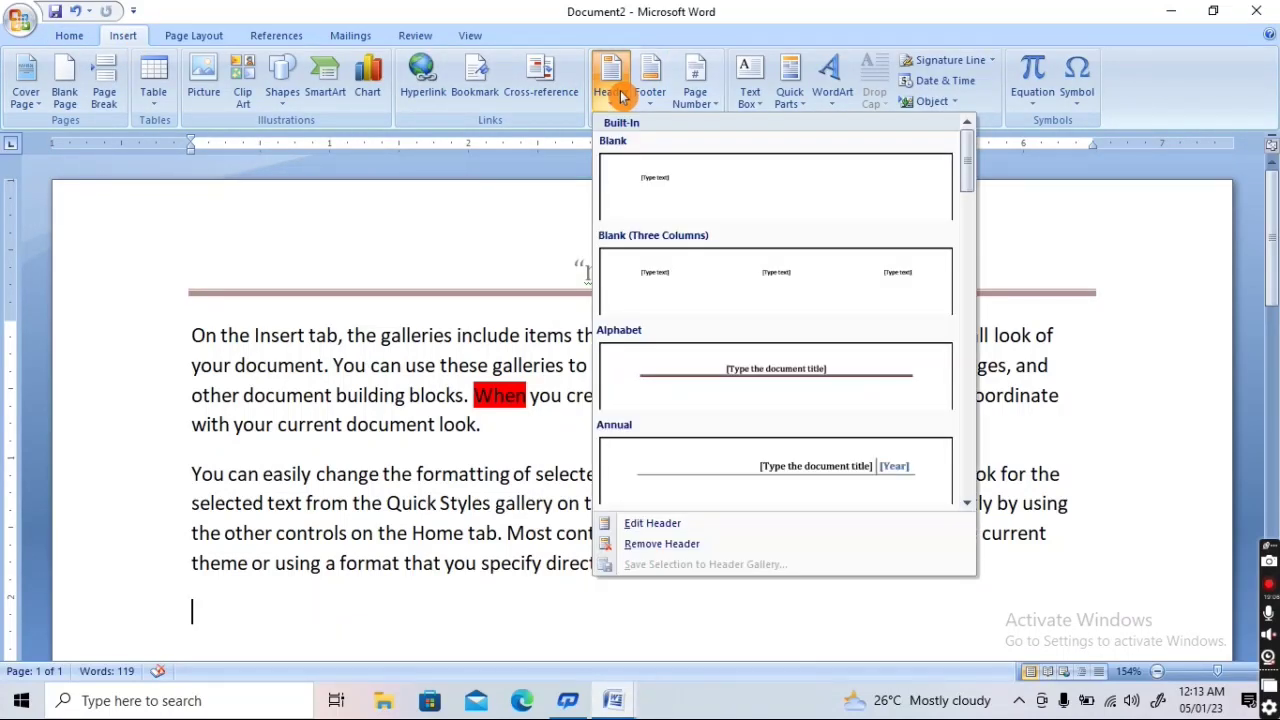
{"action": "left_click", "coordinate": [689, 548]}
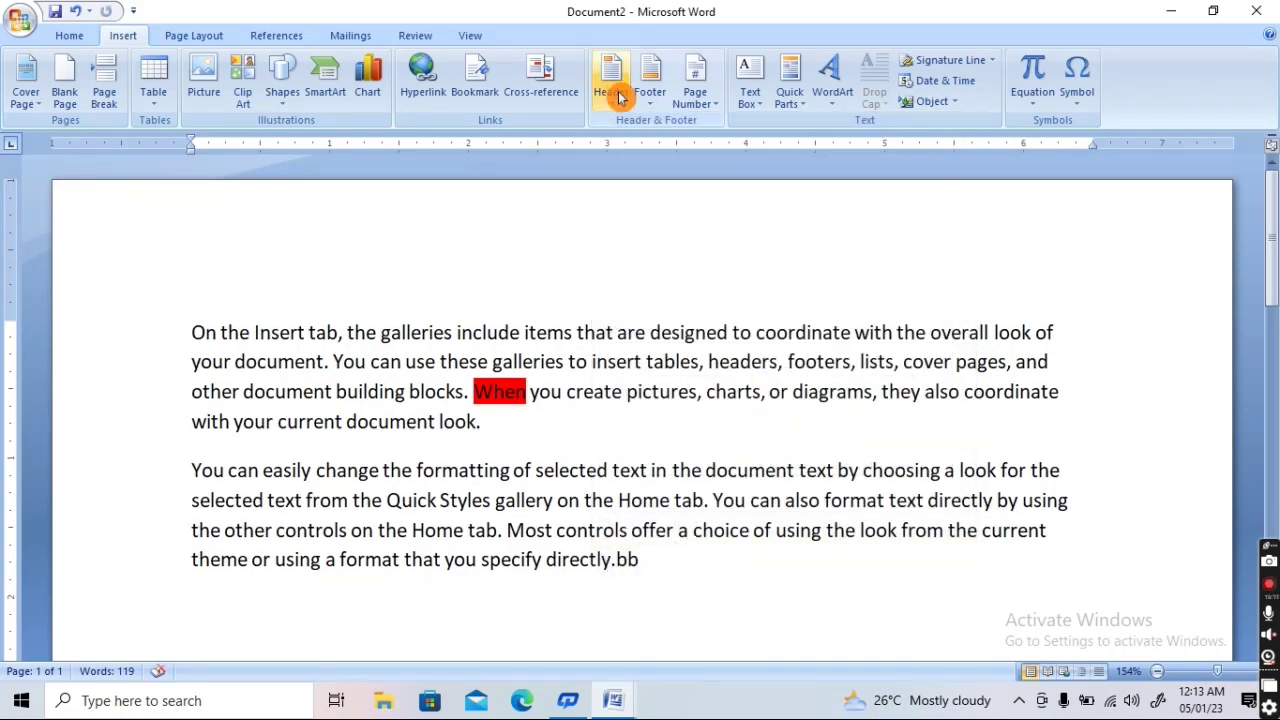
Remove the footer as well, leaving only the two body paragraphs
{"action": "left_click", "coordinate": [649, 85]}
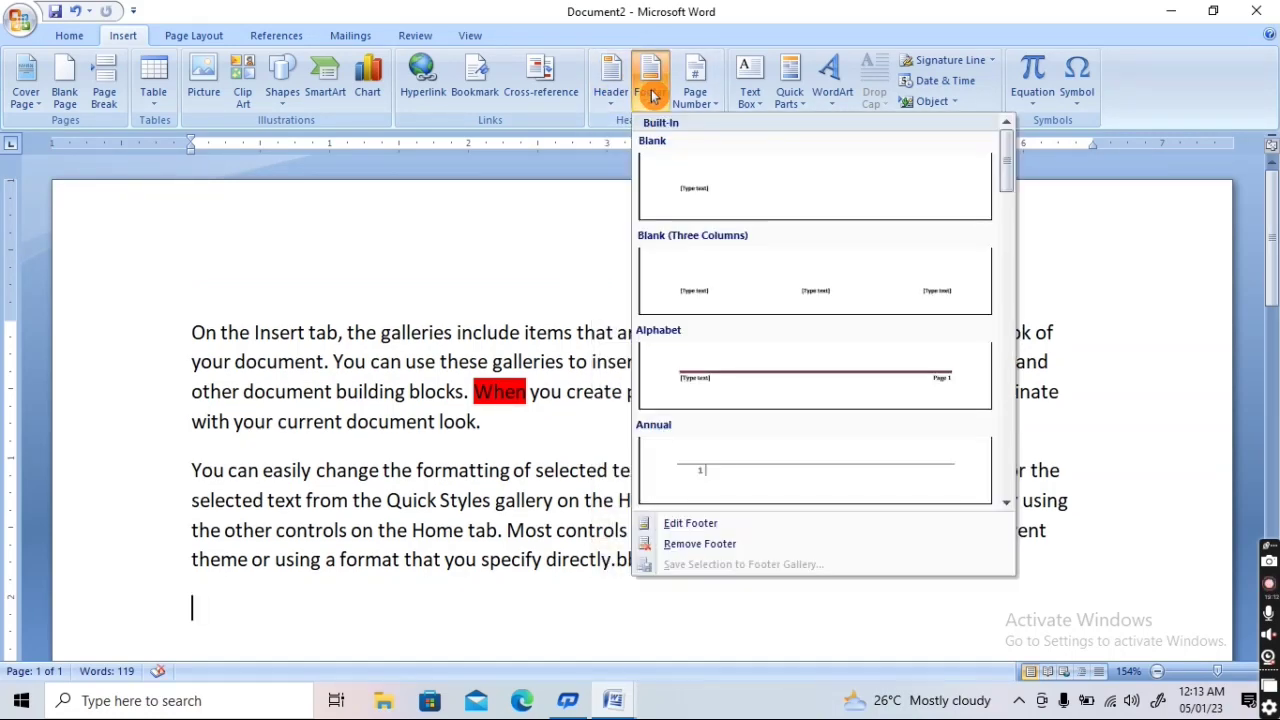
{"action": "left_click", "coordinate": [683, 548]}
{"action": "scroll", "coordinate": [684, 535], "scroll_direction": "down", "scroll_amount": 10}
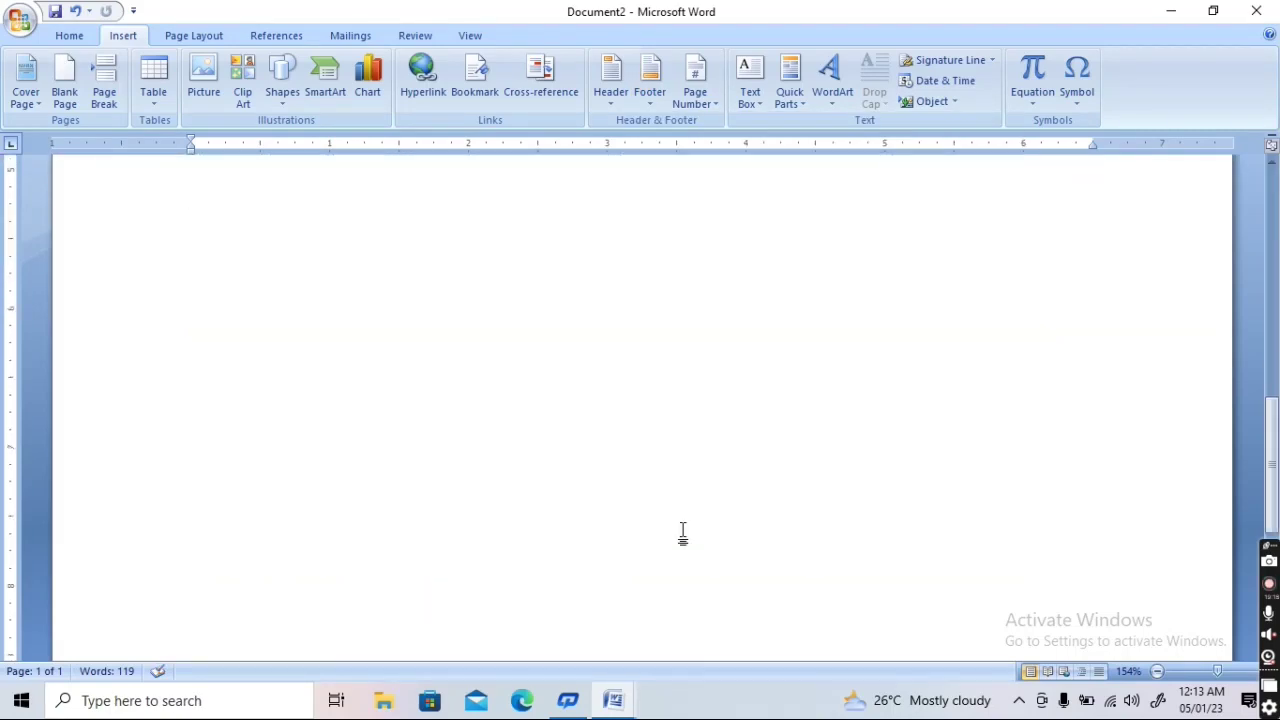
{"action": "scroll", "coordinate": [684, 529], "scroll_direction": "up", "scroll_amount": 10}
{"action": "scroll", "coordinate": [684, 530], "scroll_direction": "up", "scroll_amount": 1}
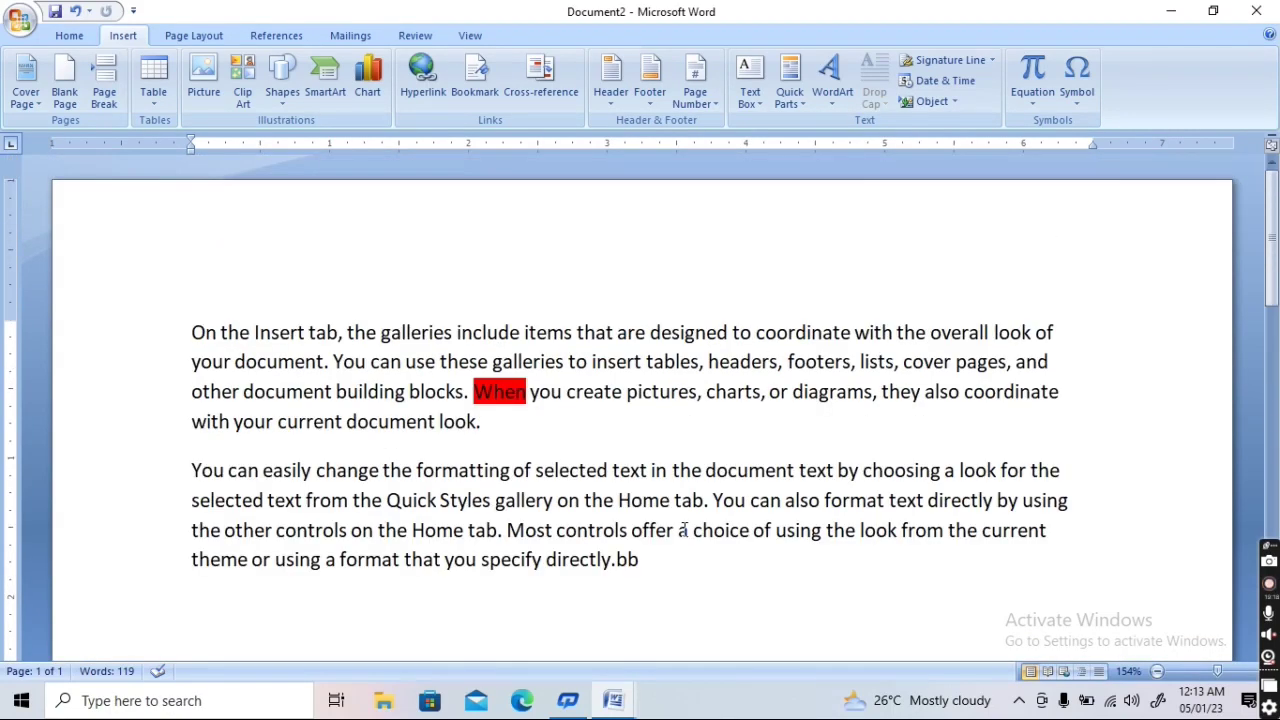
Insert a Plain Number 2 page number centred at the top of the page and close the header
{"action": "left_click", "coordinate": [671, 254]}
{"action": "left_click", "coordinate": [695, 108]}
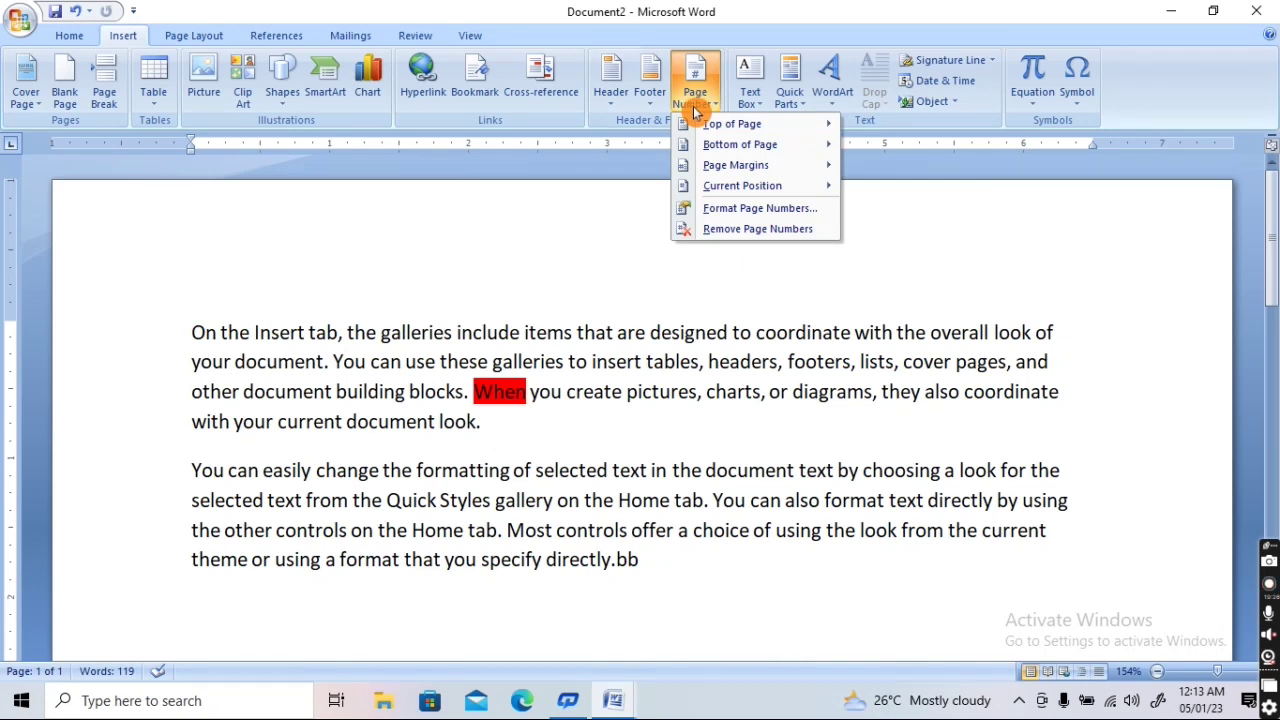
{"action": "mouse_move", "coordinate": [703, 130]}
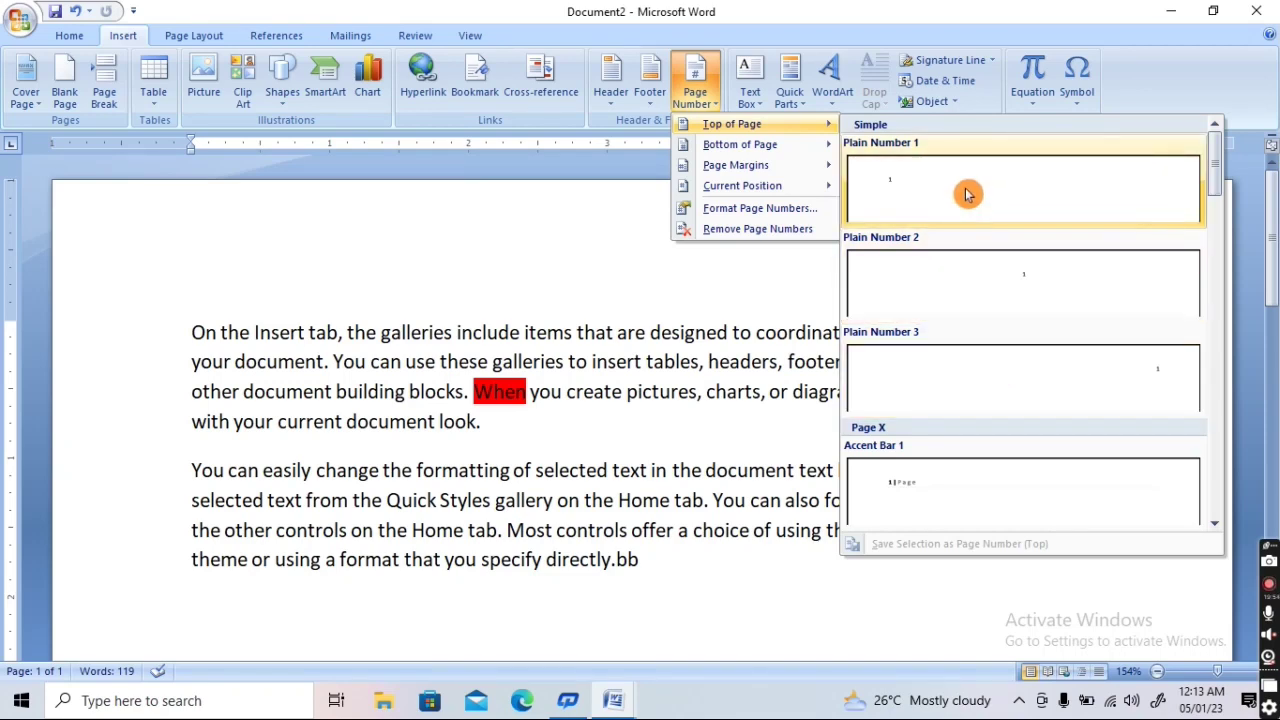
{"action": "left_click", "coordinate": [1024, 284]}
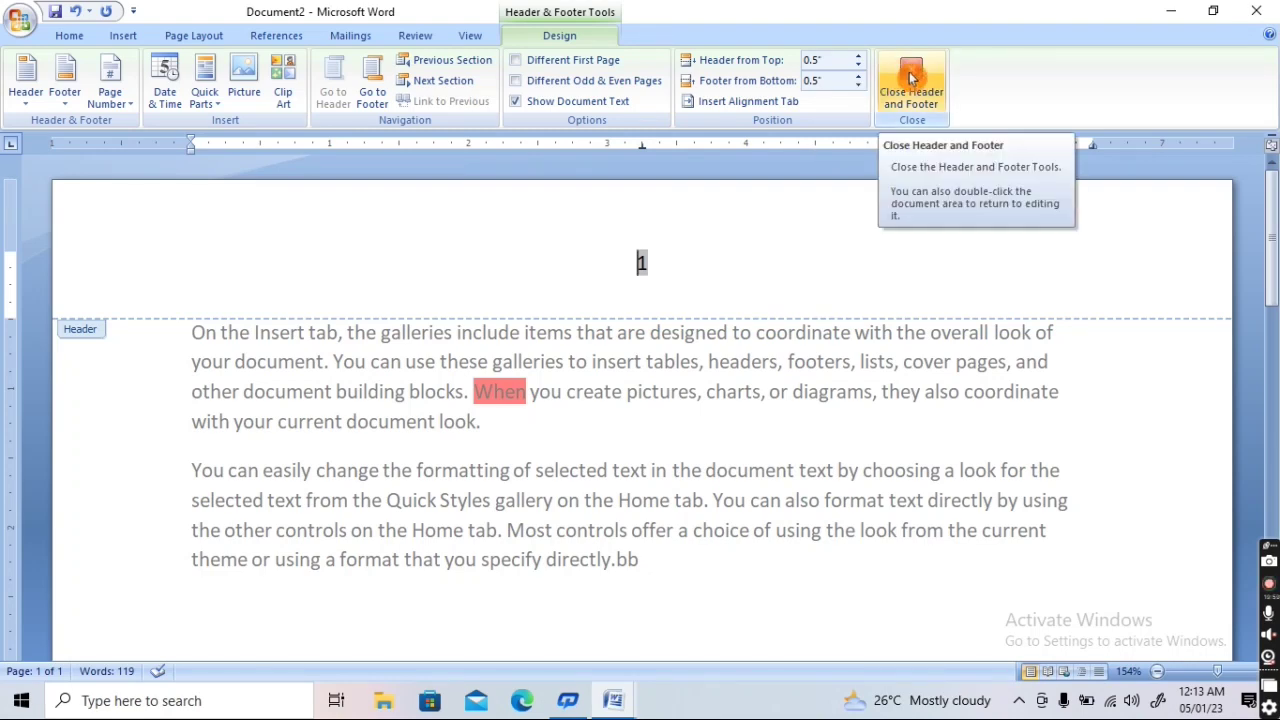
{"action": "left_click", "coordinate": [910, 78]}
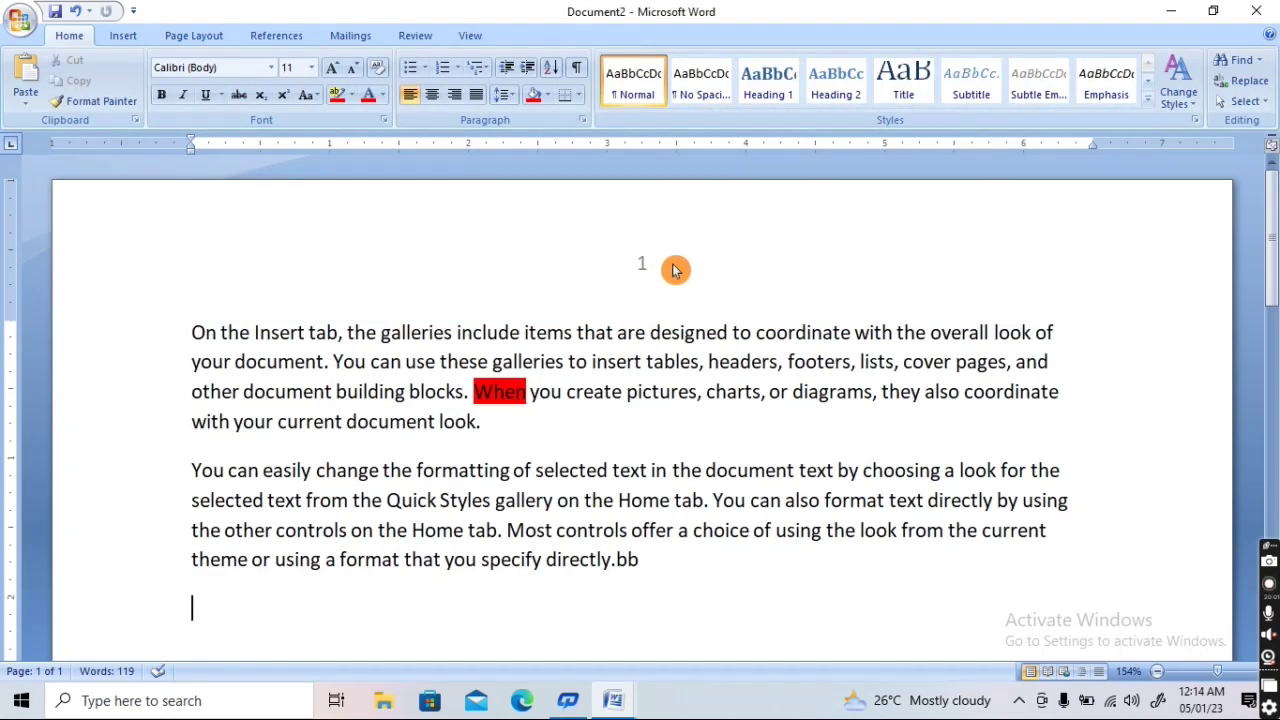
Insert two page breaks so the document spans three pages
{"action": "left_click", "coordinate": [123, 35]}
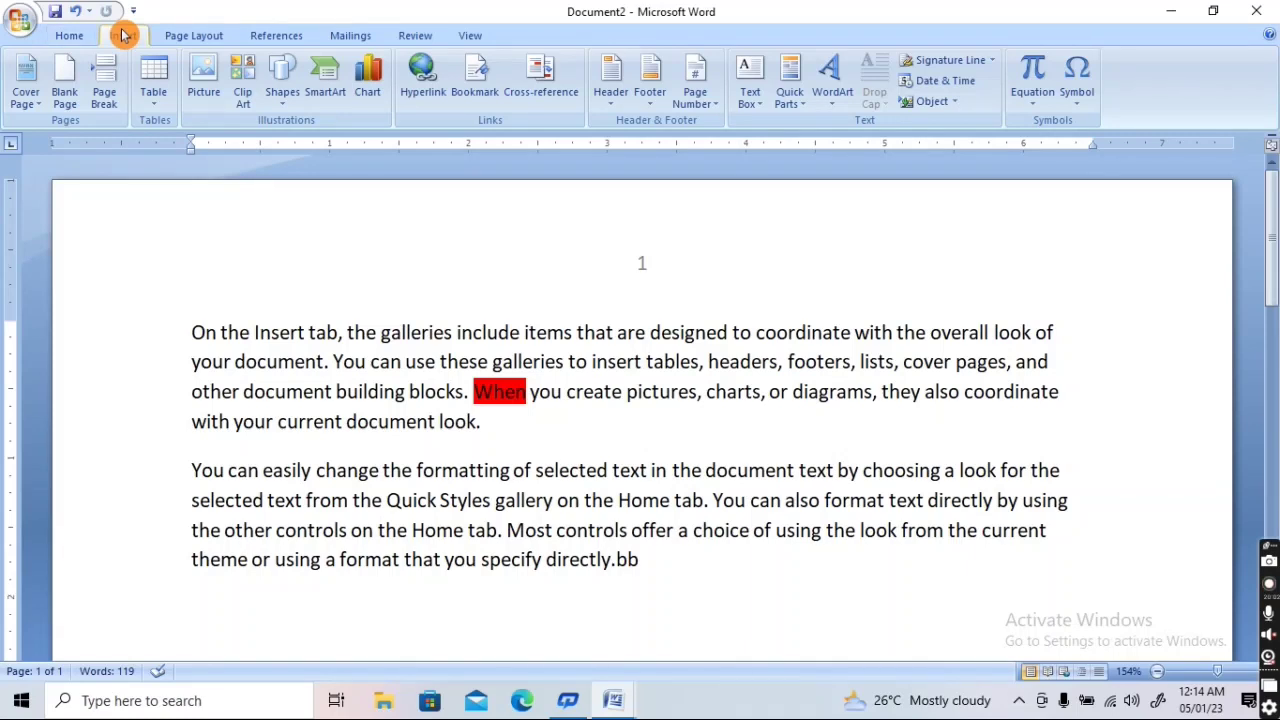
{"action": "left_click", "coordinate": [104, 80]}
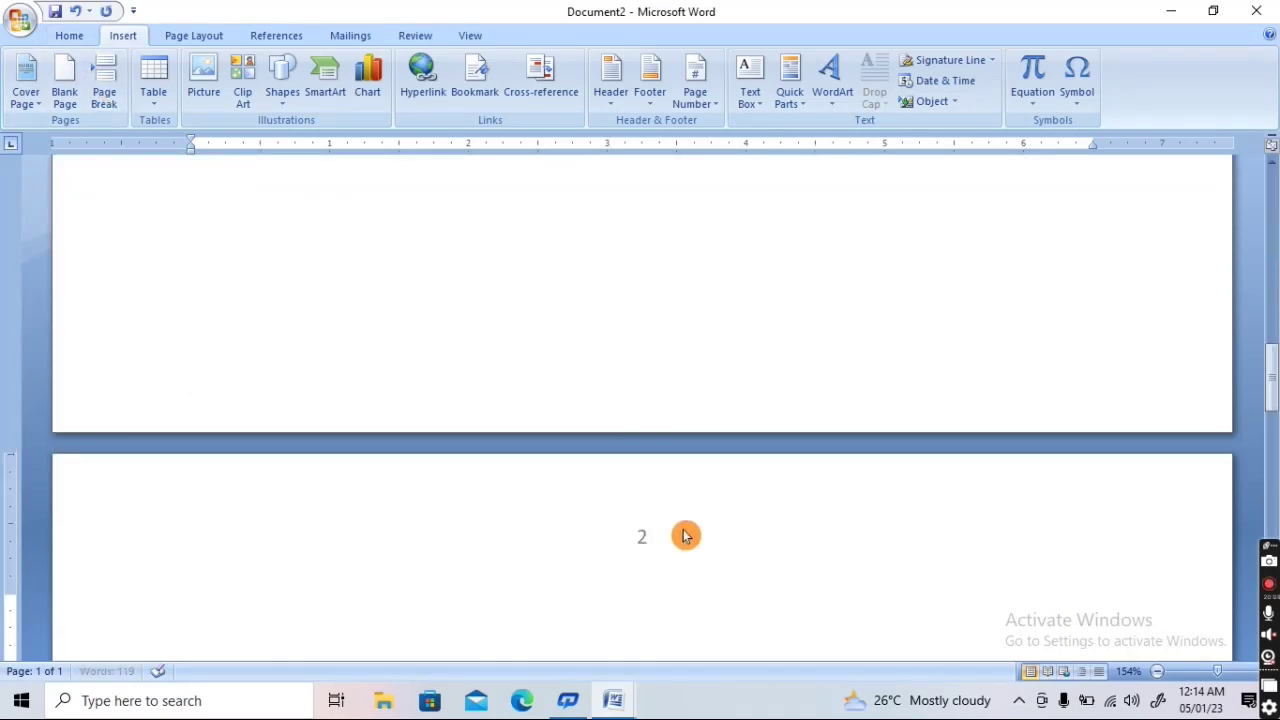
{"action": "left_click", "coordinate": [104, 80]}
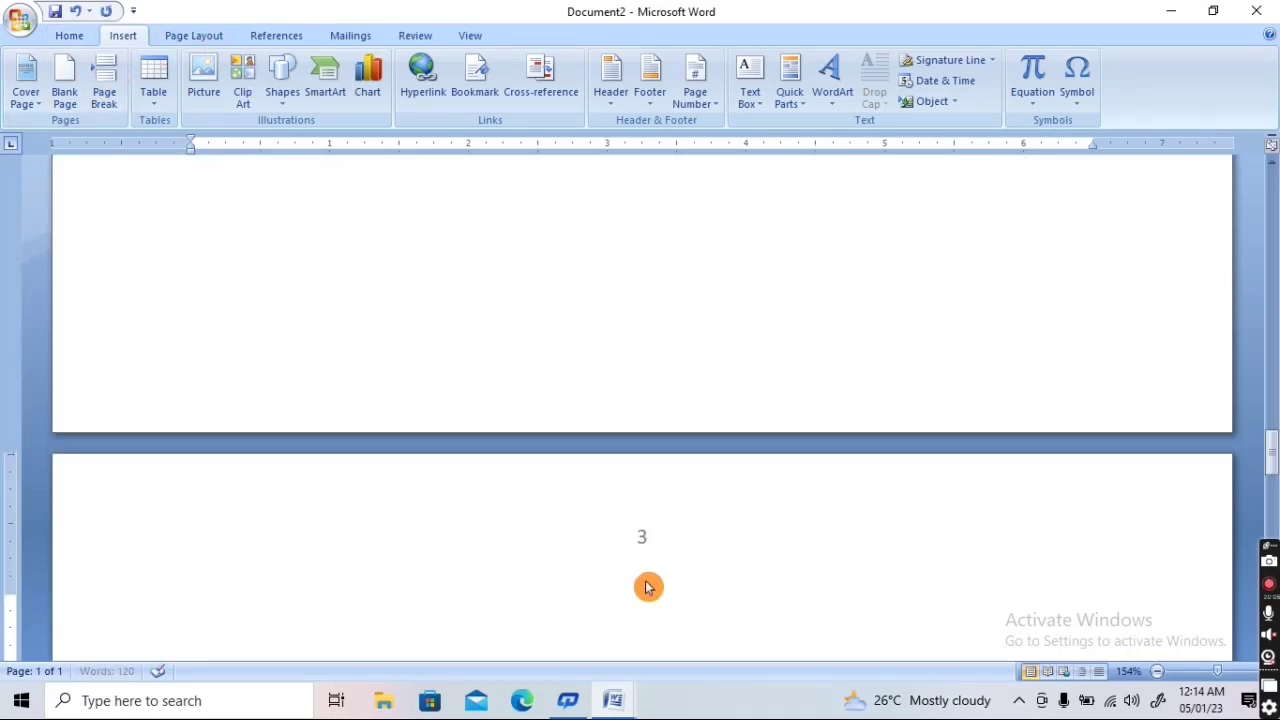
{"action": "key", "text": "BackSpace"}
{"action": "scroll", "coordinate": [646, 587], "scroll_direction": "up", "scroll_amount": 5}
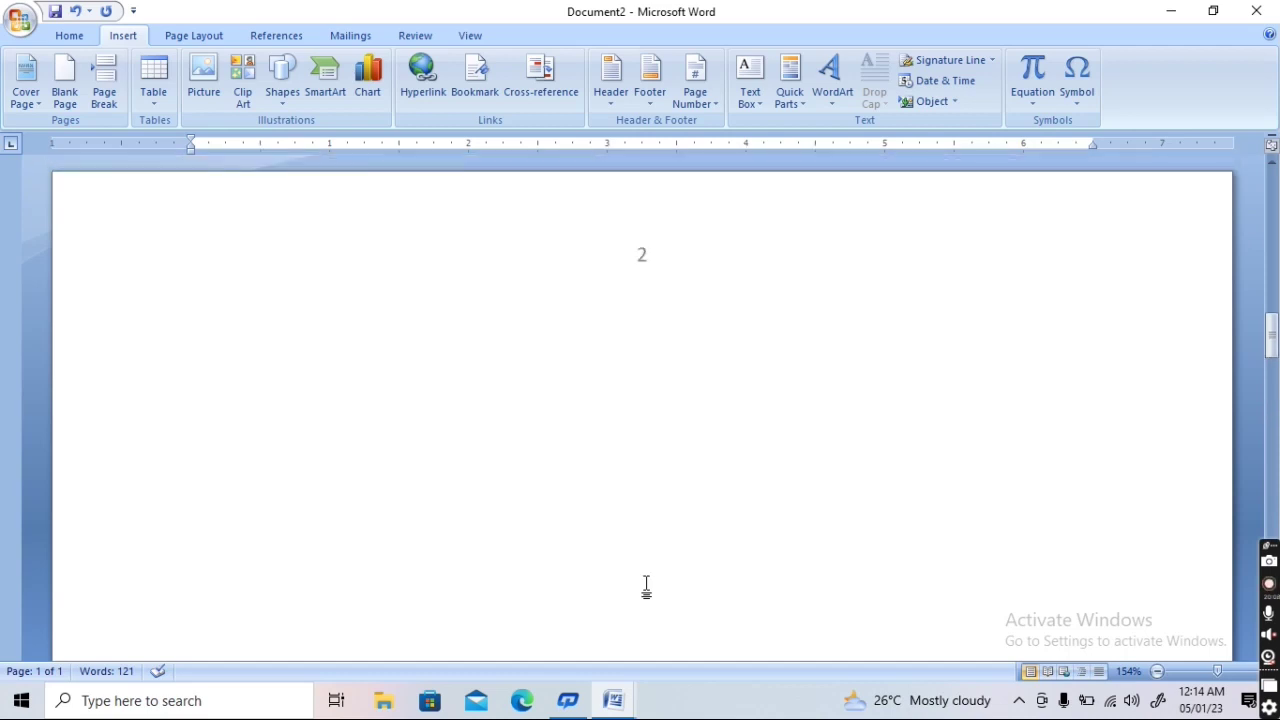
{"action": "scroll", "coordinate": [646, 587], "scroll_direction": "up", "scroll_amount": 4}
{"action": "scroll", "coordinate": [651, 574], "scroll_direction": "up", "scroll_amount": 6}
{"action": "scroll", "coordinate": [651, 566], "scroll_direction": "up", "scroll_amount": 6}
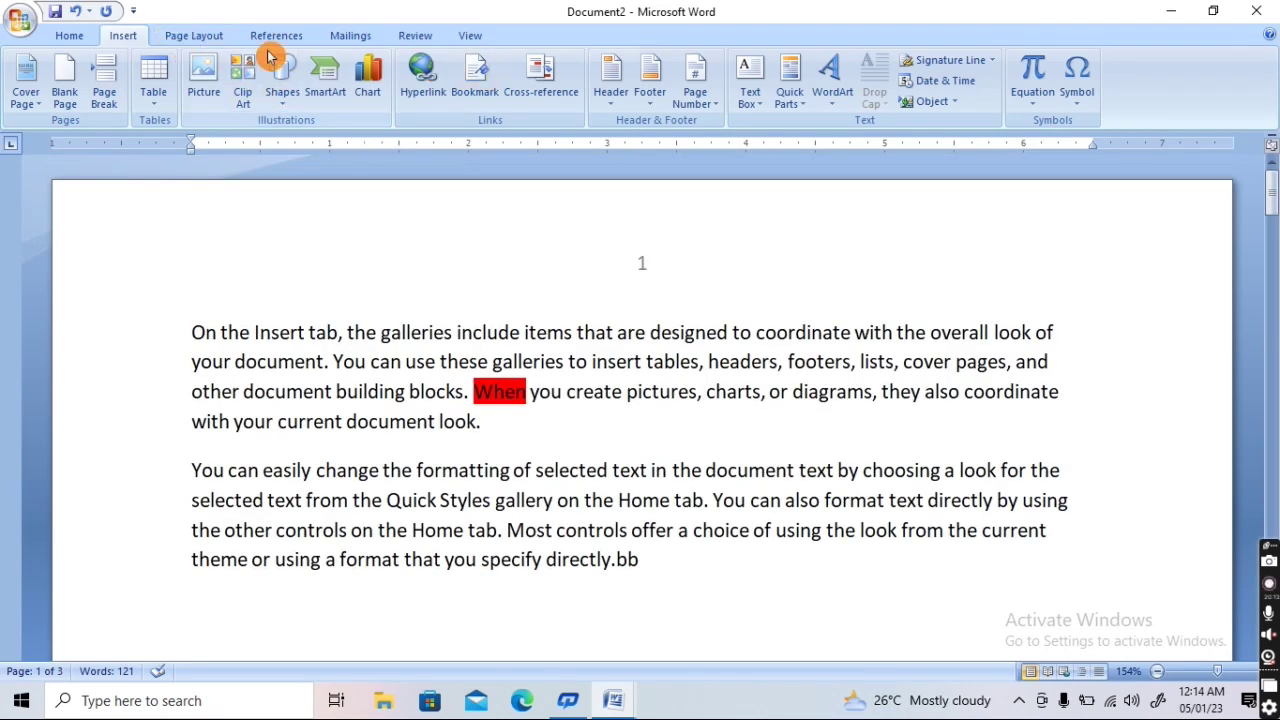
Add Plain Number 3 page numbers at the bottom right of the pages and close the footer
{"action": "left_click", "coordinate": [702, 93]}
{"action": "mouse_move", "coordinate": [728, 155]}
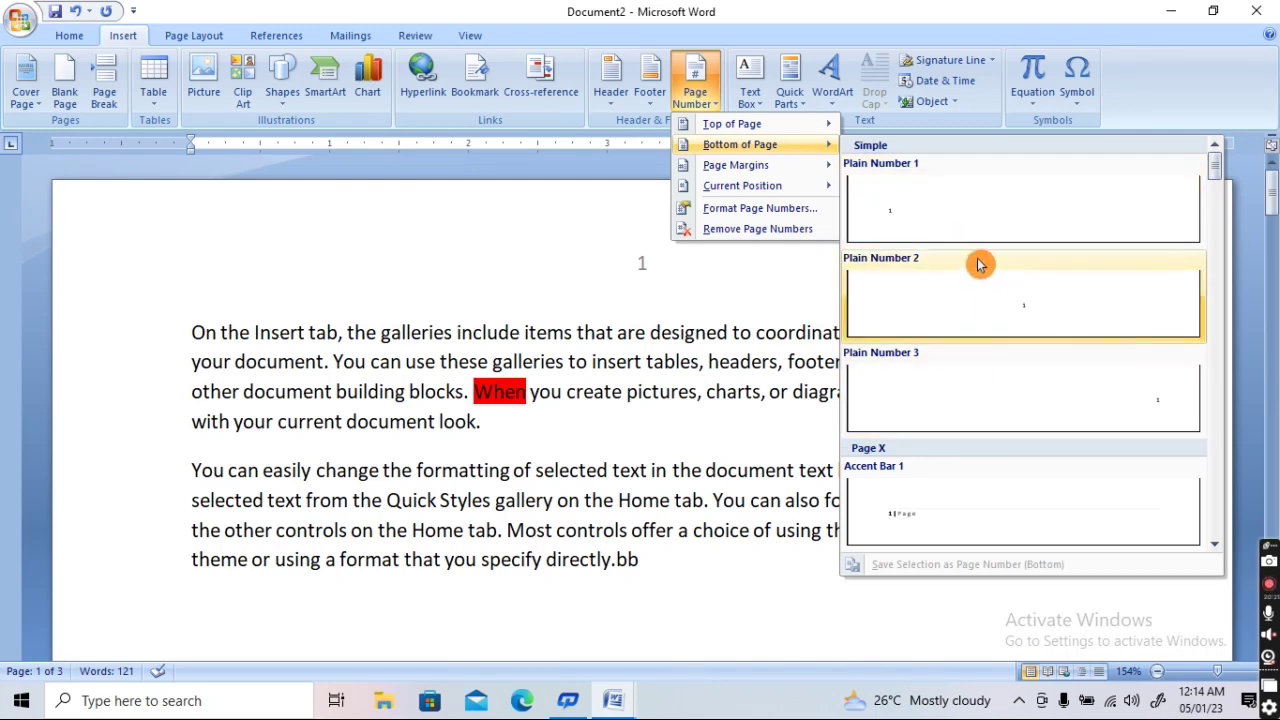
{"action": "left_click", "coordinate": [1007, 392]}
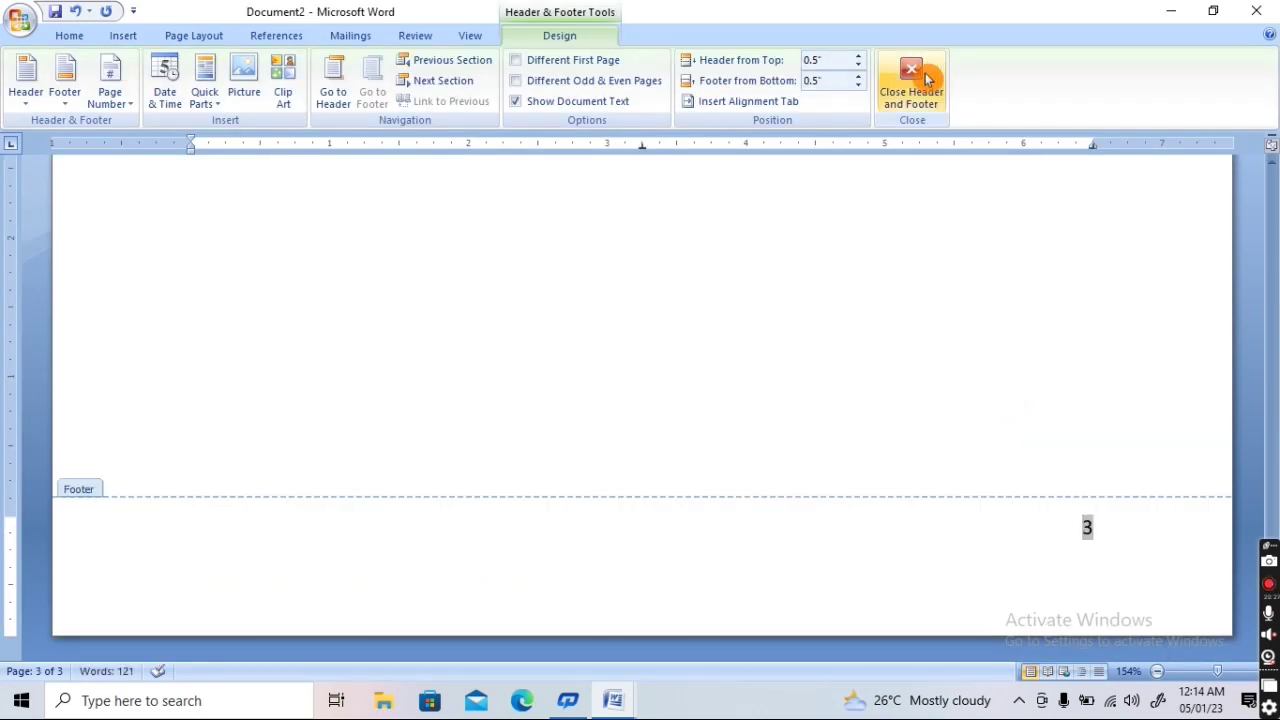
{"action": "left_click", "coordinate": [921, 80]}
{"action": "scroll", "coordinate": [1030, 489], "scroll_direction": "up", "scroll_amount": 5}
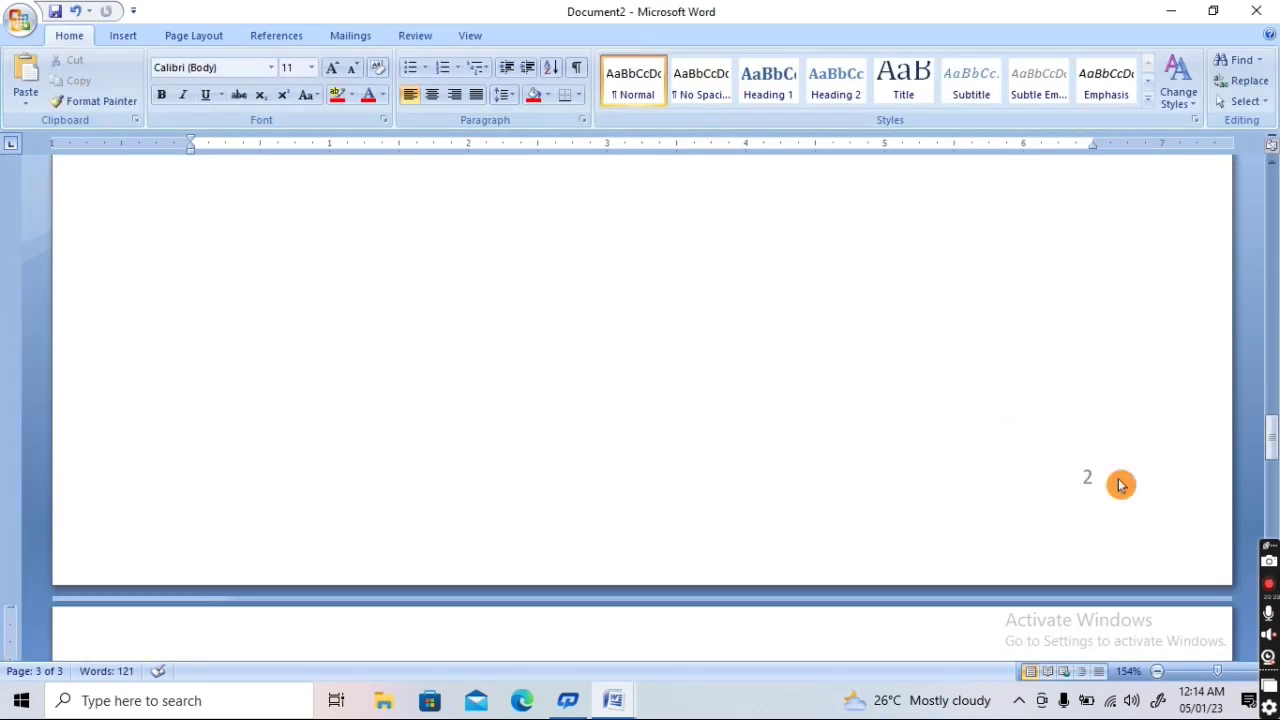
Scroll down and place the insertion point on the third page
{"action": "scroll", "coordinate": [906, 488], "scroll_direction": "down", "scroll_amount": 1}
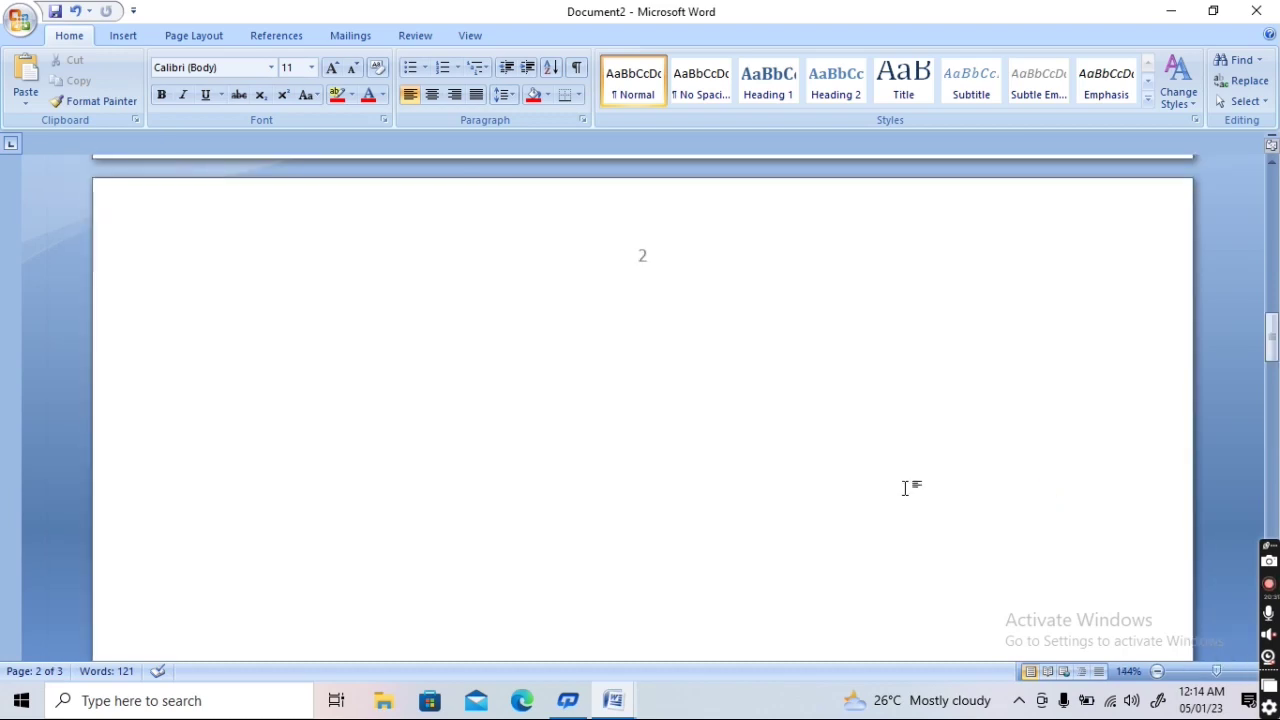
{"action": "scroll", "coordinate": [905, 488], "scroll_direction": "down", "scroll_amount": 3}
{"action": "scroll", "coordinate": [905, 488], "scroll_direction": "down", "scroll_amount": 1}
{"action": "left_click", "coordinate": [614, 243]}
{"action": "scroll", "coordinate": [614, 243], "scroll_direction": "down", "scroll_amount": 1}
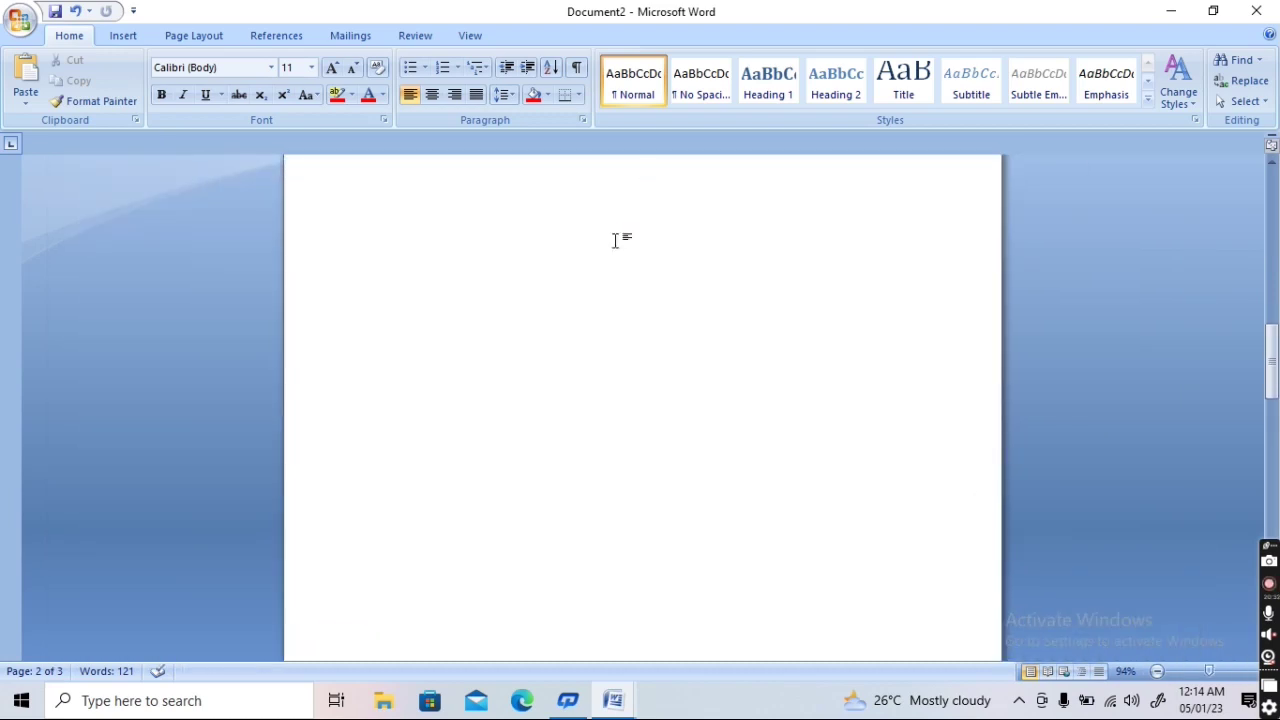
{"action": "scroll", "coordinate": [614, 250], "scroll_direction": "down", "scroll_amount": 3}
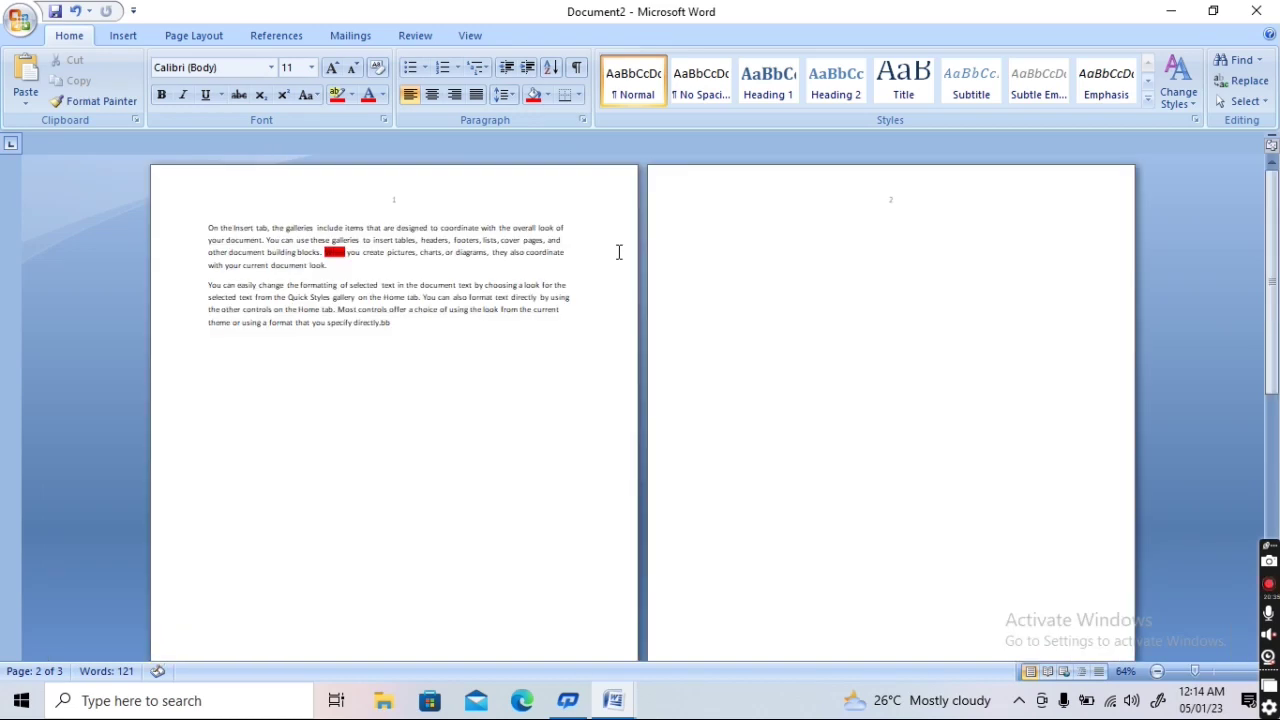
{"action": "scroll", "coordinate": [612, 250], "scroll_direction": "down", "scroll_amount": 3}
{"action": "left_click", "coordinate": [646, 234]}
{"action": "scroll", "coordinate": [646, 234], "scroll_direction": "up", "scroll_amount": 9}
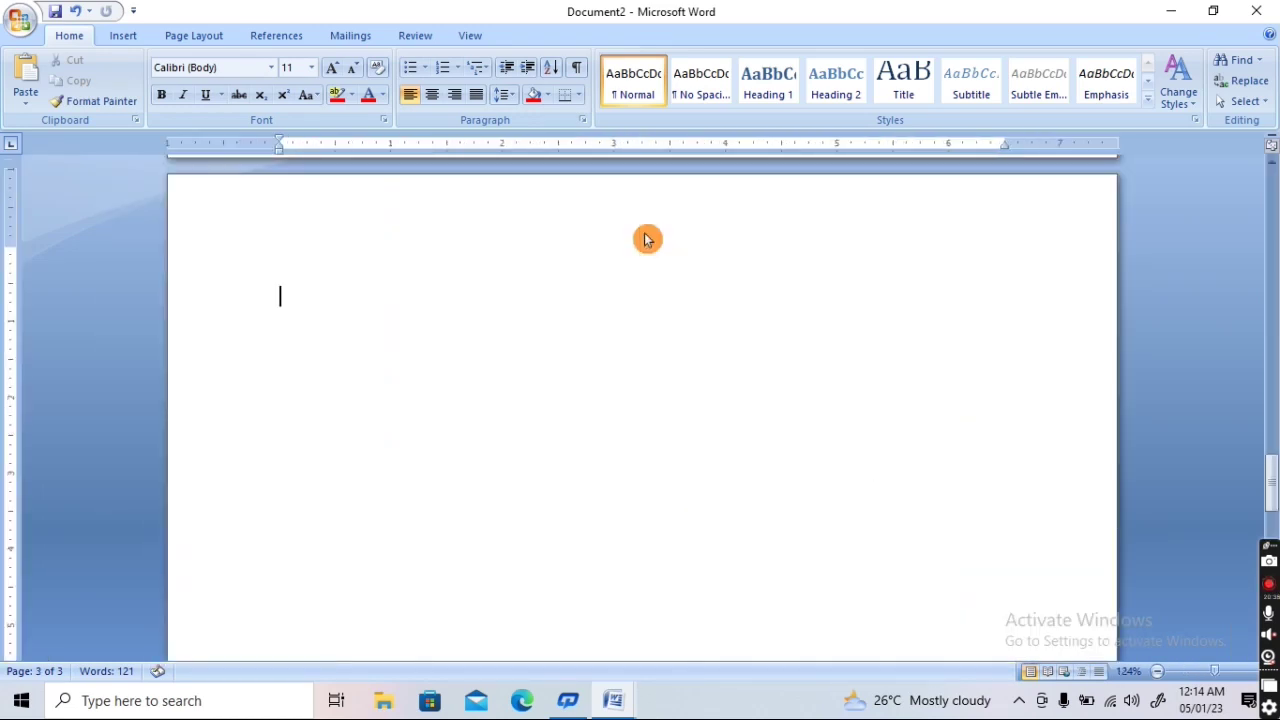
{"action": "scroll", "coordinate": [646, 234], "scroll_direction": "up", "scroll_amount": 6}
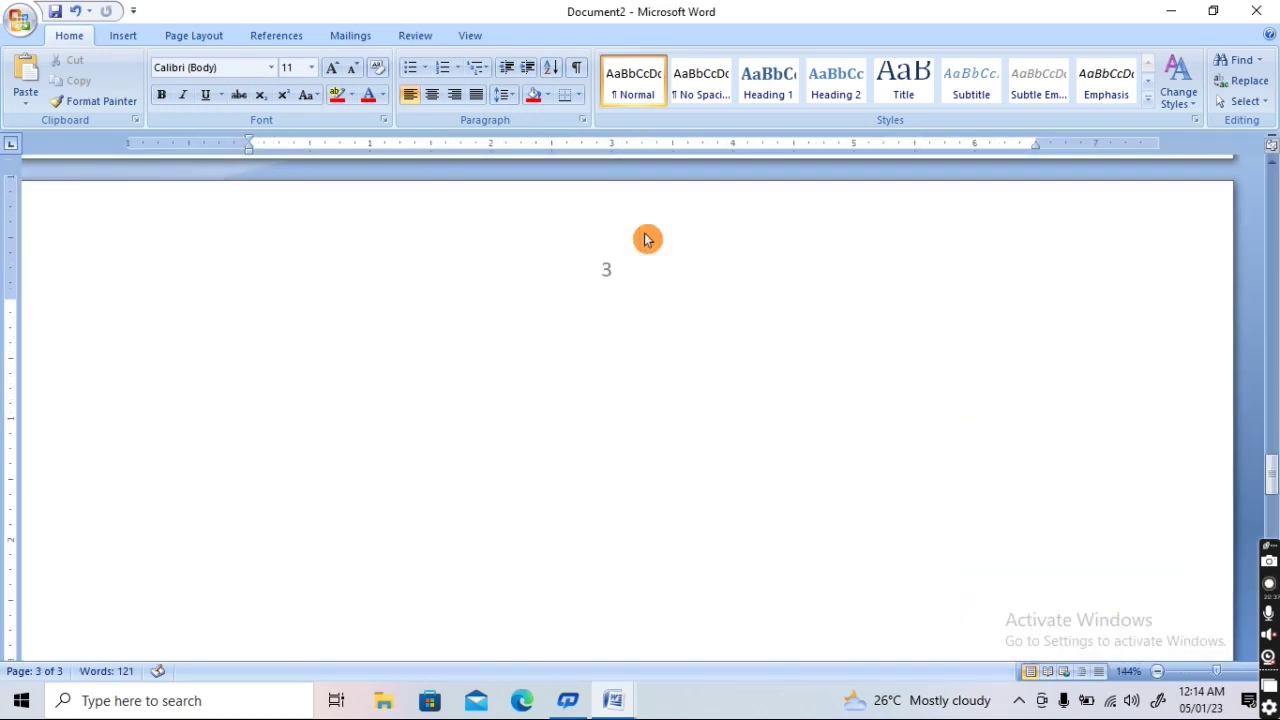
Open Print Preview and magnify the page to check the printed page numbers
{"action": "left_click", "coordinate": [19, 20]}
{"action": "mouse_move", "coordinate": [65, 233]}
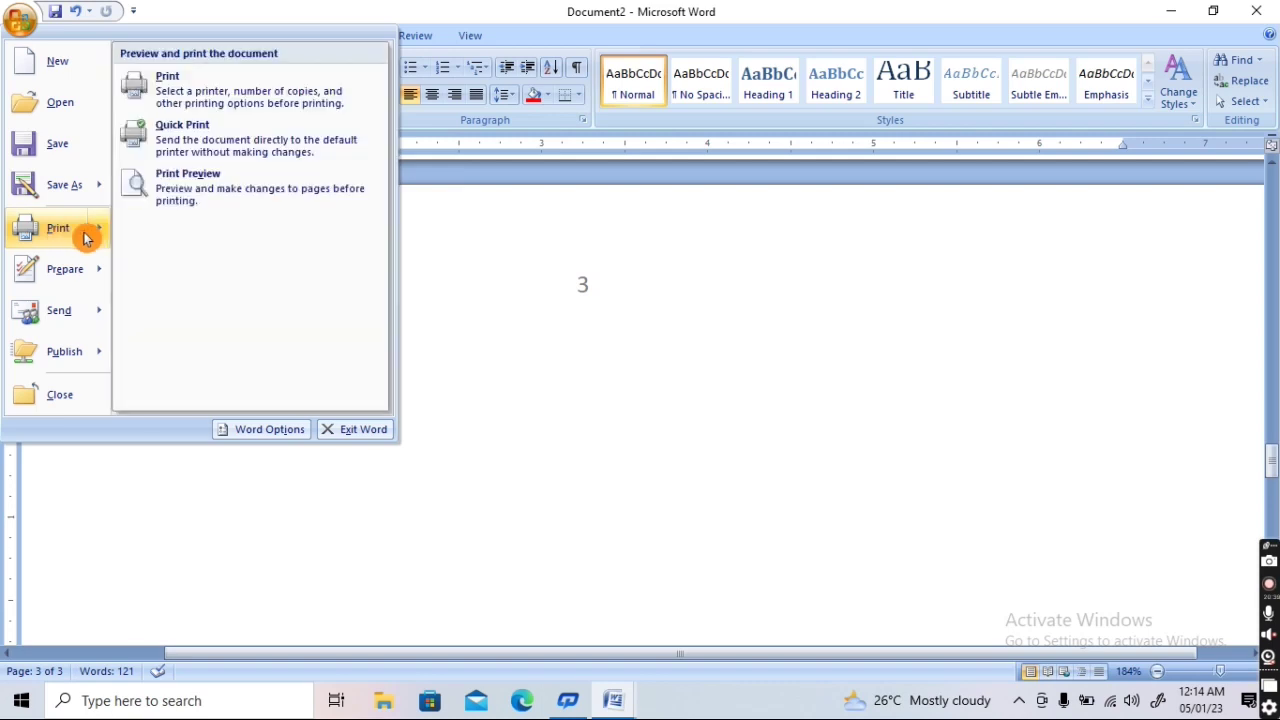
{"action": "left_click", "coordinate": [183, 200]}
{"action": "left_click", "coordinate": [654, 274]}
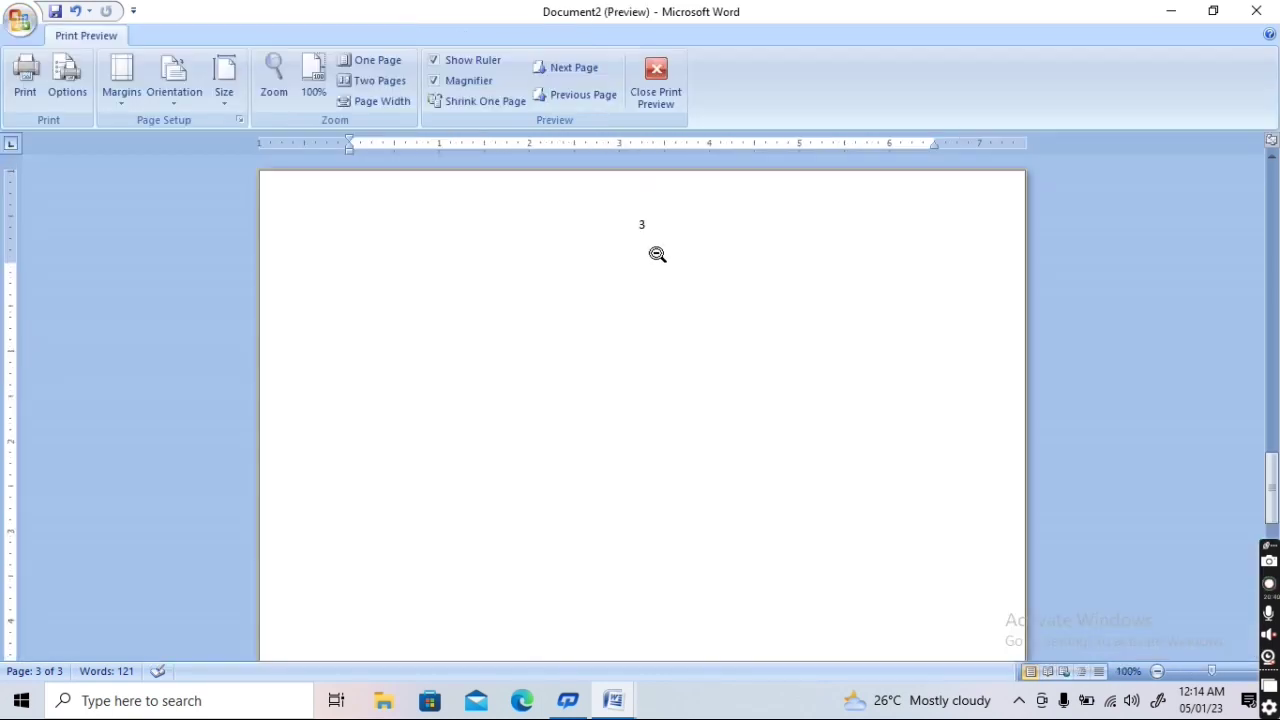
{"action": "scroll", "coordinate": [654, 239], "scroll_direction": "up", "scroll_amount": 1}
{"action": "scroll", "coordinate": [654, 239], "scroll_direction": "up", "scroll_amount": 5}
{"action": "scroll", "coordinate": [654, 239], "scroll_direction": "up", "scroll_amount": 5}
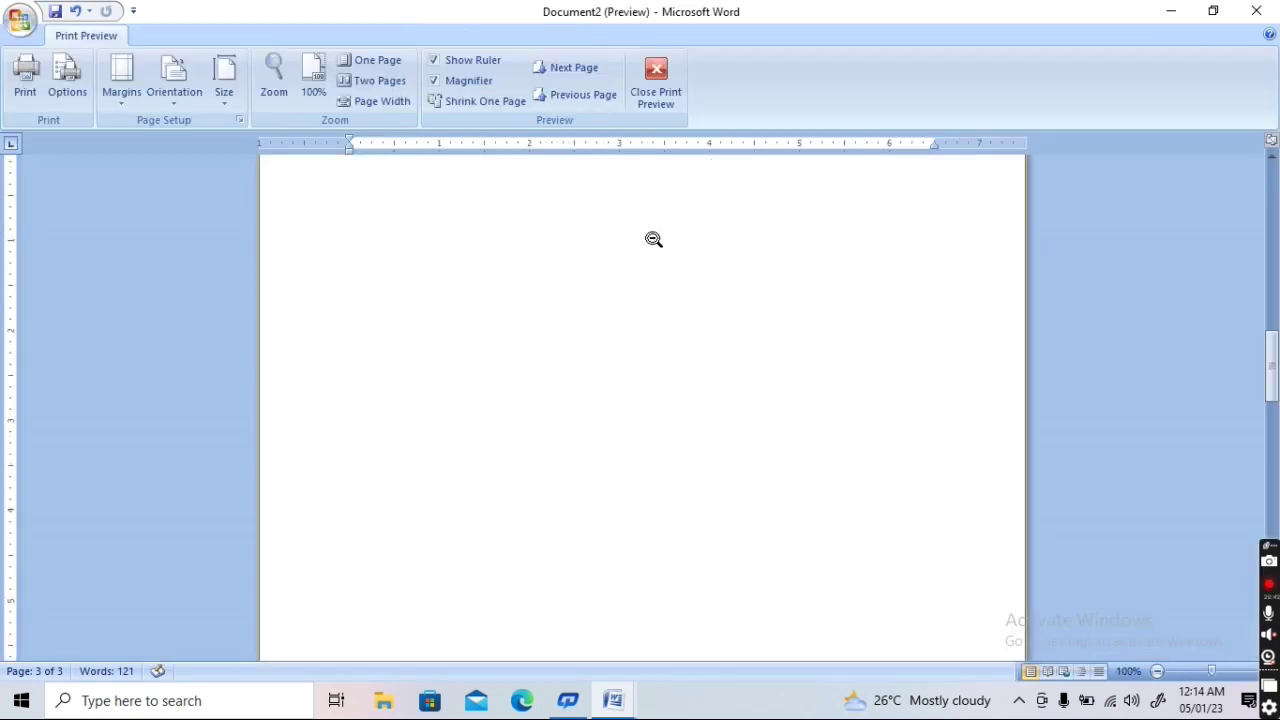
{"action": "scroll", "coordinate": [654, 239], "scroll_direction": "up", "scroll_amount": 5}
{"action": "scroll", "coordinate": [654, 239], "scroll_direction": "up", "scroll_amount": 5}
{"action": "scroll", "coordinate": [654, 239], "scroll_direction": "up", "scroll_amount": 3}
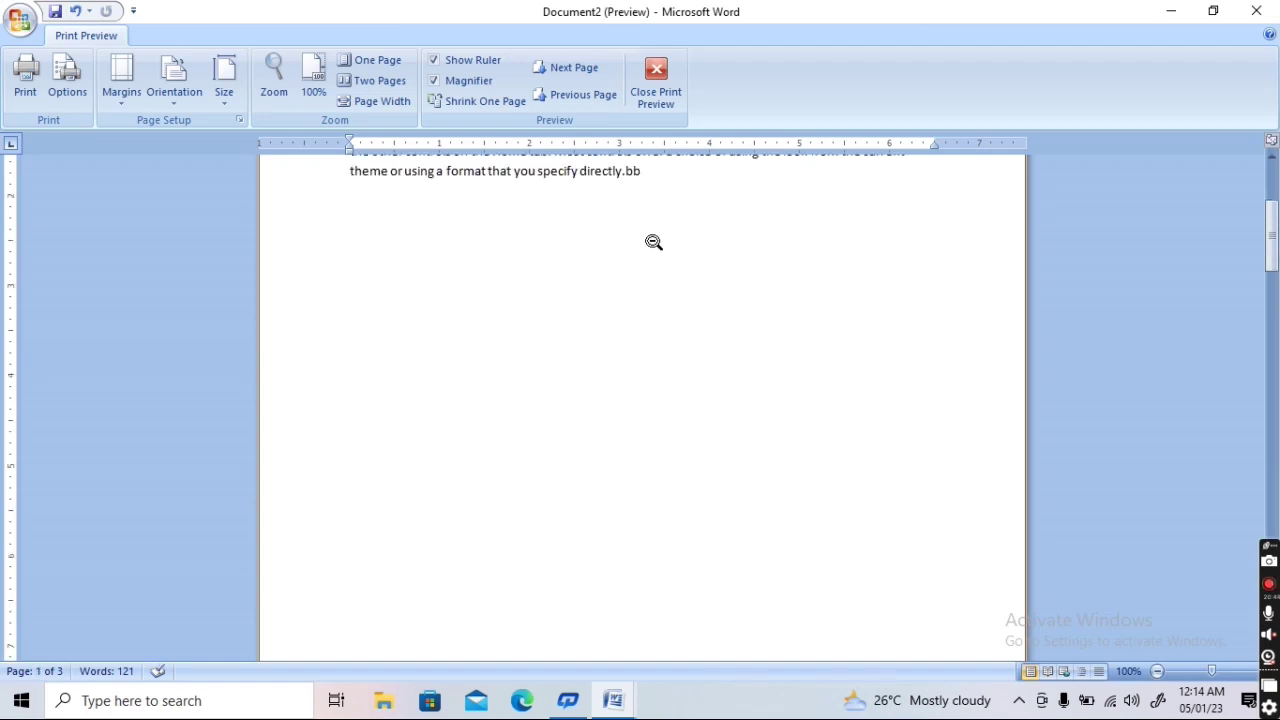
{"action": "scroll", "coordinate": [654, 242], "scroll_direction": "down", "scroll_amount": 3}
{"action": "scroll", "coordinate": [663, 270], "scroll_direction": "down", "scroll_amount": 3}
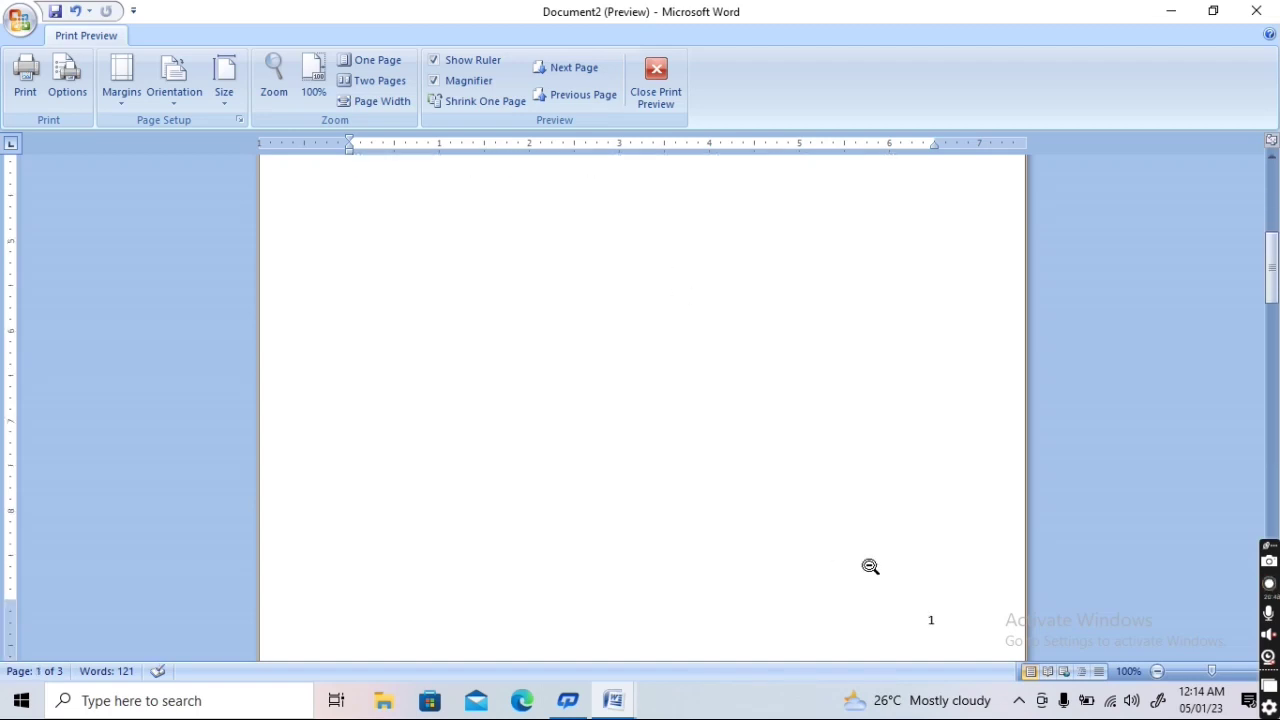
Close Print Preview and remove all page numbers from the document
{"action": "left_click", "coordinate": [659, 75]}
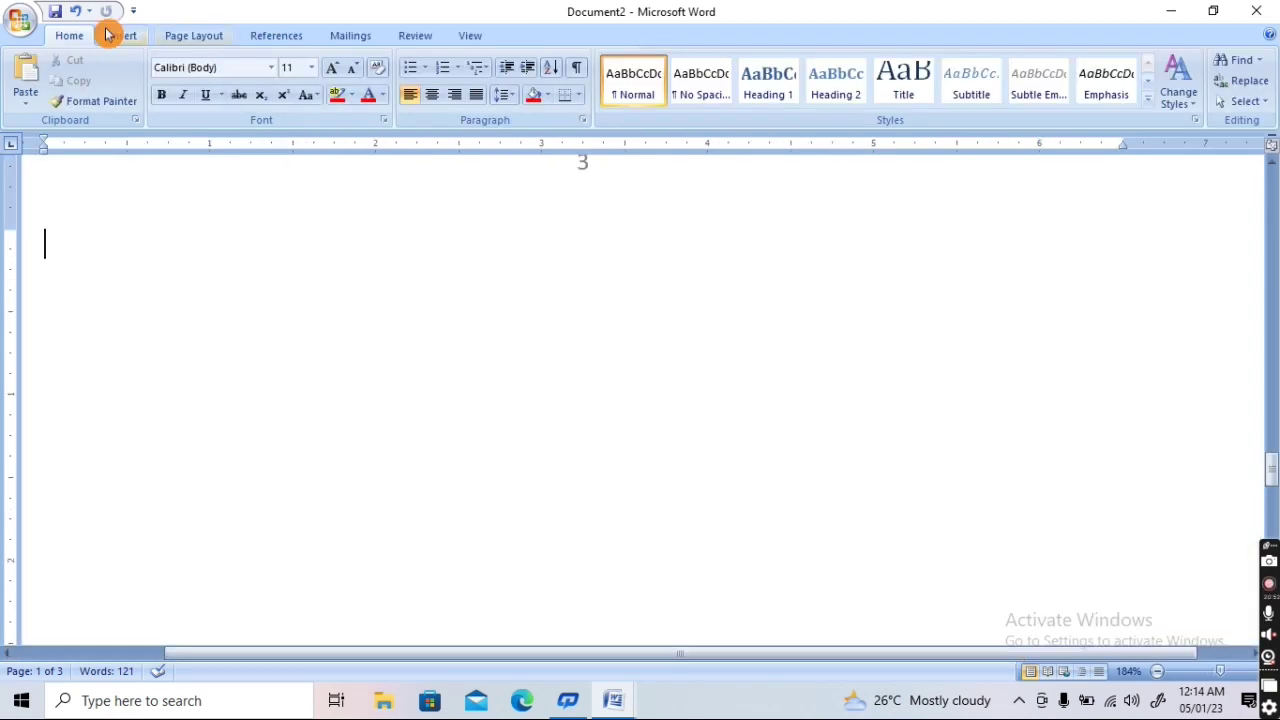
{"action": "left_click", "coordinate": [123, 35]}
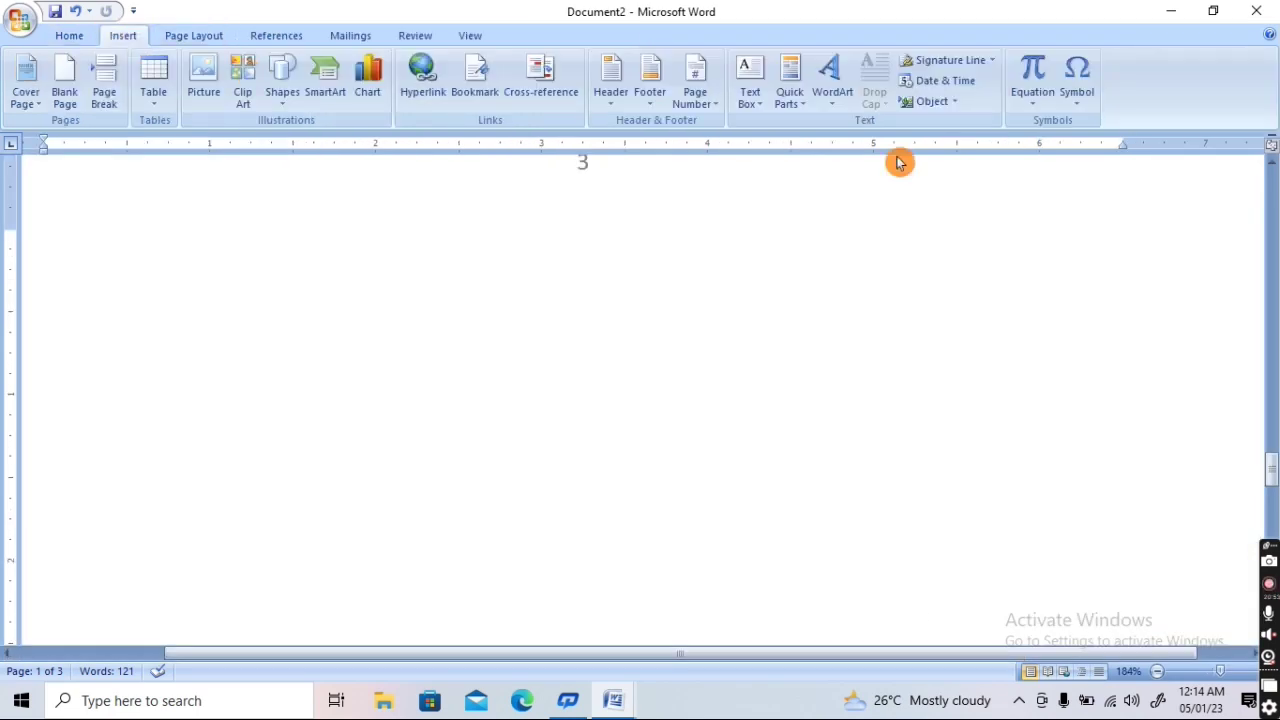
{"action": "left_click", "coordinate": [700, 97]}
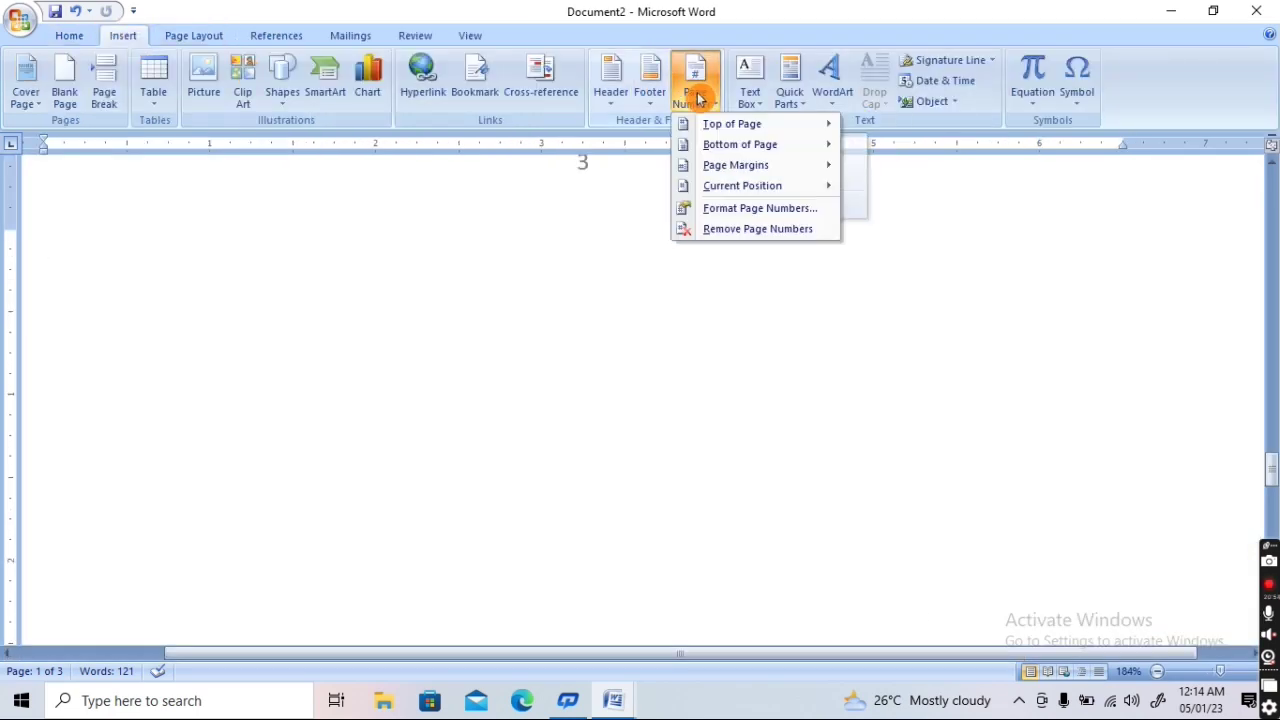
{"action": "left_click", "coordinate": [727, 231]}
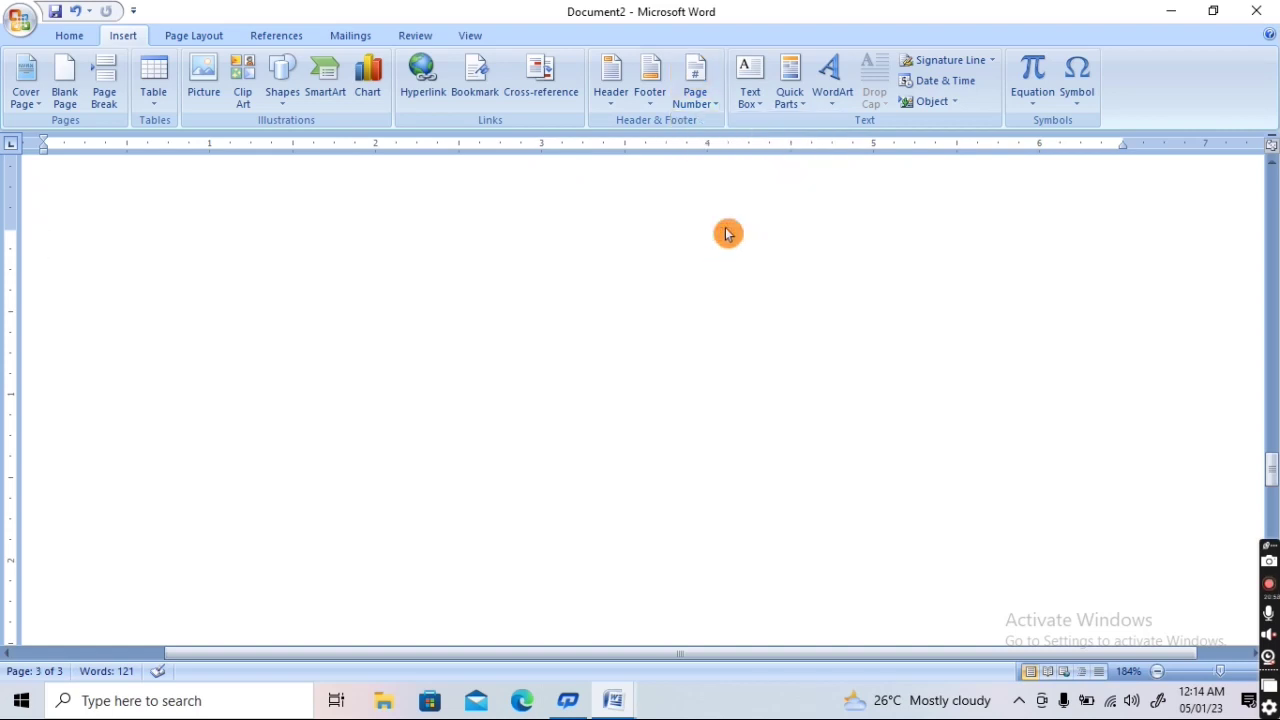
Insert a Plain Number 1 page number at the top left and close the header
{"action": "left_click", "coordinate": [696, 90]}
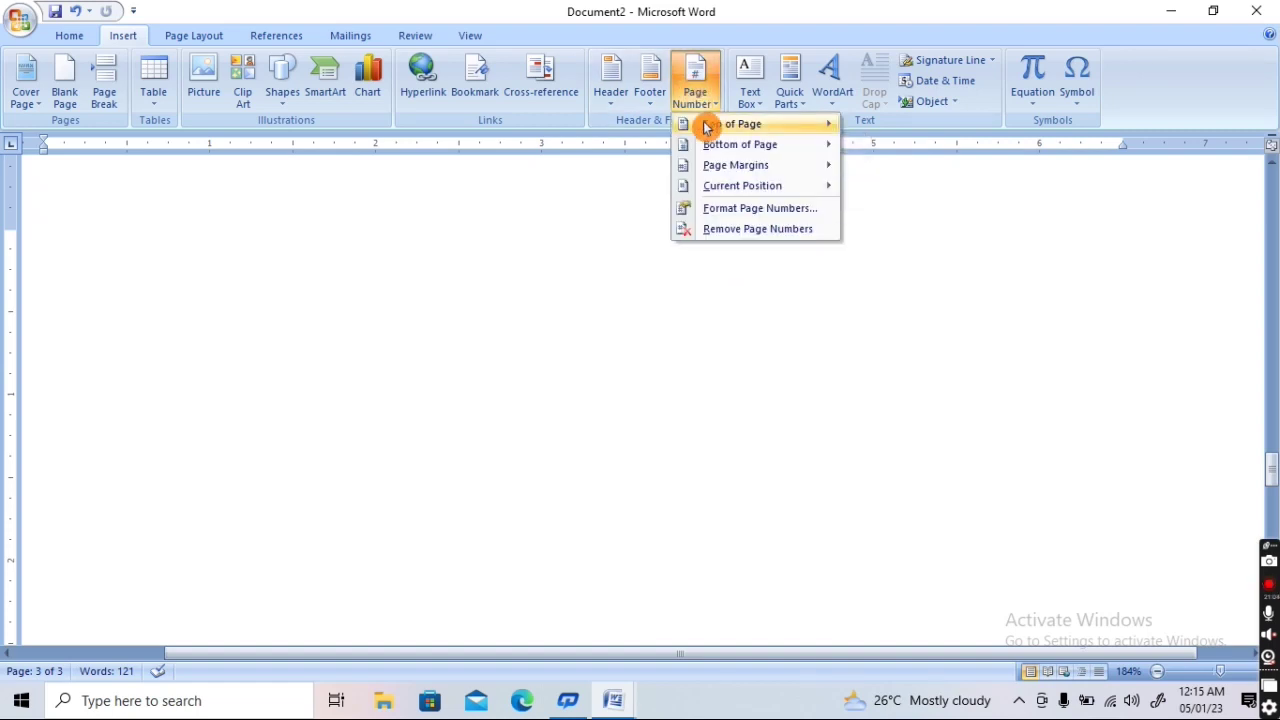
{"action": "mouse_move", "coordinate": [703, 126]}
{"action": "left_click", "coordinate": [988, 200]}
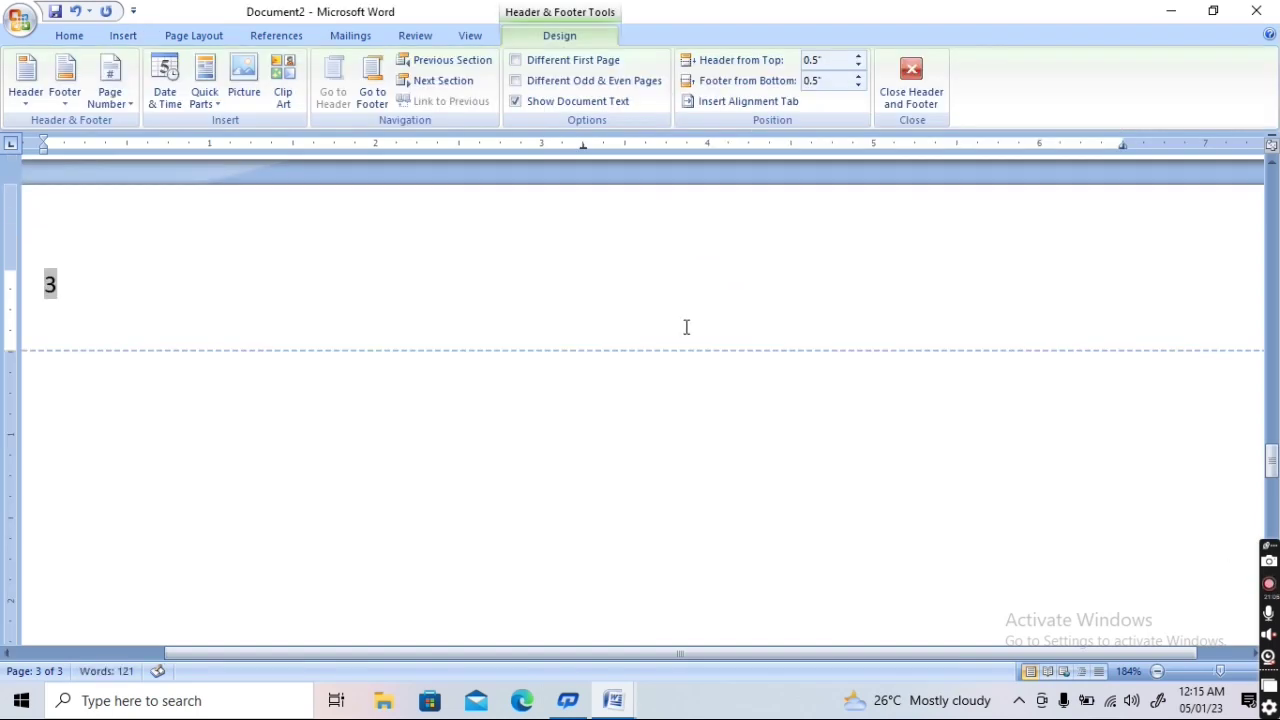
{"action": "scroll", "coordinate": [686, 328], "scroll_direction": "up", "scroll_amount": 3}
{"action": "left_click", "coordinate": [940, 74]}
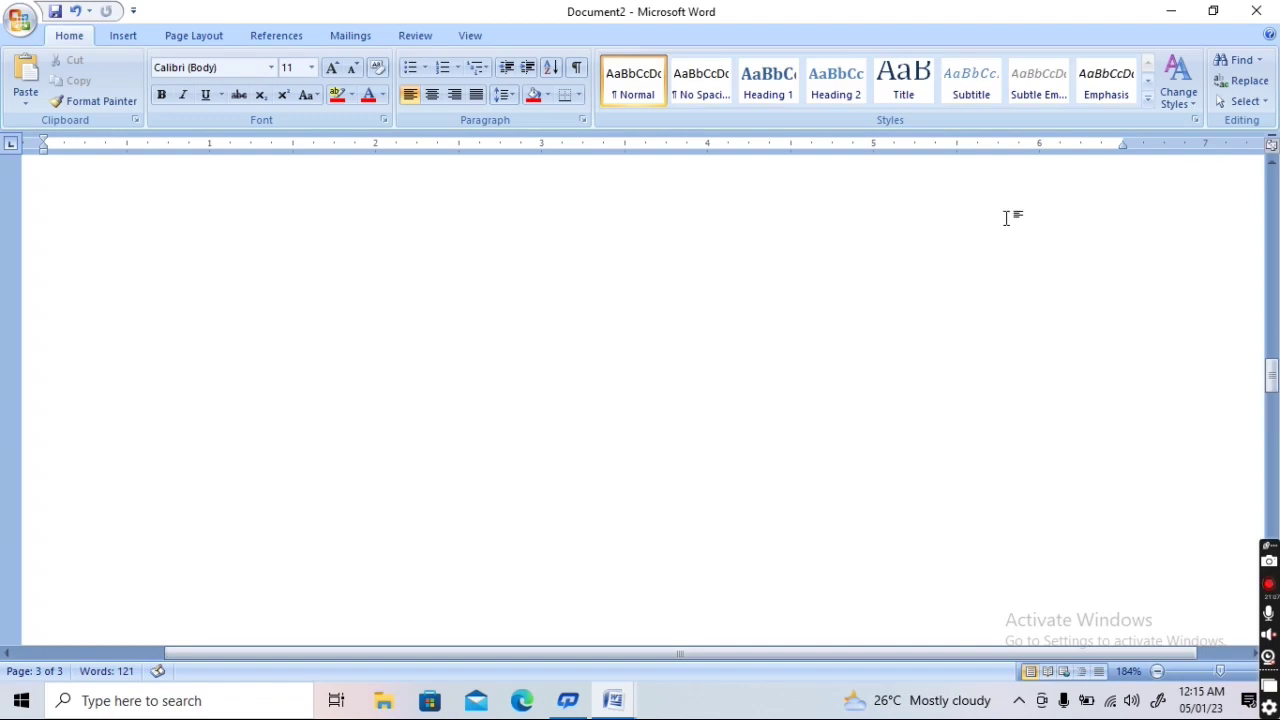
{"action": "scroll", "coordinate": [1004, 220], "scroll_direction": "up", "scroll_amount": 10}
{"action": "scroll", "coordinate": [998, 250], "scroll_direction": "down", "scroll_amount": 5}
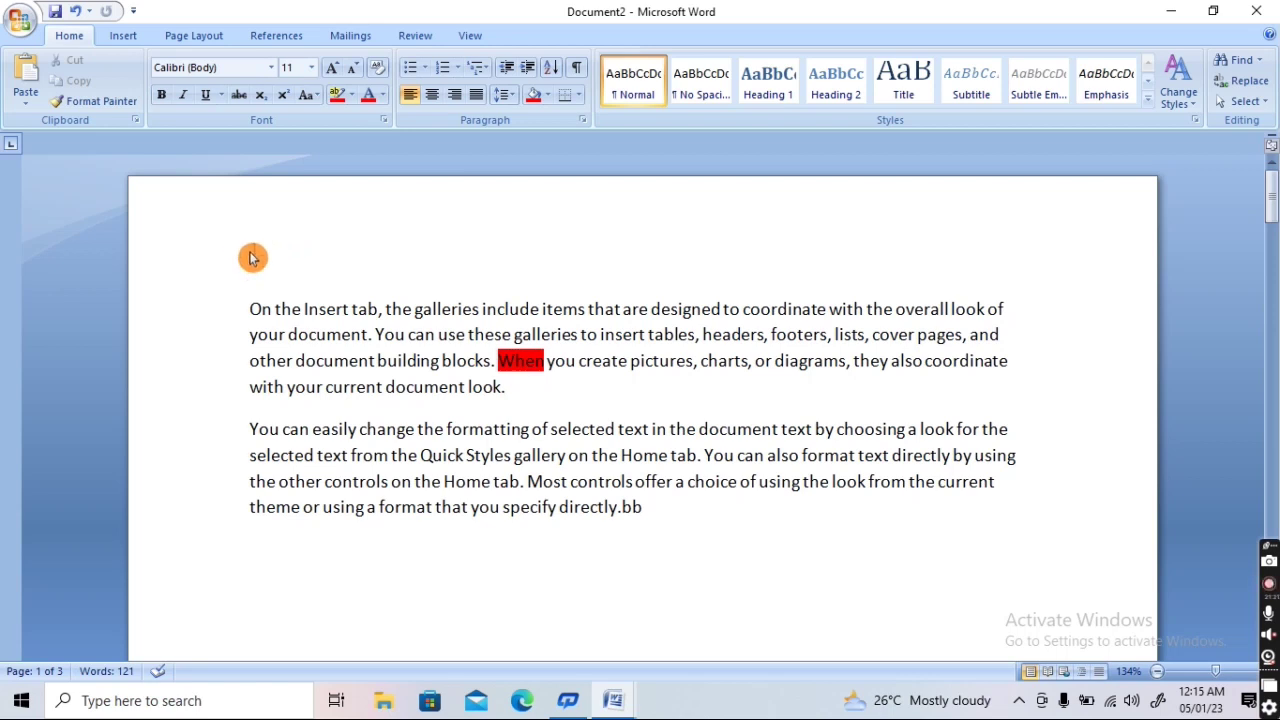
Create blank Document3 and give it a Plain Number 1 page number at the top left
{"action": "double_click", "coordinate": [252, 258]}
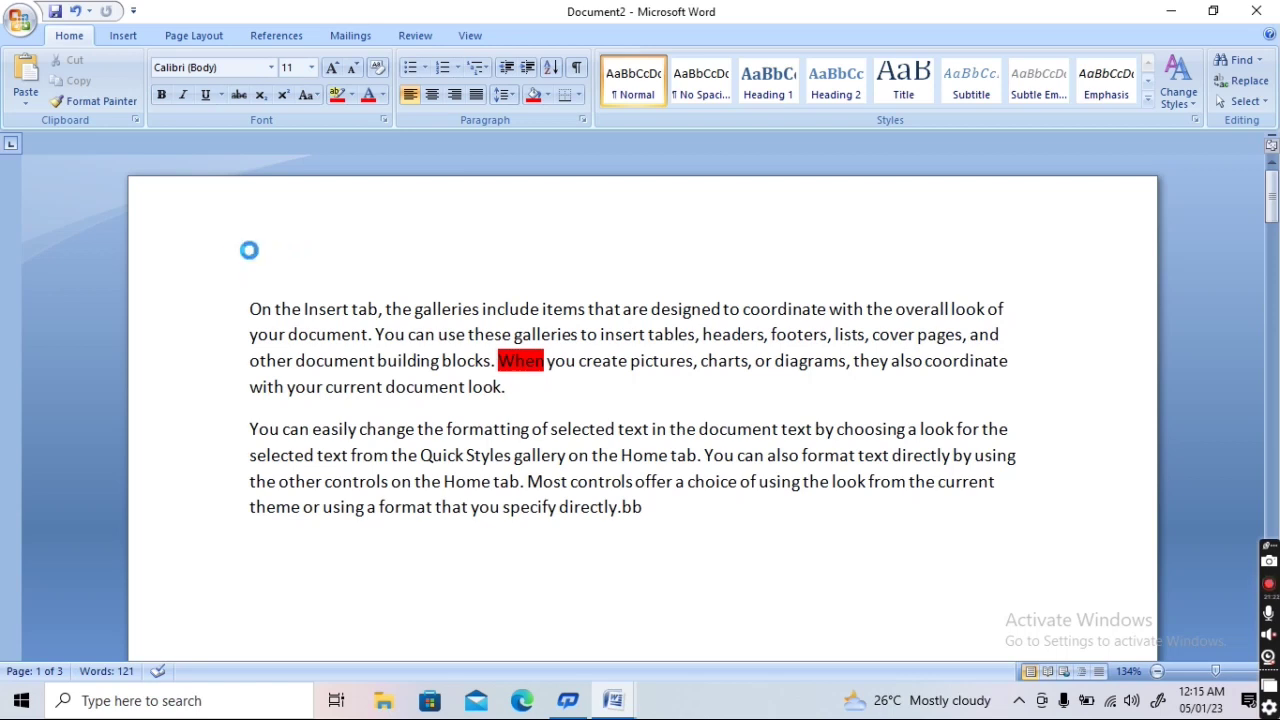
{"action": "left_click", "coordinate": [130, 36]}
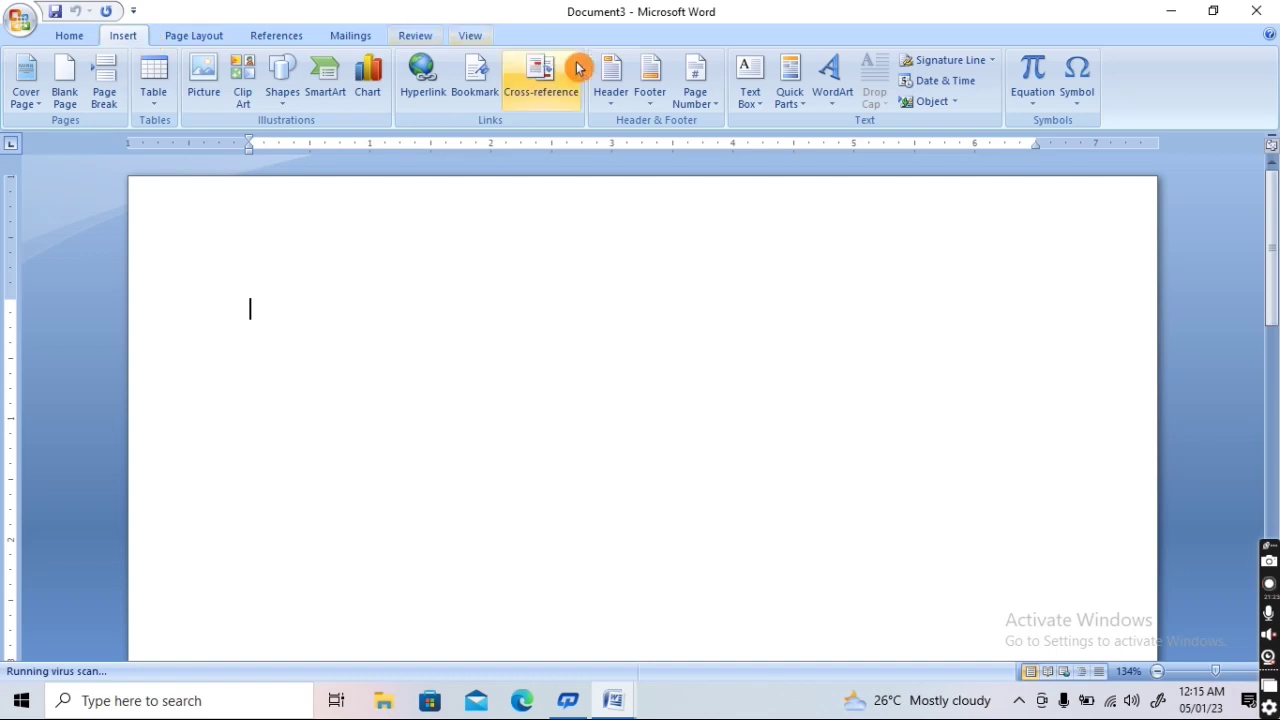
{"action": "left_click", "coordinate": [705, 98]}
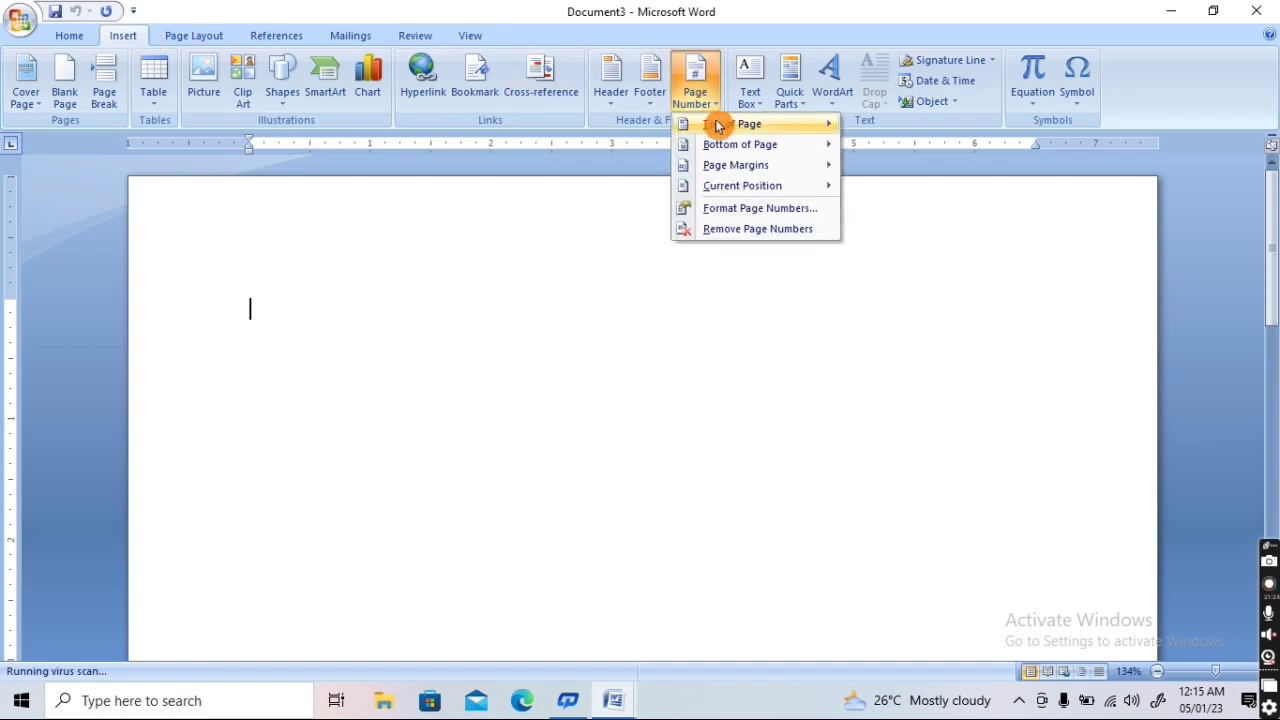
{"action": "mouse_move", "coordinate": [717, 126]}
{"action": "left_click", "coordinate": [940, 191]}
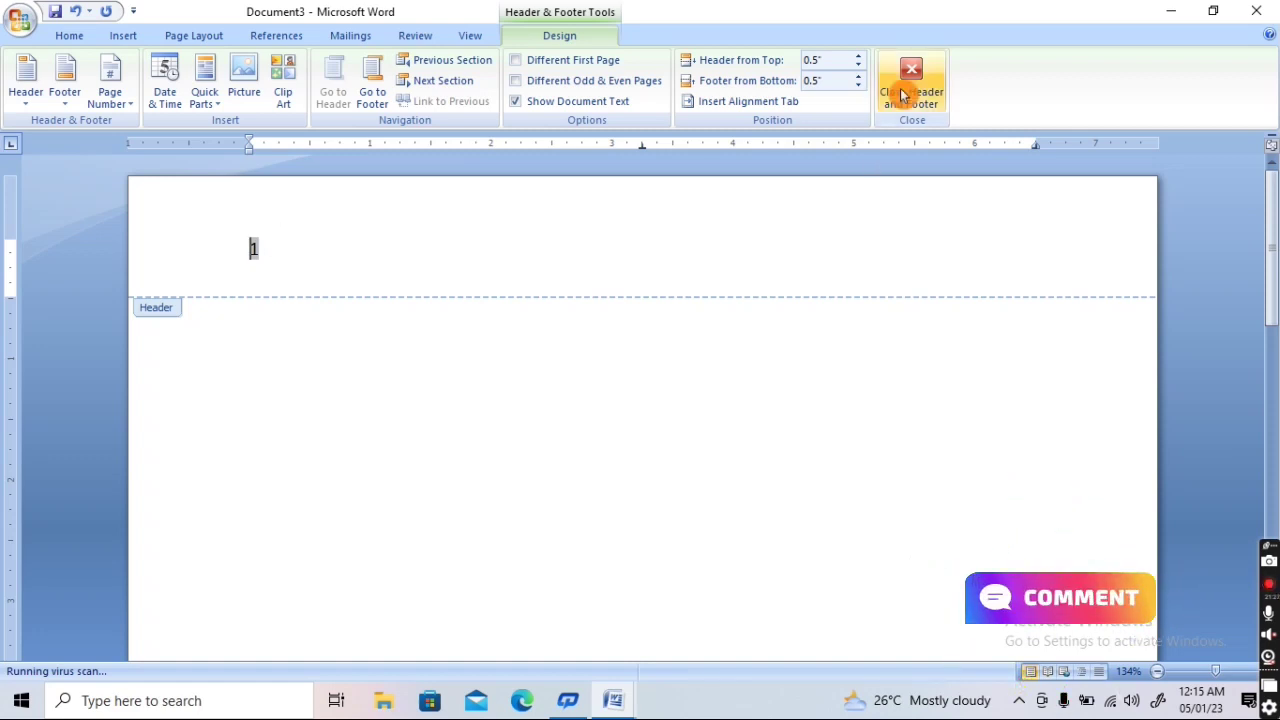
{"action": "left_click", "coordinate": [905, 88]}
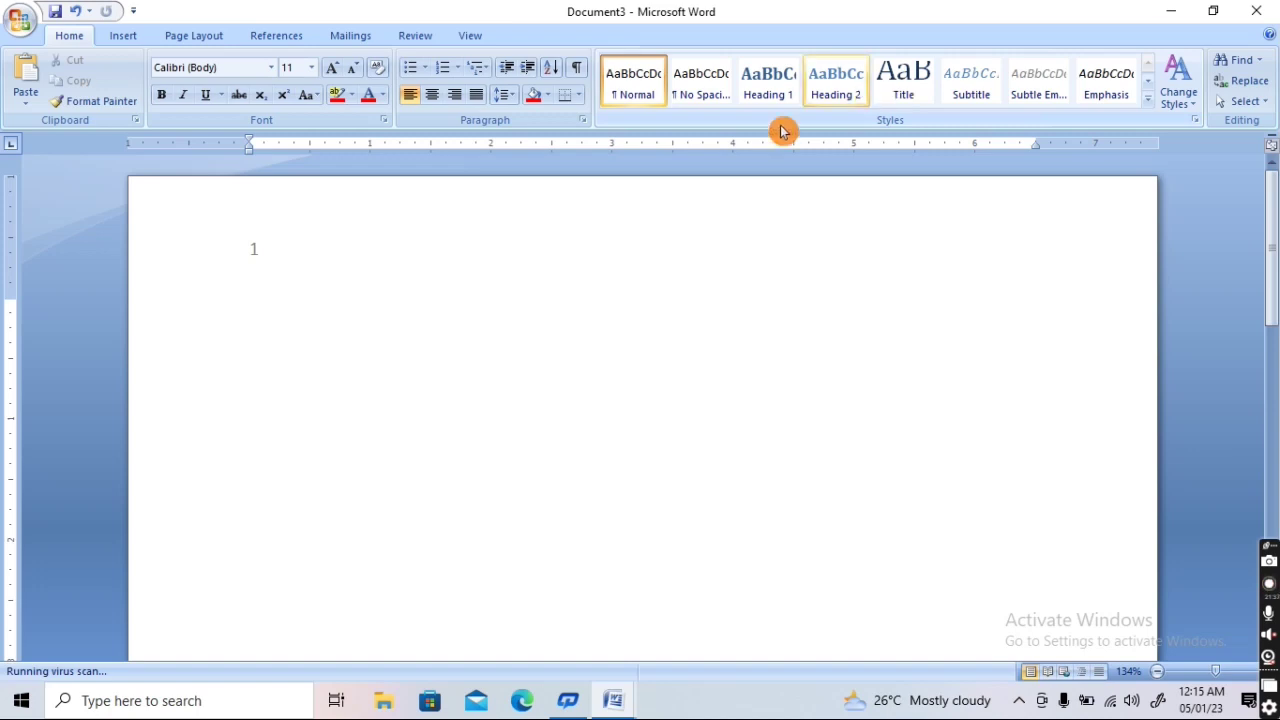
Set page numbering to start at 87, then insert a blank page numbered 88
{"action": "left_click", "coordinate": [128, 38]}
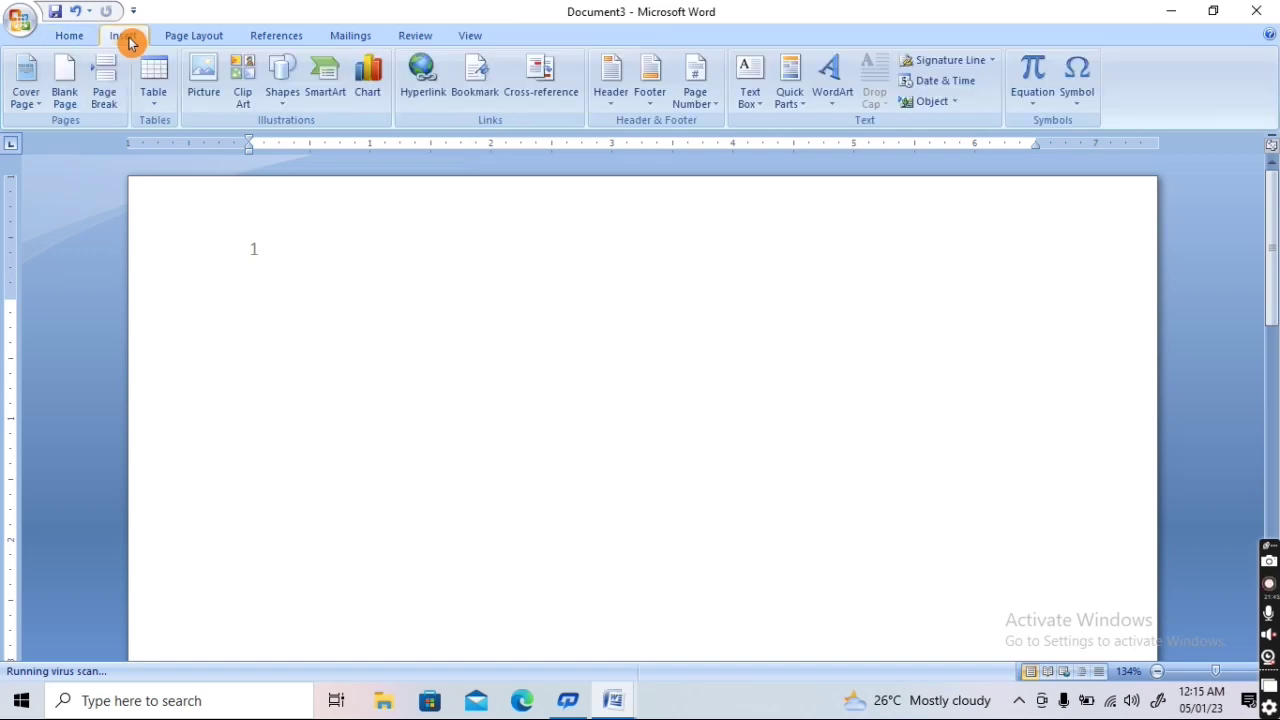
{"action": "left_click", "coordinate": [697, 97]}
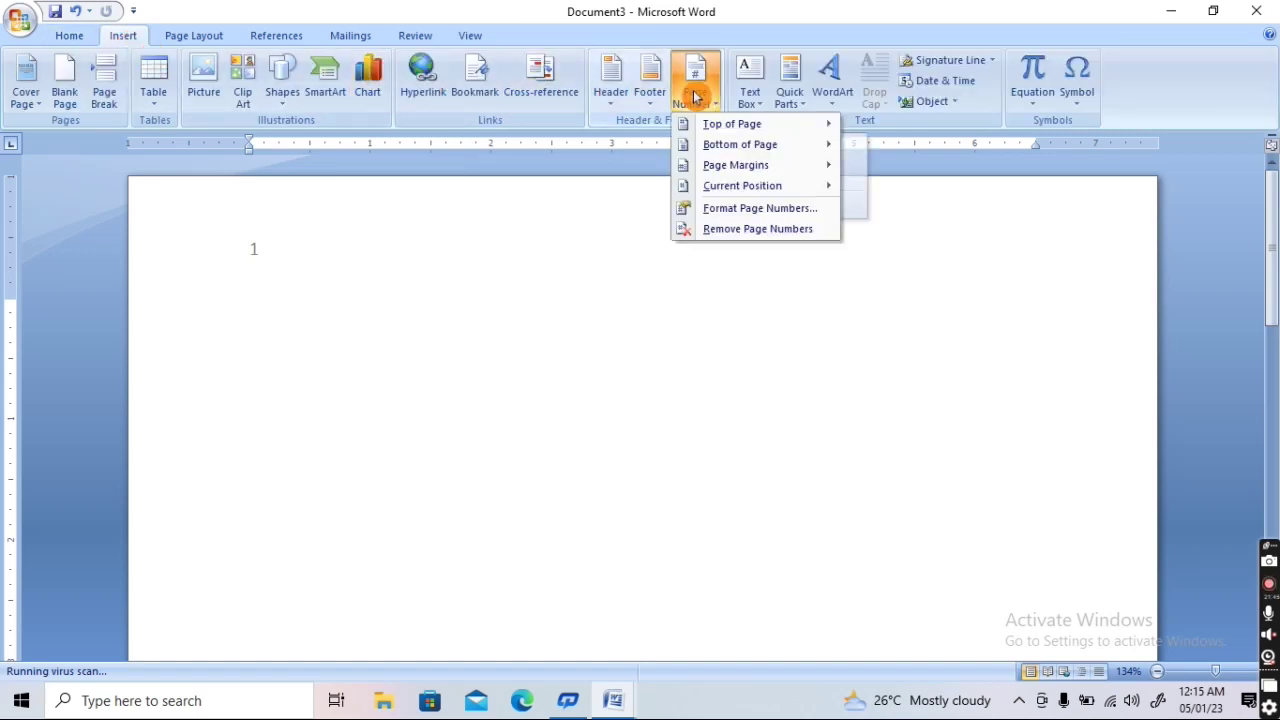
{"action": "left_click", "coordinate": [786, 211]}
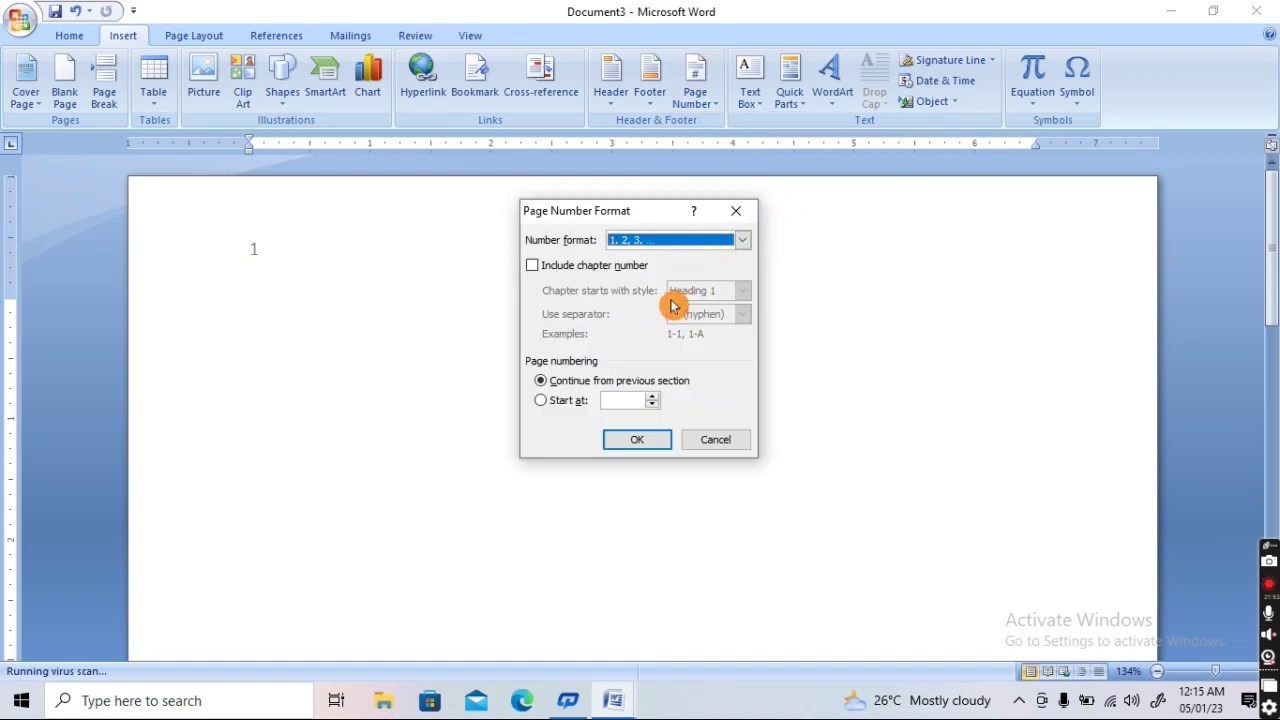
{"action": "left_click", "coordinate": [623, 403]}
{"action": "type", "text": "87"}
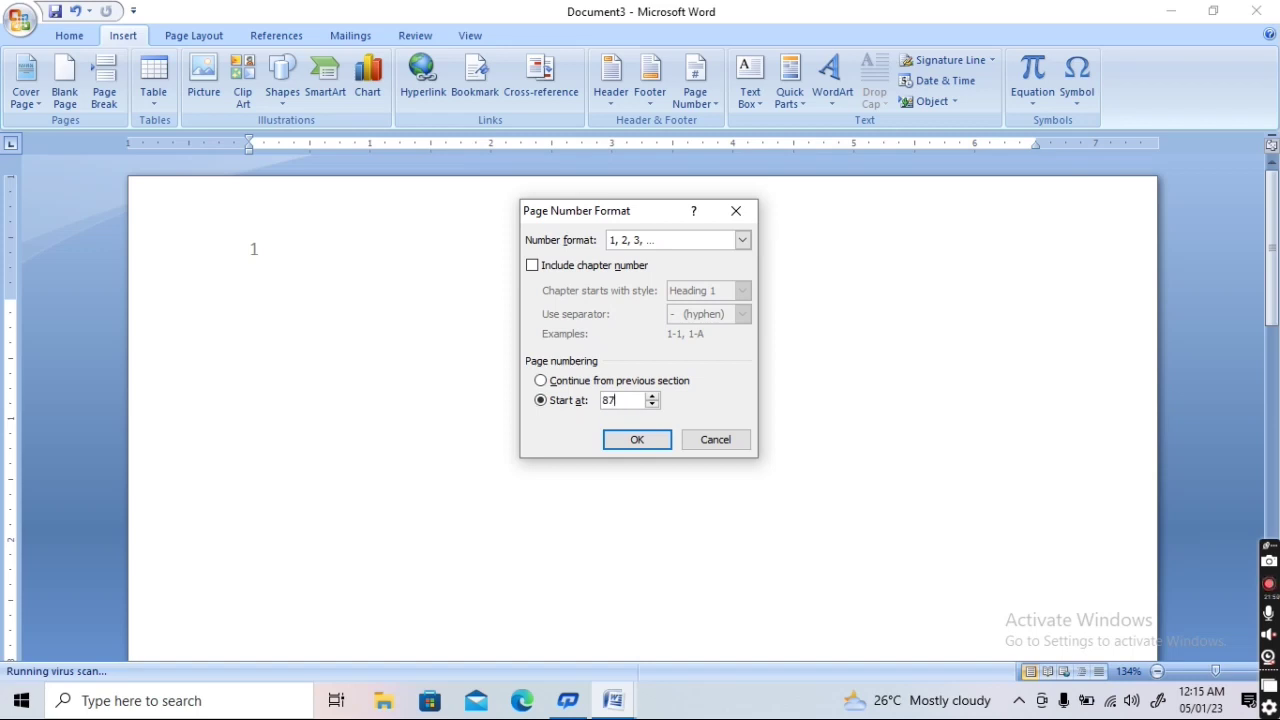
{"action": "left_click", "coordinate": [629, 439]}
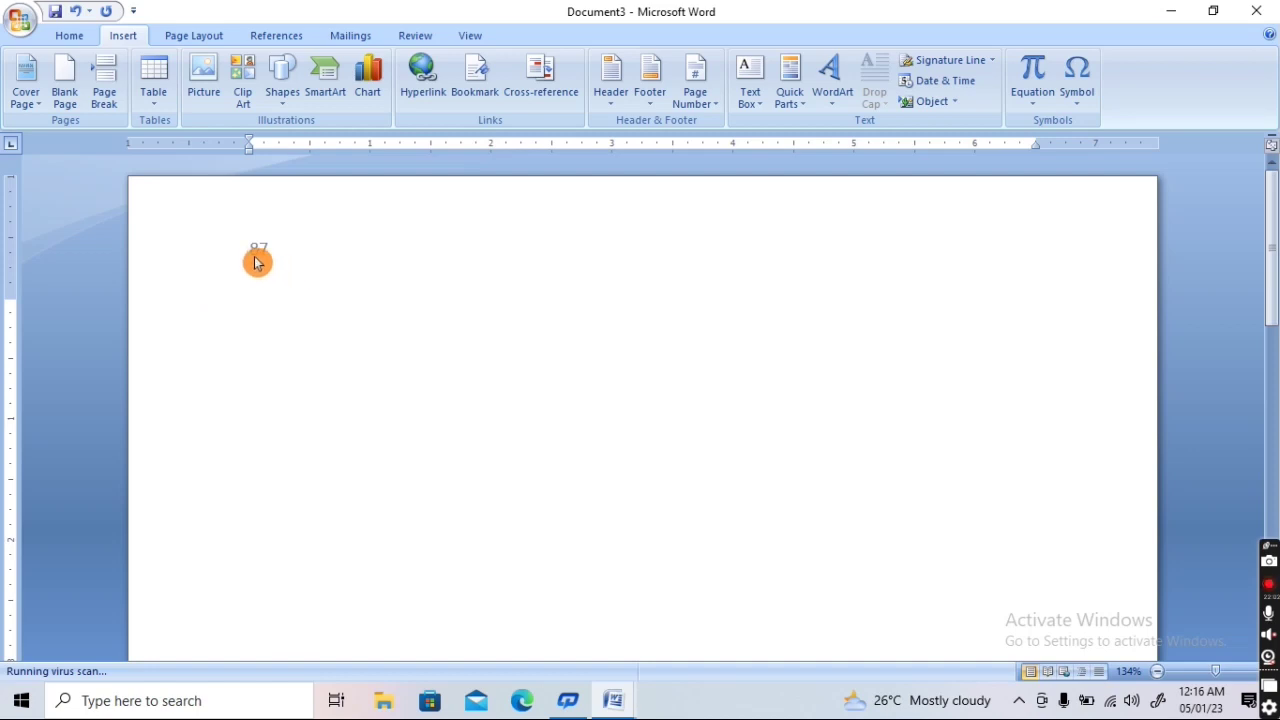
{"action": "left_click", "coordinate": [64, 85]}
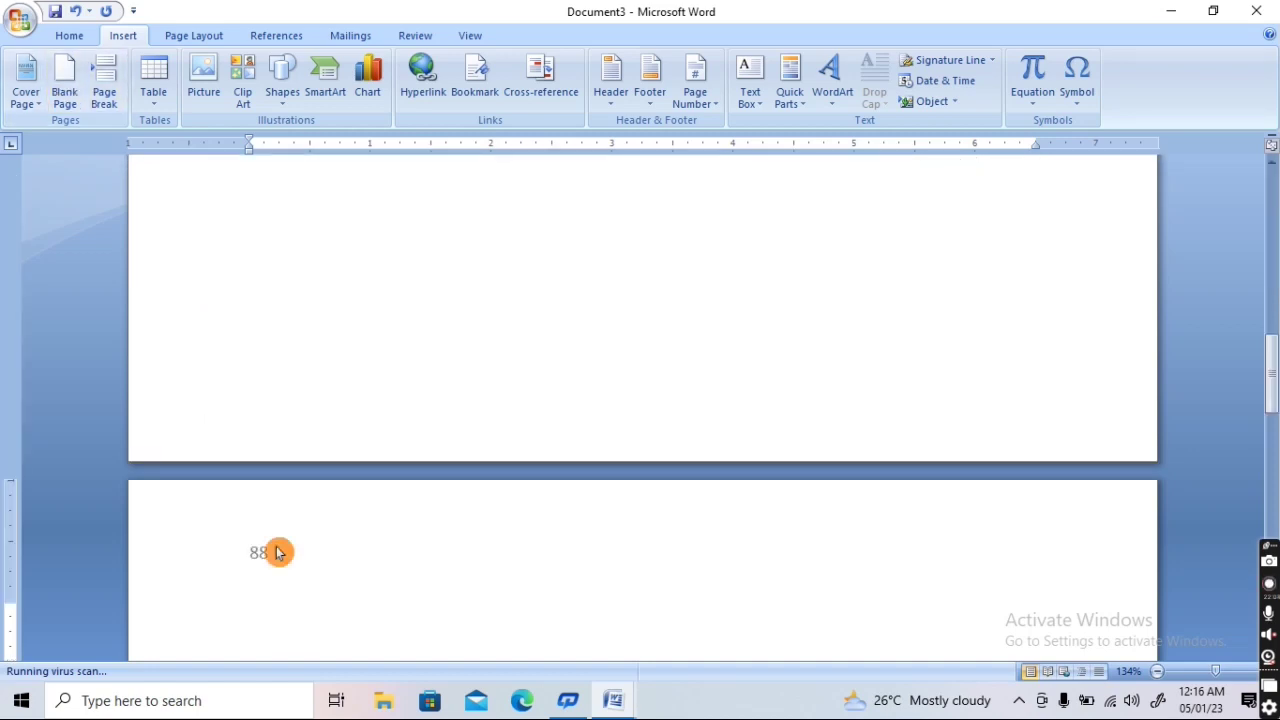
Add two more blank pages and bring the page numbered 87 into view
{"action": "left_click", "coordinate": [65, 82]}
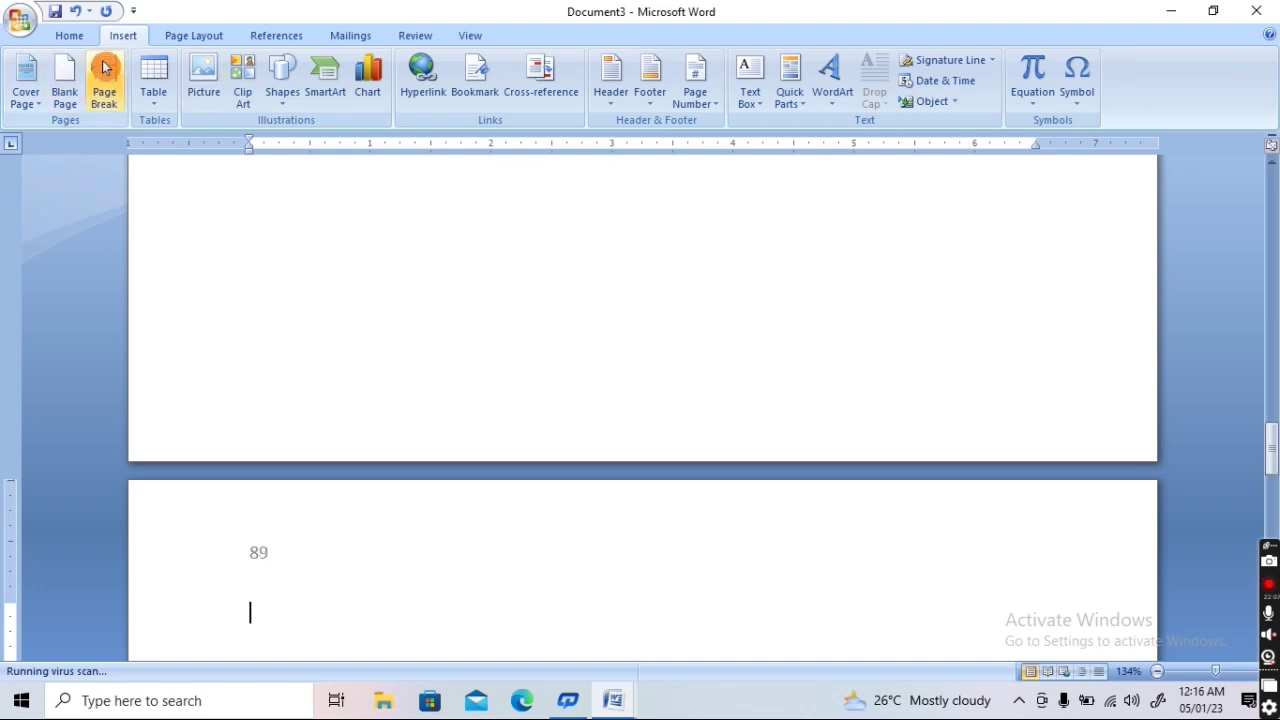
{"action": "left_click", "coordinate": [63, 85]}
{"action": "left_click", "coordinate": [286, 546]}
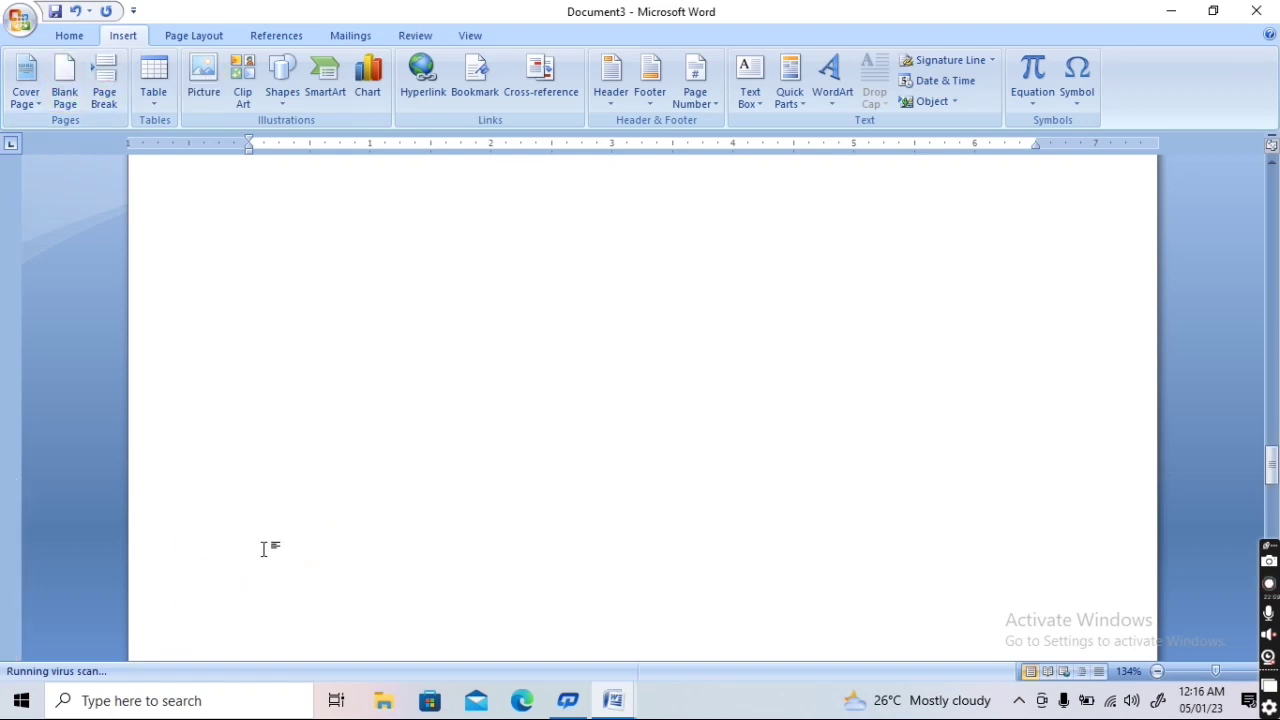
{"action": "left_click", "coordinate": [264, 549]}
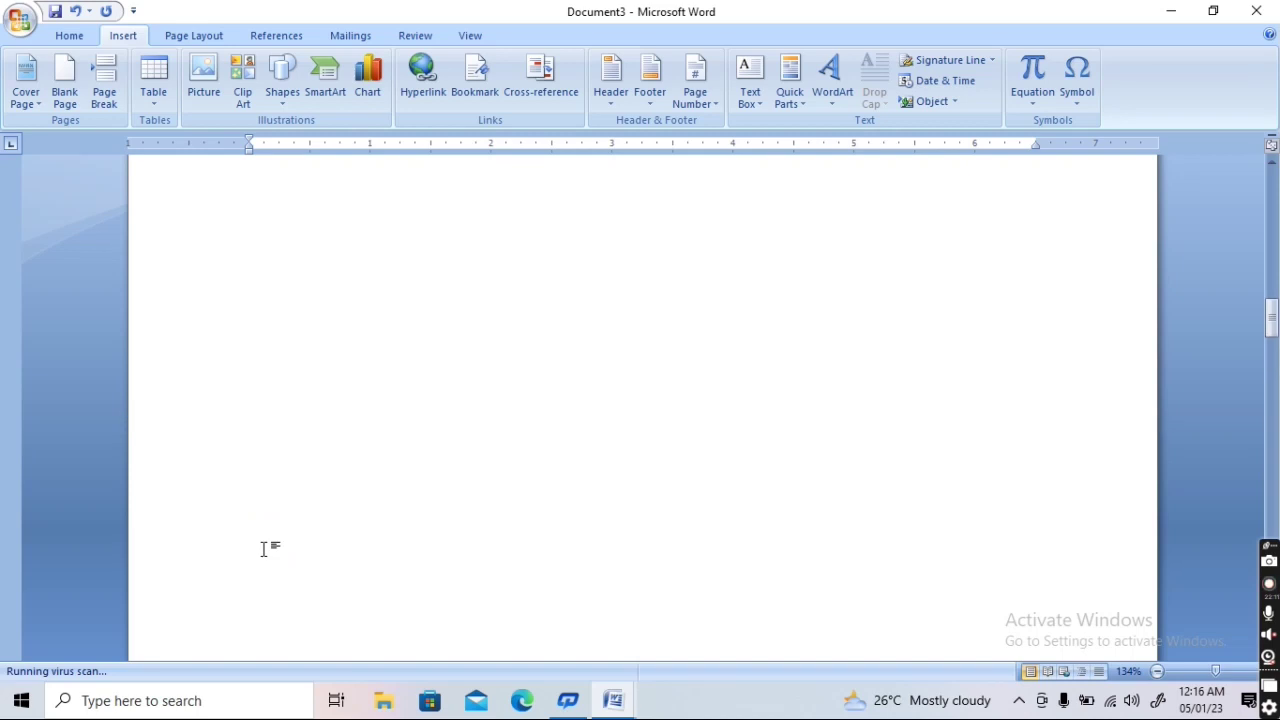
{"action": "left_click", "coordinate": [615, 280]}
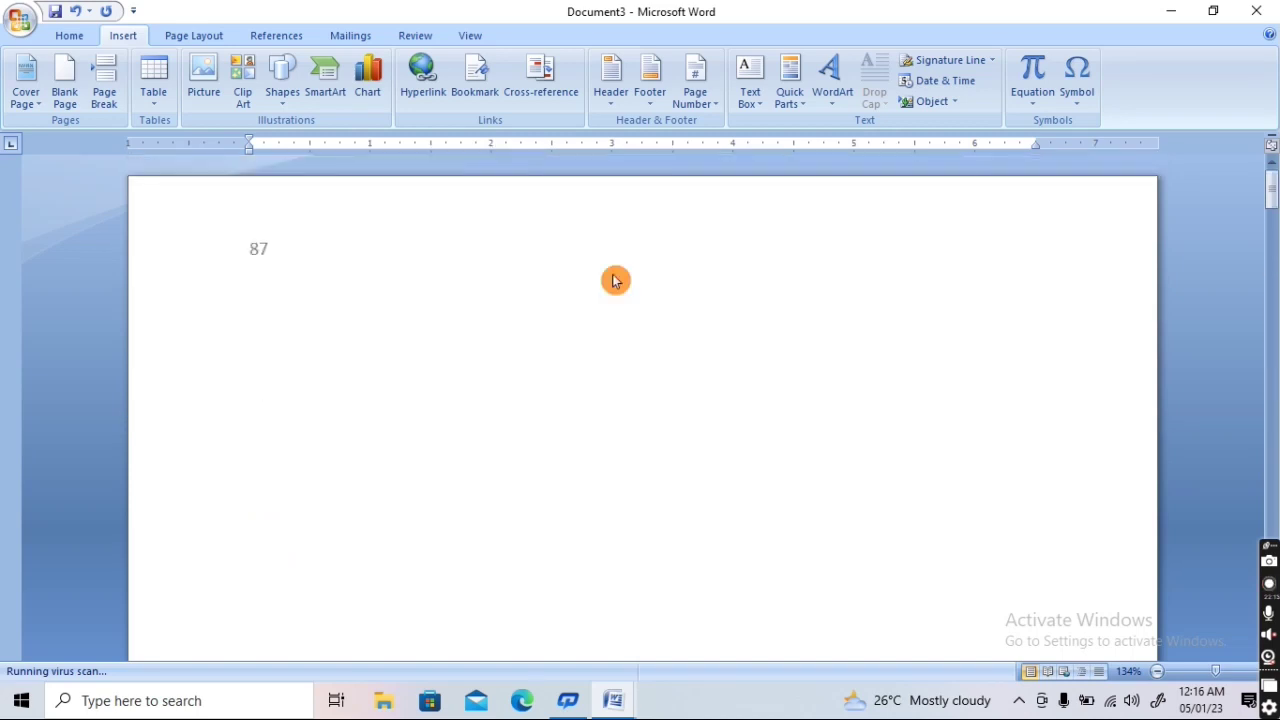
Change the page numbering to start at 10 and scroll up to page 10's header
{"action": "left_click", "coordinate": [650, 92]}
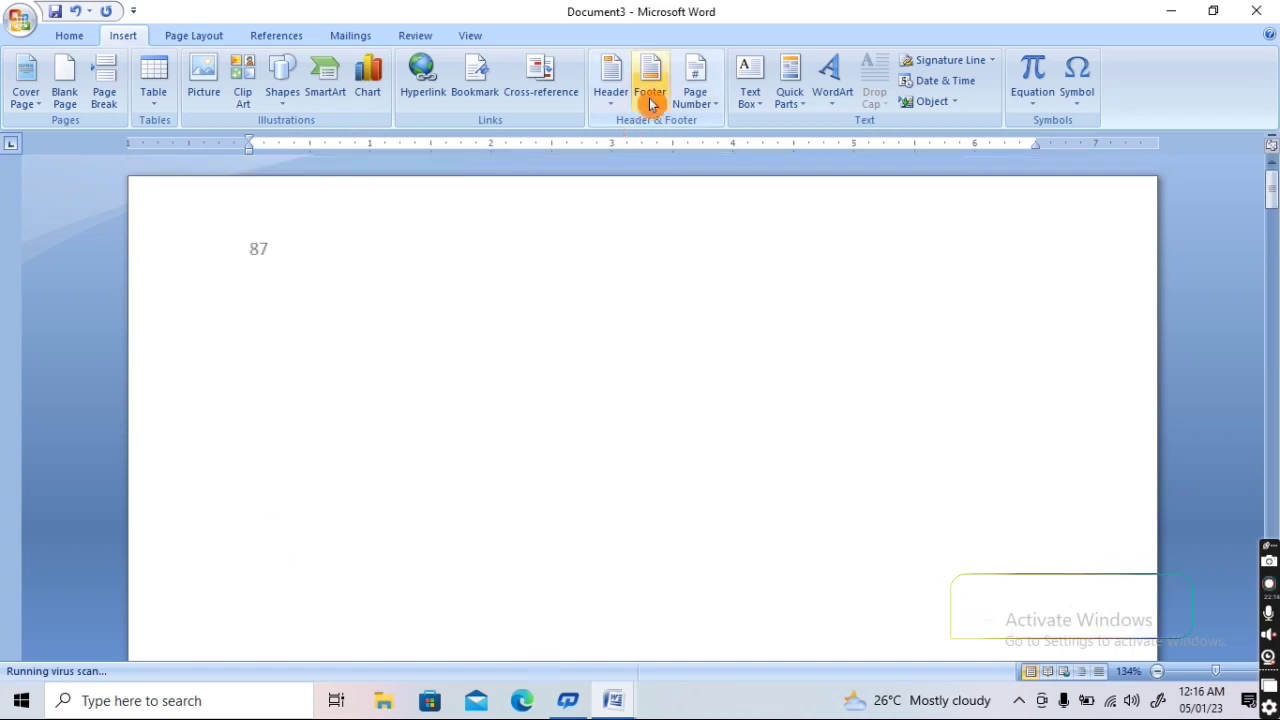
{"action": "left_click", "coordinate": [702, 78]}
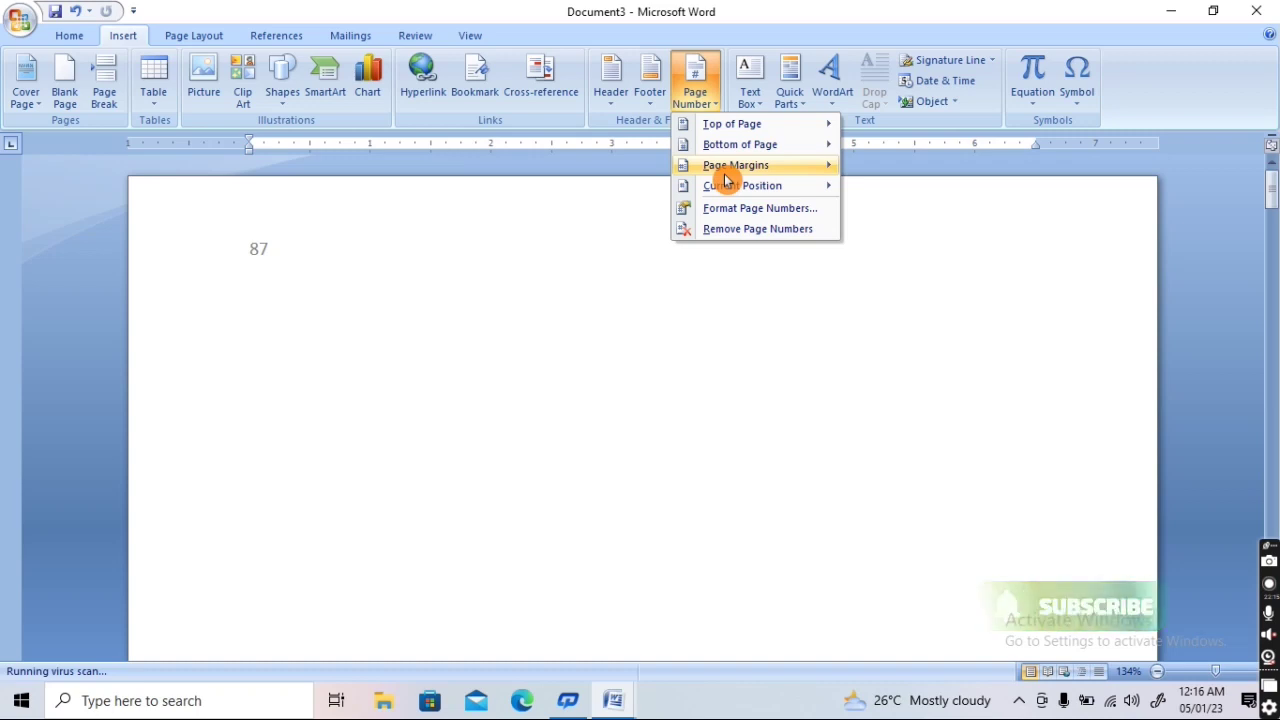
{"action": "mouse_move", "coordinate": [768, 146]}
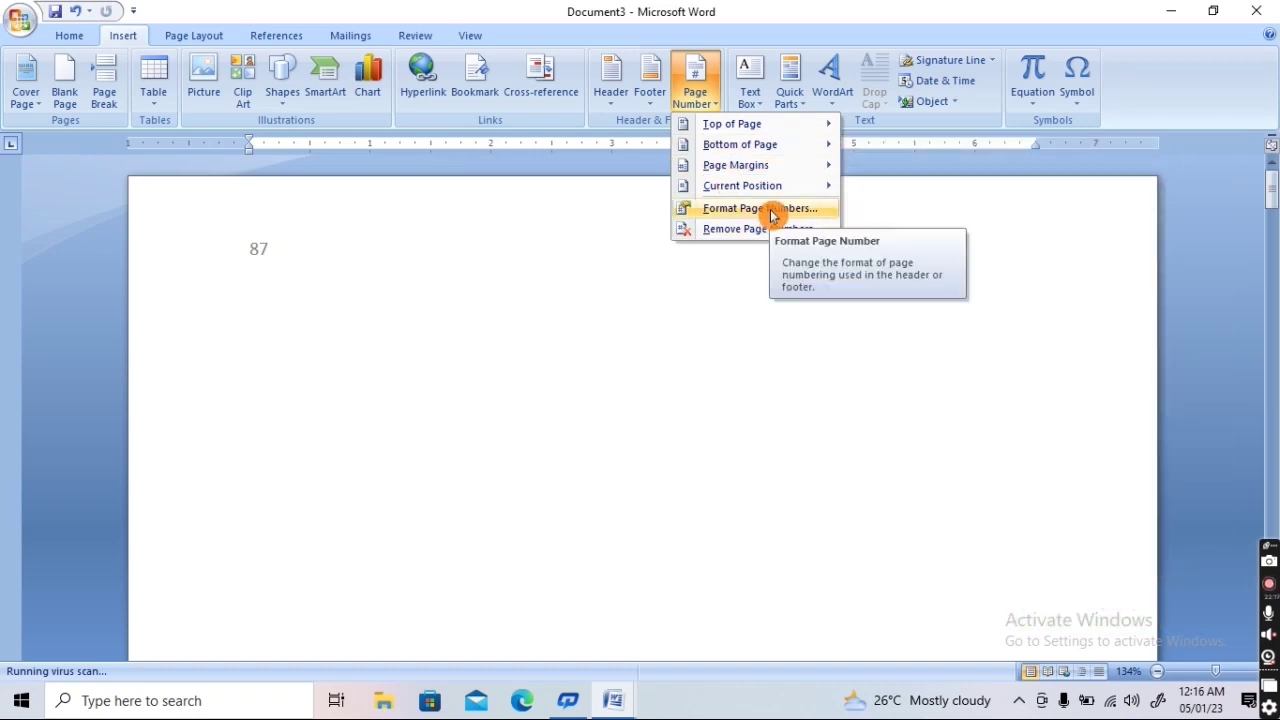
{"action": "left_click", "coordinate": [805, 211]}
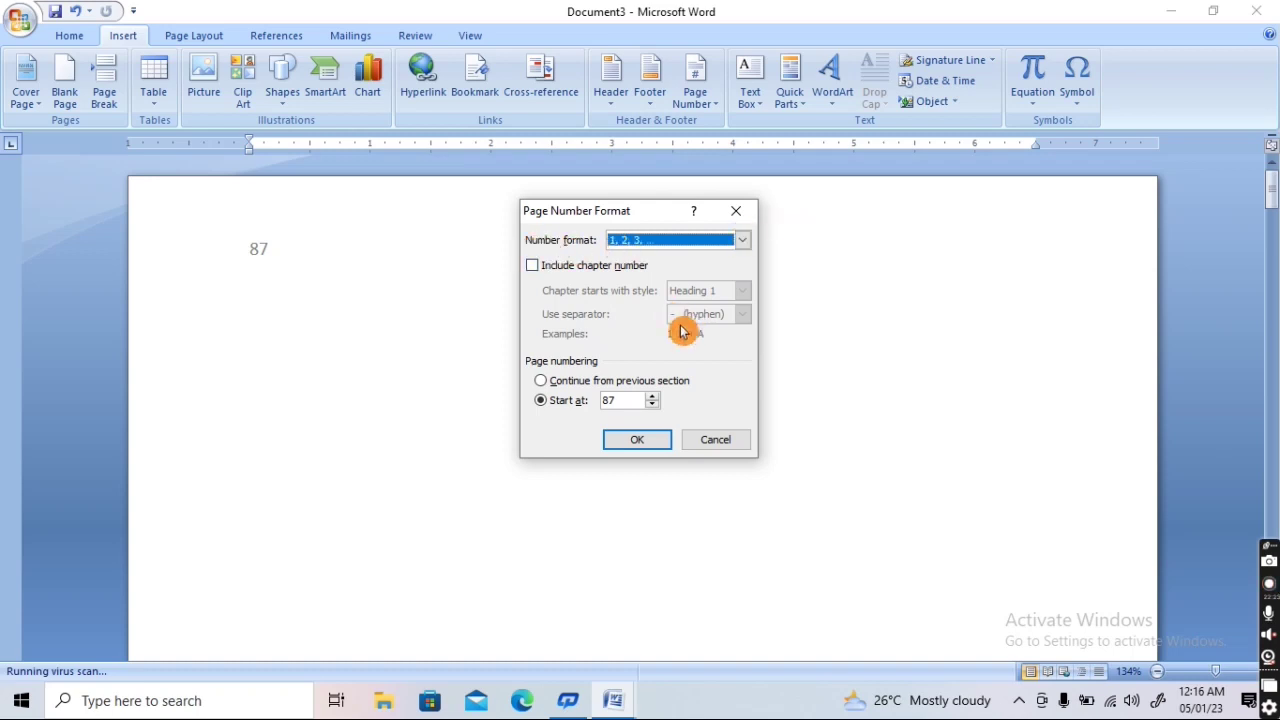
{"action": "left_click", "coordinate": [579, 401]}
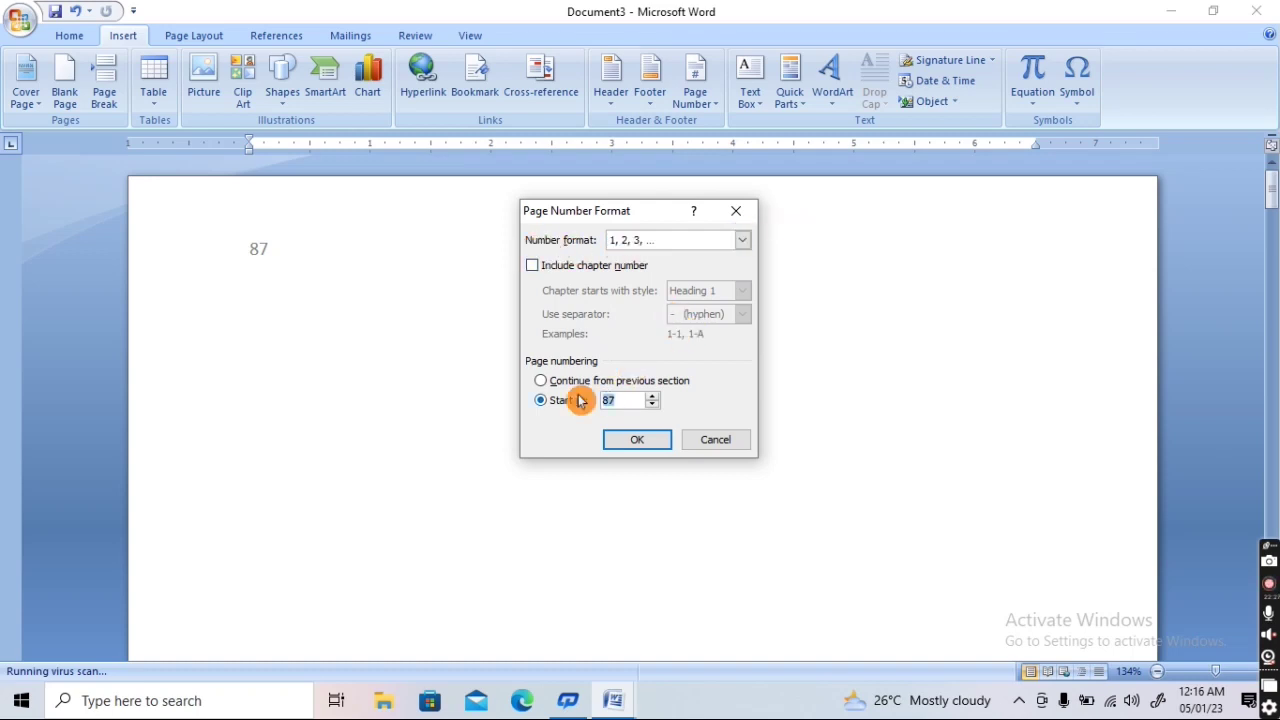
{"action": "type", "text": "10"}
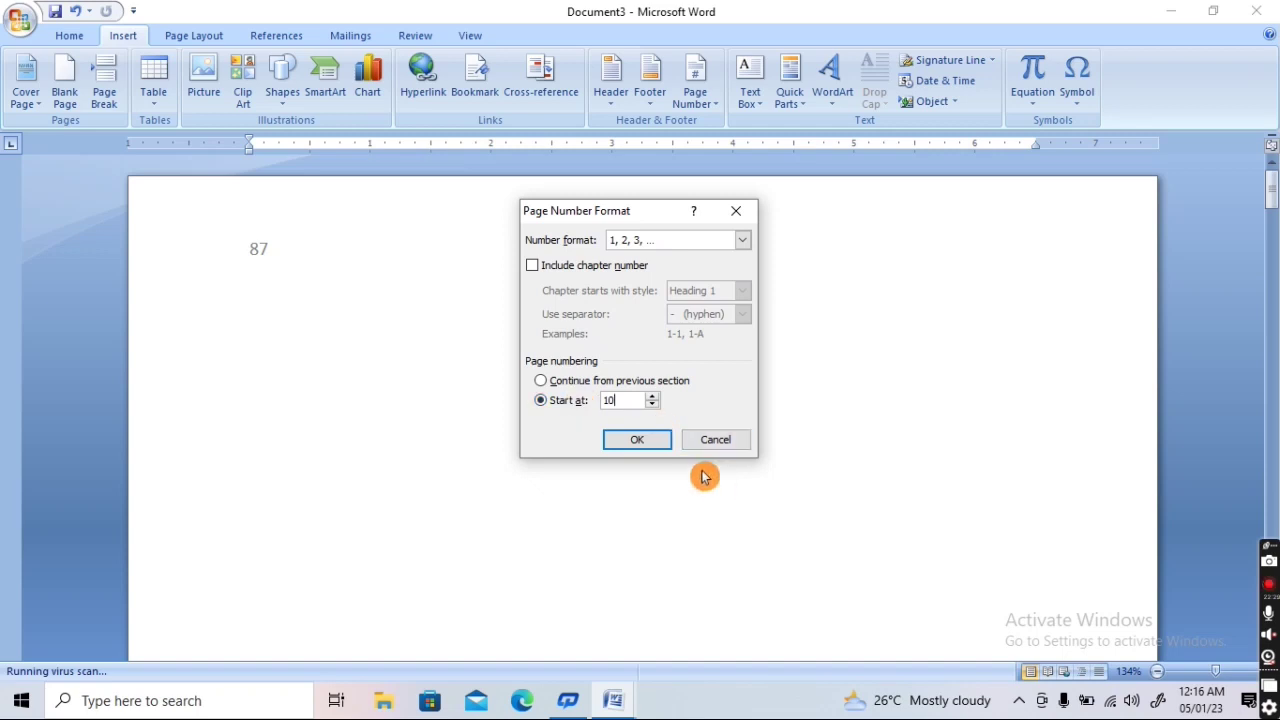
{"action": "left_click", "coordinate": [634, 441]}
{"action": "scroll", "coordinate": [281, 379], "scroll_direction": "up", "scroll_amount": 5}
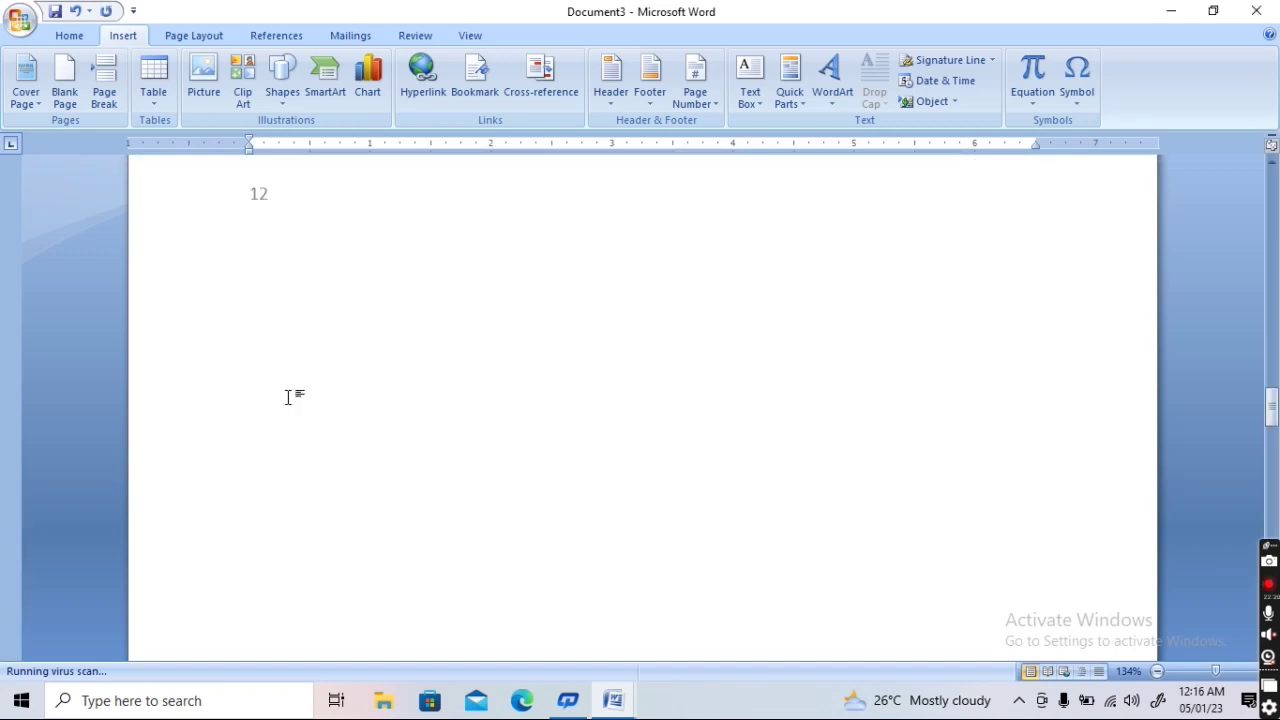
{"action": "scroll", "coordinate": [290, 393], "scroll_direction": "up", "scroll_amount": 5}
{"action": "scroll", "coordinate": [291, 394], "scroll_direction": "up", "scroll_amount": 5}
{"action": "scroll", "coordinate": [300, 396], "scroll_direction": "up", "scroll_amount": 5}
{"action": "scroll", "coordinate": [305, 398], "scroll_direction": "up", "scroll_amount": 10}
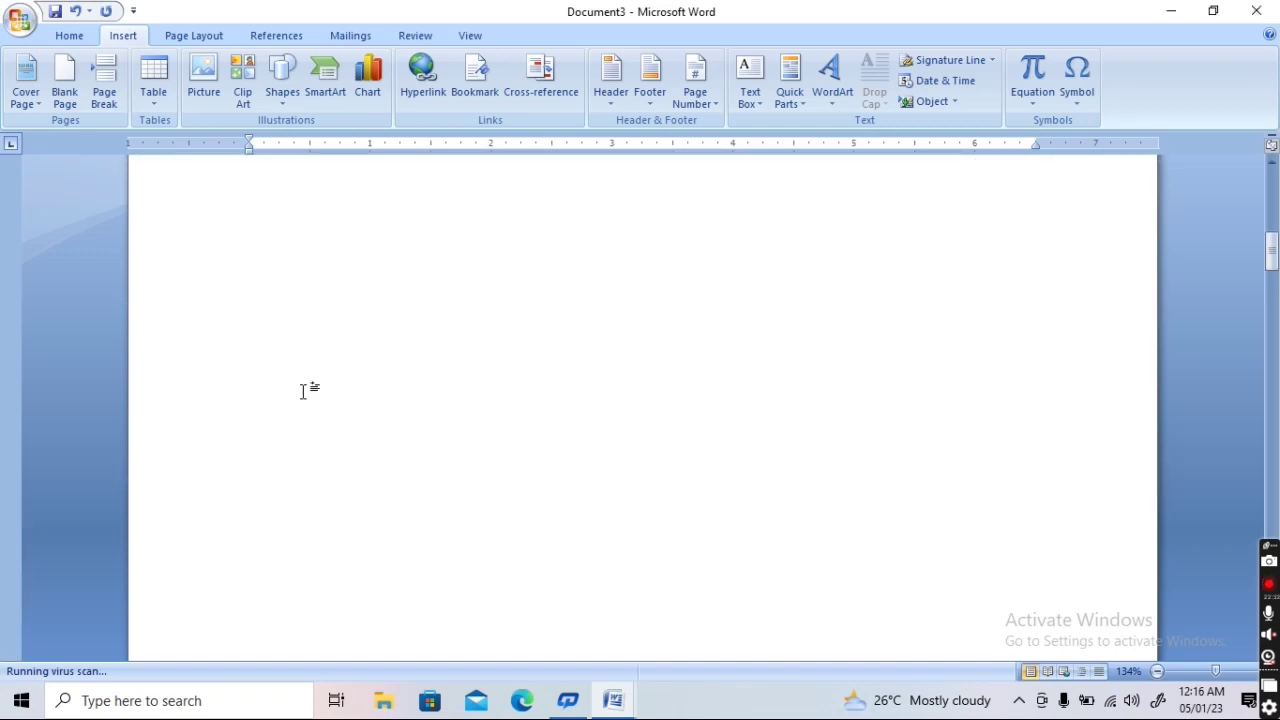
{"action": "scroll", "coordinate": [303, 391], "scroll_direction": "up", "scroll_amount": 10}
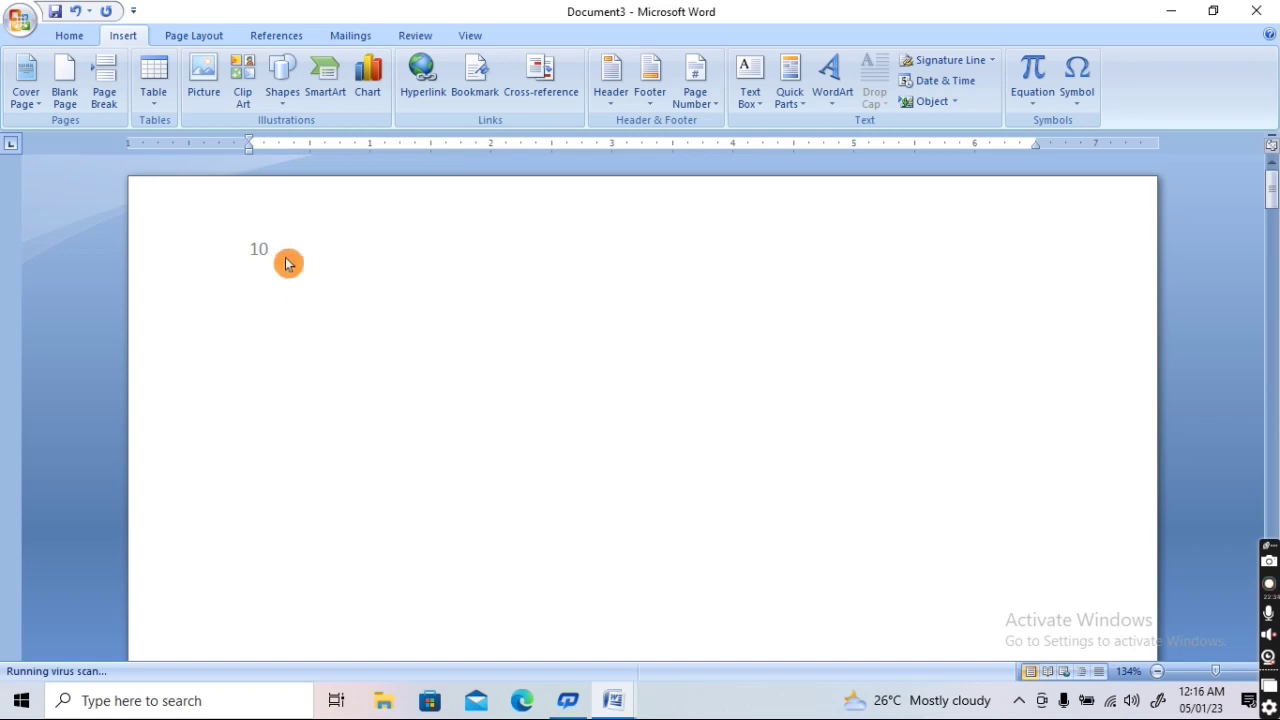
Switch the page number format to A, B, C lettering
{"action": "left_click", "coordinate": [712, 86]}
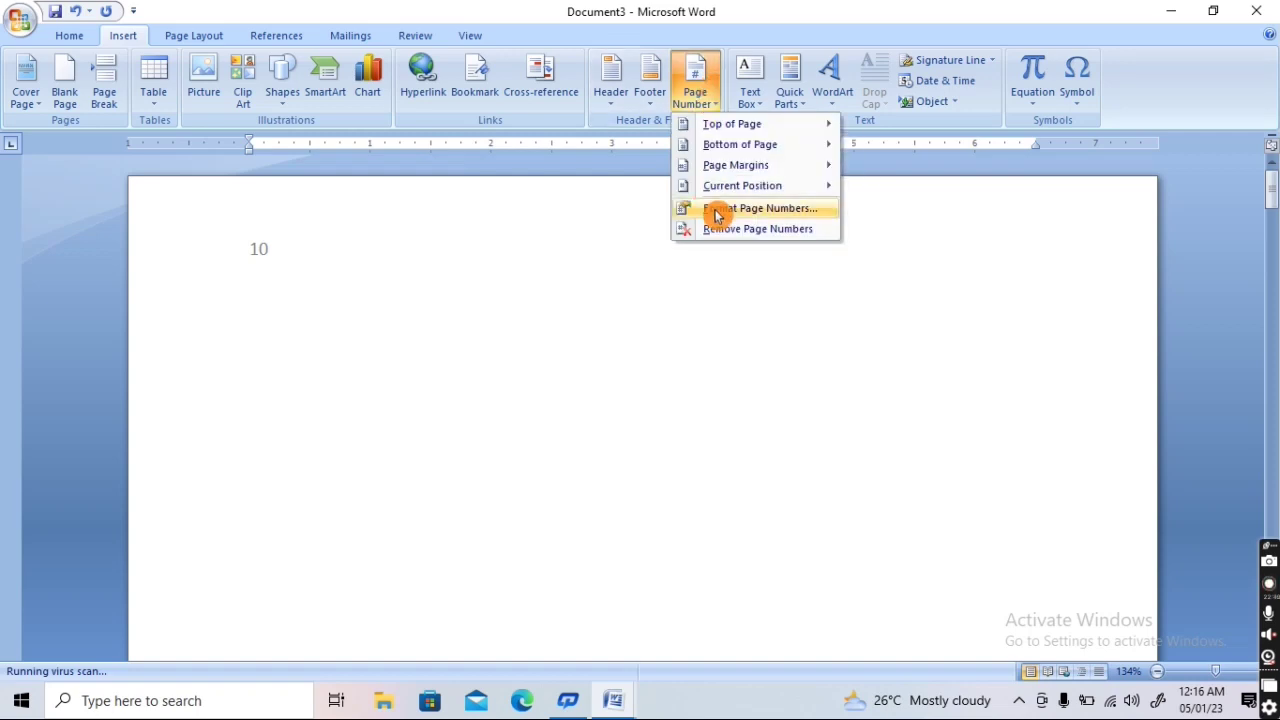
{"action": "left_click", "coordinate": [810, 210]}
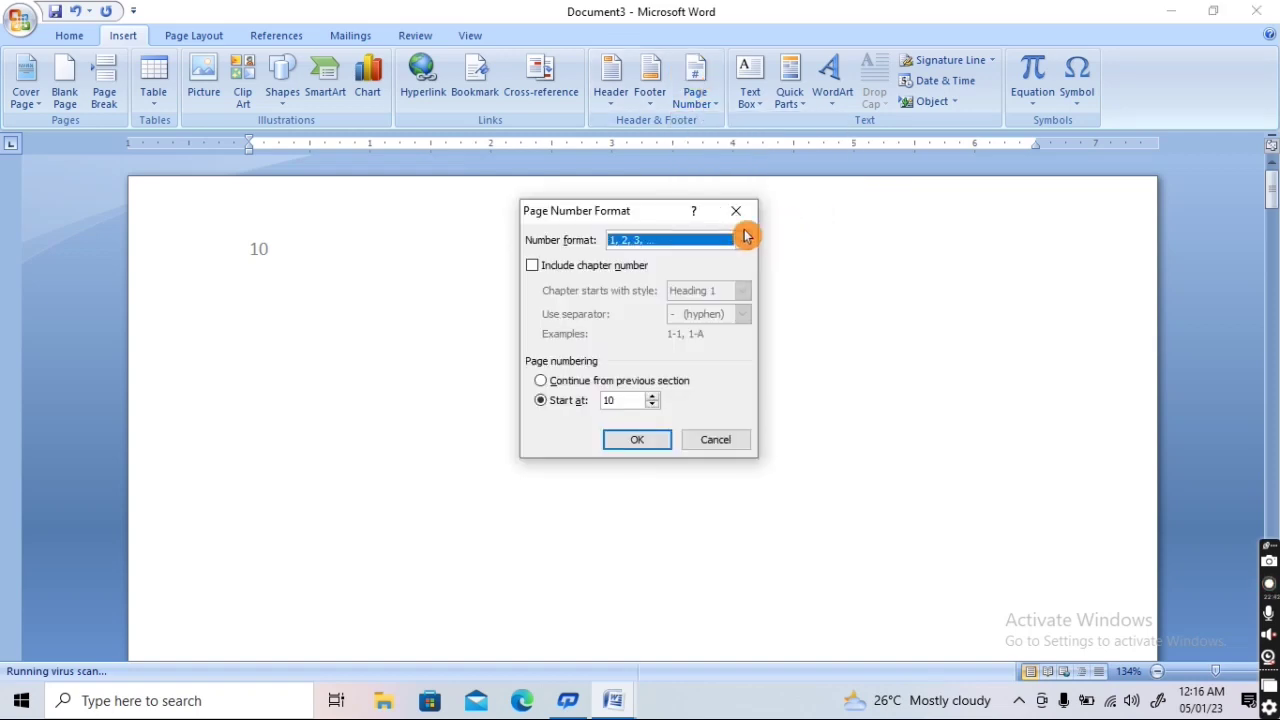
{"action": "left_click", "coordinate": [655, 242]}
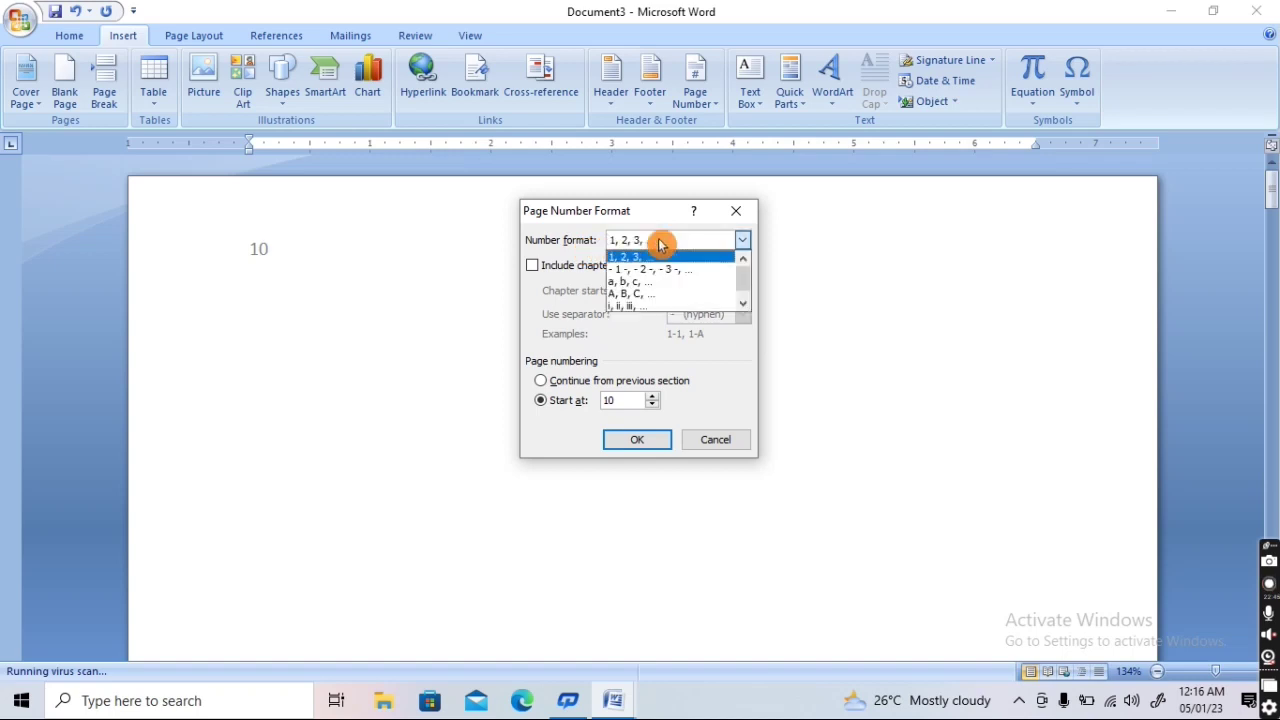
{"action": "left_click", "coordinate": [674, 294]}
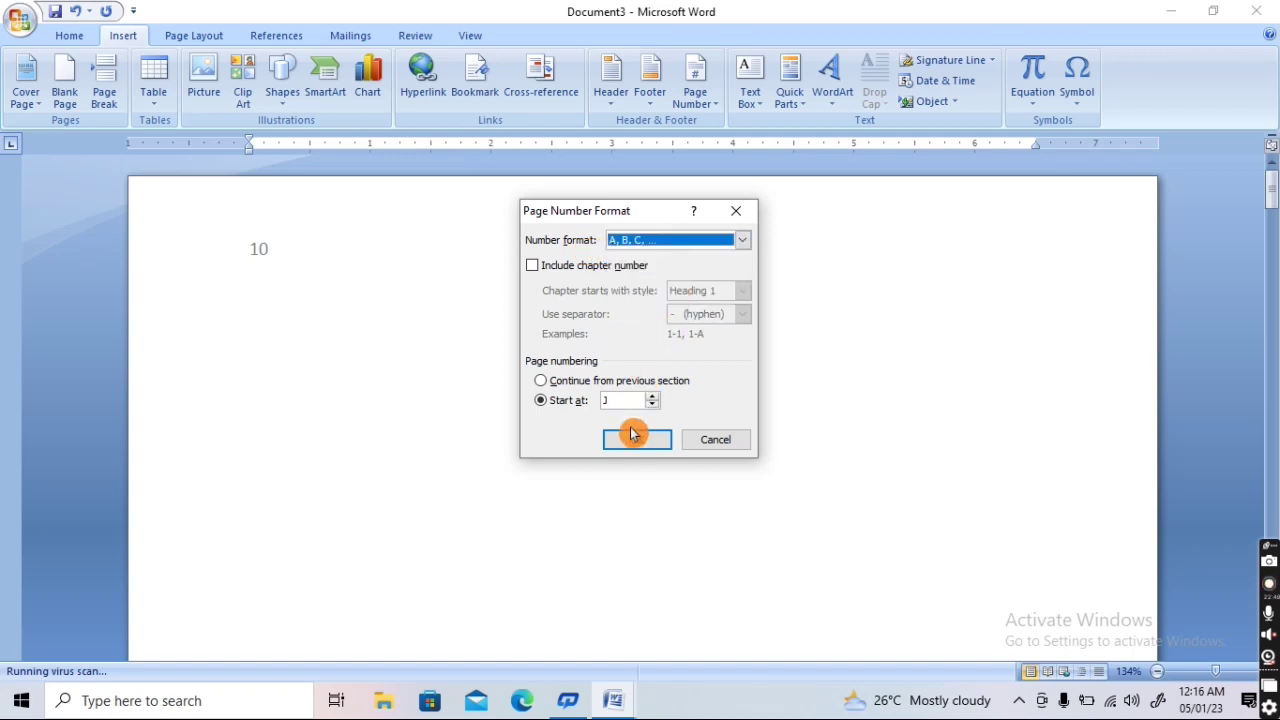
{"action": "left_click", "coordinate": [637, 440]}
Remove all page numbers from the document
{"action": "scroll", "coordinate": [267, 506], "scroll_direction": "up", "scroll_amount": 5}
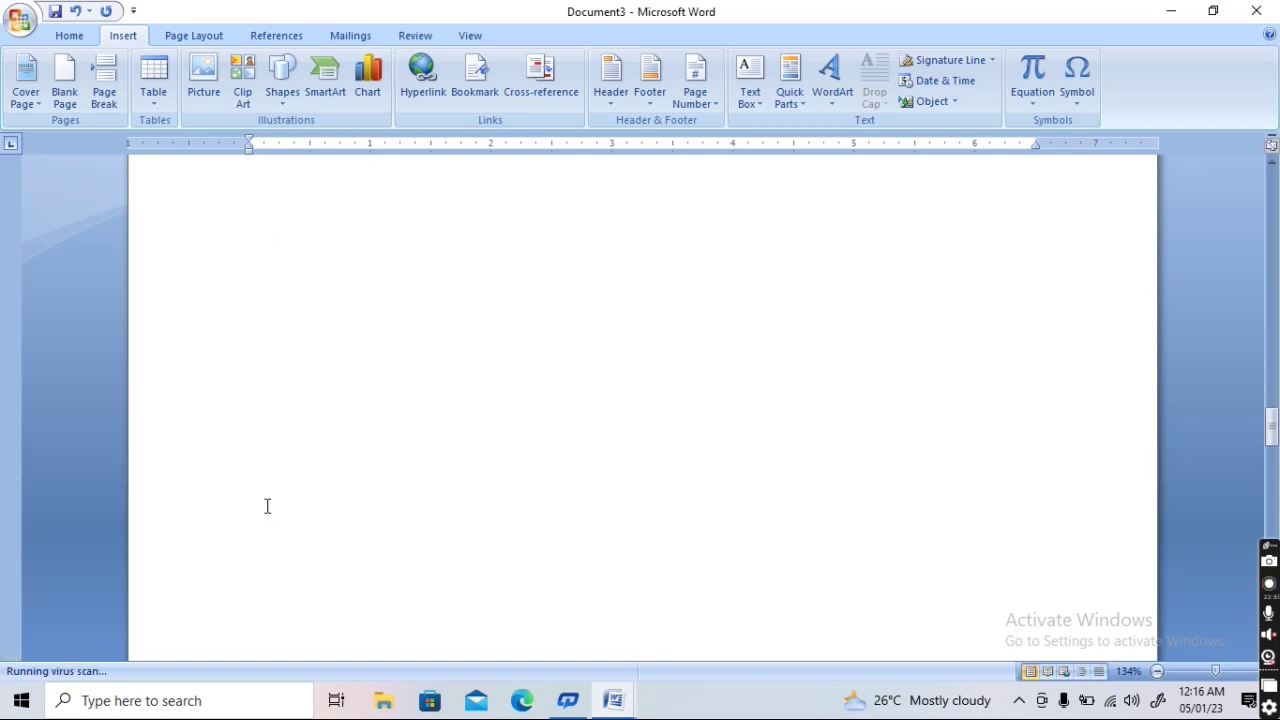
{"action": "scroll", "coordinate": [268, 490], "scroll_direction": "up", "scroll_amount": 5}
{"action": "scroll", "coordinate": [268, 490], "scroll_direction": "up", "scroll_amount": 5}
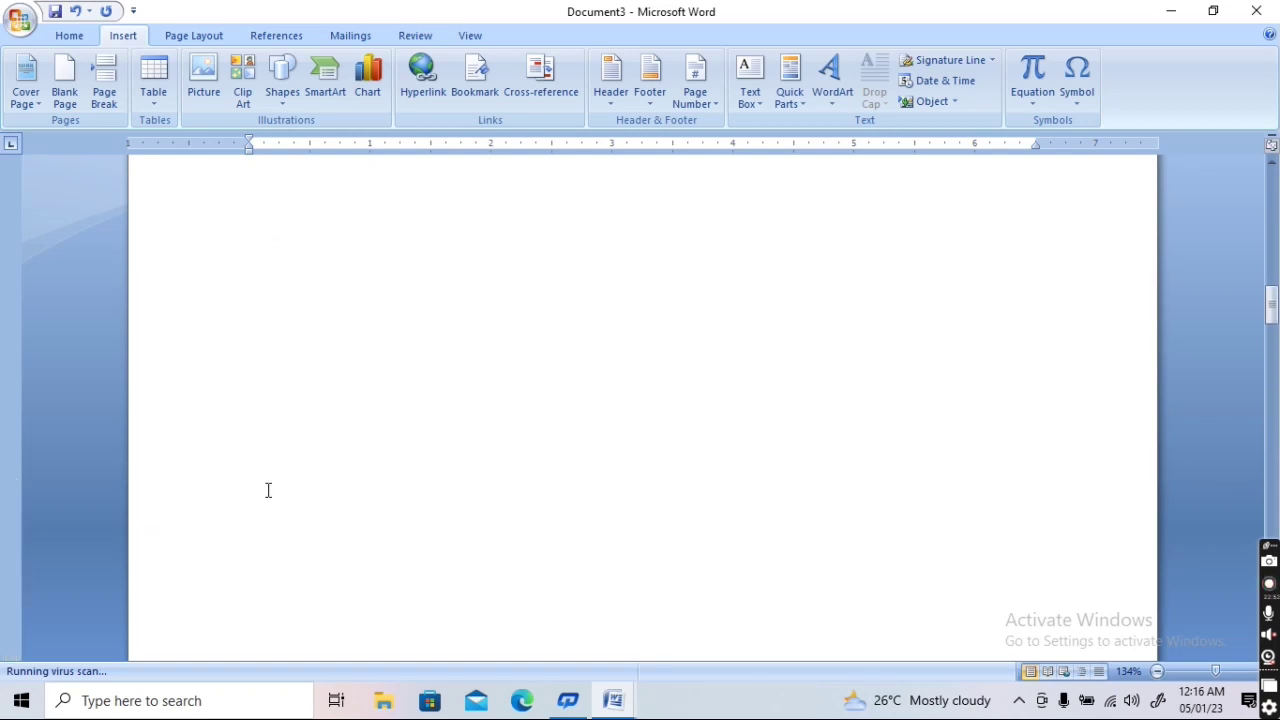
{"action": "scroll", "coordinate": [268, 490], "scroll_direction": "up", "scroll_amount": 5}
{"action": "scroll", "coordinate": [268, 490], "scroll_direction": "up", "scroll_amount": 5}
{"action": "scroll", "coordinate": [269, 489], "scroll_direction": "up", "scroll_amount": 5}
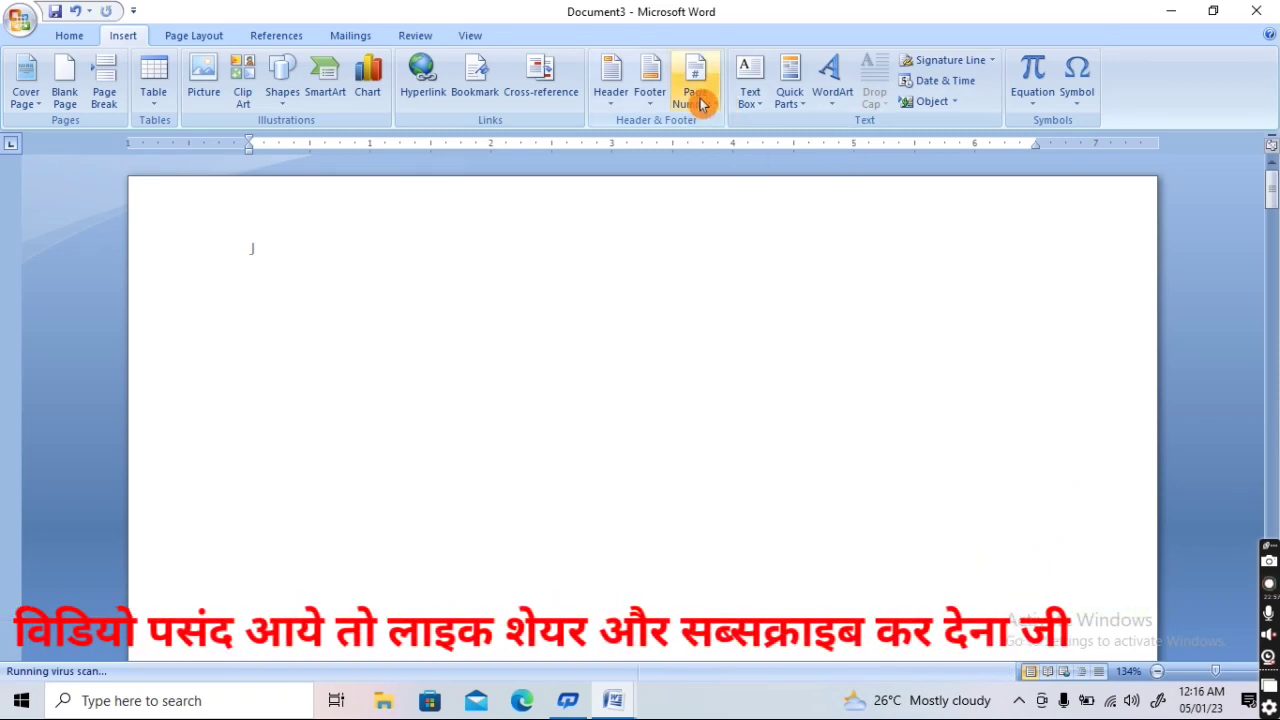
{"action": "left_click", "coordinate": [701, 104]}
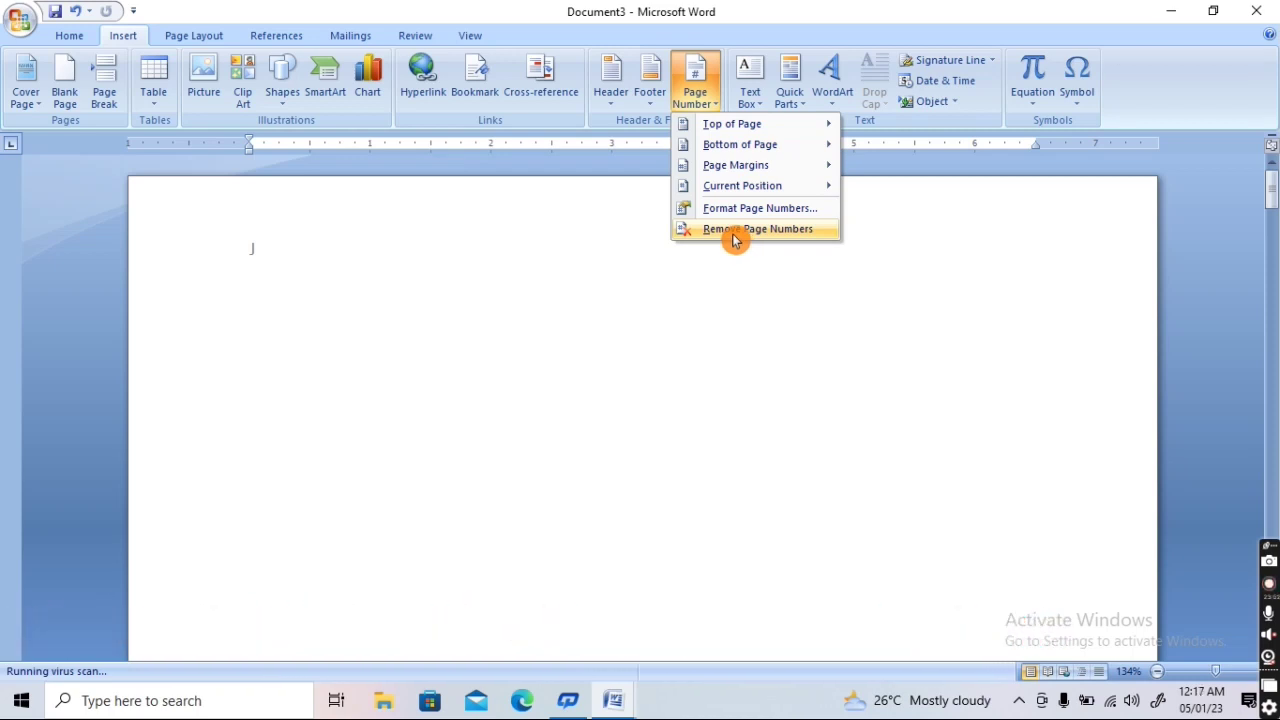
{"action": "left_click", "coordinate": [733, 238]}
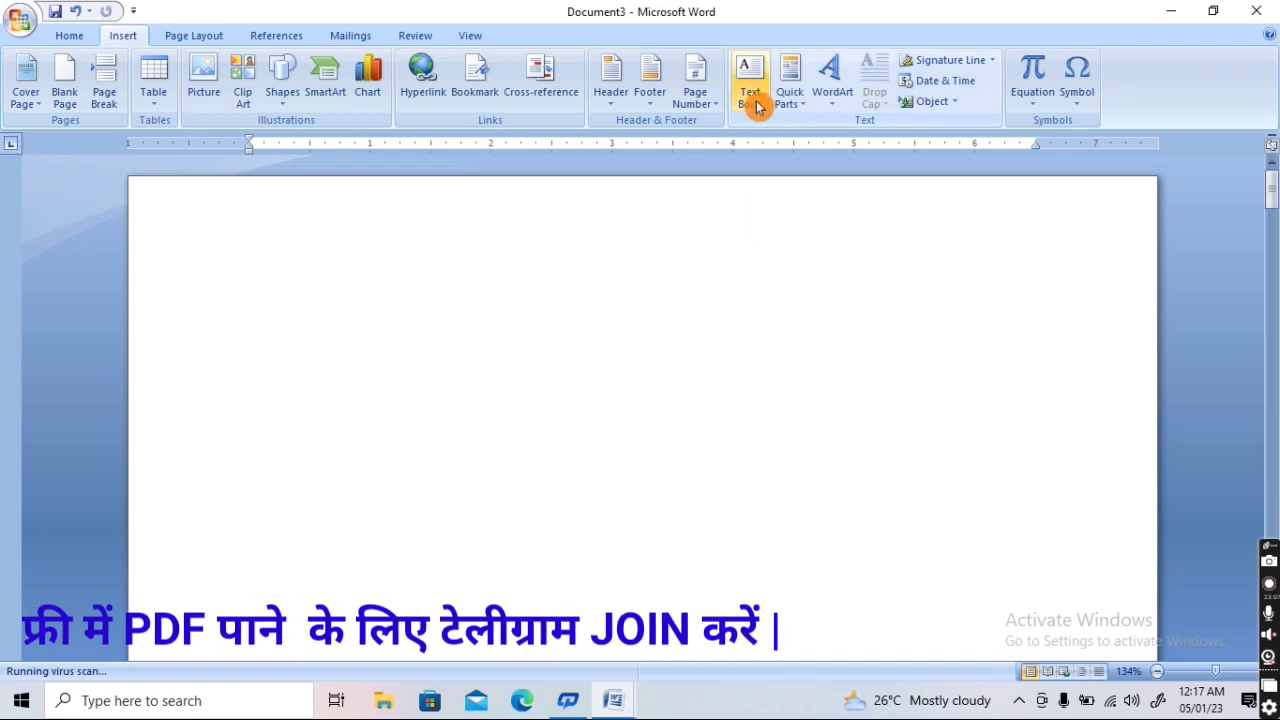
Insert a Braces Quote 2 pull-quote text box from the Text Box gallery
{"action": "left_click", "coordinate": [755, 105]}
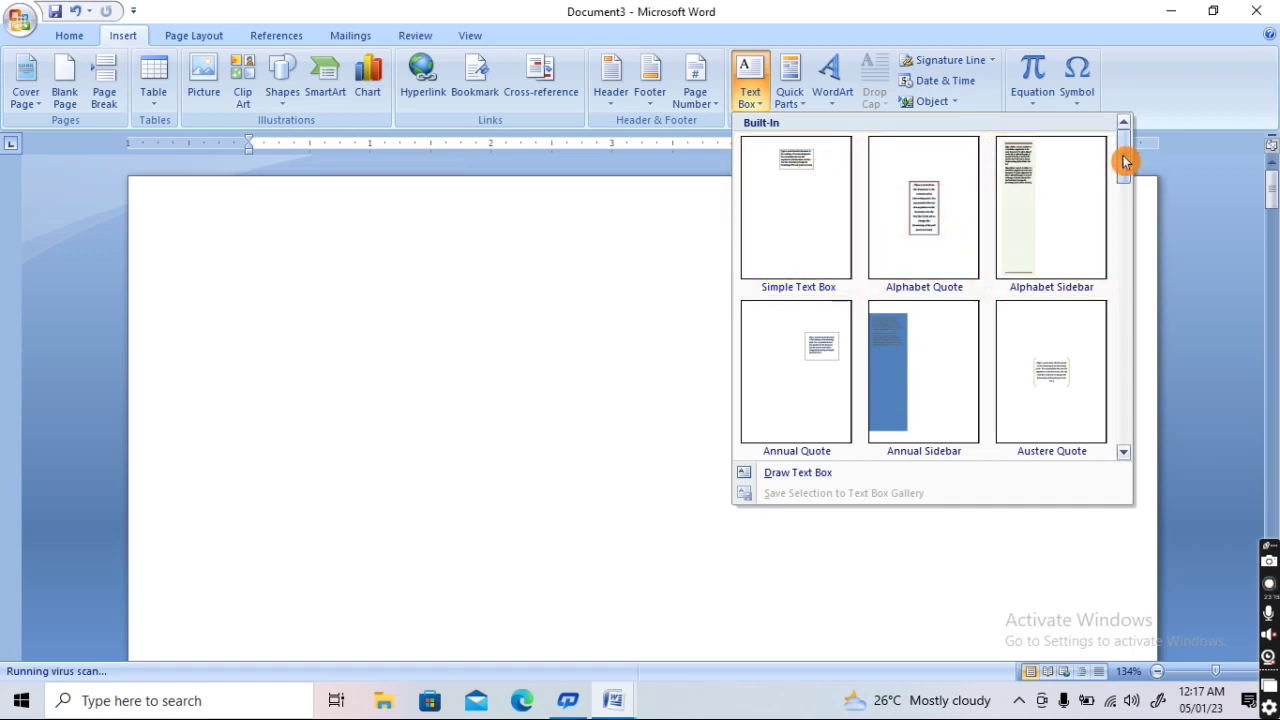
{"action": "left_click_drag", "start_coordinate": [1124, 162], "coordinate": [1118, 196]}
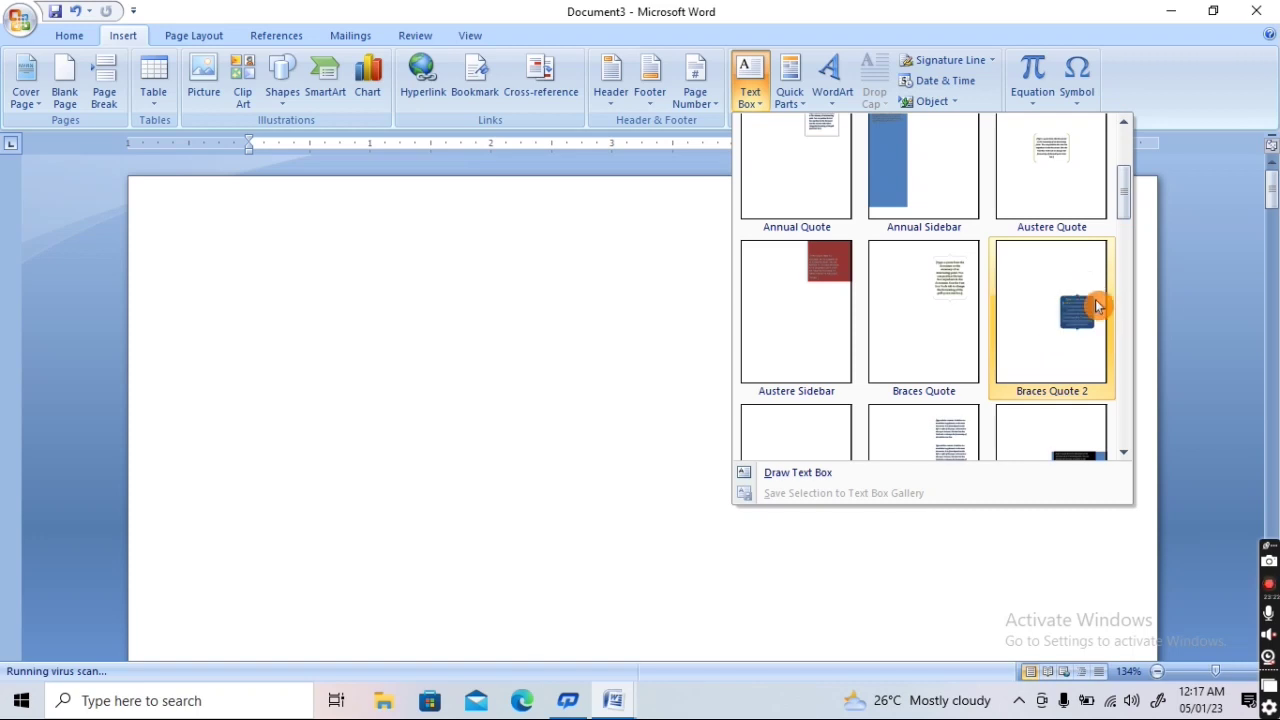
{"action": "left_click", "coordinate": [1068, 325]}
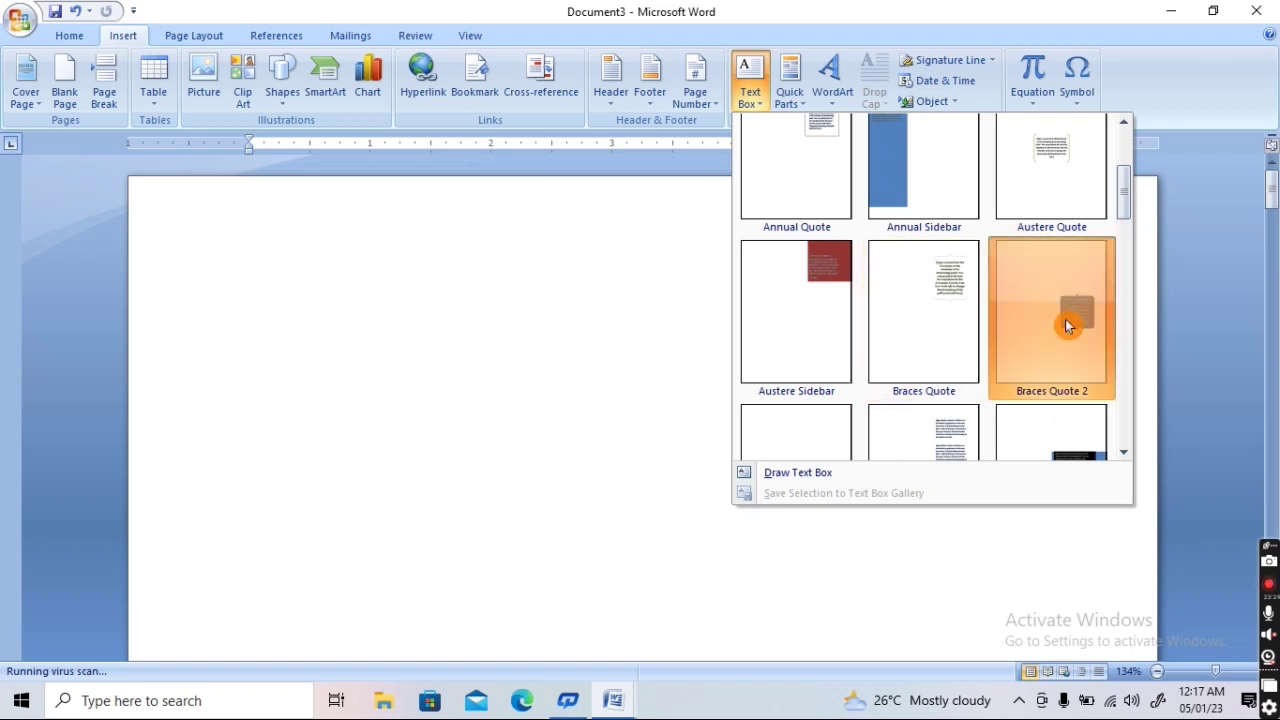
{"action": "scroll", "coordinate": [883, 325], "scroll_direction": "down", "scroll_amount": 2}
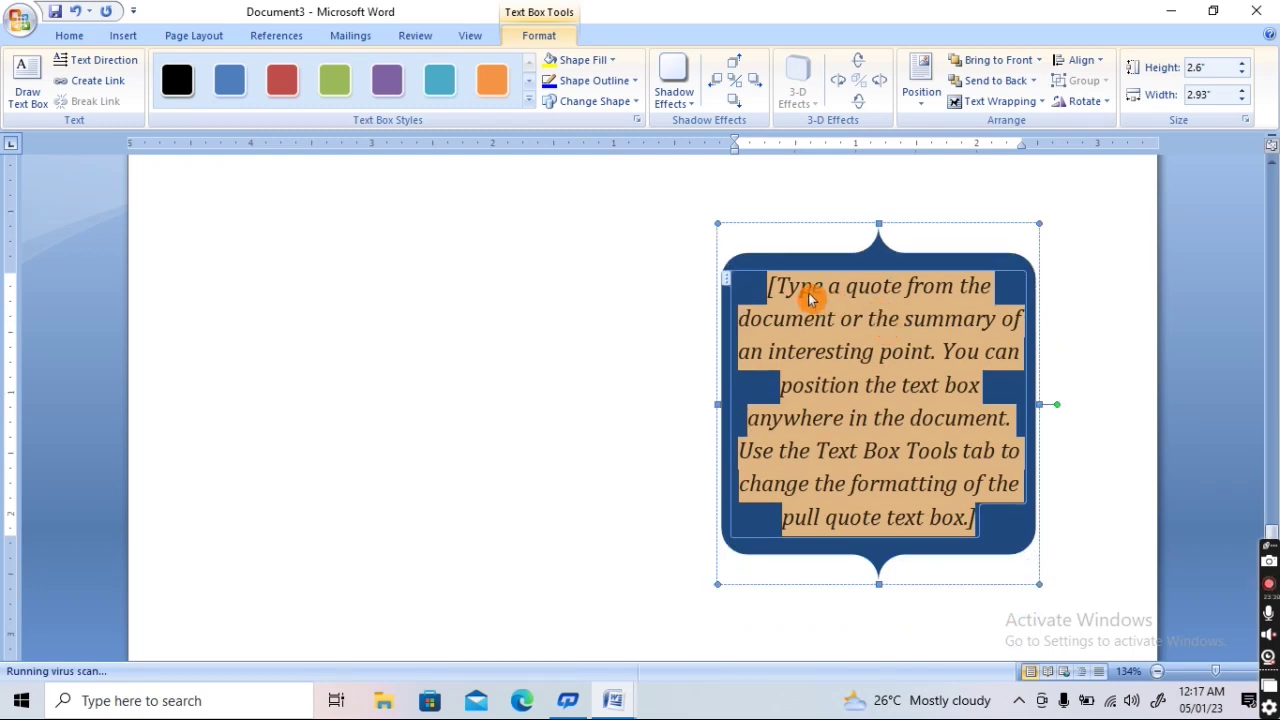
Type 'cdd' into the quote box, give it an orange outline, and reshape it into a block arrow
{"action": "type", "text": "cddddd"}
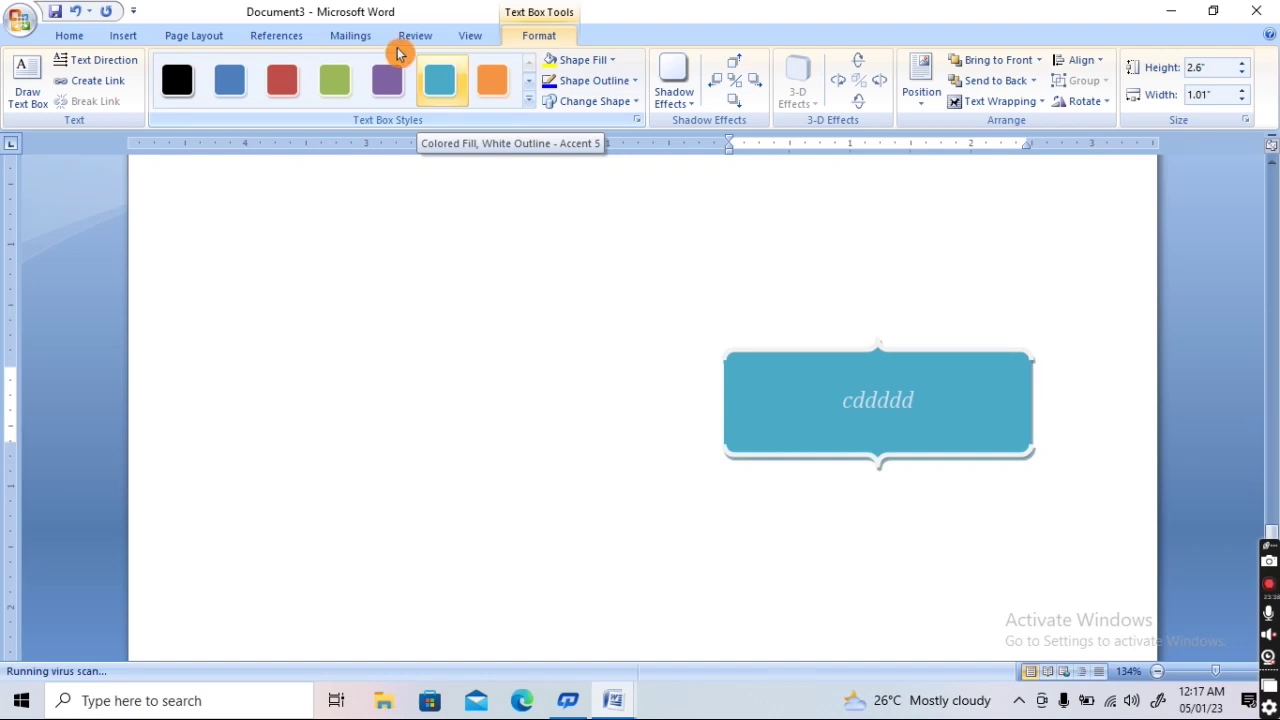
{"action": "left_click", "coordinate": [580, 81]}
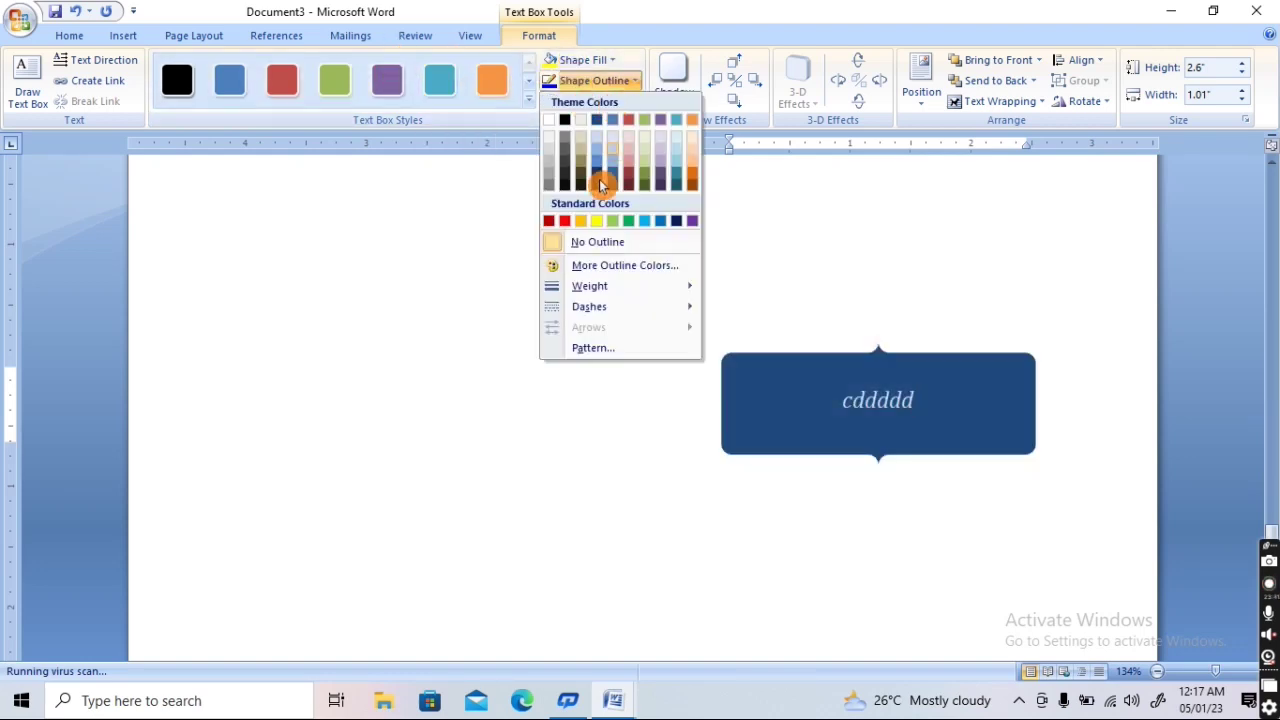
{"action": "left_click", "coordinate": [588, 220]}
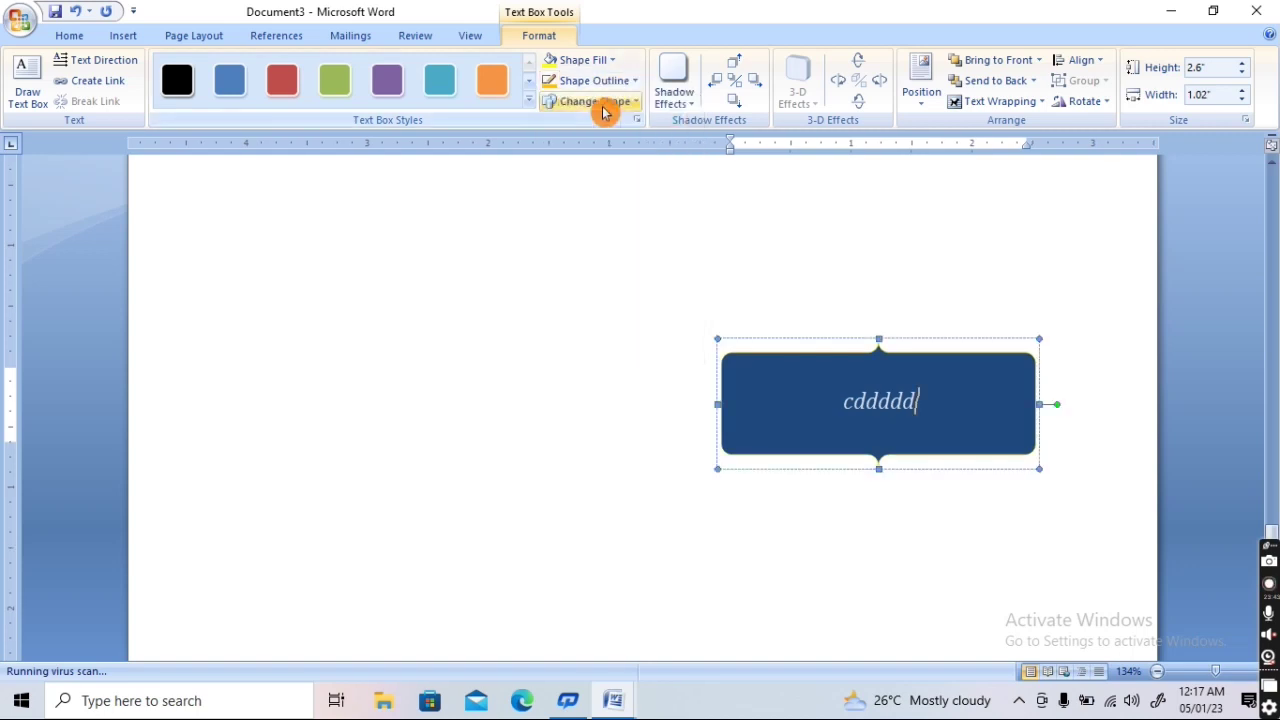
{"action": "left_click", "coordinate": [600, 102]}
{"action": "left_click", "coordinate": [622, 220]}
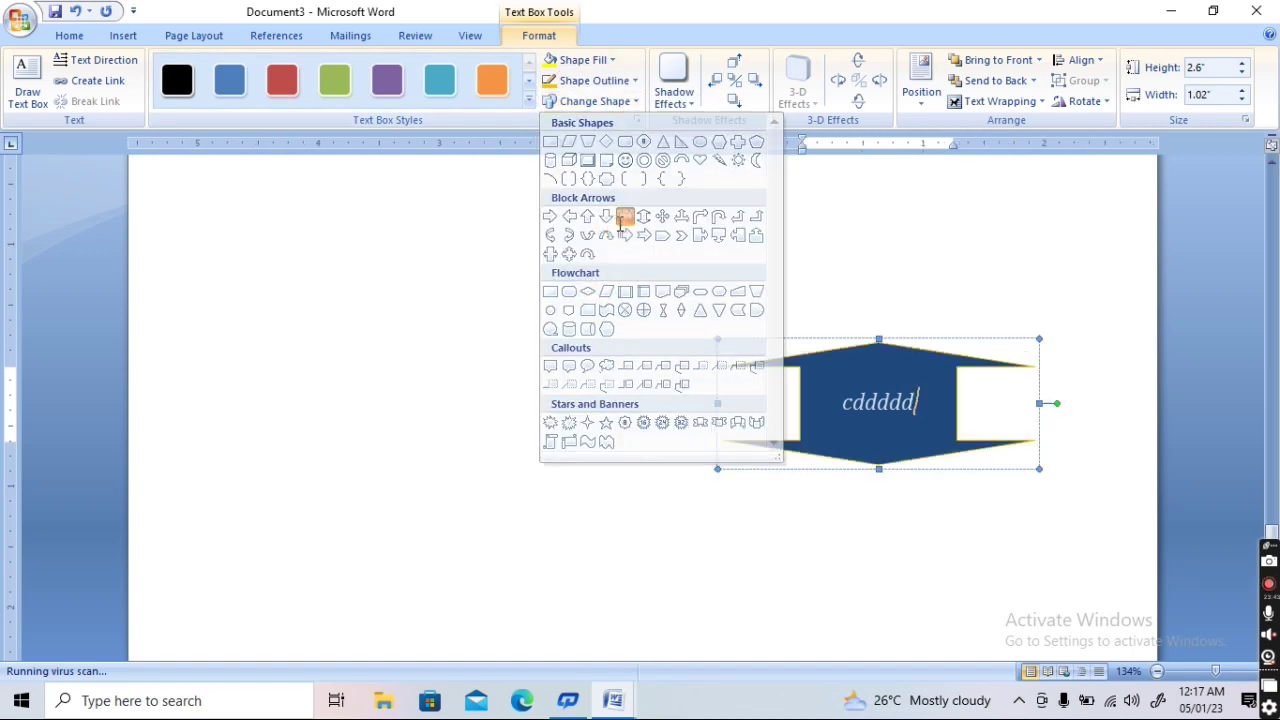
Add a red drop shadow and the red text box style, then delete the shape
{"action": "left_click", "coordinate": [675, 83]}
{"action": "left_click", "coordinate": [677, 232]}
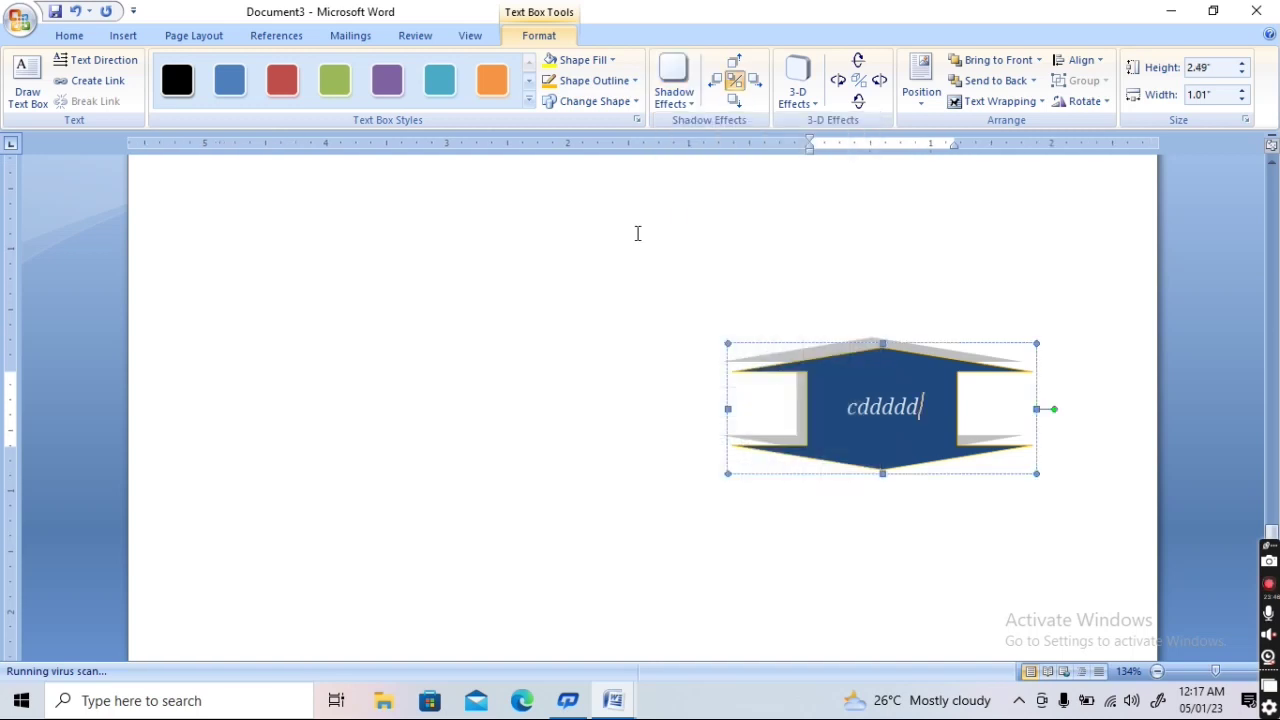
{"action": "left_click", "coordinate": [686, 90]}
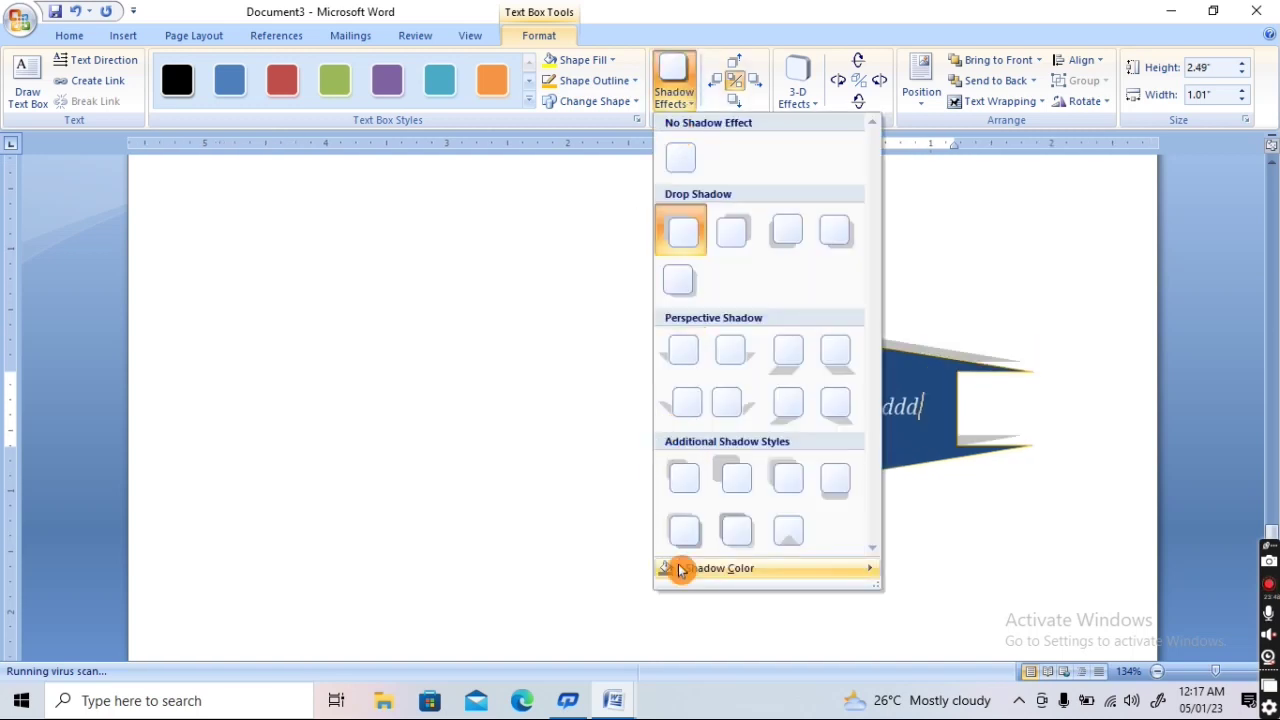
{"action": "mouse_move", "coordinate": [850, 568]}
{"action": "left_click", "coordinate": [906, 624]}
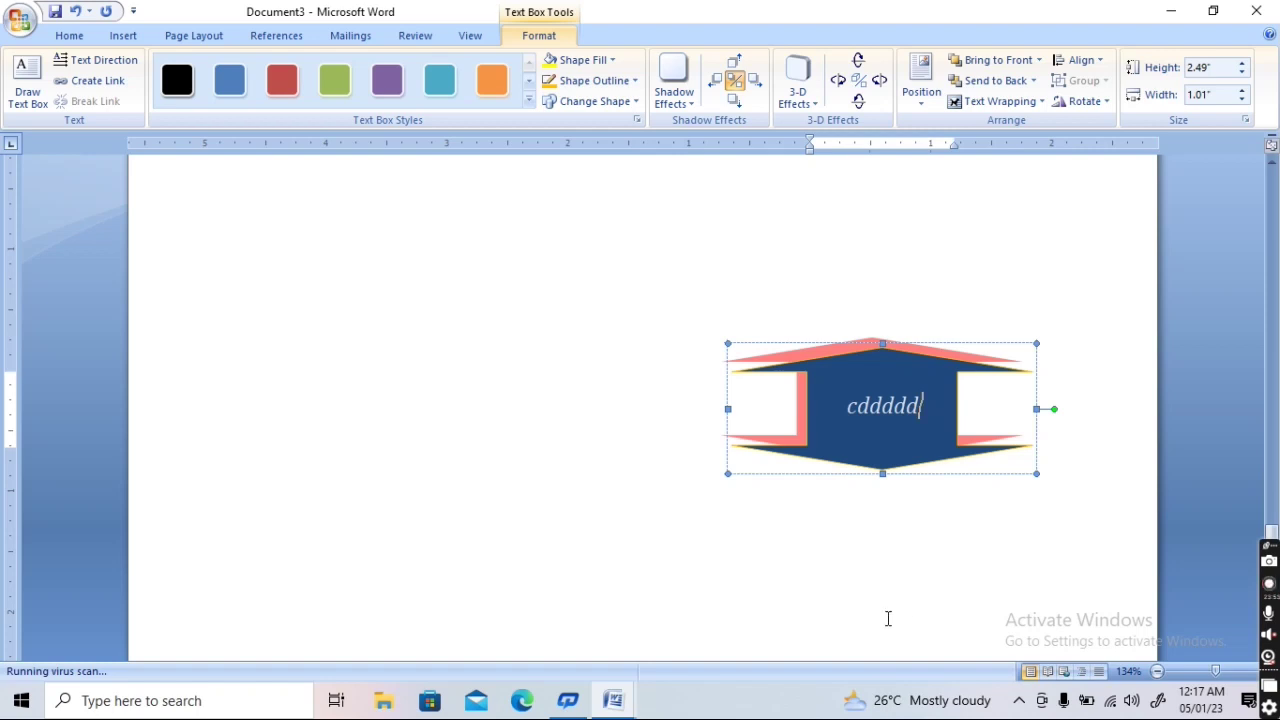
{"action": "left_click", "coordinate": [282, 80]}
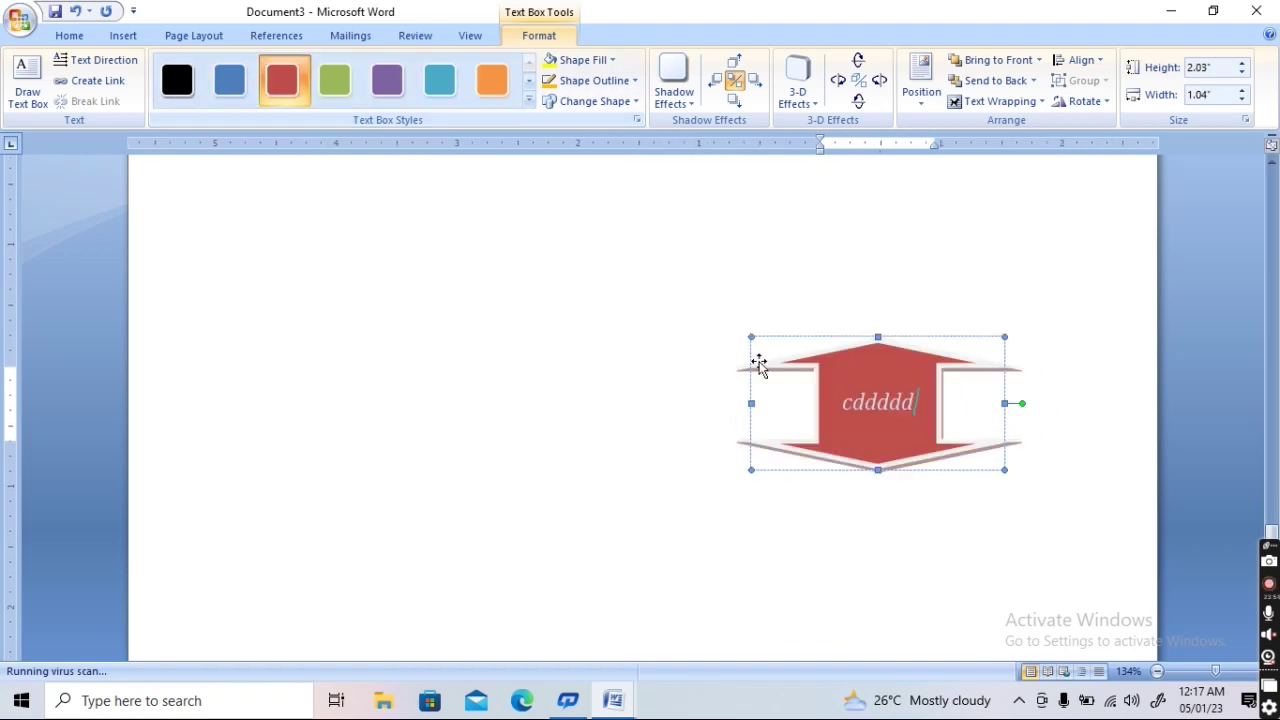
{"action": "left_click", "coordinate": [849, 338]}
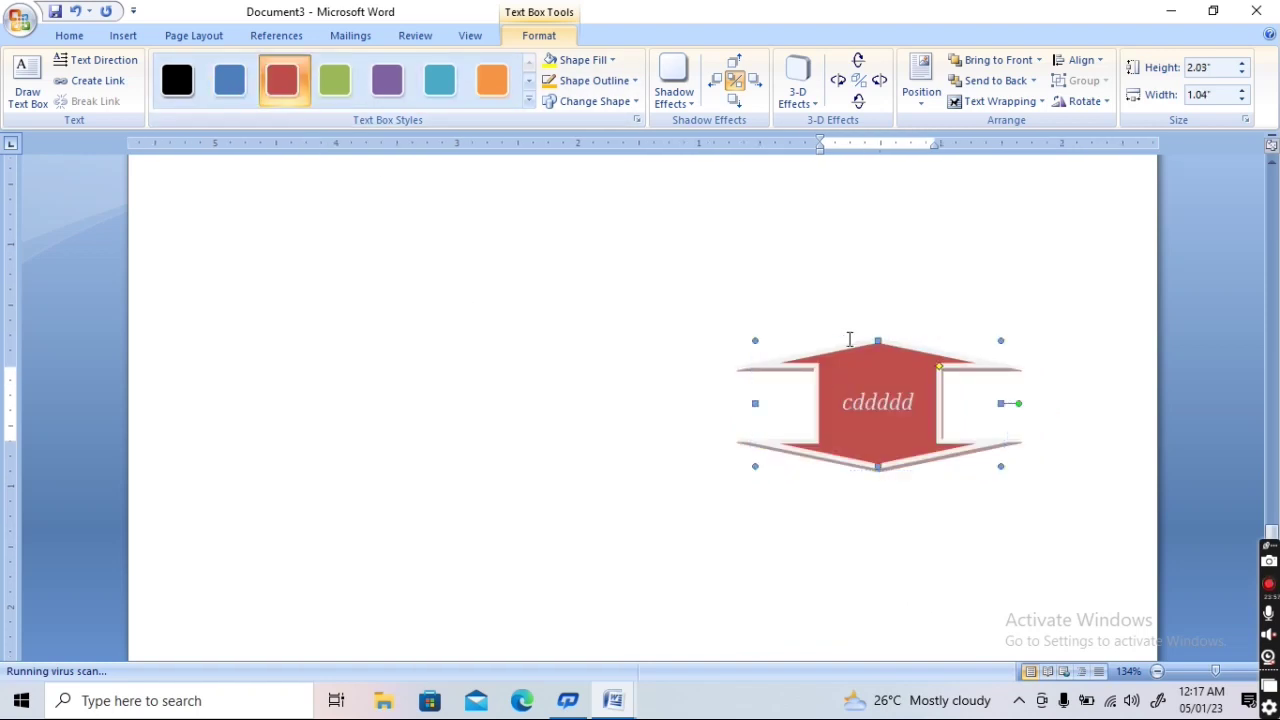
{"action": "key", "text": "Delete"}
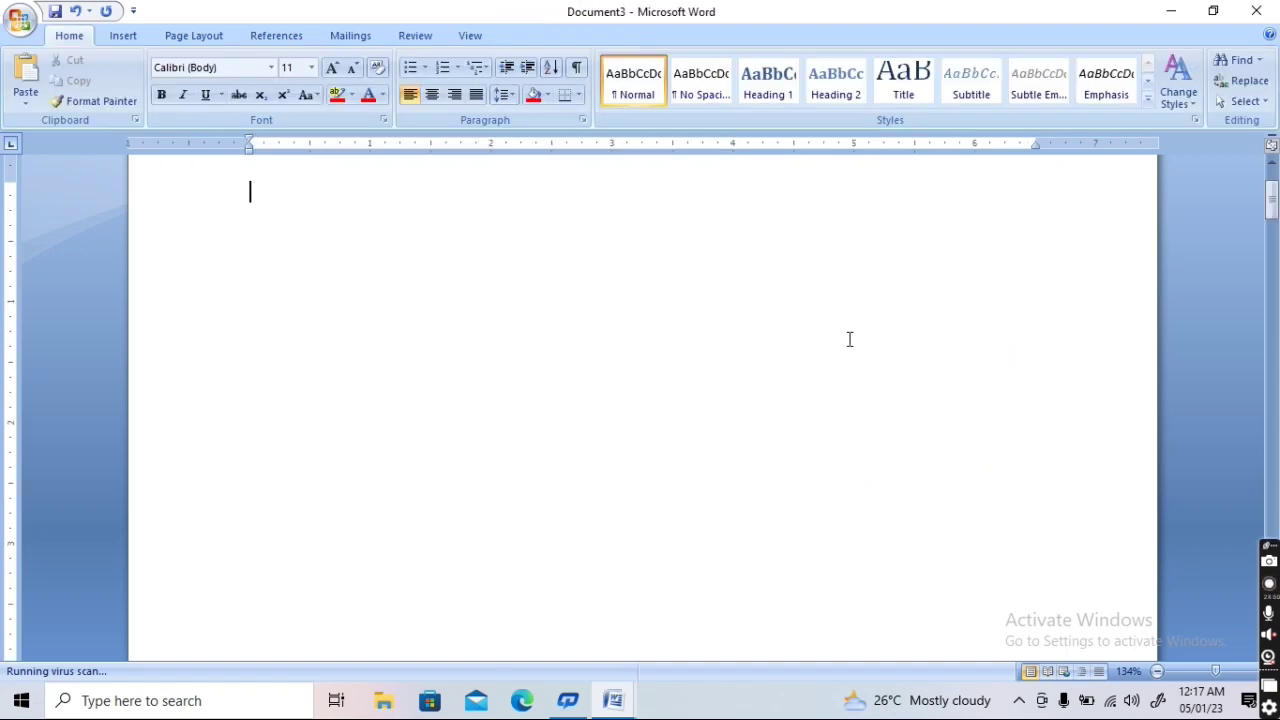
Open the WordArt style gallery from the Insert tab
{"action": "left_click", "coordinate": [128, 33]}
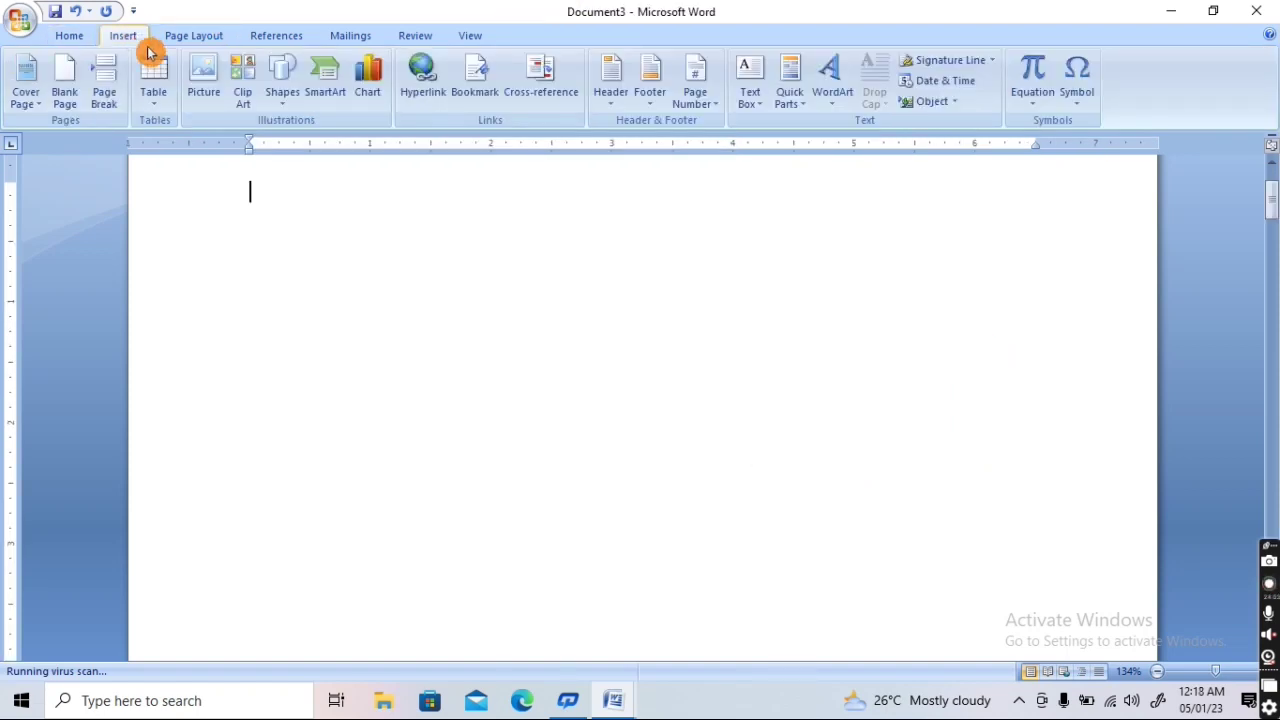
{"action": "left_click", "coordinate": [836, 104]}
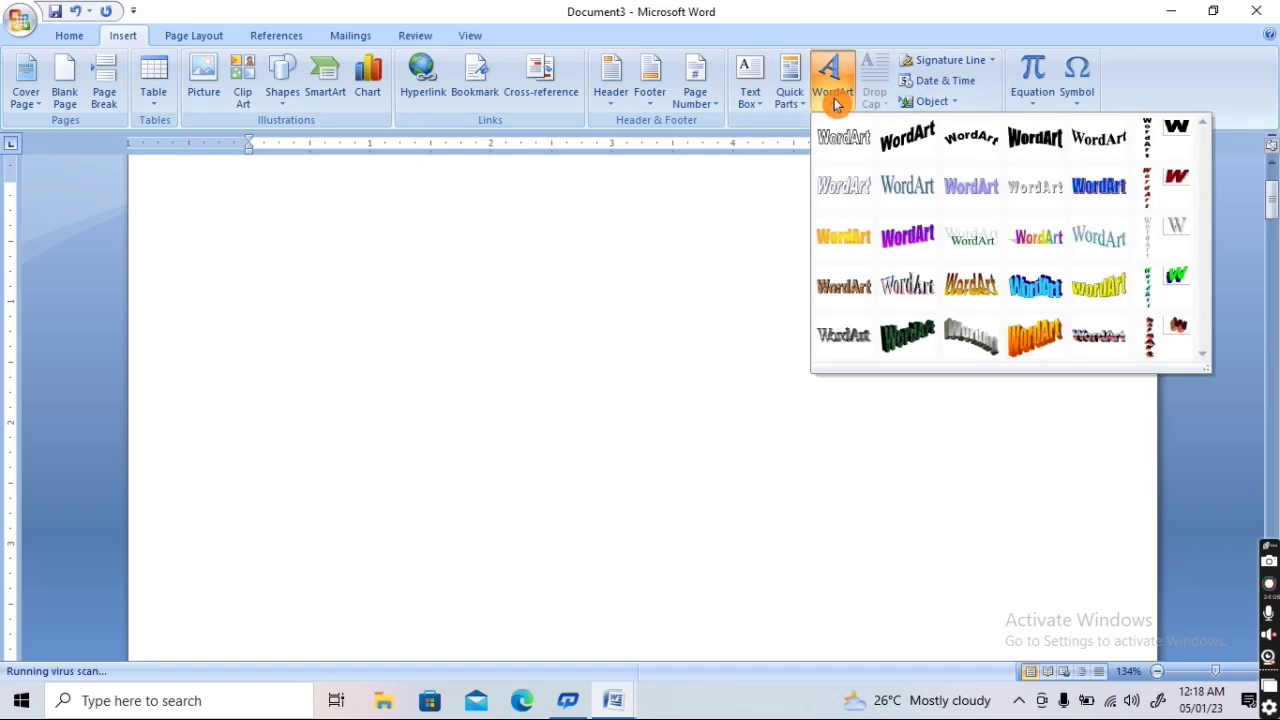
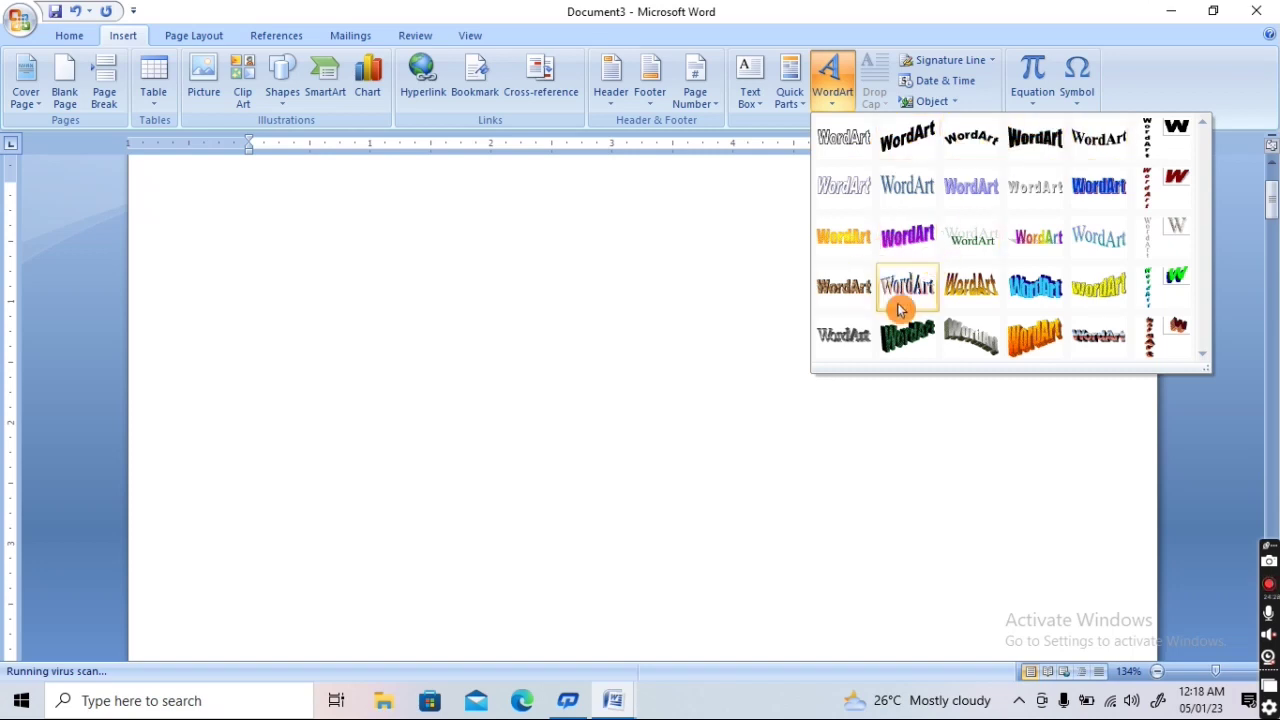
Insert arched WordArt reading 'advance computer', then switch it to the fifth, plain serif style
{"action": "left_click", "coordinate": [967, 137]}
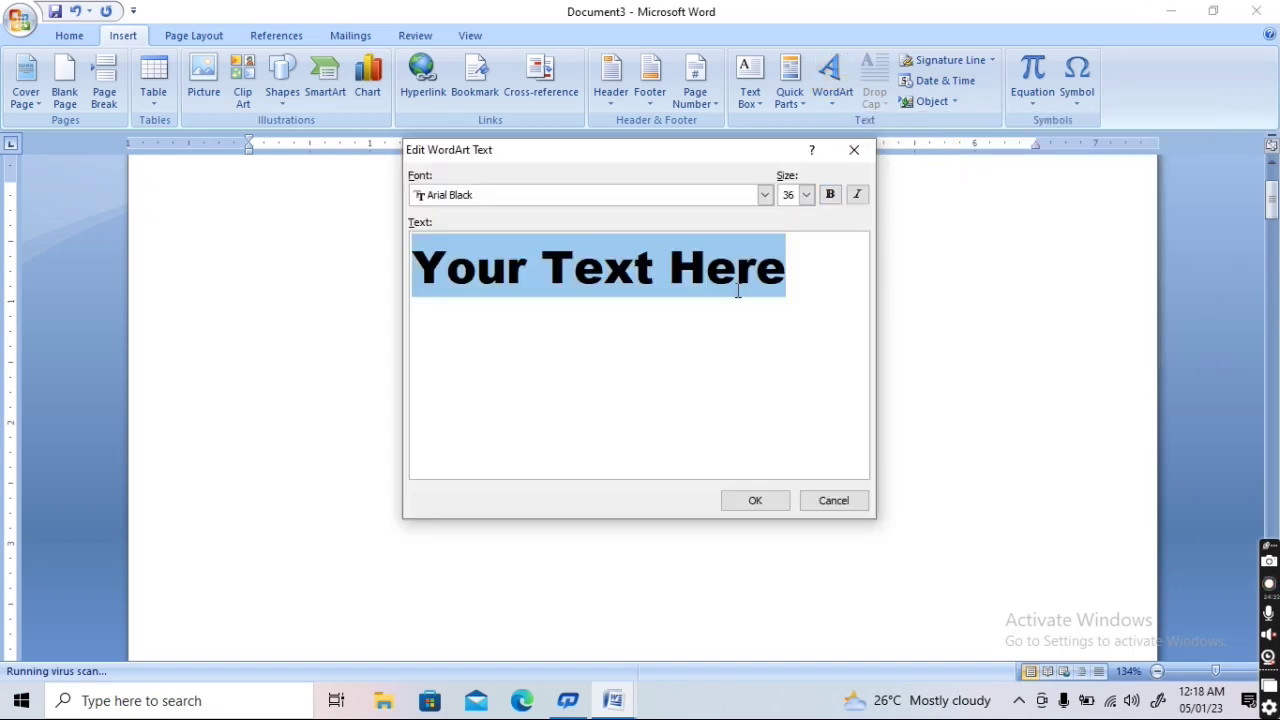
{"action": "type", "text": "ad"}
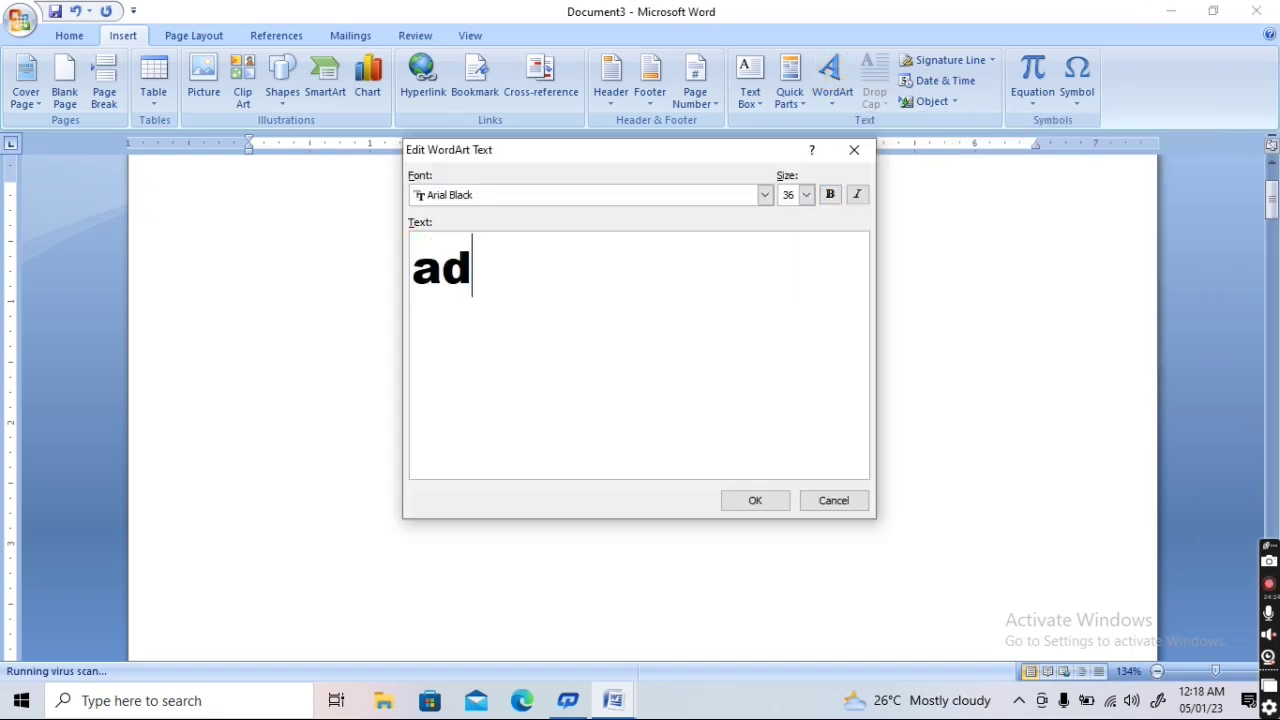
{"action": "type", "text": "v"}
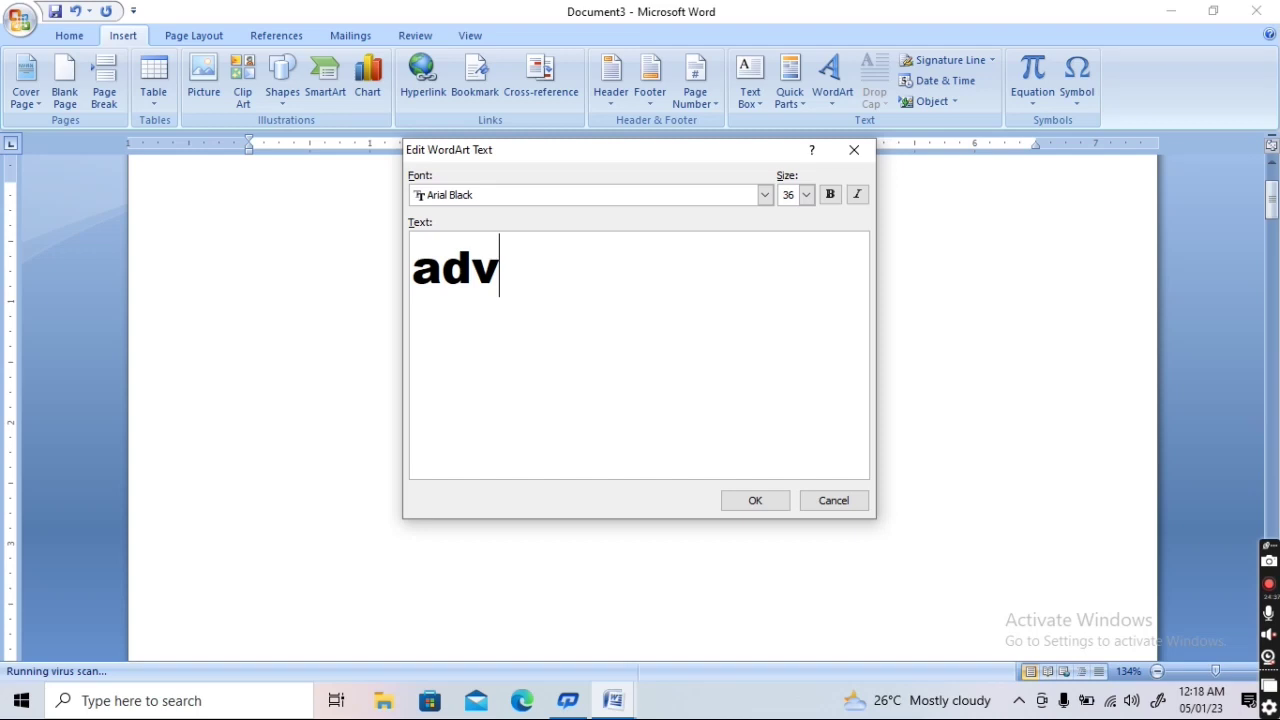
{"action": "type", "text": "ance comp"}
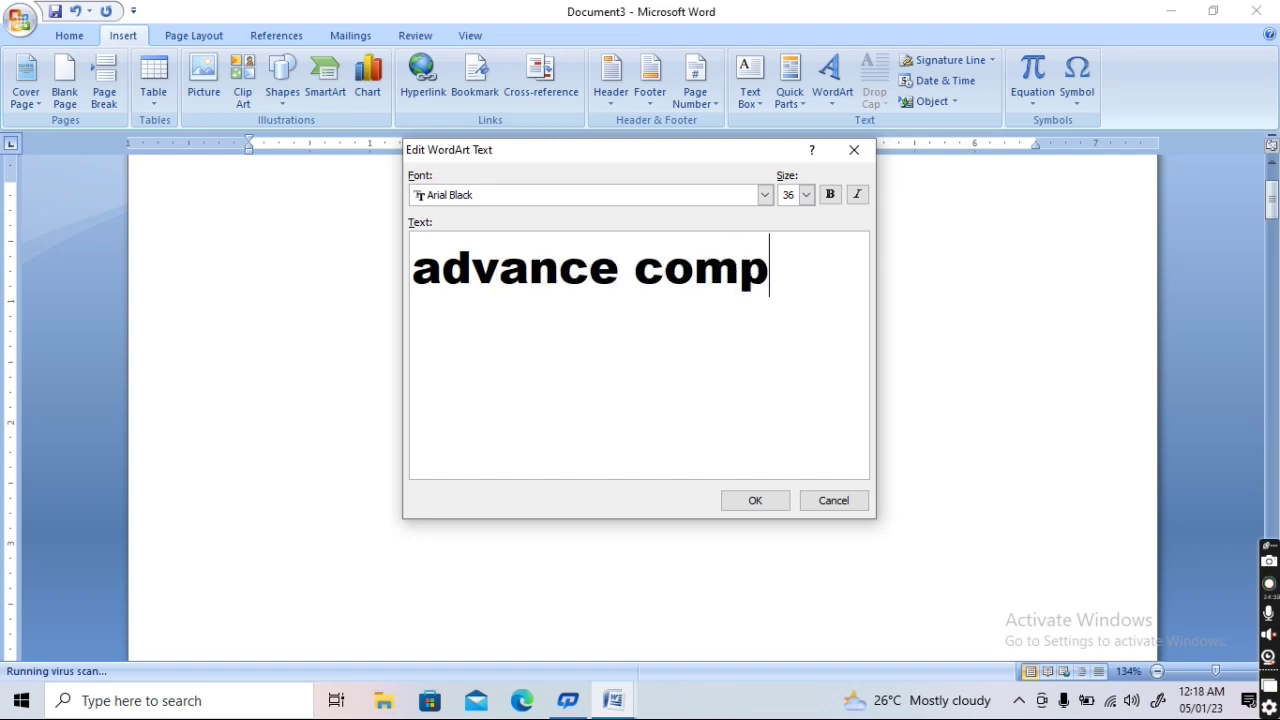
{"action": "type", "text": "uter"}
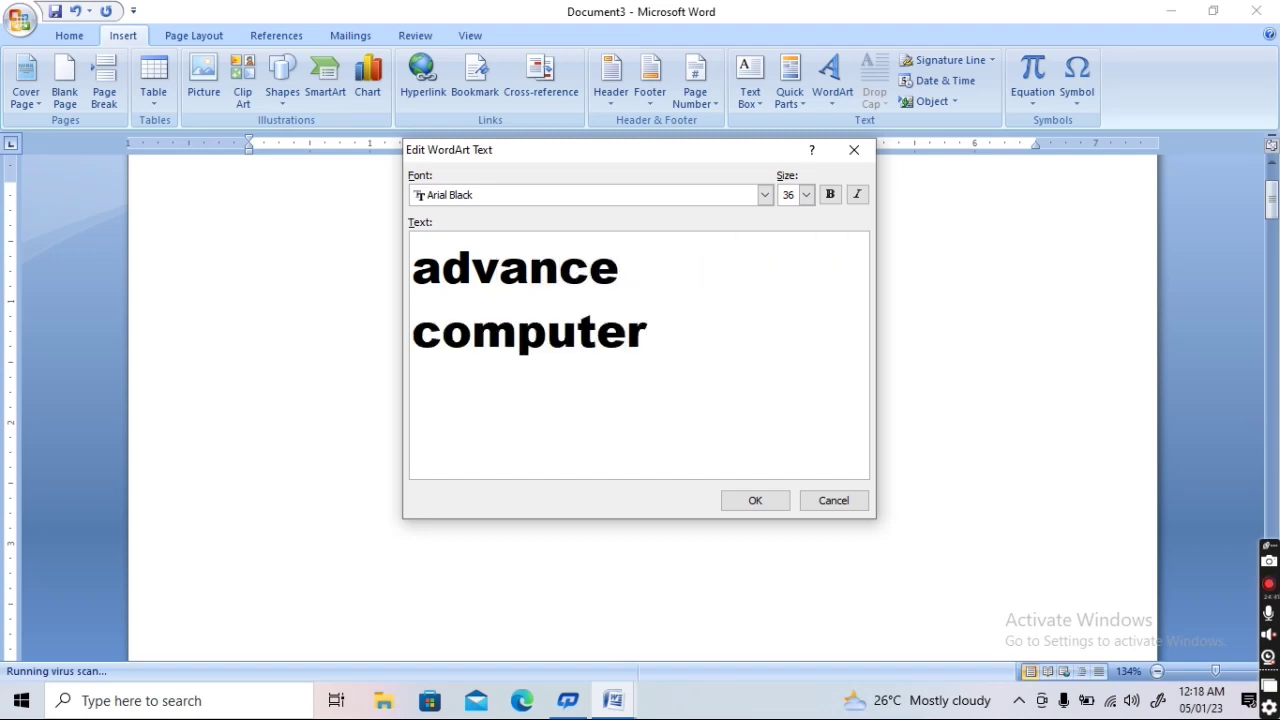
{"action": "left_click", "coordinate": [769, 505]}
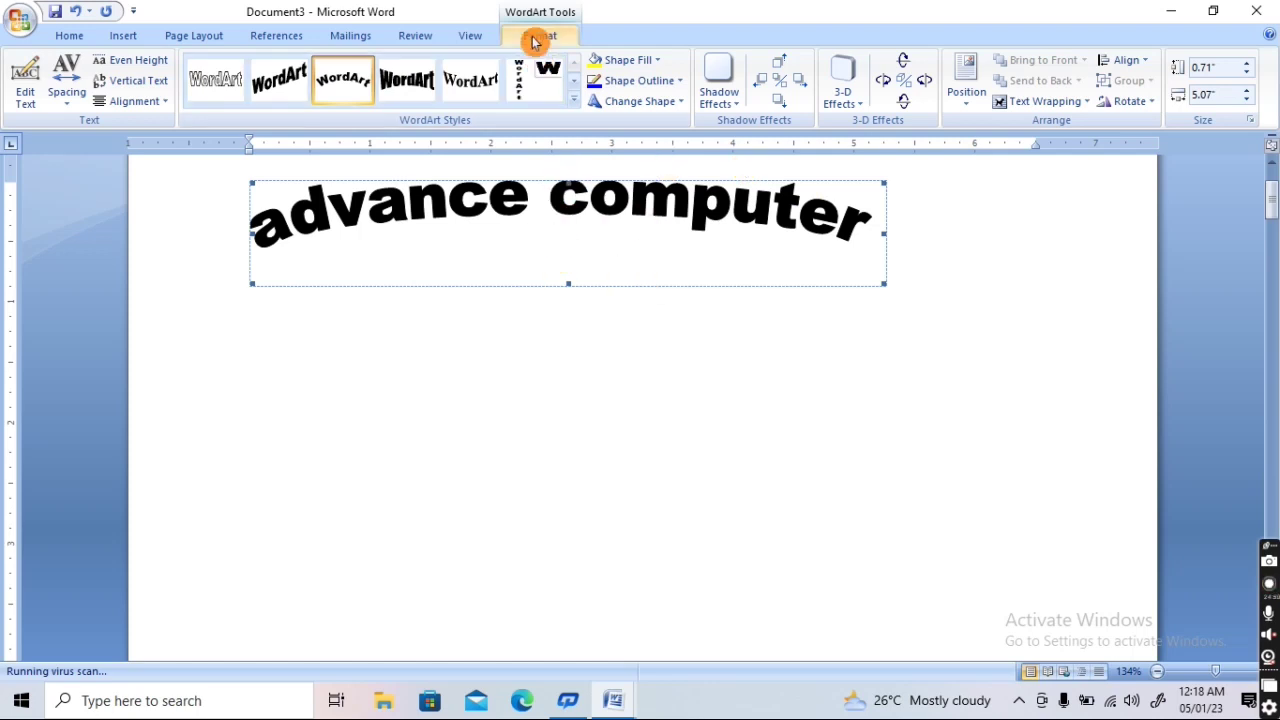
{"action": "left_click", "coordinate": [1016, 421]}
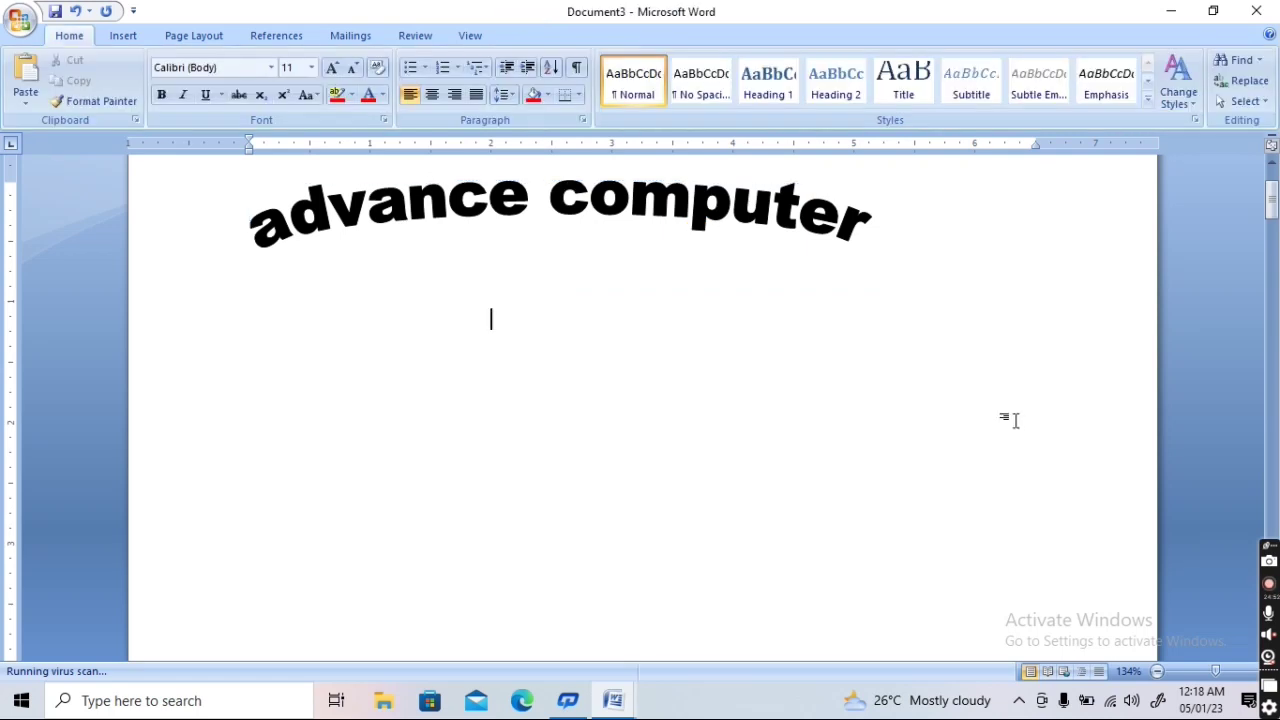
{"action": "left_click", "coordinate": [533, 208]}
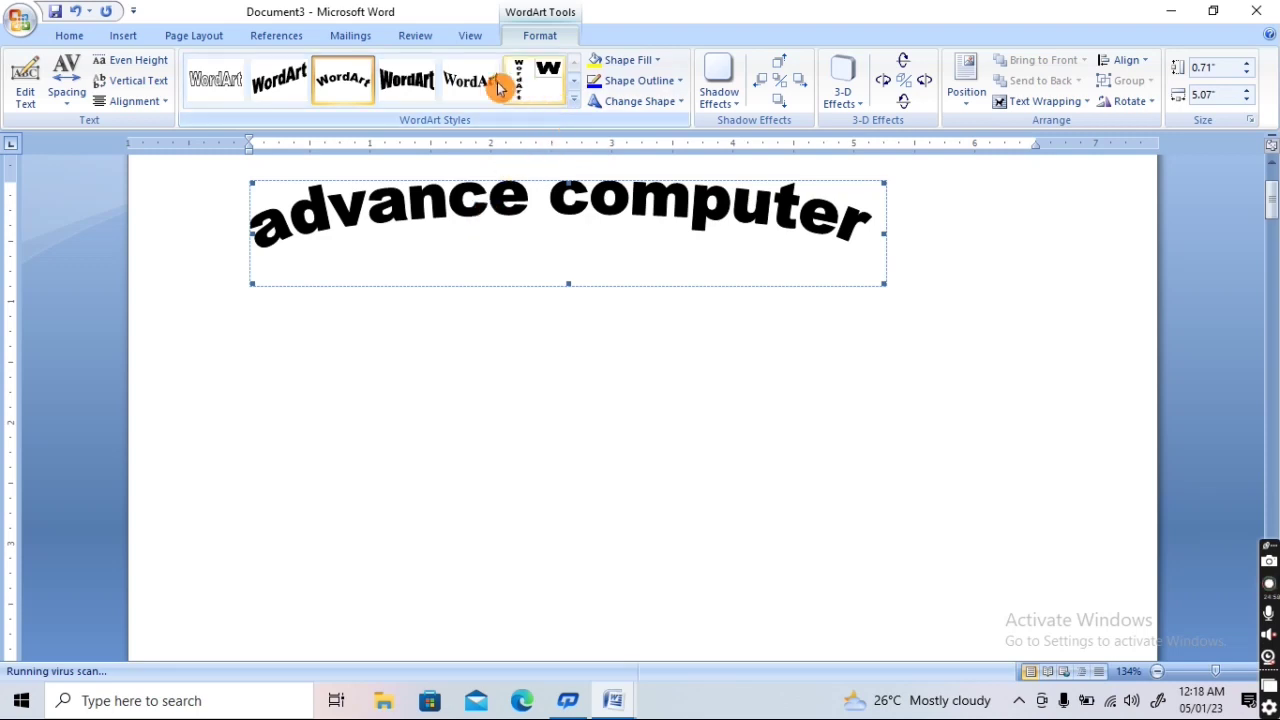
{"action": "left_click", "coordinate": [467, 88]}
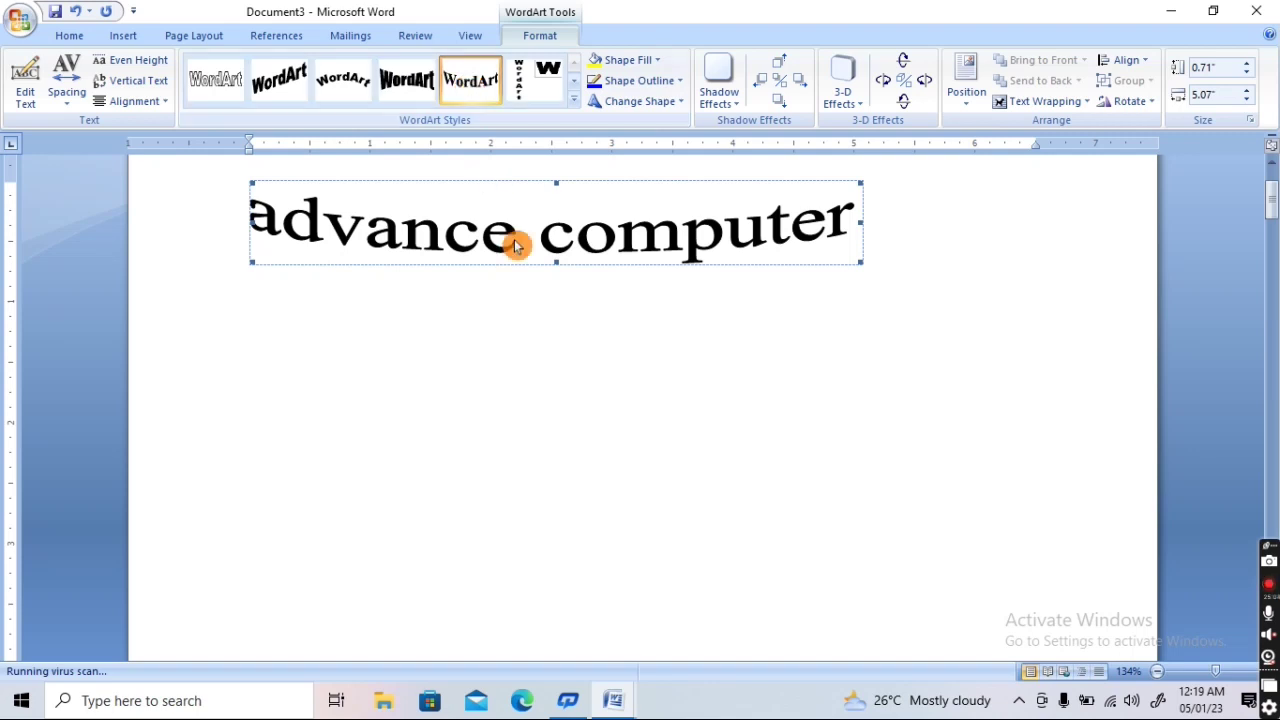
Edit the WordArt to read 'advance computech' in Tw Cen MT Condensed, 54 pt, bold italic
{"action": "left_click", "coordinate": [22, 80]}
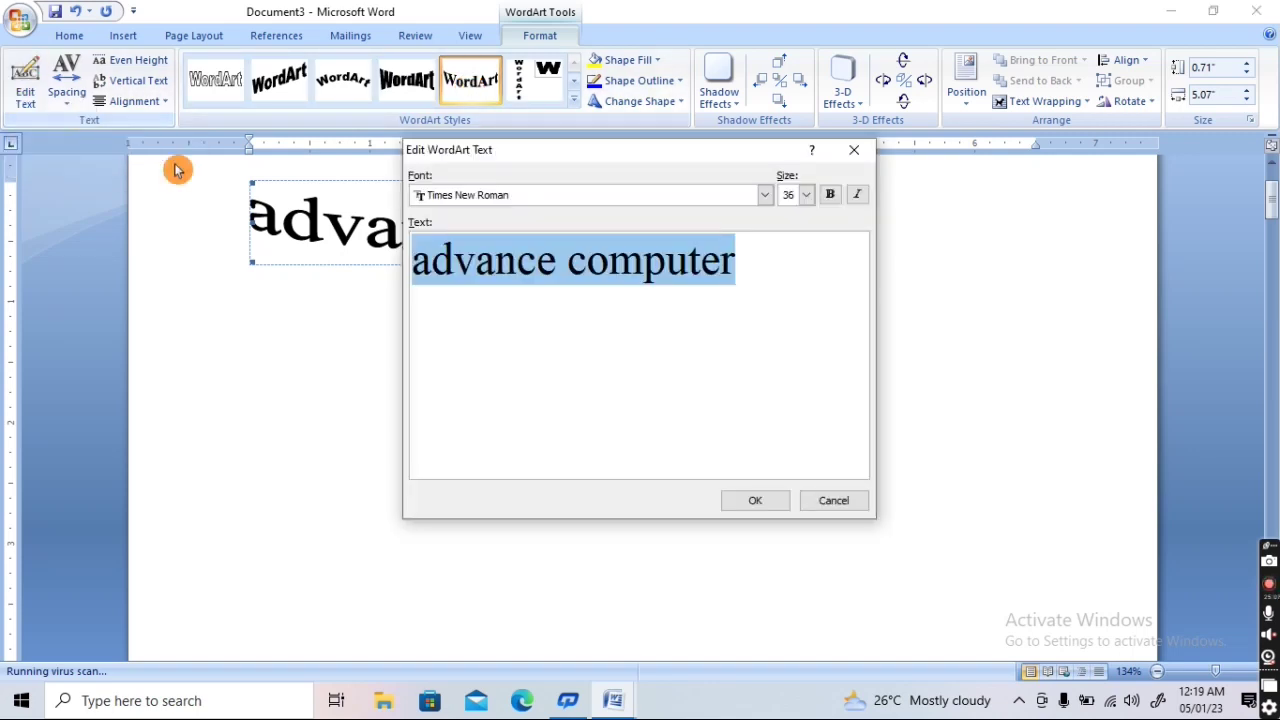
{"action": "left_click", "coordinate": [764, 268]}
{"action": "type", "text": "ch"}
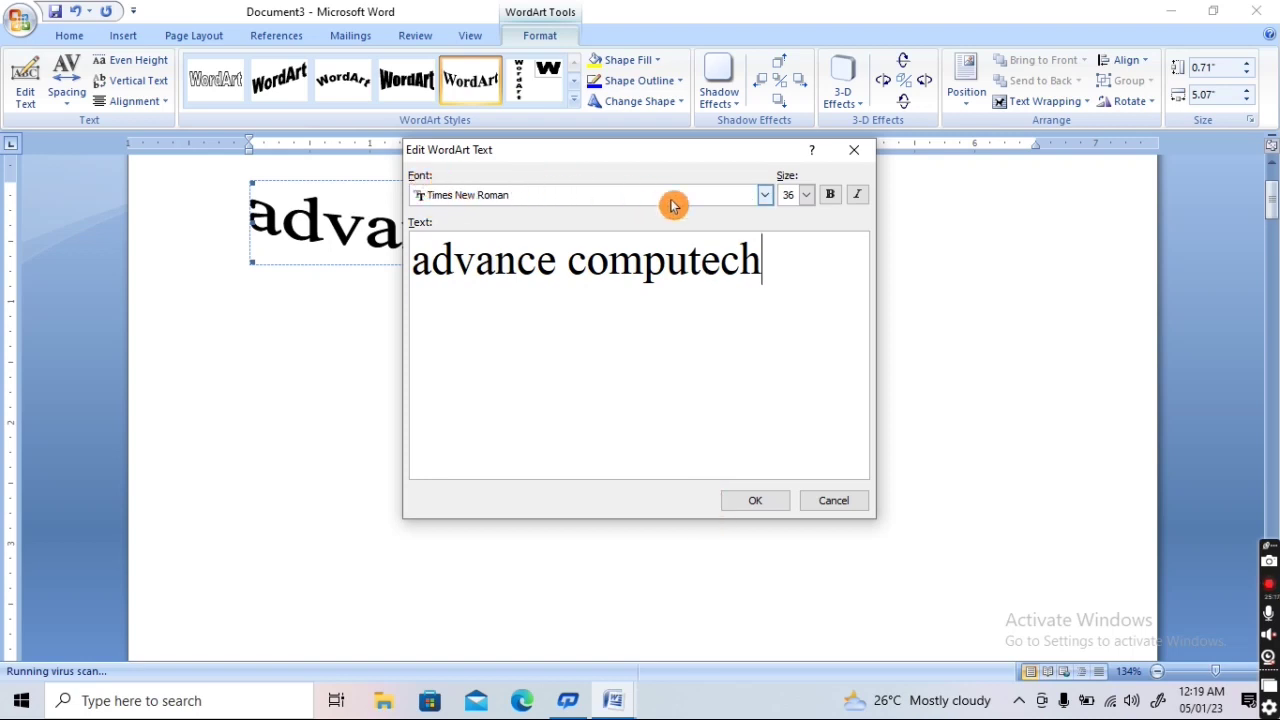
{"action": "left_click", "coordinate": [764, 195]}
{"action": "left_click", "coordinate": [693, 260]}
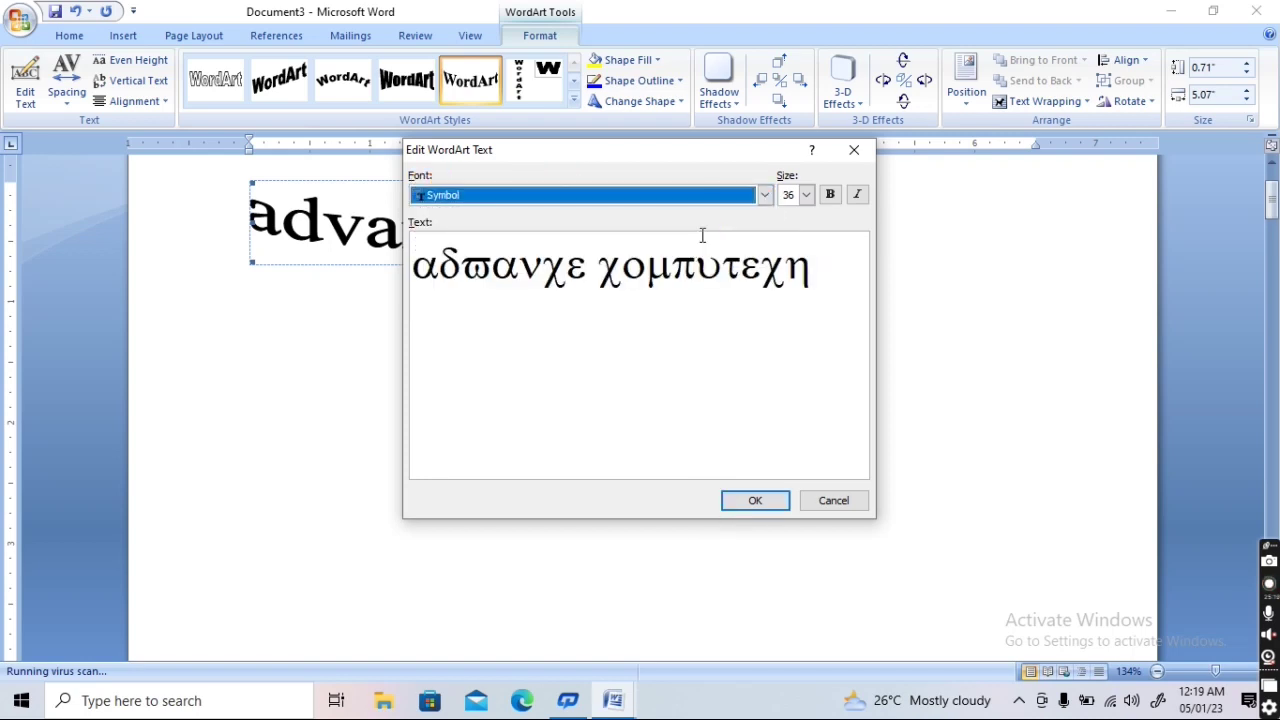
{"action": "left_click", "coordinate": [764, 195]}
{"action": "scroll", "coordinate": [589, 290], "scroll_direction": "down", "scroll_amount": 1}
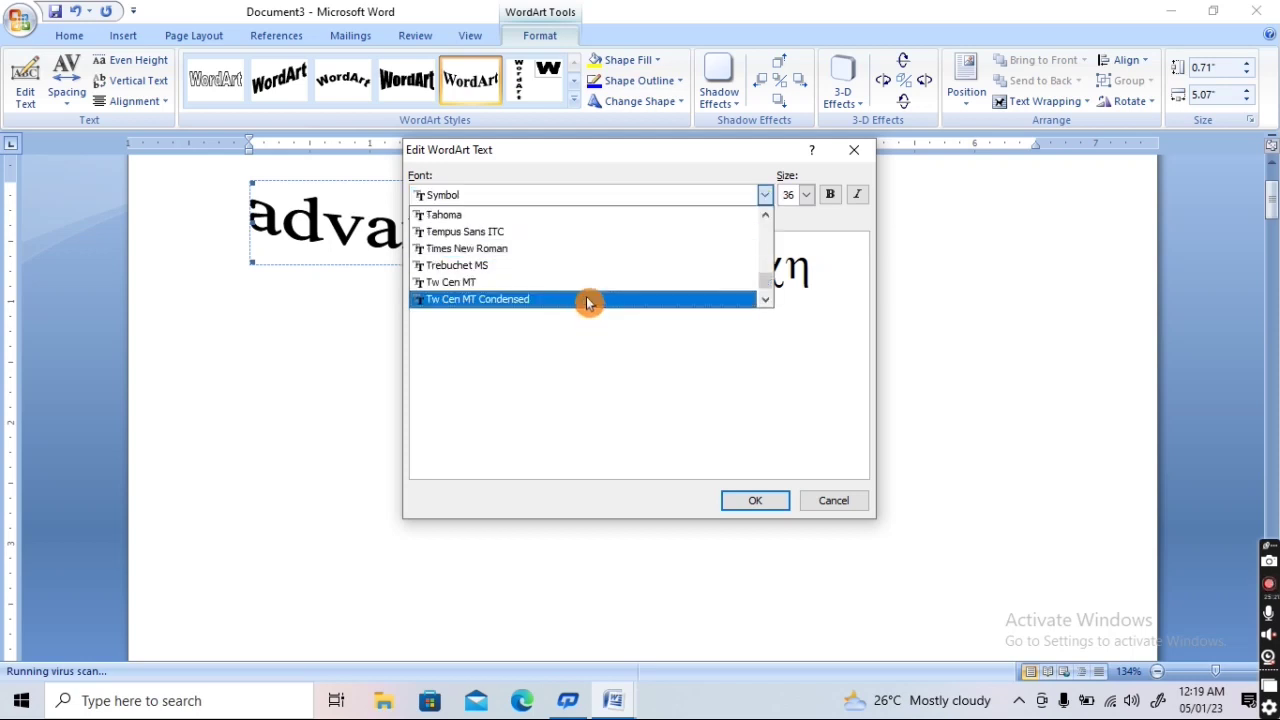
{"action": "left_click", "coordinate": [588, 299]}
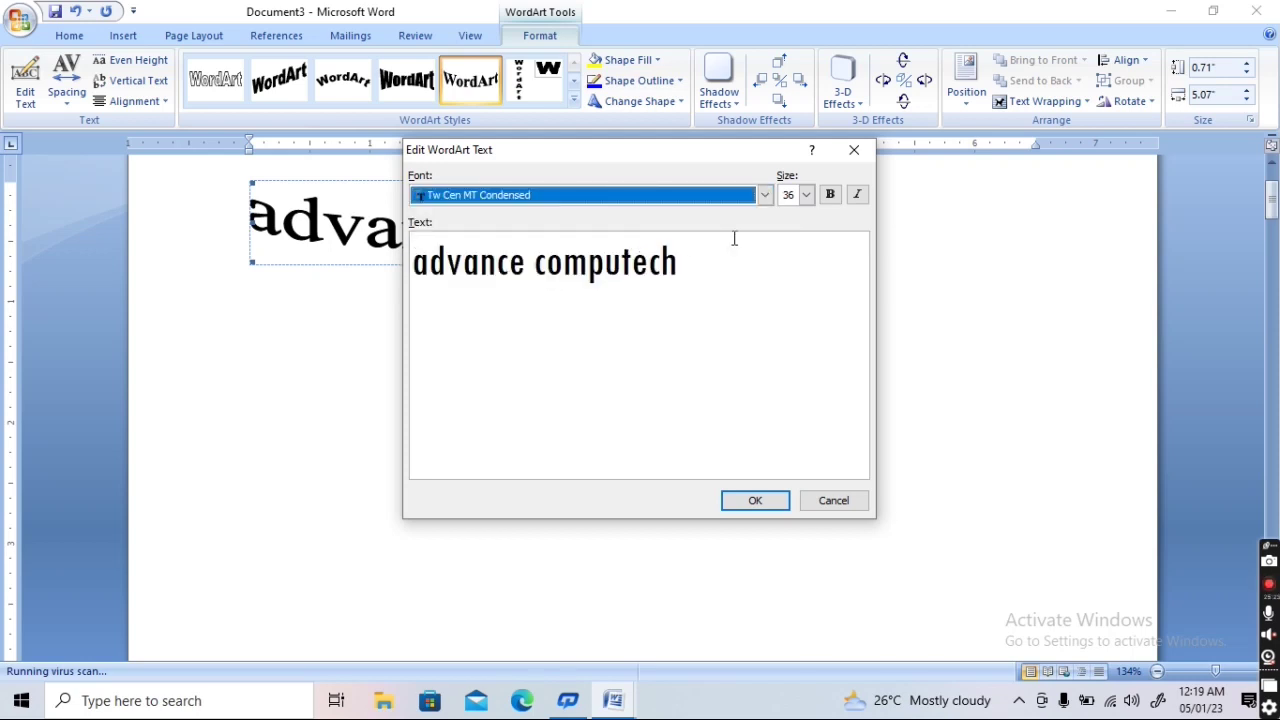
{"action": "left_click", "coordinate": [806, 195]}
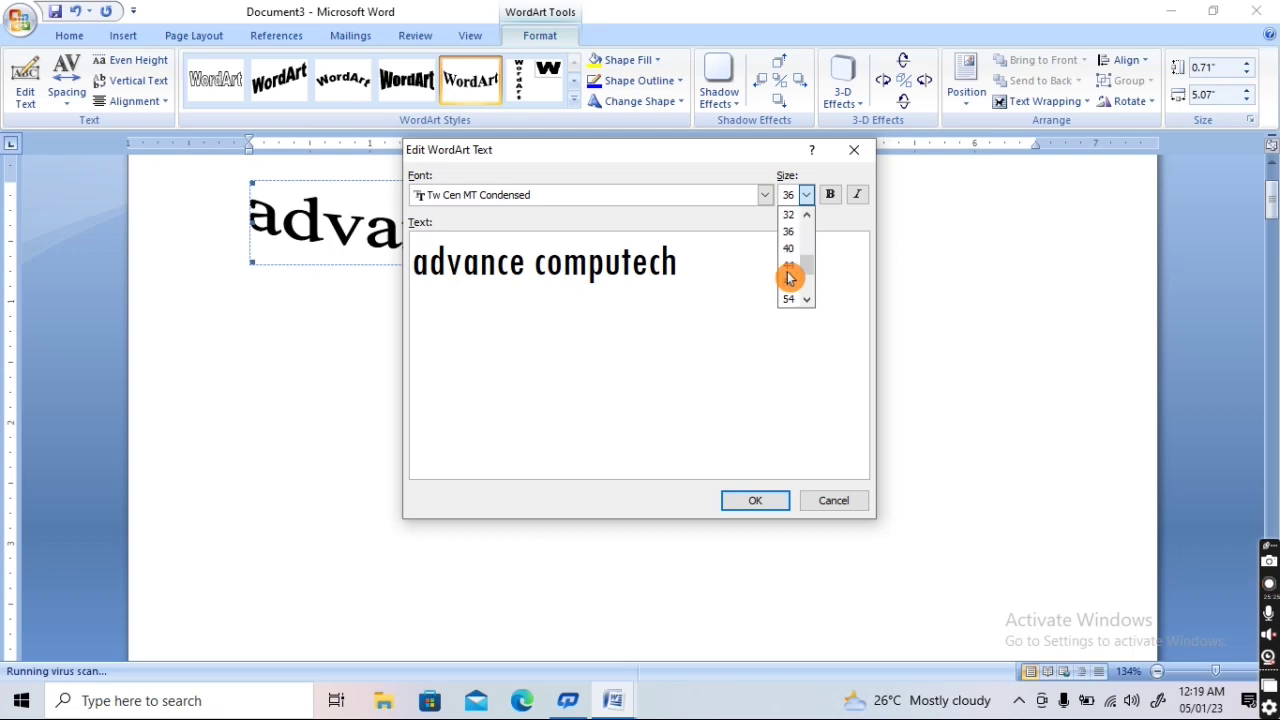
{"action": "left_click", "coordinate": [789, 298]}
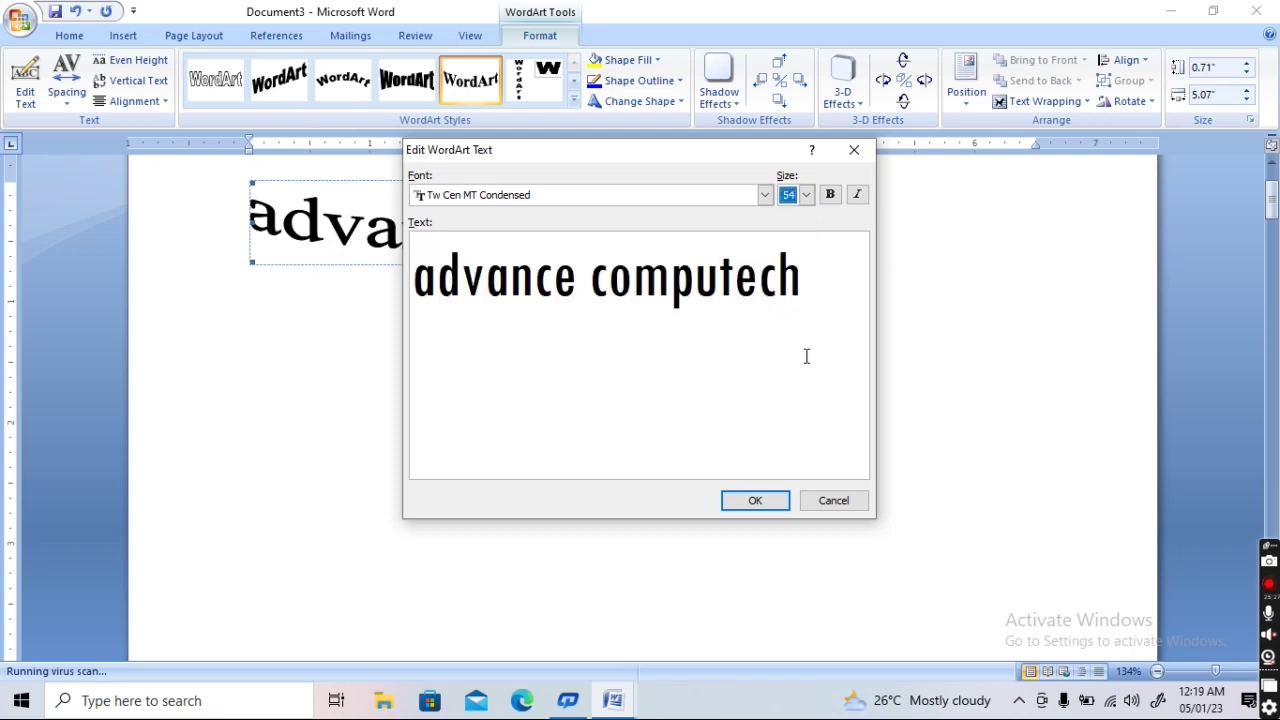
{"action": "left_click", "coordinate": [830, 194]}
{"action": "left_click", "coordinate": [846, 197]}
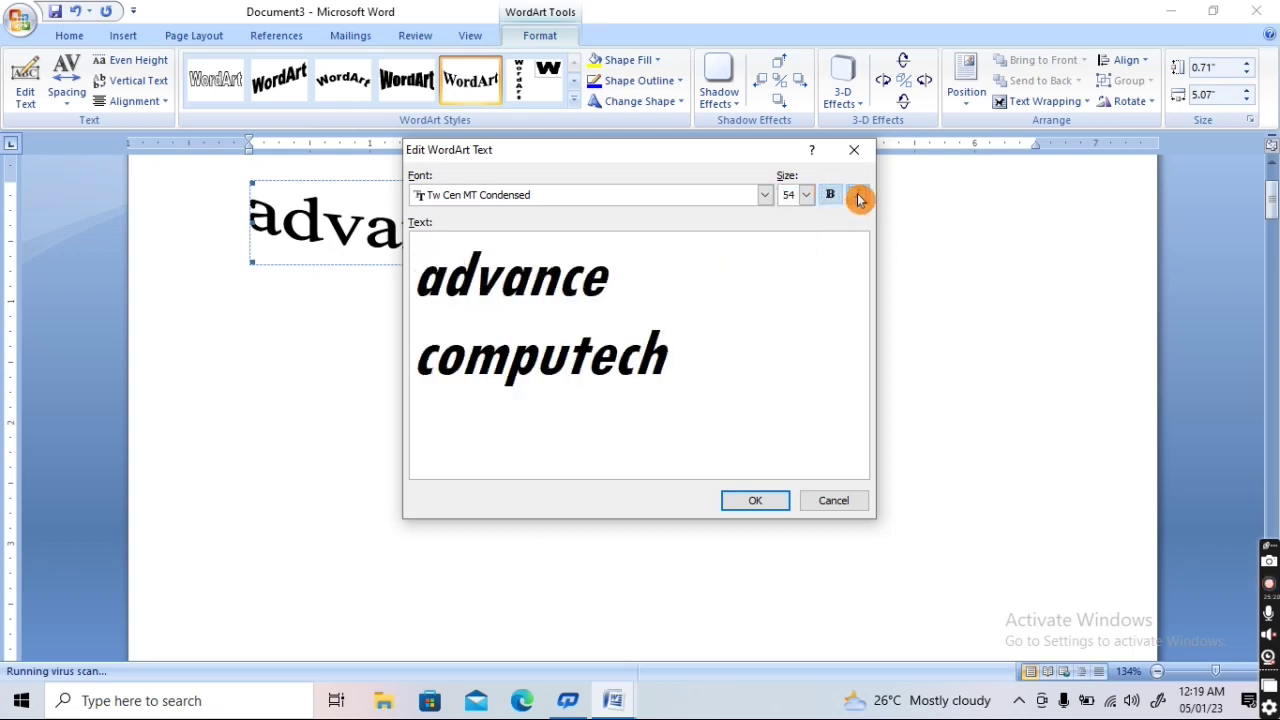
{"action": "left_click", "coordinate": [757, 501]}
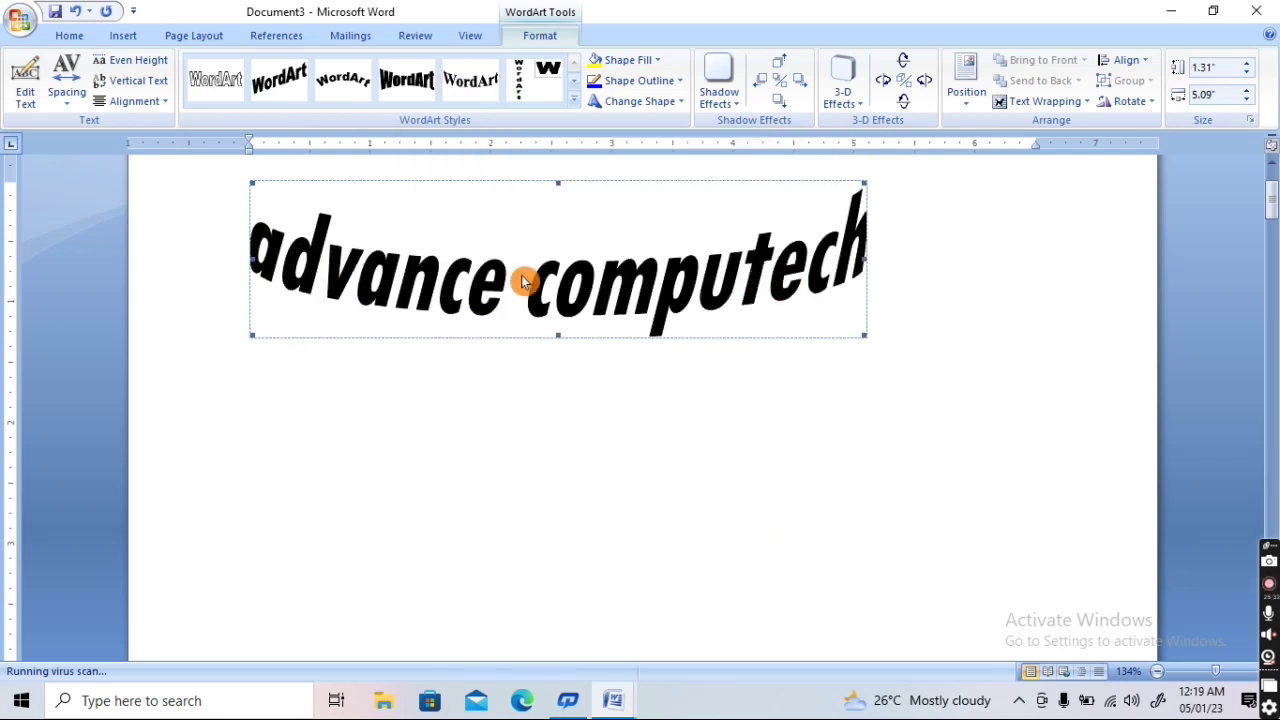
Fill the WordArt letters red with a yellow 2¼ pt outline
{"action": "left_click", "coordinate": [617, 62]}
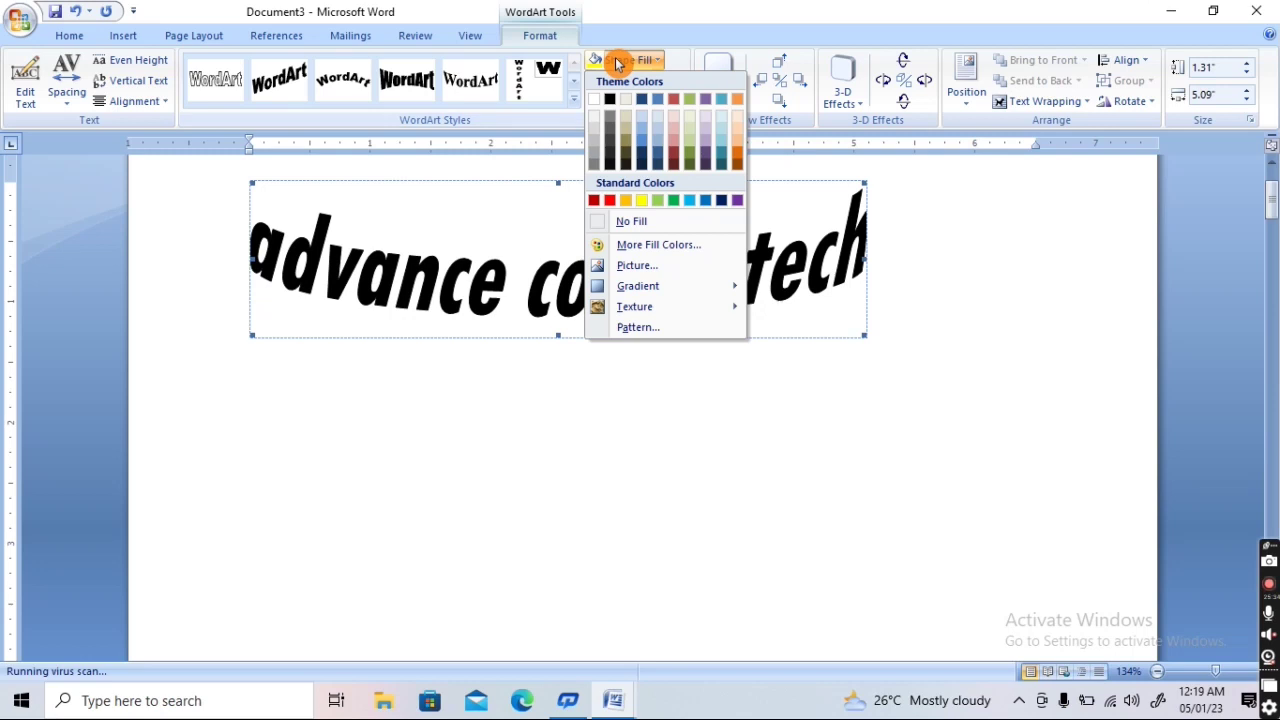
{"action": "left_click", "coordinate": [612, 202]}
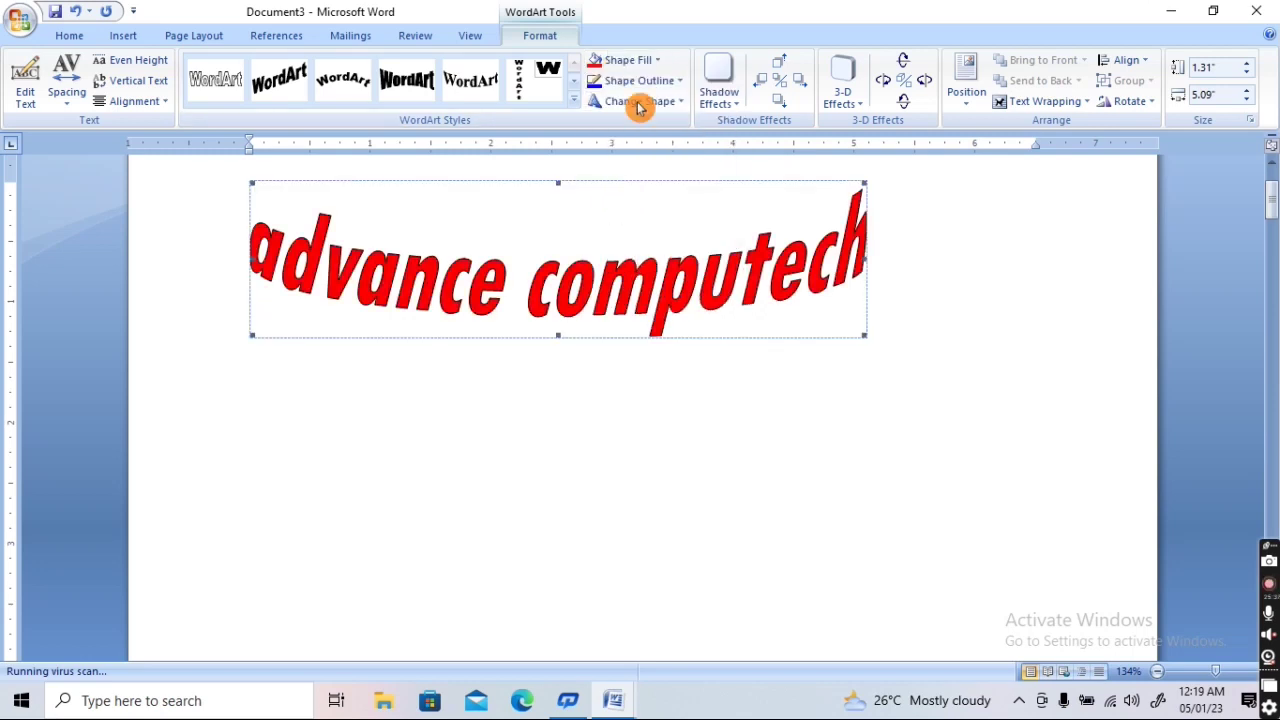
{"action": "left_click", "coordinate": [660, 83]}
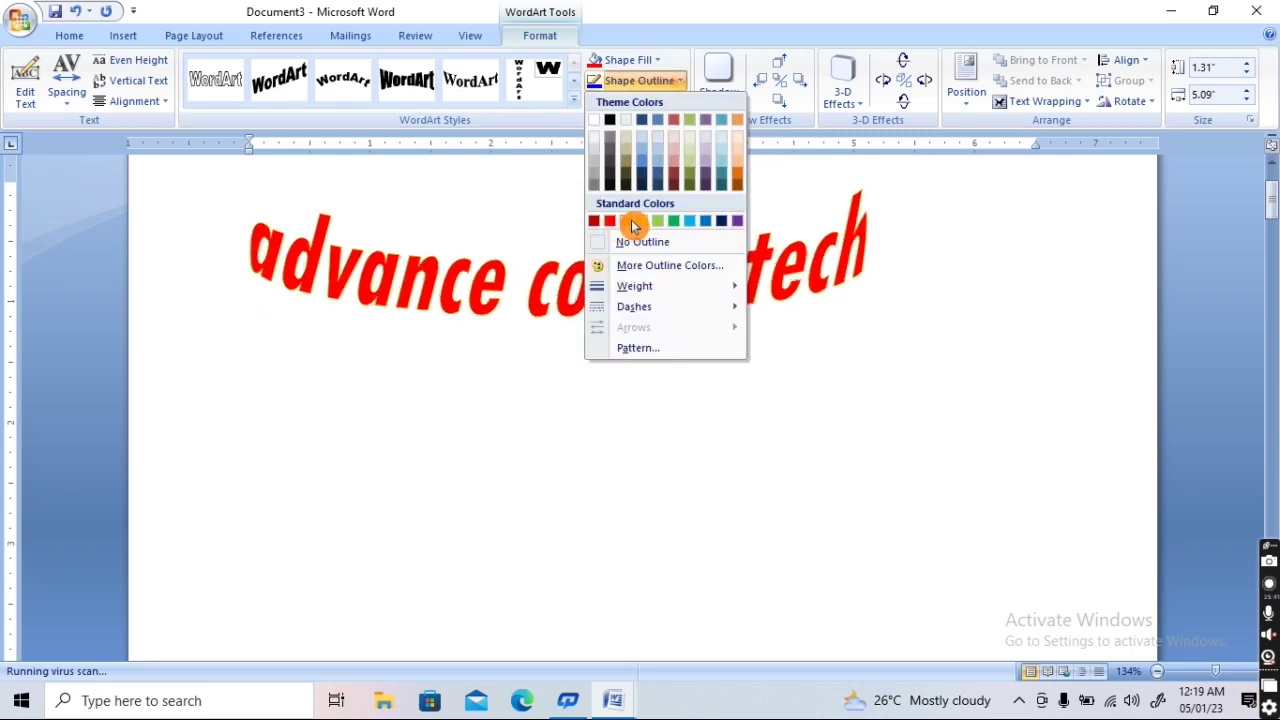
{"action": "left_click", "coordinate": [642, 221]}
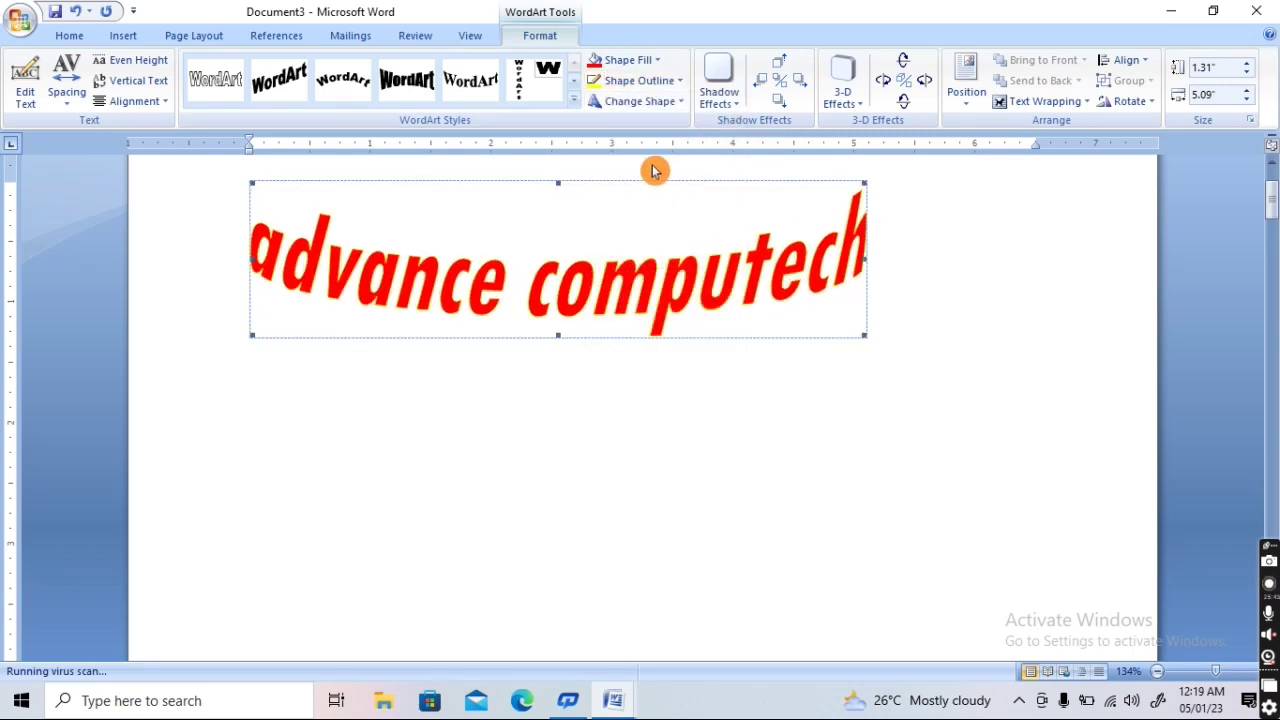
{"action": "left_click", "coordinate": [648, 89]}
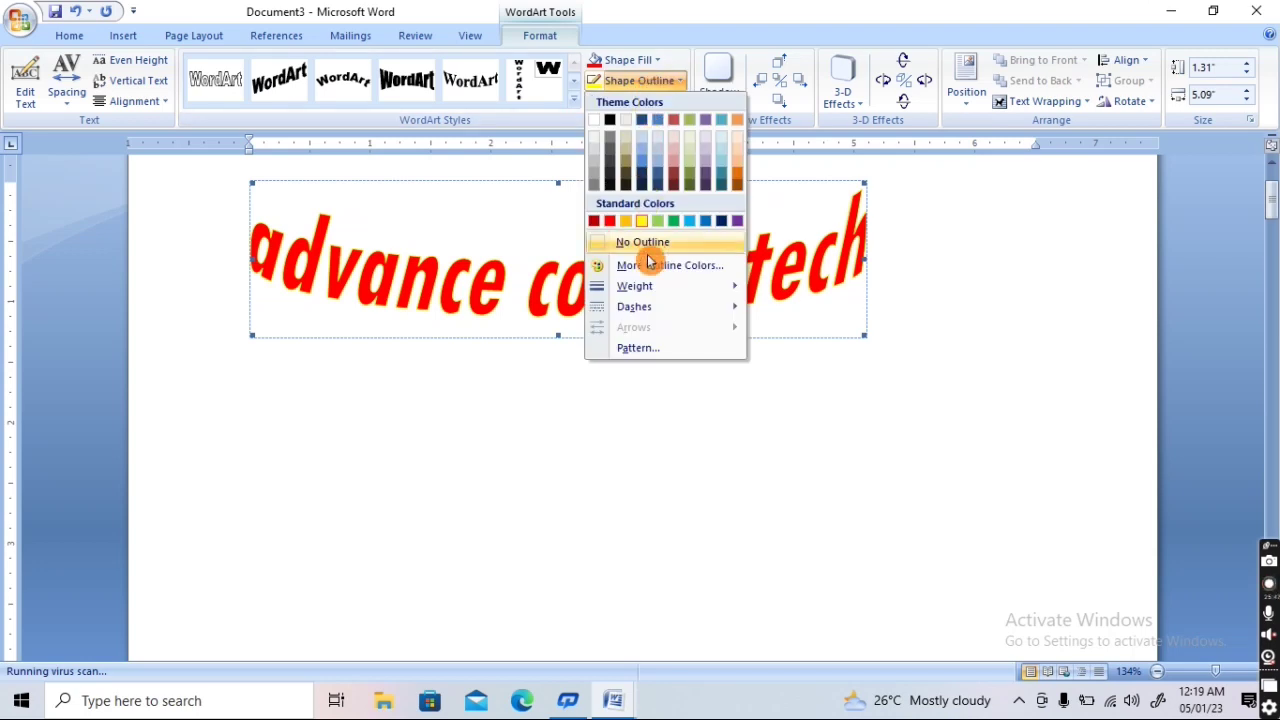
{"action": "mouse_move", "coordinate": [647, 293]}
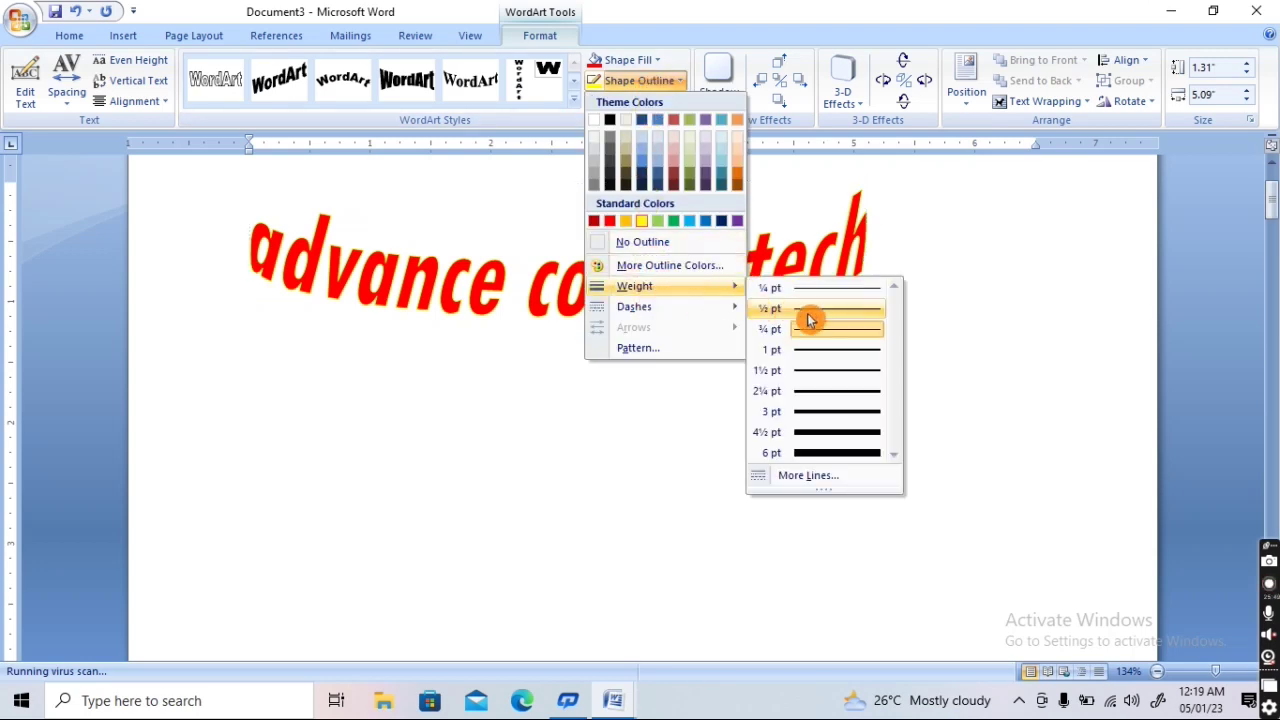
{"action": "left_click", "coordinate": [836, 394]}
Warp the WordArt to Double Wave 2, then change it to the Inflate shape
{"action": "left_click", "coordinate": [645, 103]}
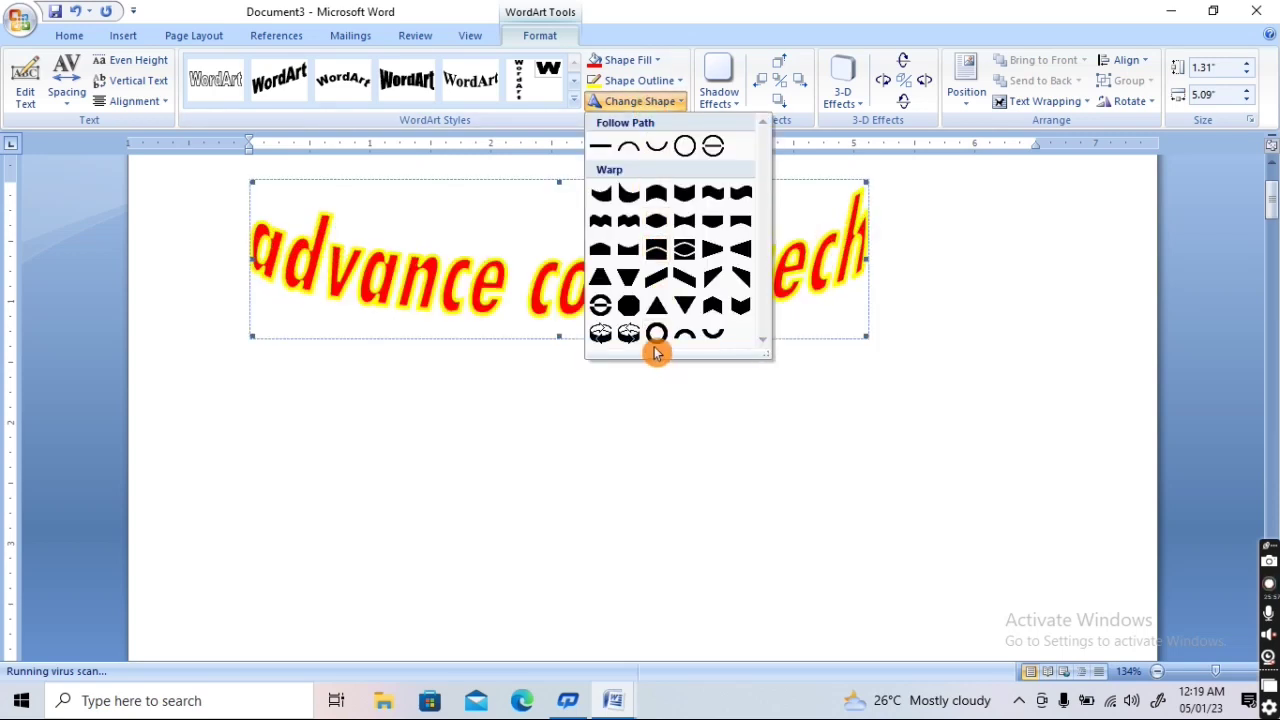
{"action": "left_click", "coordinate": [630, 228]}
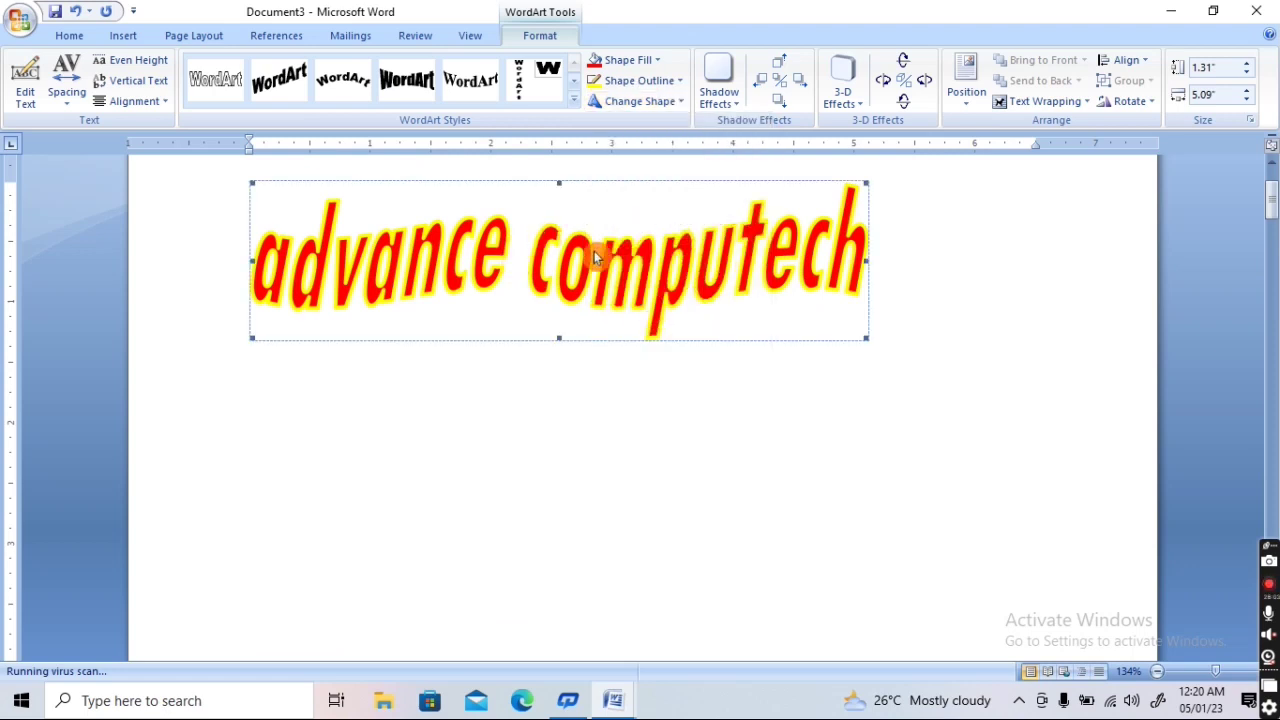
{"action": "left_click", "coordinate": [658, 103]}
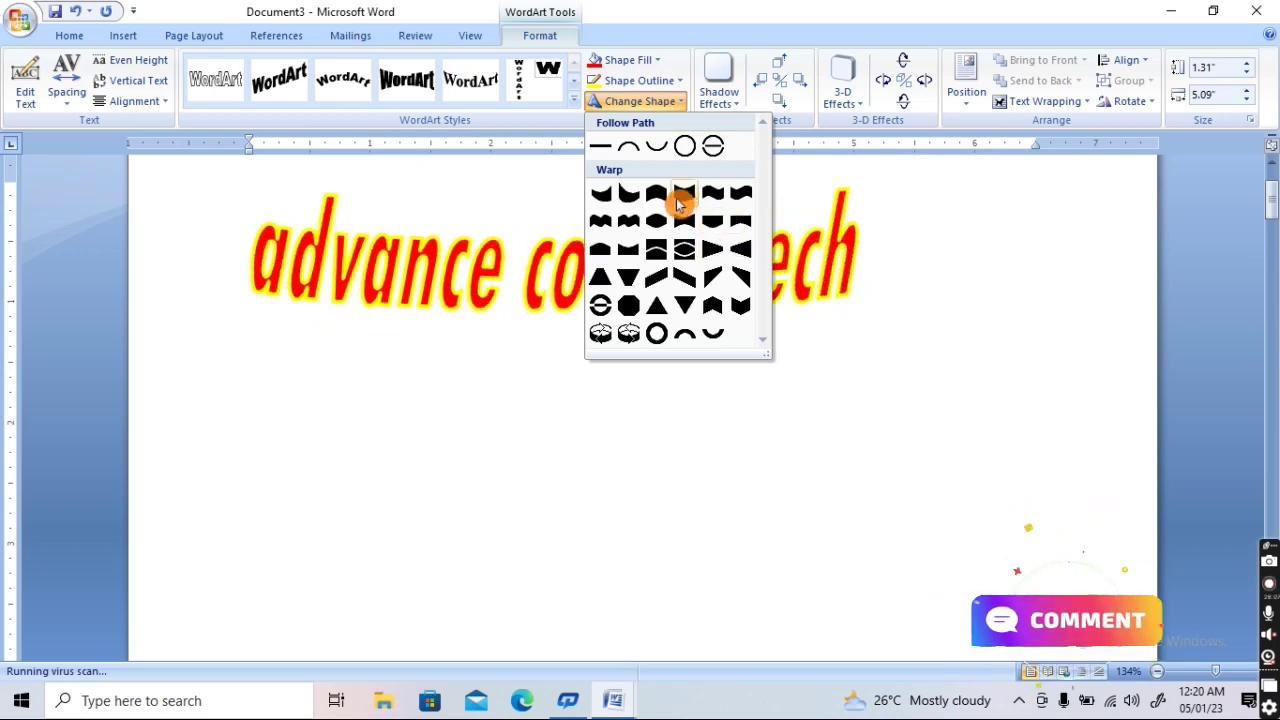
{"action": "left_click", "coordinate": [657, 223]}
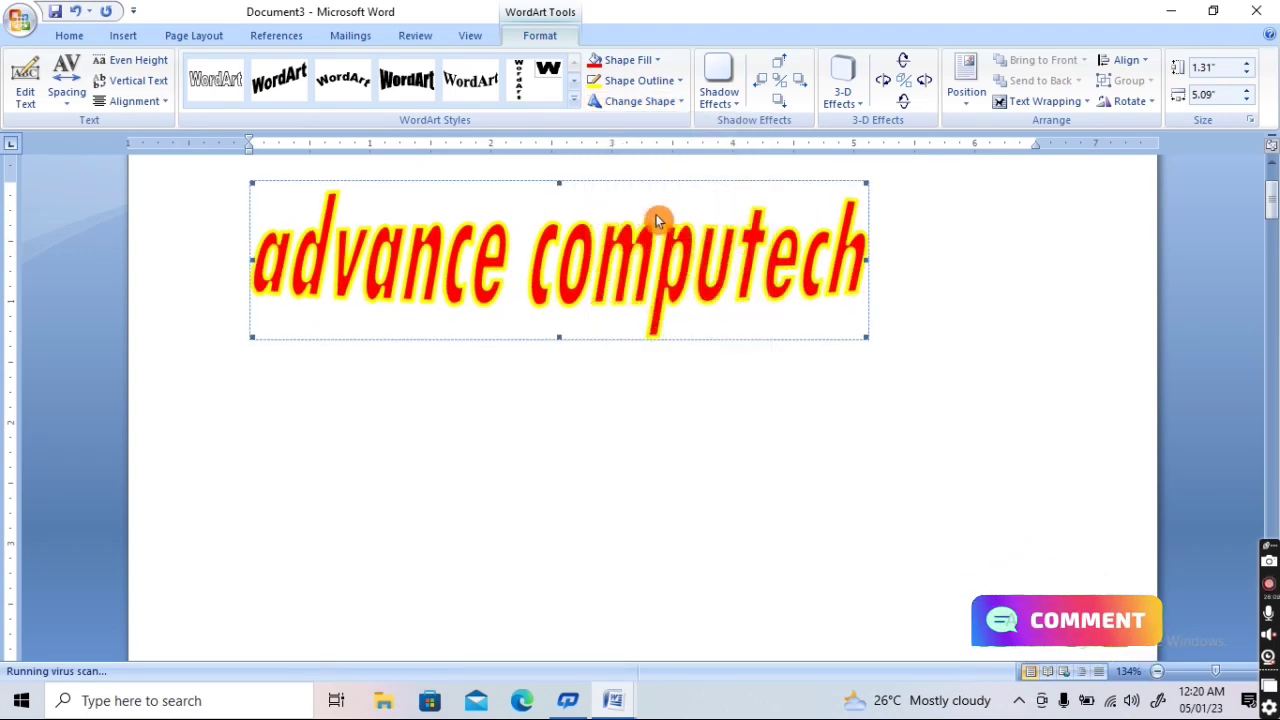
Add a red drop shadow to the WordArt and nudge it up five times
{"action": "left_click", "coordinate": [722, 101]}
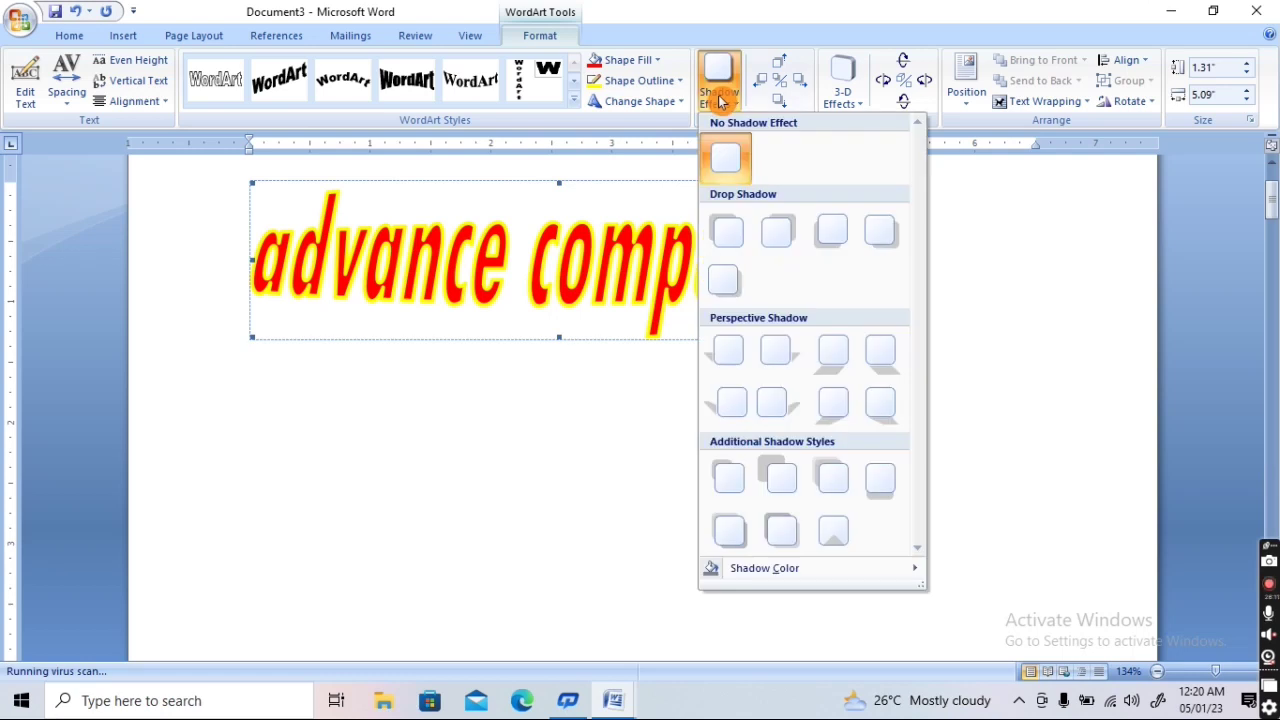
{"action": "left_click", "coordinate": [733, 240]}
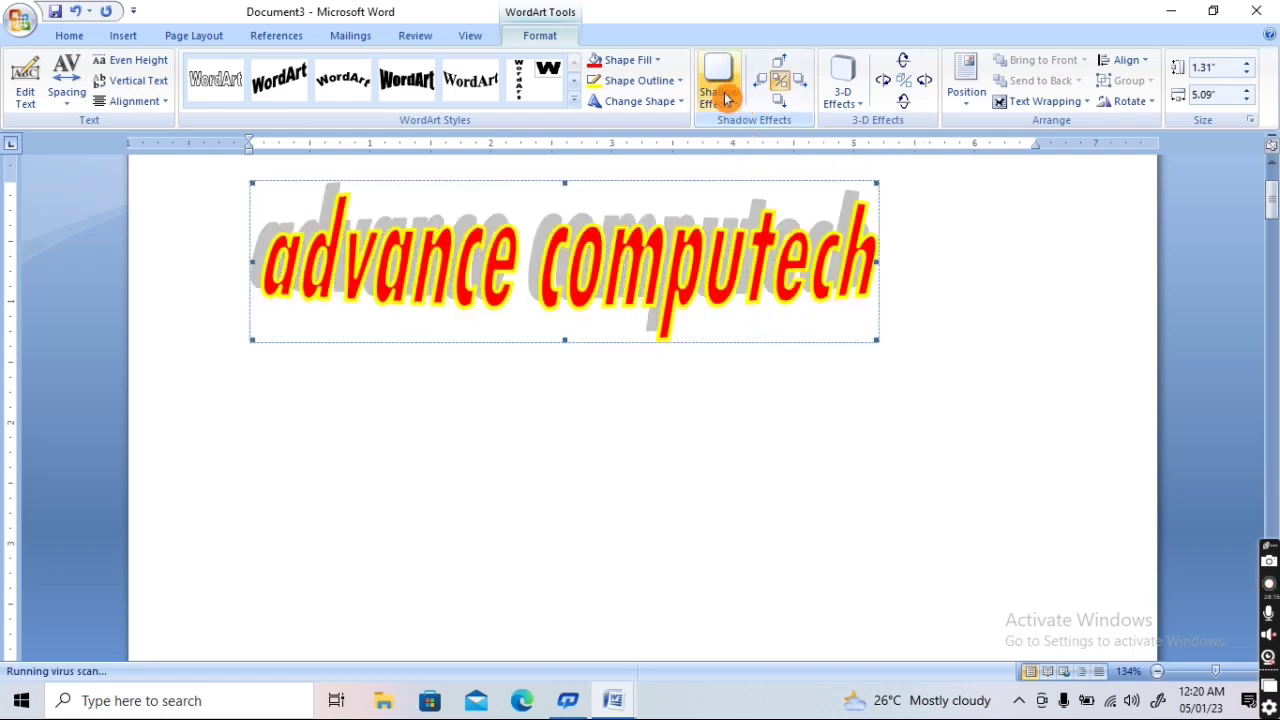
{"action": "left_click", "coordinate": [727, 96]}
{"action": "mouse_move", "coordinate": [777, 568]}
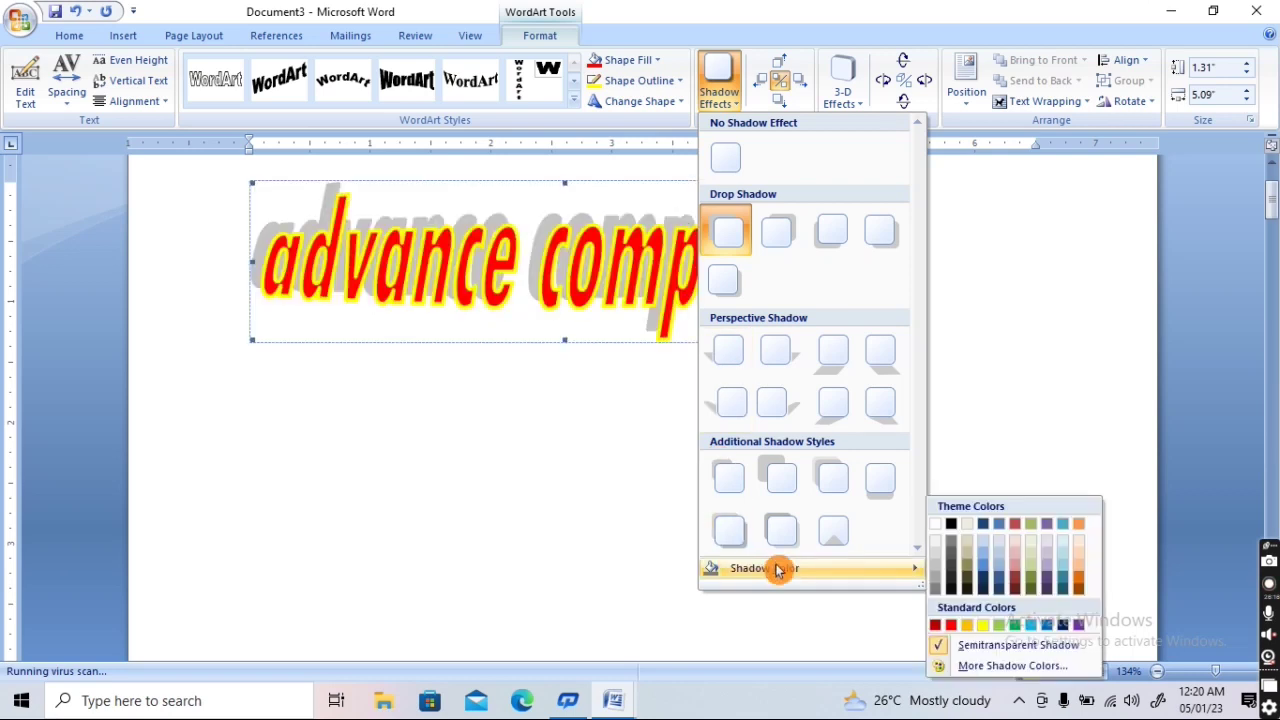
{"action": "left_click", "coordinate": [955, 629]}
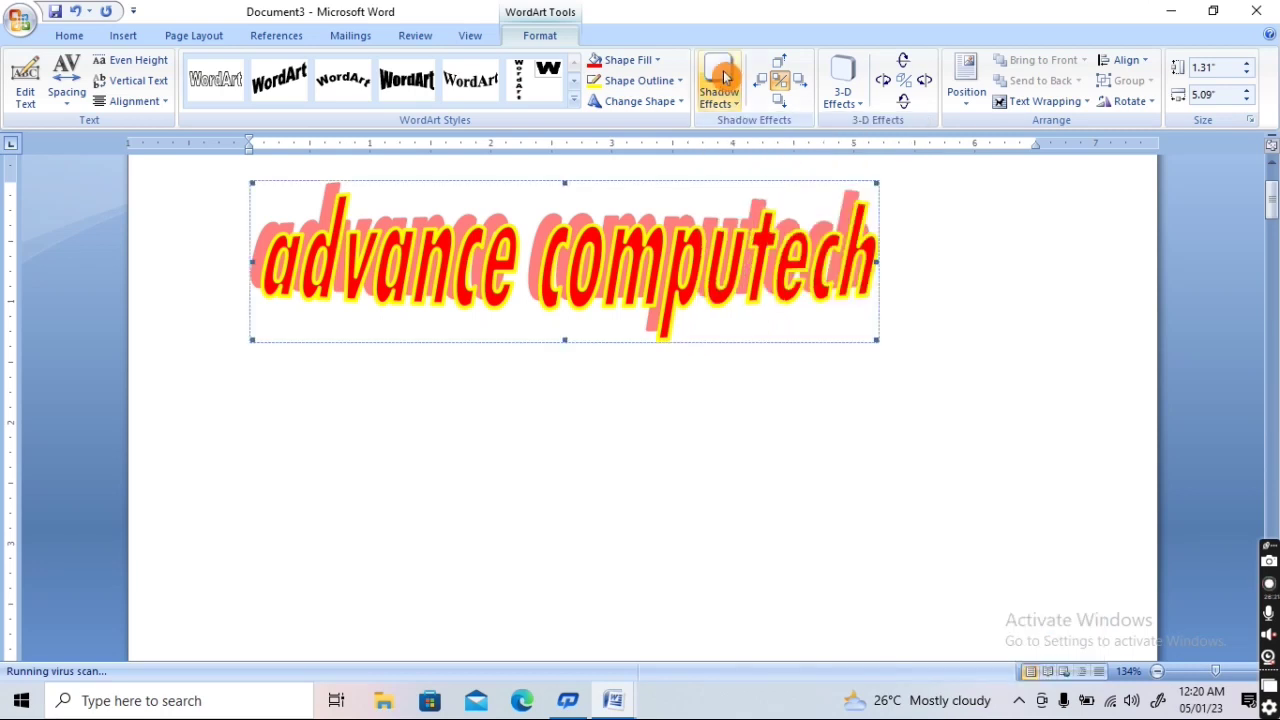
{"action": "left_click", "coordinate": [780, 66]}
{"action": "left_click", "coordinate": [780, 66]}
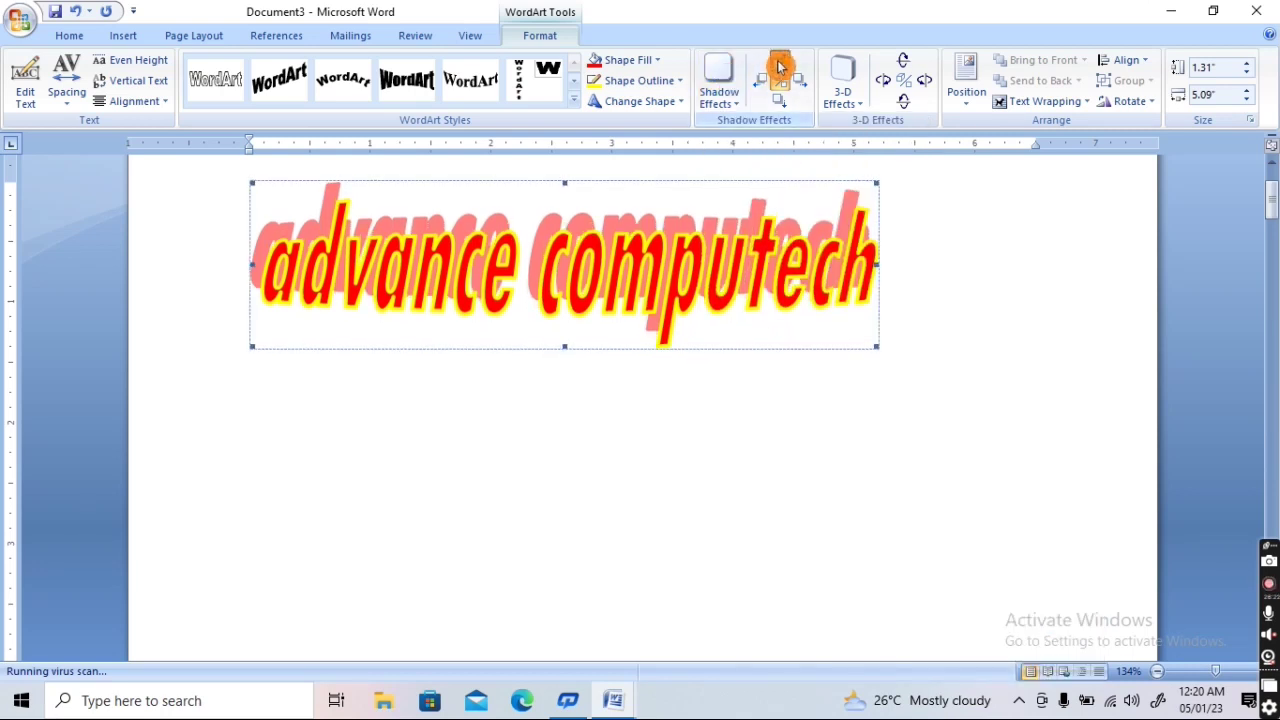
{"action": "left_click", "coordinate": [780, 66]}
{"action": "left_click", "coordinate": [780, 66]}
{"action": "left_click", "coordinate": [780, 66]}
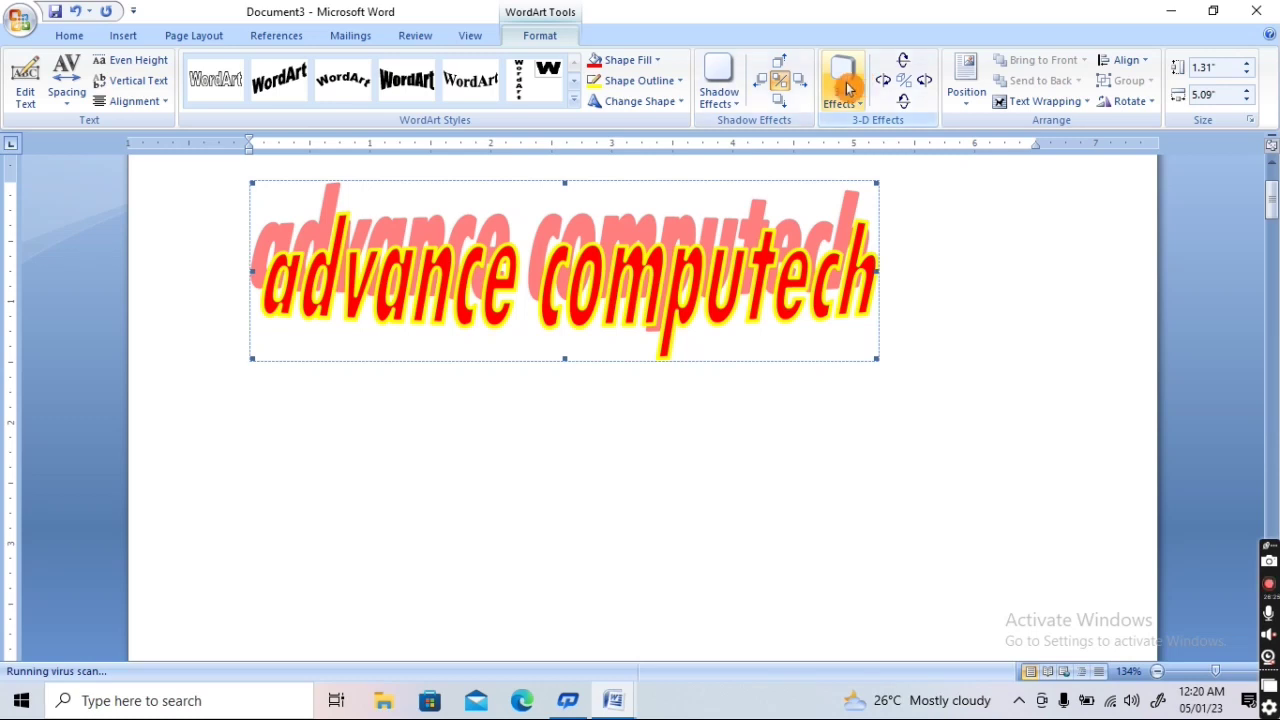
Apply a perspective 3-D effect to the WordArt with a gold 3-D colour
{"action": "left_click", "coordinate": [838, 96]}
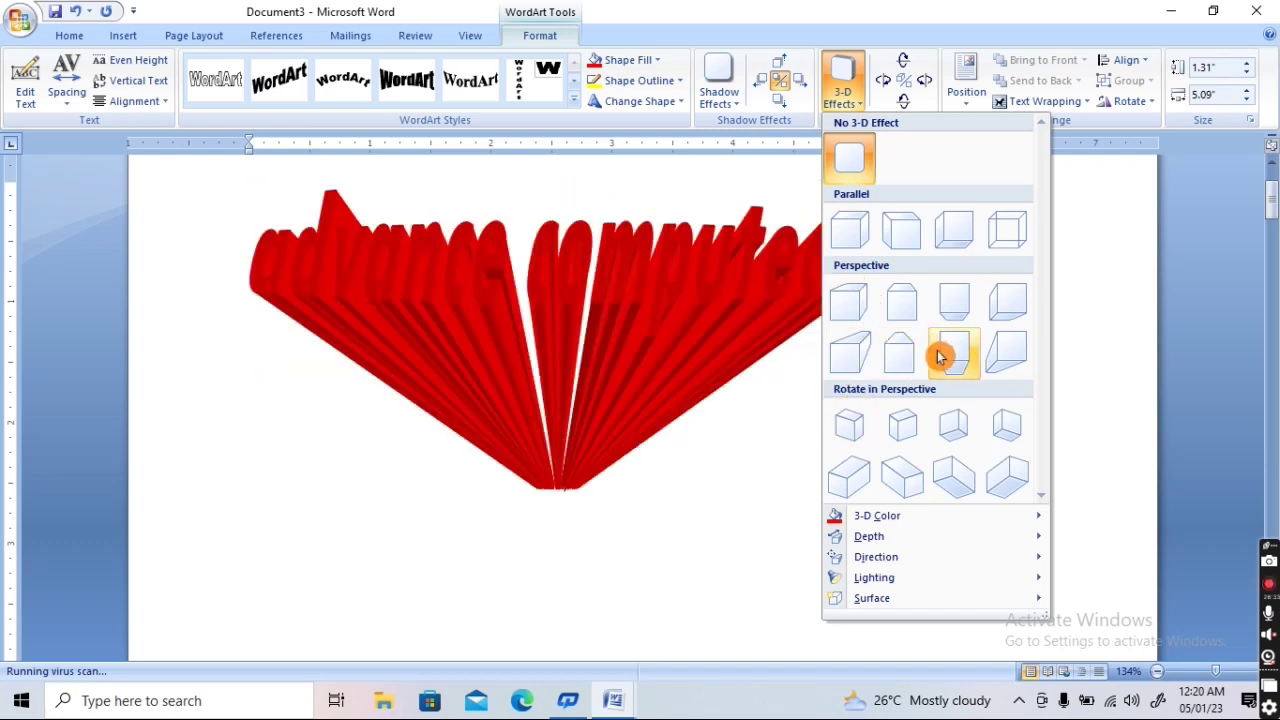
{"action": "left_click", "coordinate": [903, 354]}
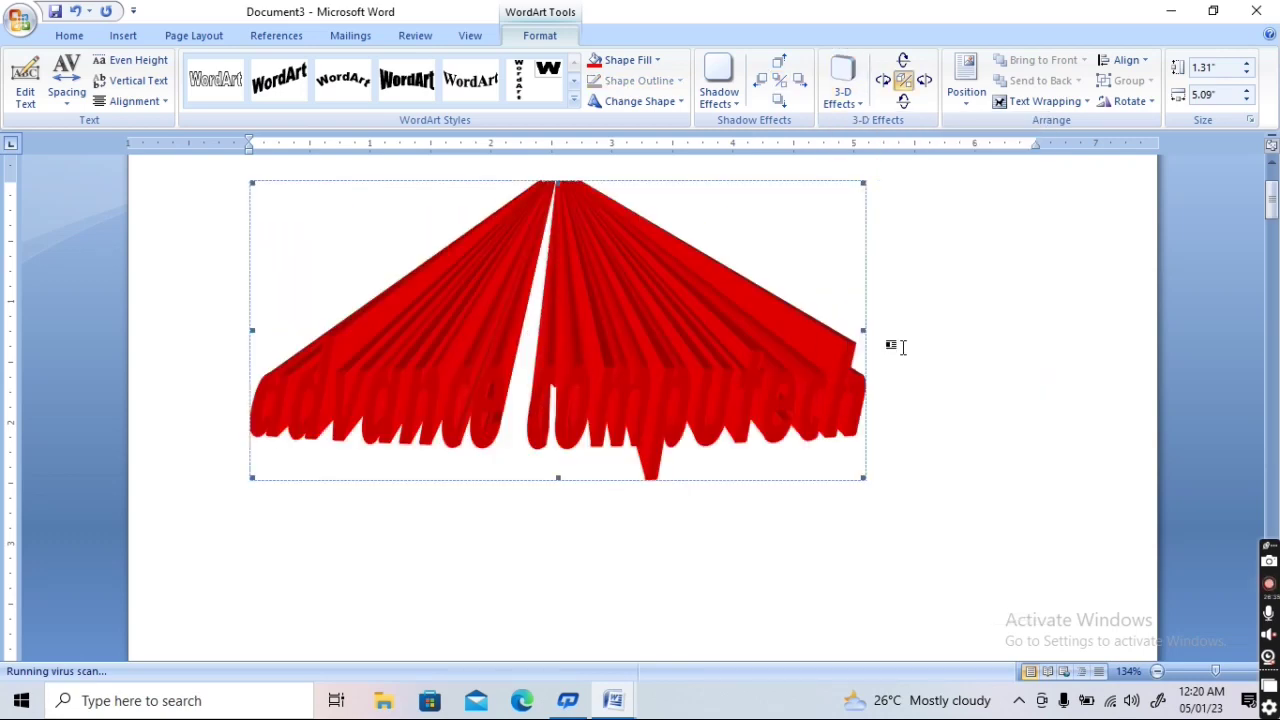
{"action": "left_click", "coordinate": [842, 92]}
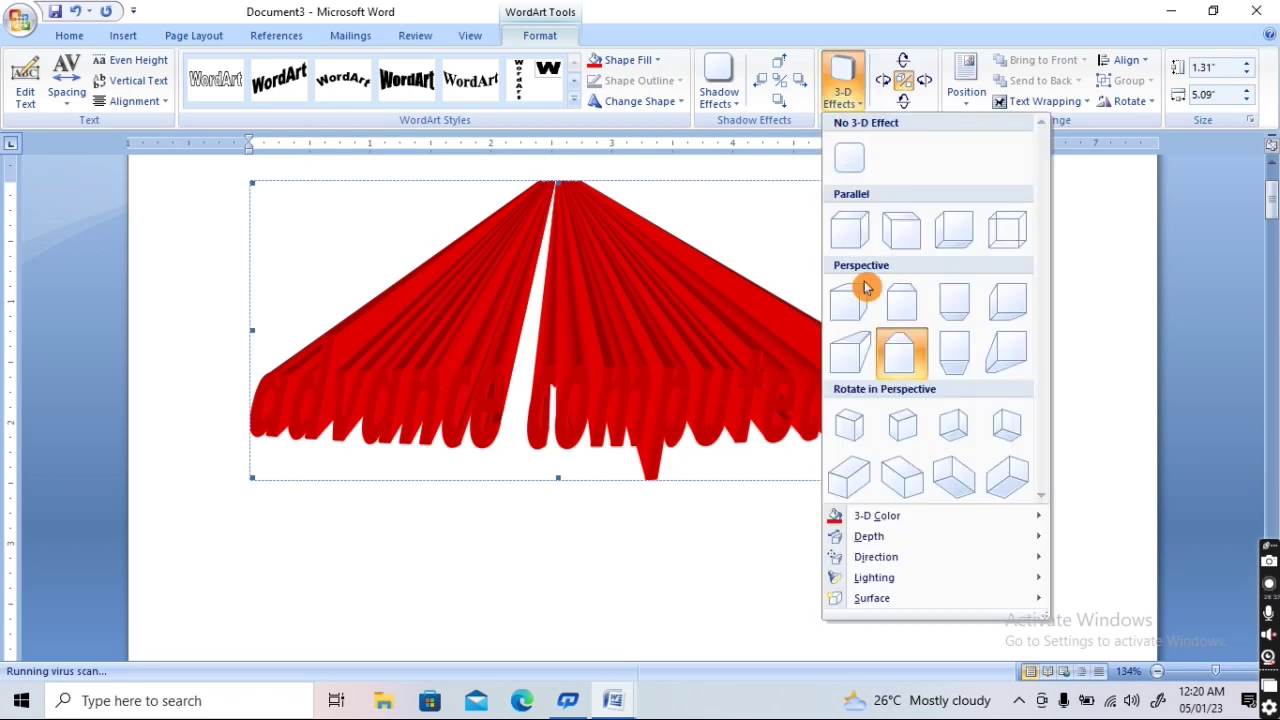
{"action": "mouse_move", "coordinate": [940, 515]}
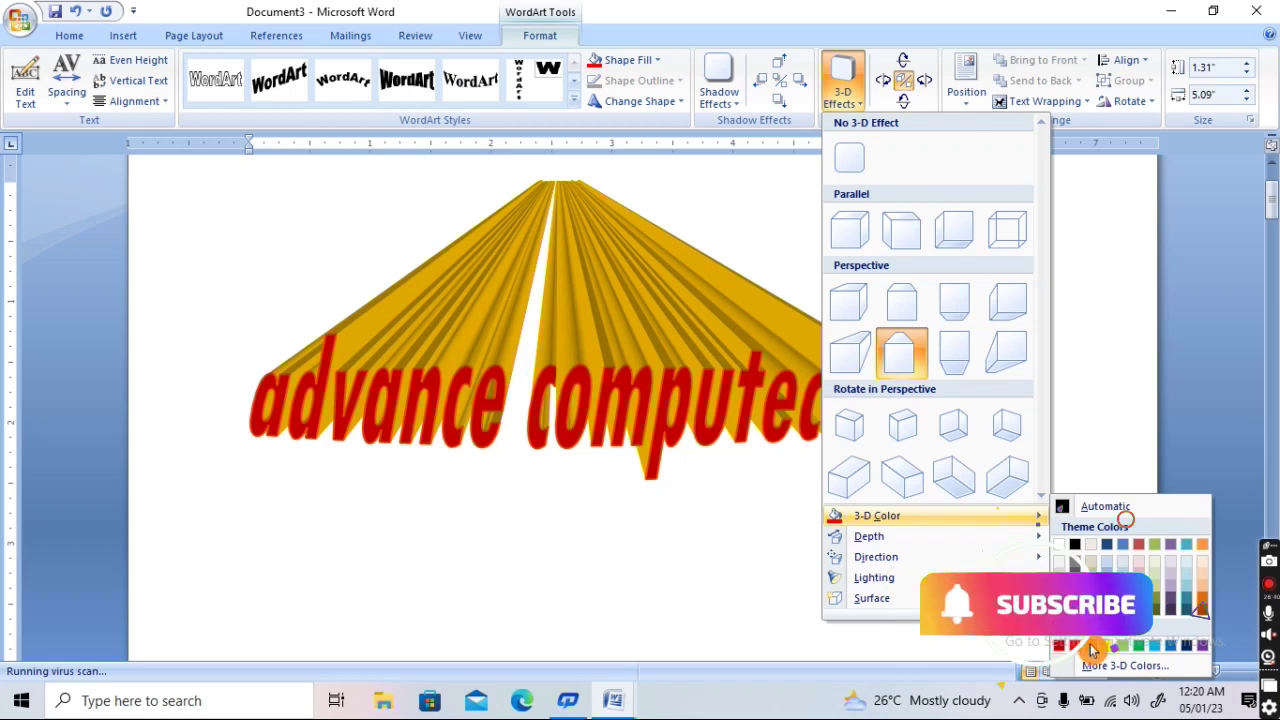
{"action": "left_click", "coordinate": [1092, 646]}
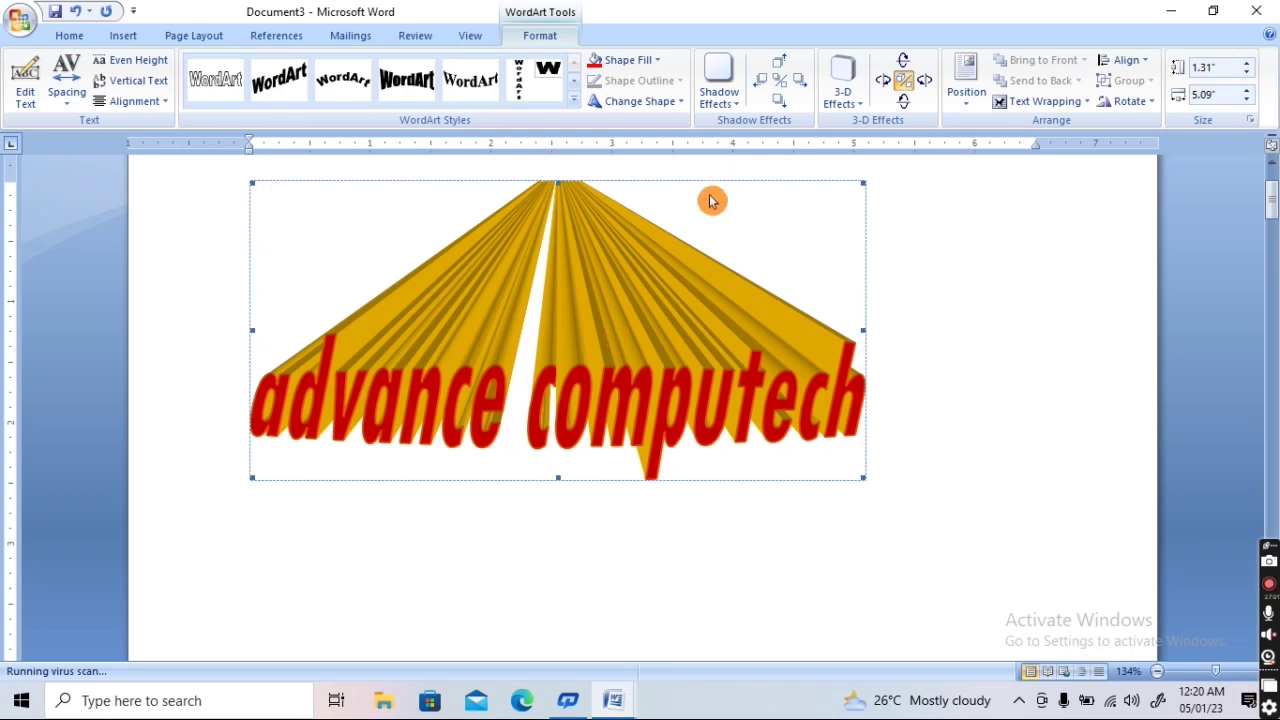
Adjust the 3-D extrusion's tilt up, down and sideways
{"action": "left_click", "coordinate": [904, 65]}
{"action": "left_click", "coordinate": [904, 65]}
{"action": "left_click", "coordinate": [904, 65]}
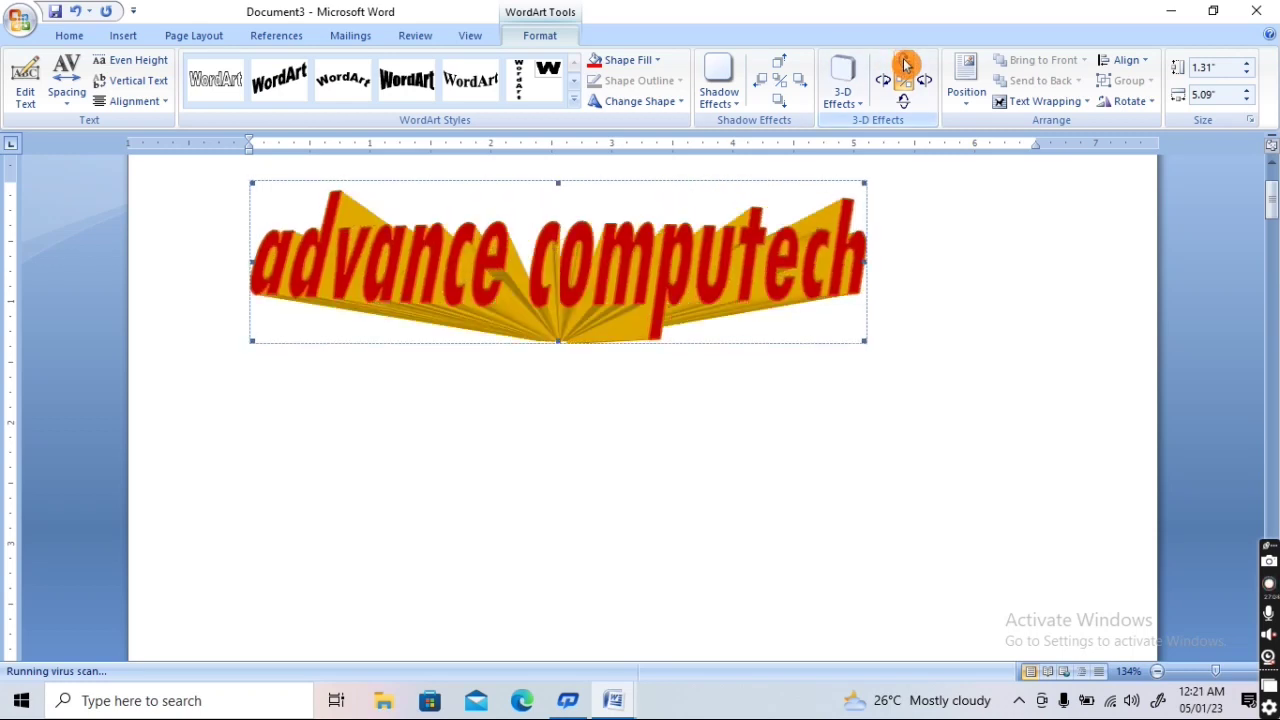
{"action": "left_click", "coordinate": [904, 90]}
{"action": "left_click", "coordinate": [904, 90]}
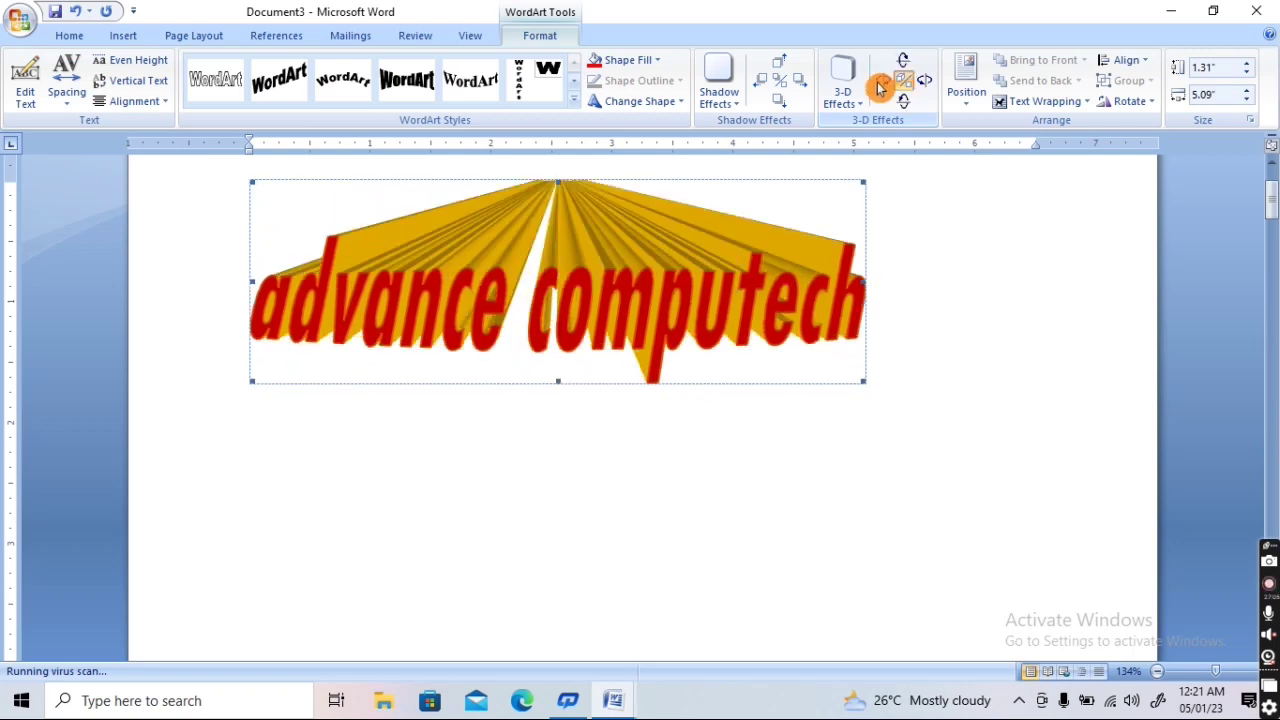
{"action": "left_click", "coordinate": [885, 83]}
{"action": "left_click", "coordinate": [885, 83]}
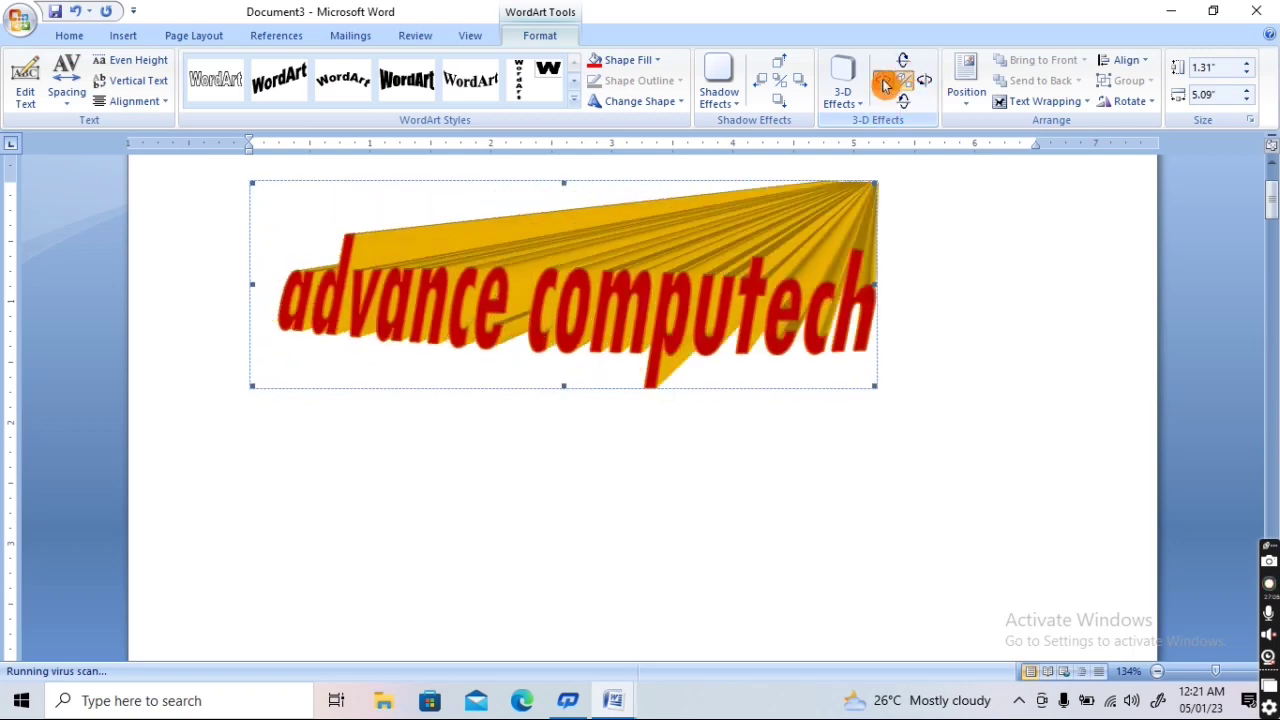
{"action": "left_click", "coordinate": [885, 85]}
{"action": "left_click", "coordinate": [885, 85]}
{"action": "left_click", "coordinate": [925, 80]}
{"action": "left_click", "coordinate": [925, 80]}
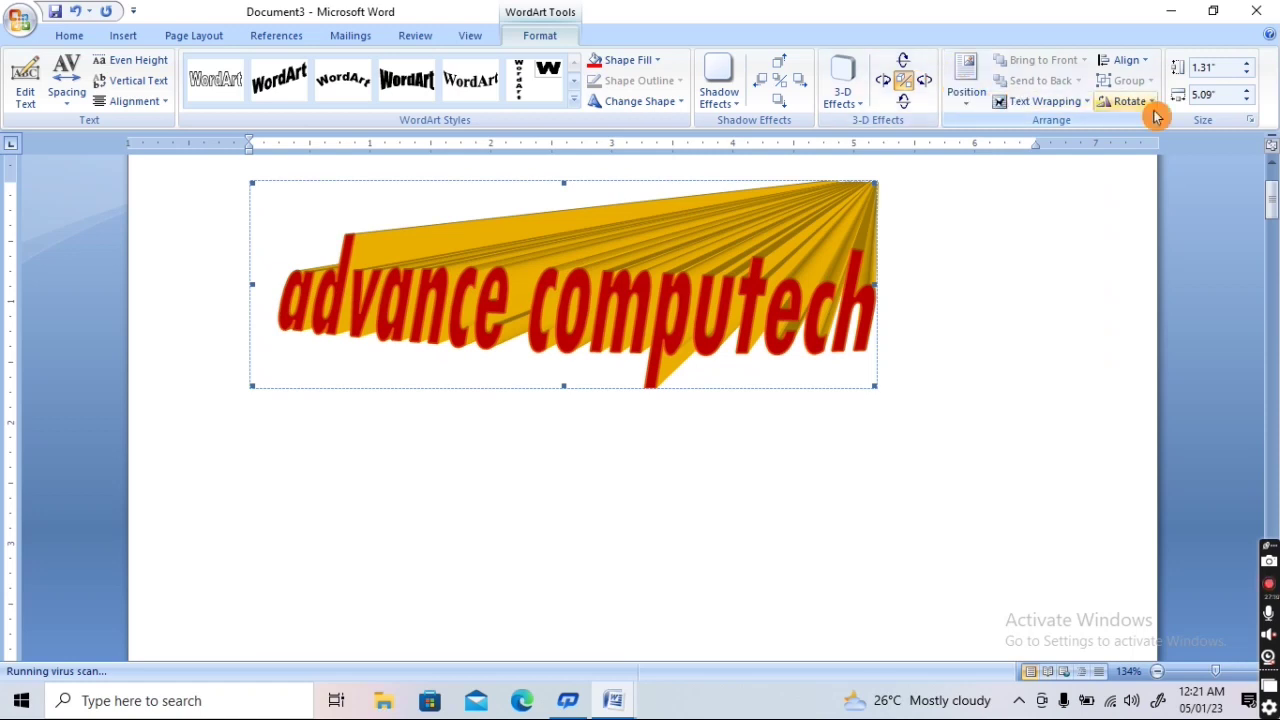
Set square text wrapping, move the WordArt lower left, then delete it
{"action": "left_click", "coordinate": [825, 364]}
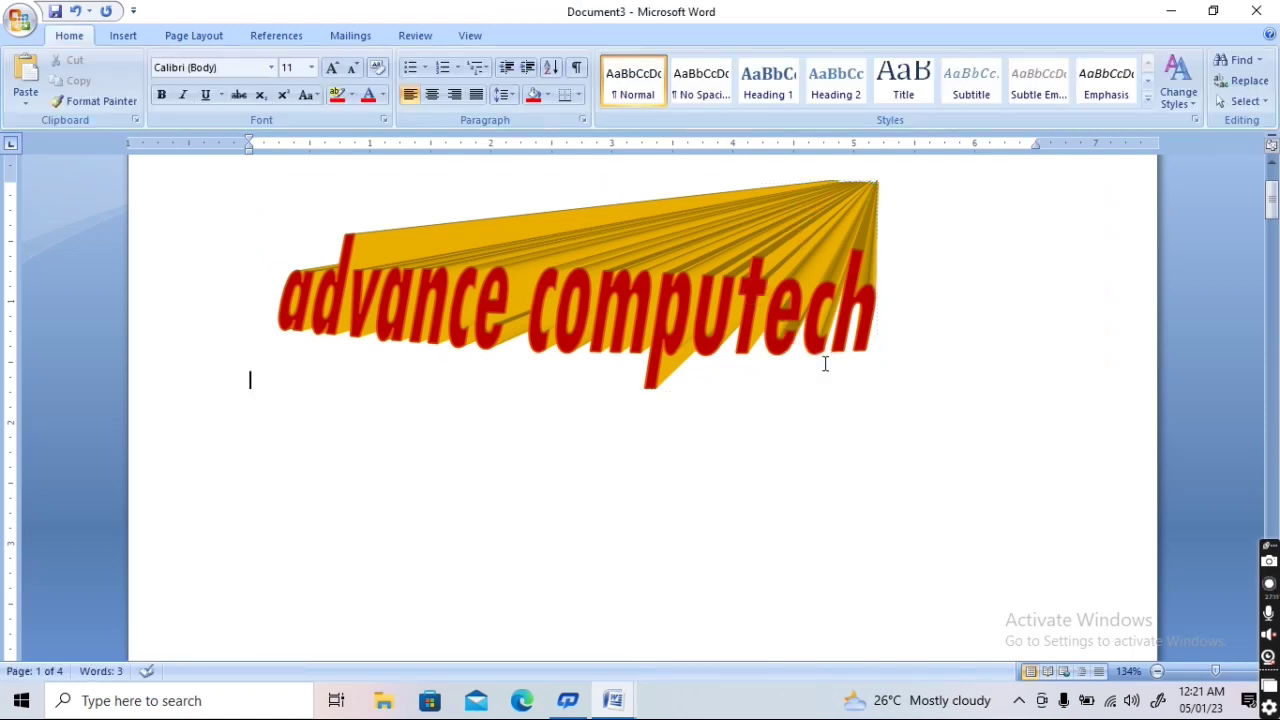
{"action": "left_click", "coordinate": [710, 284]}
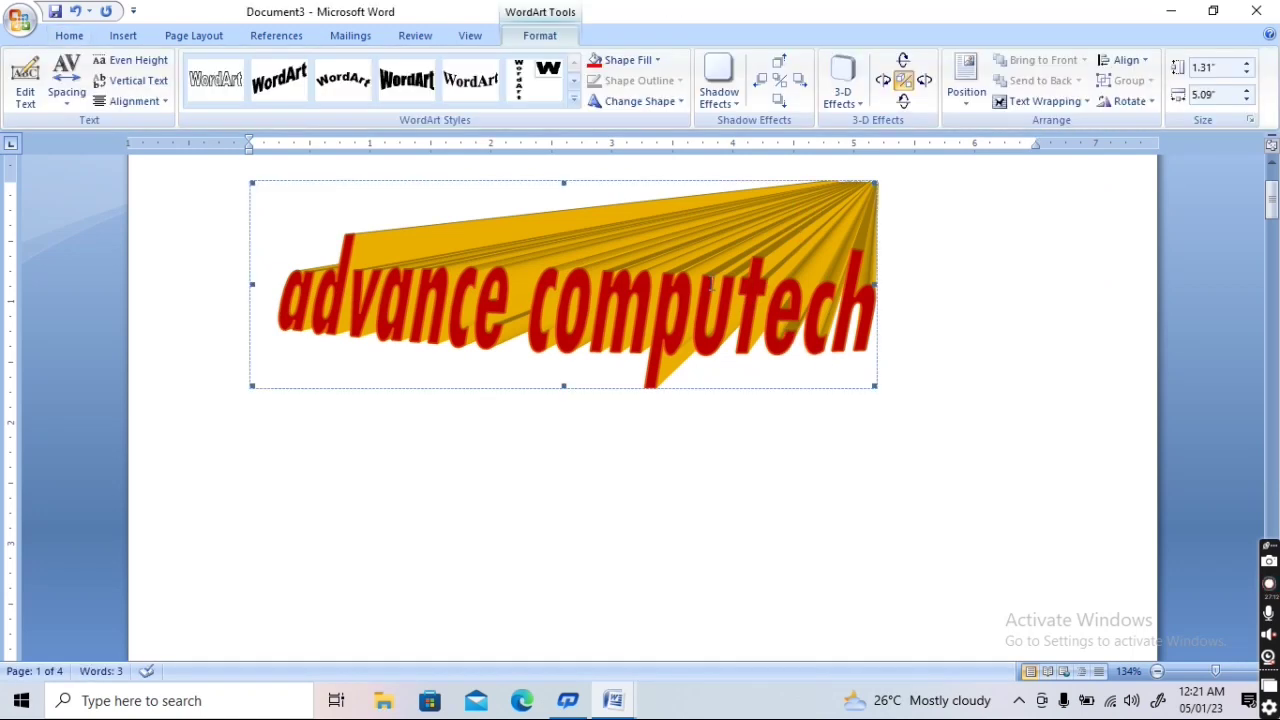
{"action": "left_click", "coordinate": [1028, 103]}
{"action": "left_click", "coordinate": [1030, 148]}
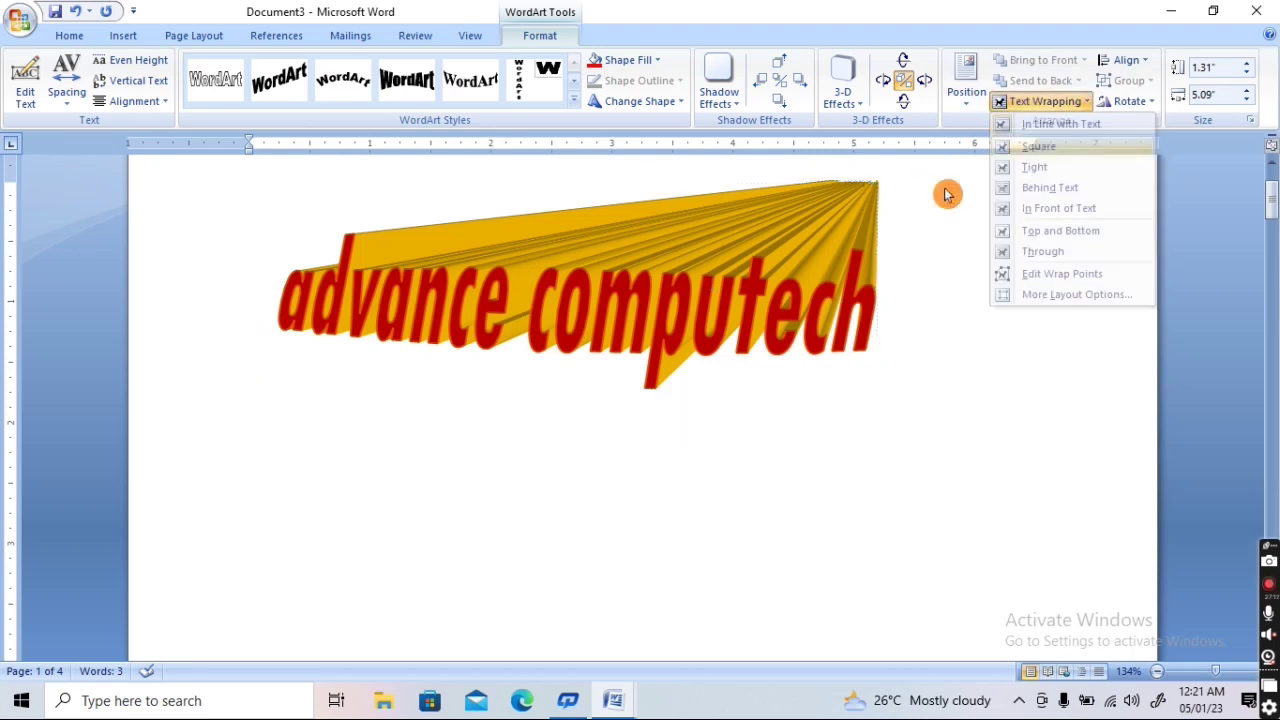
{"action": "mouse_move", "coordinate": [692, 270]}
{"action": "left_mouse_down"}
{"action": "mouse_move", "coordinate": [869, 395]}
{"action": "mouse_move", "coordinate": [603, 419]}
{"action": "left_mouse_up"}
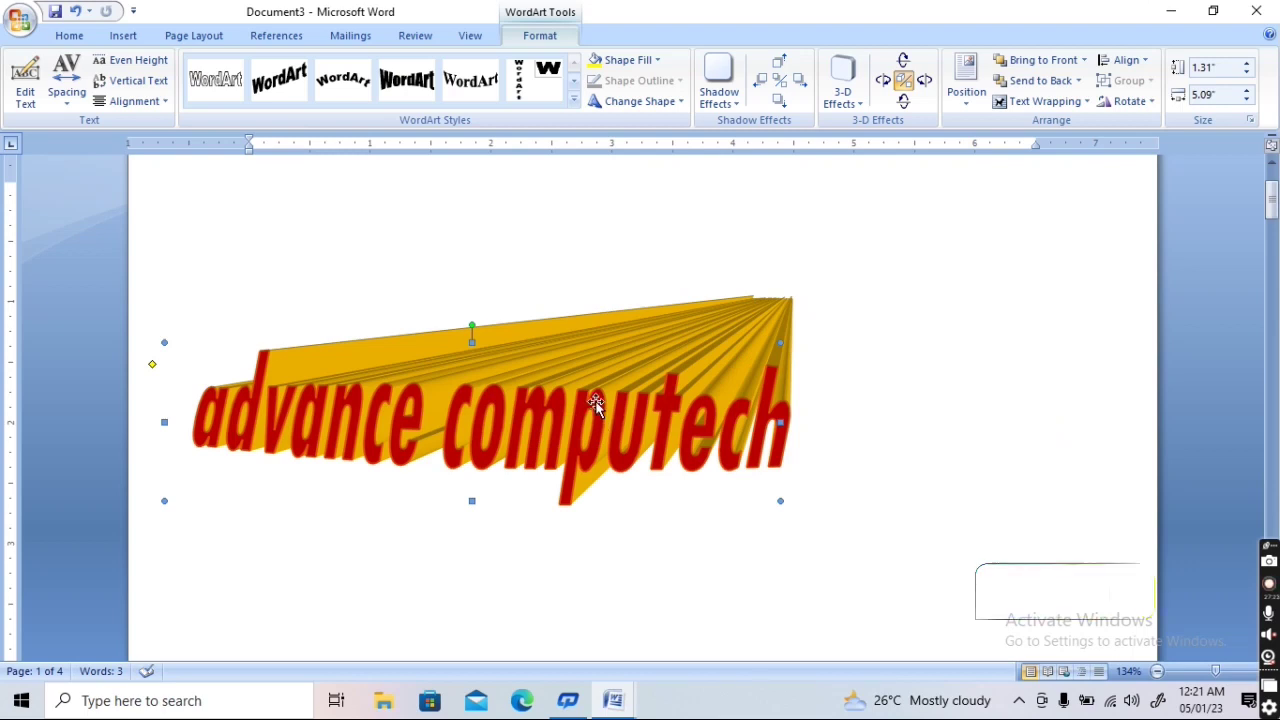
{"action": "key", "text": "Delete"}
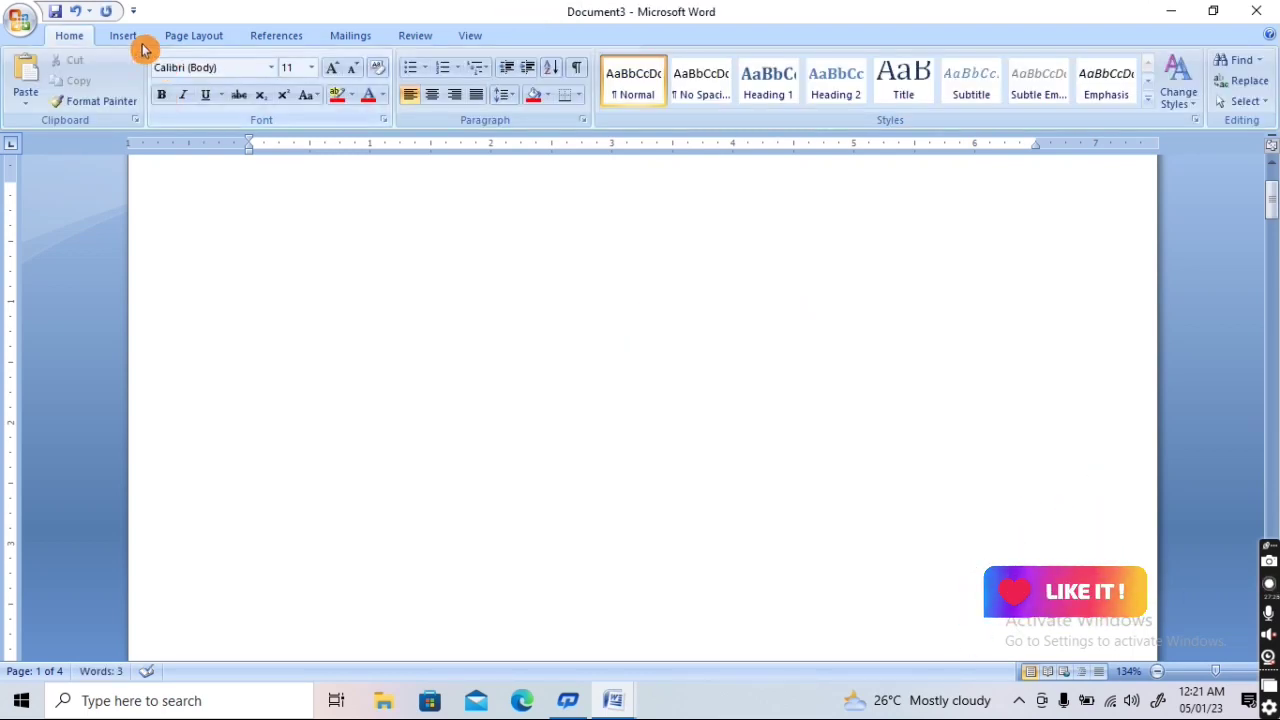
Type =rand() at the top of the page to generate three sample paragraphs
{"action": "left_click", "coordinate": [125, 38]}
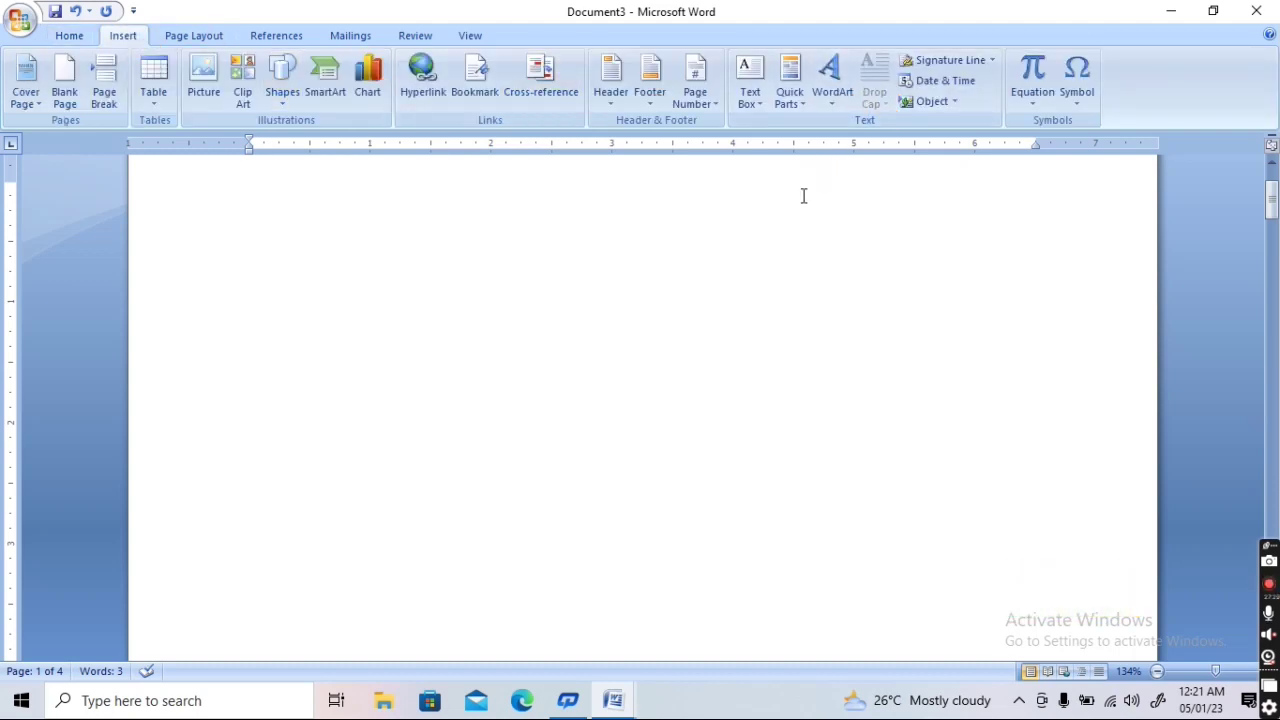
{"action": "type", "text": "=rand"}
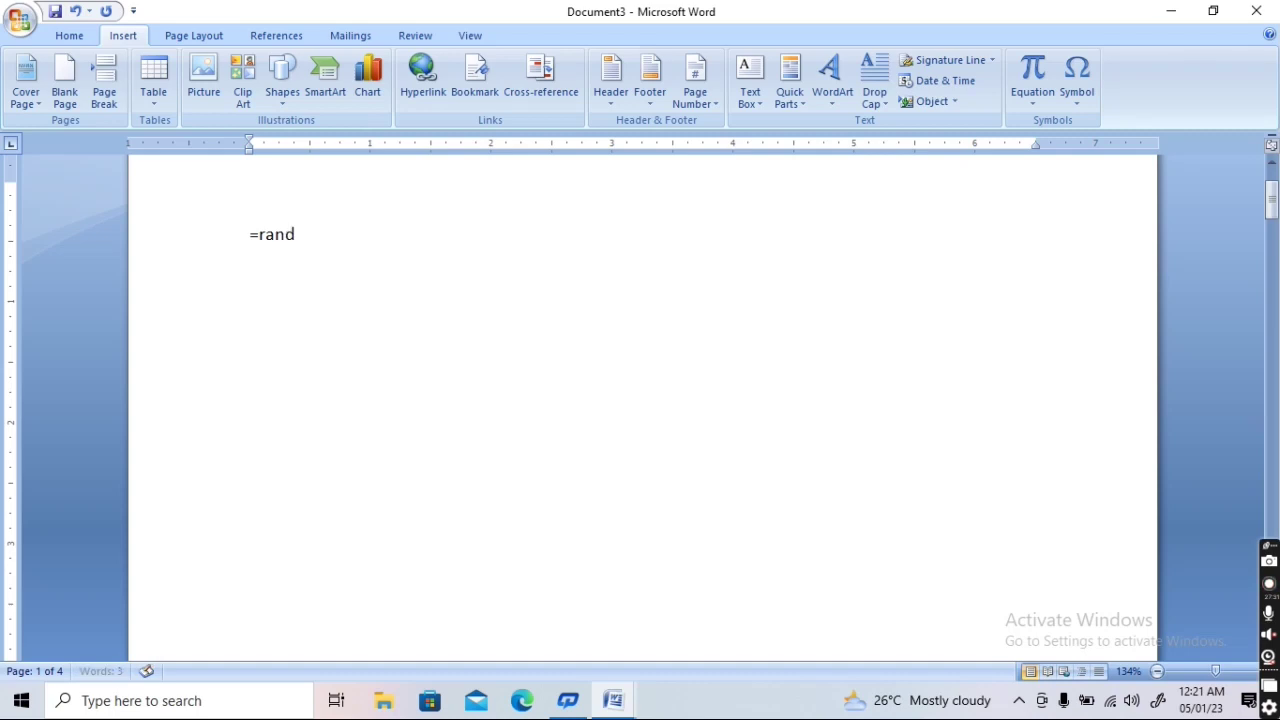
{"action": "type", "text": "("}
{"action": "type", "text": ")"}
{"action": "key", "text": "Return"}
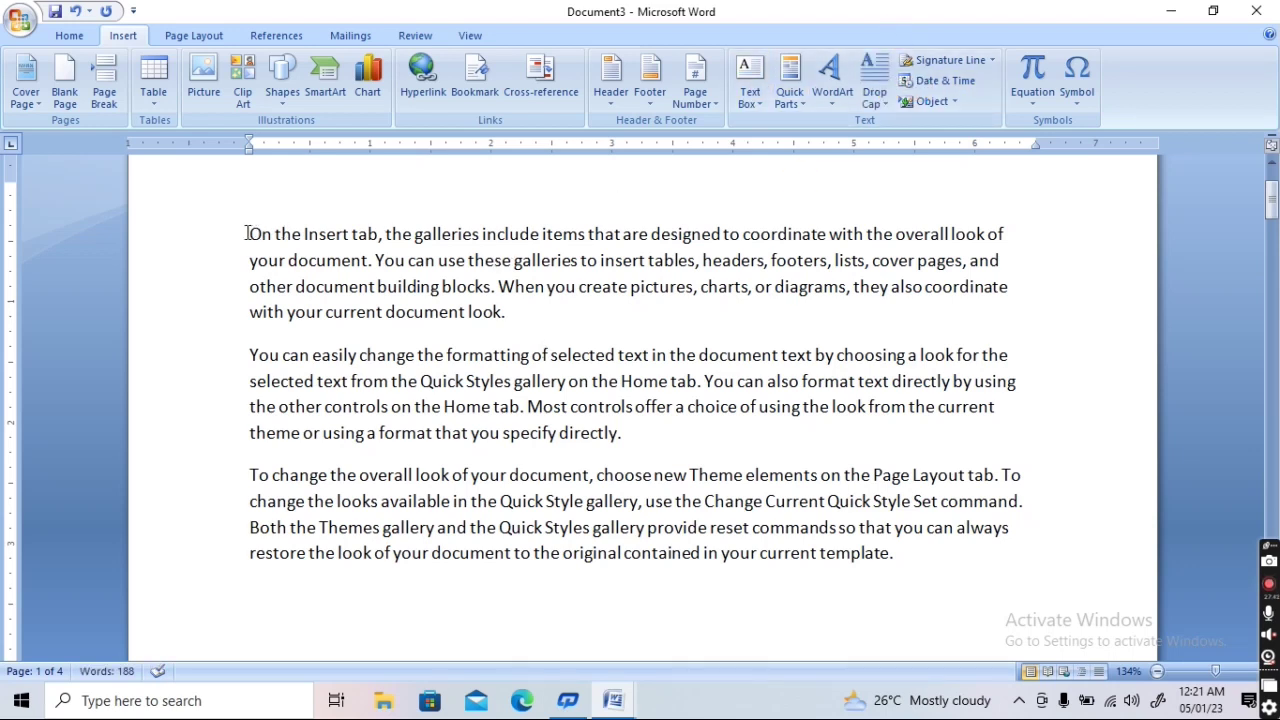
Select the first paragraph and make its opening O a dropped capital
{"action": "left_click_drag", "start_coordinate": [246, 232], "coordinate": [741, 321]}
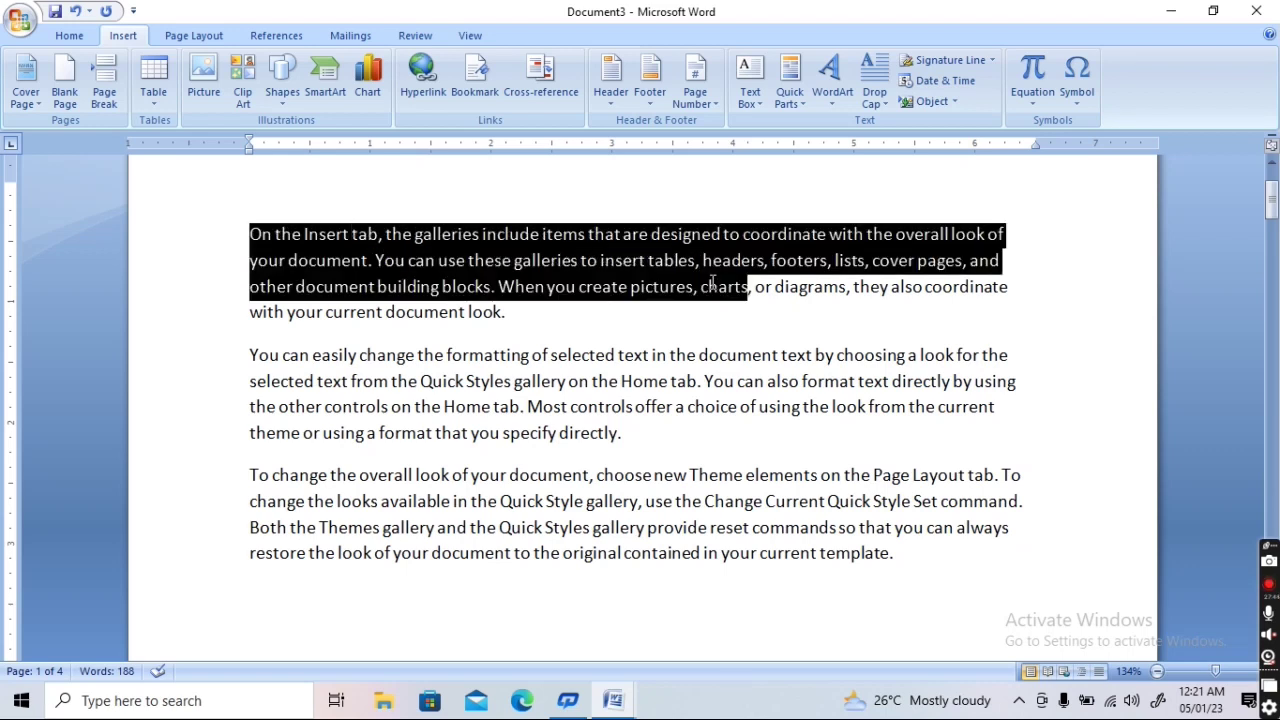
{"action": "left_click_drag", "start_coordinate": [408, 308], "coordinate": [267, 240]}
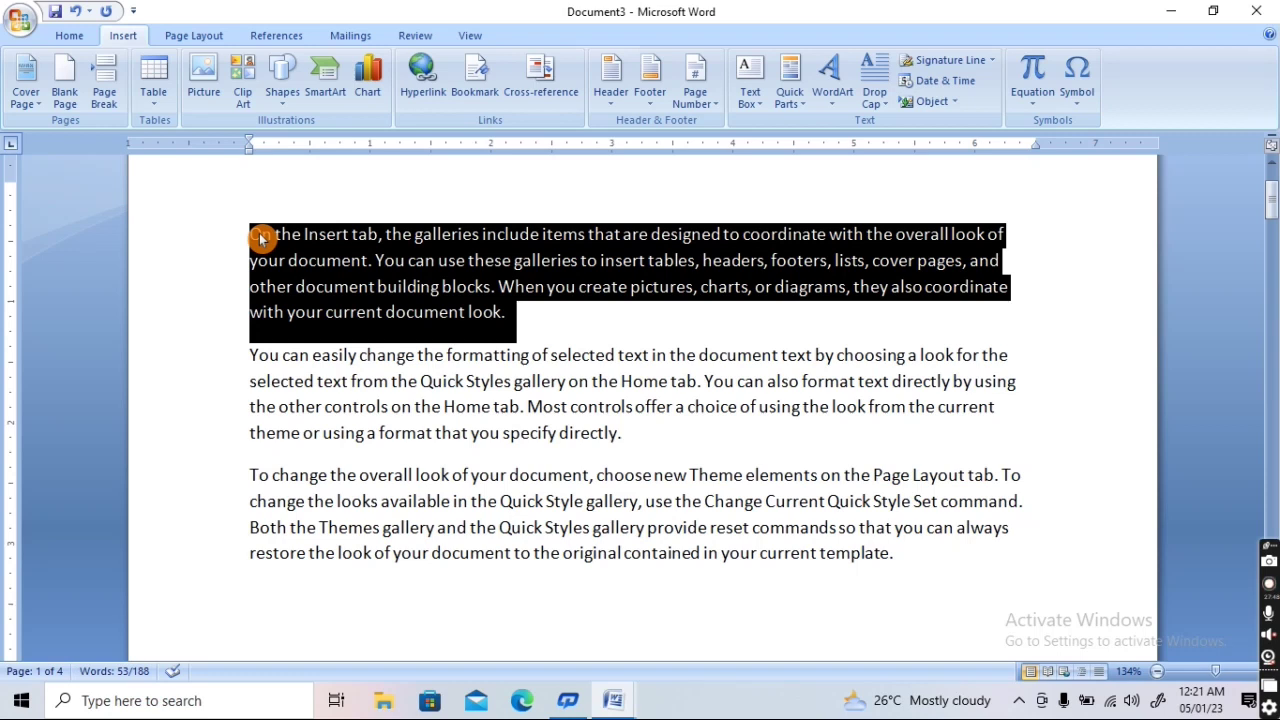
{"action": "left_click_drag", "start_coordinate": [267, 240], "coordinate": [331, 236]}
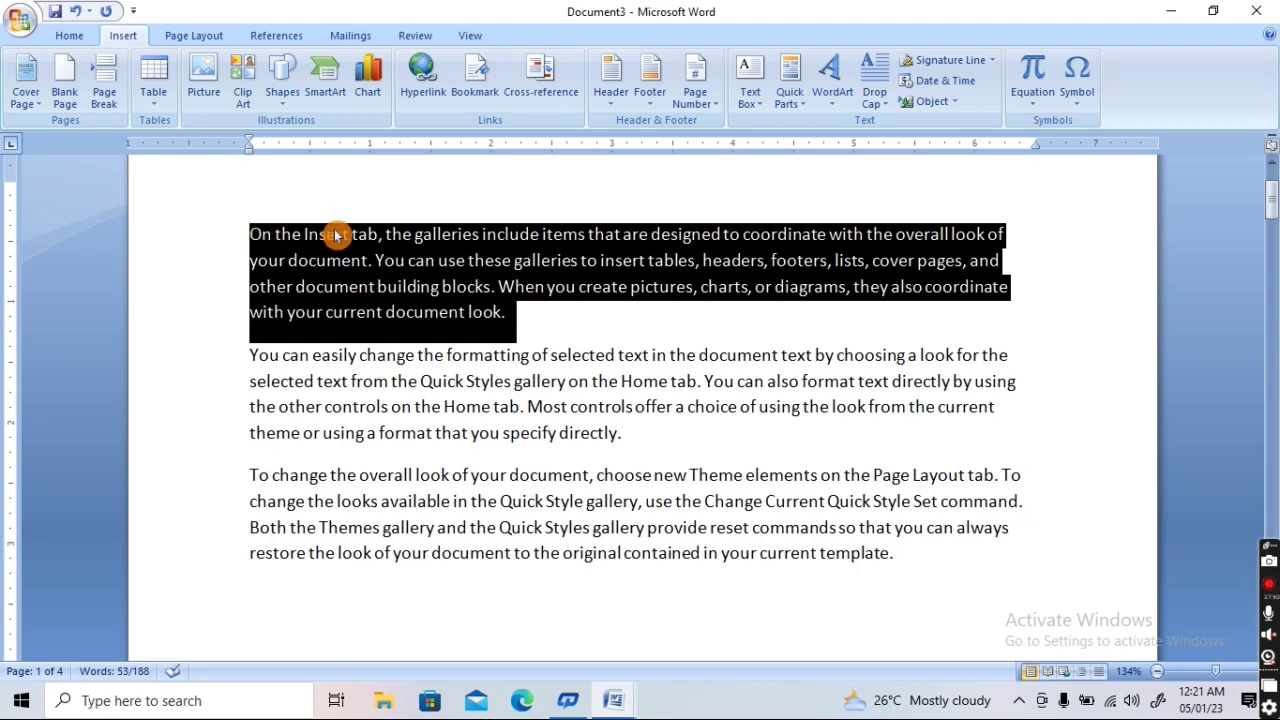
{"action": "left_click", "coordinate": [884, 92]}
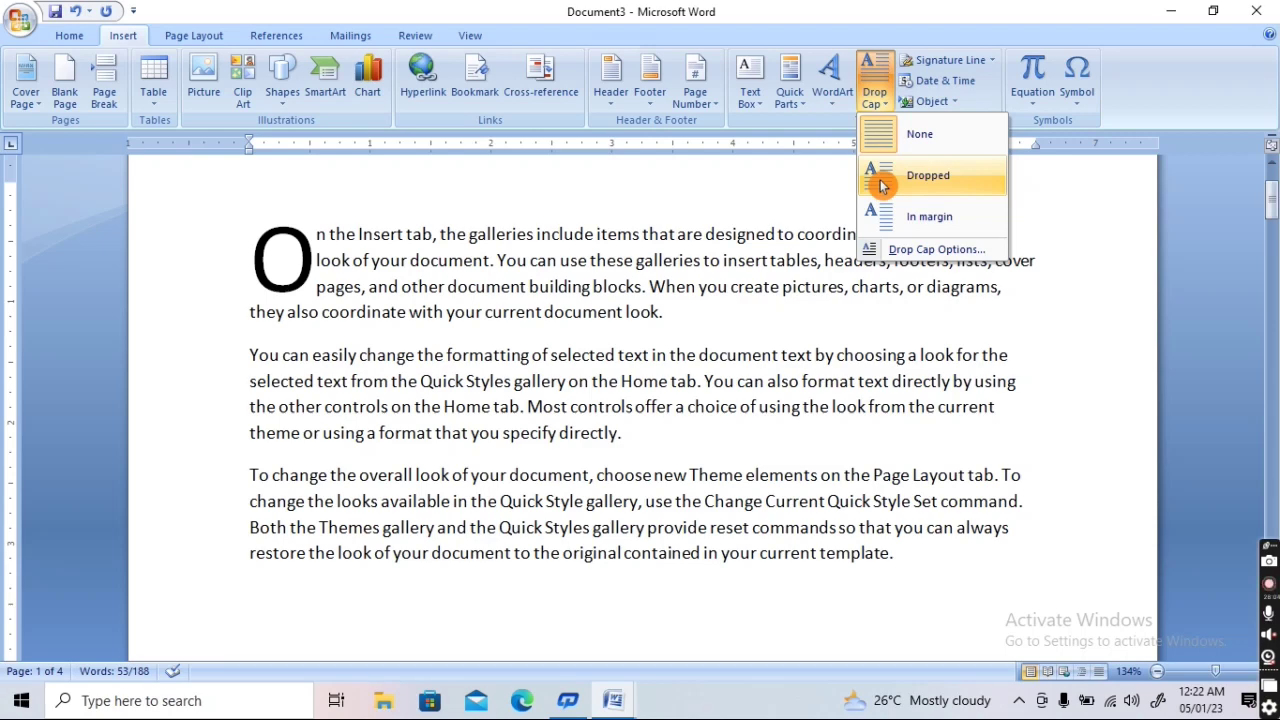
{"action": "left_click", "coordinate": [882, 186]}
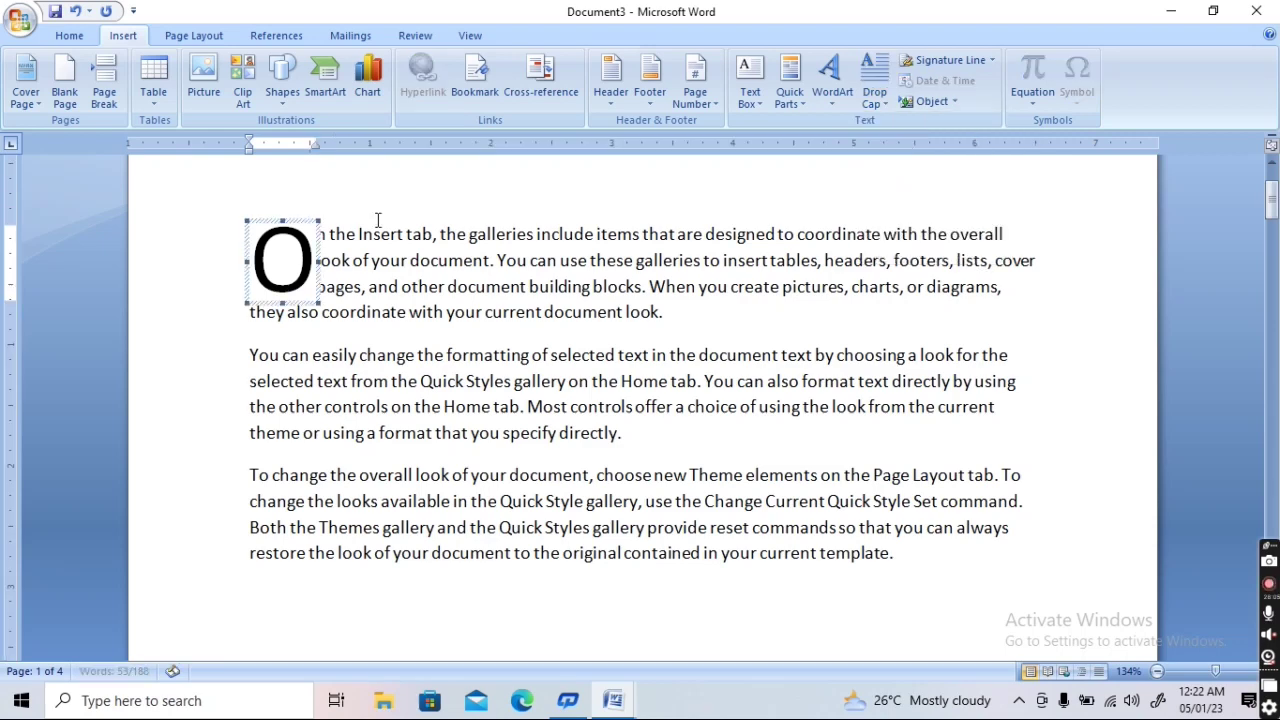
Move the O drop cap into the margin, then set it back to Dropped
{"action": "left_click", "coordinate": [877, 92]}
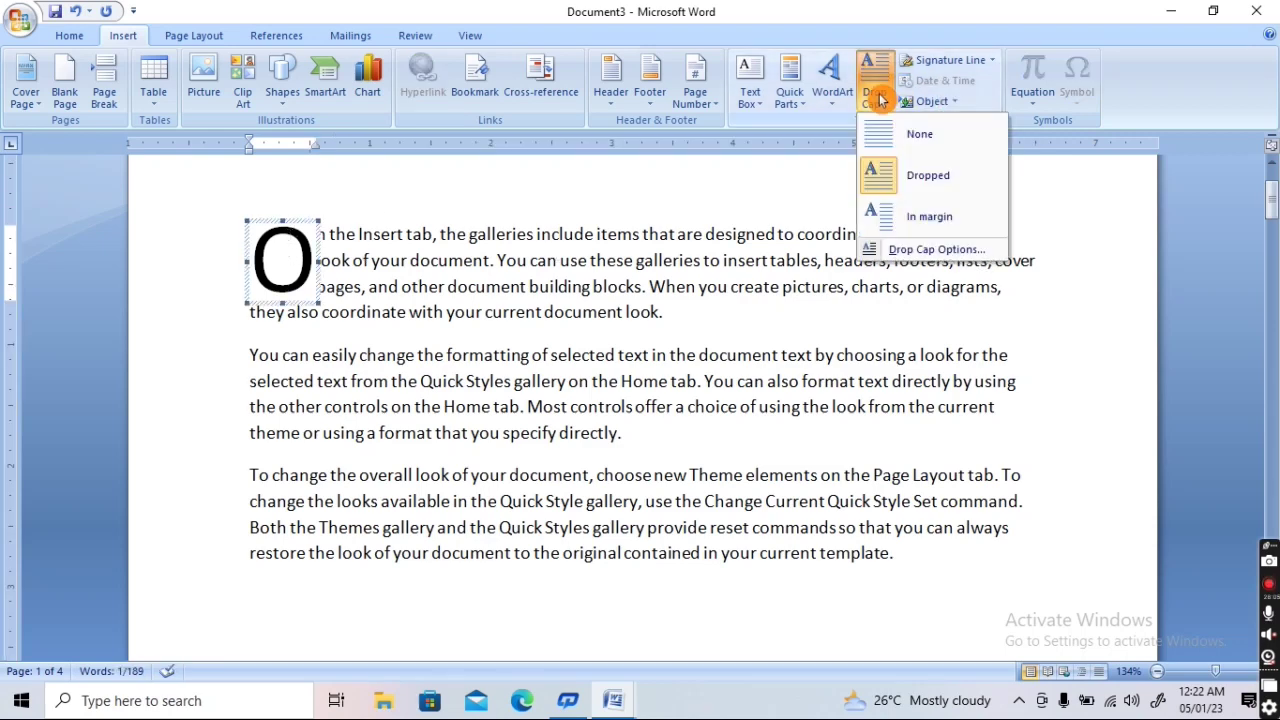
{"action": "left_click", "coordinate": [872, 222]}
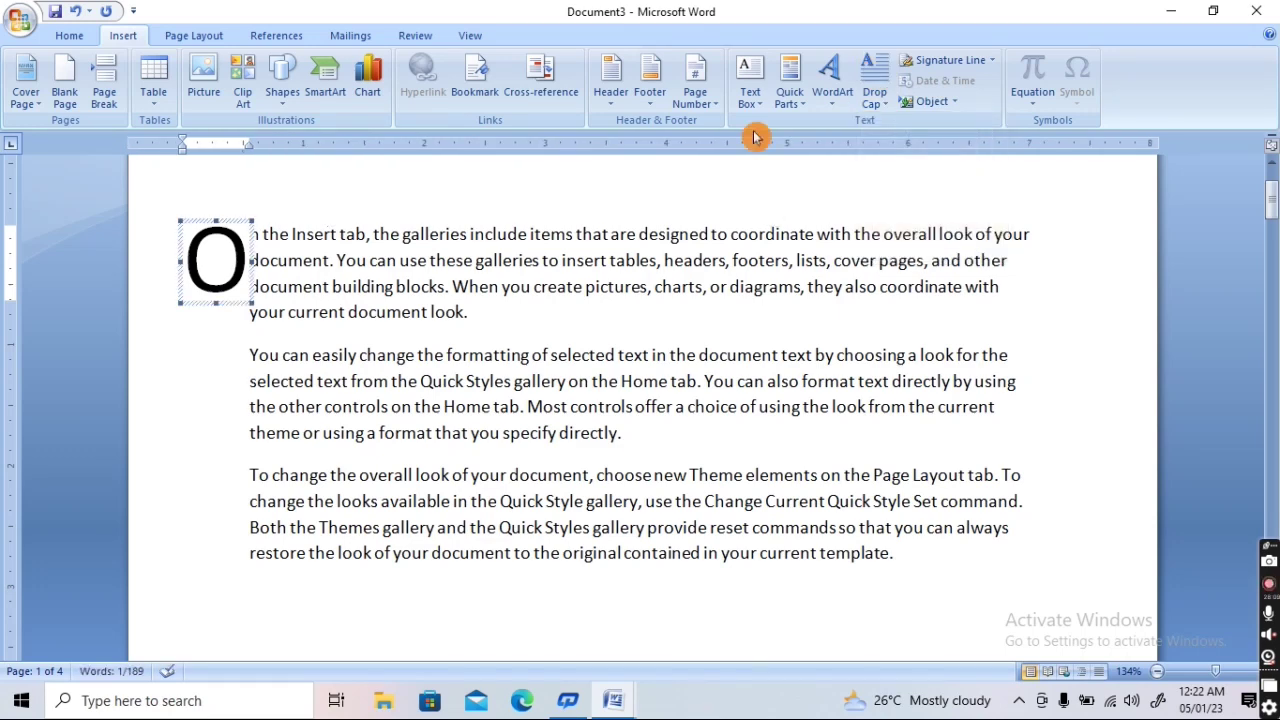
{"action": "left_click", "coordinate": [882, 88]}
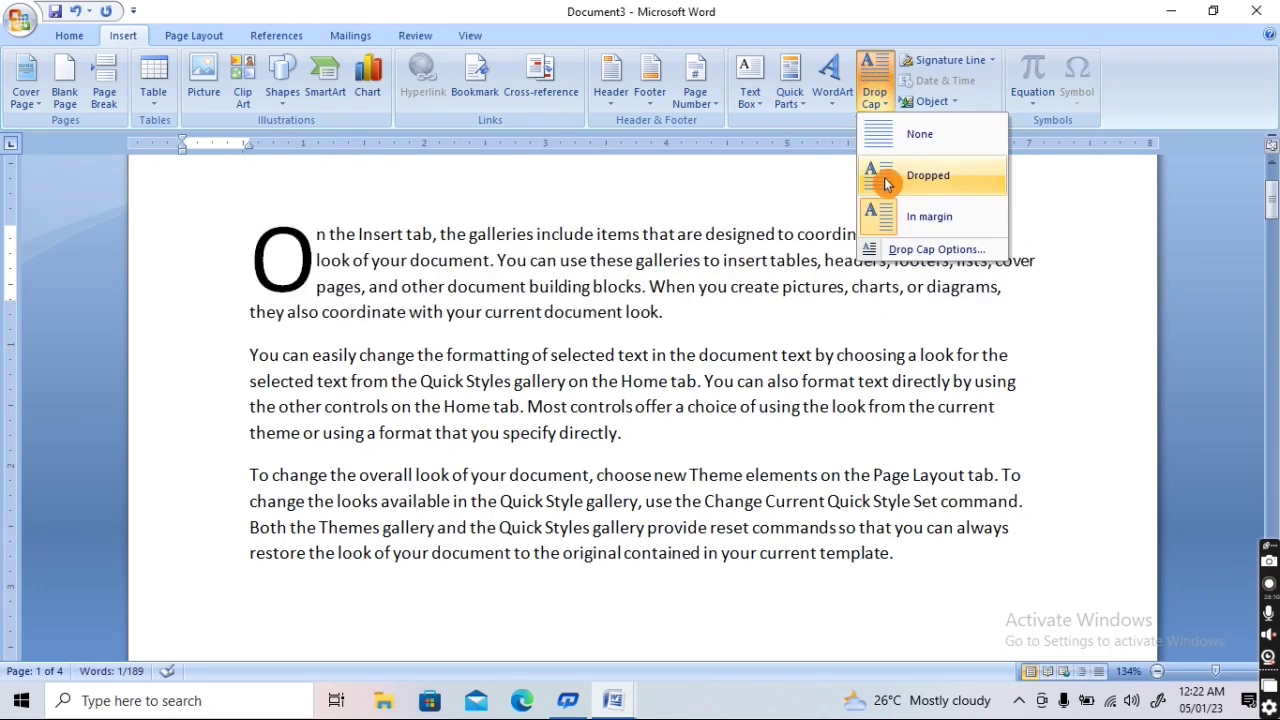
{"action": "left_click", "coordinate": [885, 183]}
{"action": "left_click", "coordinate": [875, 88]}
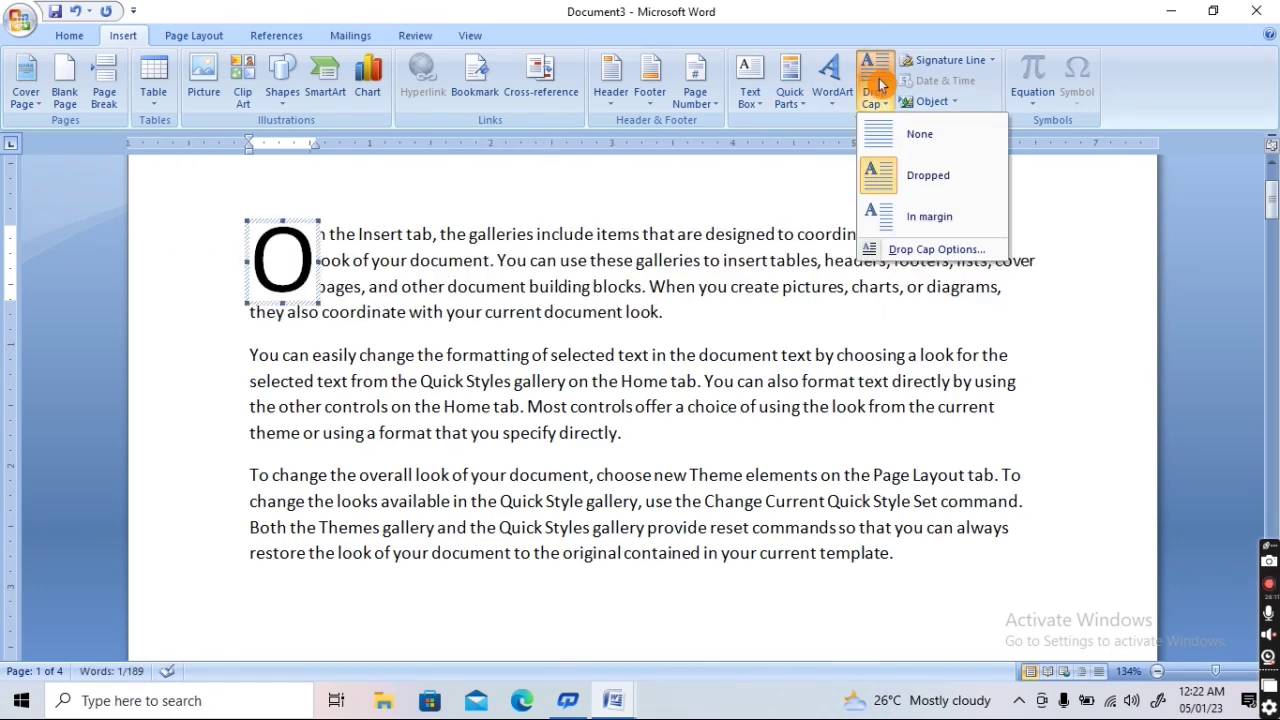
Give the drop cap more lines to drop and the Agency FB font
{"action": "left_click", "coordinate": [910, 250]}
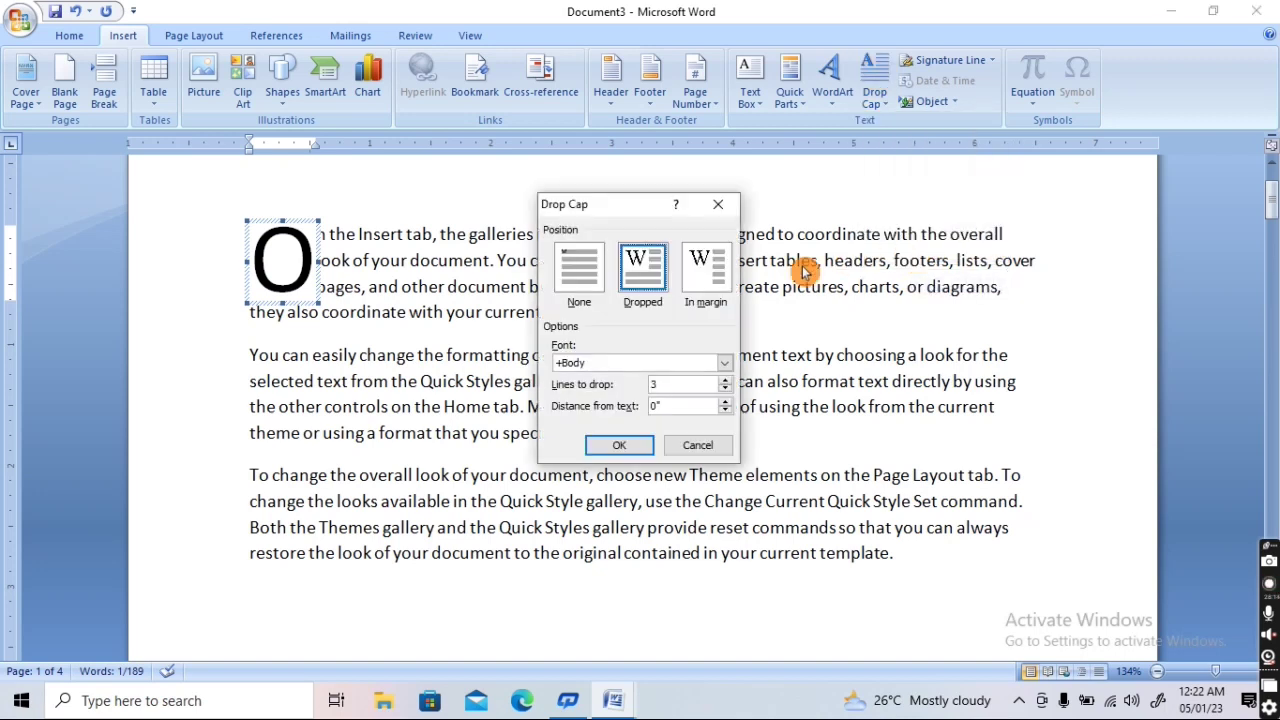
{"action": "left_click", "coordinate": [726, 381]}
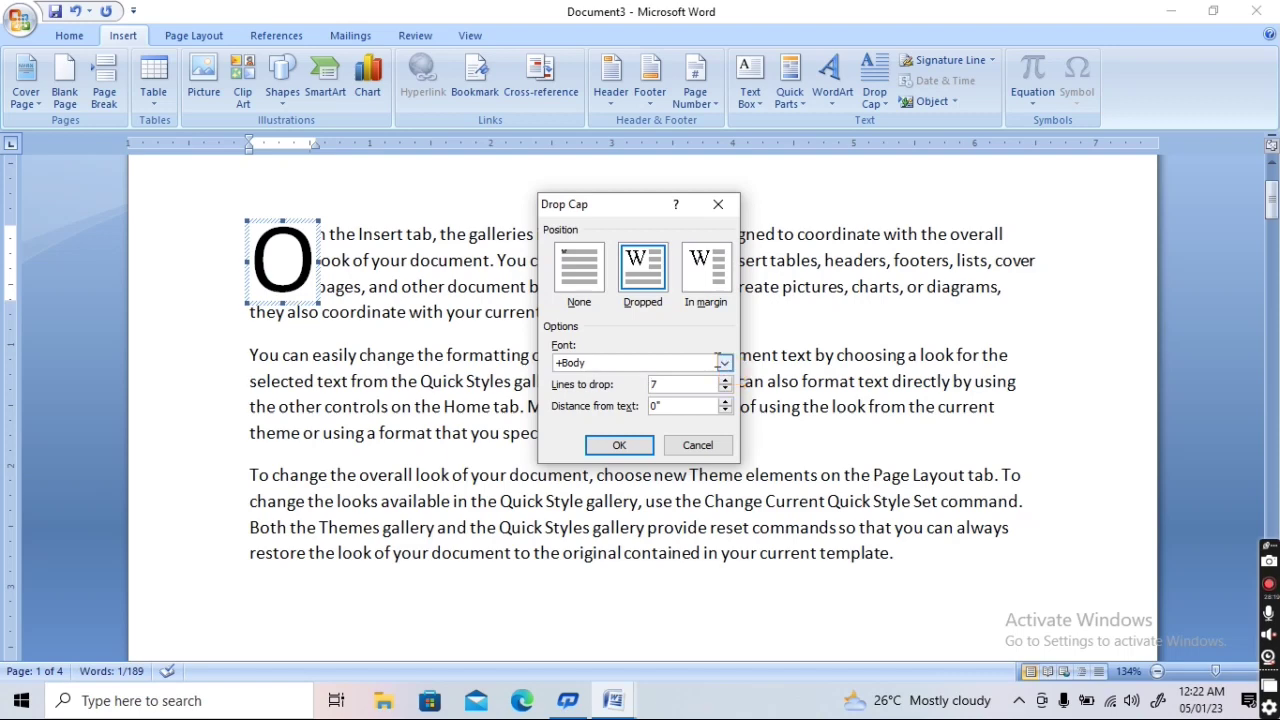
{"action": "left_click", "coordinate": [725, 363]}
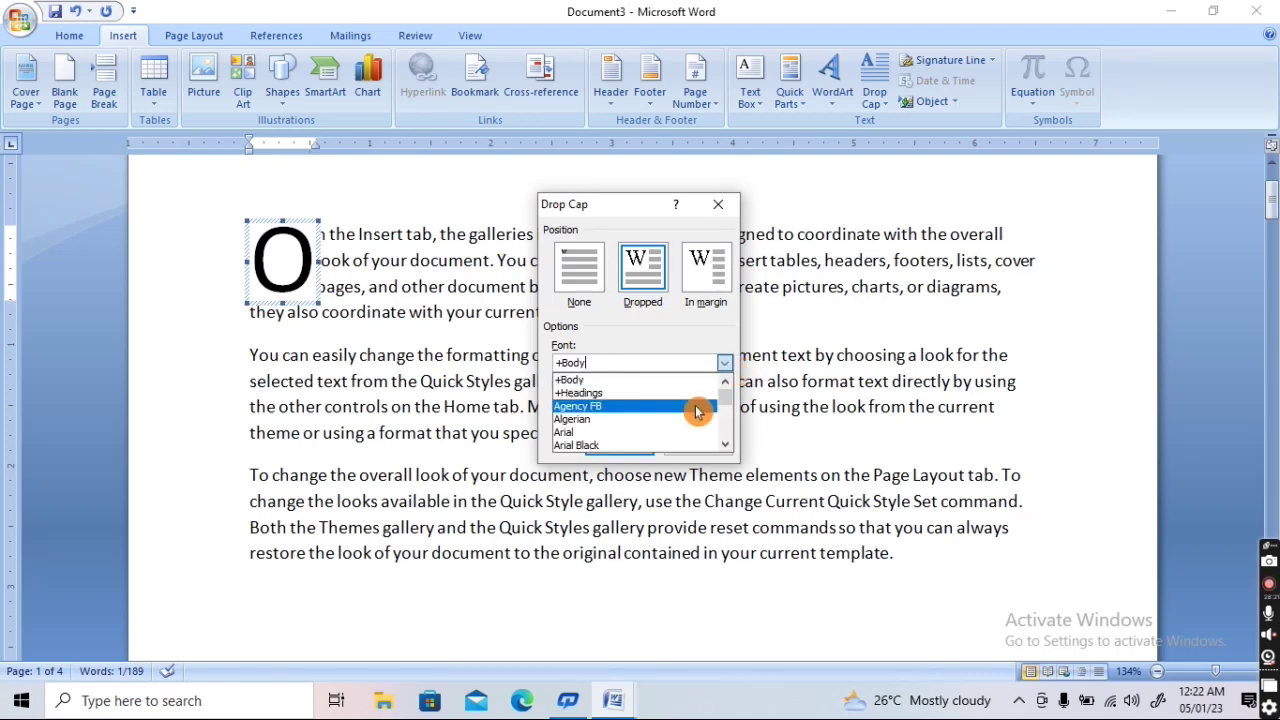
{"action": "left_click", "coordinate": [697, 407]}
{"action": "left_click", "coordinate": [634, 446]}
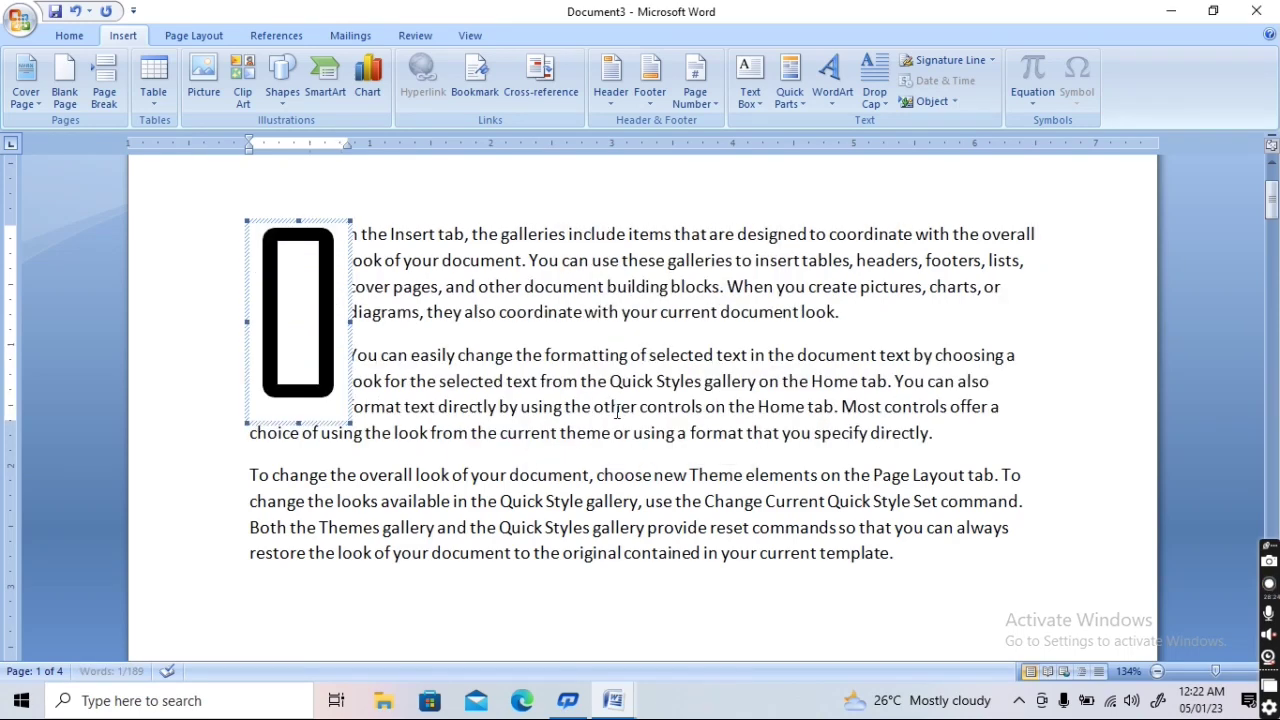
{"action": "left_click", "coordinate": [391, 352]}
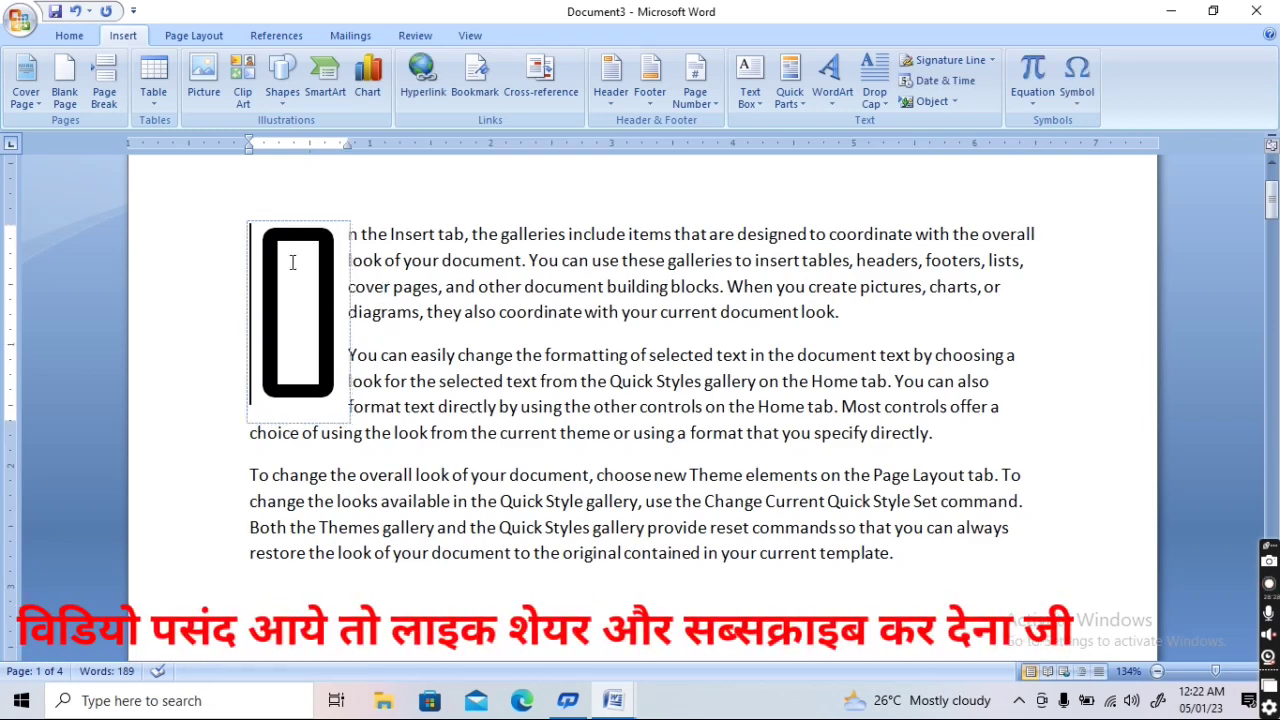
Set the drop cap to None, then select and delete all the text
{"action": "left_click", "coordinate": [874, 82]}
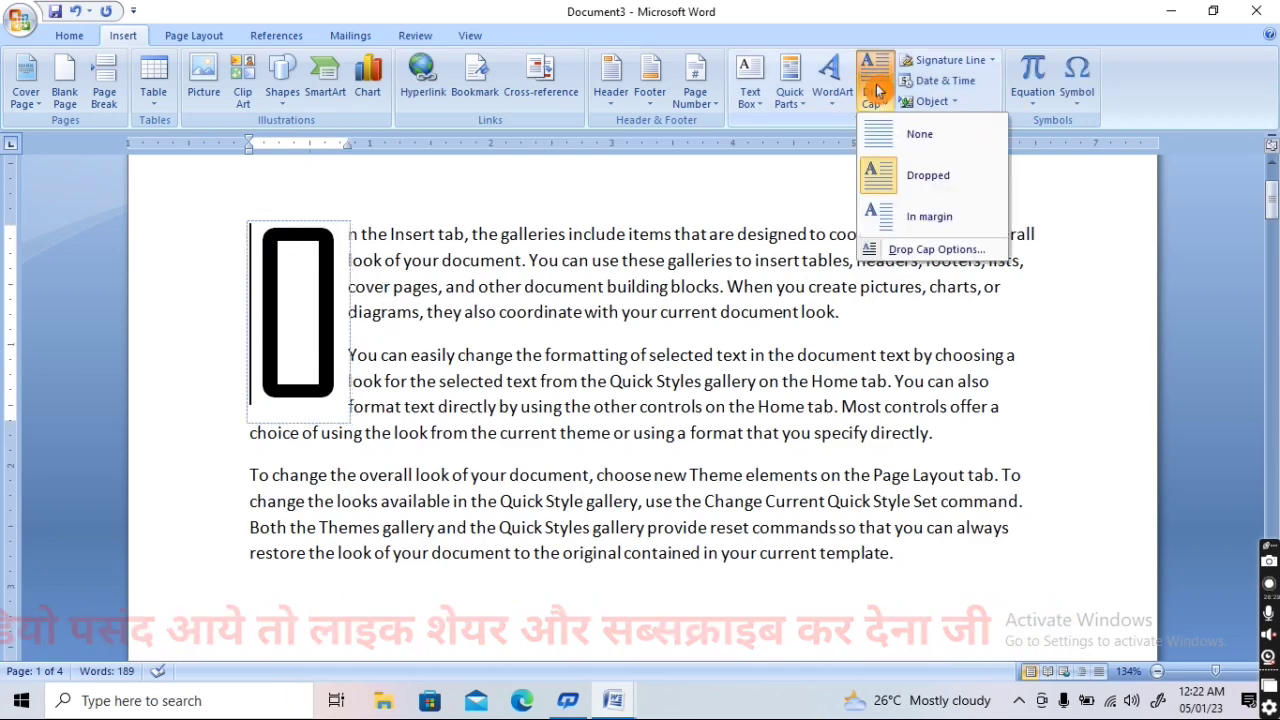
{"action": "left_click", "coordinate": [910, 147]}
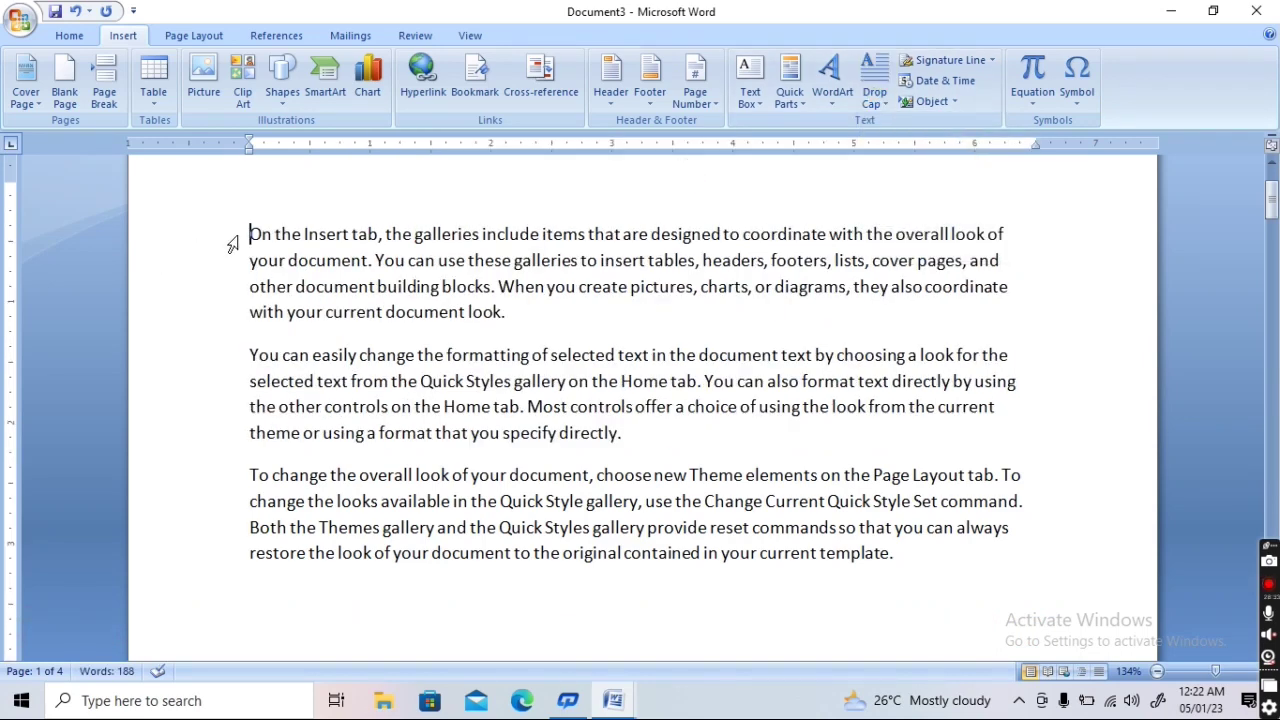
{"action": "left_click_drag", "start_coordinate": [263, 217], "coordinate": [848, 614]}
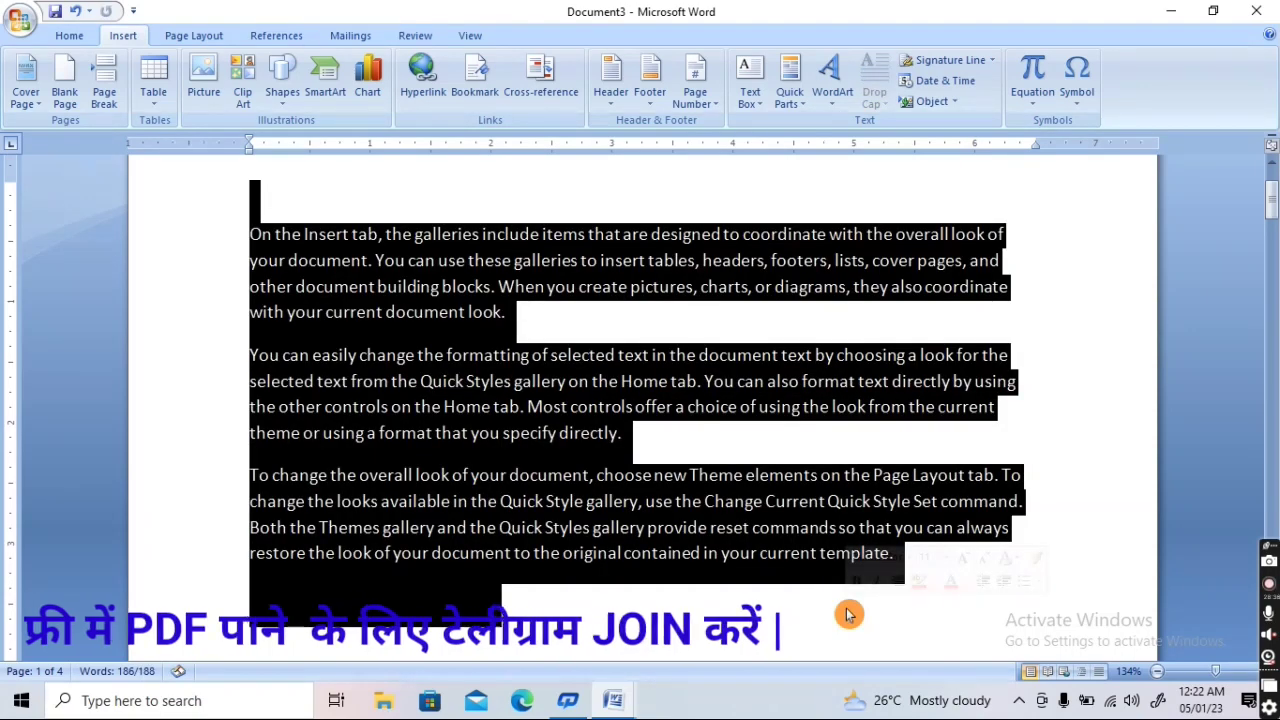
{"action": "key", "text": "Delete"}
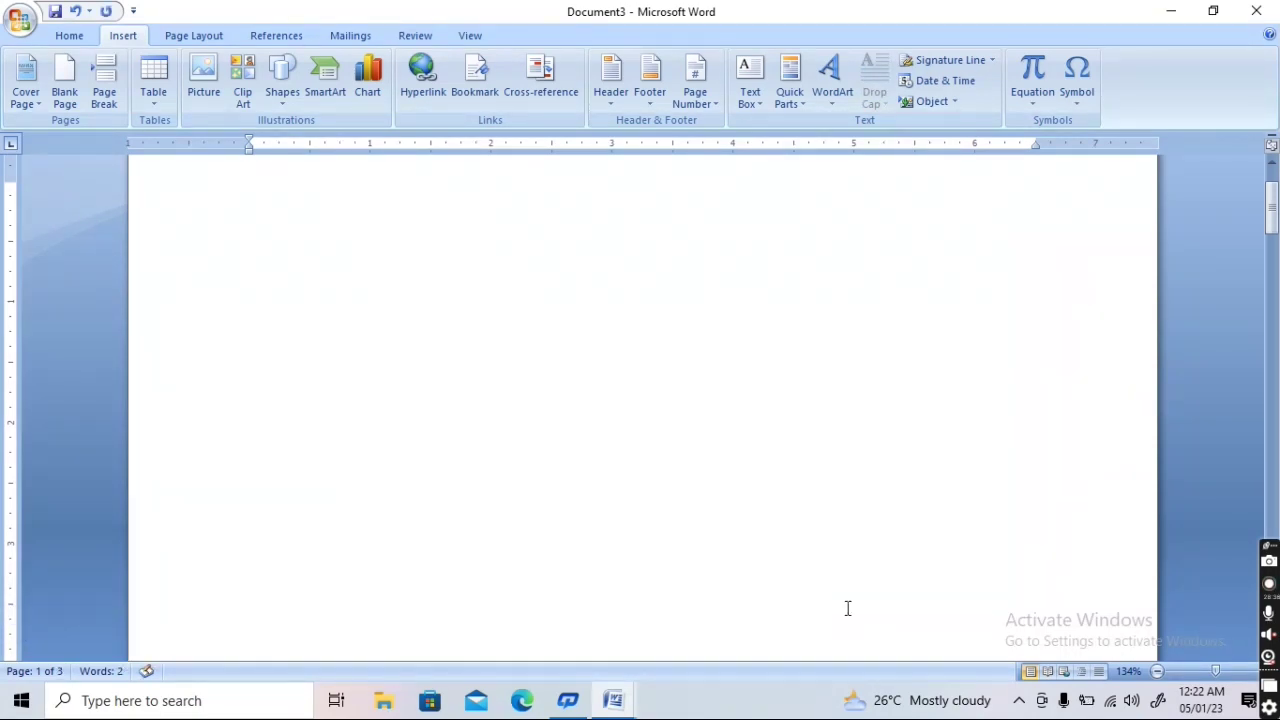
Insert the date 05/01/2023 in MM/DD/YYYY format at the top of the page
{"action": "left_click", "coordinate": [965, 37]}
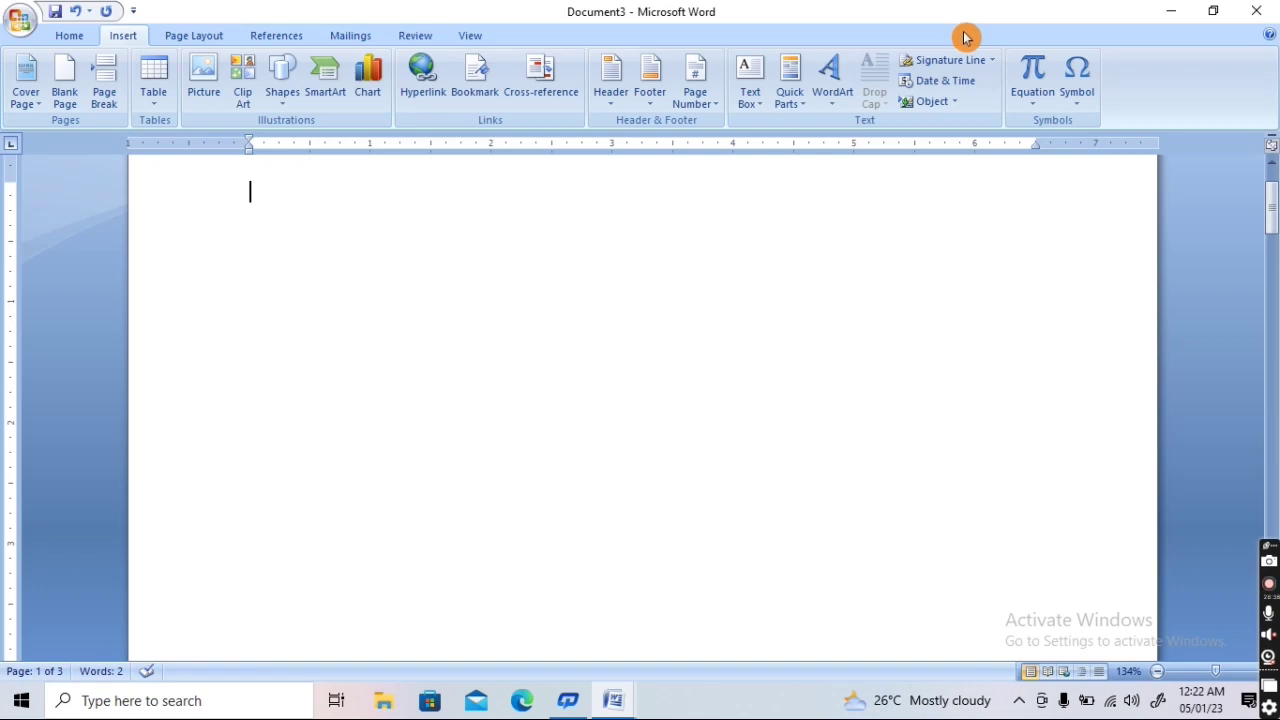
{"action": "left_click", "coordinate": [941, 83]}
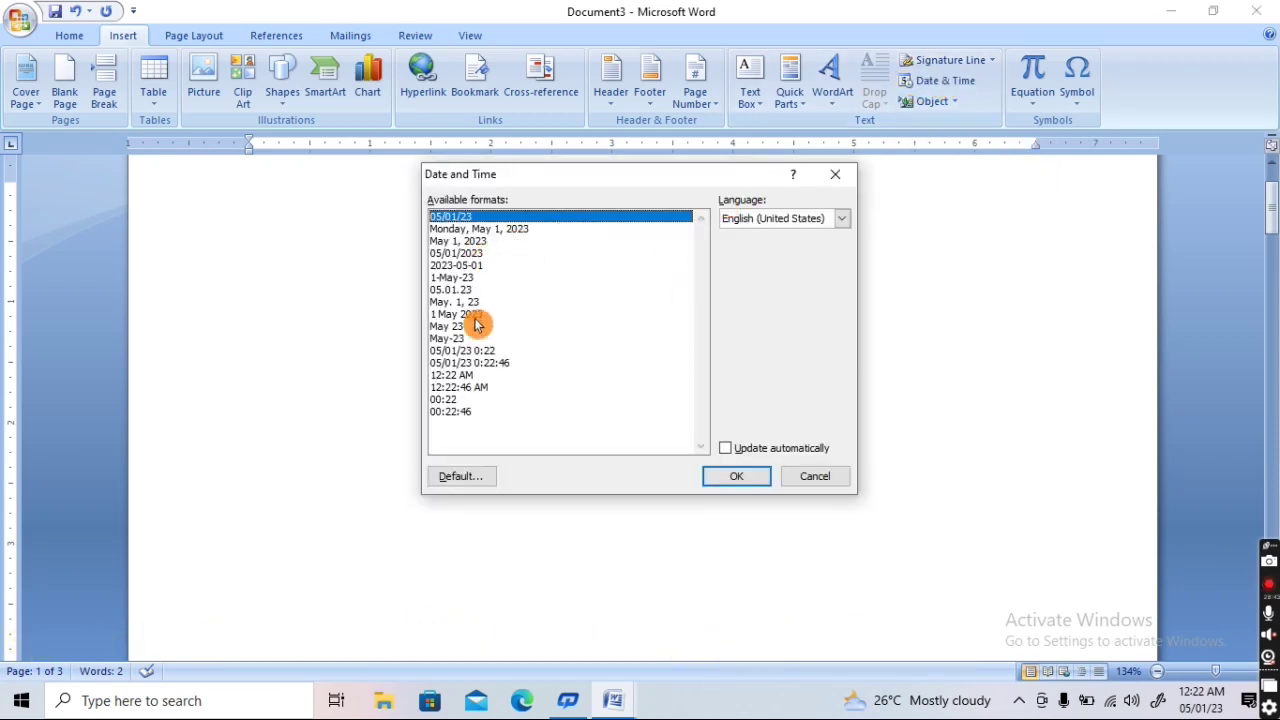
{"action": "left_click", "coordinate": [462, 256]}
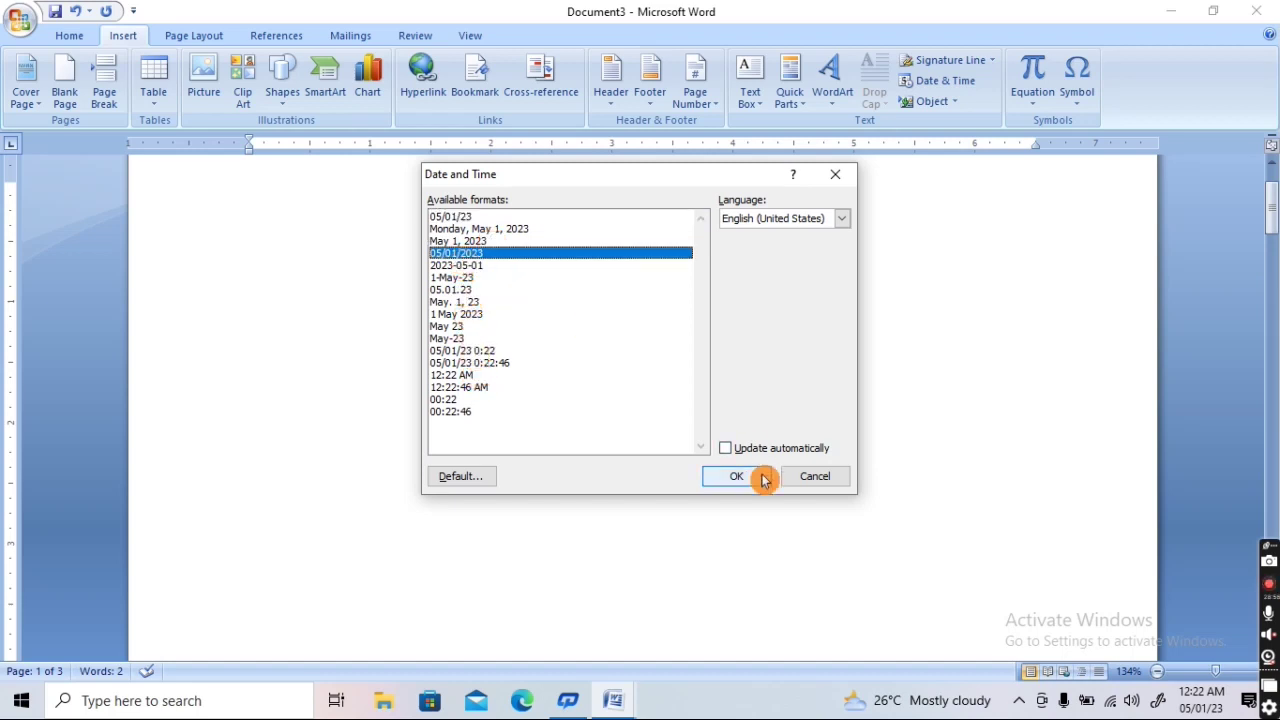
{"action": "left_click", "coordinate": [763, 480]}
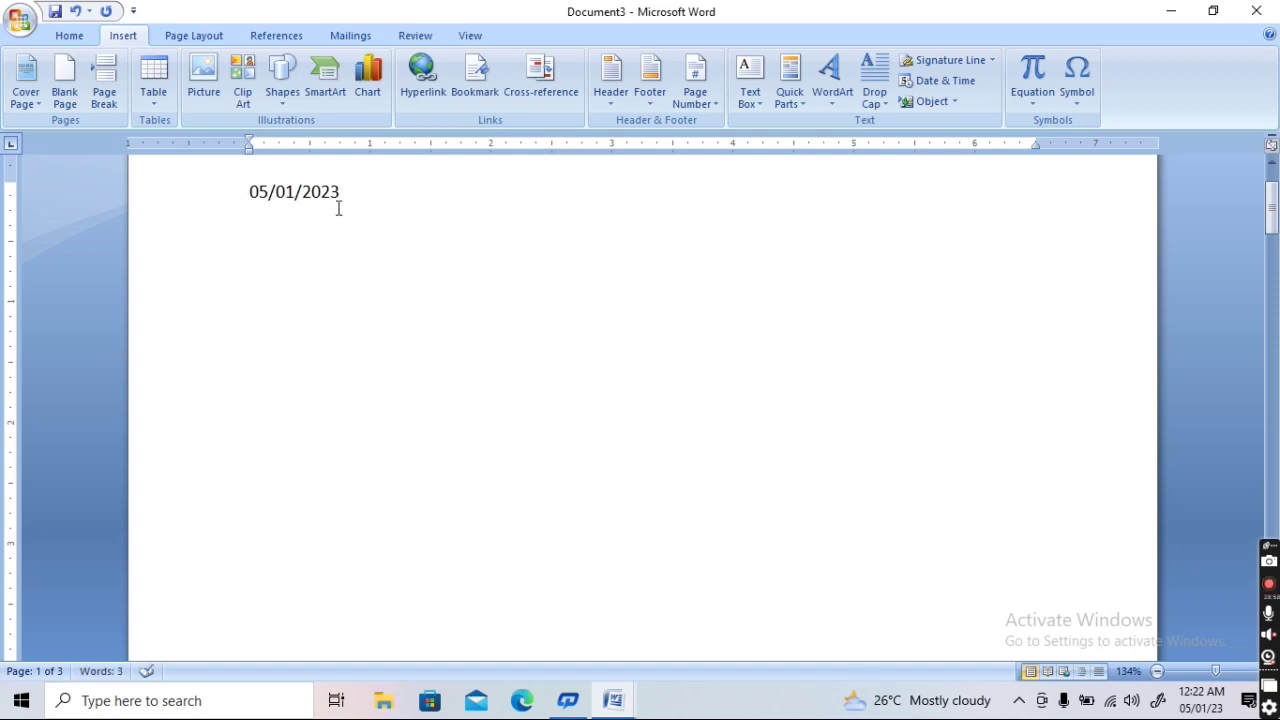
{"action": "left_click", "coordinate": [300, 160]}
{"action": "left_click", "coordinate": [303, 177]}
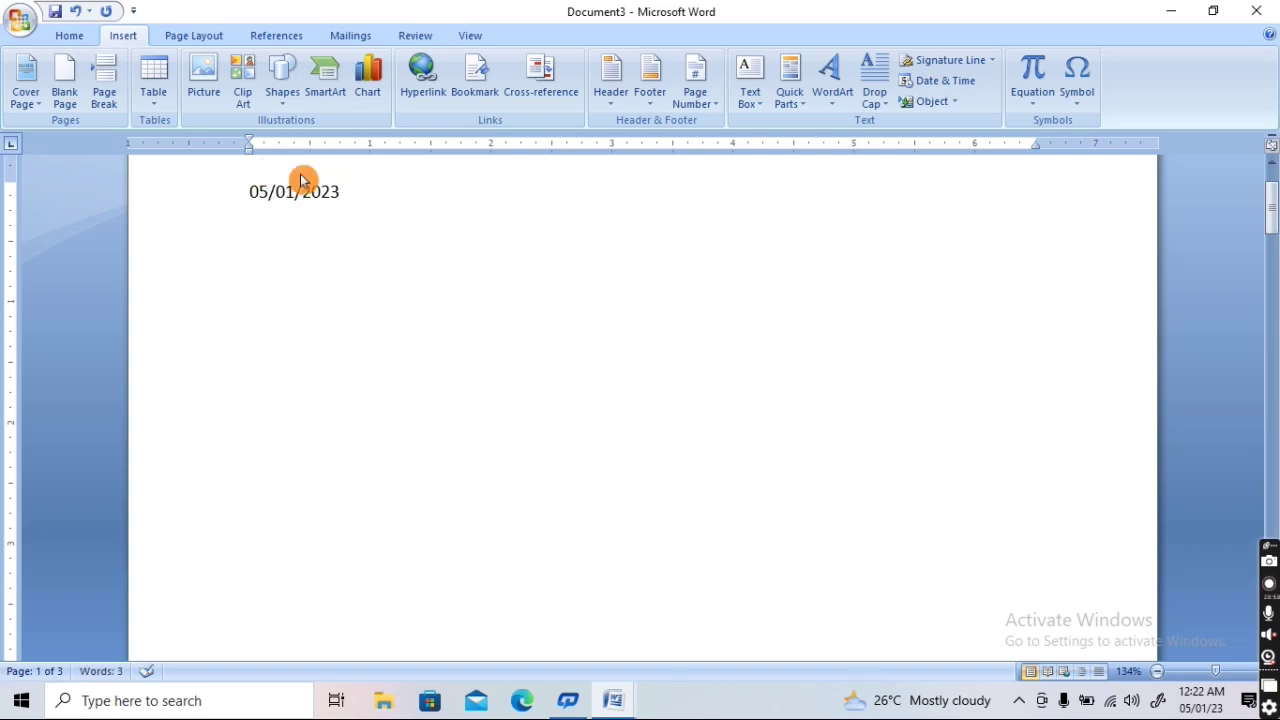
{"action": "left_click", "coordinate": [254, 166]}
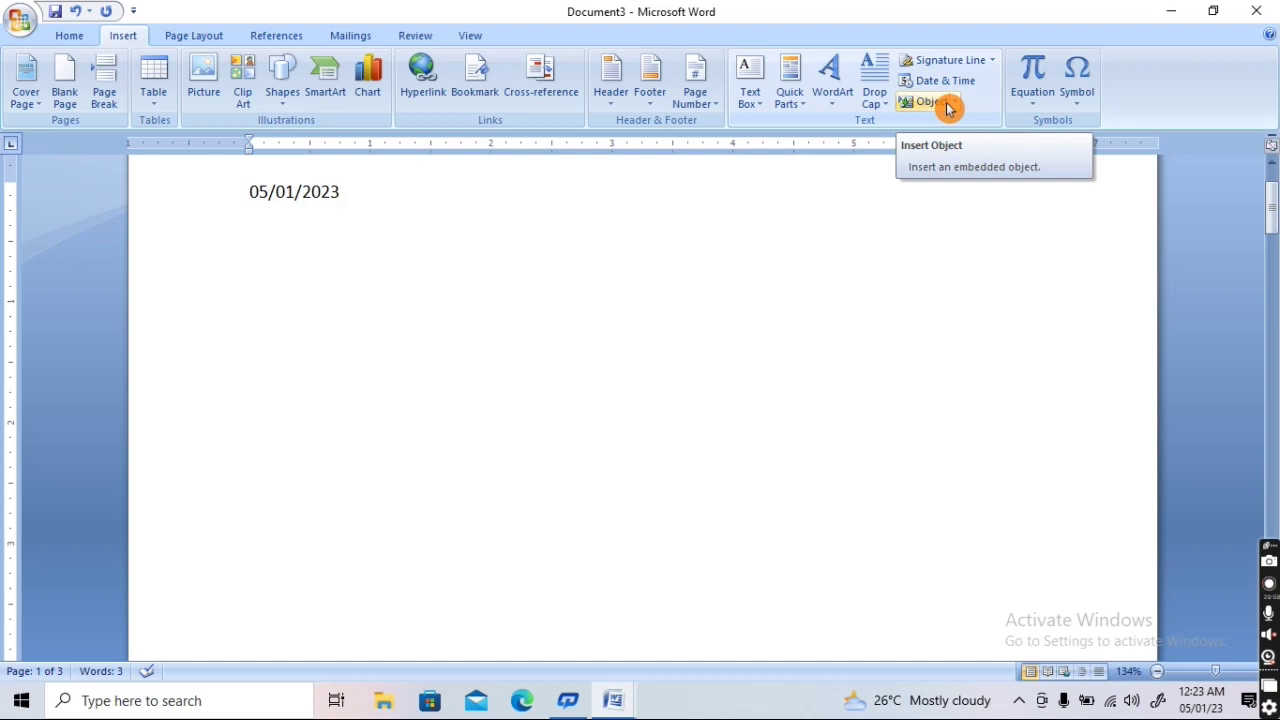
Insert a Package object beside the date and browse Documents for the file
{"action": "left_click", "coordinate": [946, 104]}
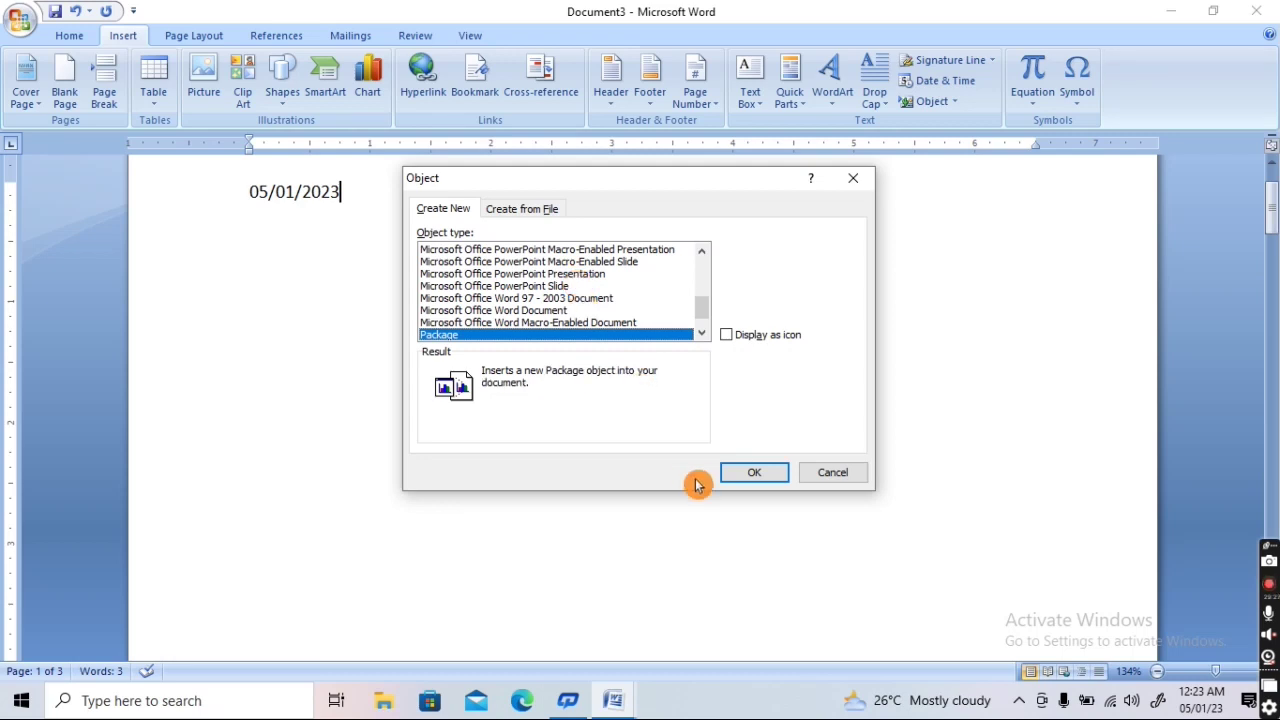
{"action": "left_click", "coordinate": [757, 474]}
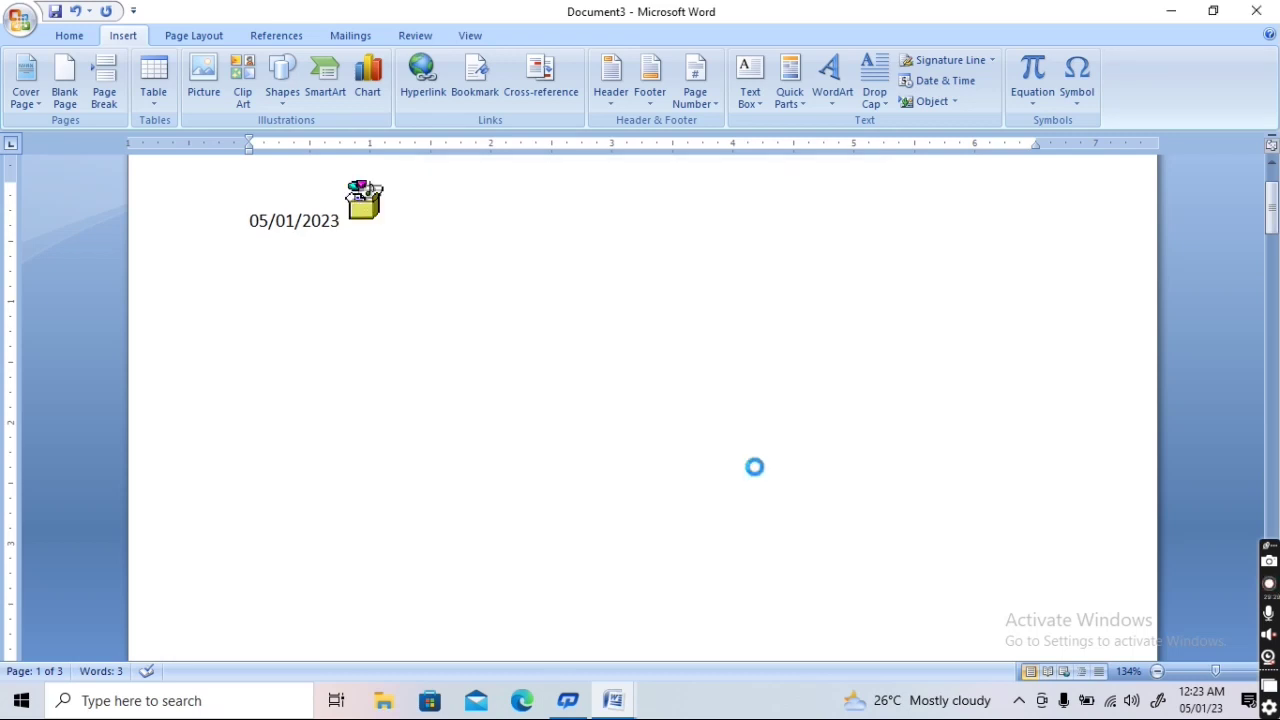
{"action": "left_click", "coordinate": [430, 409]}
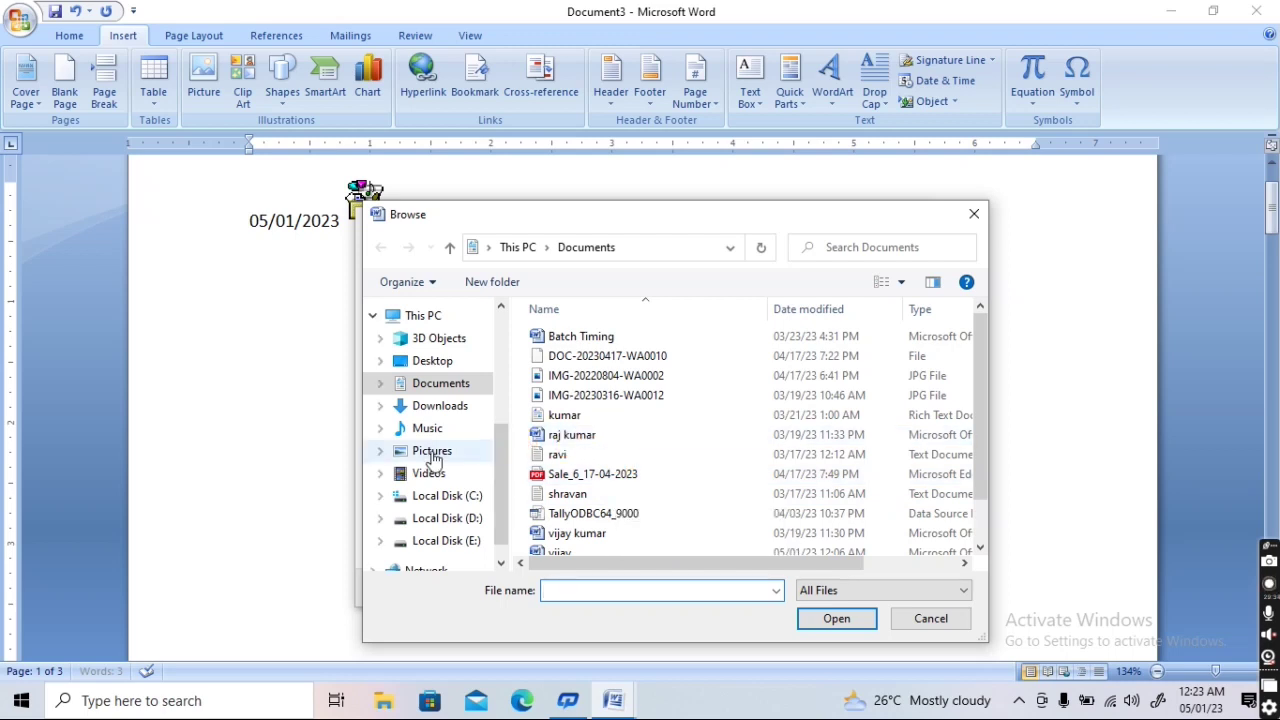
Embed vijay.docx as a package beside the date and double-click its icon to open it
{"action": "left_click", "coordinate": [598, 378]}
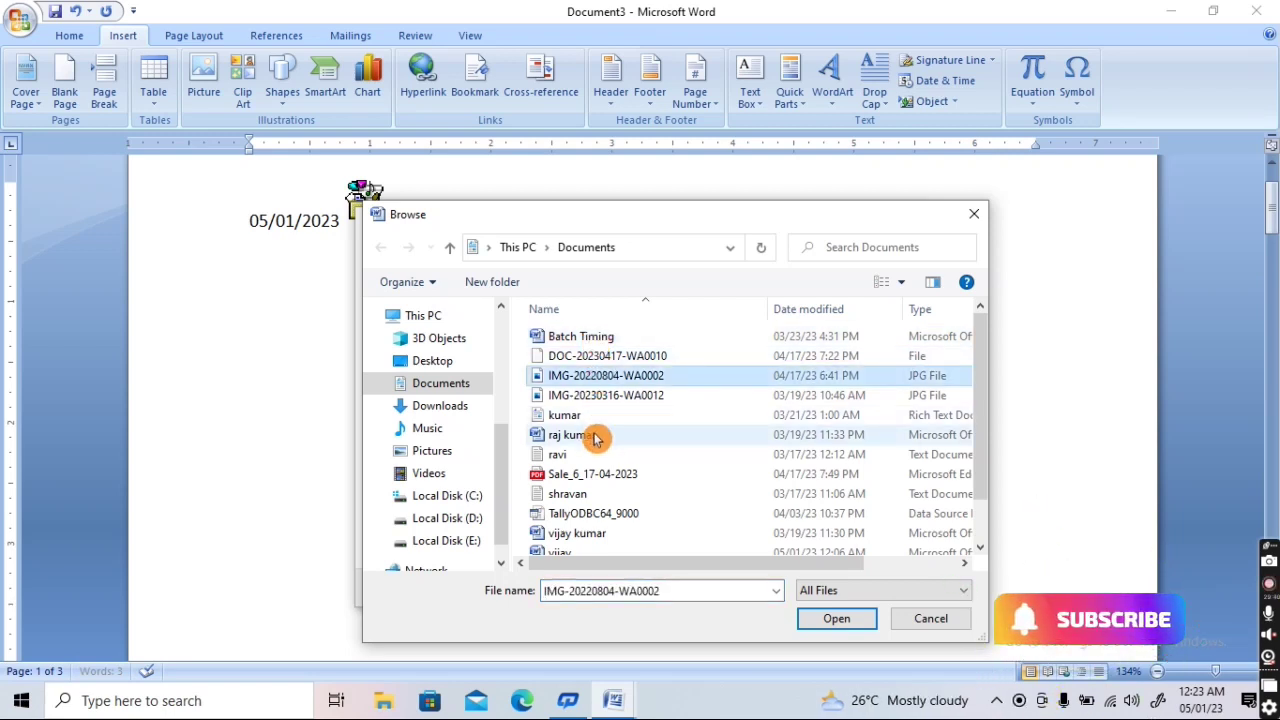
{"action": "left_click", "coordinate": [590, 551]}
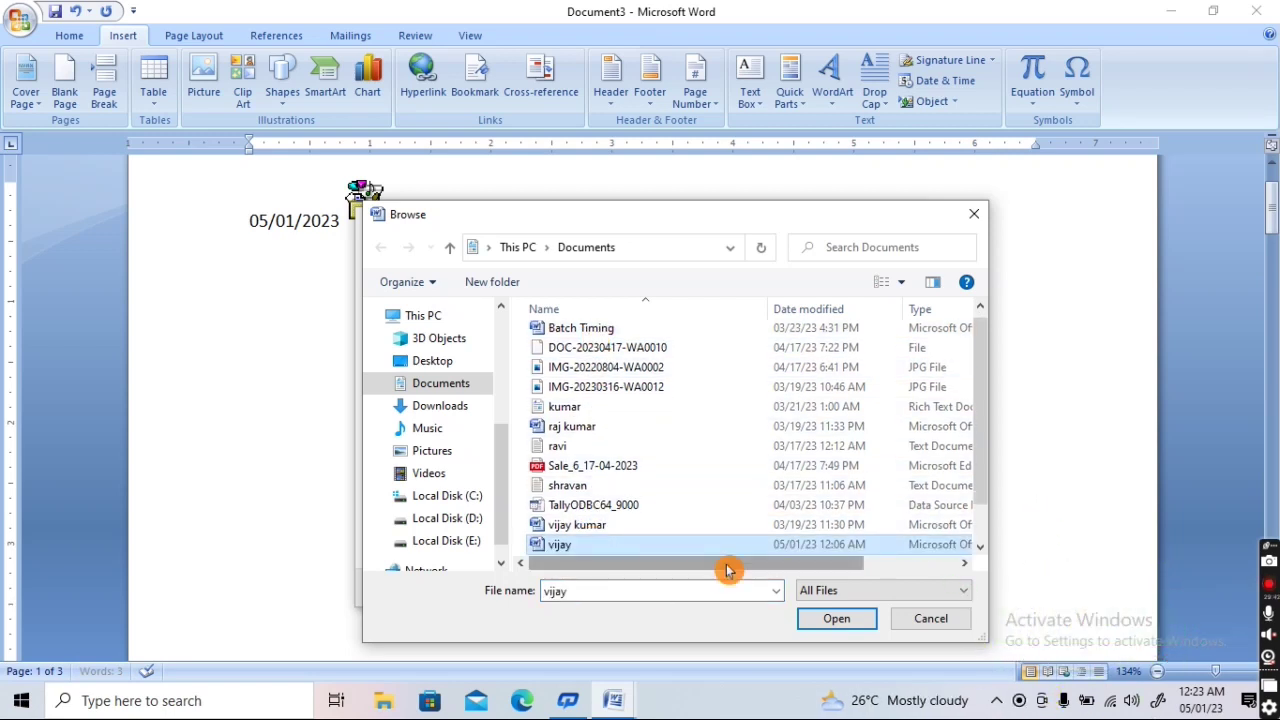
{"action": "left_click", "coordinate": [834, 622]}
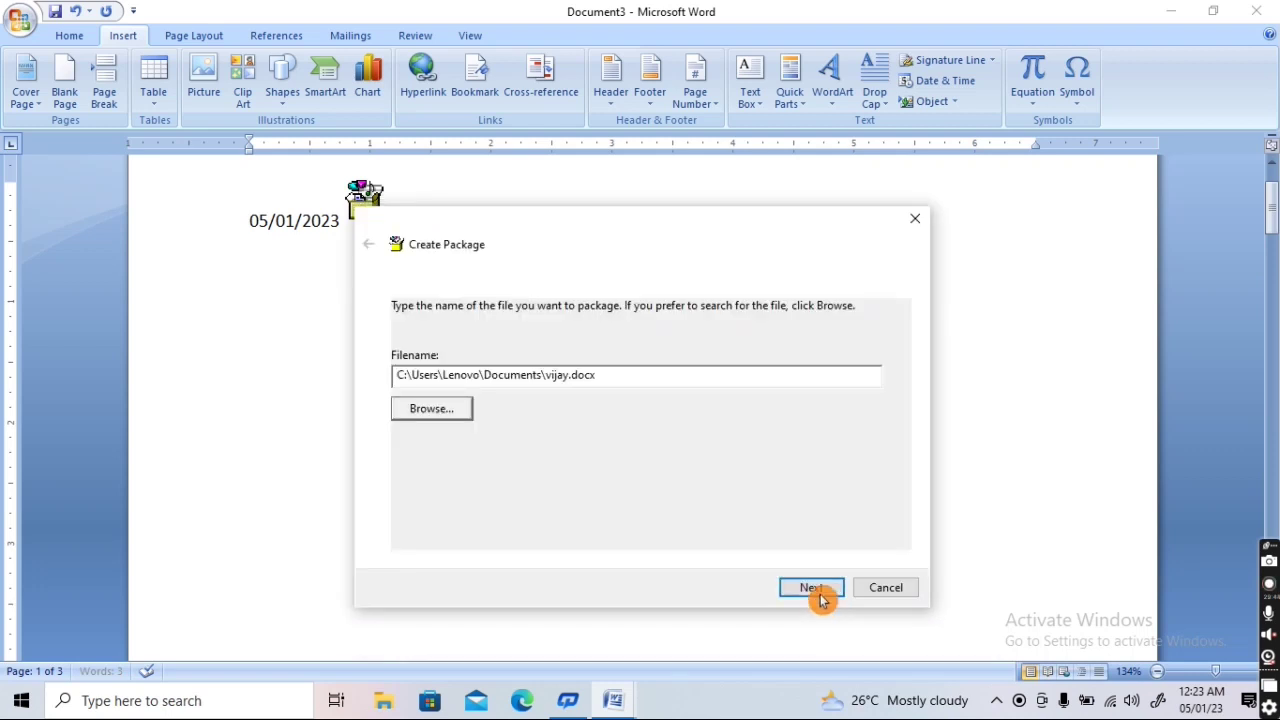
{"action": "left_click", "coordinate": [812, 590]}
{"action": "left_click", "coordinate": [815, 595]}
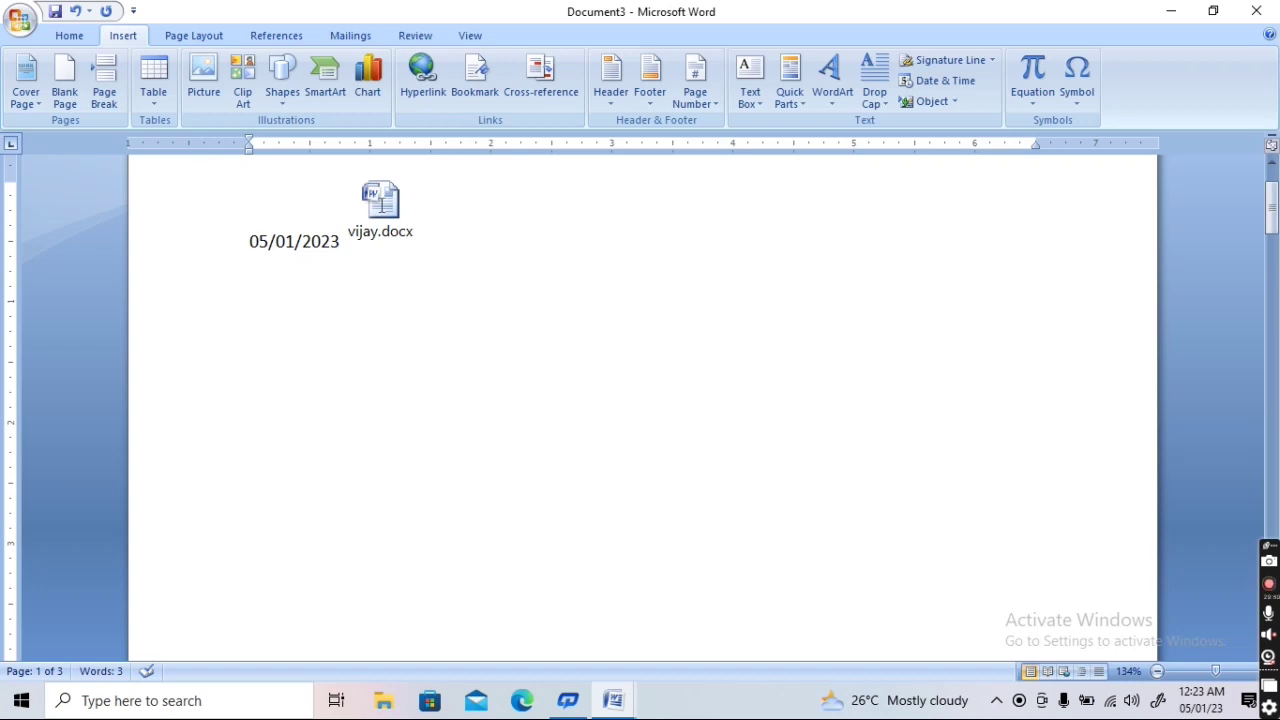
{"action": "double_click", "coordinate": [380, 200]}
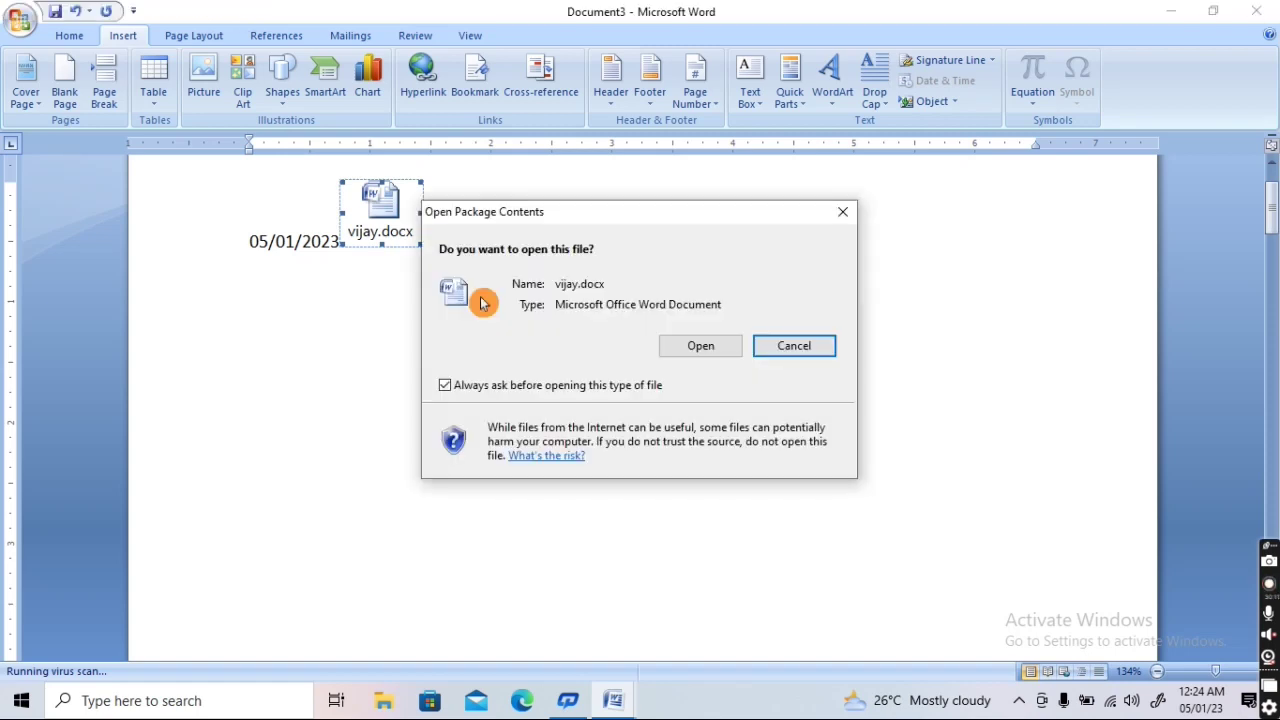
Confirm opening vijay.docx, scroll its sample paragraphs, then close it to return to blank Document4
{"action": "left_click", "coordinate": [705, 346]}
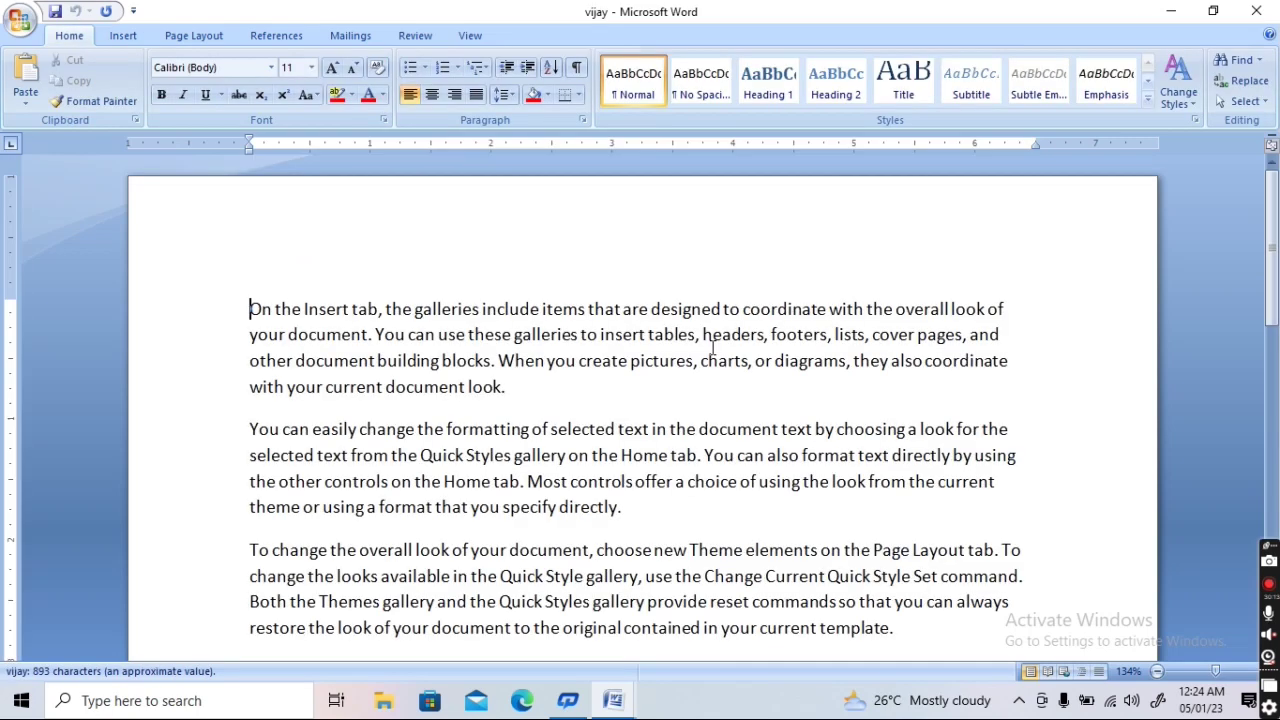
{"action": "scroll", "coordinate": [516, 476], "scroll_direction": "down", "scroll_amount": 3}
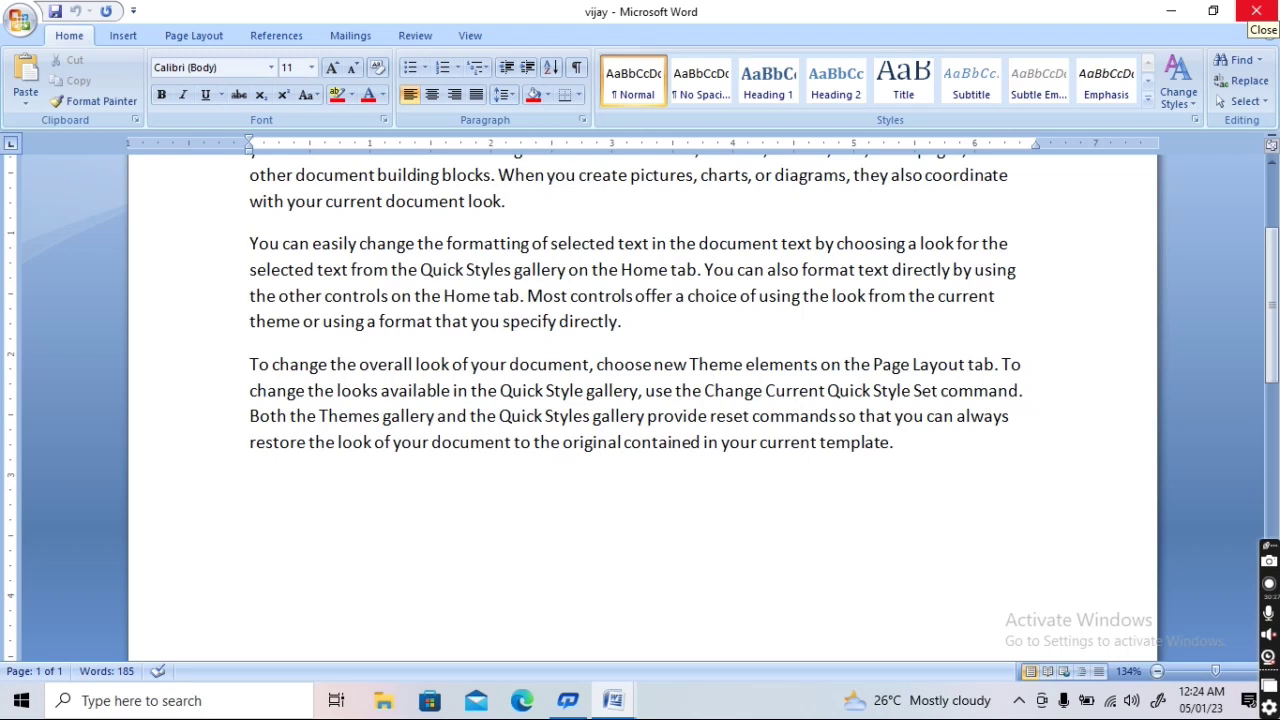
{"action": "left_click", "coordinate": [1256, 11]}
{"action": "left_click", "coordinate": [124, 36]}
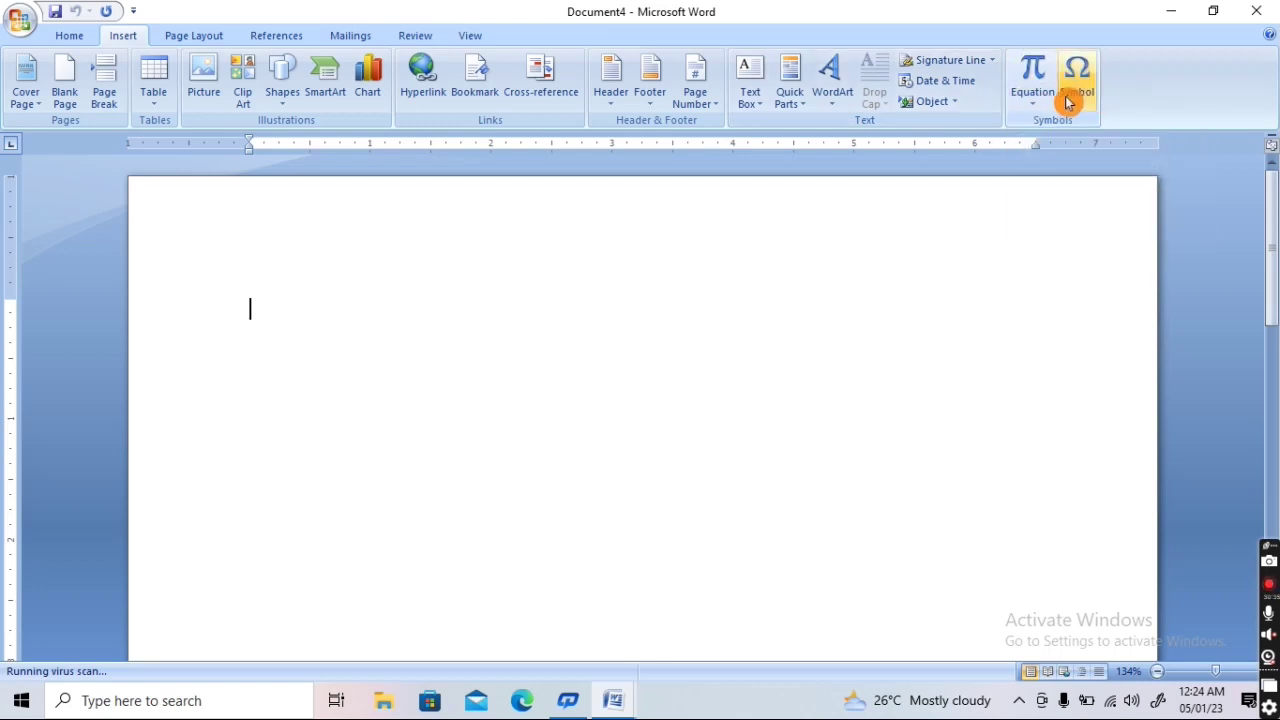
Insert the built-in Quadratic Formula from the Equation gallery
{"action": "left_click", "coordinate": [1034, 112]}
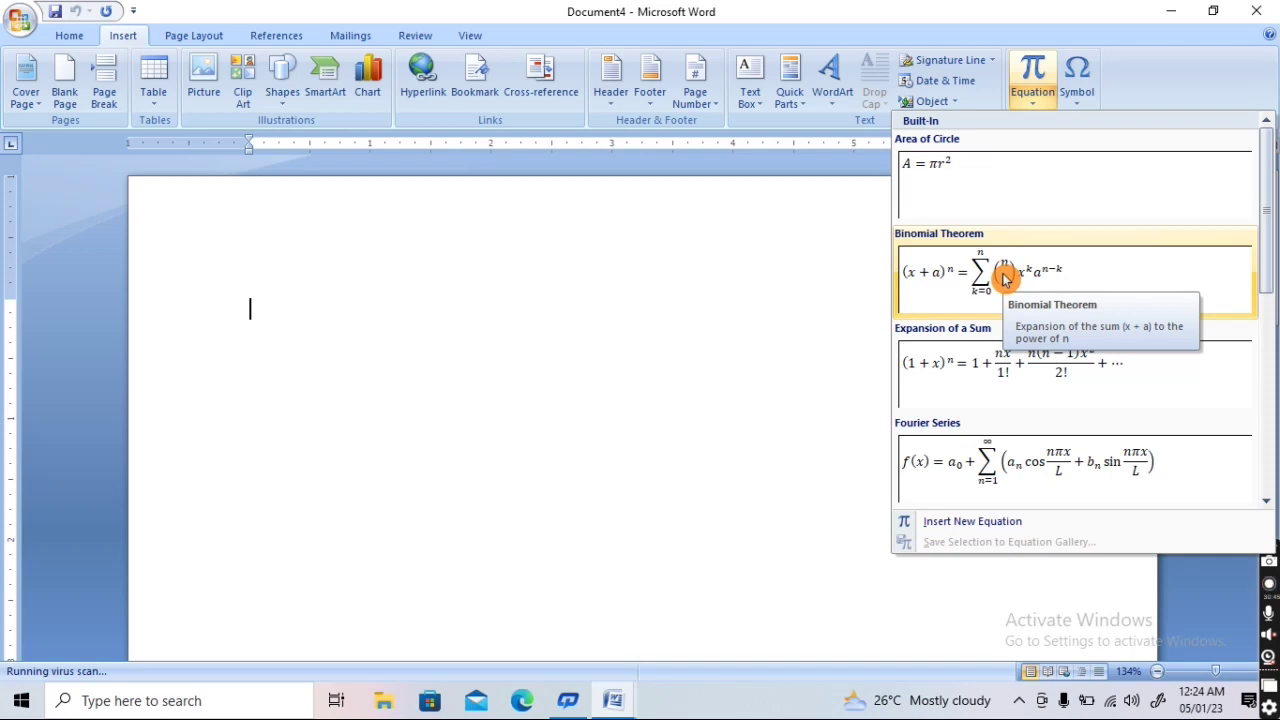
{"action": "scroll", "coordinate": [995, 322], "scroll_direction": "down", "scroll_amount": 3}
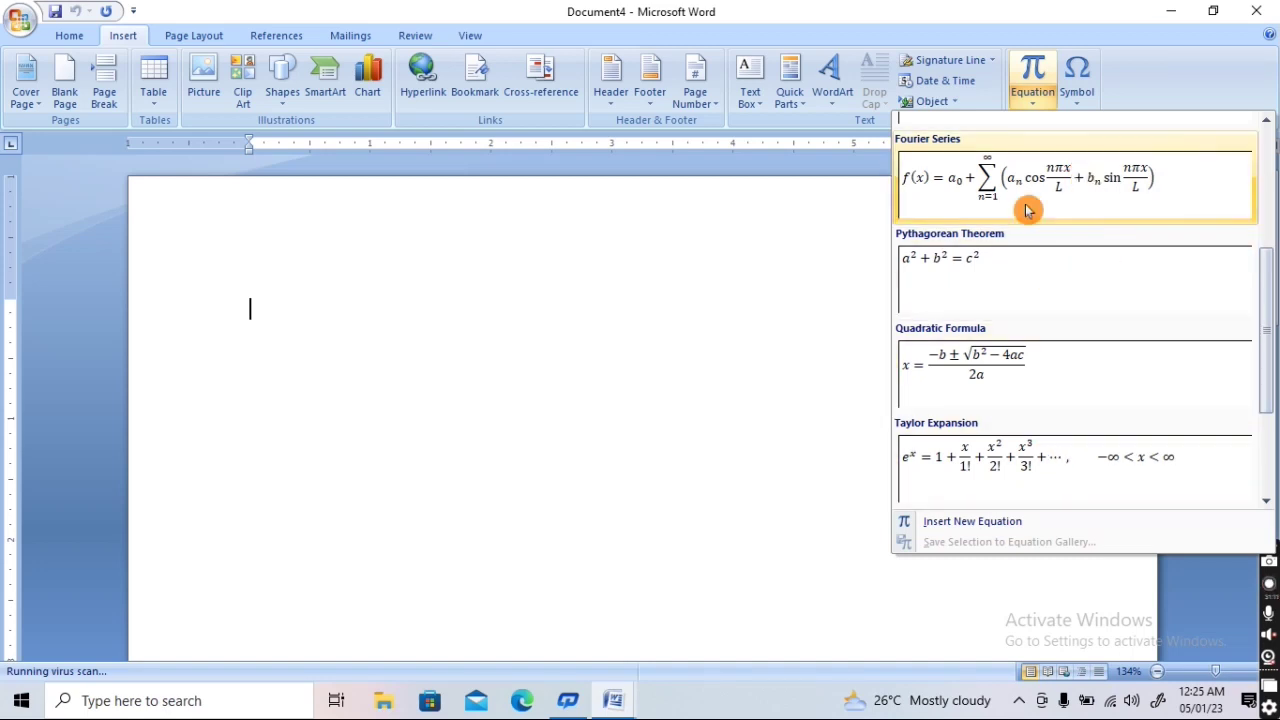
{"action": "left_click", "coordinate": [1010, 367]}
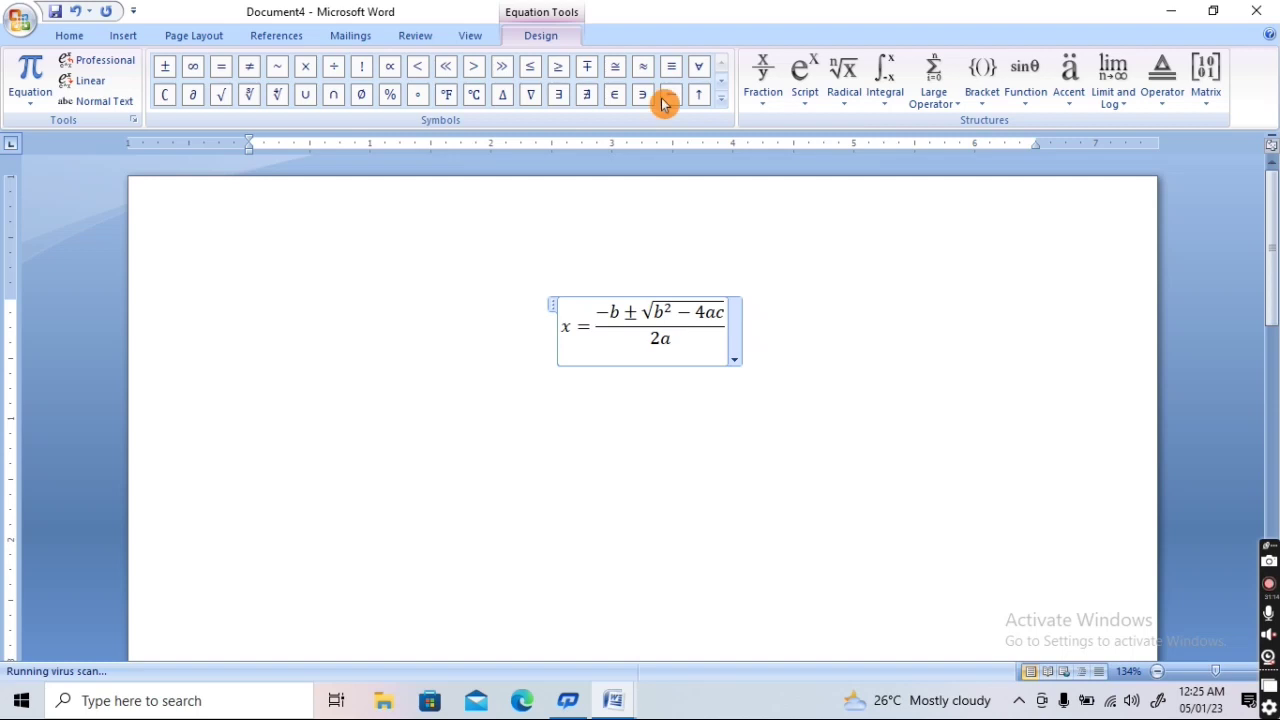
Add a stacked fraction before x with 's' as numerator and 'e' as denominator
{"action": "left_click", "coordinate": [768, 90]}
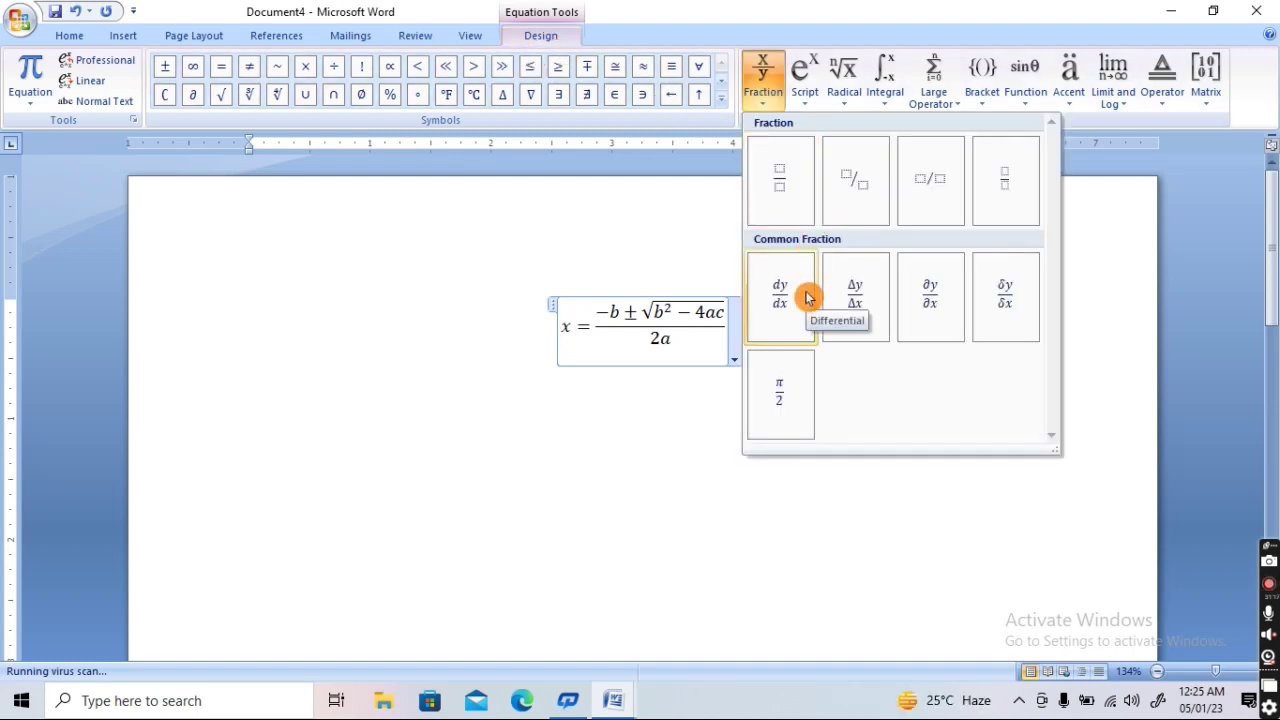
{"action": "left_click", "coordinate": [788, 178]}
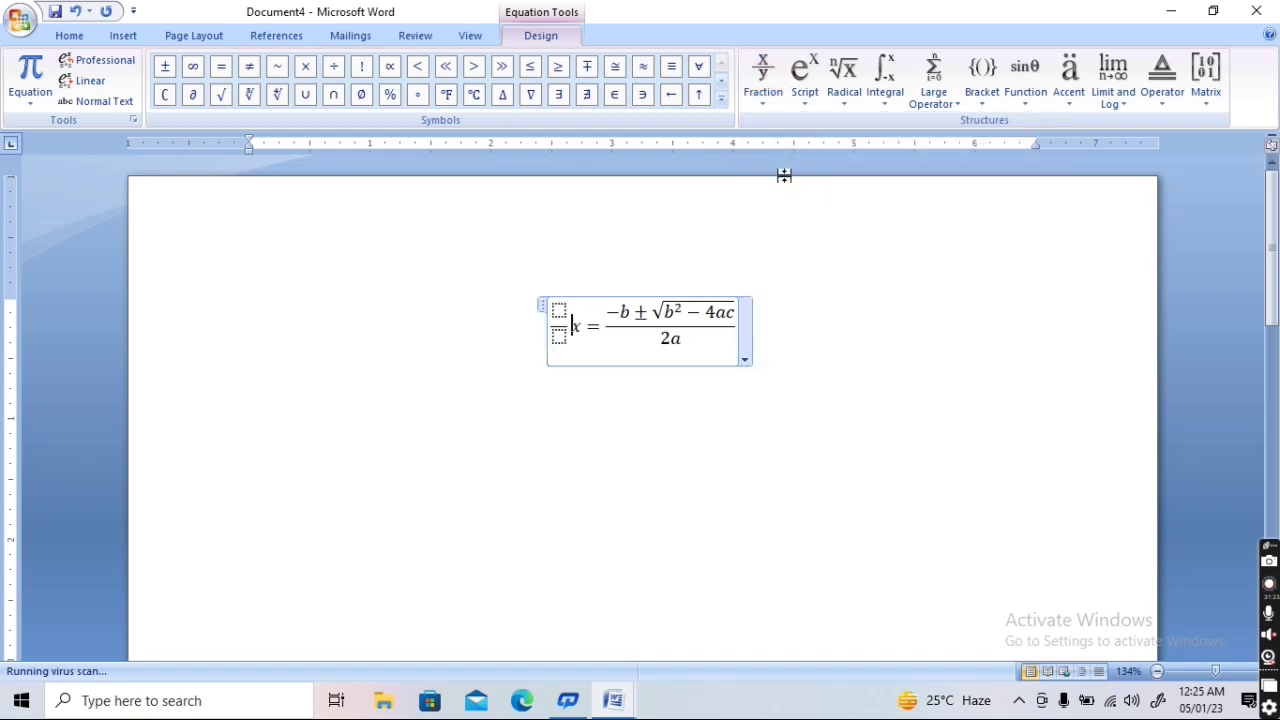
{"action": "left_click", "coordinate": [558, 310]}
{"action": "type", "text": "s"}
{"action": "left_click", "coordinate": [558, 337]}
{"action": "type", "text": "e"}
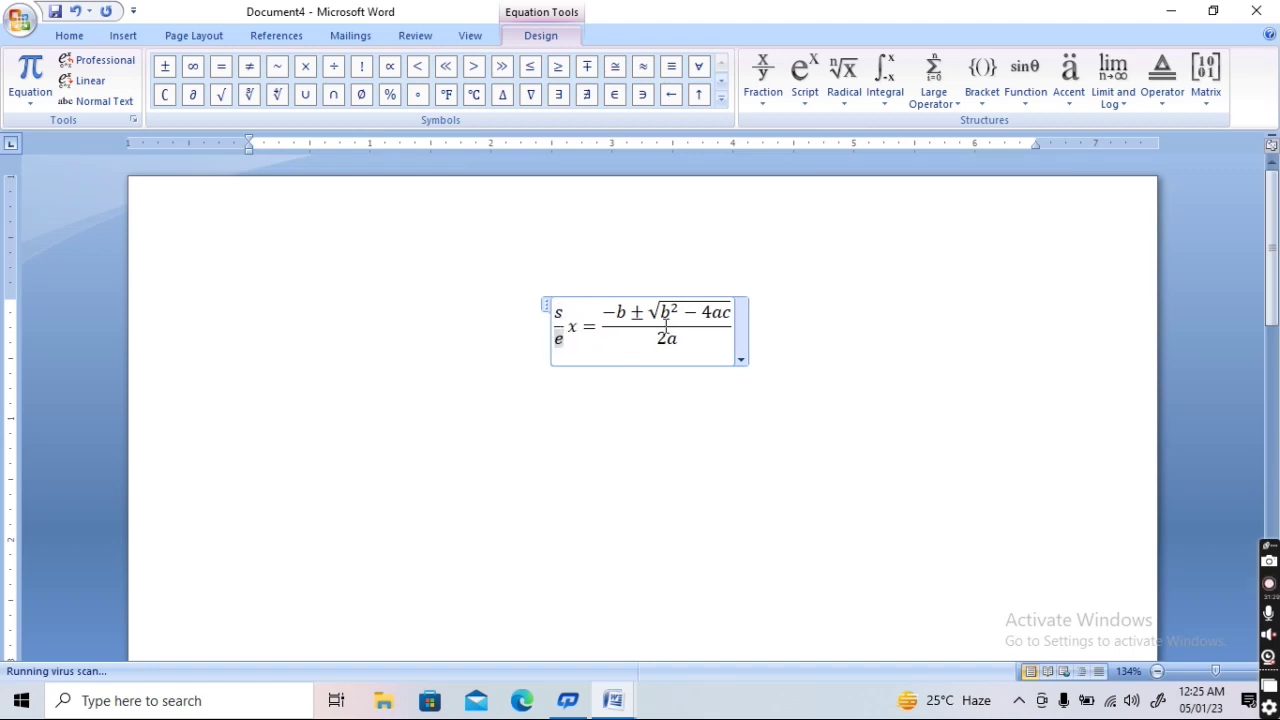
Add a radical and a square-bracket pair, then select and delete the whole equation
{"action": "left_click", "coordinate": [843, 75]}
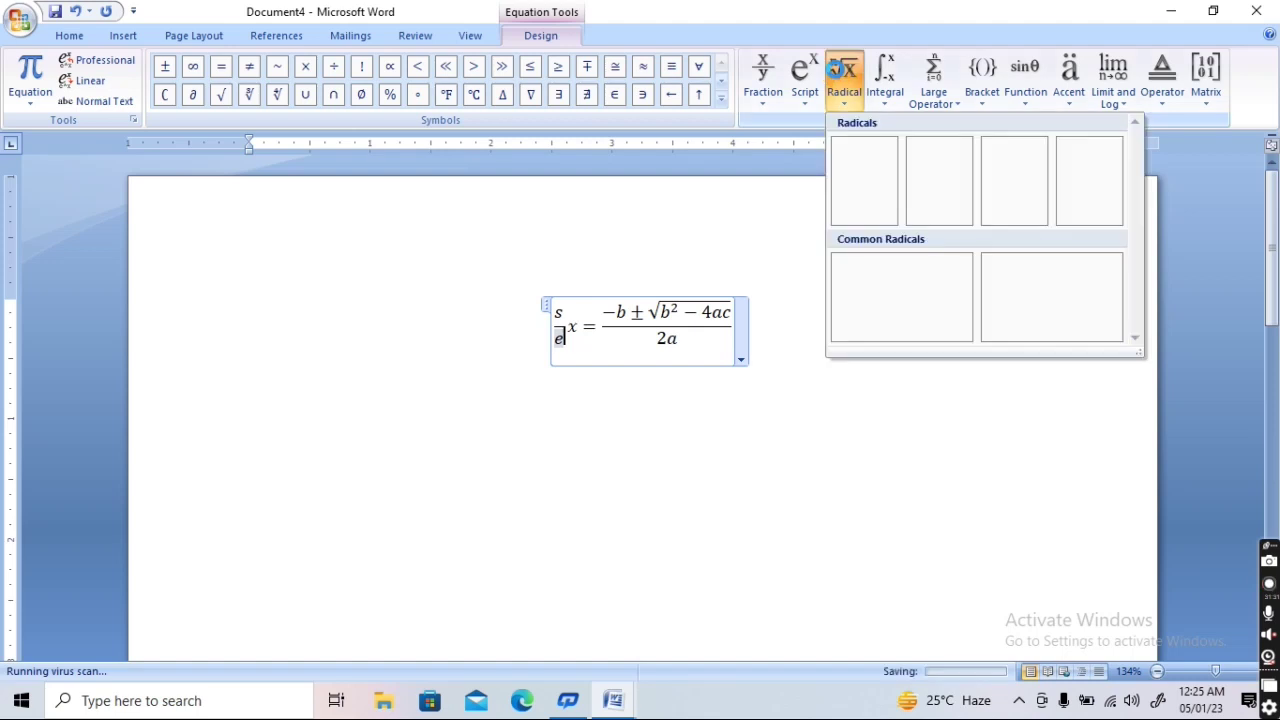
{"action": "left_click", "coordinate": [908, 306]}
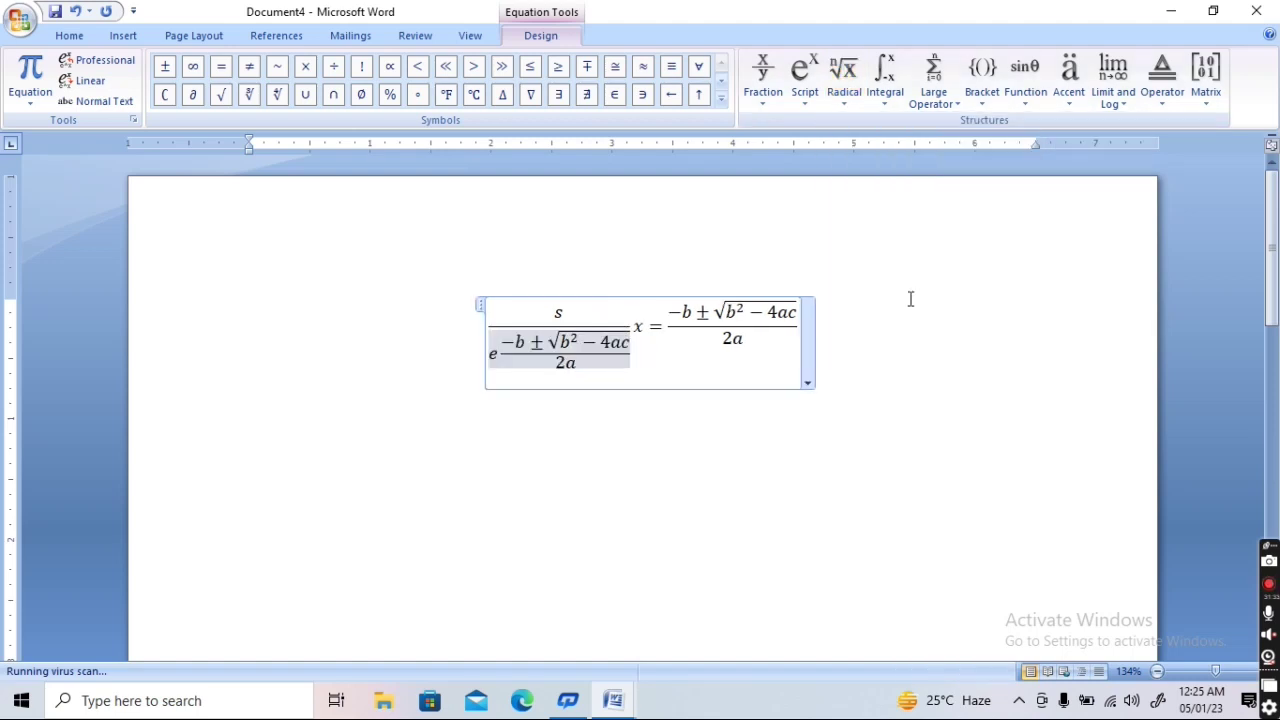
{"action": "left_click", "coordinate": [981, 72]}
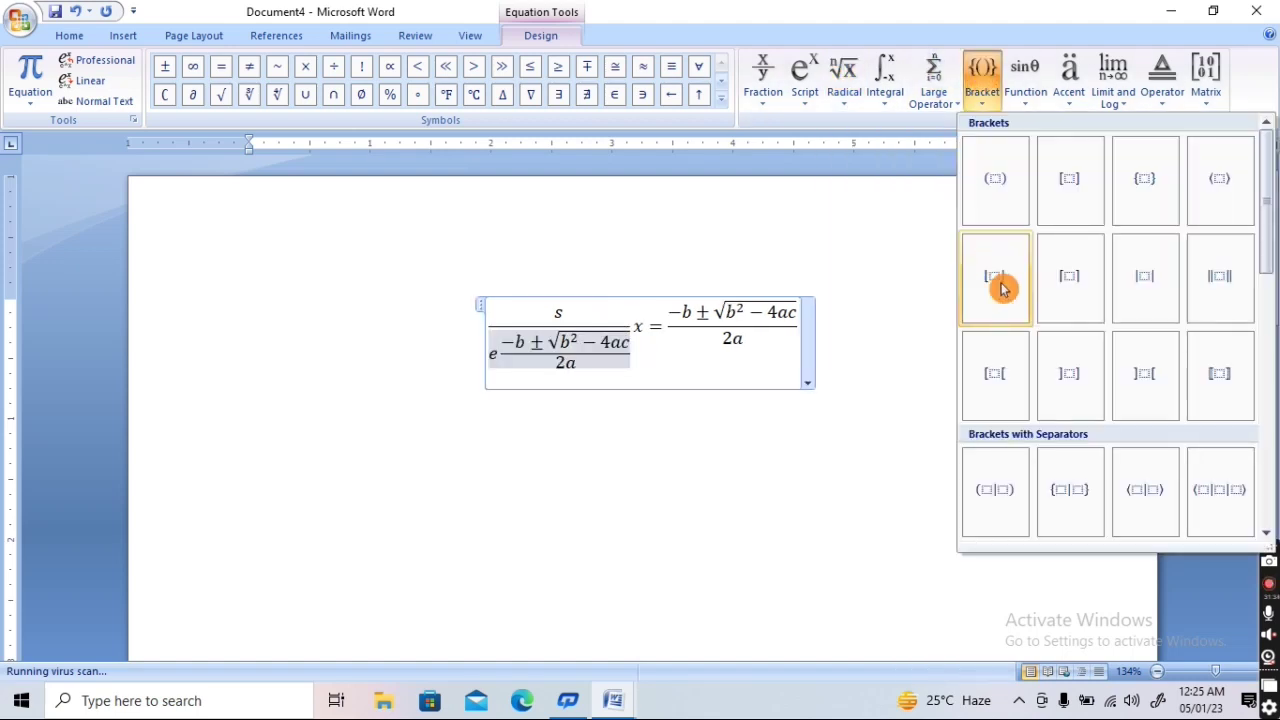
{"action": "left_click", "coordinate": [1002, 288]}
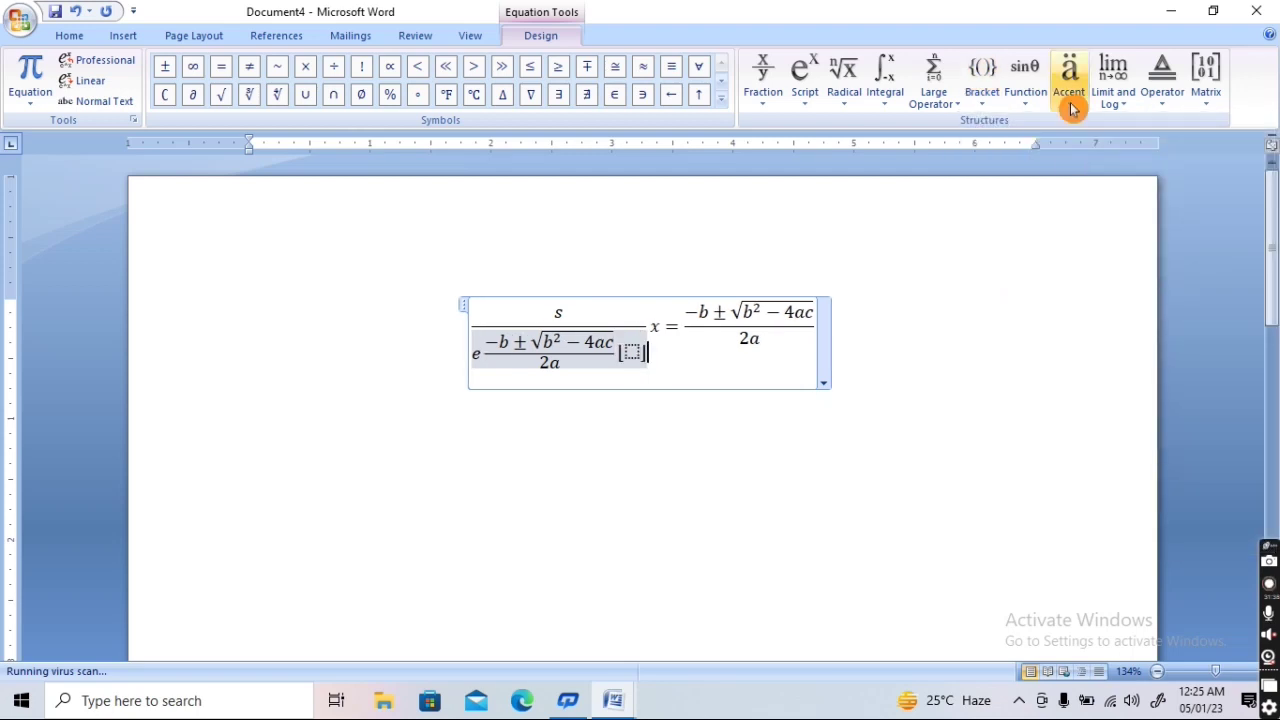
{"action": "left_click_drag", "start_coordinate": [848, 321], "coordinate": [384, 325]}
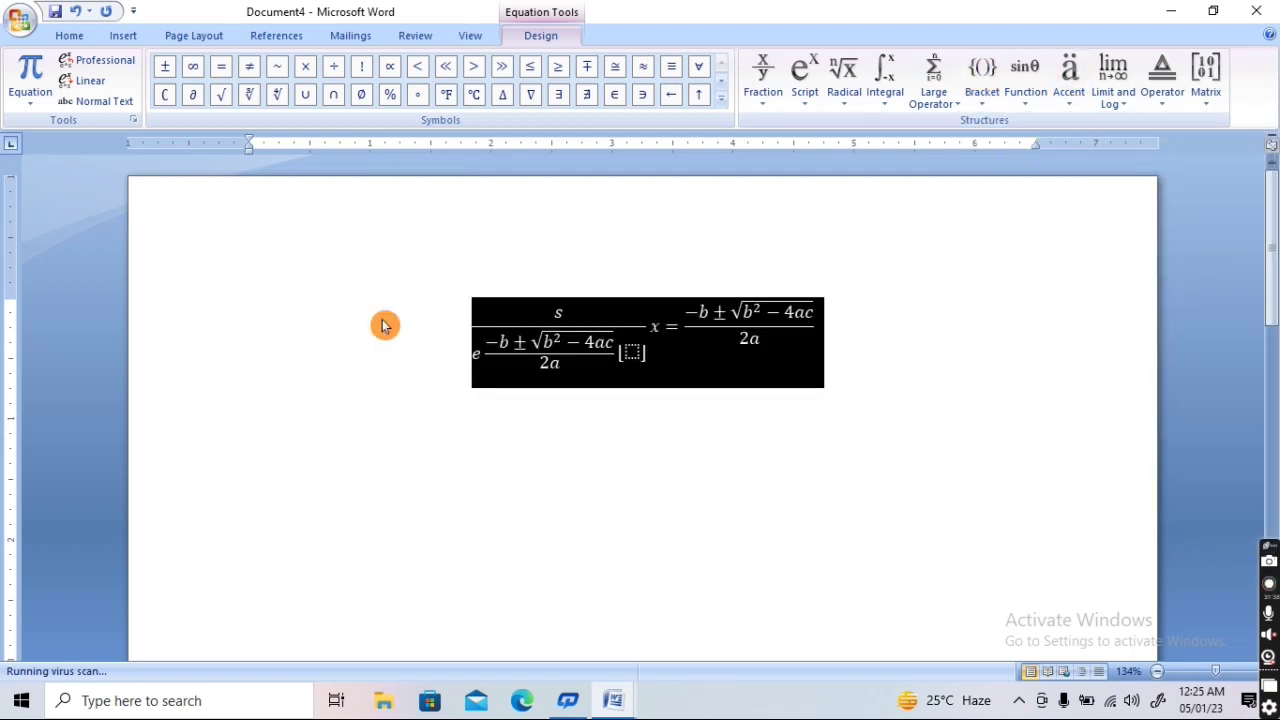
{"action": "key", "text": "Delete"}
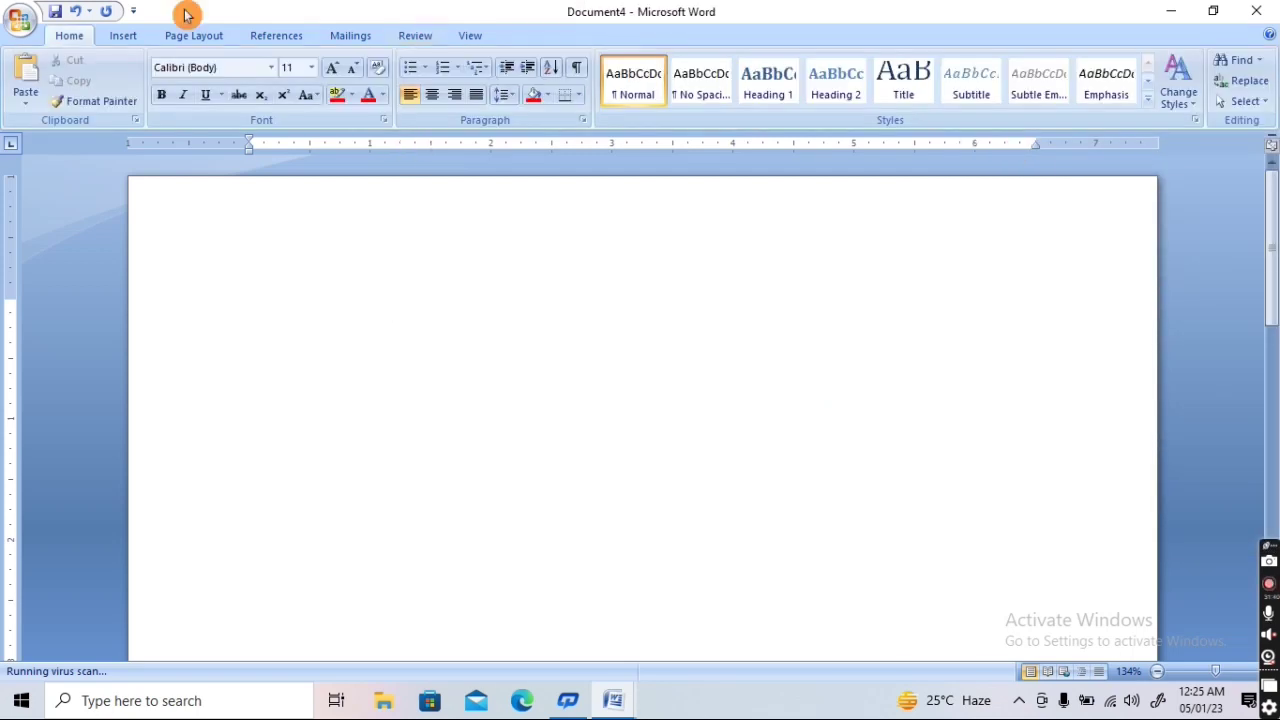
Show the Symbol dropdown of common symbols from the Insert ribbon
{"action": "left_click", "coordinate": [137, 36]}
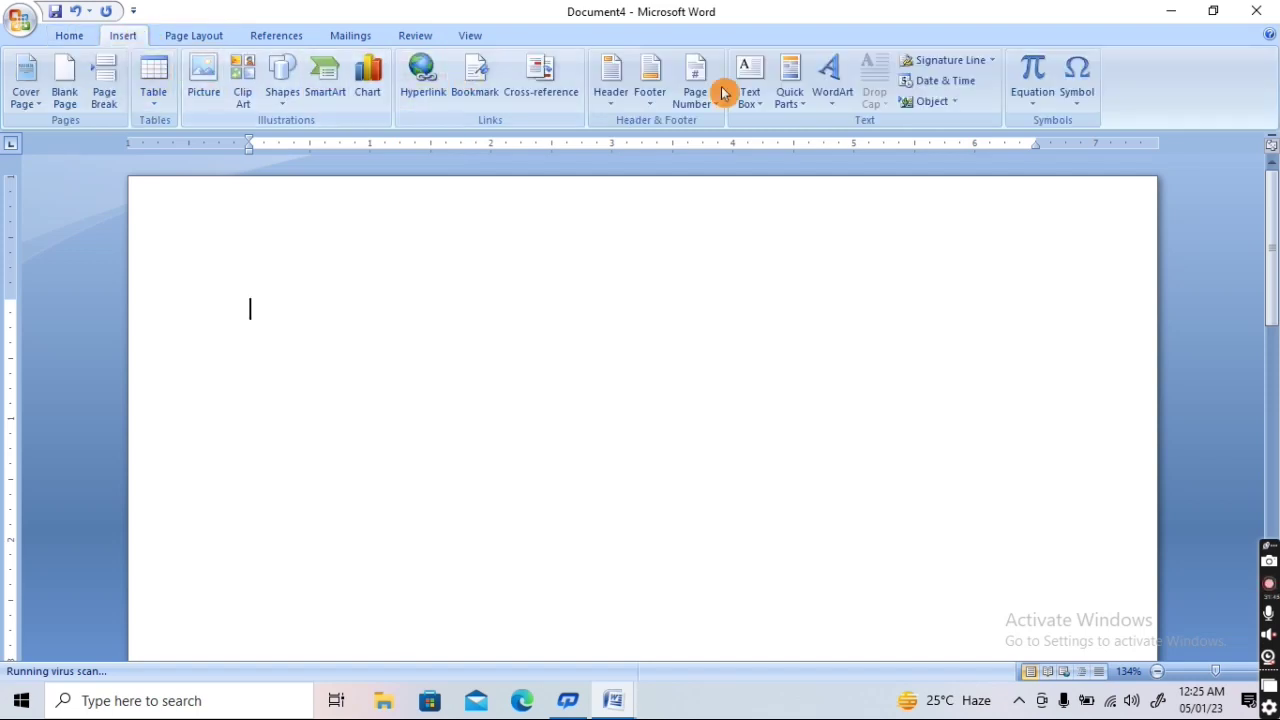
{"action": "left_click", "coordinate": [1081, 104]}
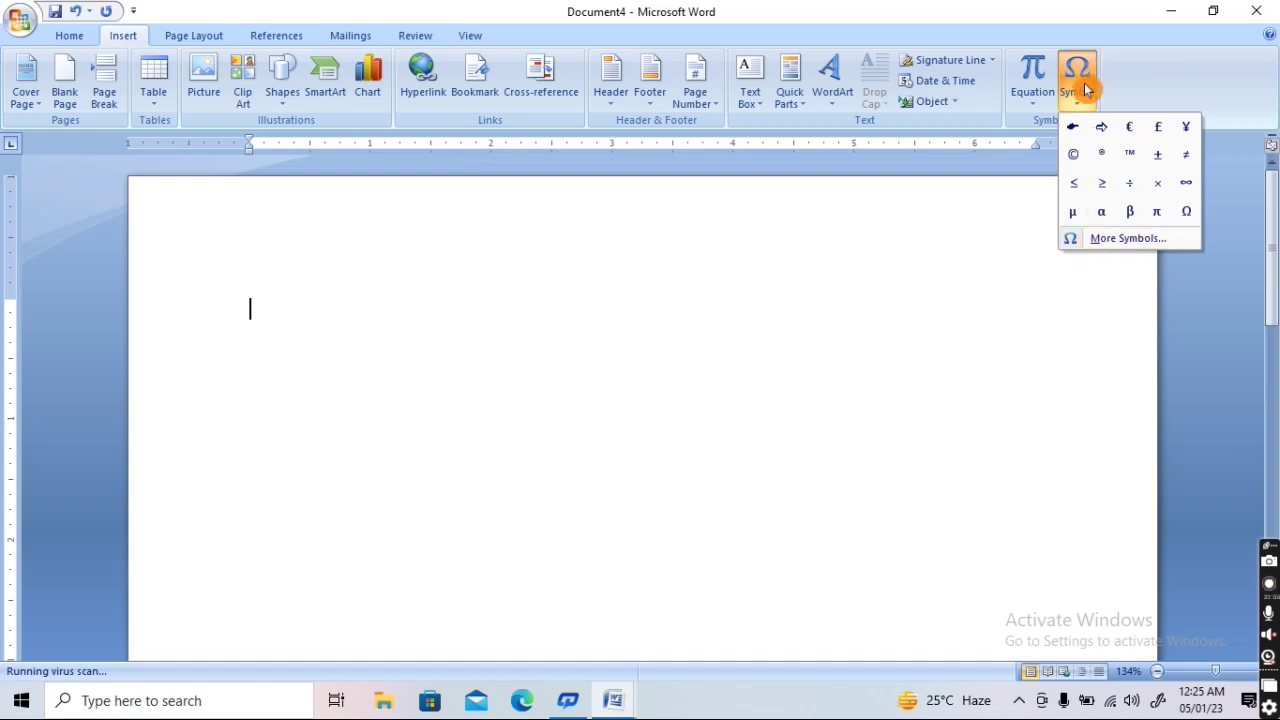
Insert the scissors symbol followed by the telephone symbol from More Symbols
{"action": "left_click", "coordinate": [1133, 241]}
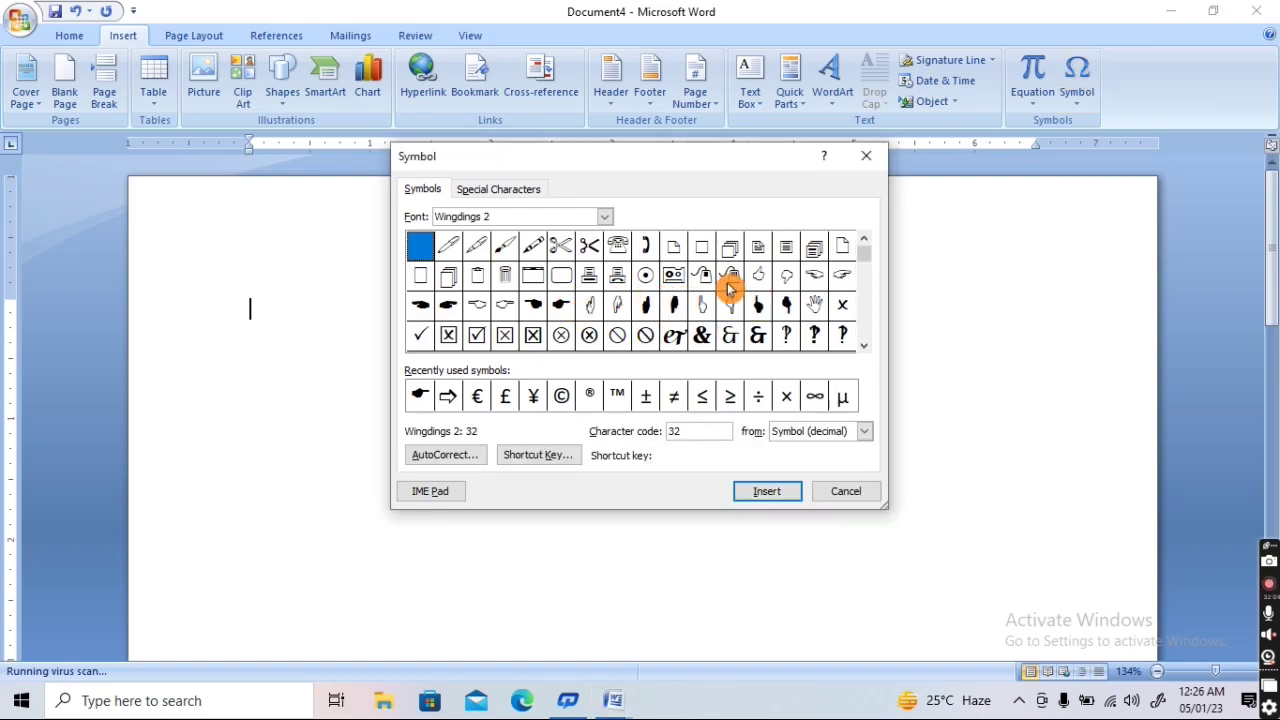
{"action": "left_click", "coordinate": [617, 246]}
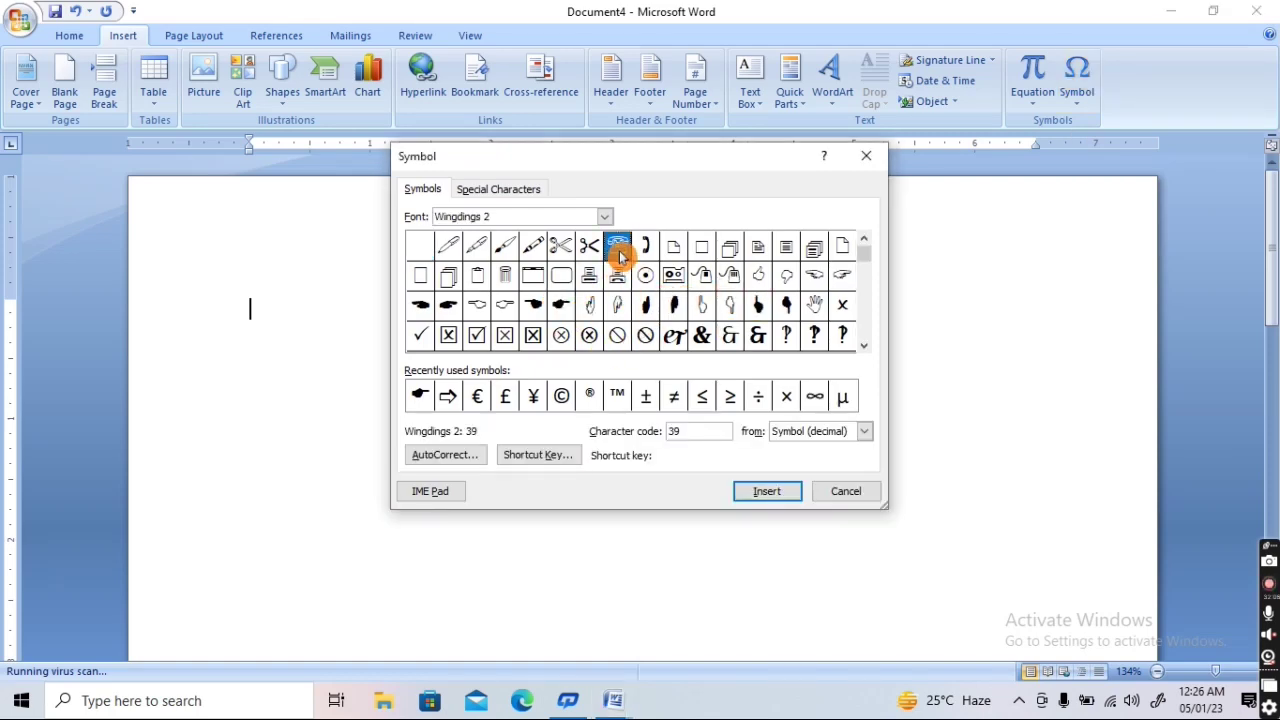
{"action": "left_click", "coordinate": [645, 246]}
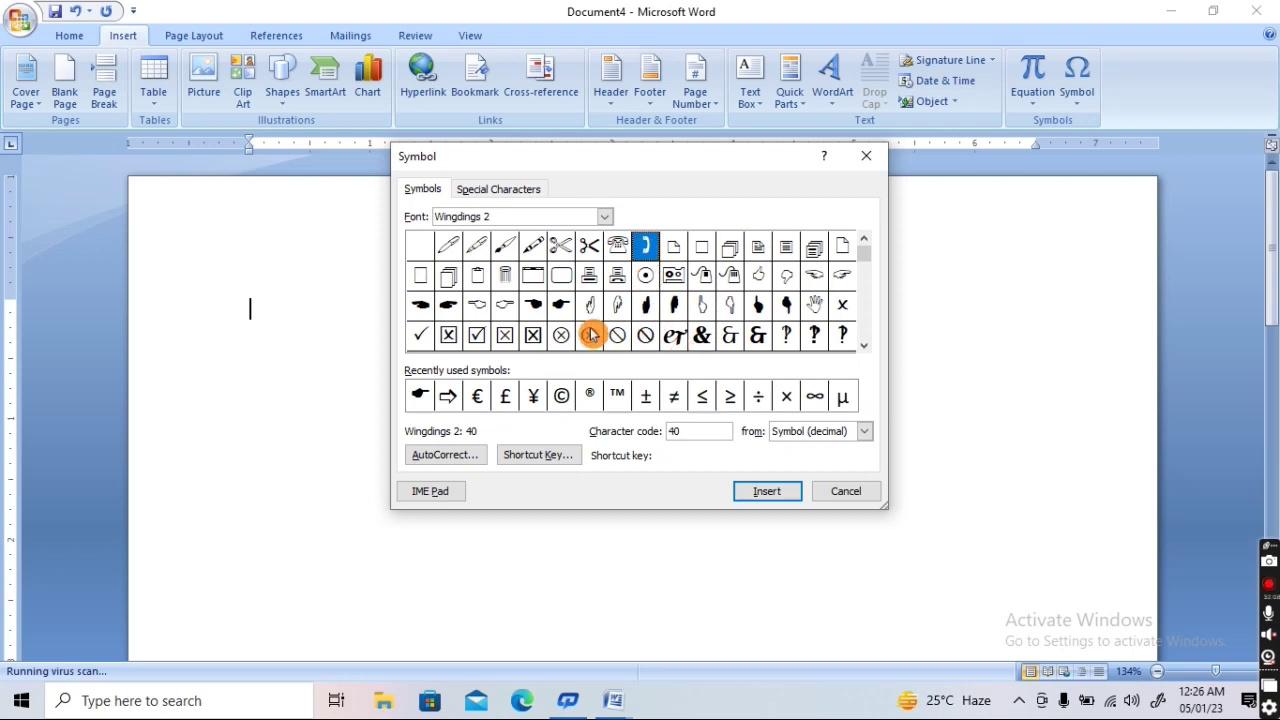
{"action": "left_click", "coordinate": [540, 311]}
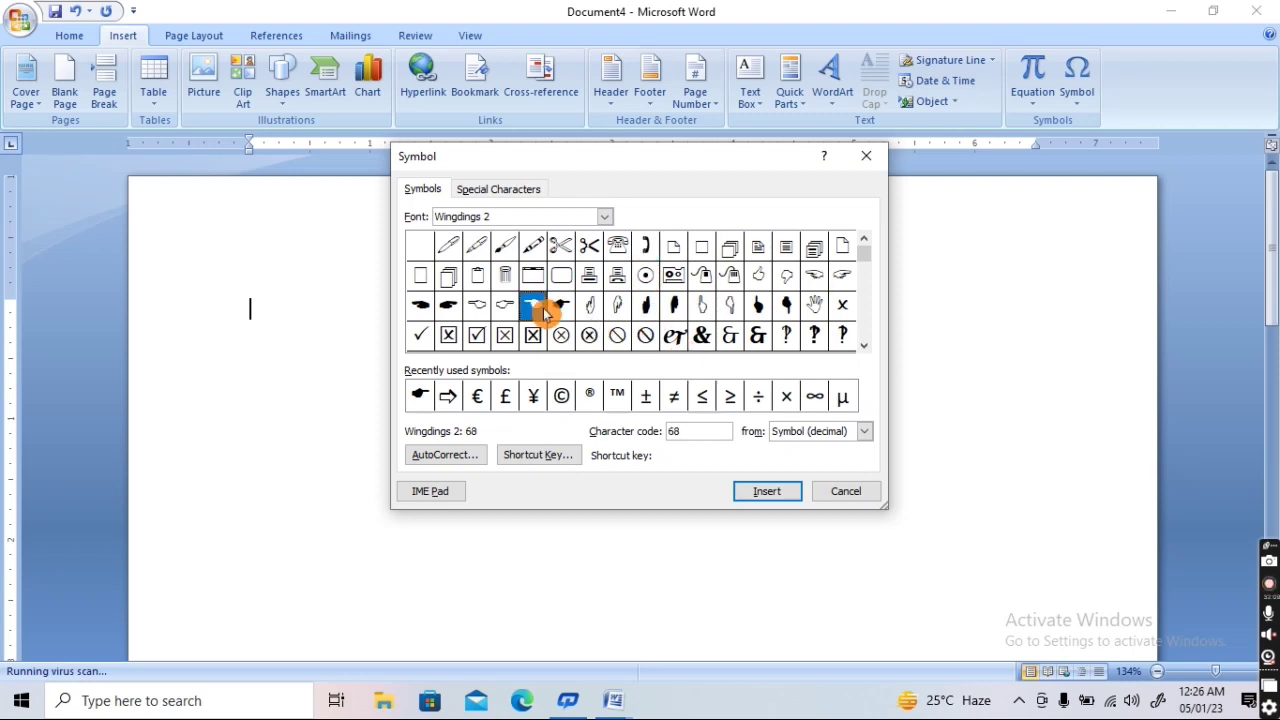
{"action": "left_click", "coordinate": [561, 248]}
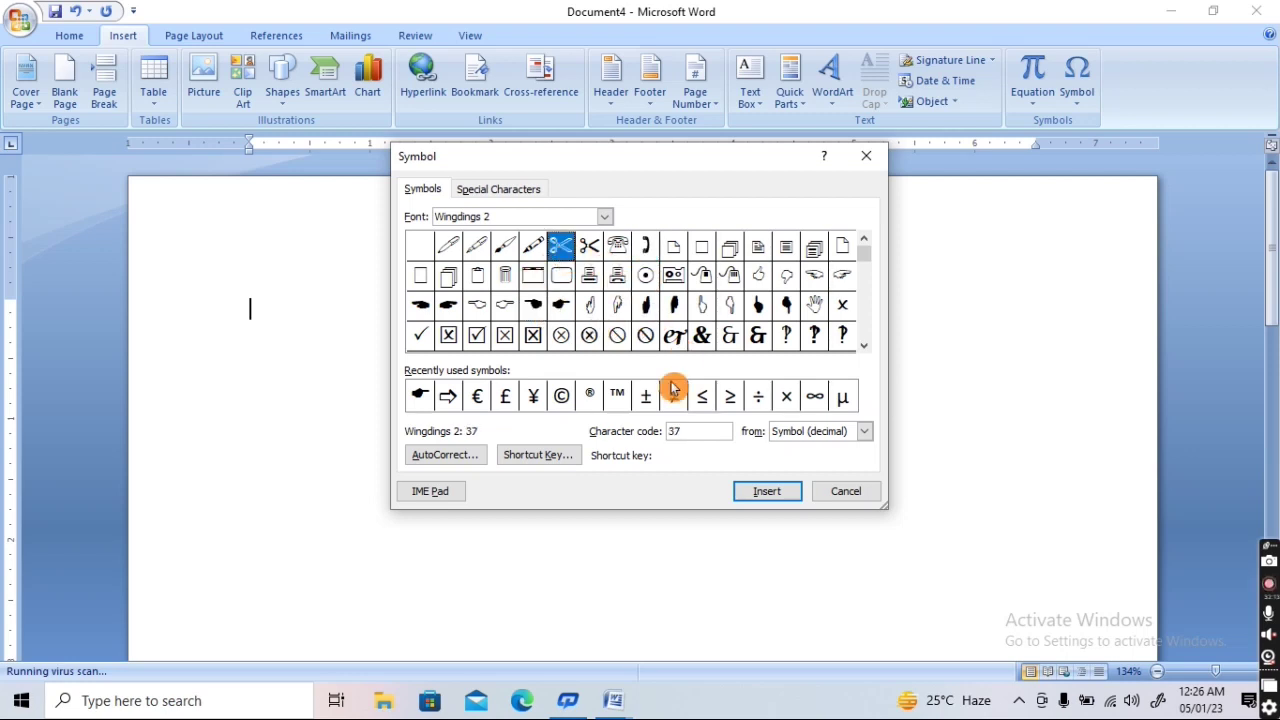
{"action": "left_click", "coordinate": [762, 497]}
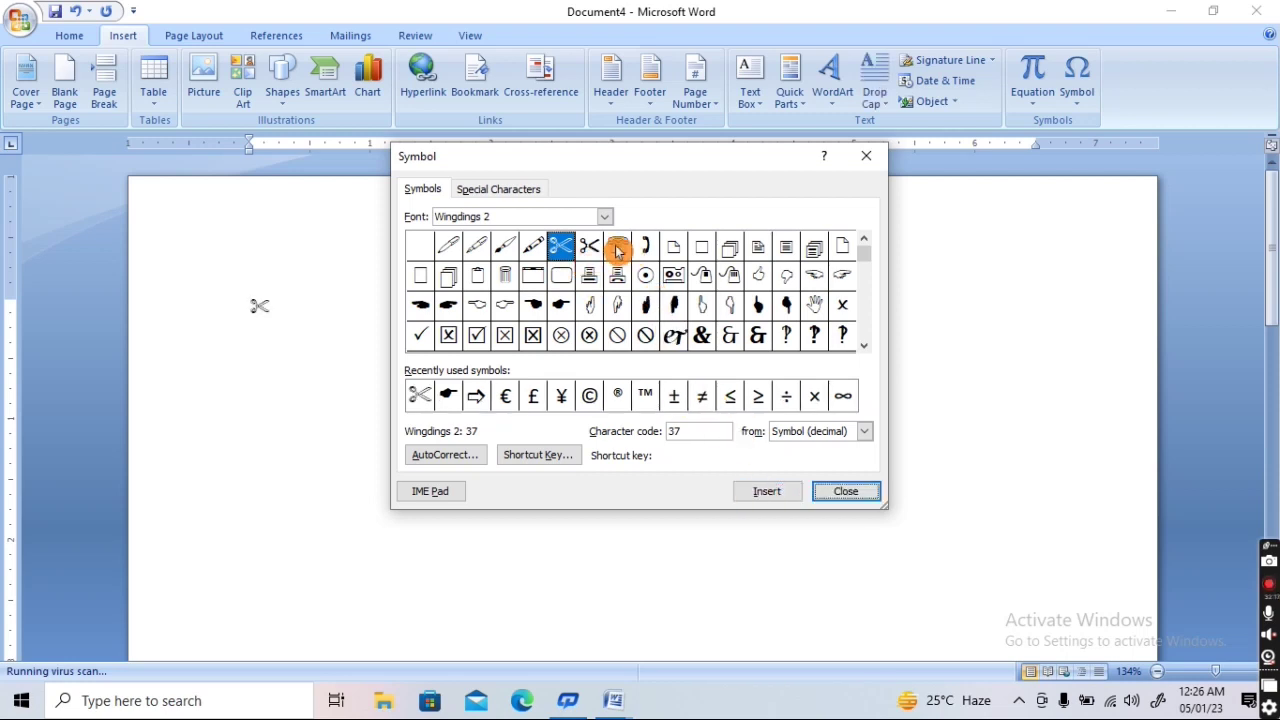
{"action": "left_click", "coordinate": [617, 248]}
{"action": "left_click", "coordinate": [764, 491]}
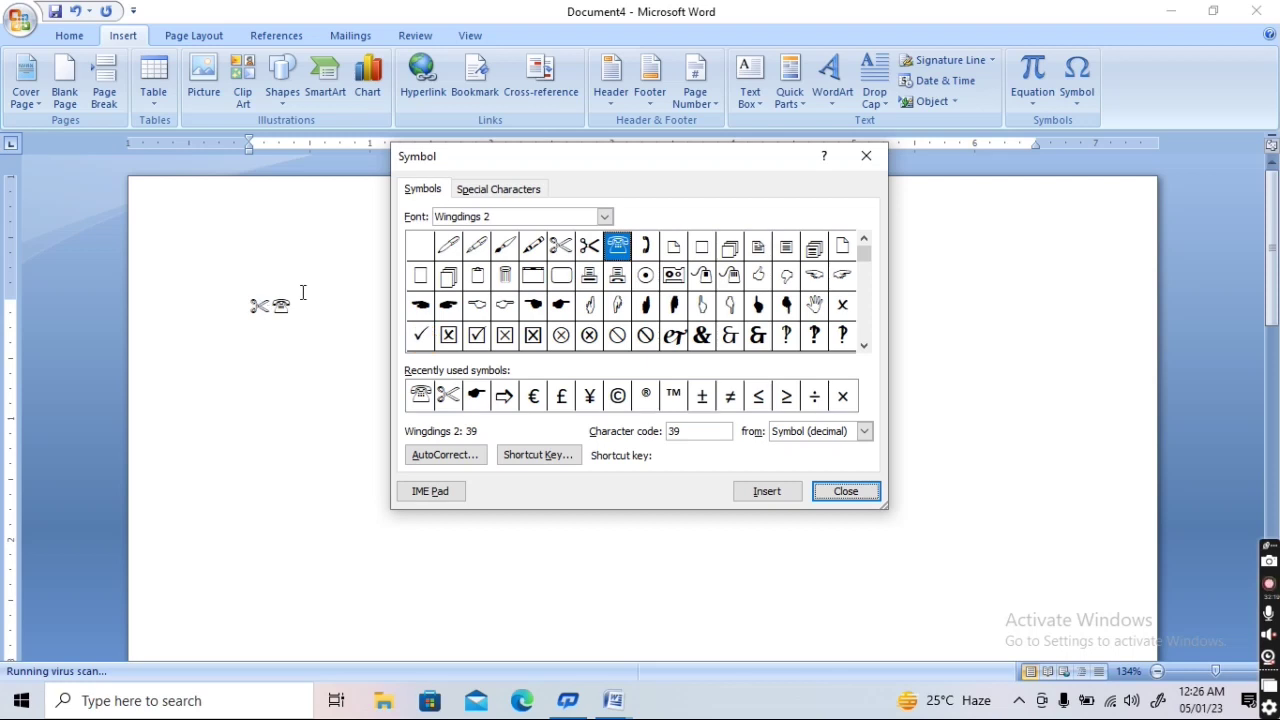
Switch the symbol font to Wingdings, insert the Om symbol (code 92), and close the dialog
{"action": "left_click", "coordinate": [605, 218]}
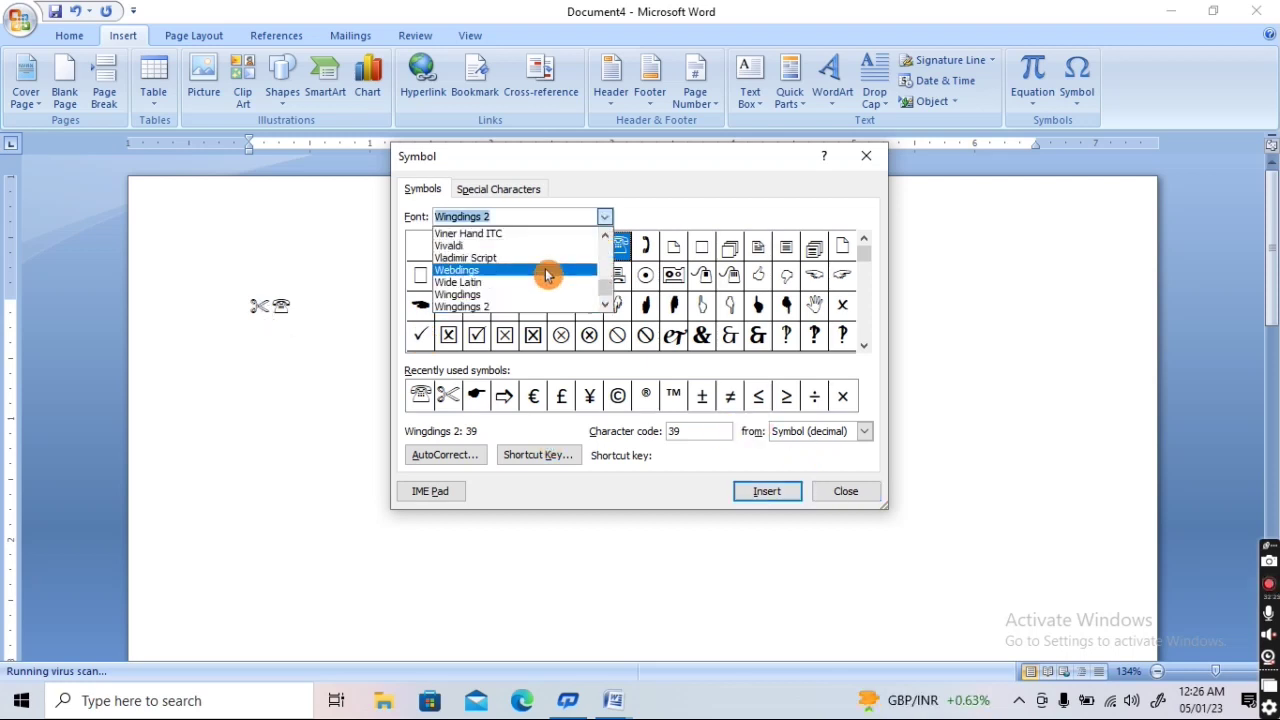
{"action": "left_click", "coordinate": [550, 268]}
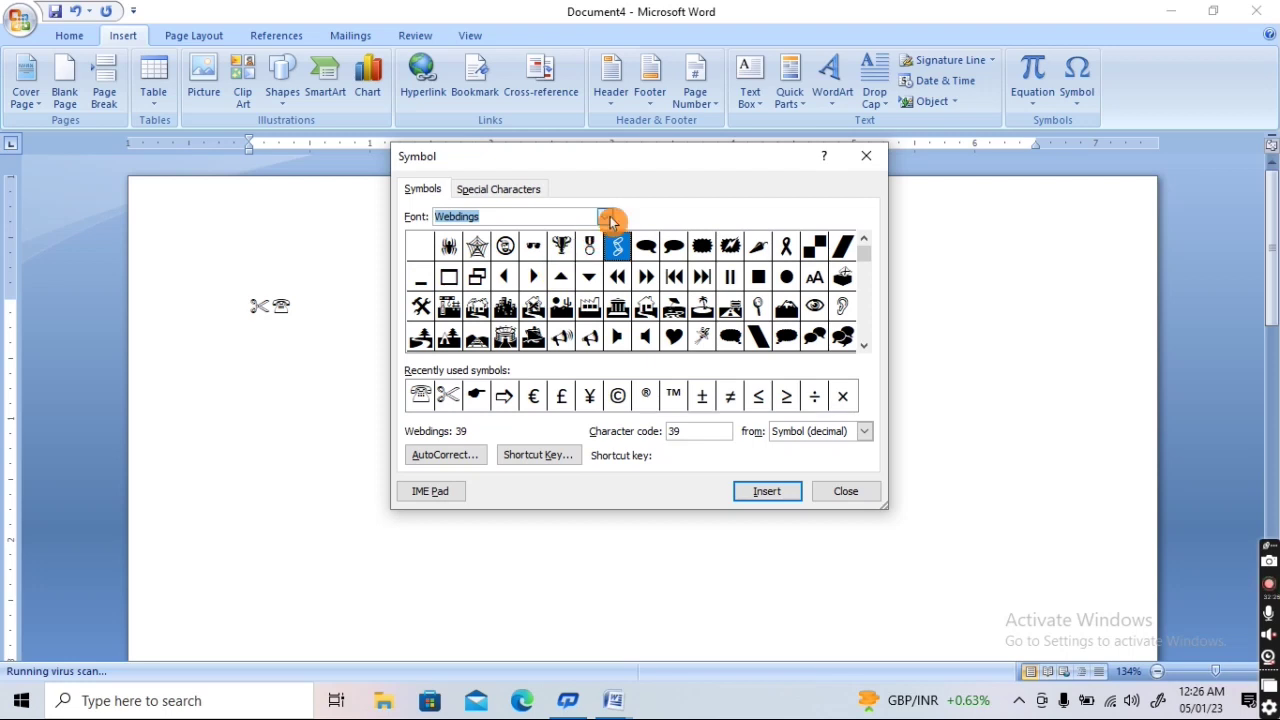
{"action": "left_click", "coordinate": [605, 216]}
{"action": "left_click", "coordinate": [560, 294]}
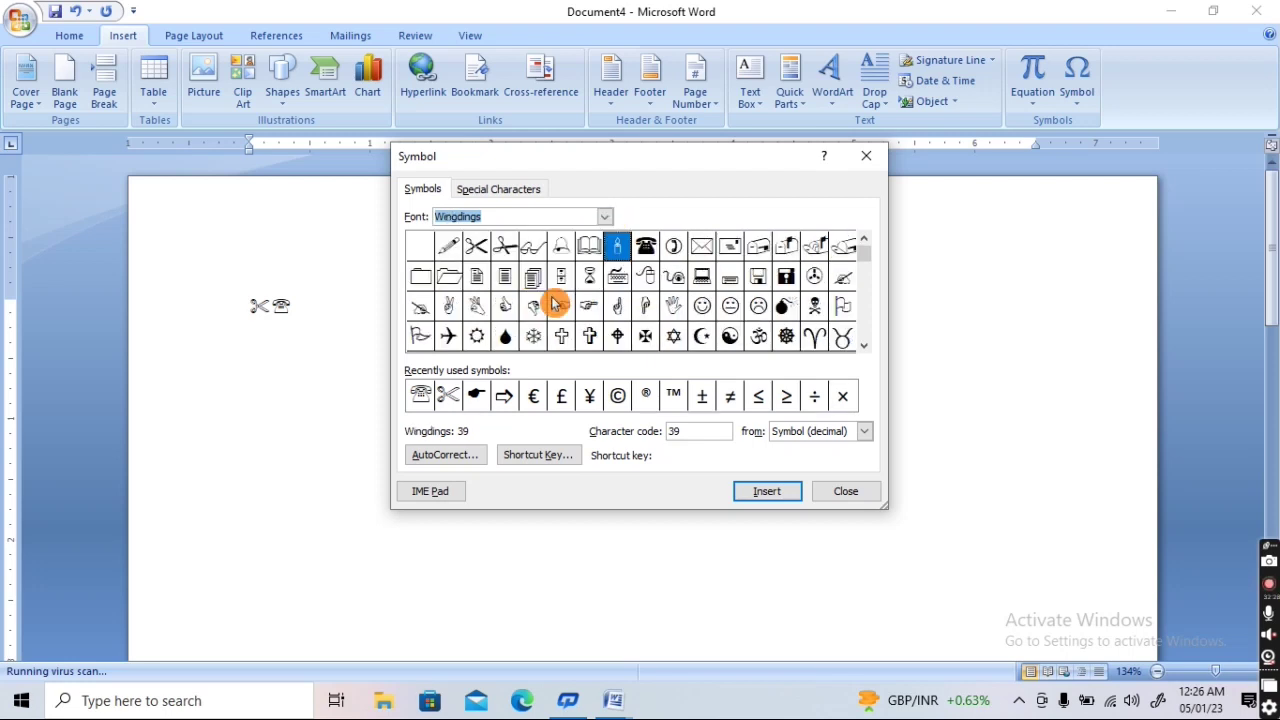
{"action": "left_click", "coordinate": [758, 336]}
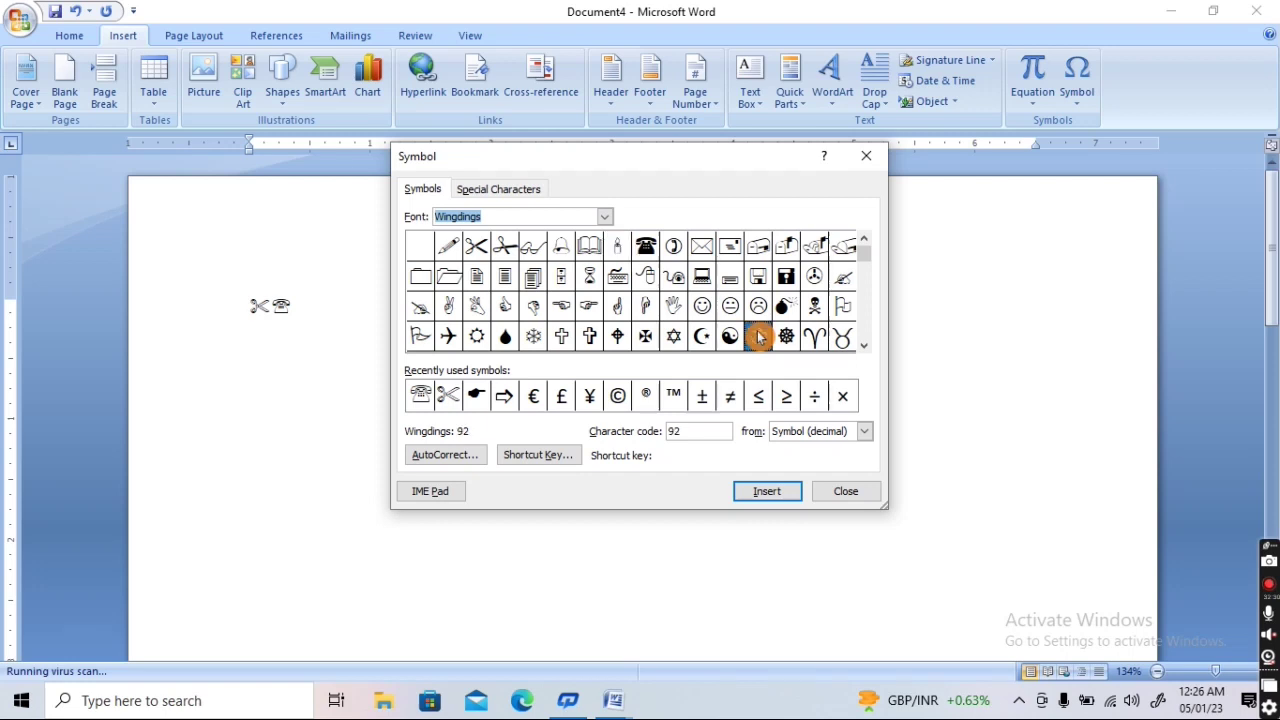
{"action": "left_click", "coordinate": [779, 494]}
{"action": "left_click", "coordinate": [843, 497]}
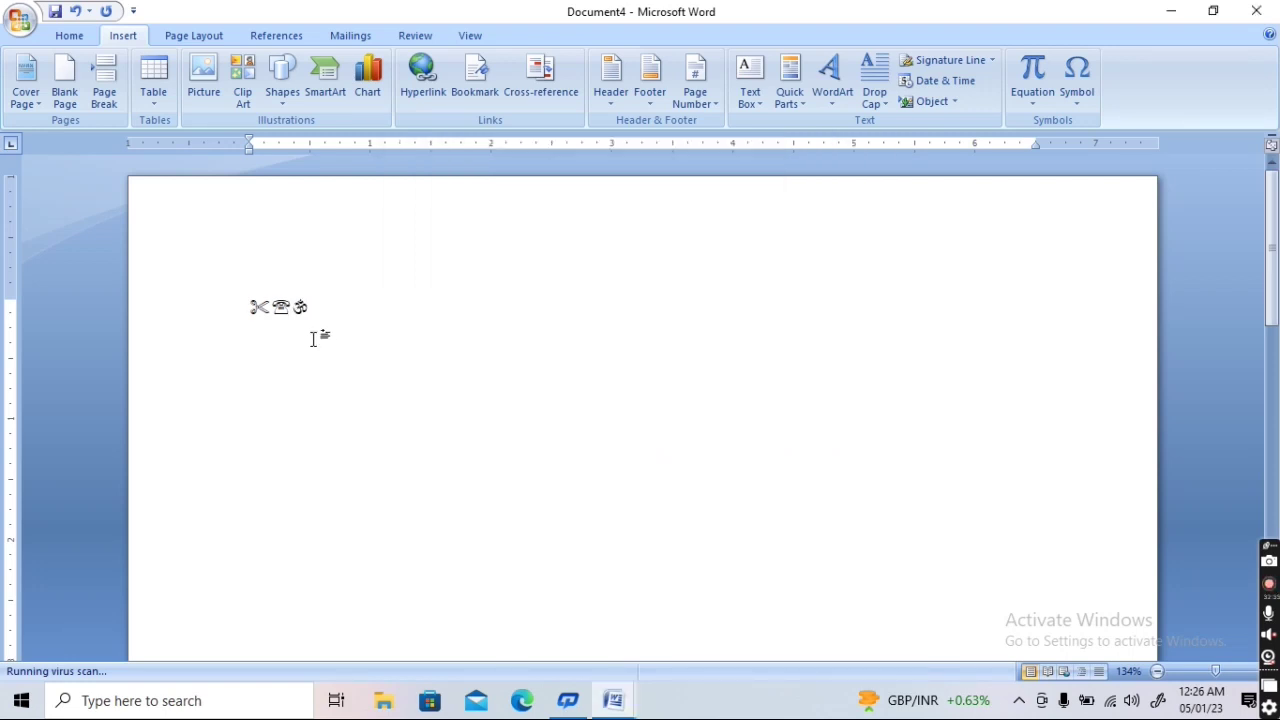
Grow the scissors, telephone and Om symbols to 80 pt
{"action": "left_click_drag", "start_coordinate": [328, 313], "coordinate": [207, 290]}
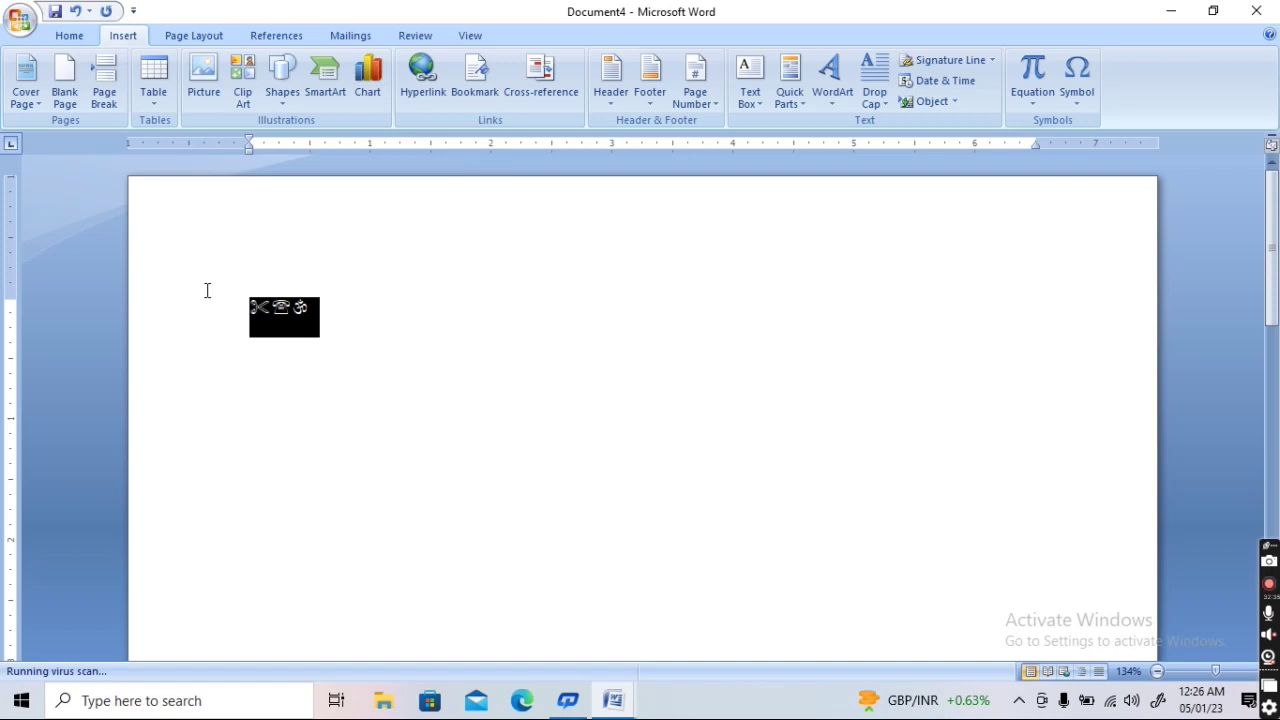
{"action": "left_click", "coordinate": [72, 38]}
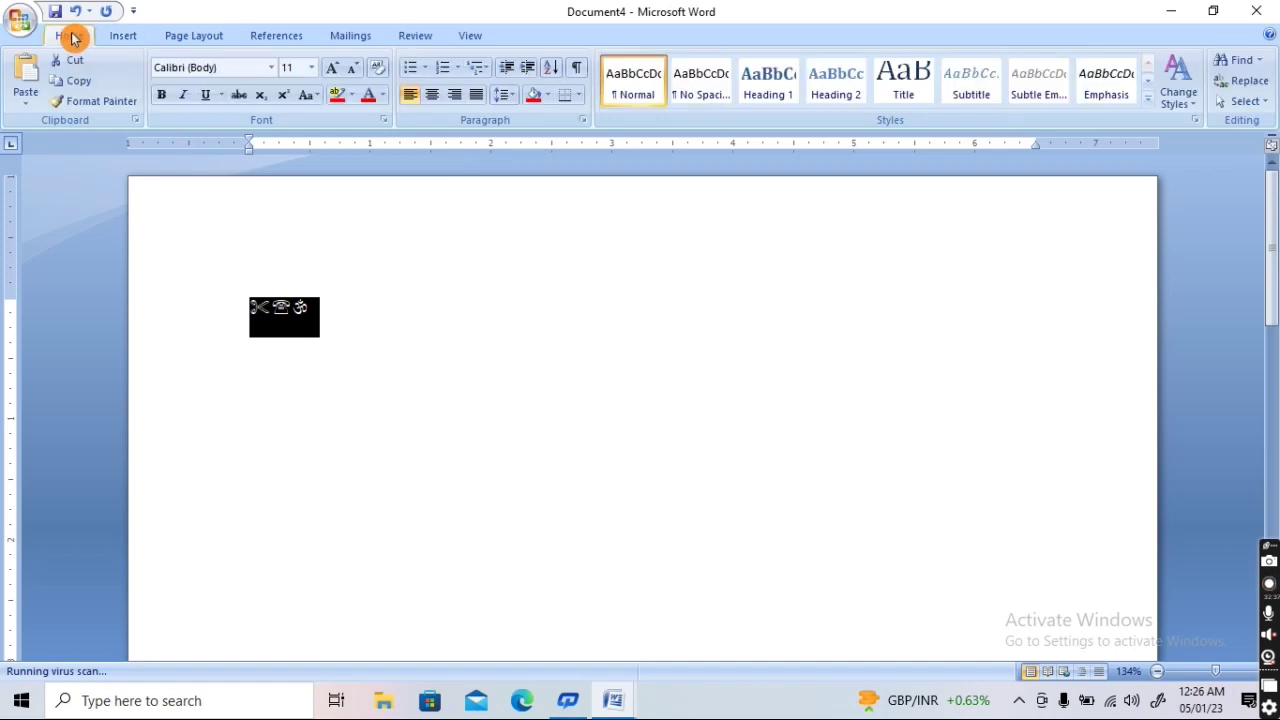
{"action": "left_click", "coordinate": [336, 72]}
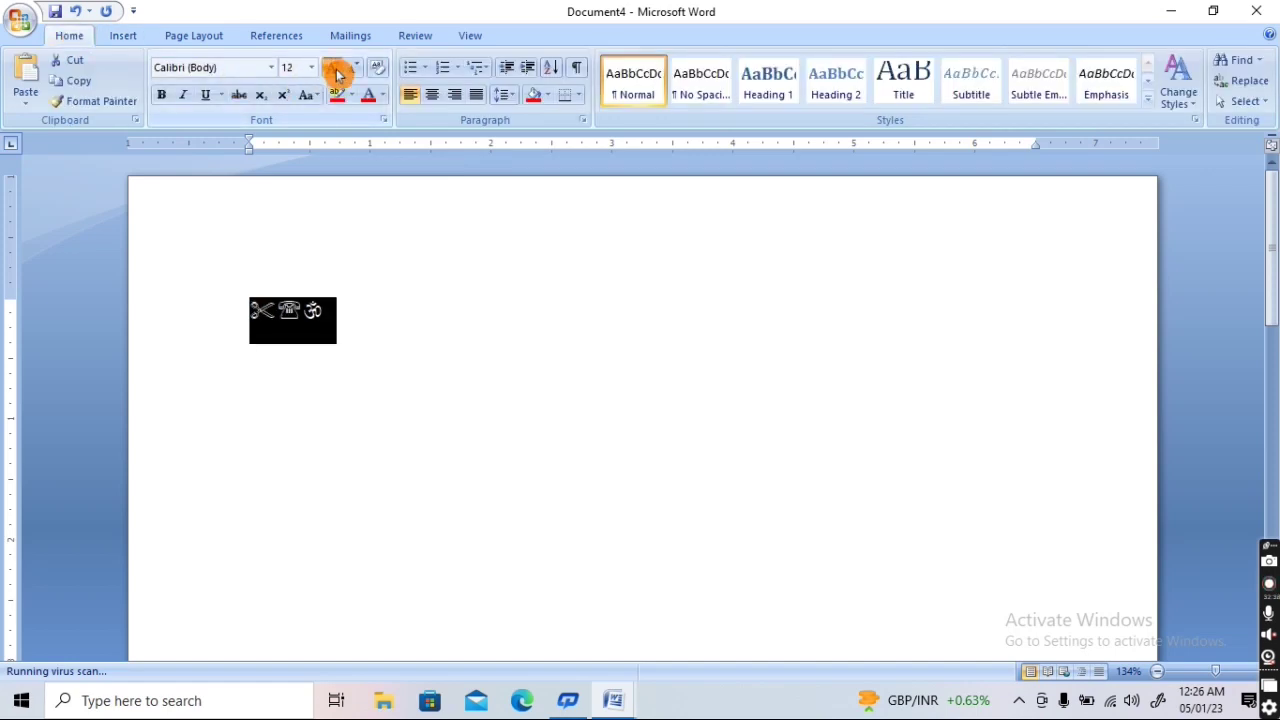
{"action": "left_click", "coordinate": [336, 72]}
{"action": "left_click", "coordinate": [336, 72]}
{"action": "left_click", "coordinate": [336, 72]}
{"action": "left_click", "coordinate": [336, 72]}
{"action": "left_click", "coordinate": [336, 72]}
{"action": "left_click", "coordinate": [336, 72]}
{"action": "left_click", "coordinate": [336, 72]}
{"action": "left_click", "coordinate": [336, 72]}
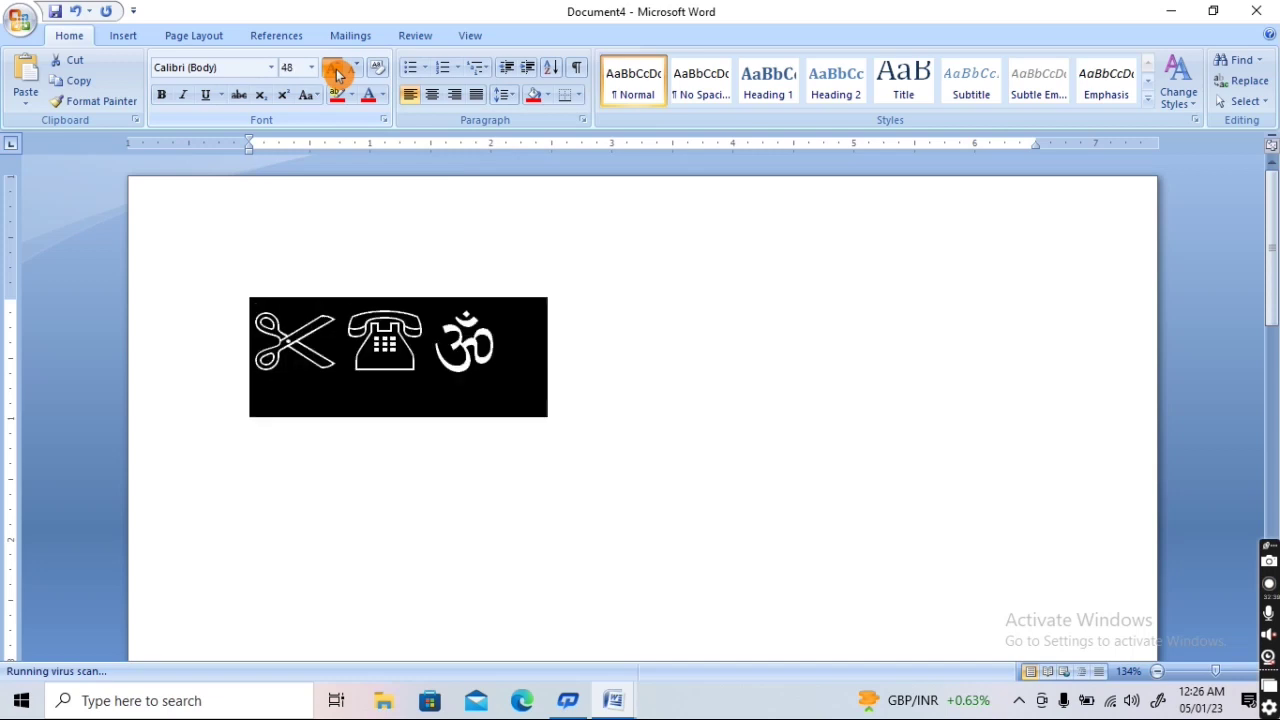
{"action": "left_click", "coordinate": [336, 72]}
{"action": "left_click", "coordinate": [336, 72]}
{"action": "left_click", "coordinate": [526, 346]}
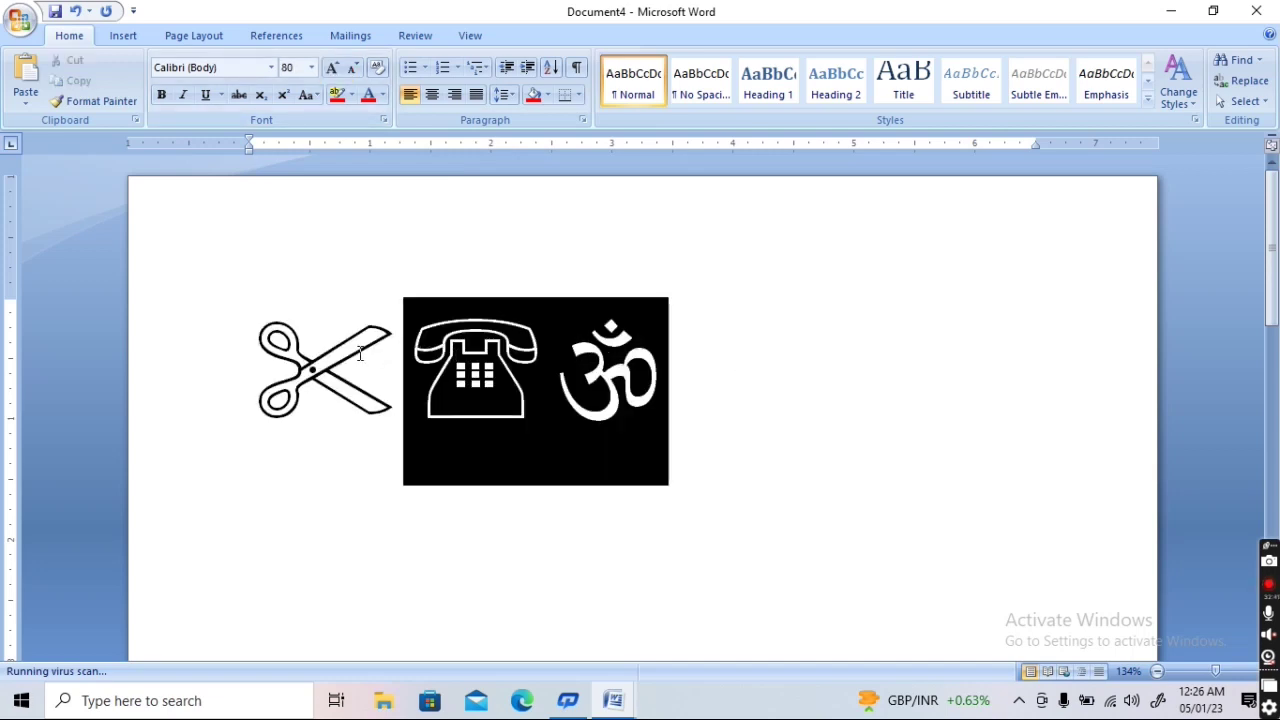
Make the telephone and Om symbols red, bold, italic and underlined
{"action": "left_click", "coordinate": [372, 100]}
{"action": "left_click", "coordinate": [622, 408]}
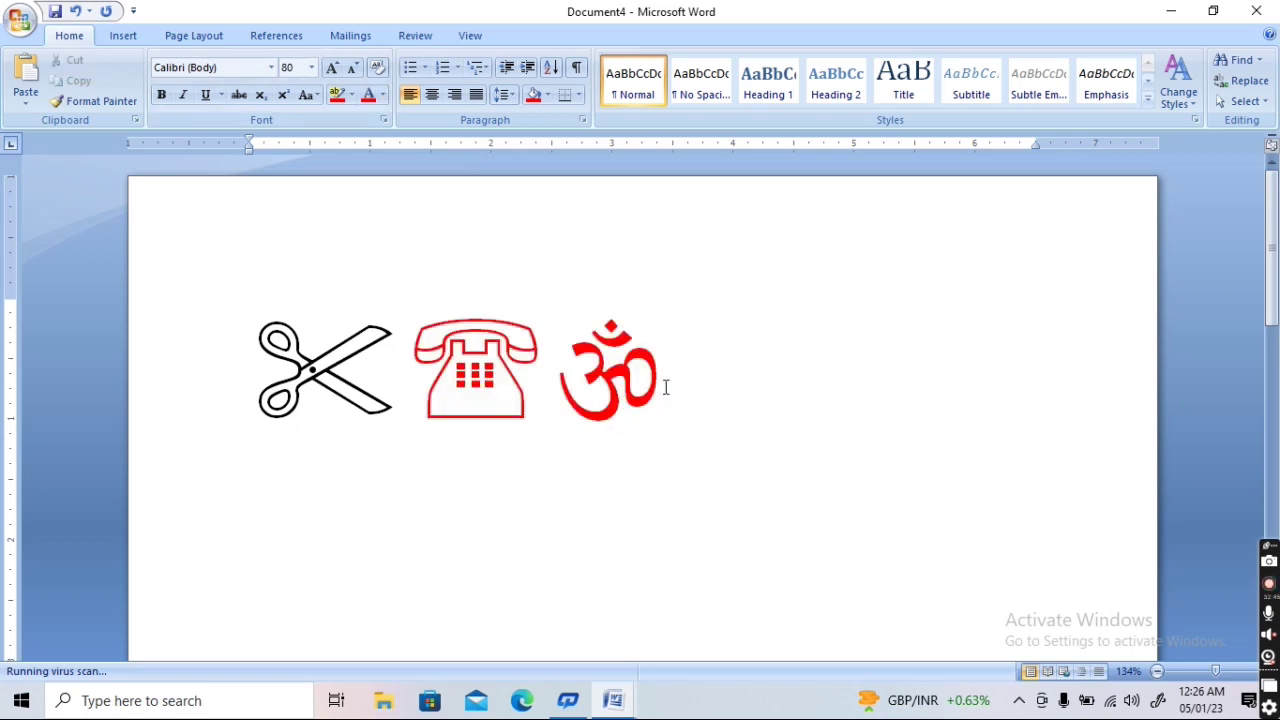
{"action": "left_click_drag", "start_coordinate": [703, 374], "coordinate": [378, 373]}
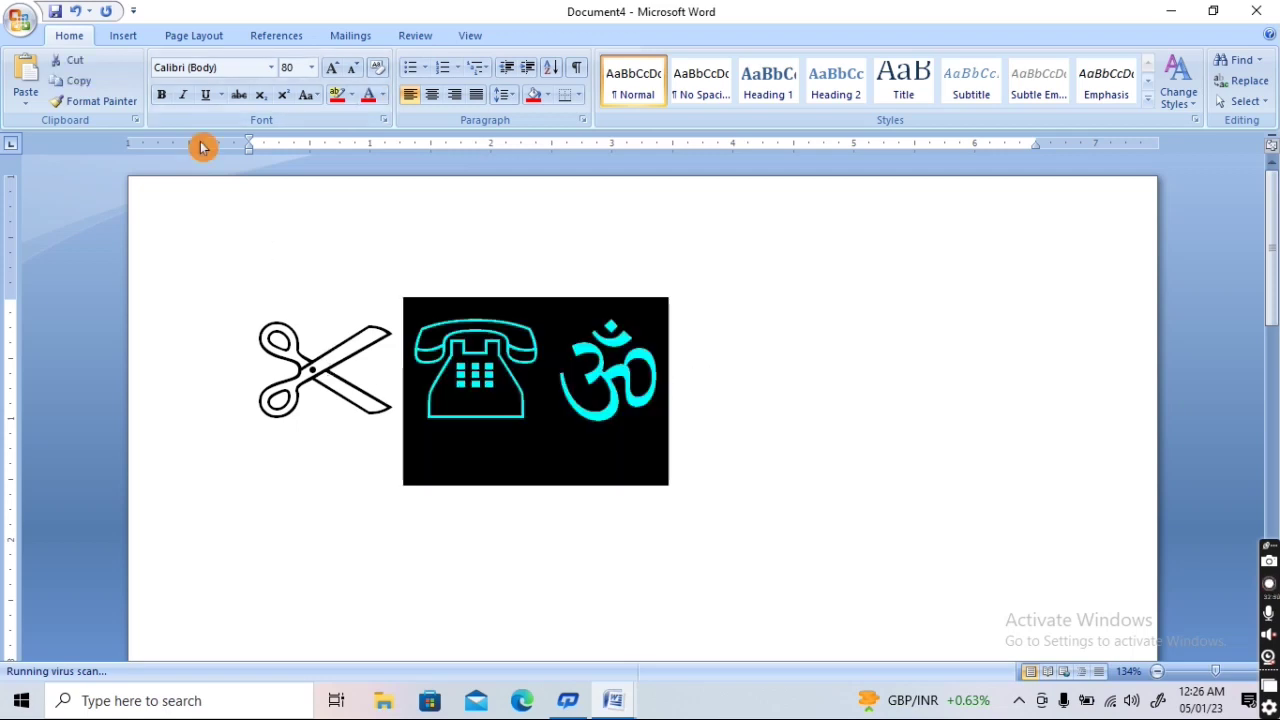
{"action": "left_click", "coordinate": [168, 98]}
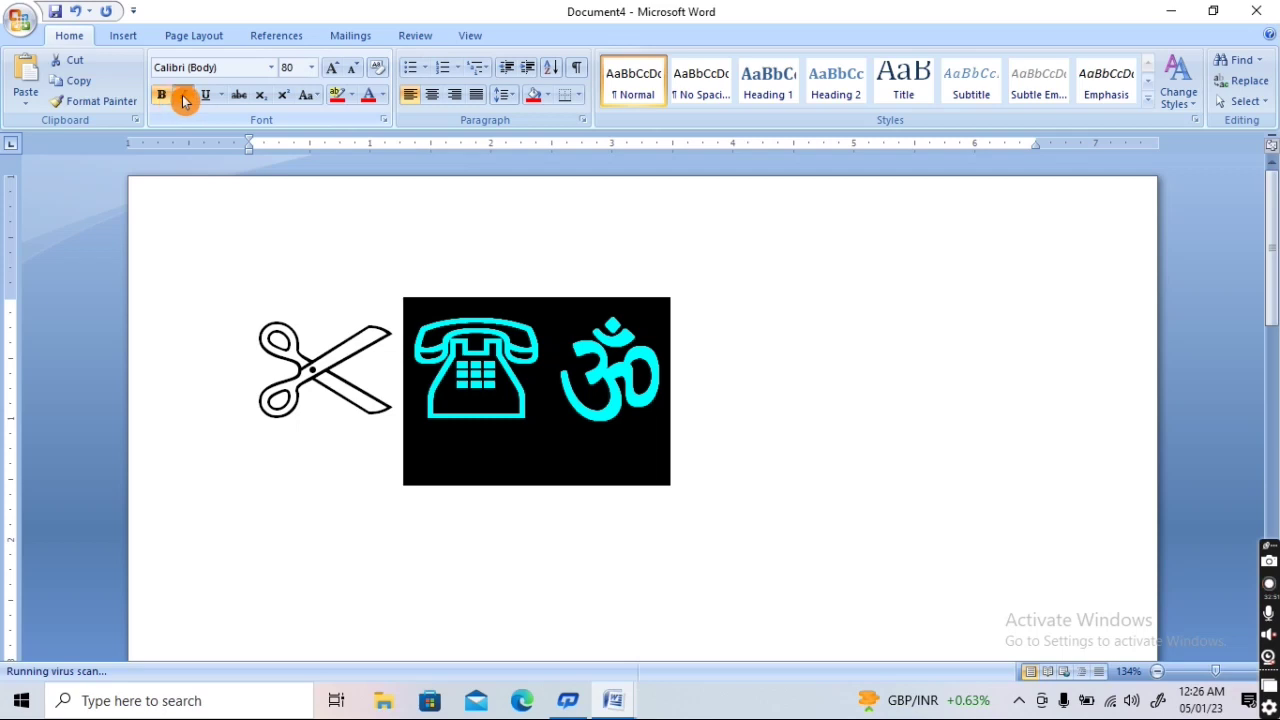
{"action": "left_click", "coordinate": [183, 96]}
{"action": "left_click", "coordinate": [206, 96]}
Select and delete the telephone and Om symbols, leaving only the scissors
{"action": "left_click", "coordinate": [670, 388]}
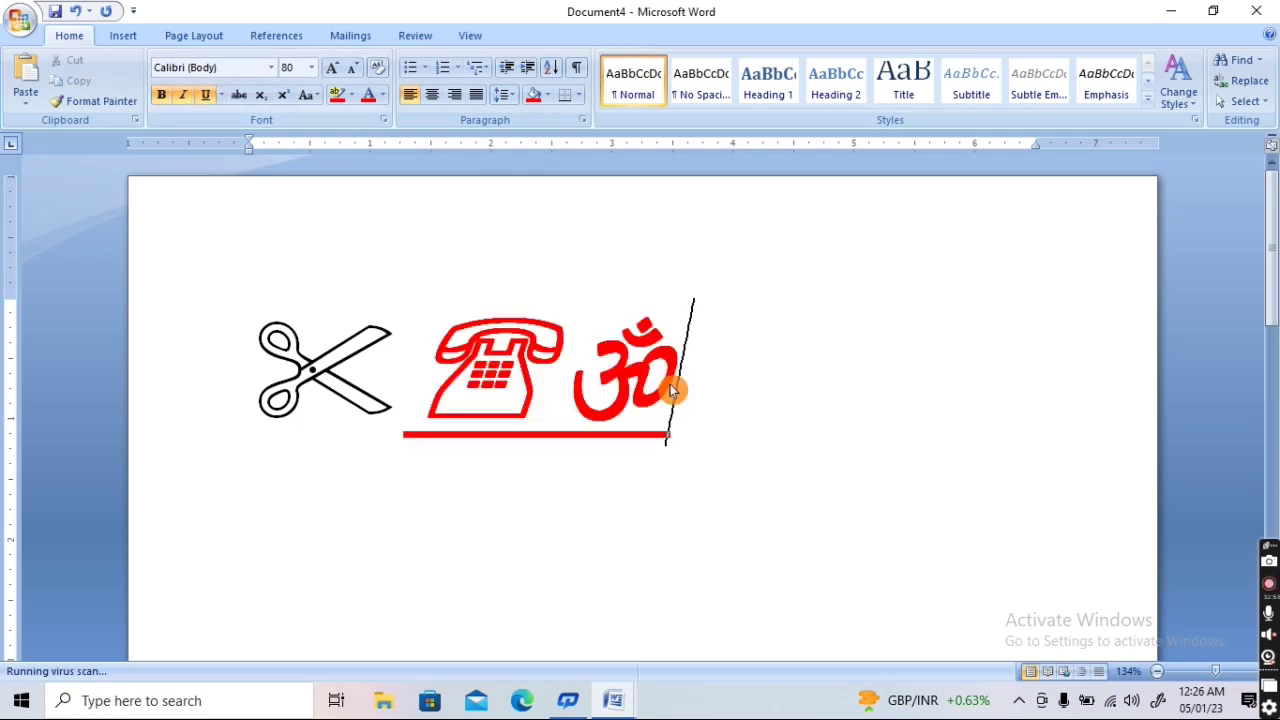
{"action": "left_click_drag", "start_coordinate": [670, 388], "coordinate": [438, 372]}
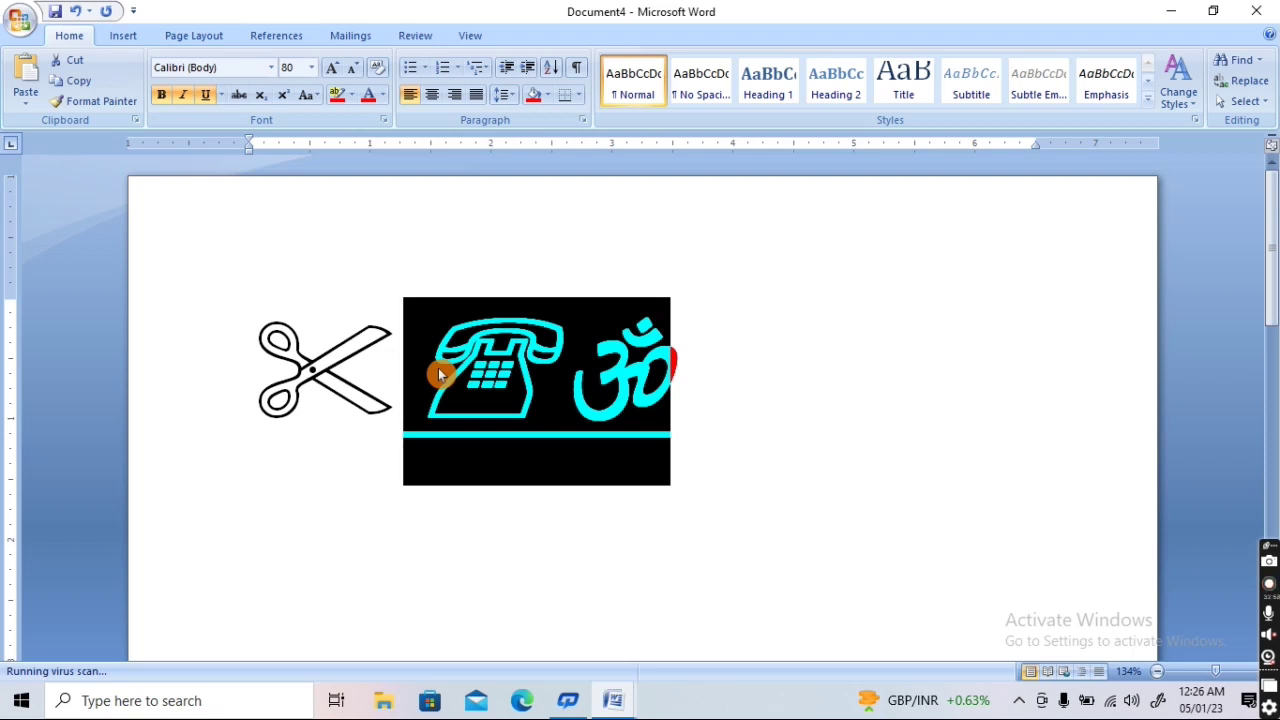
{"action": "key", "text": "Delete"}
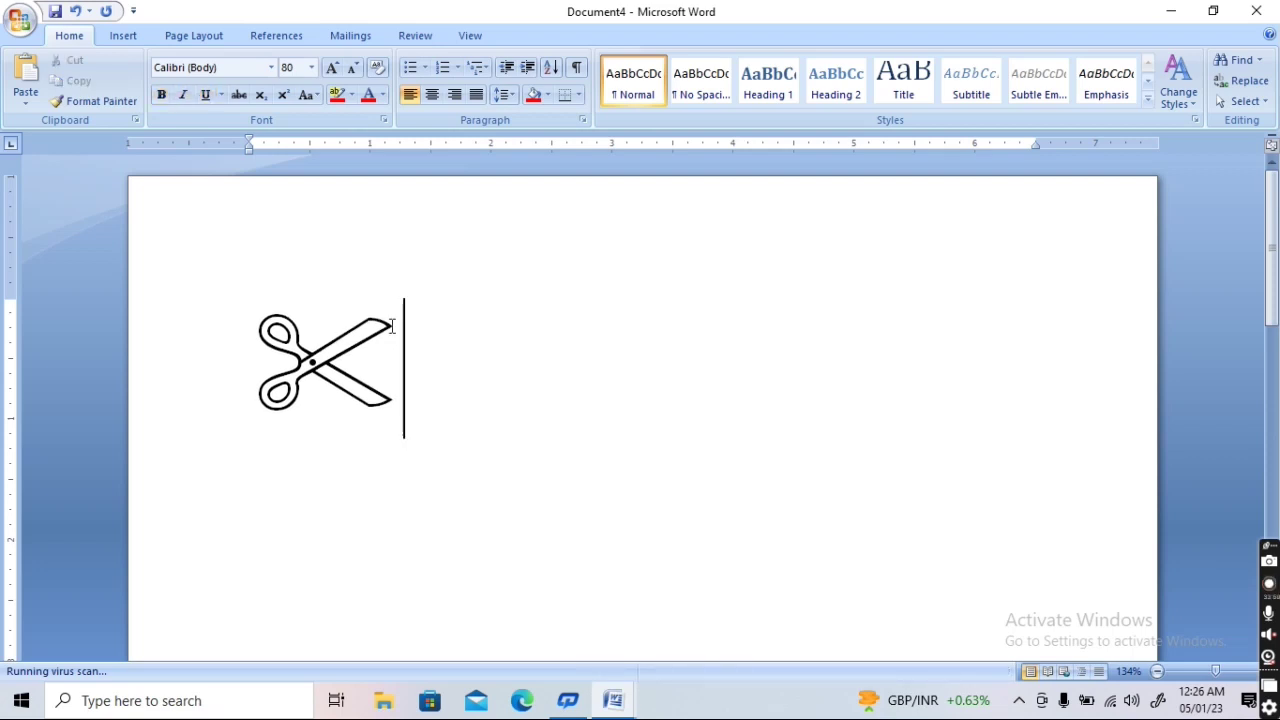
Insert the Wingdings circled telephone (code 41) after the scissors and move the Symbol dialog aside
{"action": "left_click", "coordinate": [120, 38]}
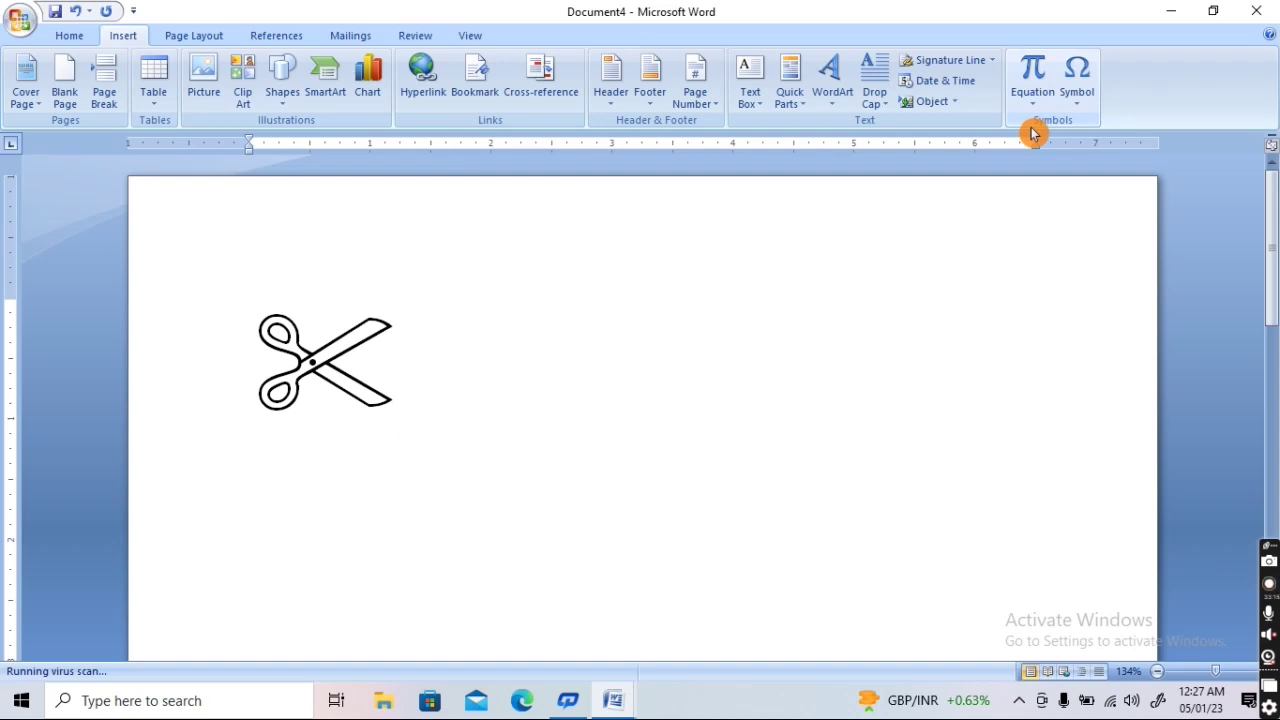
{"action": "left_click", "coordinate": [1092, 58]}
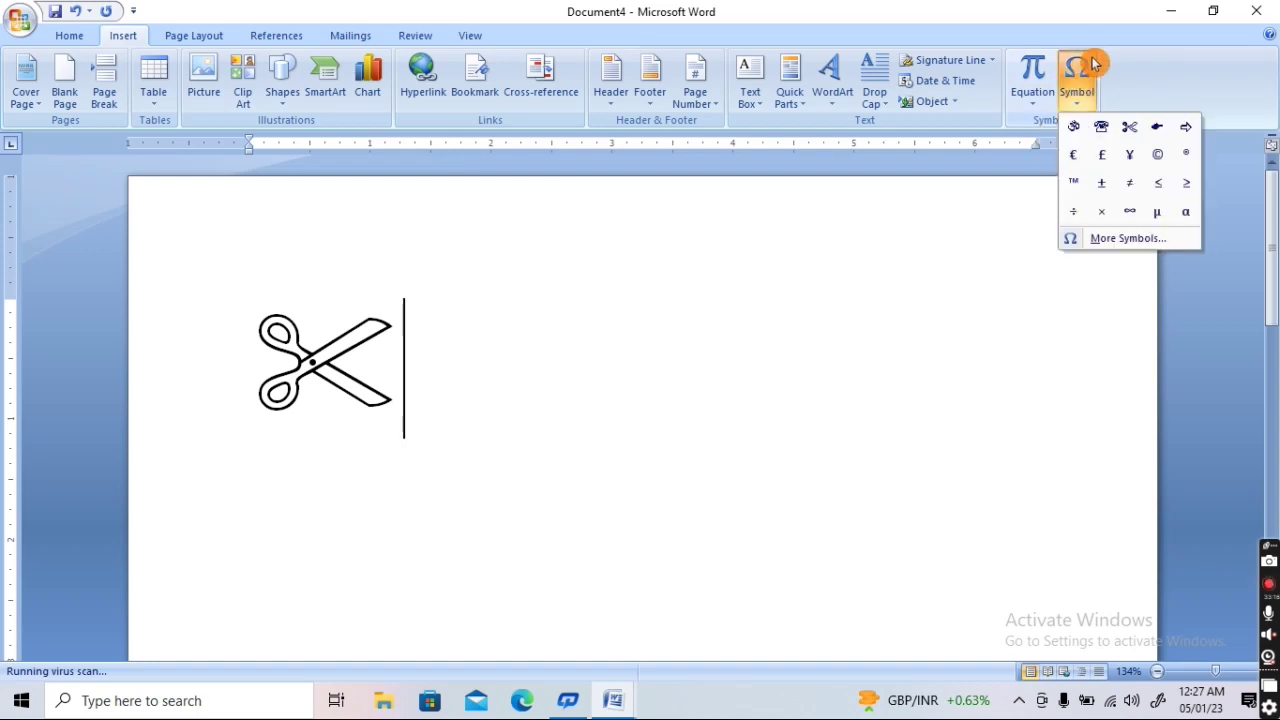
{"action": "left_click", "coordinate": [1097, 243]}
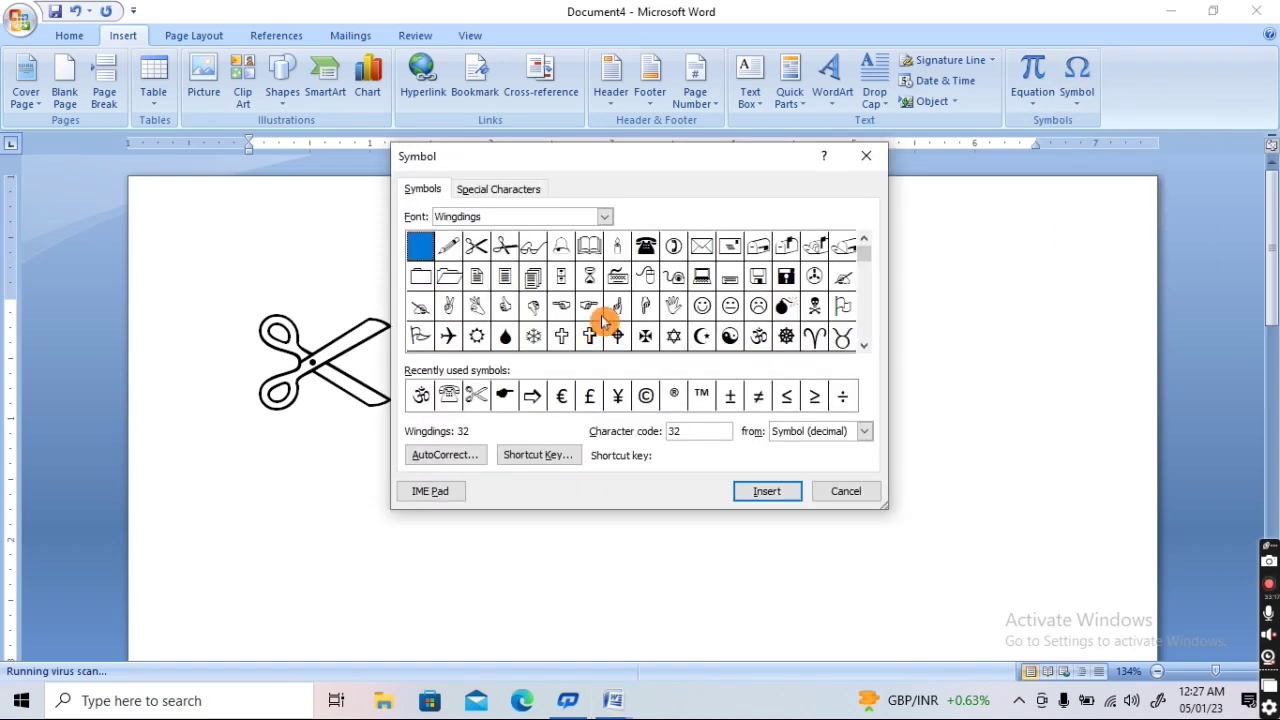
{"action": "left_click", "coordinate": [674, 247]}
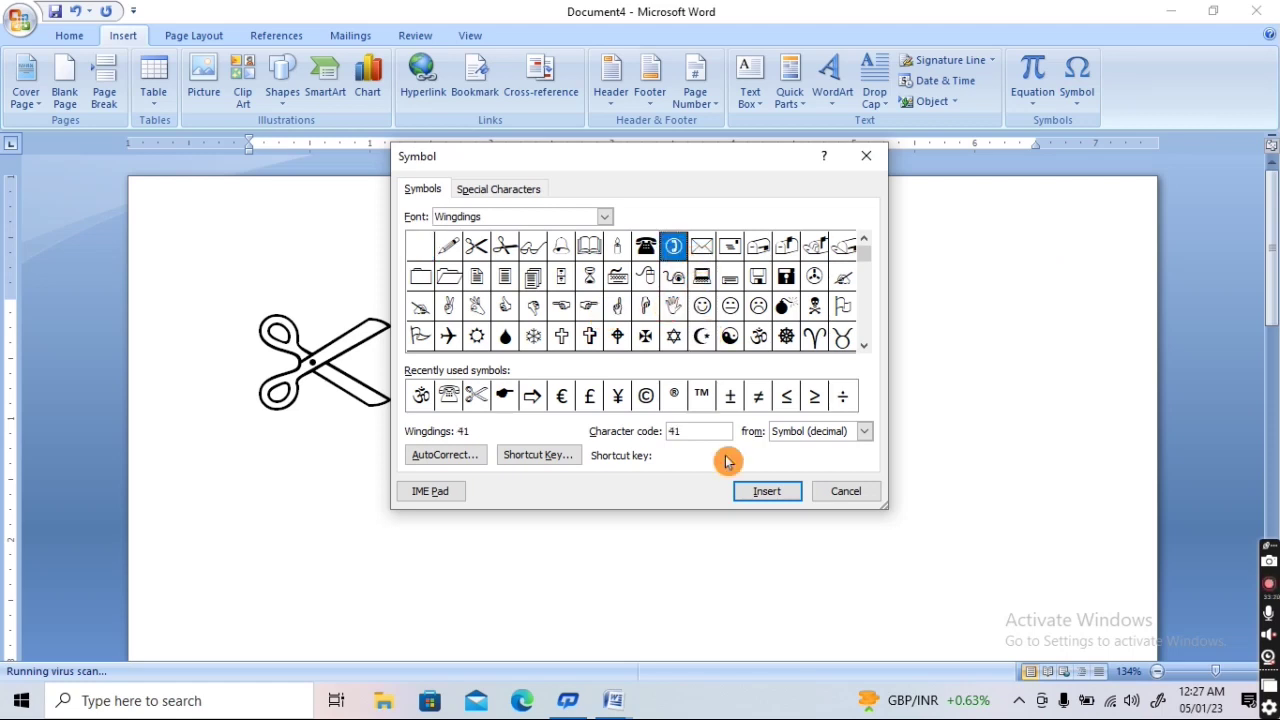
{"action": "left_click", "coordinate": [772, 491]}
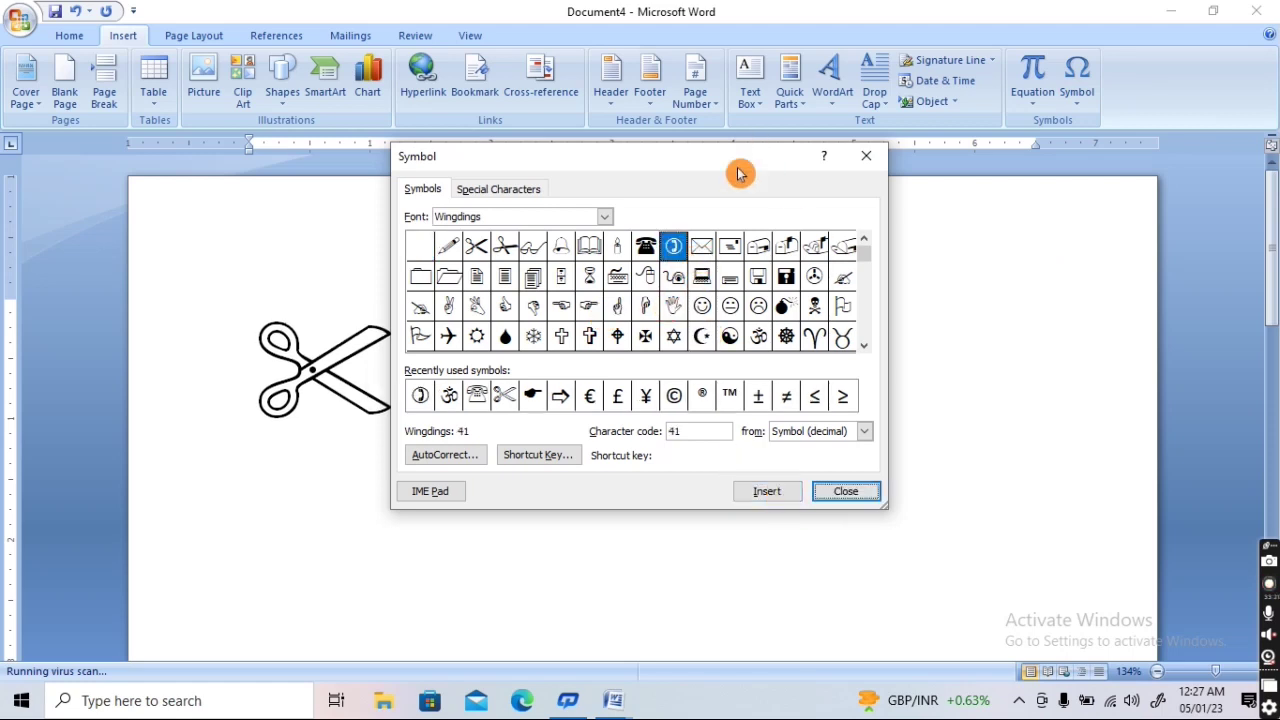
{"action": "left_click_drag", "start_coordinate": [740, 166], "coordinate": [955, 216]}
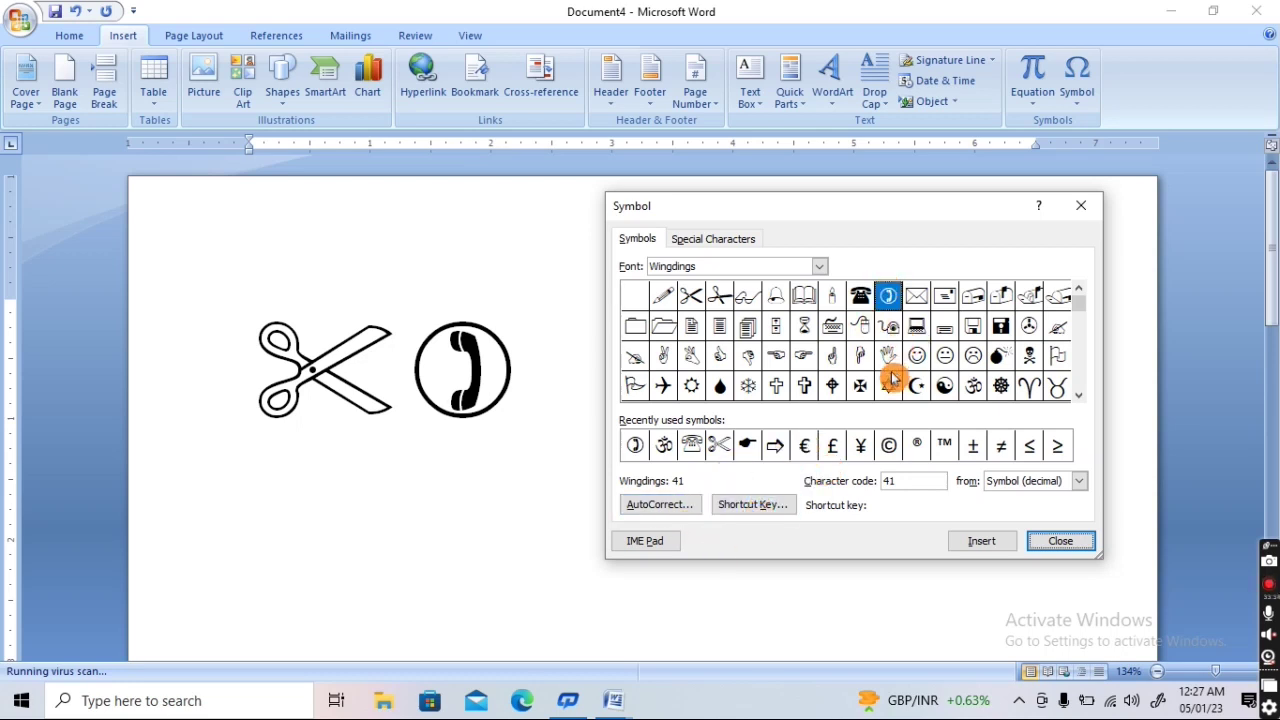
{"action": "left_click", "coordinate": [889, 292]}
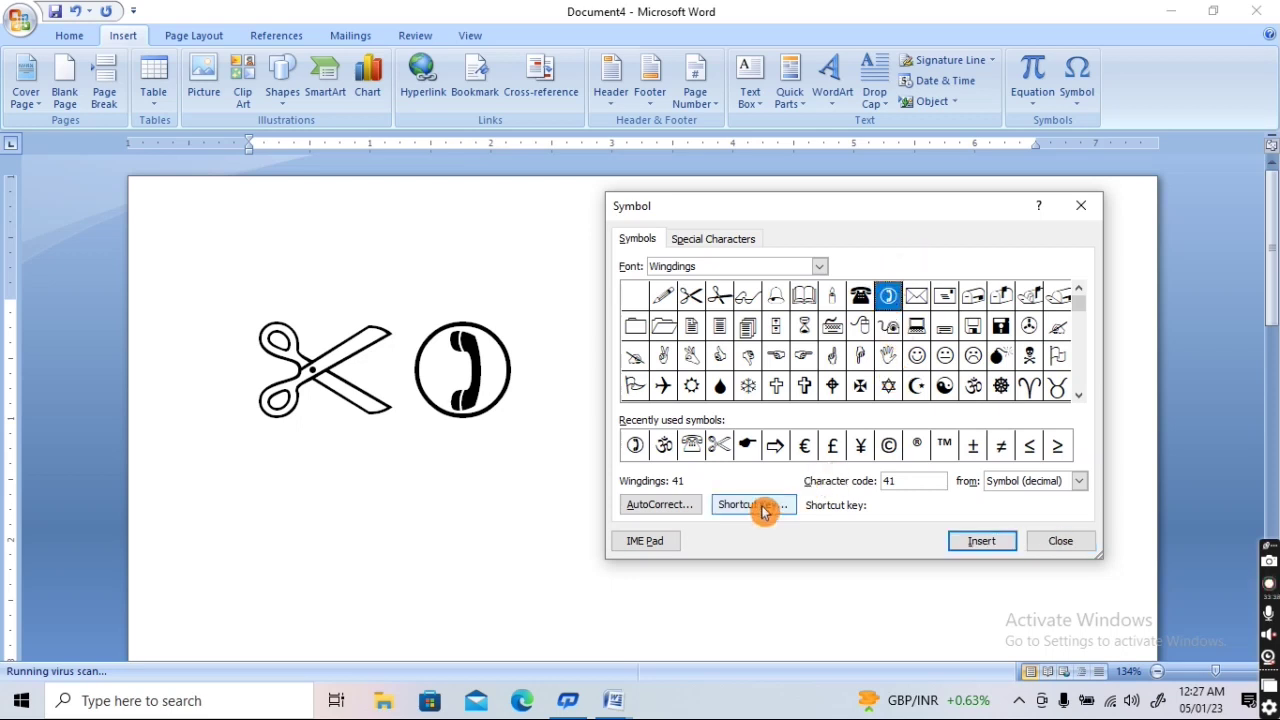
Assign Ctrl+Shift+D as the circled telephone's shortcut key and close both dialogs
{"action": "left_click", "coordinate": [760, 505]}
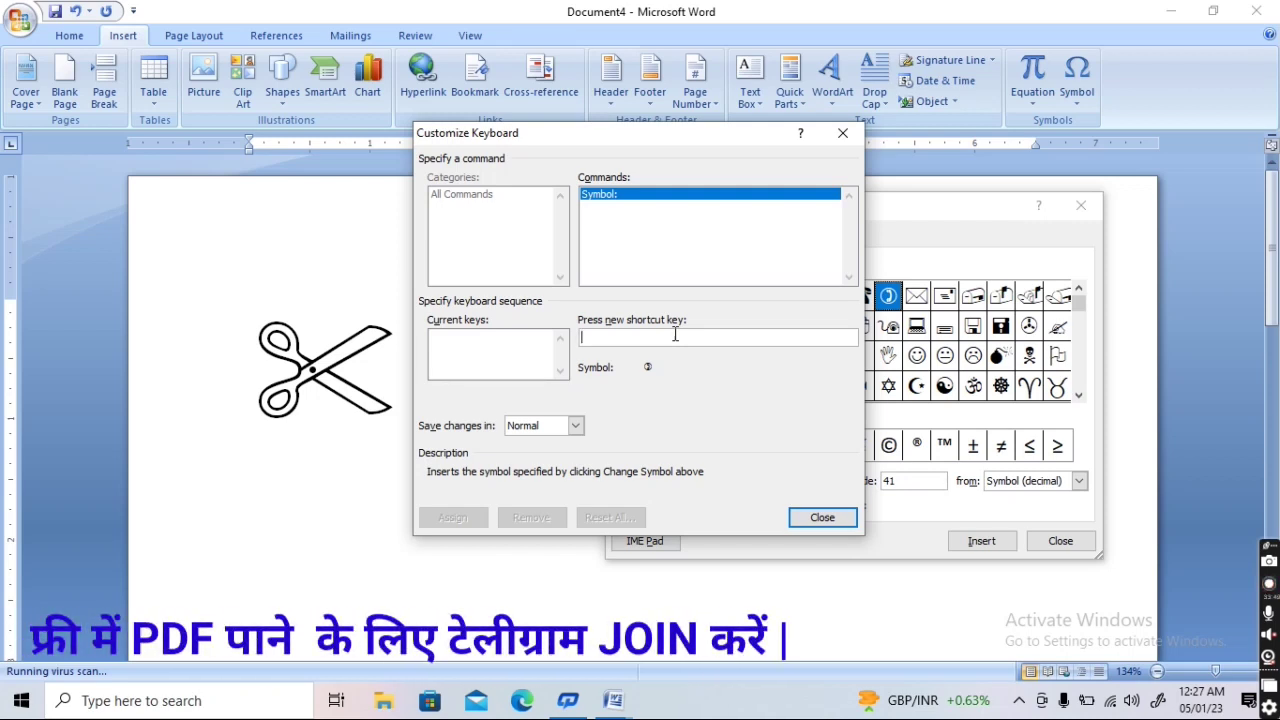
{"action": "key", "text": "ctrl+shift+d"}
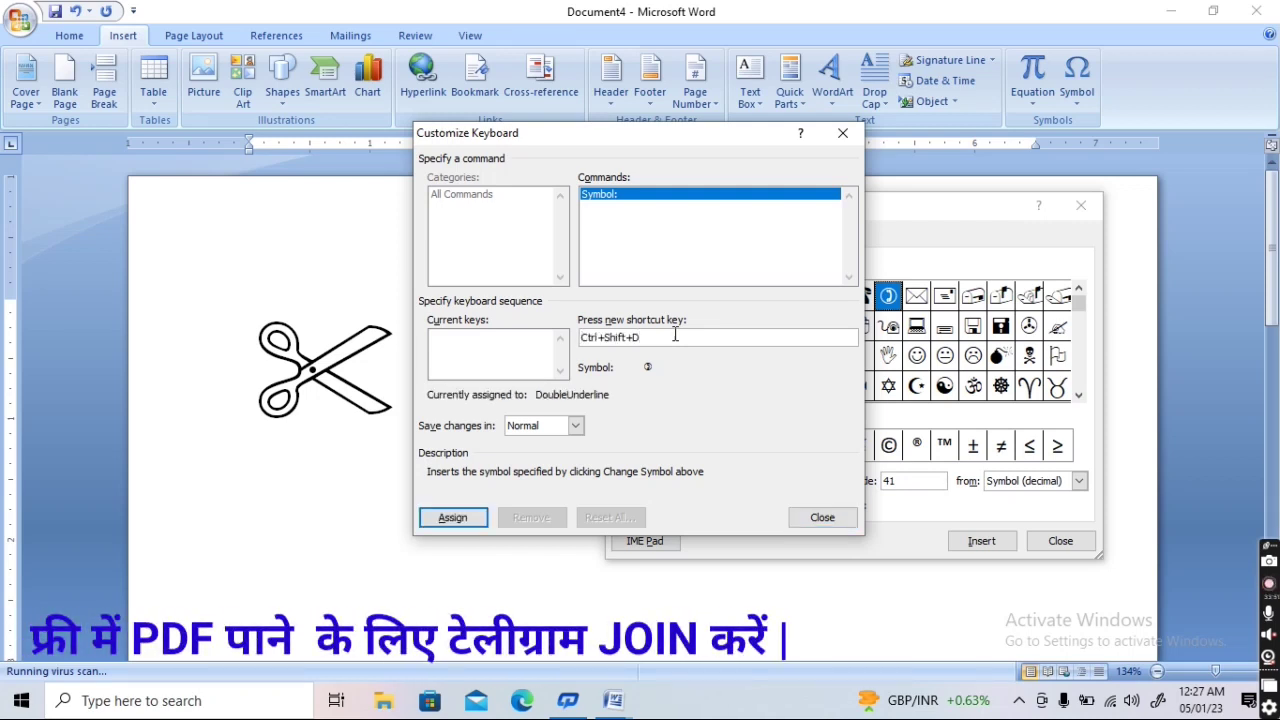
{"action": "left_click", "coordinate": [458, 519]}
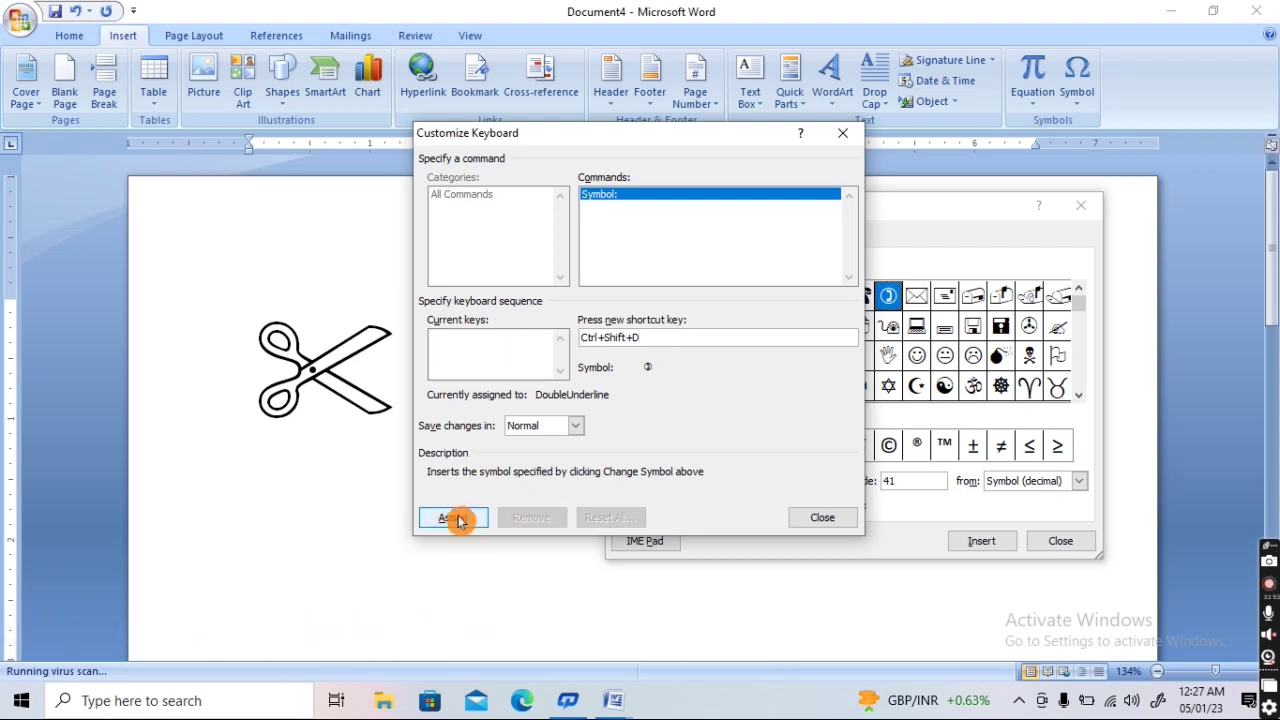
{"action": "left_click", "coordinate": [833, 522]}
{"action": "left_click", "coordinate": [1062, 540]}
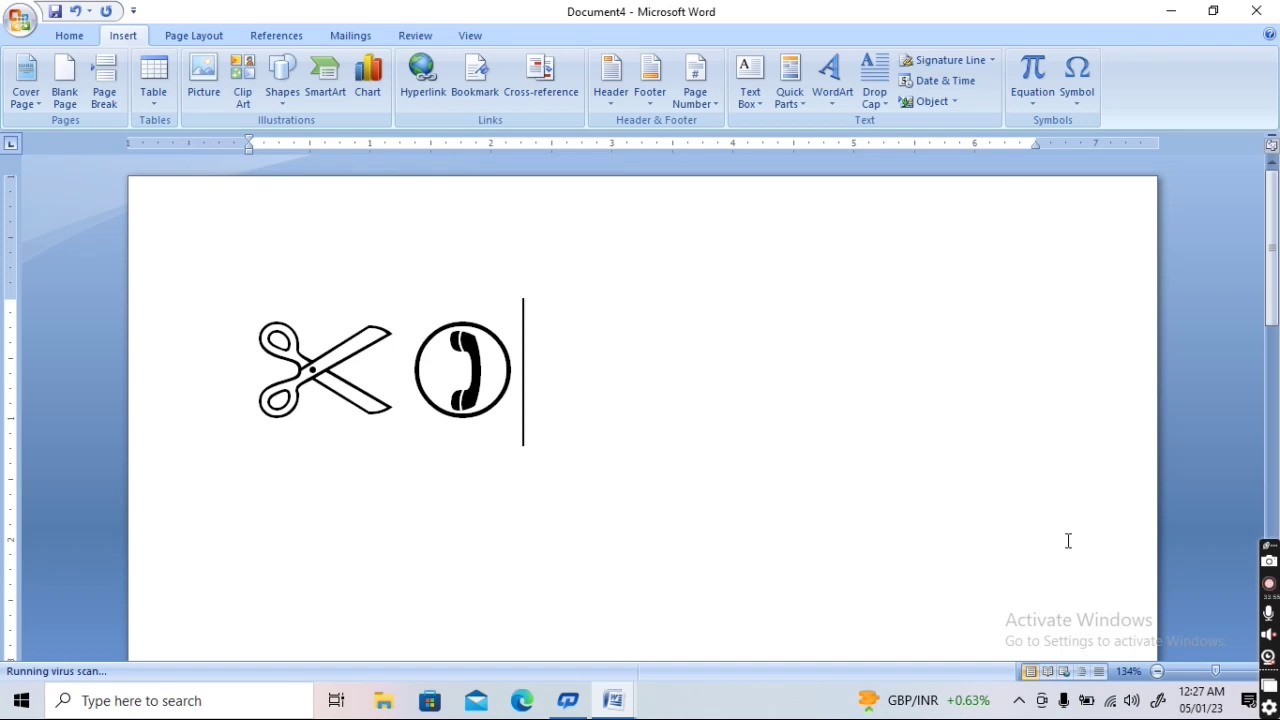
Insert several more circled telephones with Ctrl+Shift+D across extra rows
{"action": "key", "text": "ctrl+shift+d"}
{"action": "key", "text": "ctrl+shift+d"}
{"action": "key", "text": "ctrl+shift+d"}
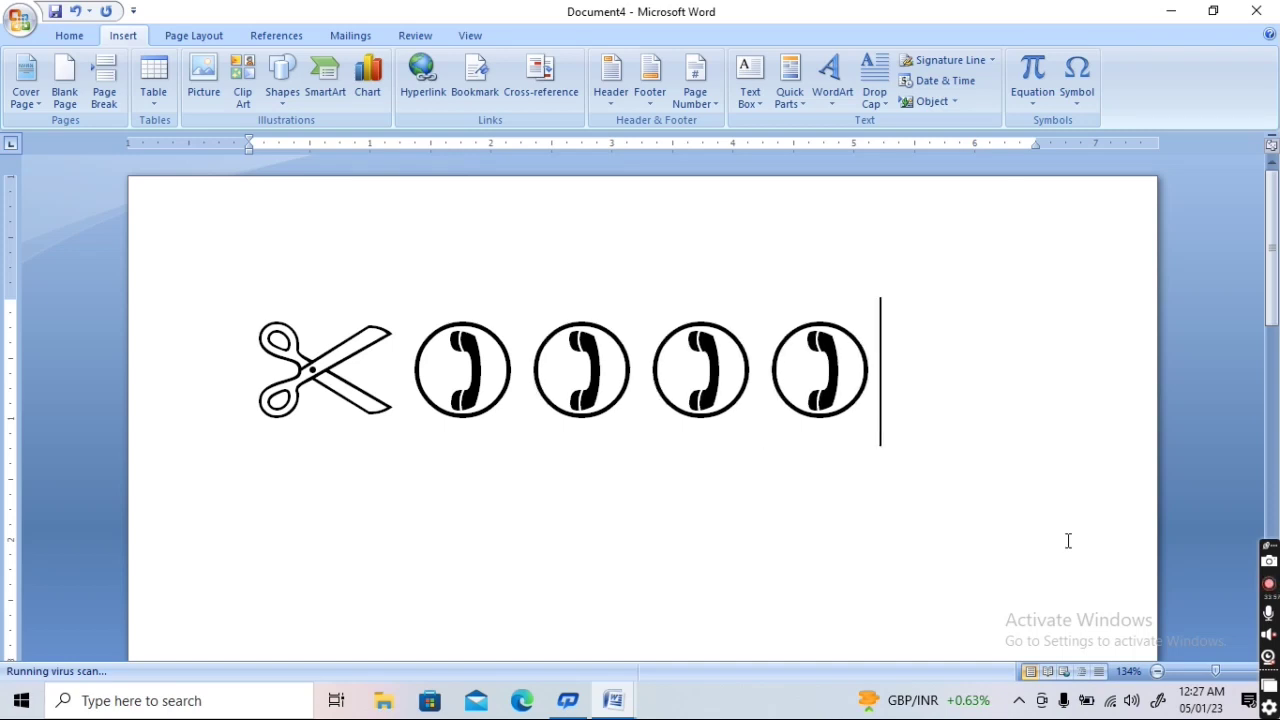
{"action": "key", "text": "ctrl+shift+d"}
{"action": "key", "text": "ctrl+shift+d"}
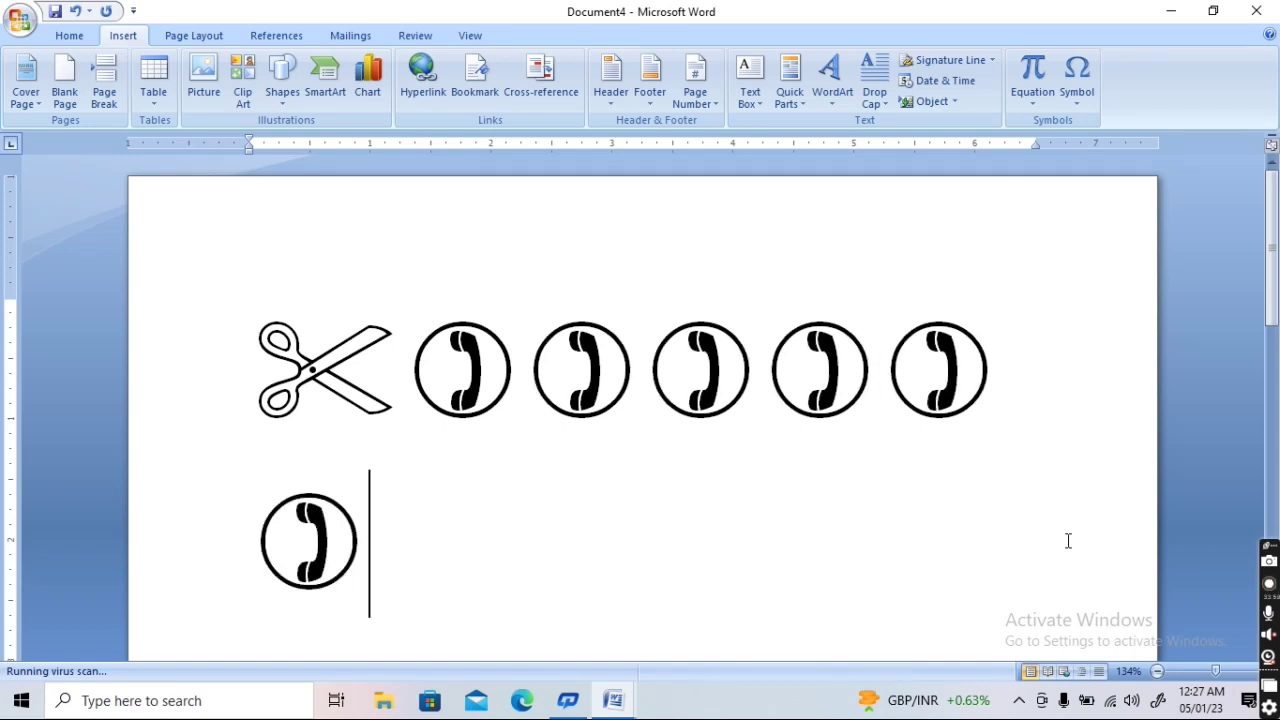
{"action": "key", "text": "ctrl+shift+d"}
{"action": "key", "text": "ctrl+shift+d"}
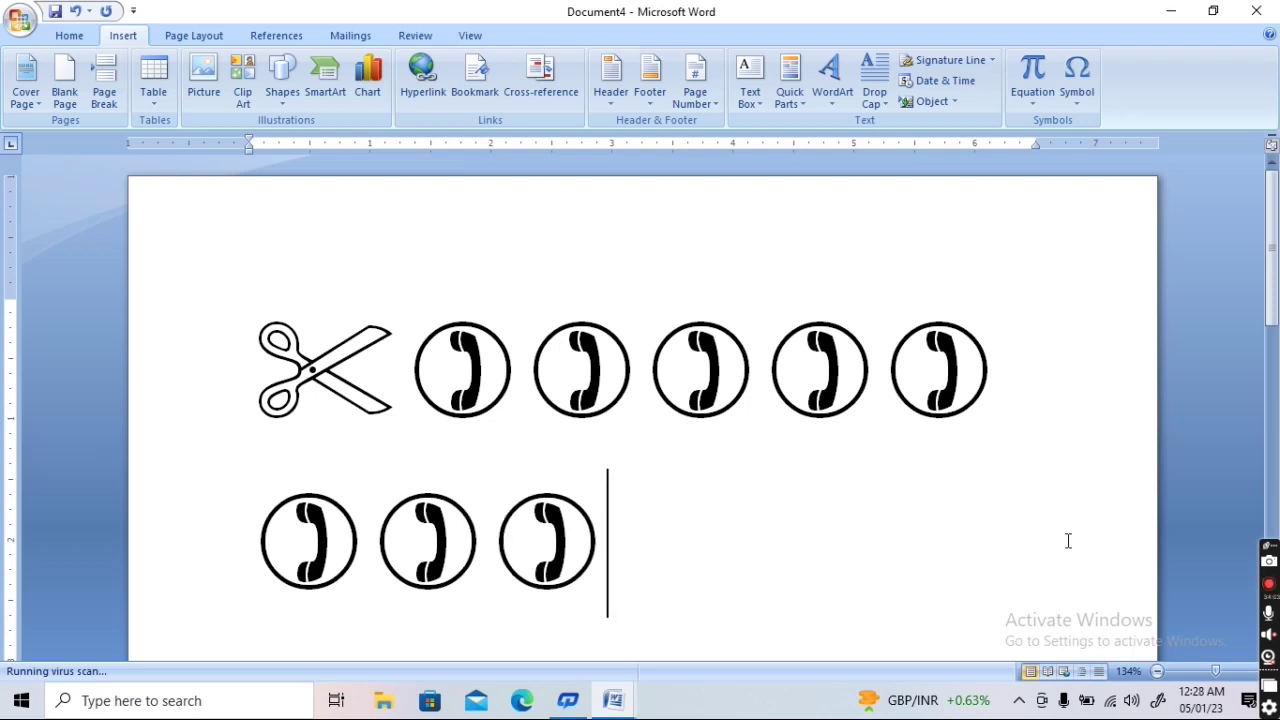
{"action": "key", "text": "ctrl+shift+d"}
{"action": "key", "text": "ctrl+shift+d"}
{"action": "key", "text": "ctrl+shift+d"}
{"action": "key", "text": "Return"}
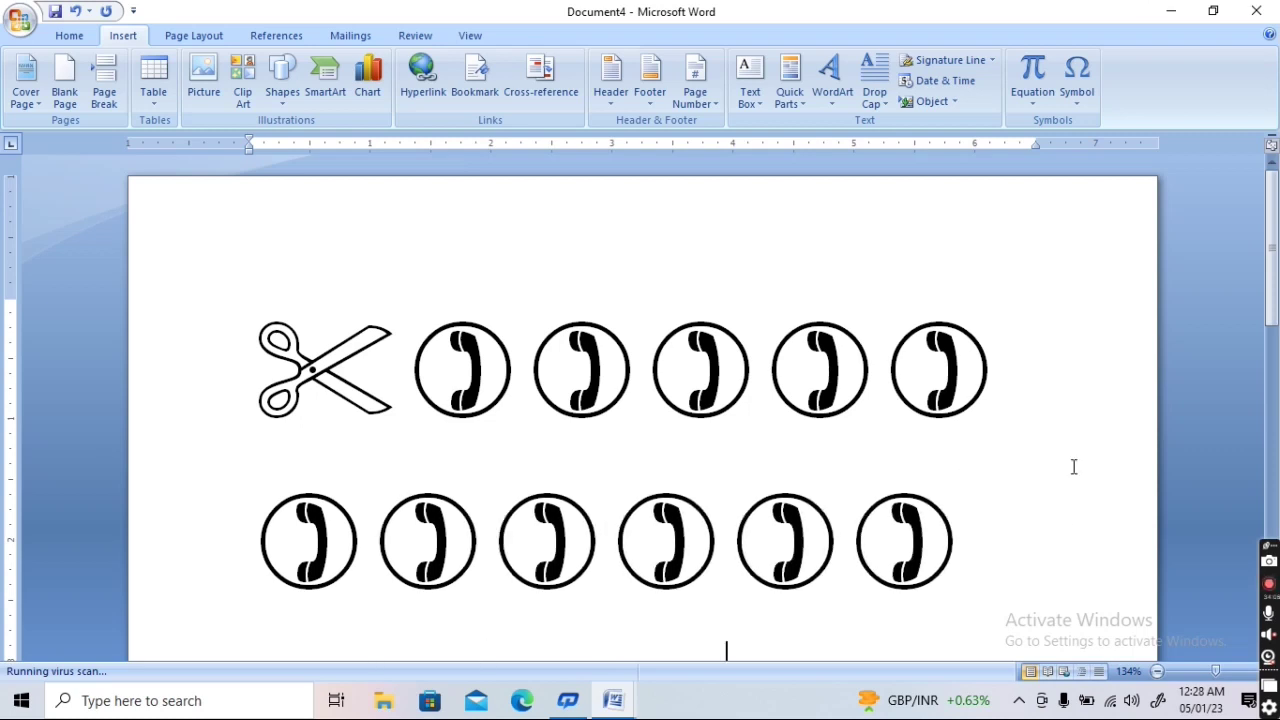
{"action": "key", "text": "ctrl+shift+d"}
{"action": "key", "text": "ctrl+shift+d"}
{"action": "key", "text": "ctrl+shift+d"}
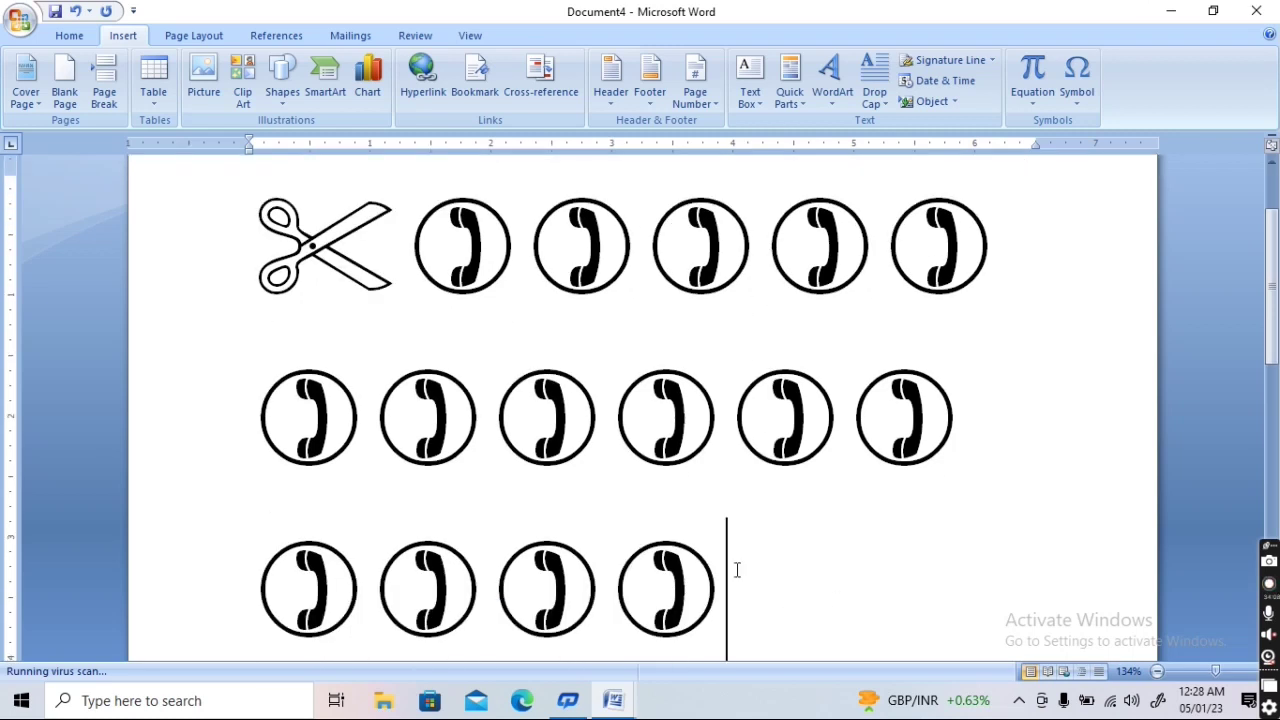
Delete the extra rows and surplus telephones, then type '))' after the scissors
{"action": "left_click_drag", "start_coordinate": [736, 569], "coordinate": [296, 418]}
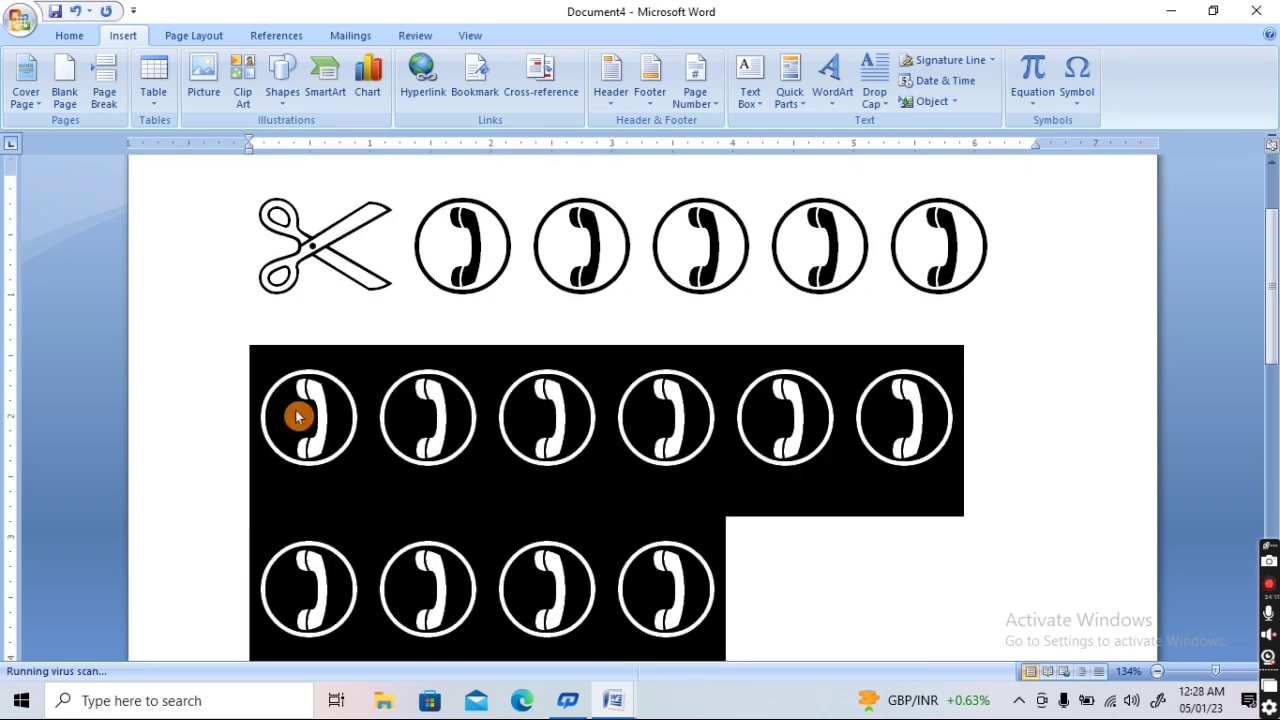
{"action": "key", "text": "Delete"}
{"action": "key", "text": "BackSpace"}
{"action": "key", "text": "BackSpace"}
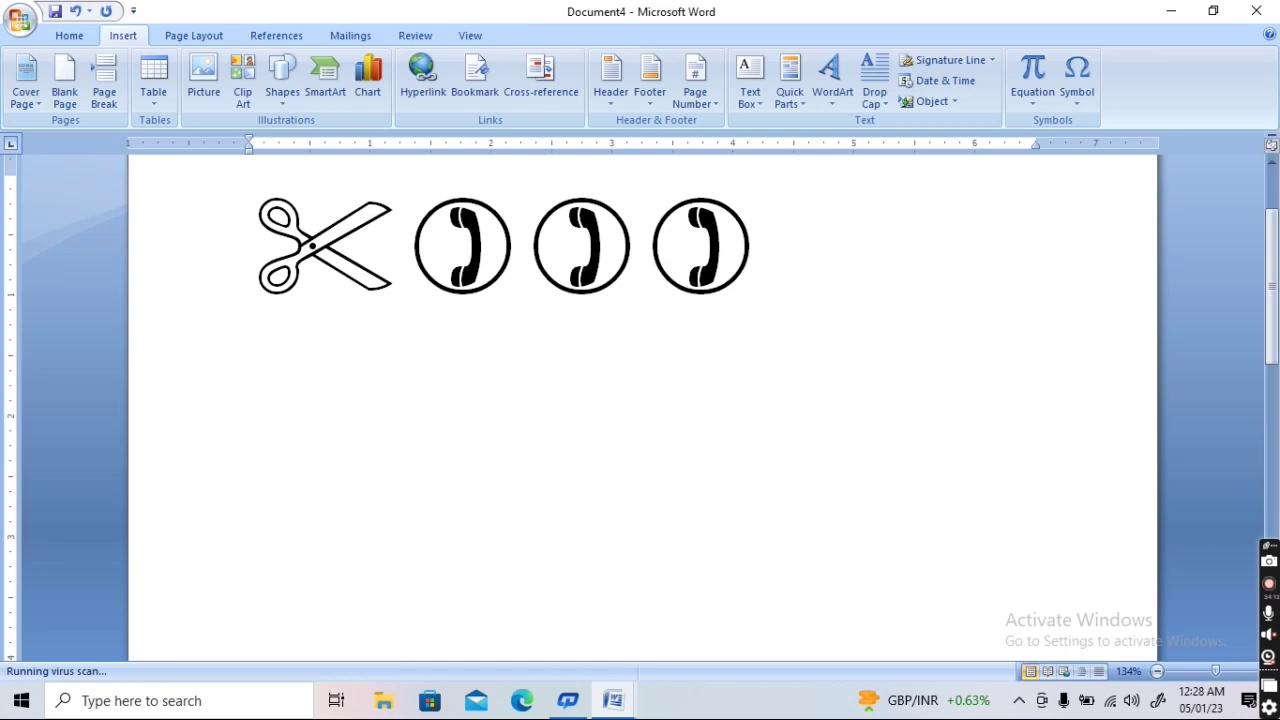
{"action": "key", "text": "BackSpace"}
{"action": "key", "text": "BackSpace"}
{"action": "type", "text": ")"}
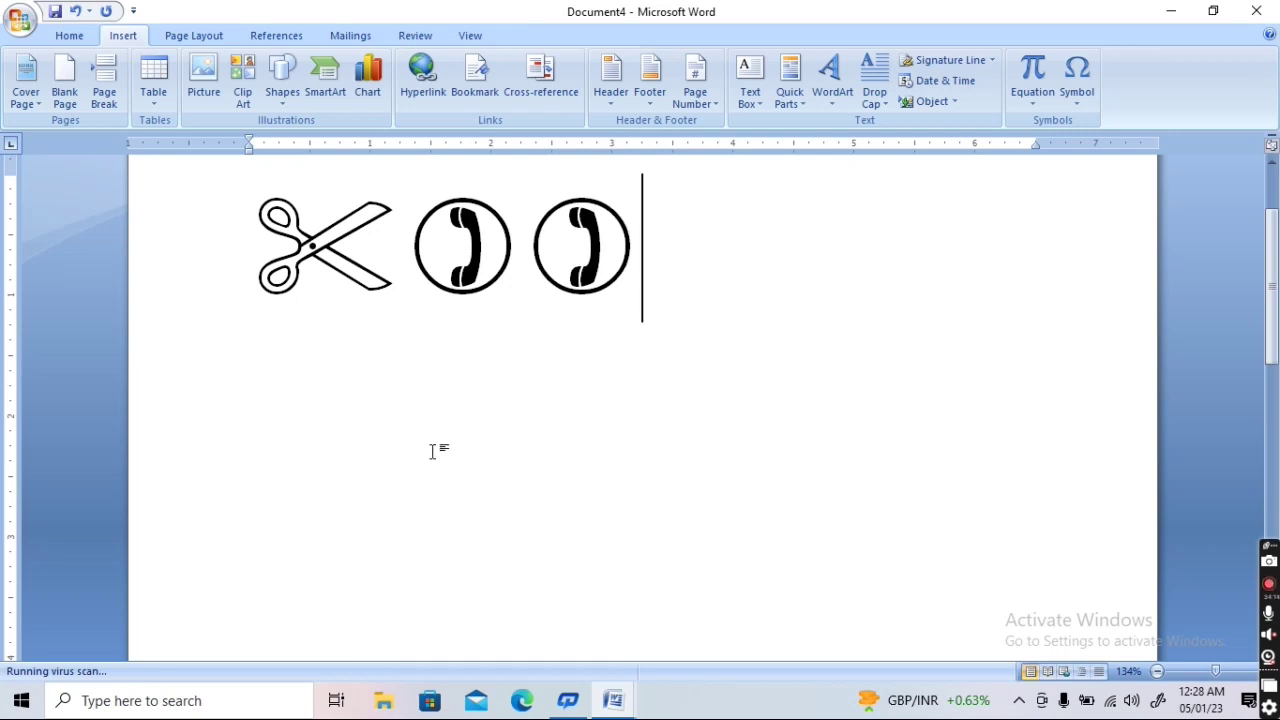
{"action": "type", "text": ")"}
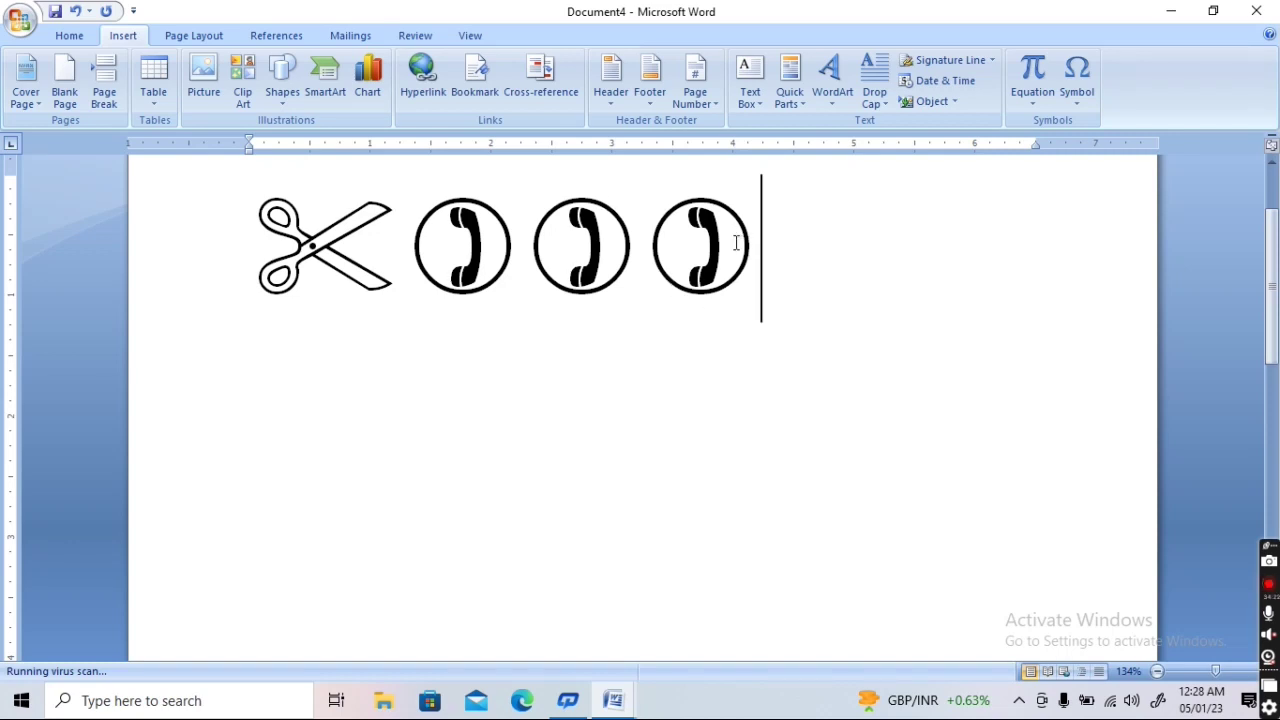
Remove the Ctrl+Shift+D shortcut from the circled telephone symbol and close the symbol dialogs
{"action": "left_click_drag", "start_coordinate": [745, 268], "coordinate": [686, 258]}
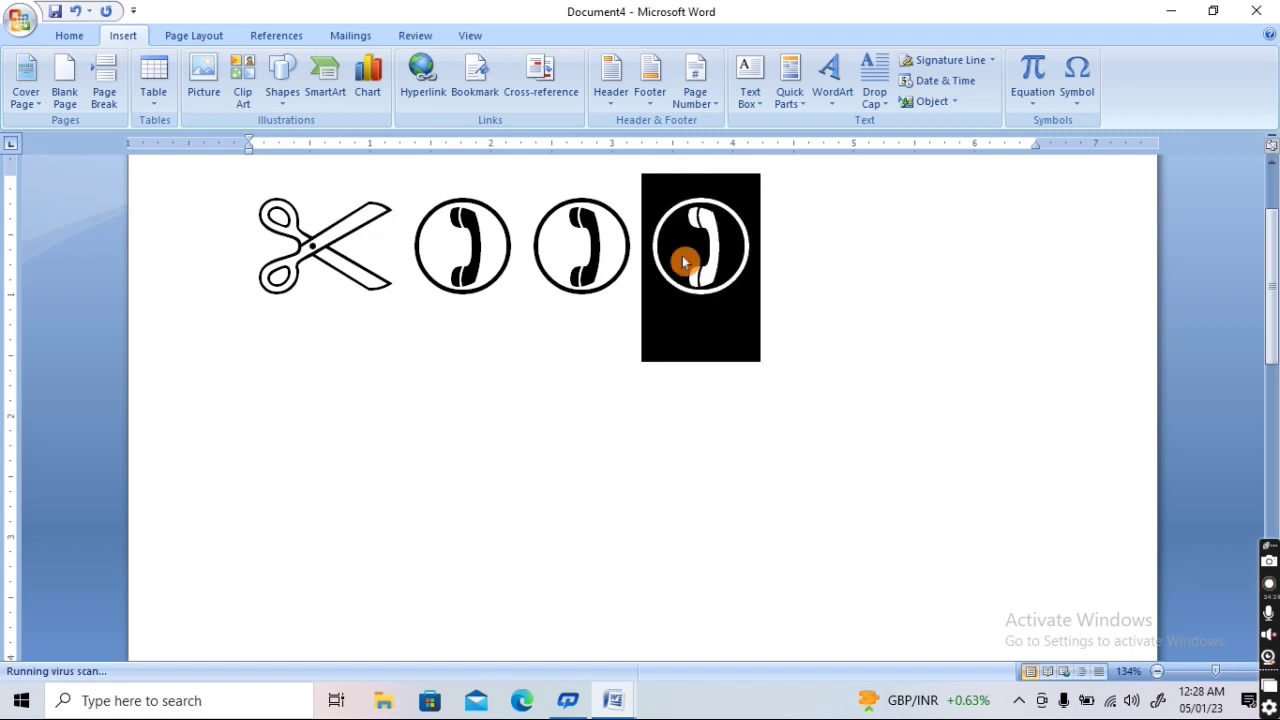
{"action": "left_click", "coordinate": [1079, 86]}
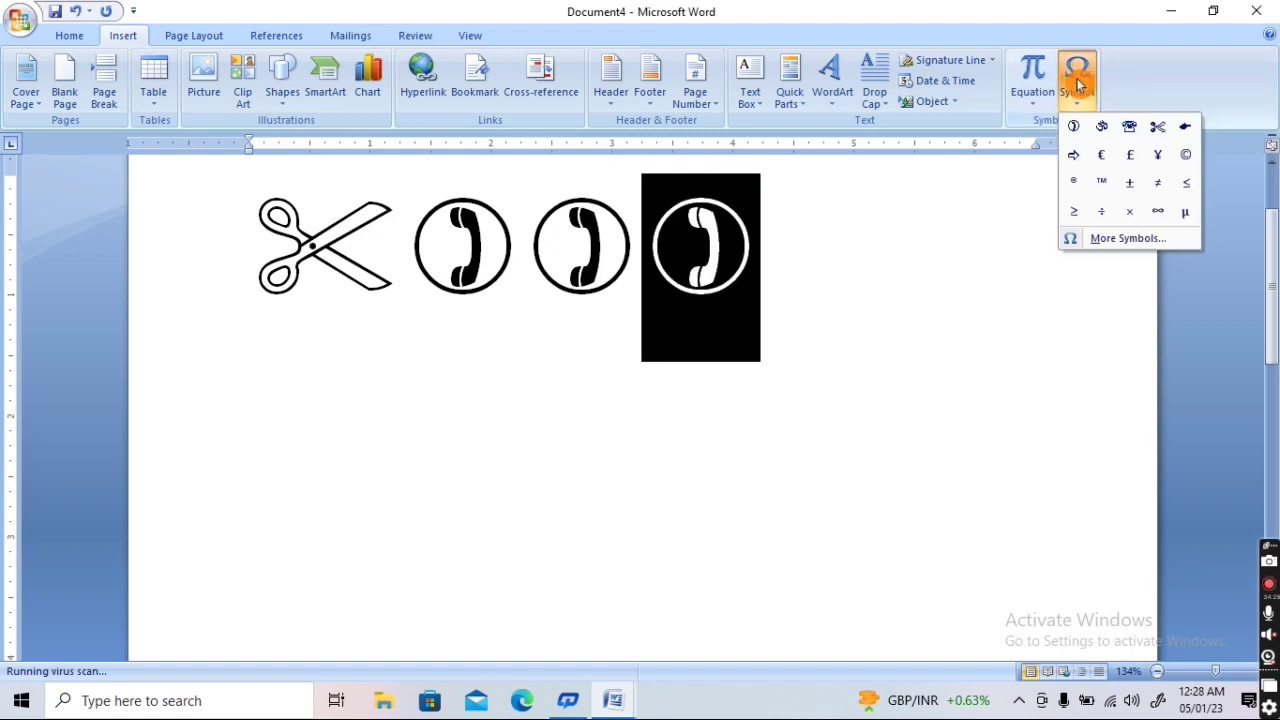
{"action": "left_click", "coordinate": [1099, 240]}
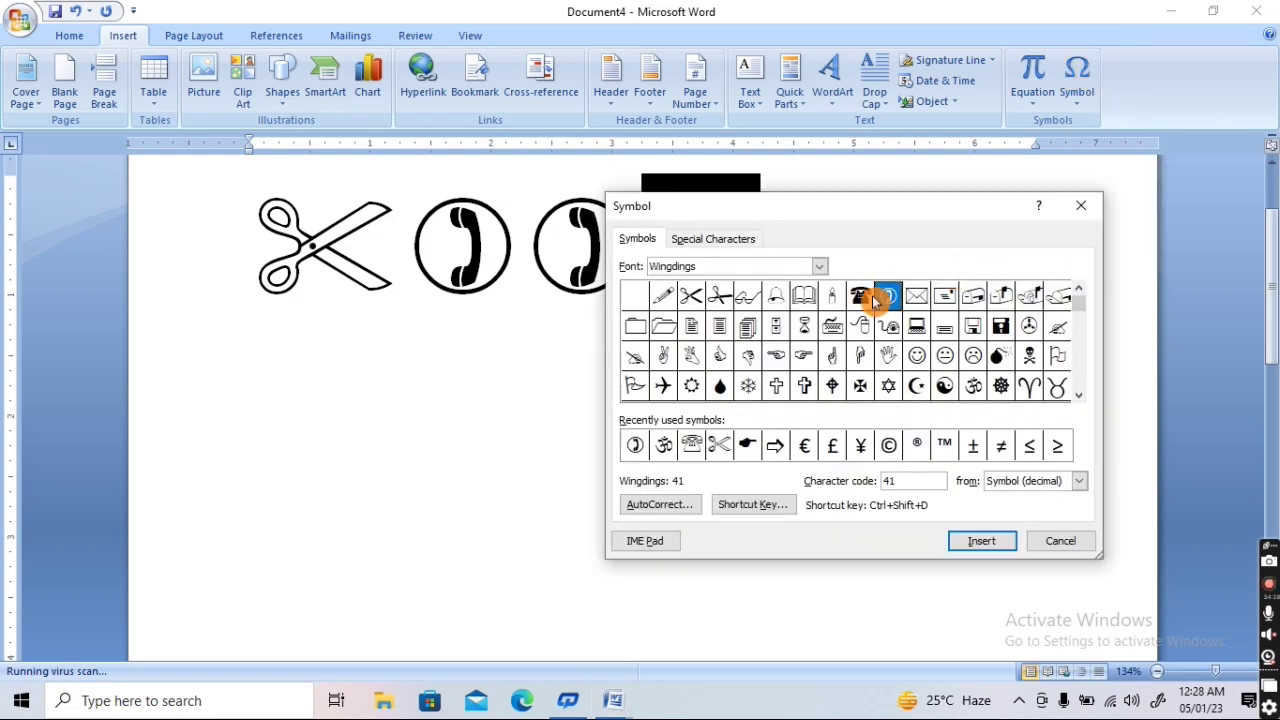
{"action": "left_click", "coordinate": [755, 507]}
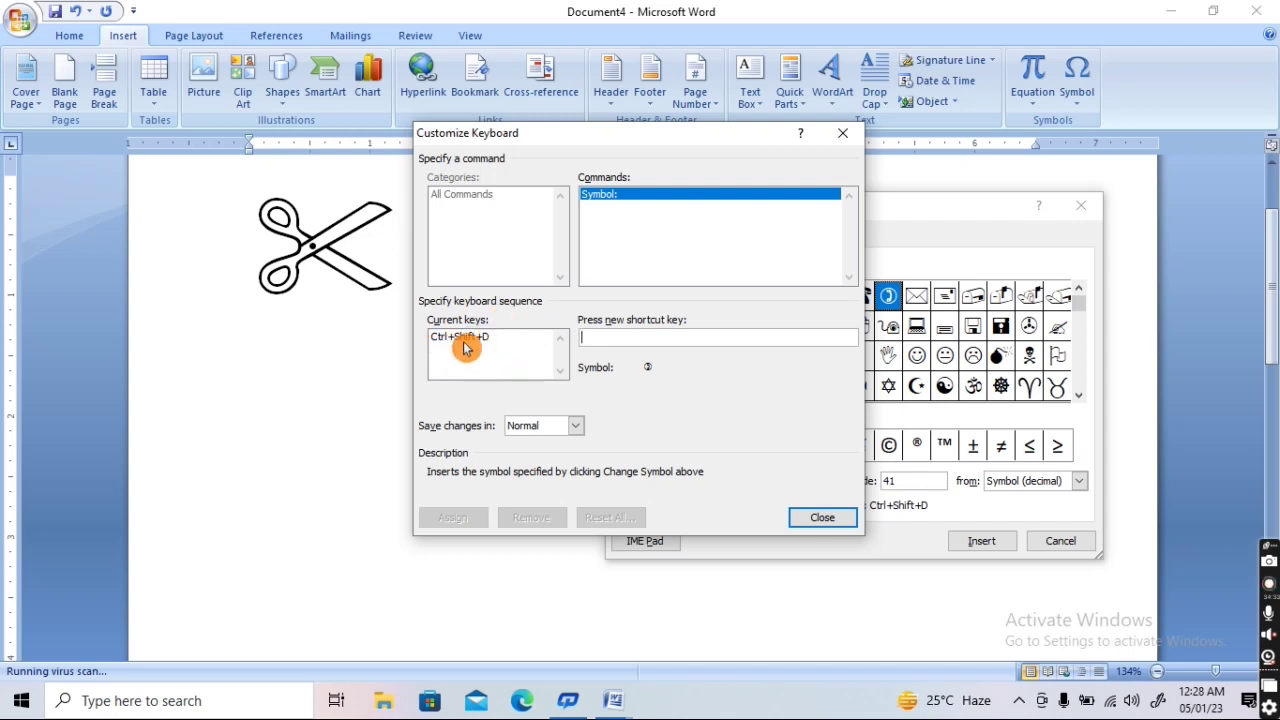
{"action": "left_click", "coordinate": [460, 338]}
{"action": "left_click", "coordinate": [533, 518]}
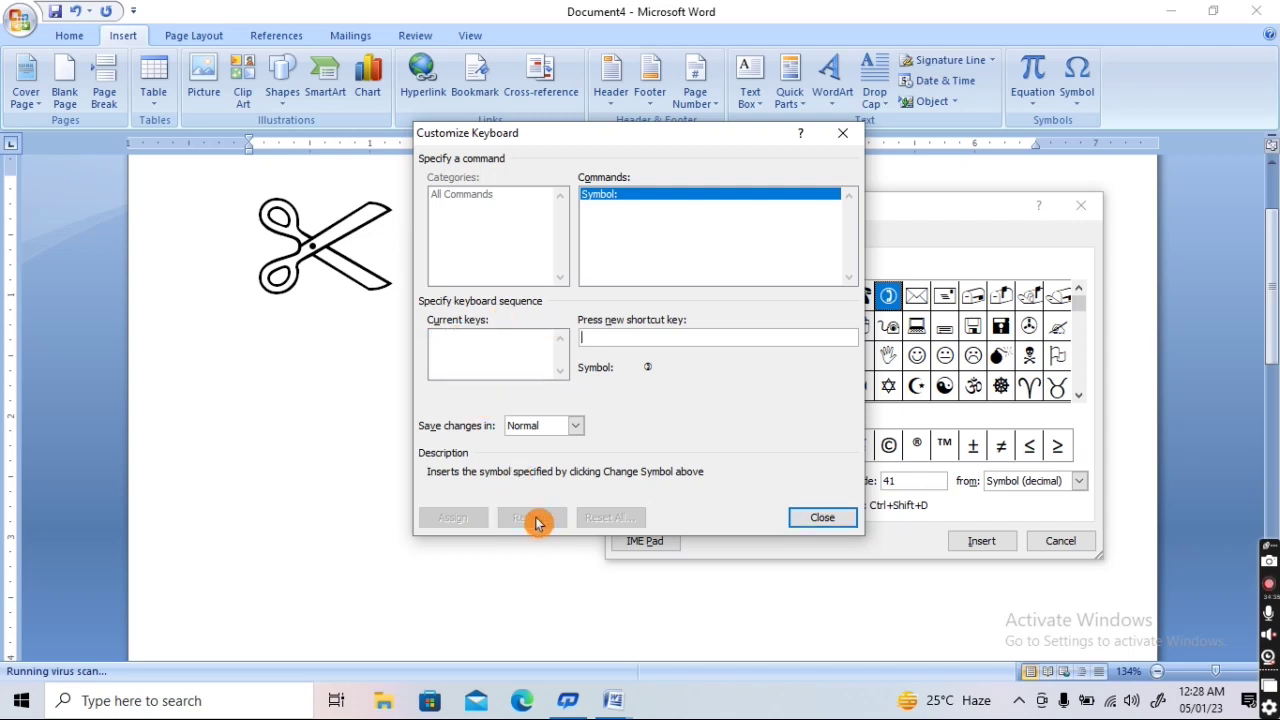
{"action": "left_click", "coordinate": [806, 527]}
{"action": "key", "text": "Escape"}
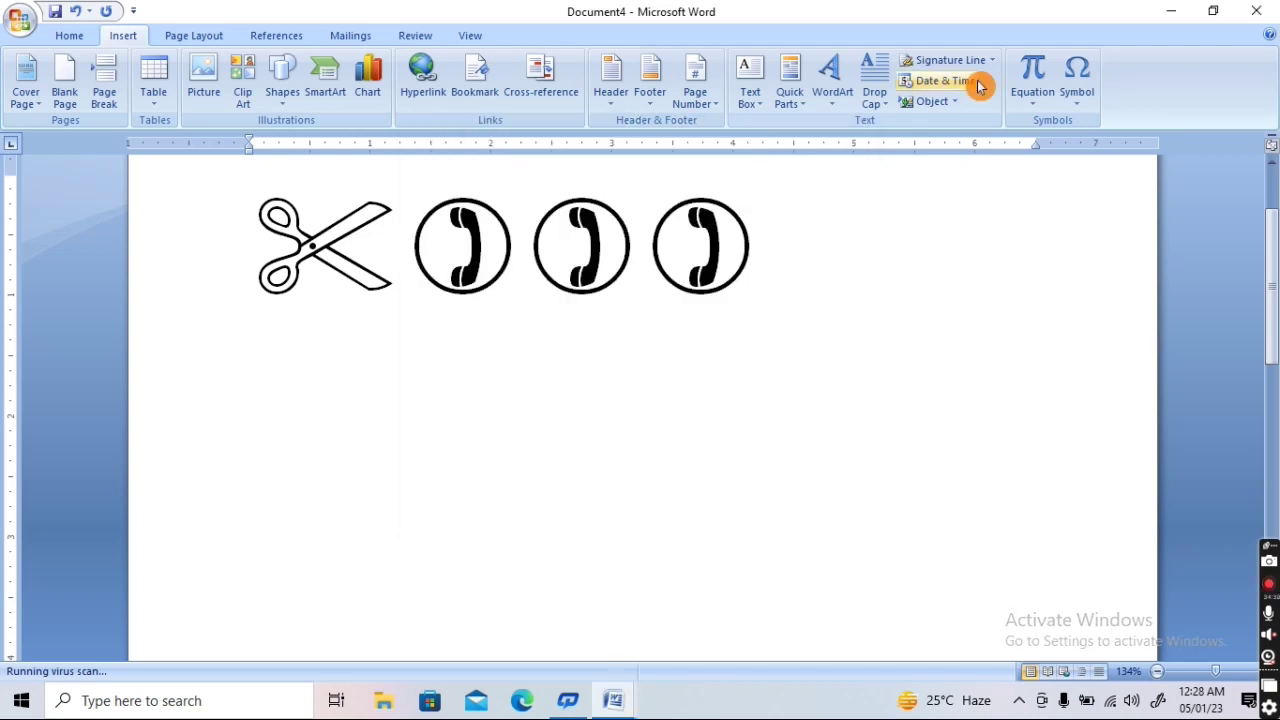
Assign Ctrl+Shift+W as the shortcut for the Wingdings desk telephone symbol (code 40)
{"action": "left_click", "coordinate": [1084, 104]}
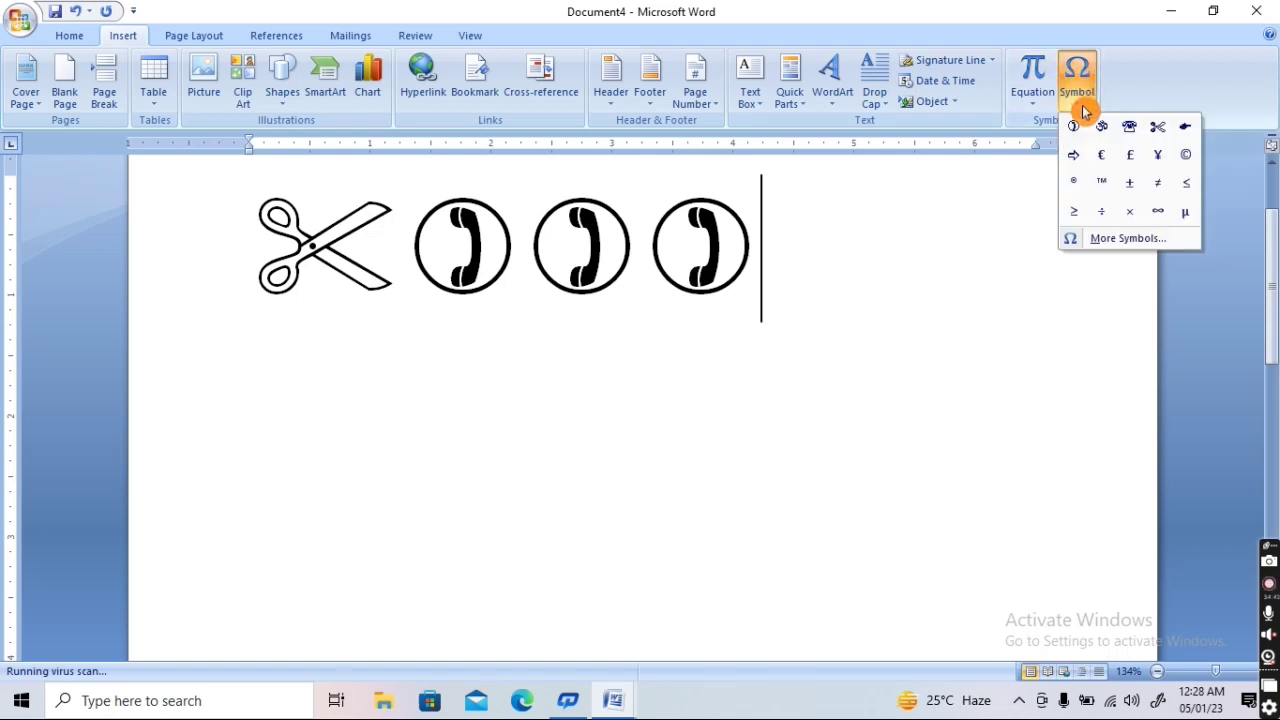
{"action": "left_click", "coordinate": [1093, 240]}
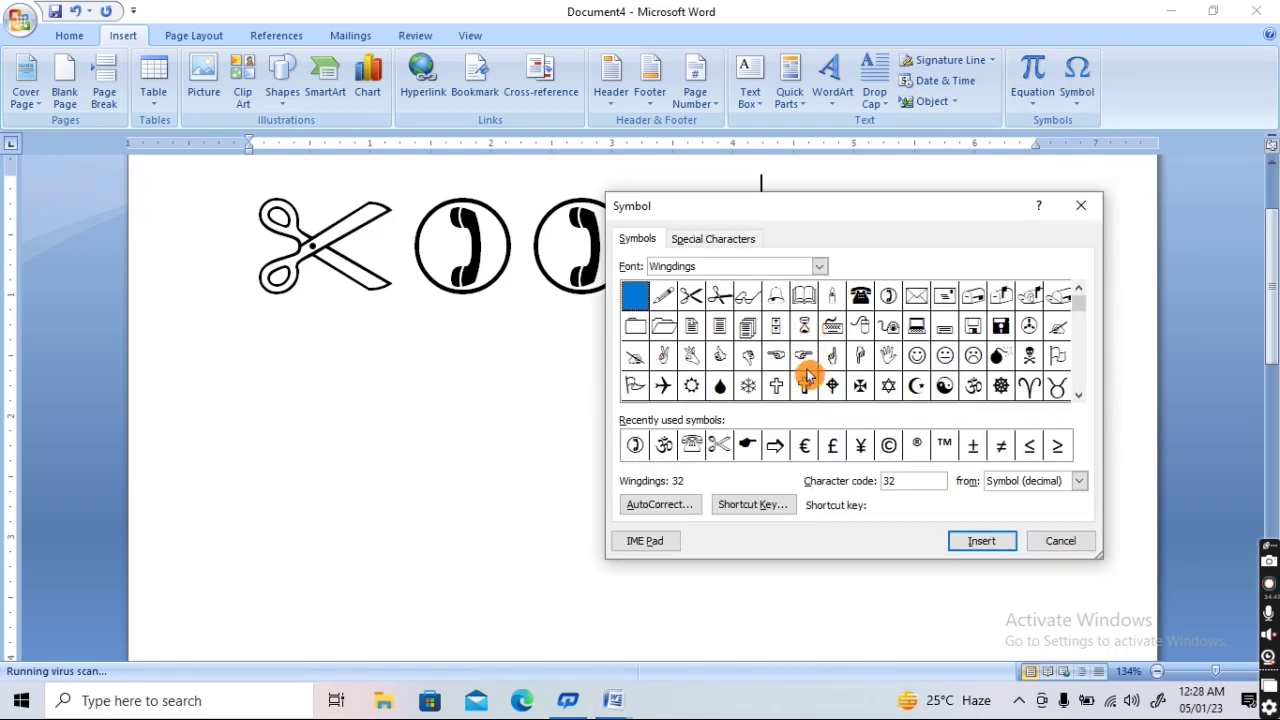
{"action": "left_click", "coordinate": [862, 296]}
{"action": "left_click", "coordinate": [758, 505]}
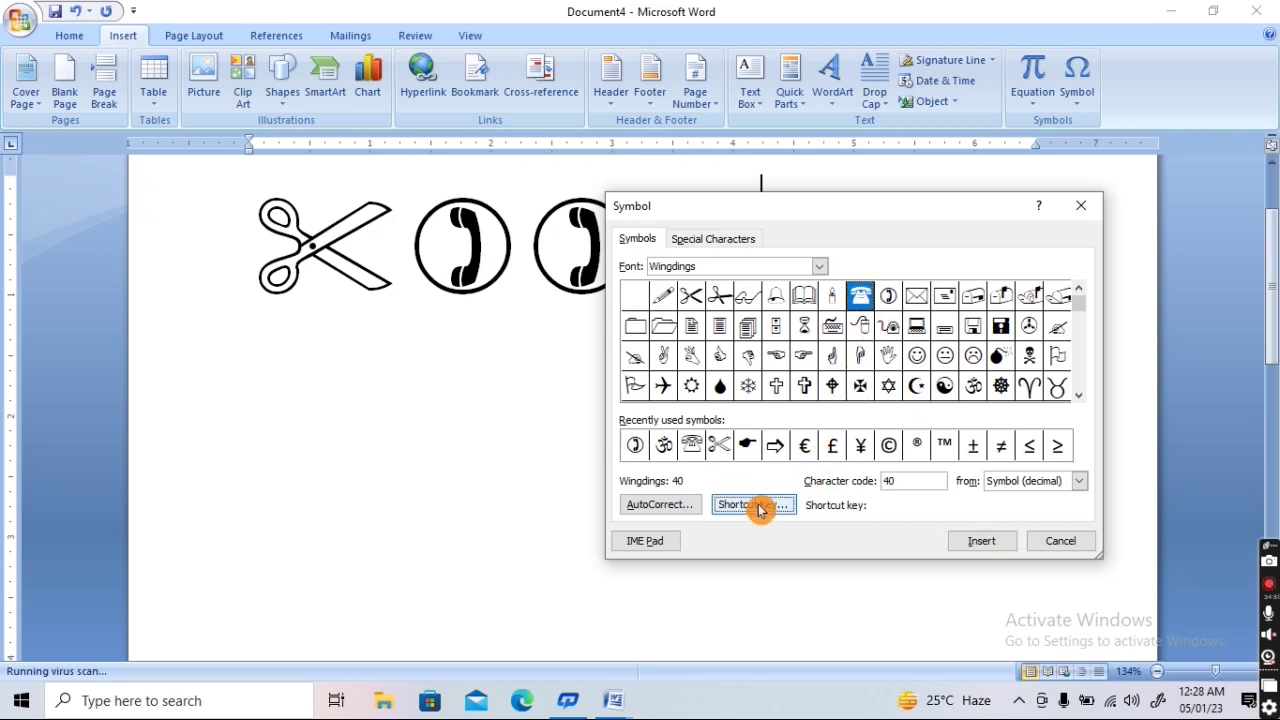
{"action": "left_click", "coordinate": [598, 338]}
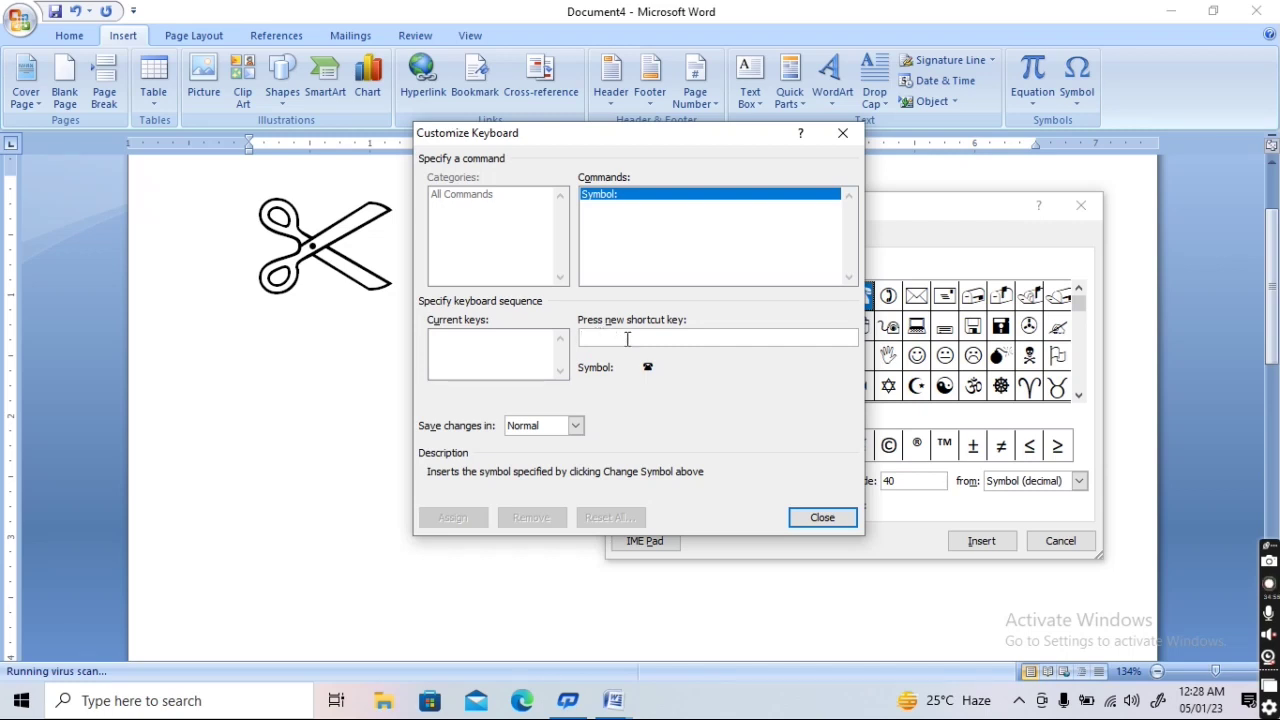
{"action": "key", "text": "ctrl+shift+w"}
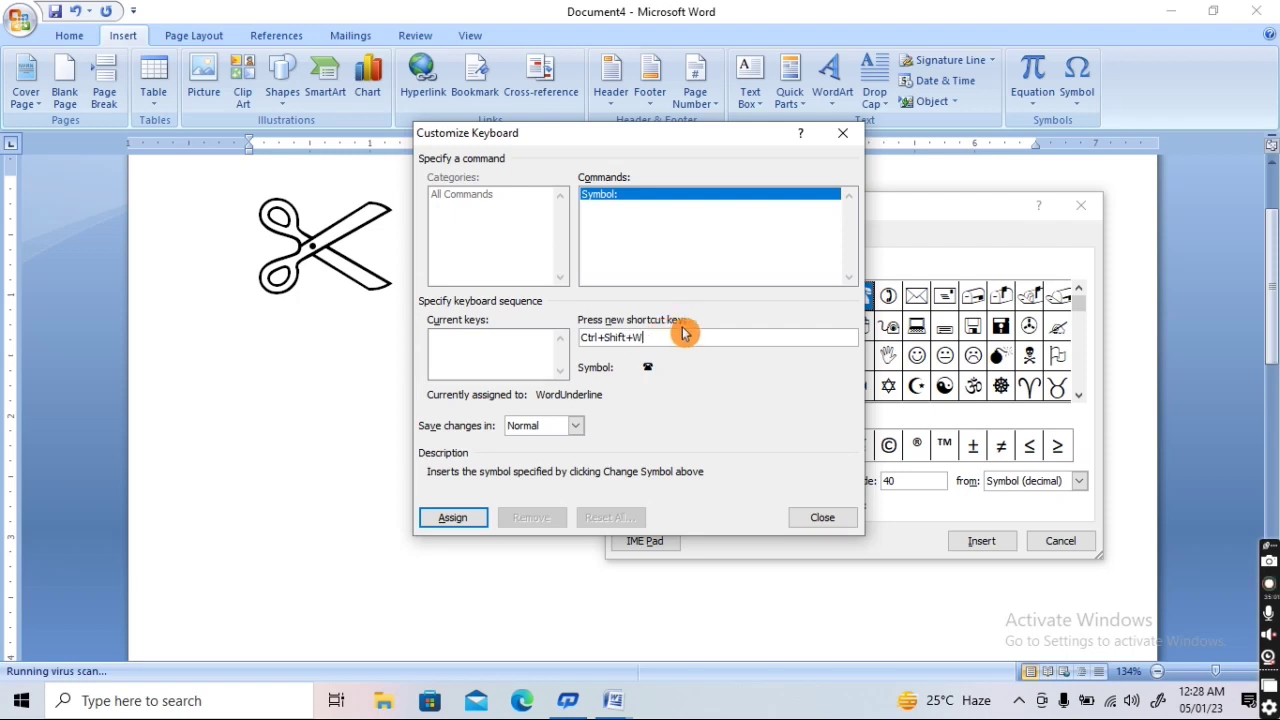
{"action": "left_click", "coordinate": [450, 520]}
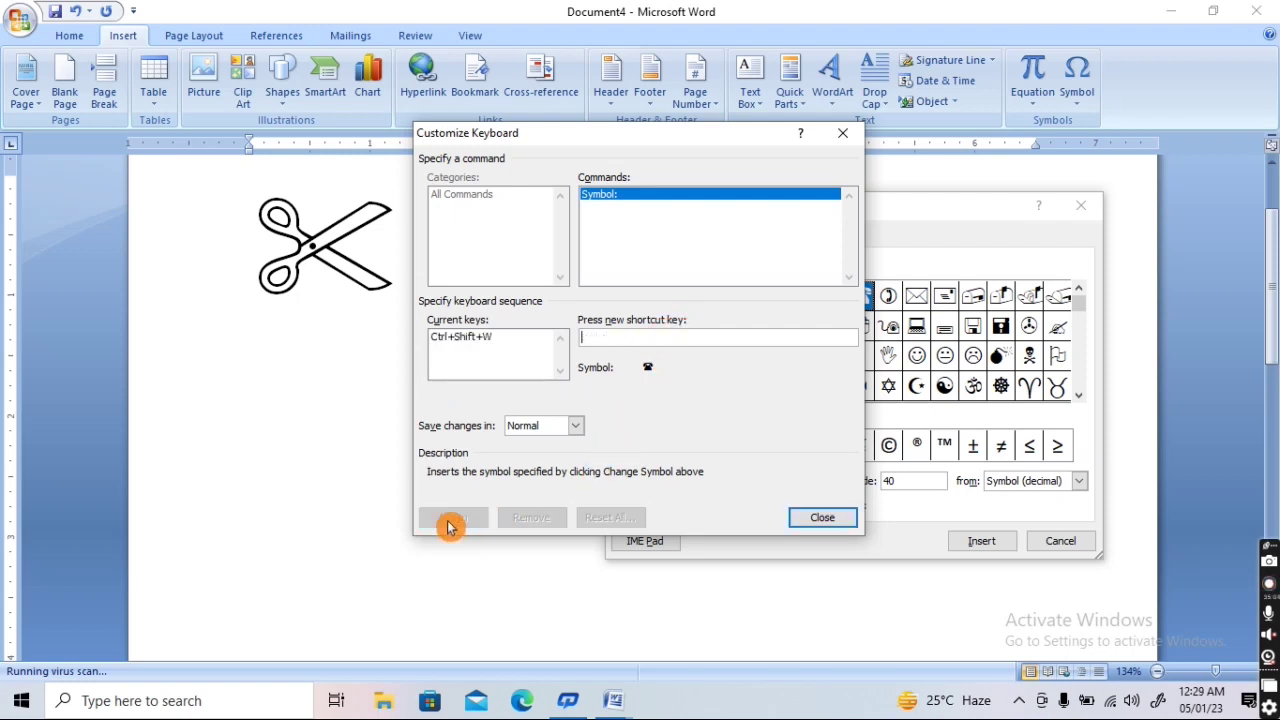
{"action": "left_click", "coordinate": [818, 519]}
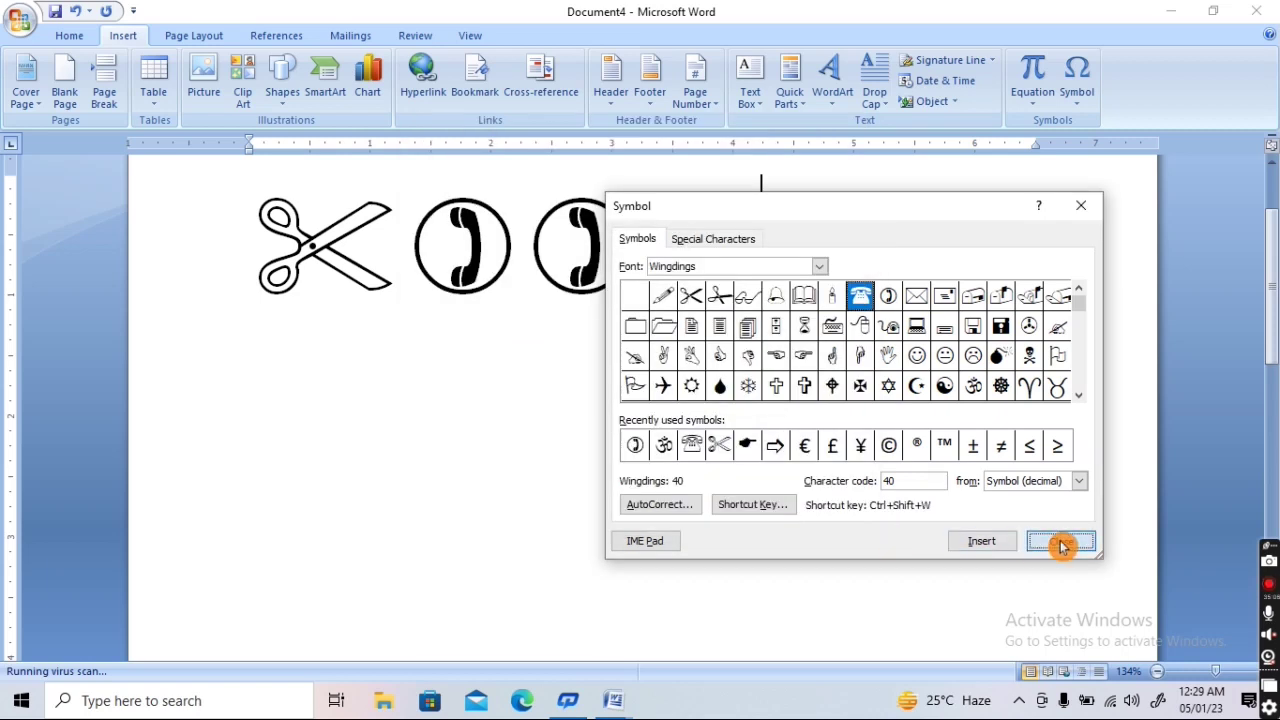
{"action": "left_click", "coordinate": [1060, 540]}
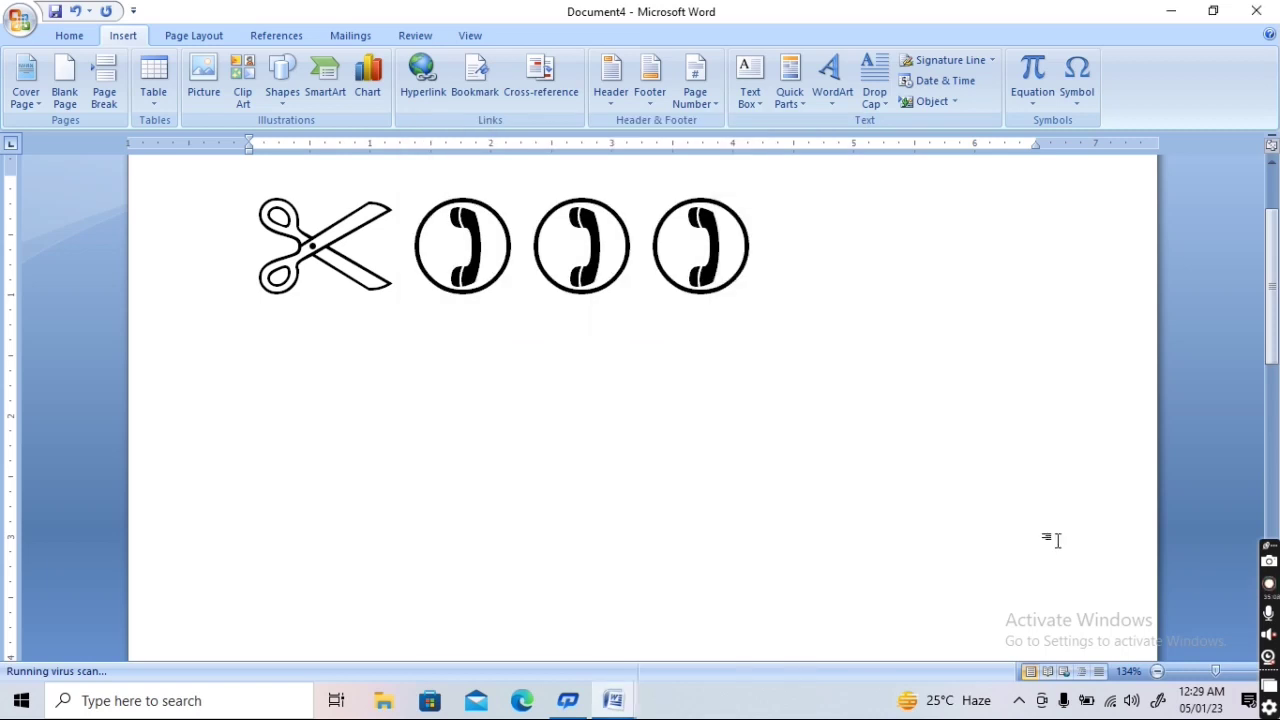
Insert six desk telephone symbols with Ctrl+Shift+W, then select the last one
{"action": "key", "text": "ctrl+shift+w"}
{"action": "key", "text": "ctrl+shift+w"}
{"action": "key", "text": "ctrl+shift+w"}
{"action": "key", "text": "ctrl+shift+w"}
{"action": "key", "text": "ctrl+shift+w"}
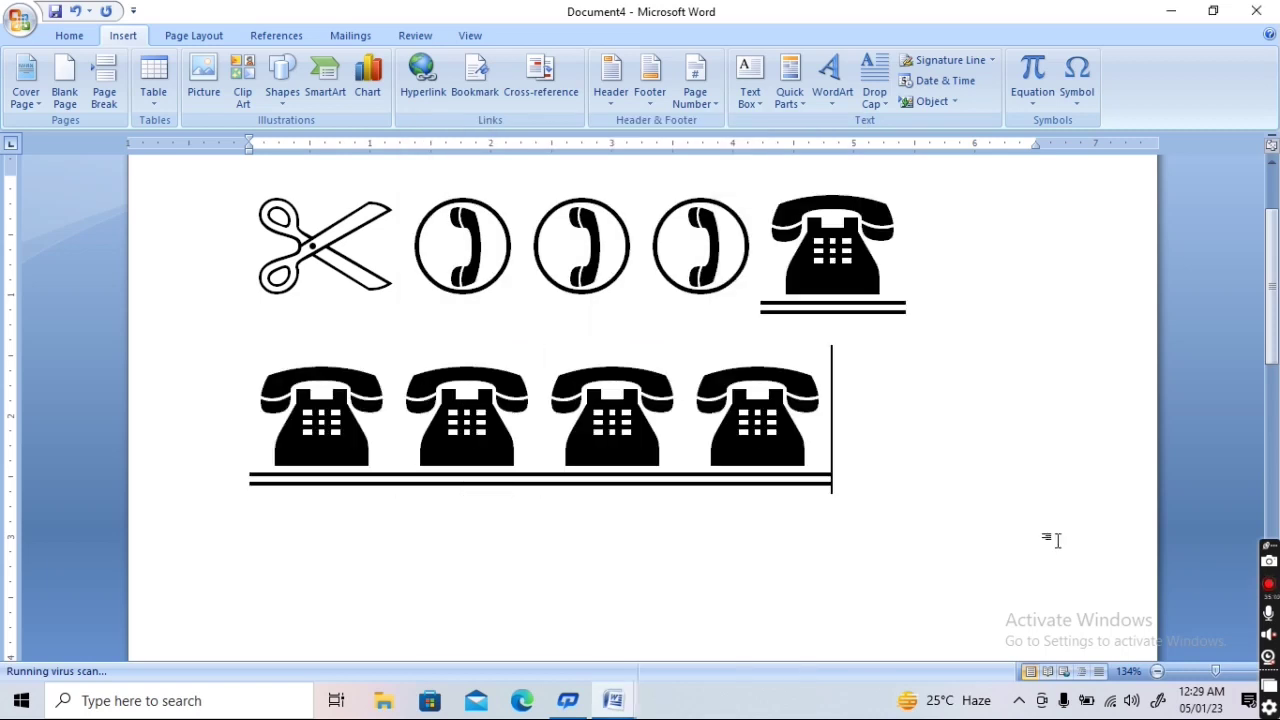
{"action": "key", "text": "ctrl+shift+w"}
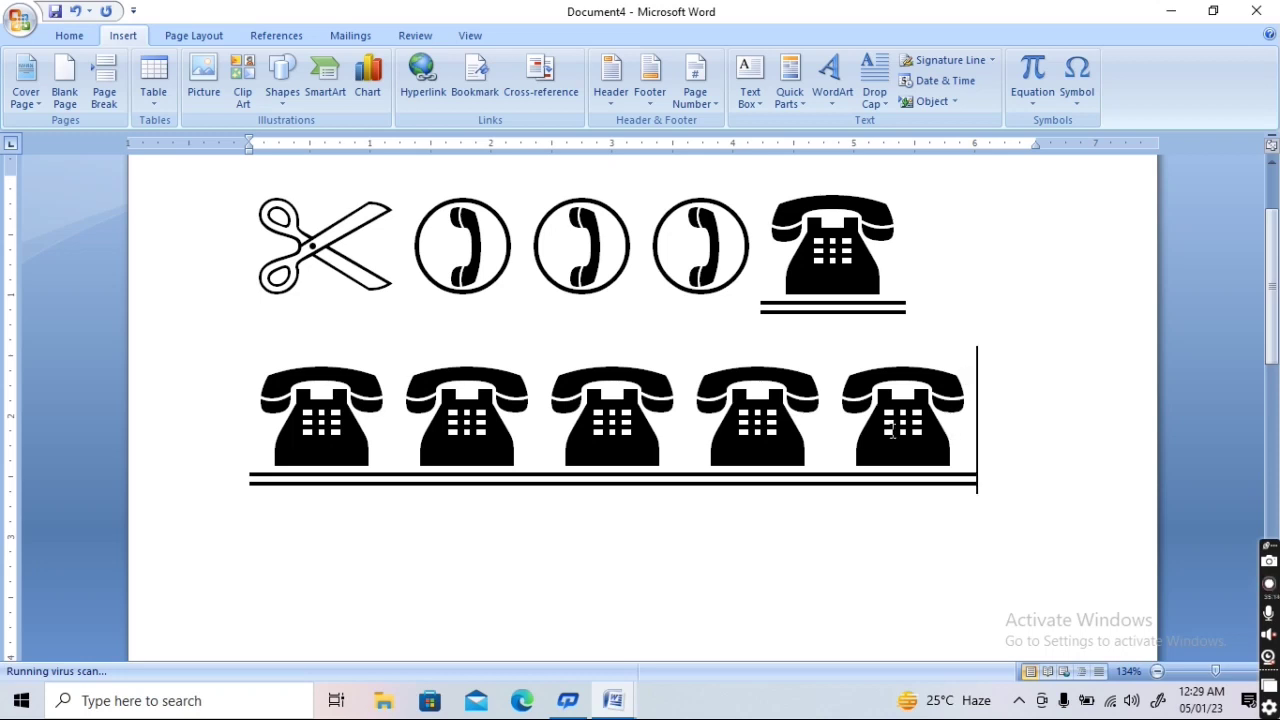
{"action": "double_click", "coordinate": [890, 430]}
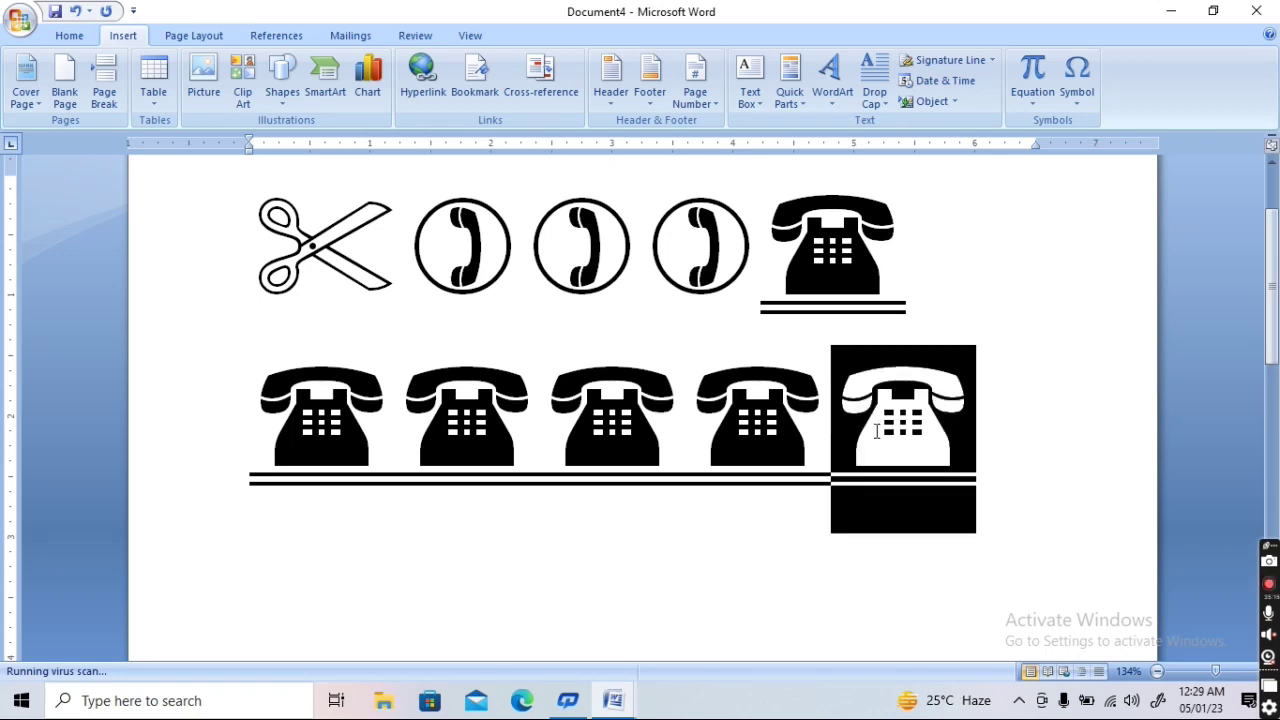
Remove the Ctrl+Shift+W shortcut from the desk telephone symbol and close the dialogs
{"action": "left_click", "coordinate": [1072, 93]}
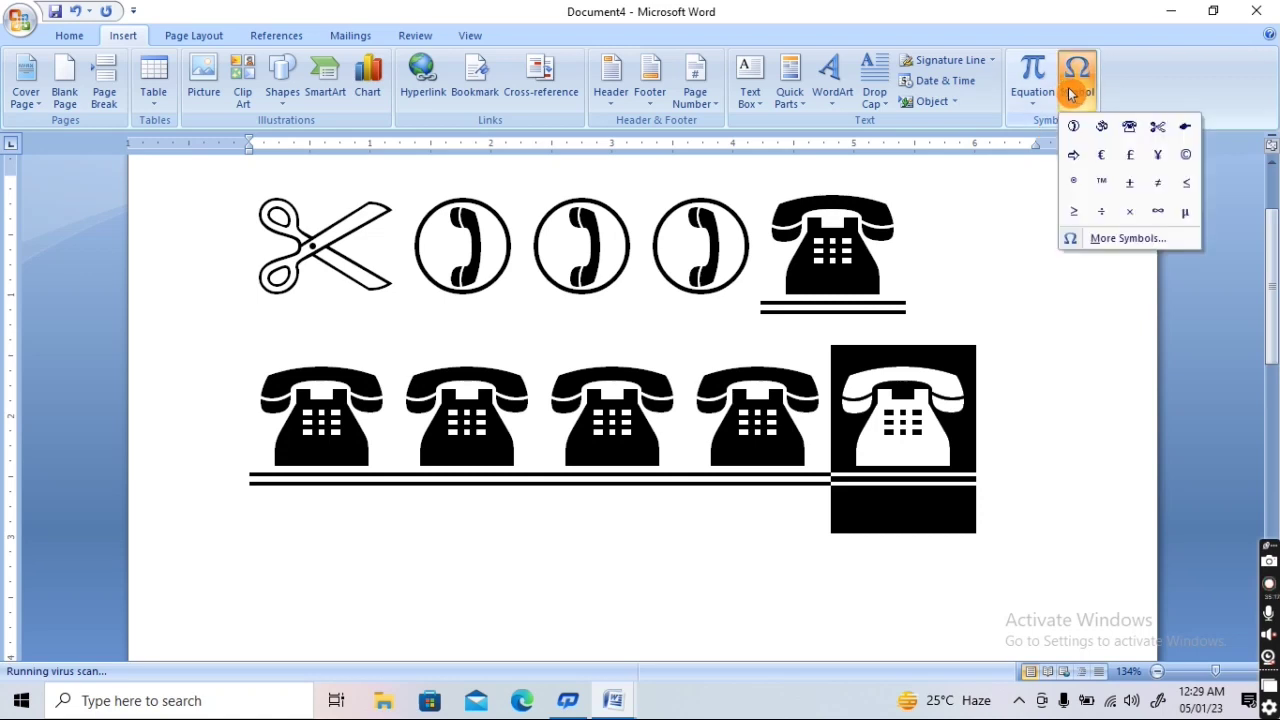
{"action": "left_click", "coordinate": [1087, 240]}
{"action": "left_click", "coordinate": [741, 505]}
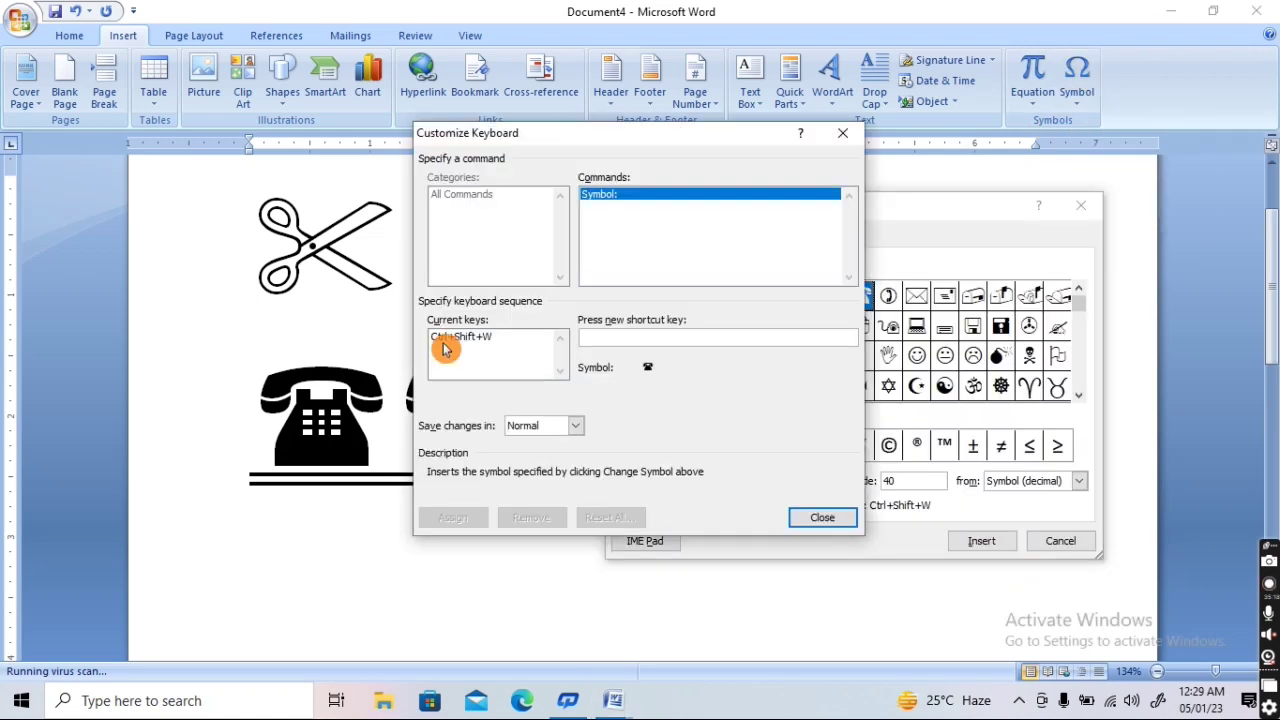
{"action": "left_click", "coordinate": [445, 342]}
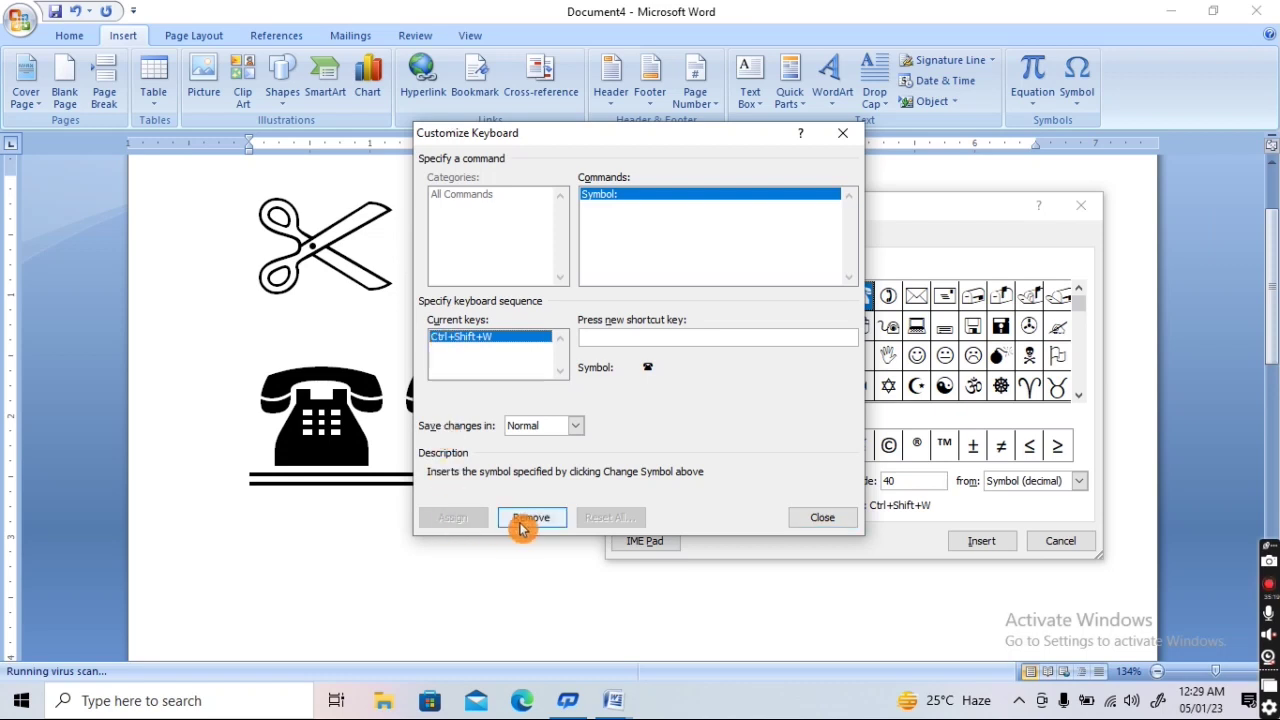
{"action": "left_click", "coordinate": [524, 518]}
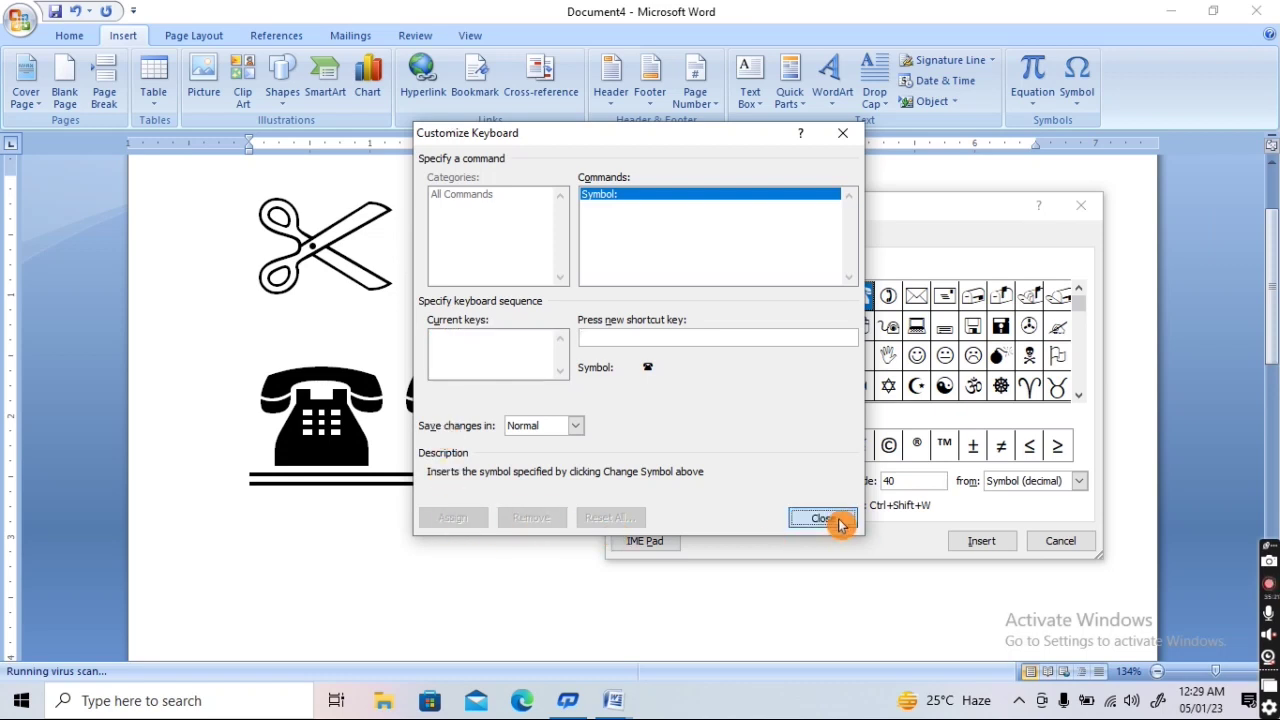
{"action": "left_click", "coordinate": [825, 520]}
{"action": "left_click", "coordinate": [1029, 543]}
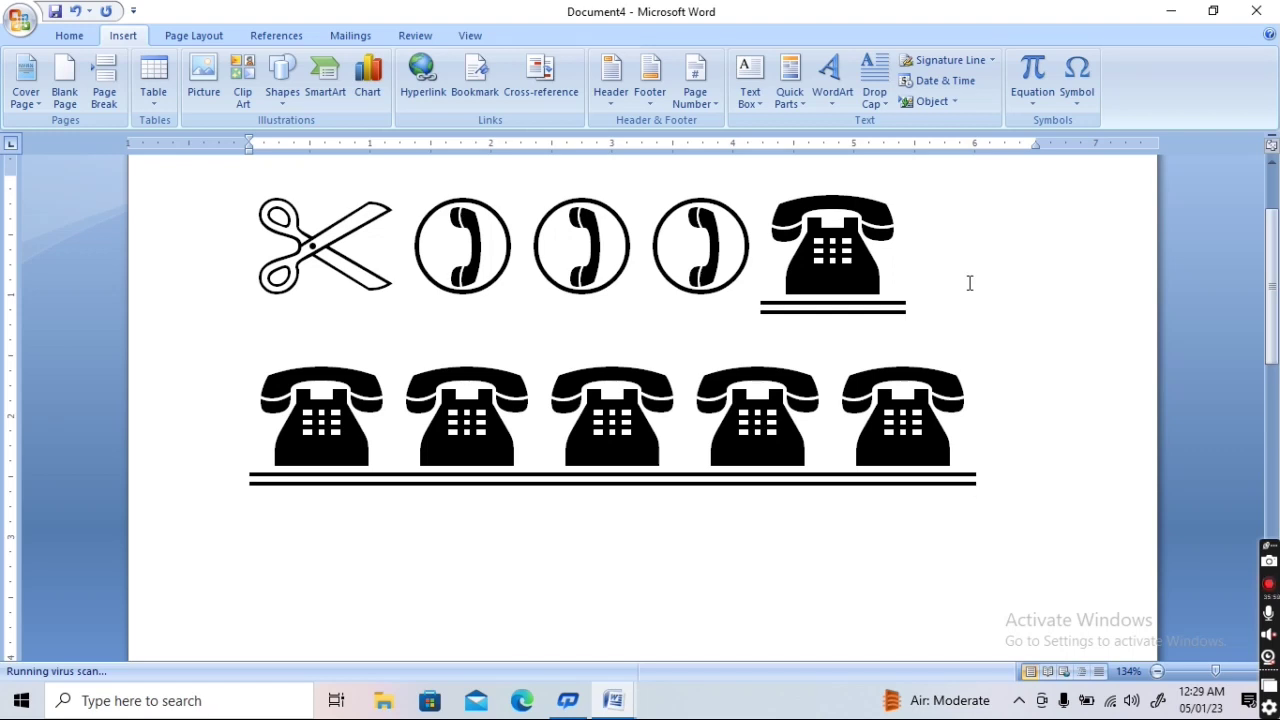
{"action": "left_click", "coordinate": [181, 37]}
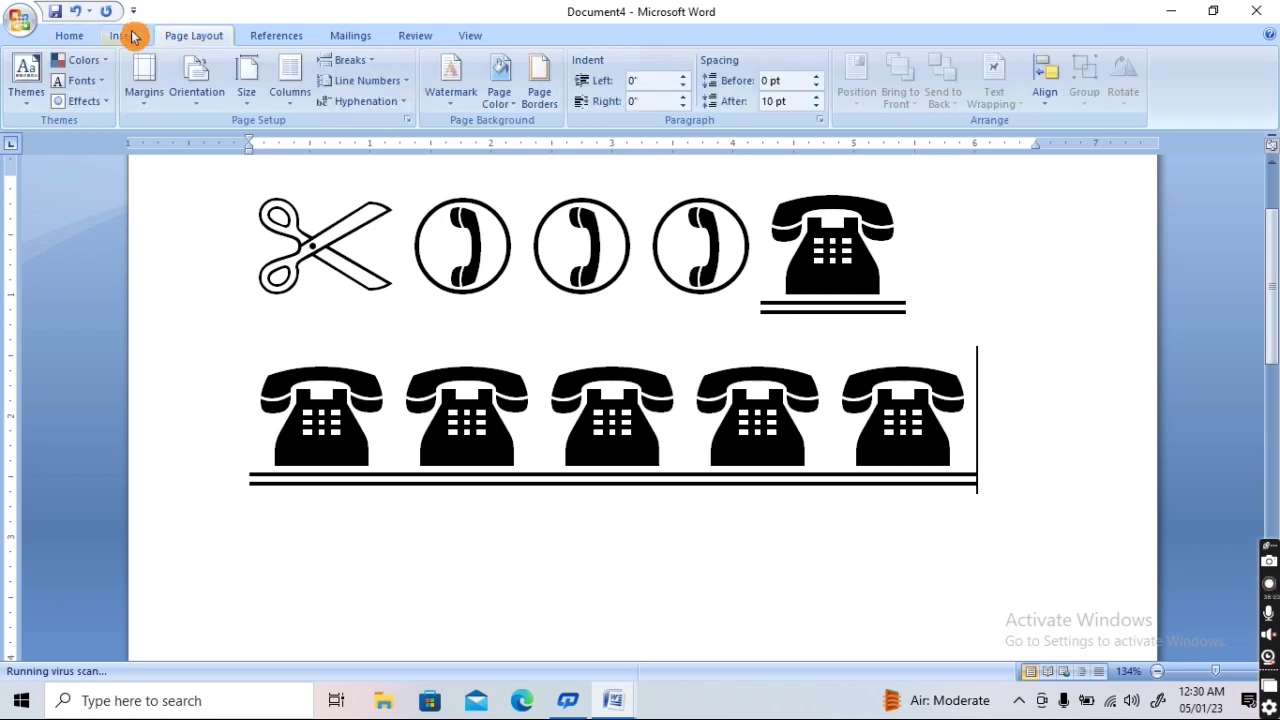